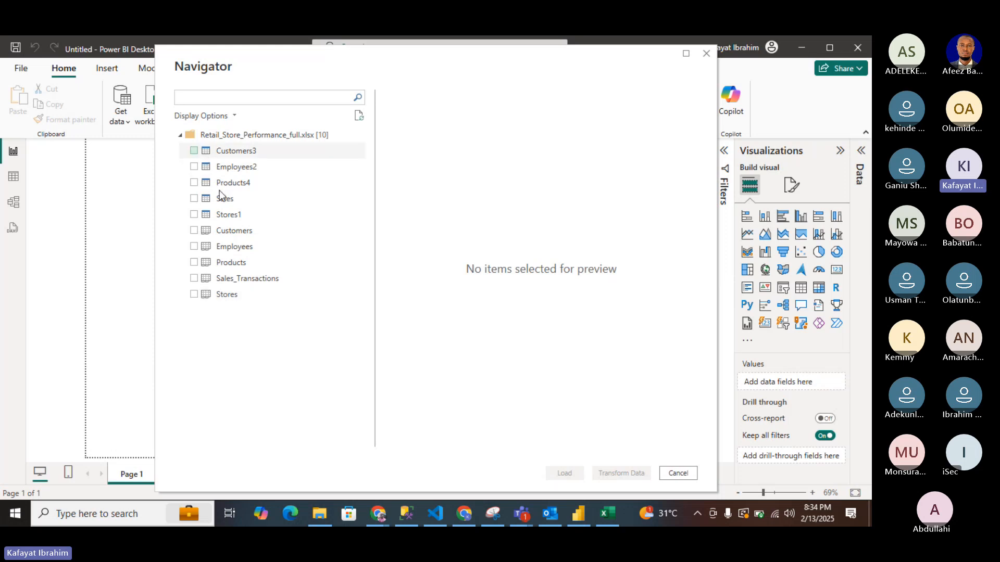
Select the Customers, Stores and Sales_Transactions sheets of Retail_Store_Performance_full.xlsx for import.
left_click(194, 231)
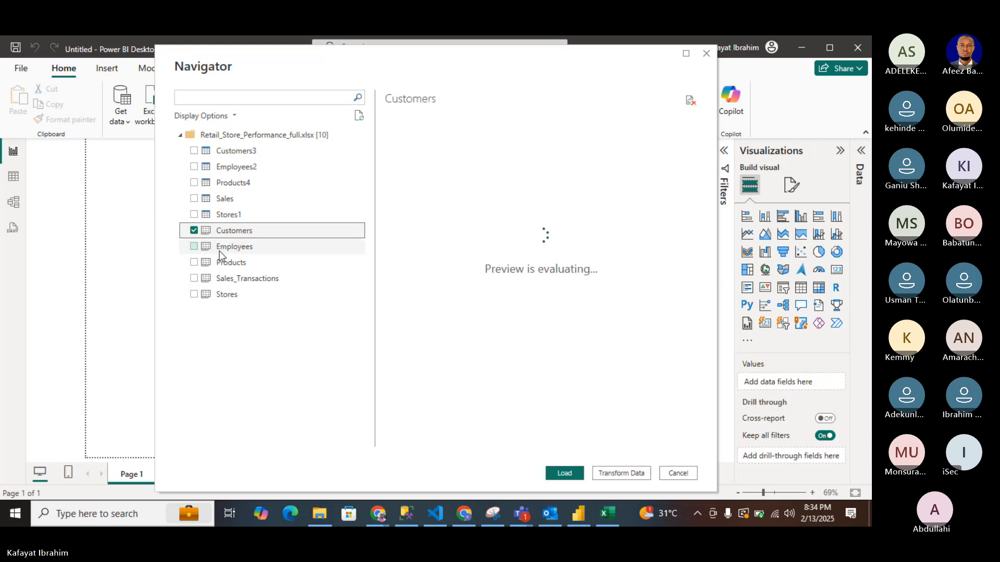
left_click(193, 294)
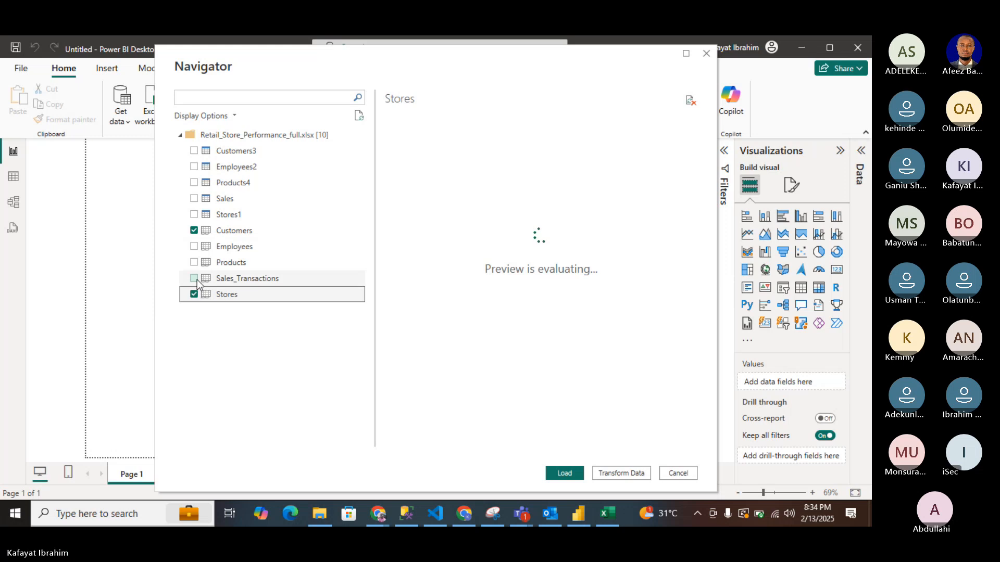
left_click(194, 281)
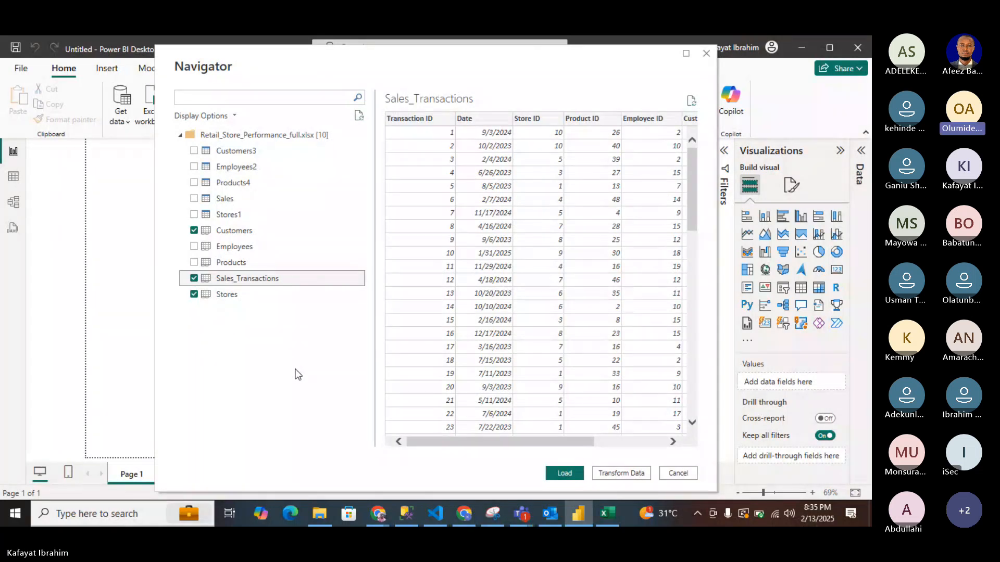
Switch to the Retail_Store_Performance_full workbook in Excel and examine its named tables Customers, Employees, Products, Sales and Stores in turn.
left_click(607, 514)
scroll(226, 362, "down", 3)
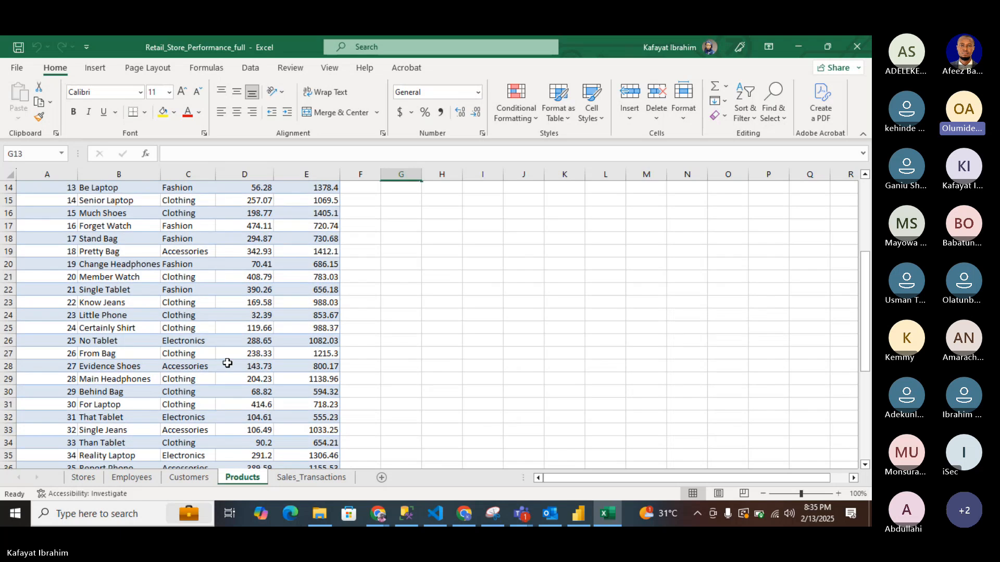
left_click(61, 154)
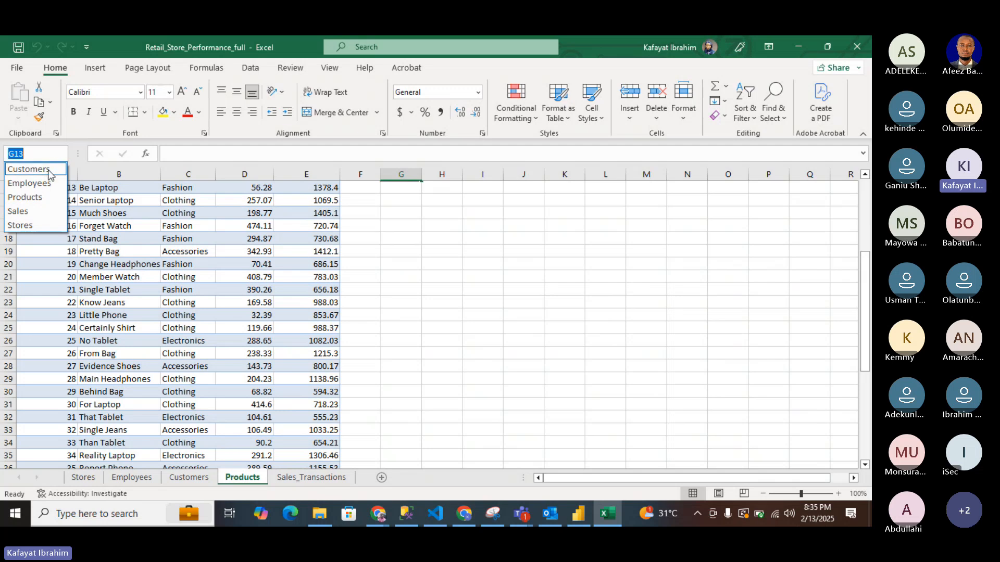
left_click(31, 169)
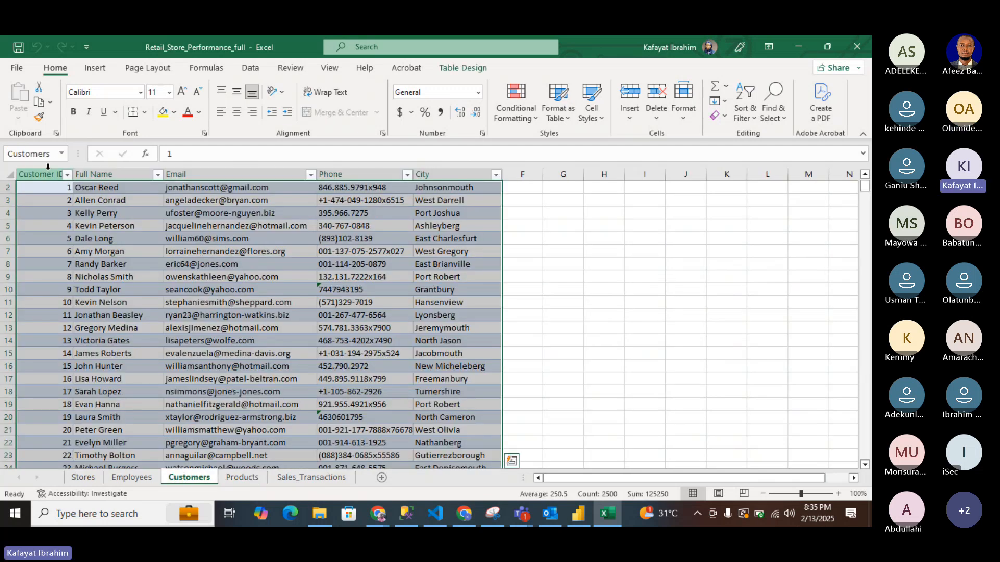
left_click(63, 154)
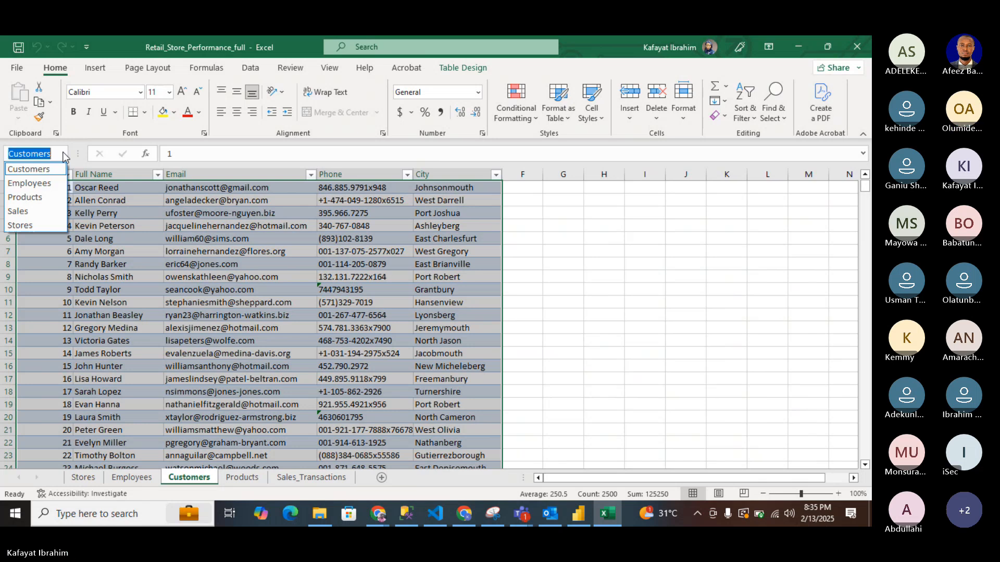
left_click(47, 183)
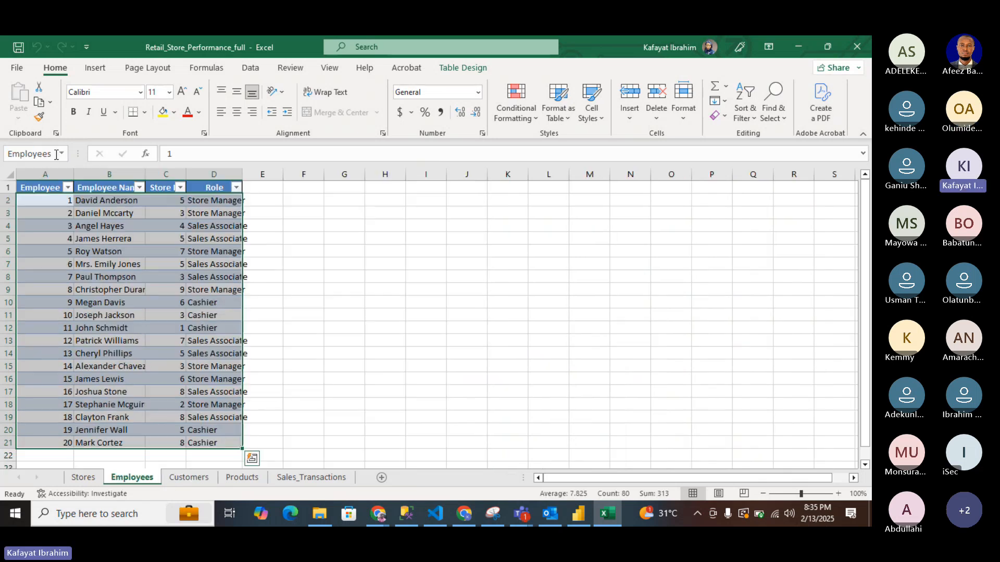
left_click(62, 154)
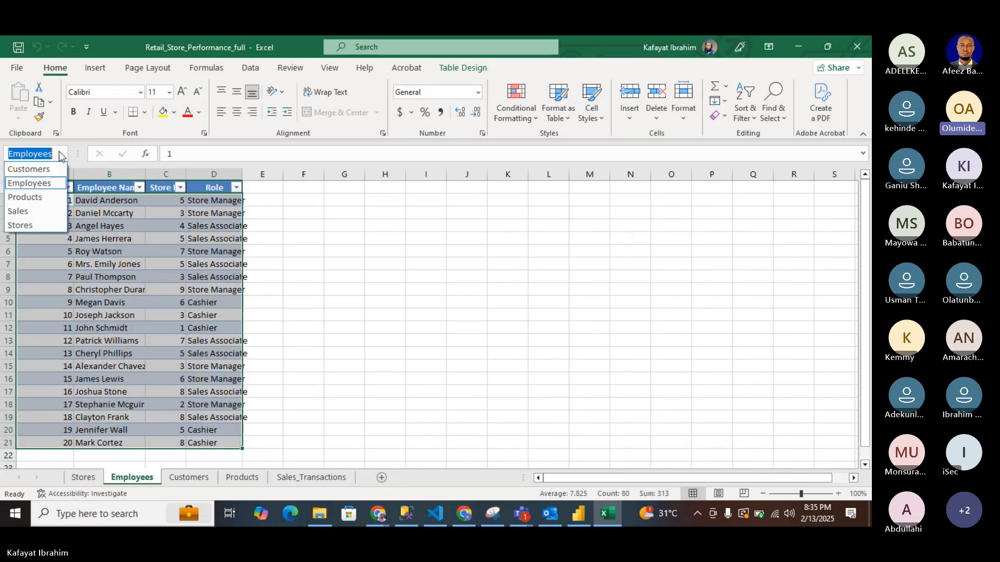
left_click(27, 197)
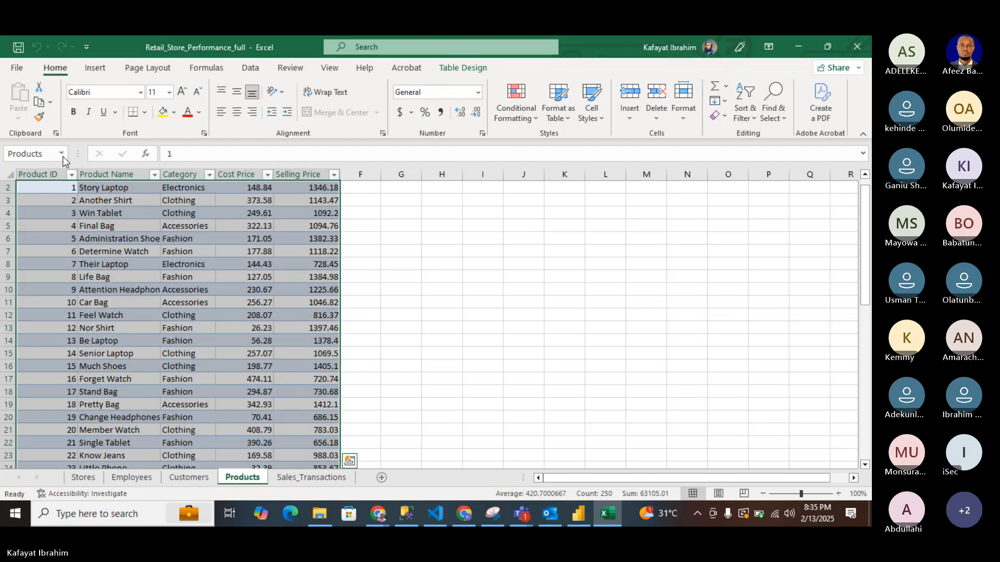
left_click(62, 153)
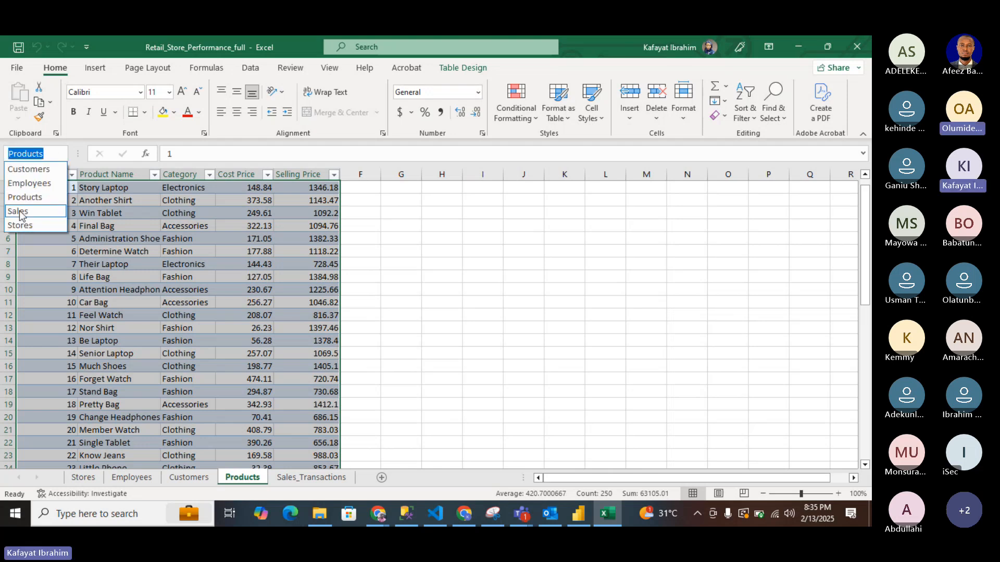
left_click(19, 212)
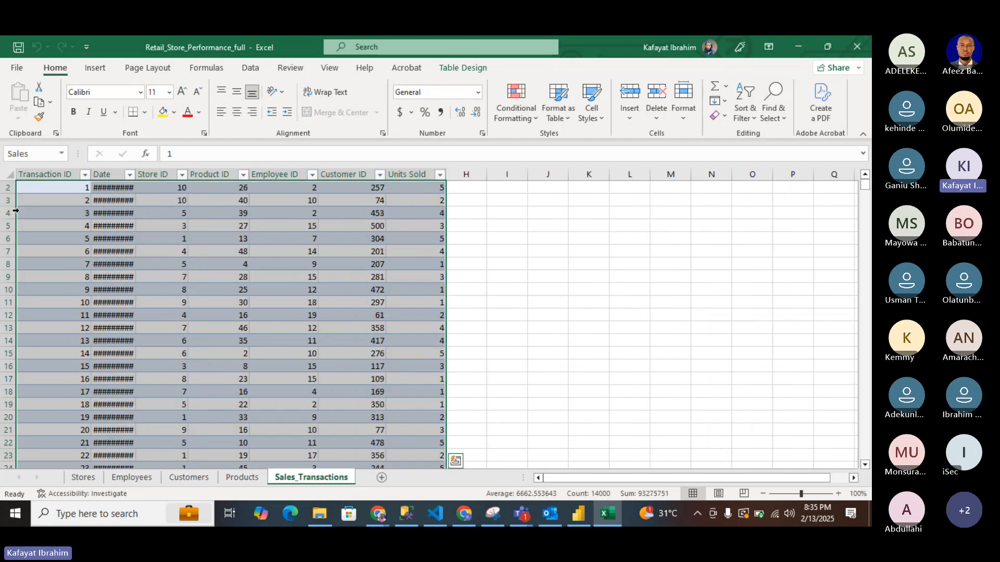
left_click(62, 155)
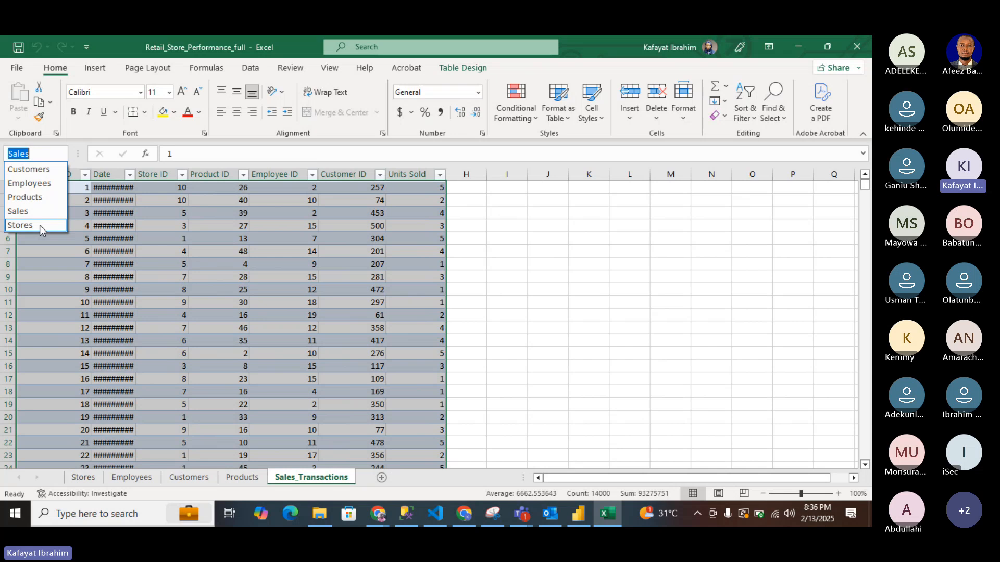
left_click(39, 226)
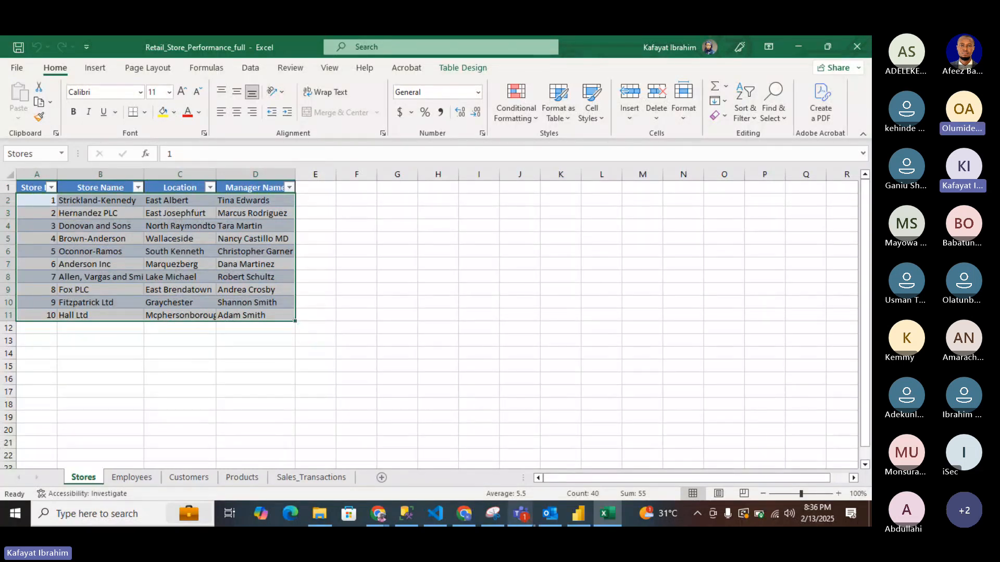
Return to Power BI Desktop, add the Products and Employees sheets to the import selection, and open the selected data for transformation in Power Query Editor.
left_click(578, 524)
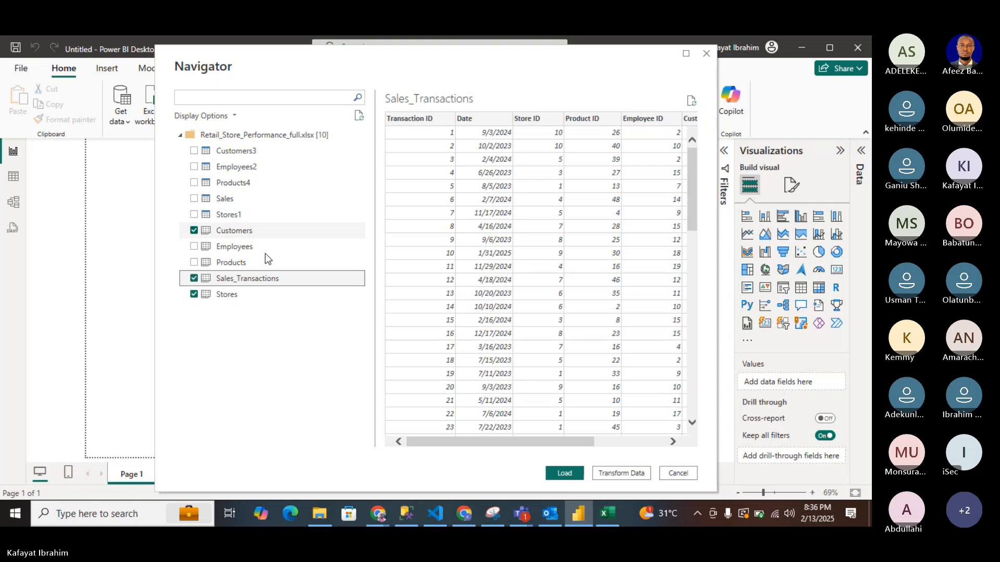
left_click(200, 263)
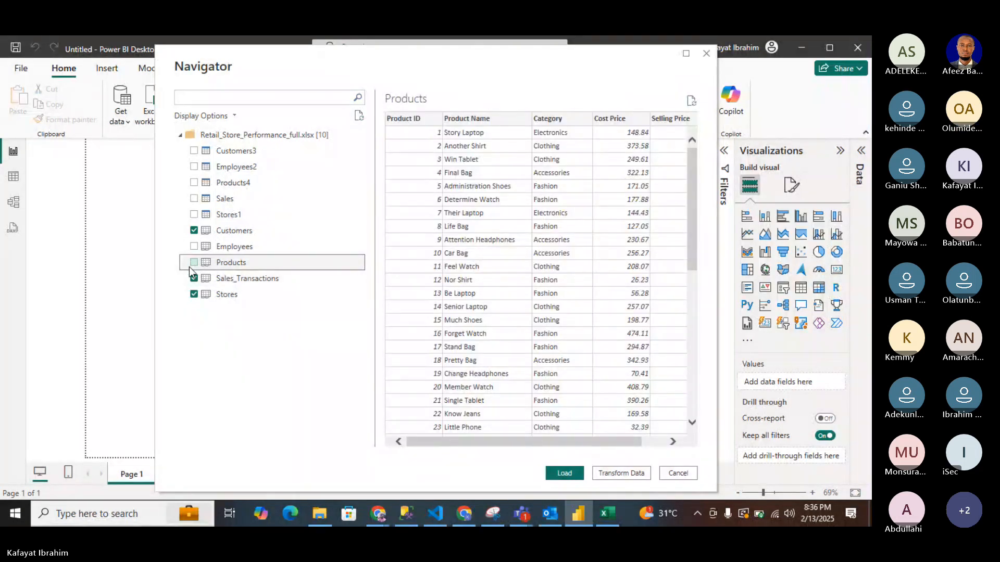
left_click(193, 263)
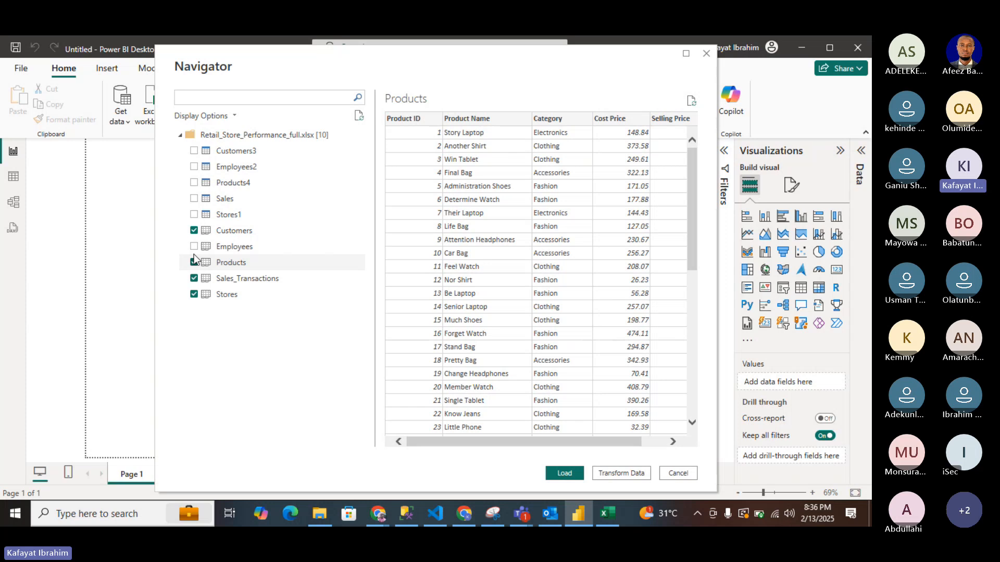
left_click(195, 249)
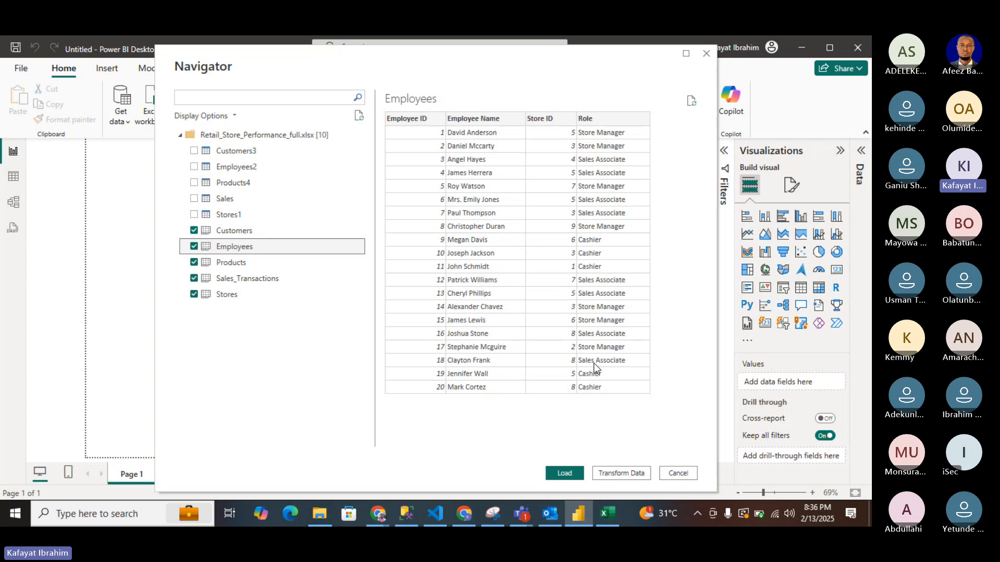
left_click(625, 475)
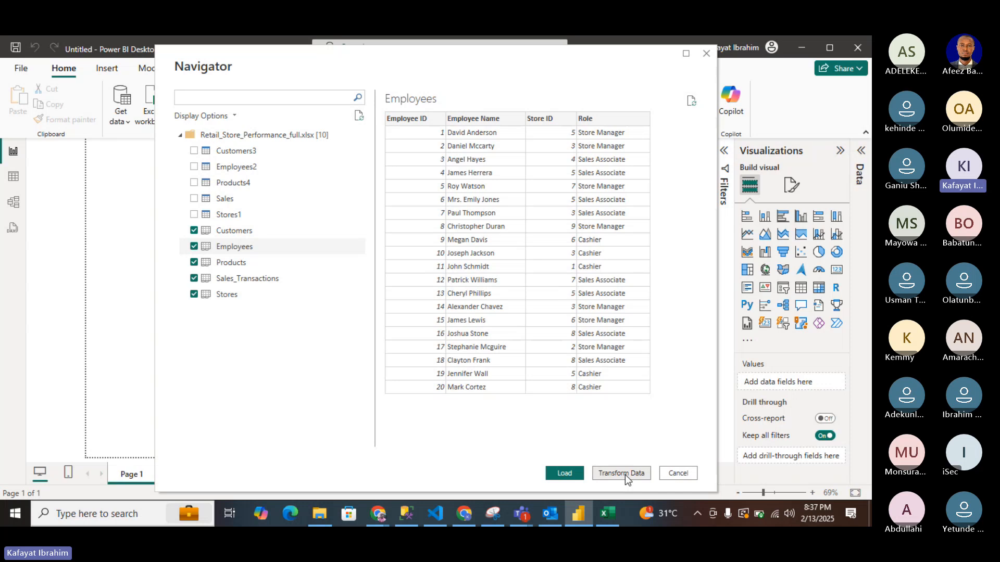
key("alt+Tab")
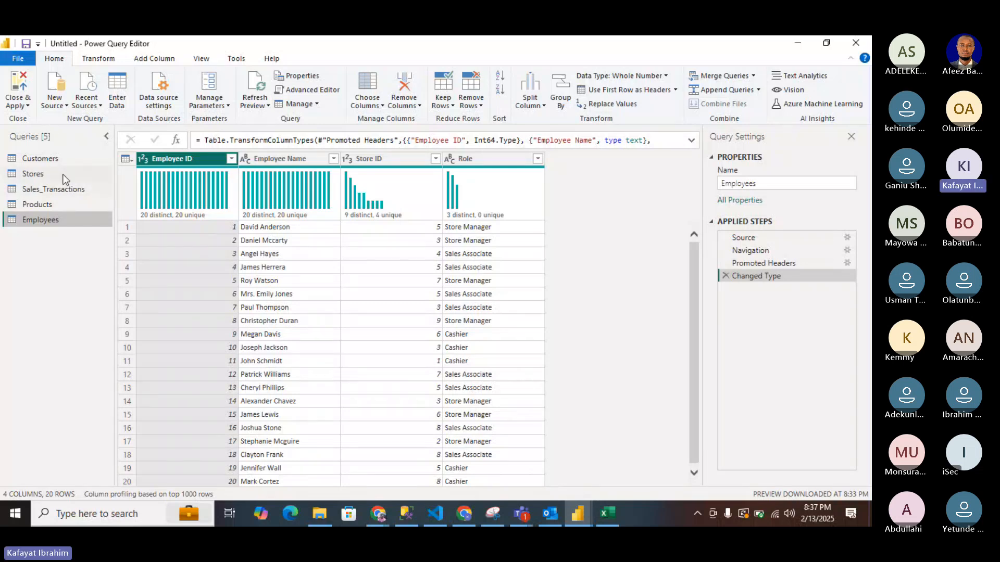
Examine the data types and contents of the Customers query's columns, from Customer ID through City.
left_click(47, 159)
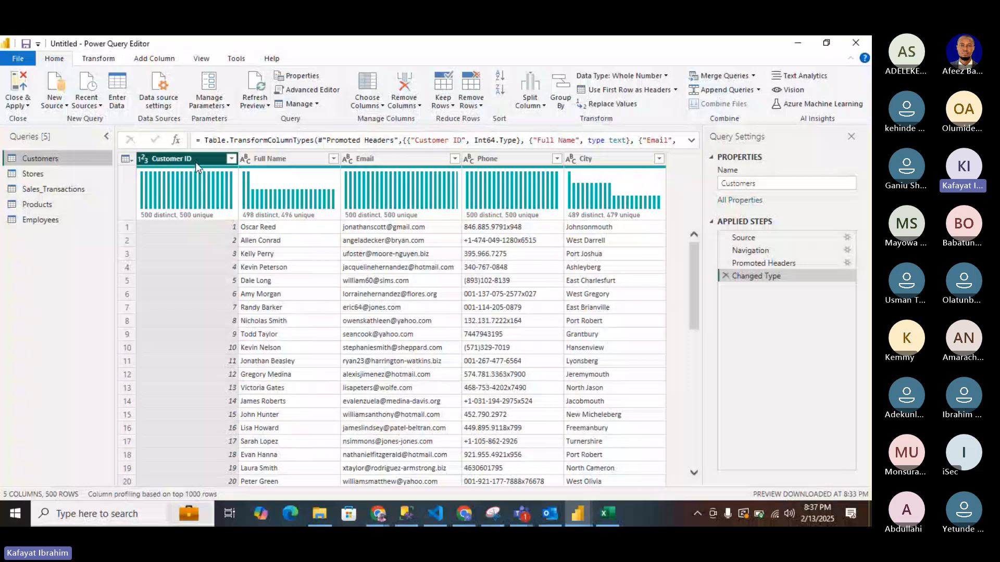
mouse_move(229, 212)
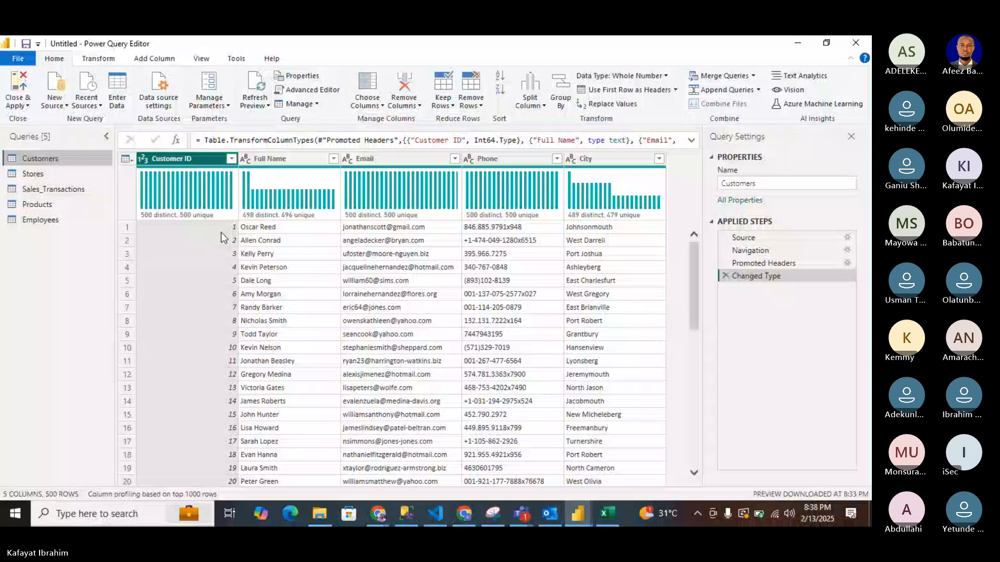
left_click(296, 159)
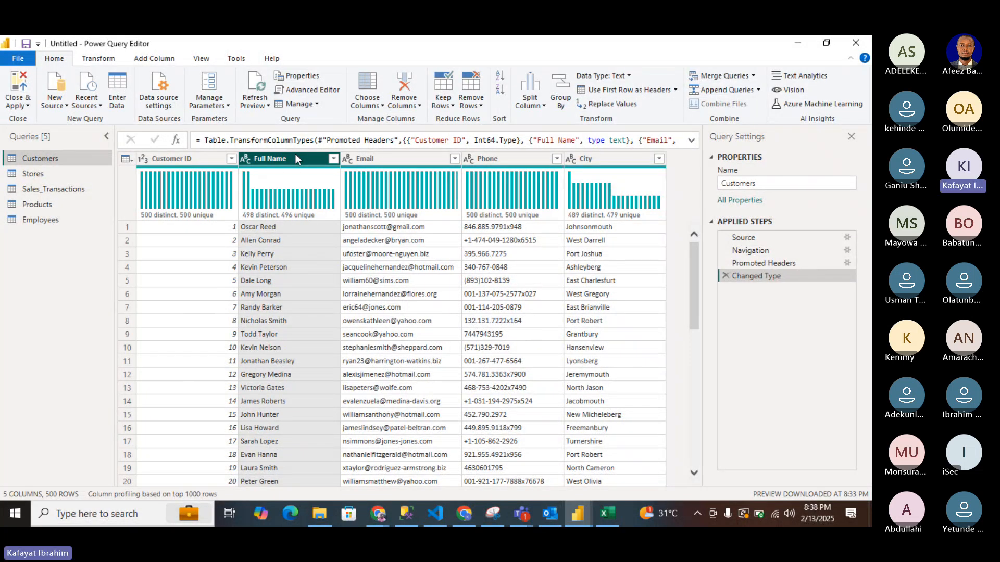
left_click(384, 159)
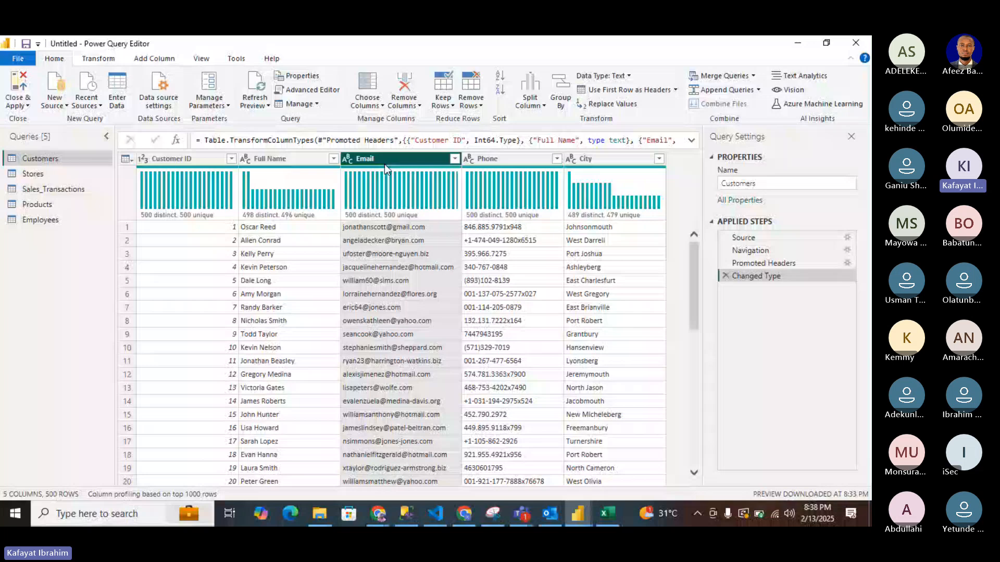
left_click(495, 160)
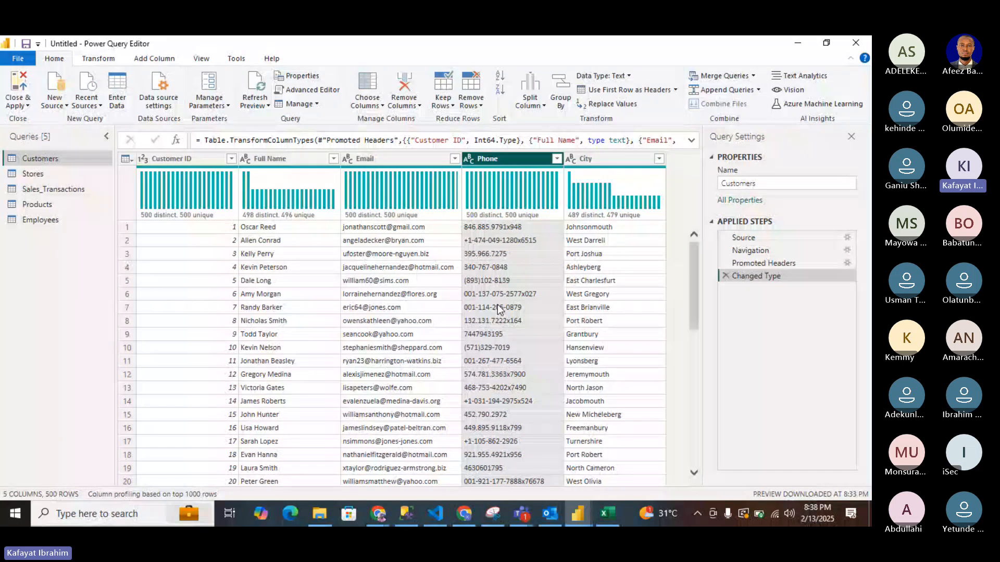
key("Right")
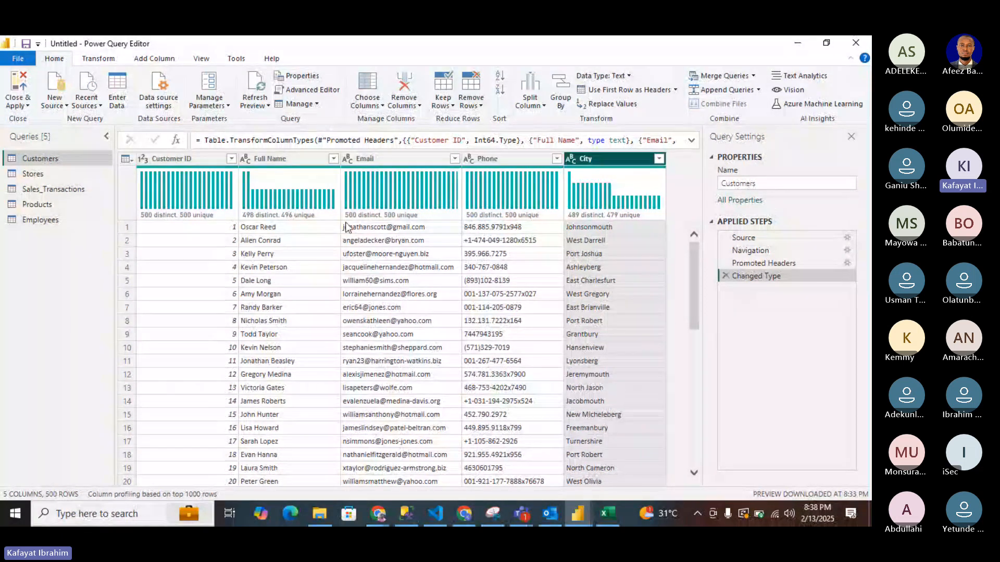
Examine the Stores query's columns one by one: Store ID, Store Name, Location and Manager Name.
left_click(32, 175)
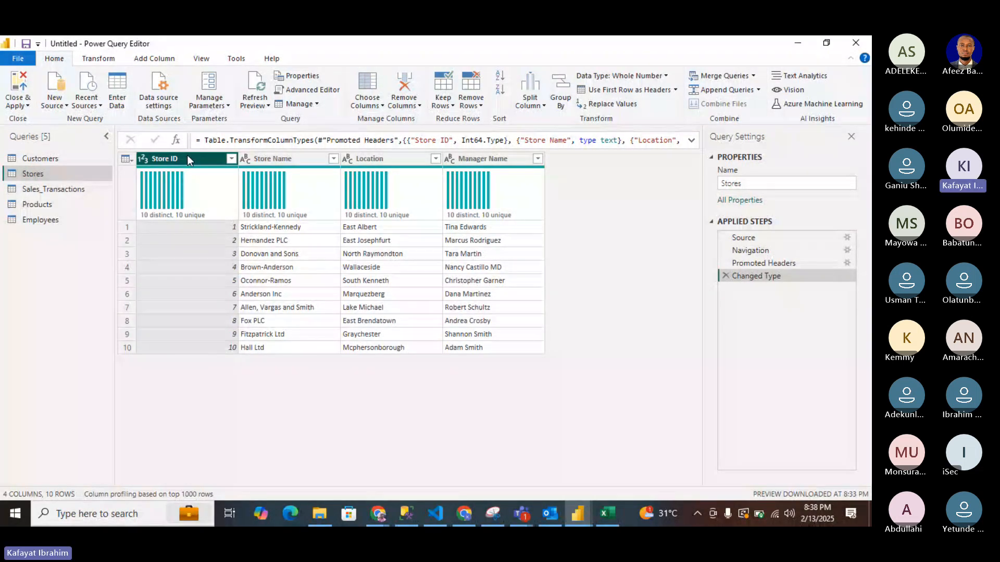
left_click(283, 159)
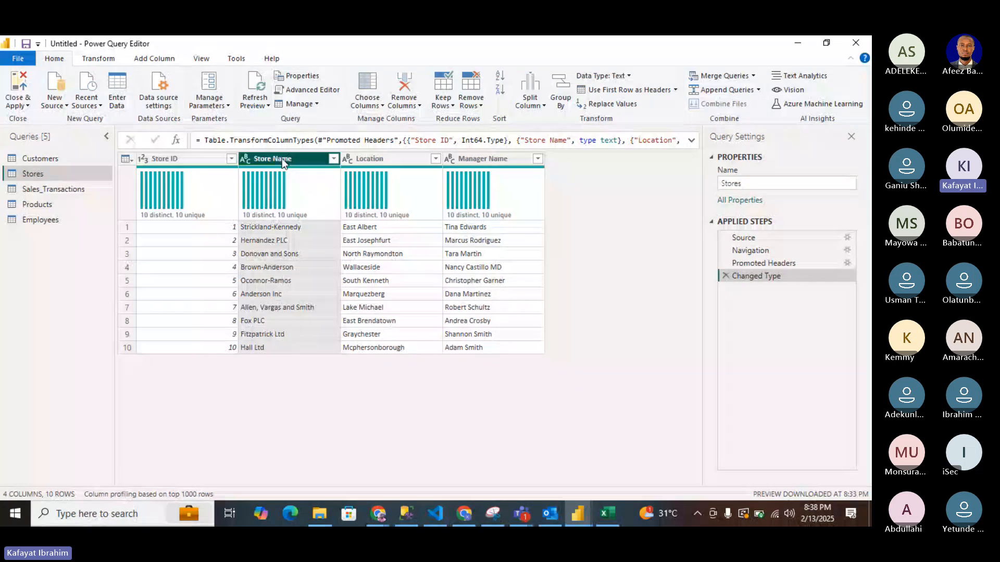
left_click(386, 159)
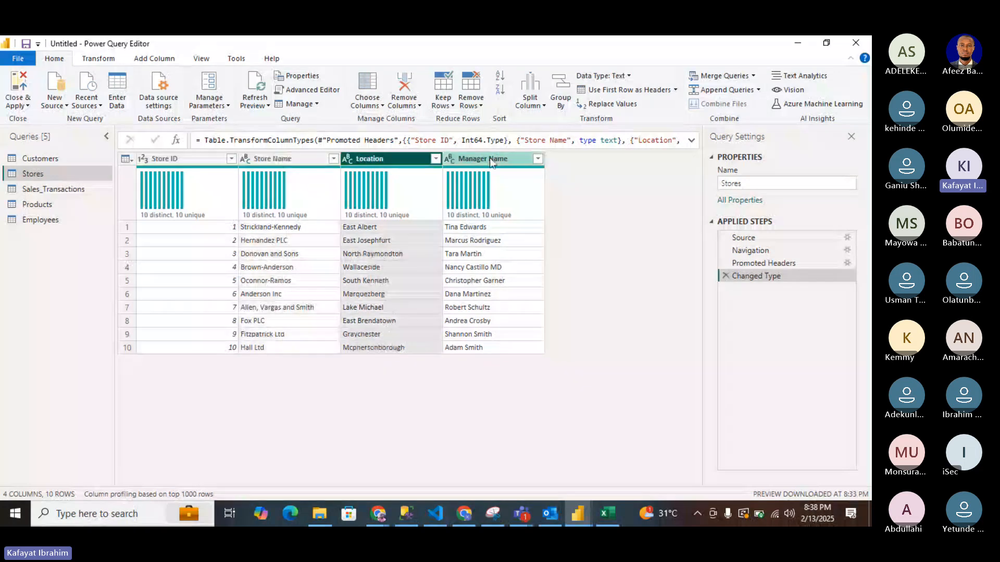
left_click(492, 163)
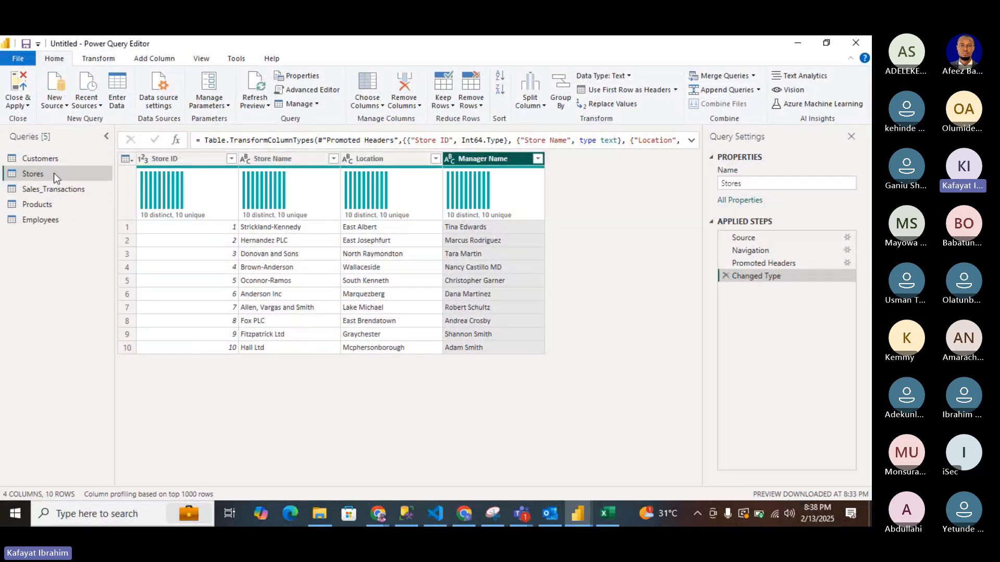
Examine the Sales_Transactions query's columns: Transaction ID, Date, Store ID, Product ID, Customer ID and Units Sold.
left_click(68, 190)
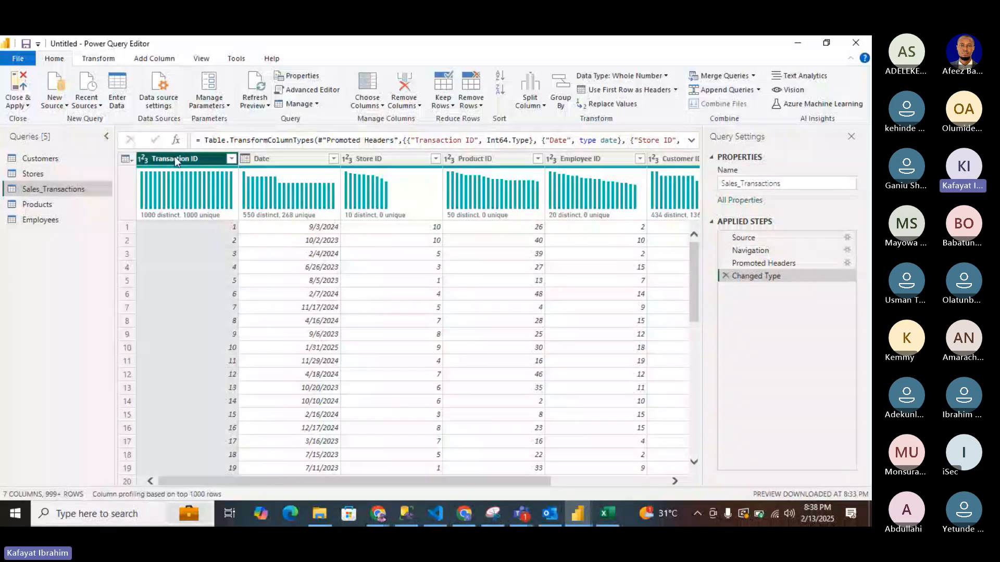
left_click(280, 161)
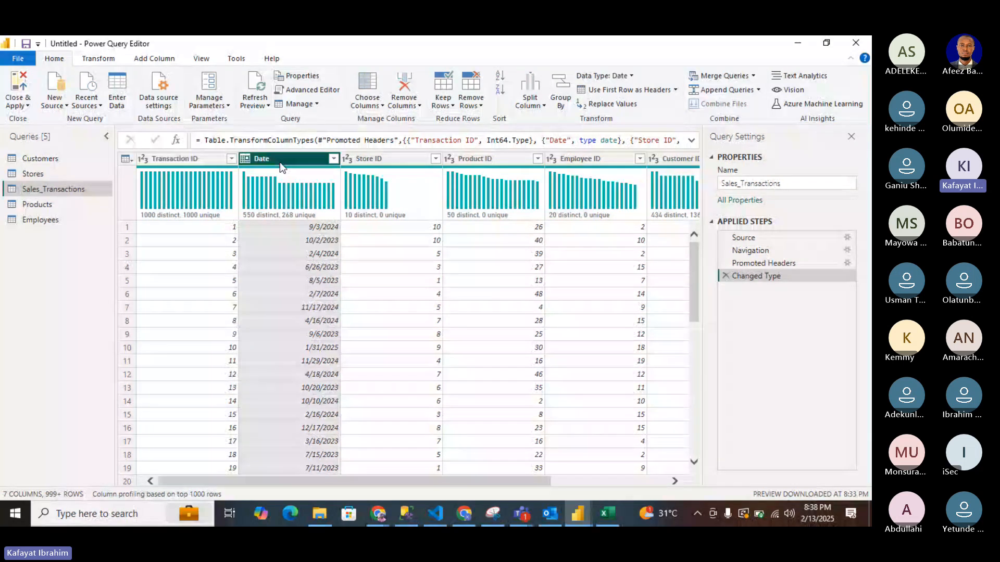
left_click(400, 167)
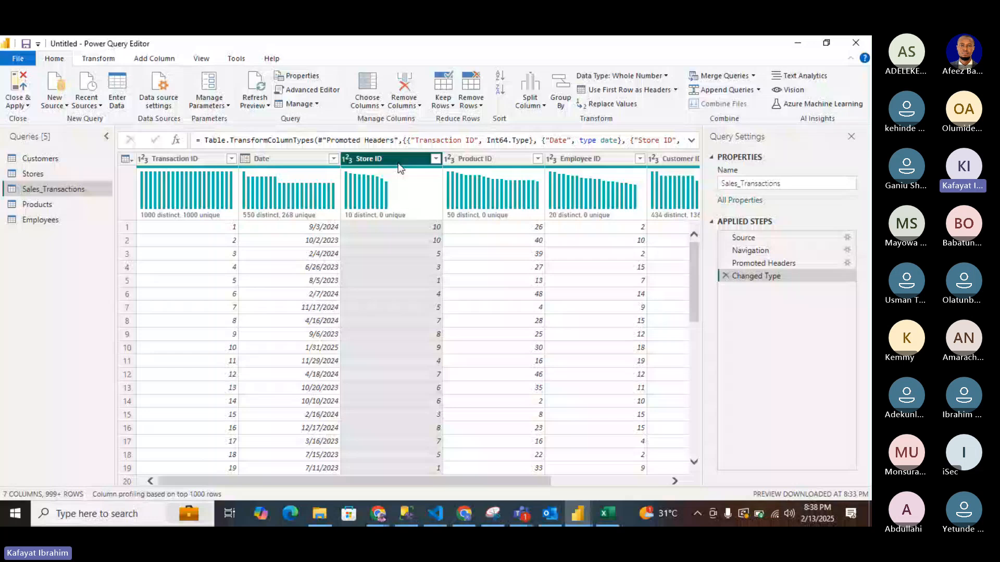
left_click(490, 161)
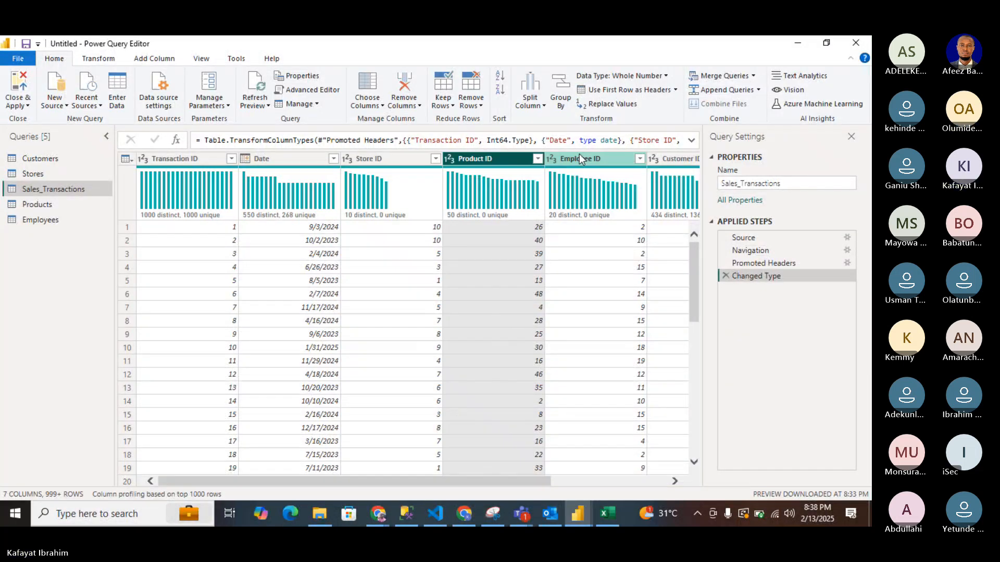
scroll(580, 159, "right", 3)
left_click(542, 159)
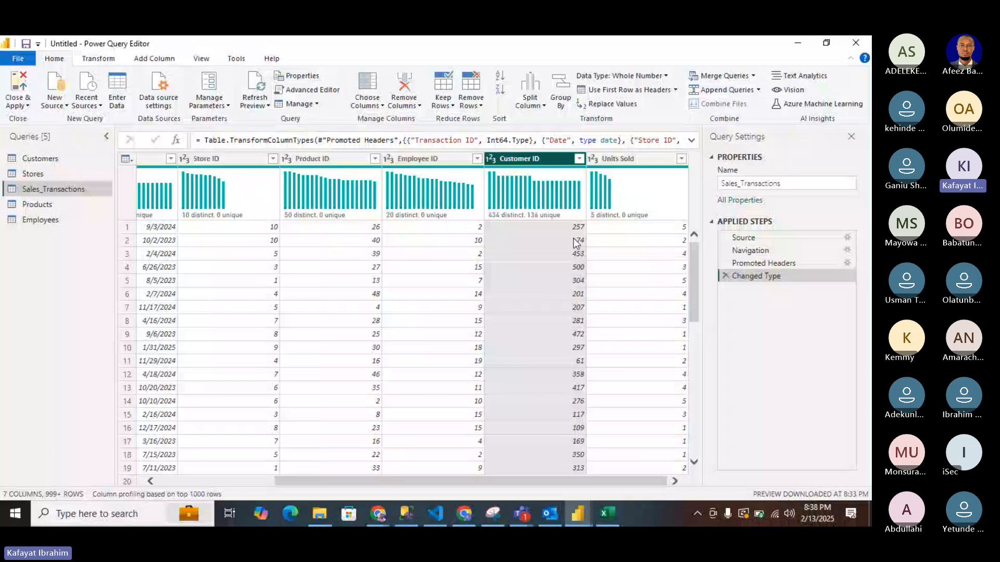
left_click(643, 164)
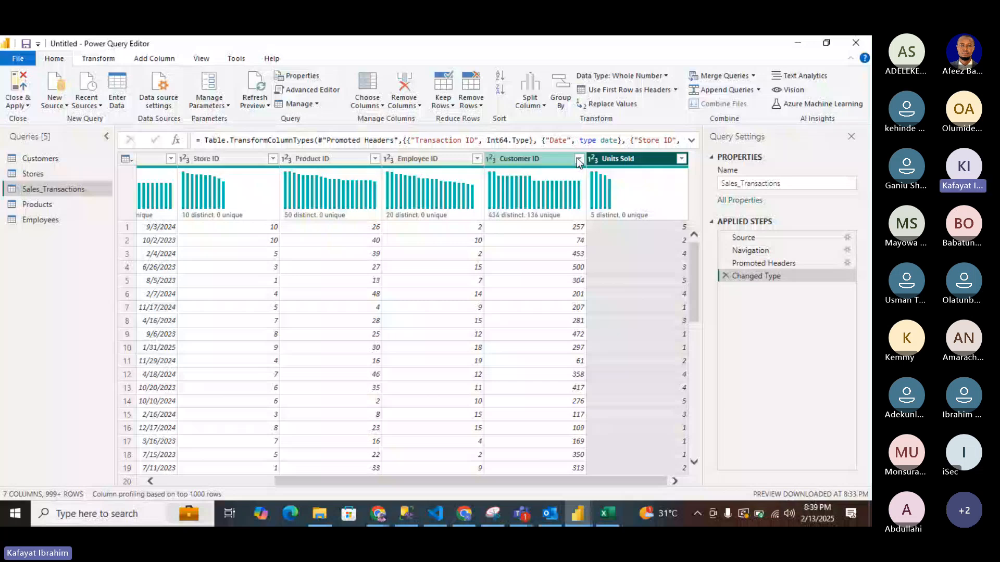
Check the distinct filter values of Customer ID and the fully loaded list for Units Sold, without applying any filter.
left_click(578, 159)
left_click(553, 464)
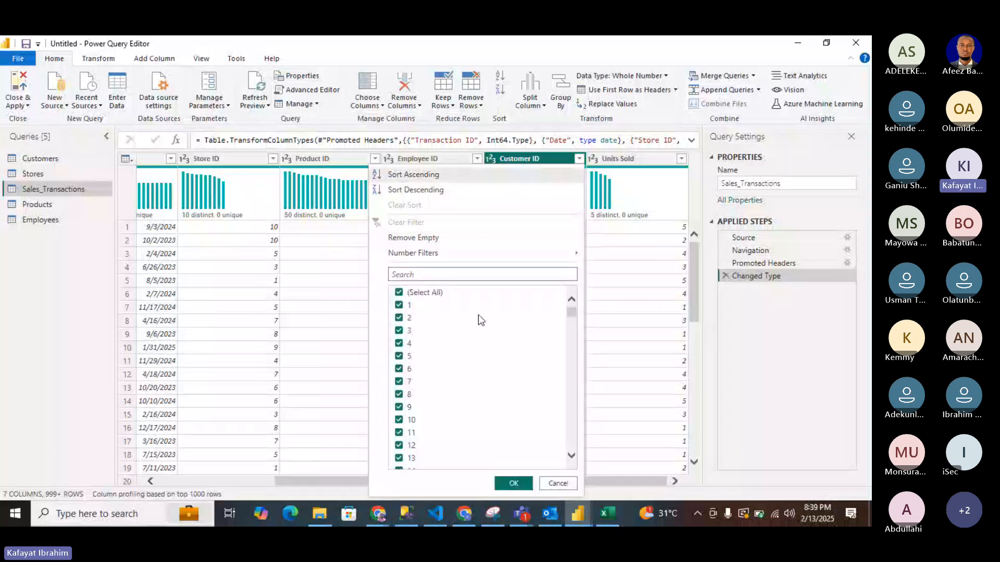
left_click(570, 482)
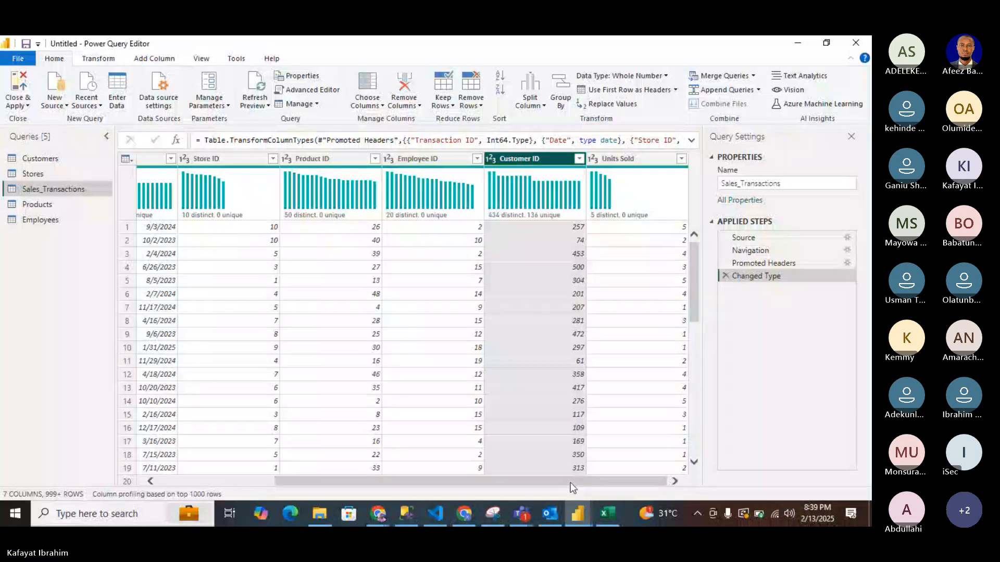
left_click(638, 157)
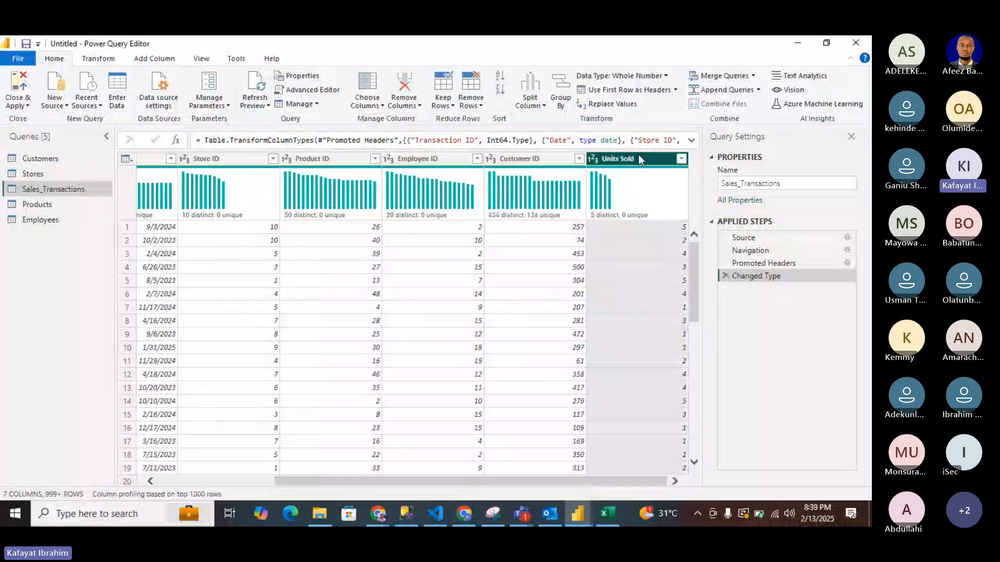
left_click(681, 159)
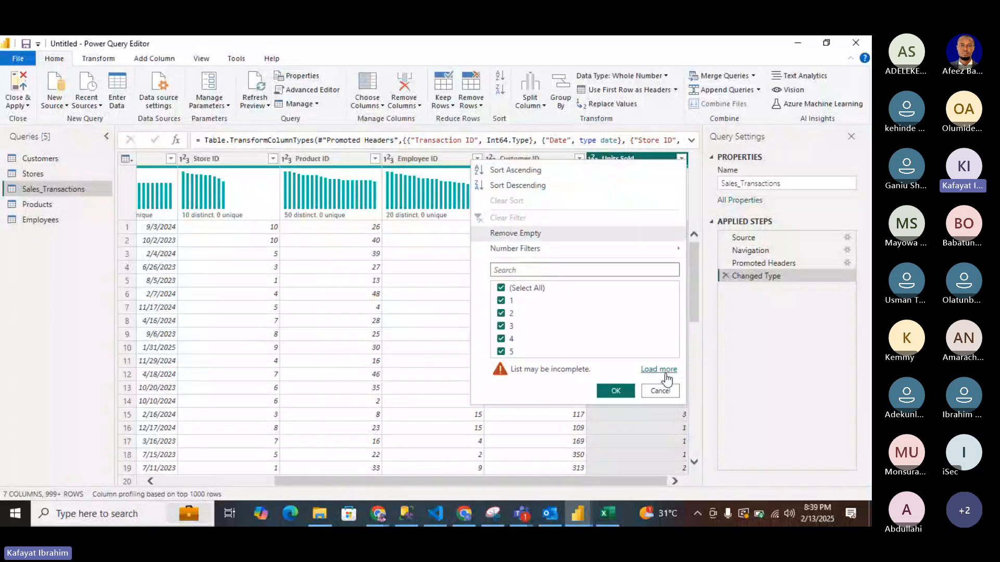
left_click(665, 372)
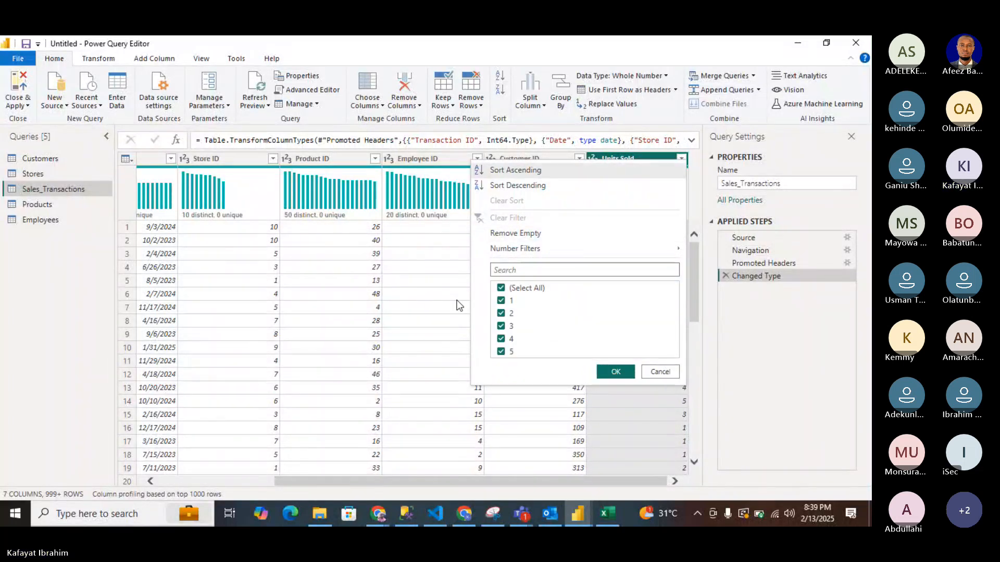
left_click(657, 373)
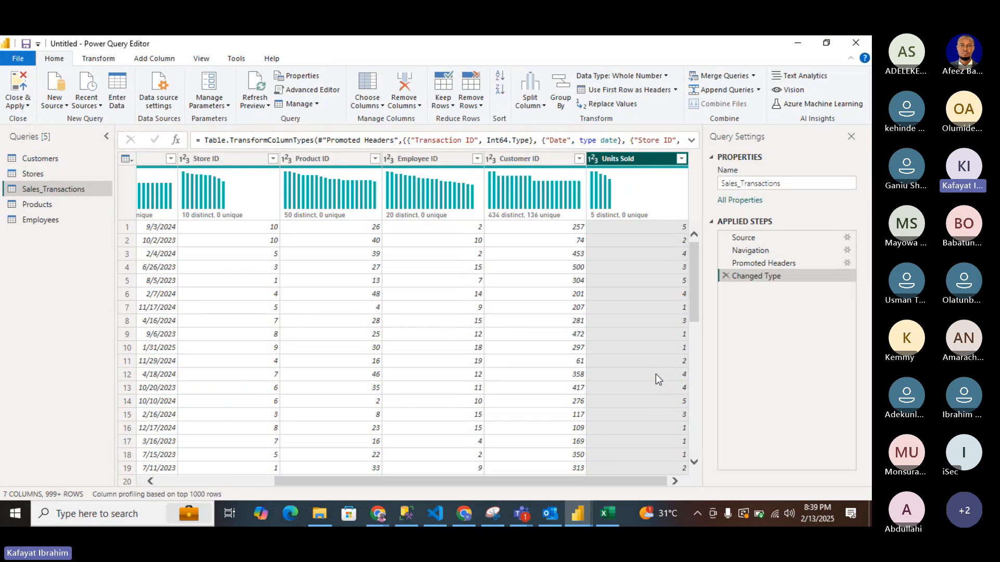
Examine the Products query and review the full range of distinct Cost Price values without filtering the column.
left_click(40, 207)
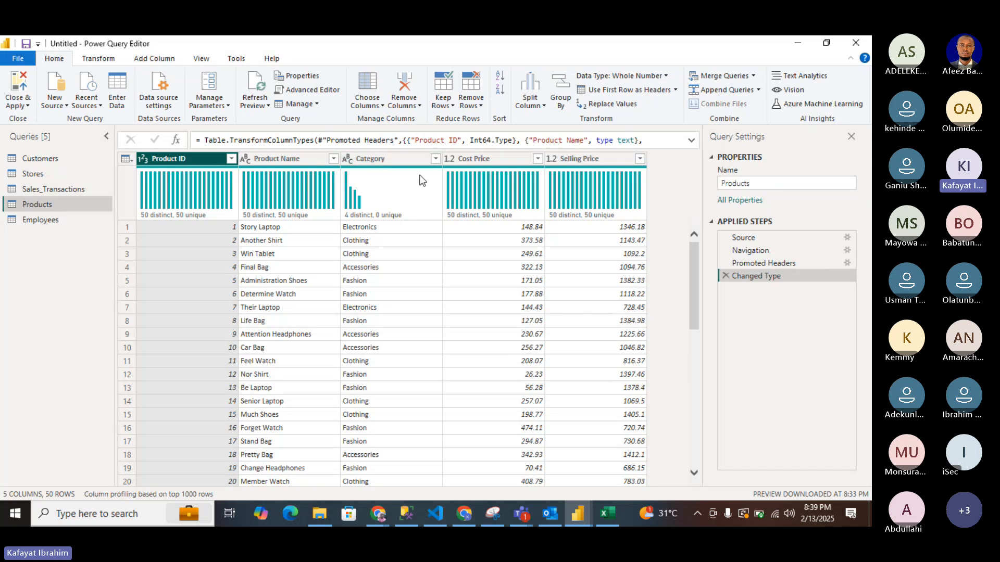
left_click(514, 156)
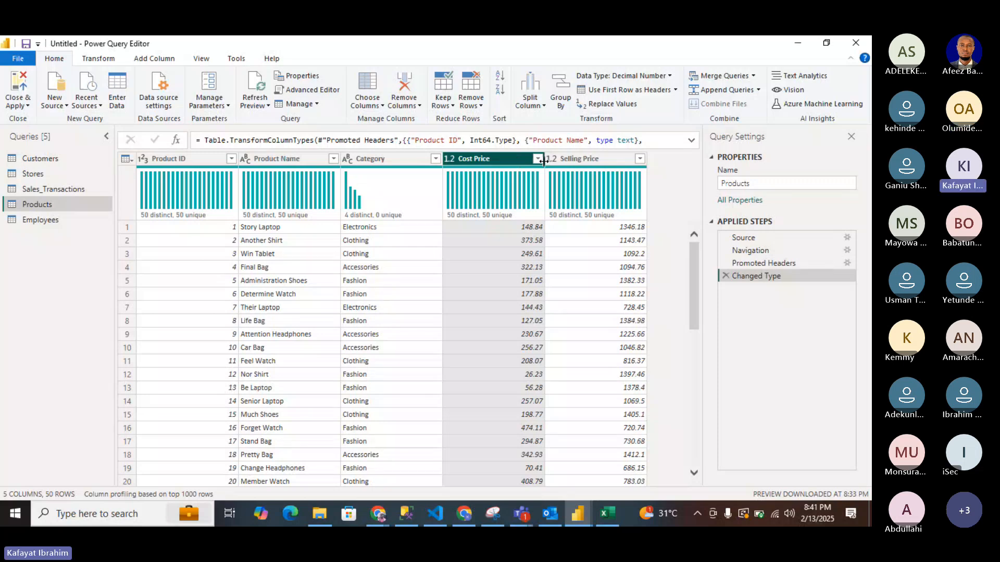
left_click(536, 159)
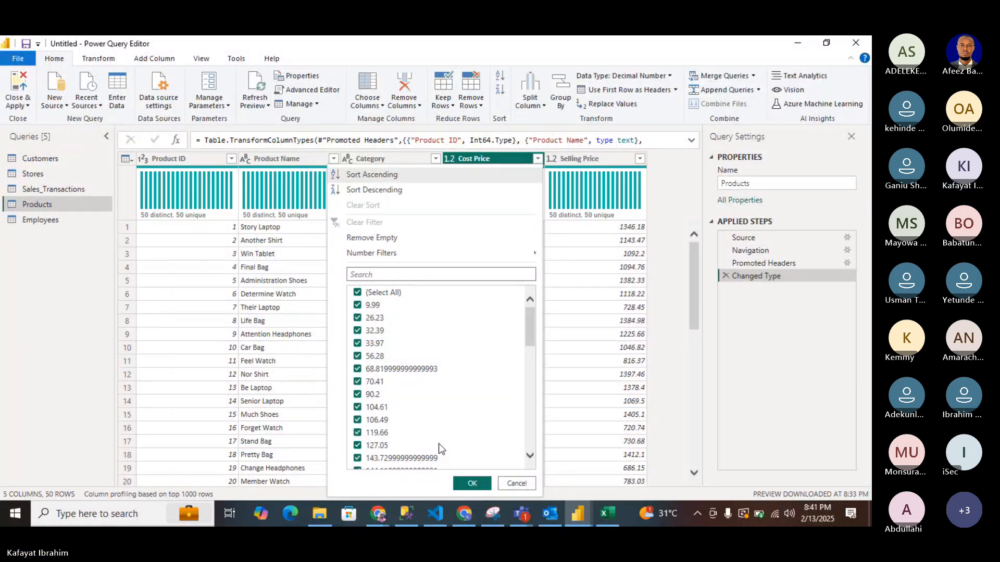
scroll(441, 449, "down", 3)
scroll(441, 448, "up", 3)
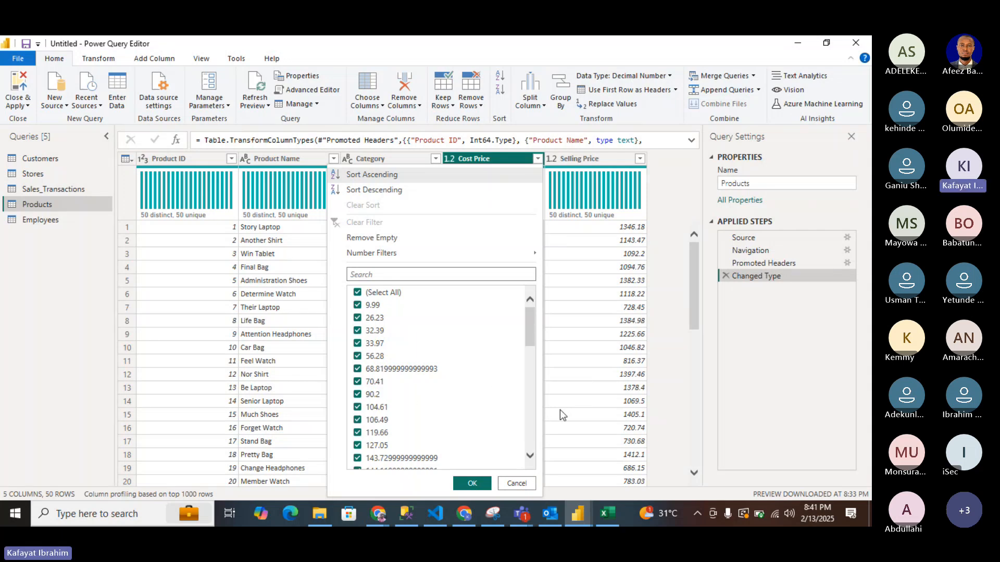
scroll(417, 365, "down", 5)
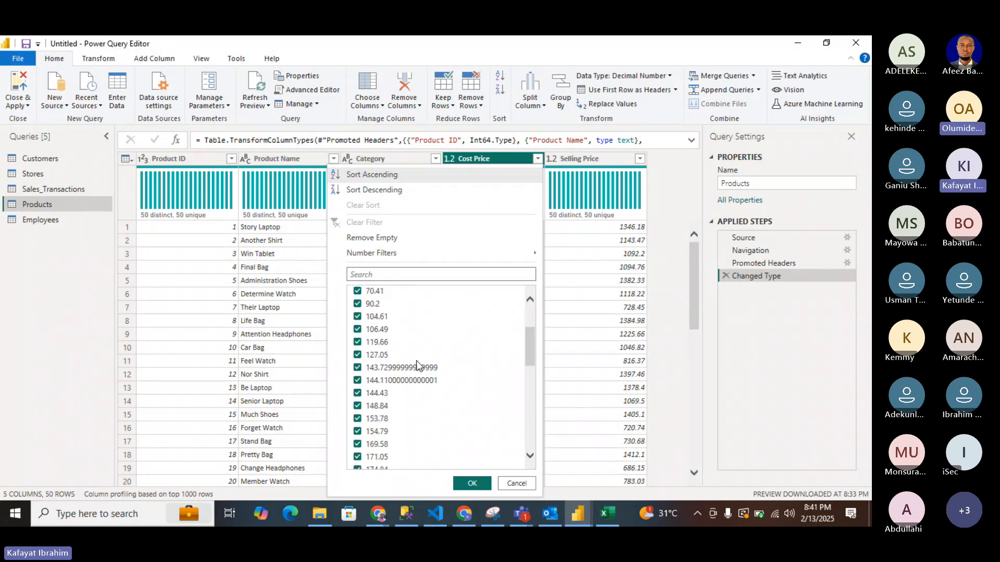
scroll(419, 366, "down", 2)
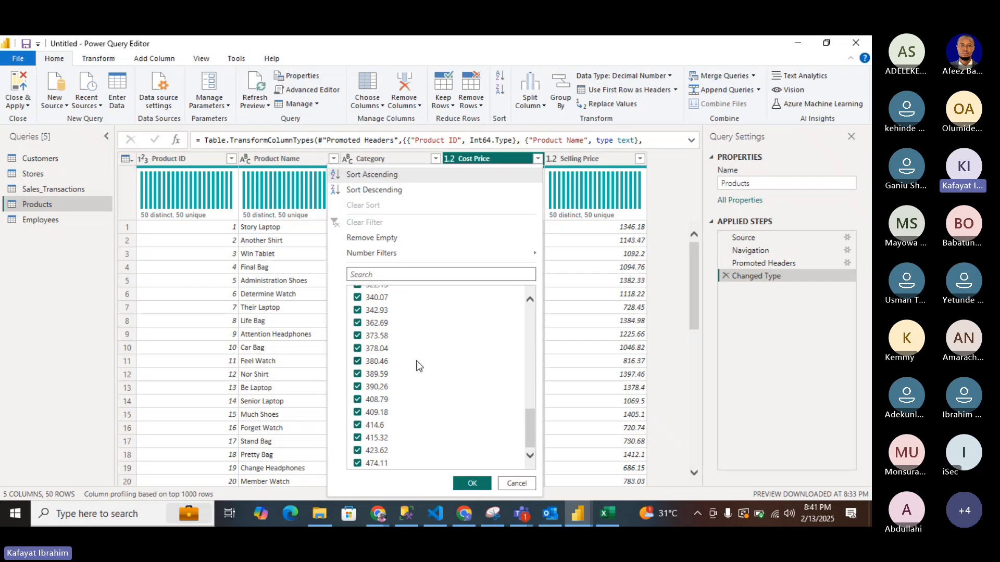
scroll(419, 366, "up", 3)
scroll(420, 366, "up", 4)
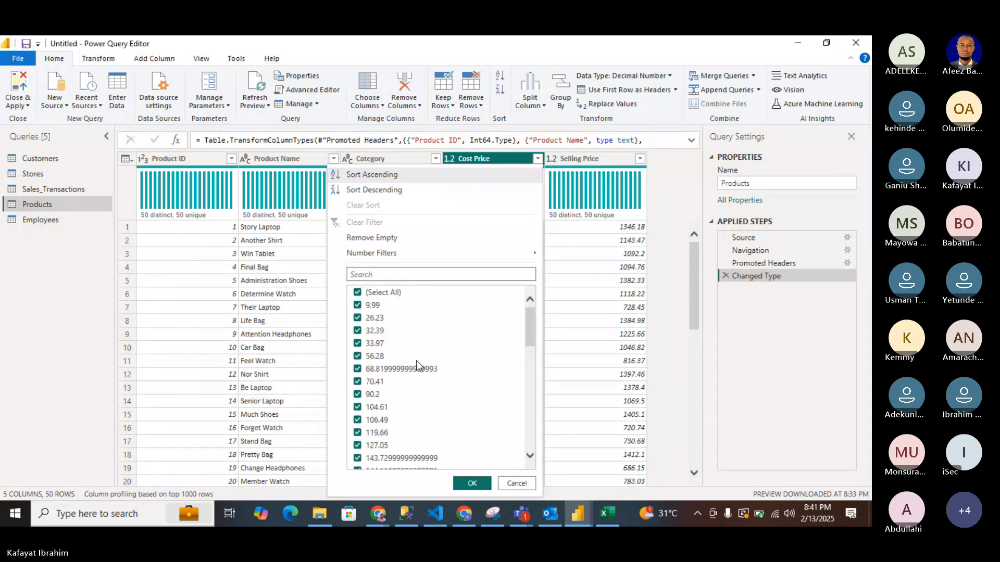
left_click(516, 483)
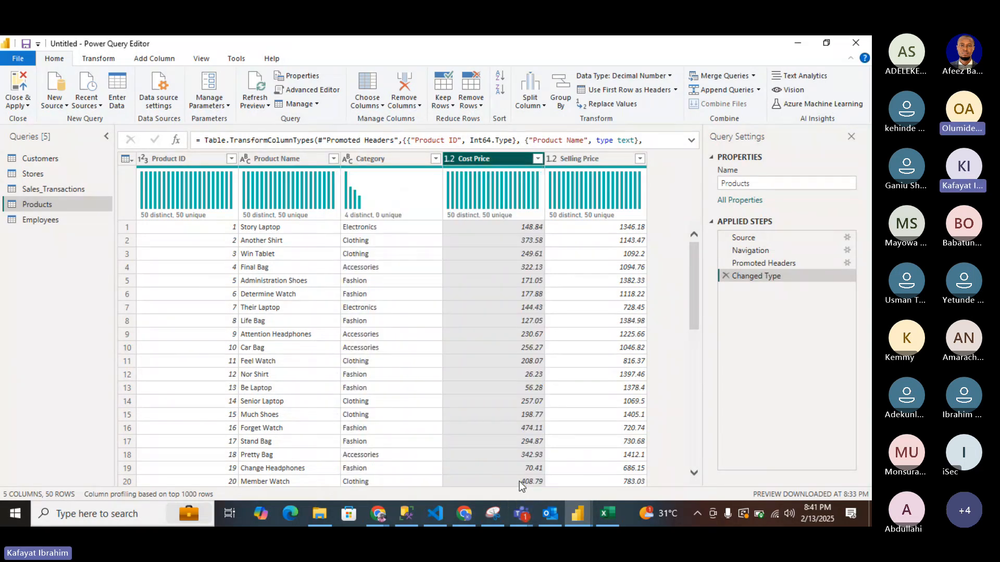
Examine the Employees query, checking the distinct Store ID values and the Role column.
left_click(57, 228)
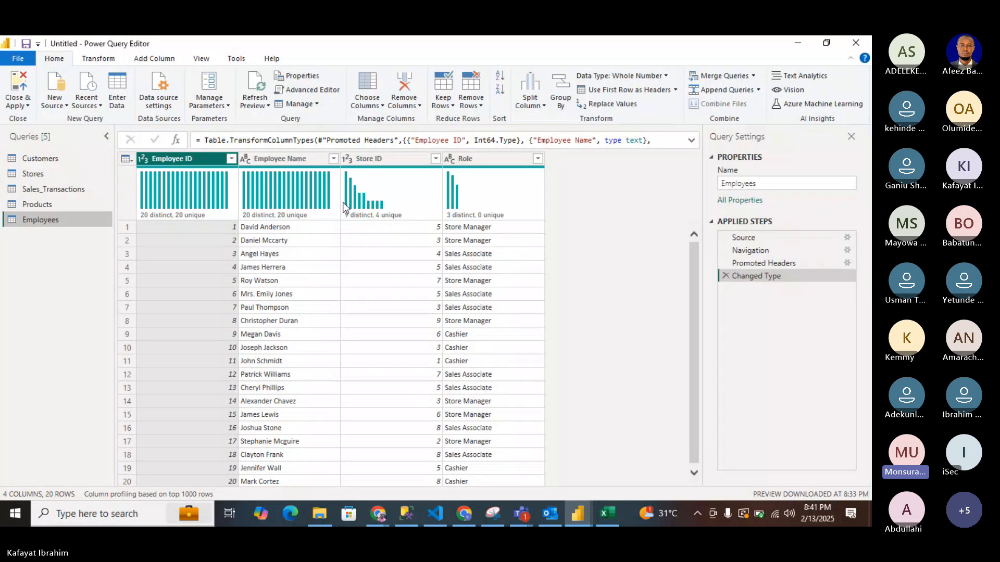
left_click(436, 159)
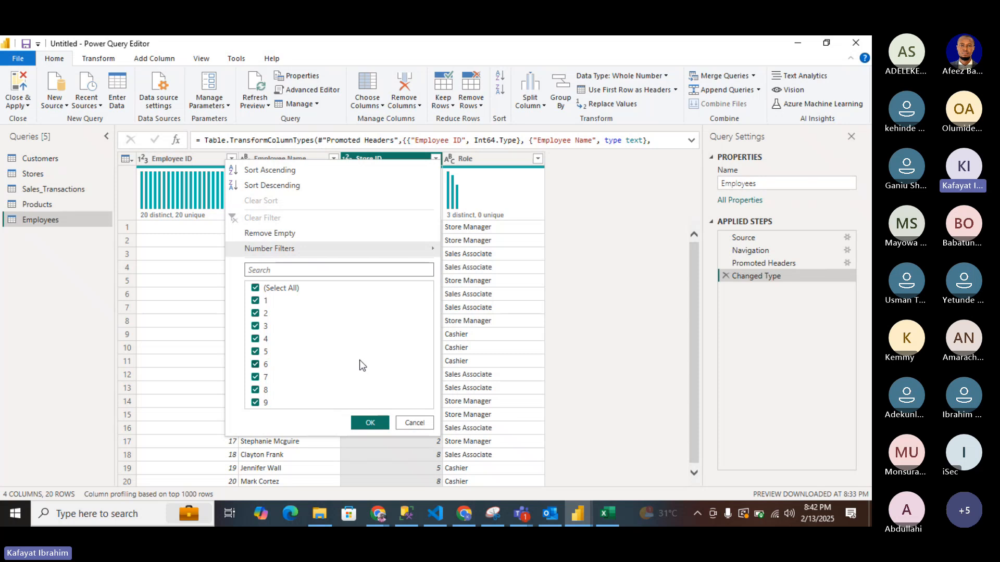
left_click(495, 212)
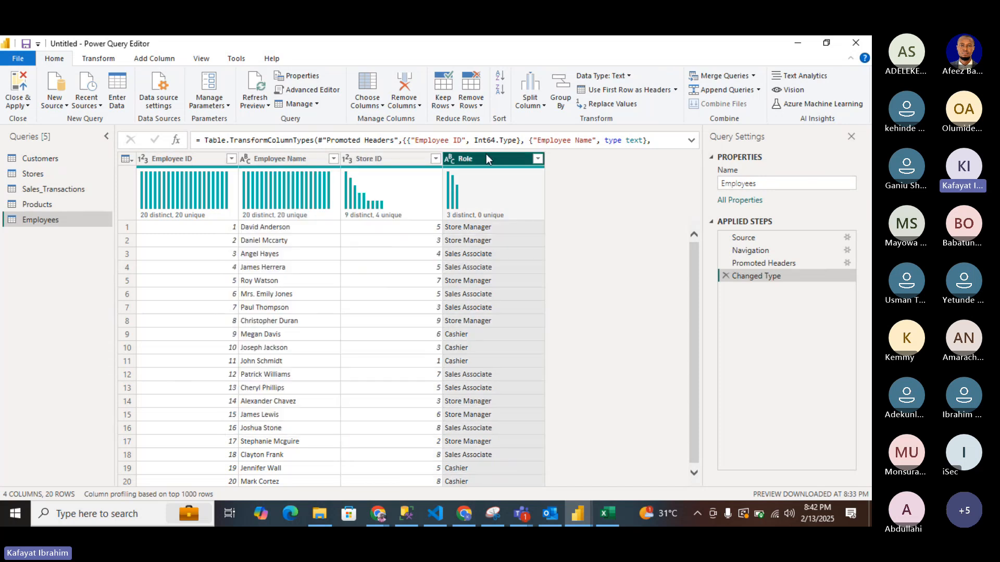
left_click(407, 163)
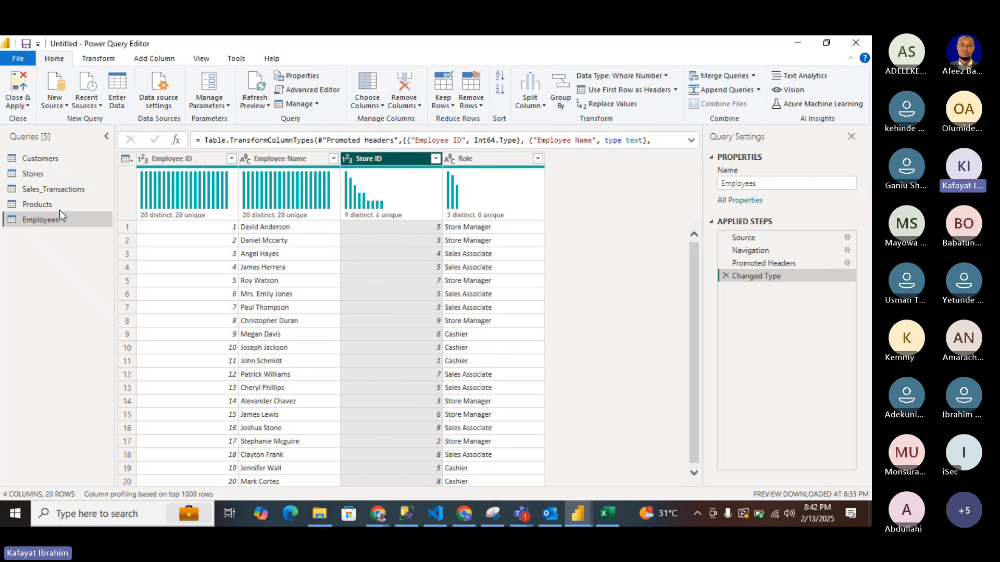
Return to the Sales_Transactions query and load the complete list of distinct Units Sold values.
left_click(45, 187)
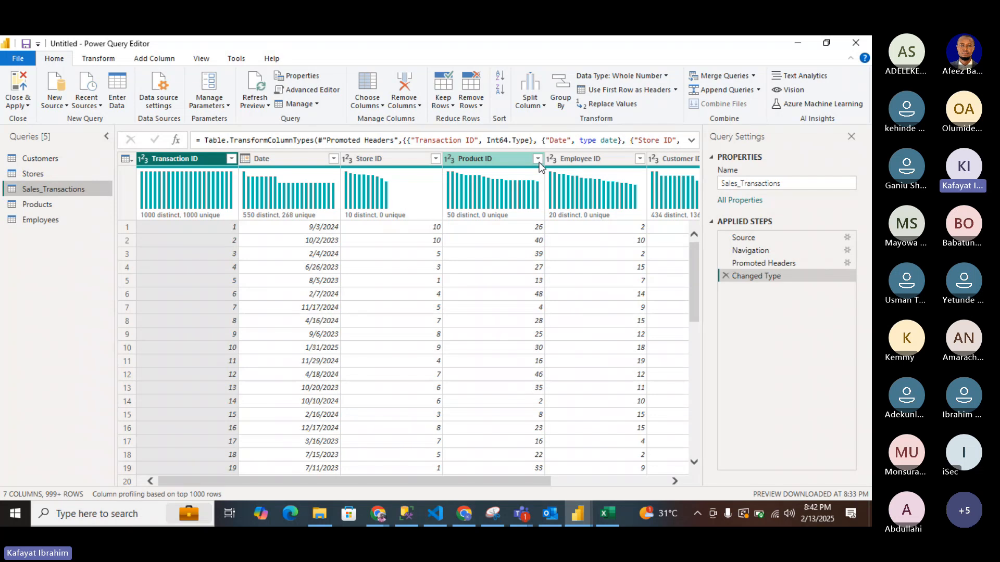
scroll(399, 229, "right", 3)
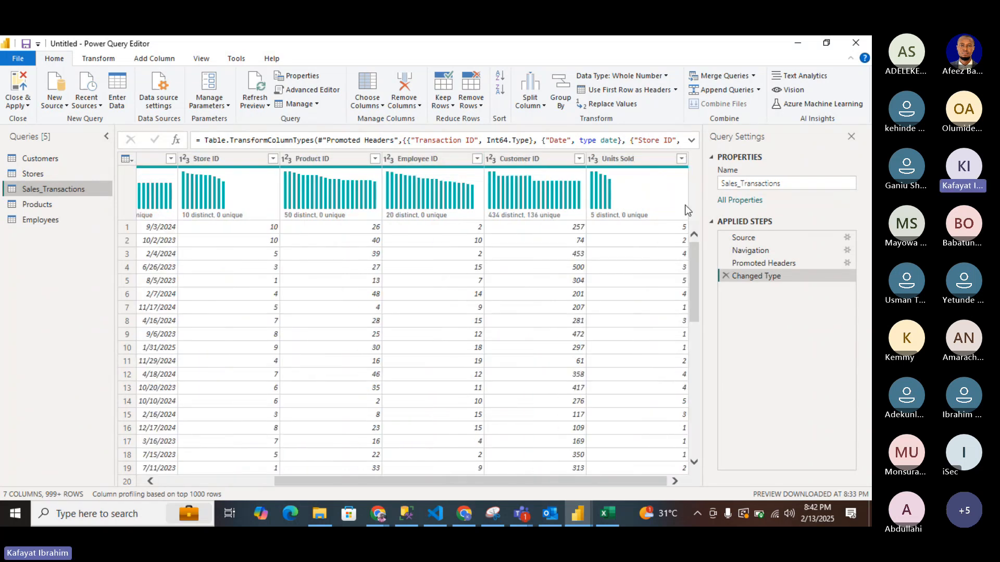
left_click(680, 158)
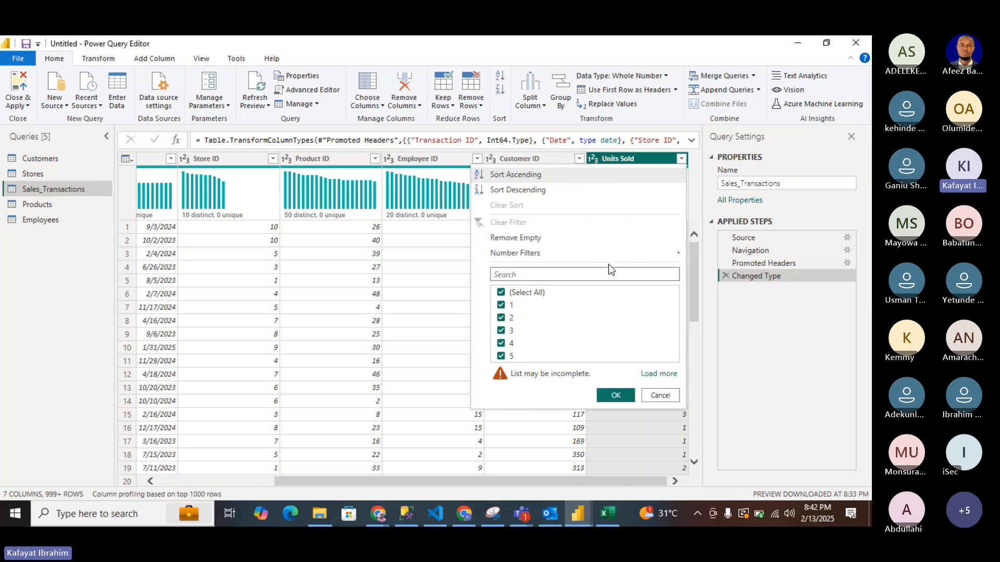
left_click(669, 374)
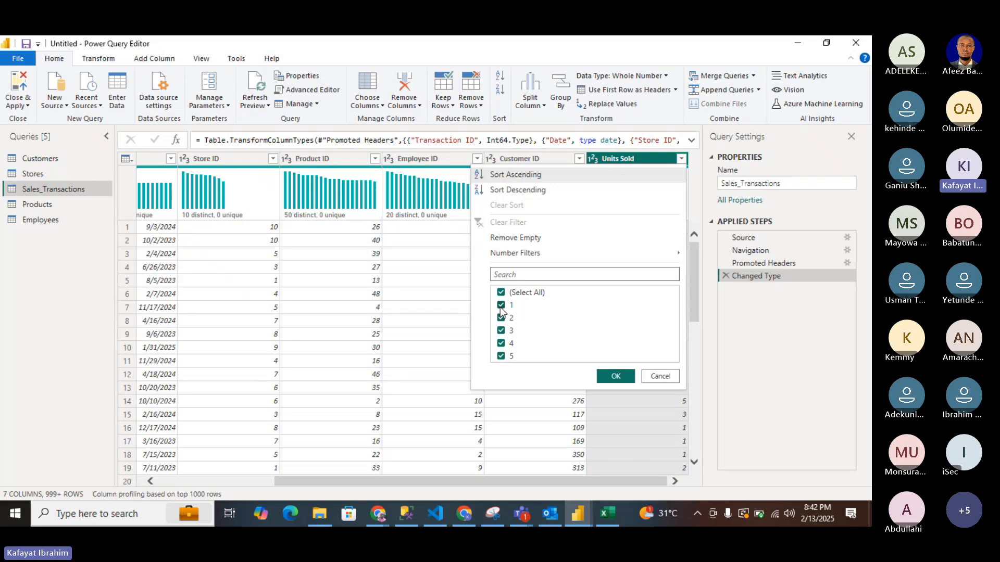
Browse the Desktop folders in File Explorer and look through the GMCdata_analysis folder for an example file.
left_click(313, 520)
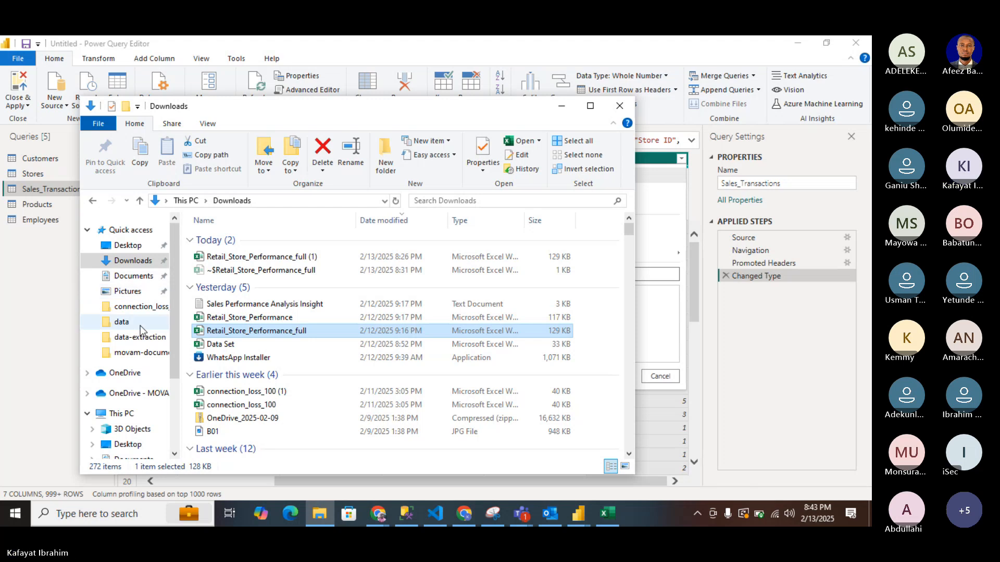
scroll(151, 357, "down", 2)
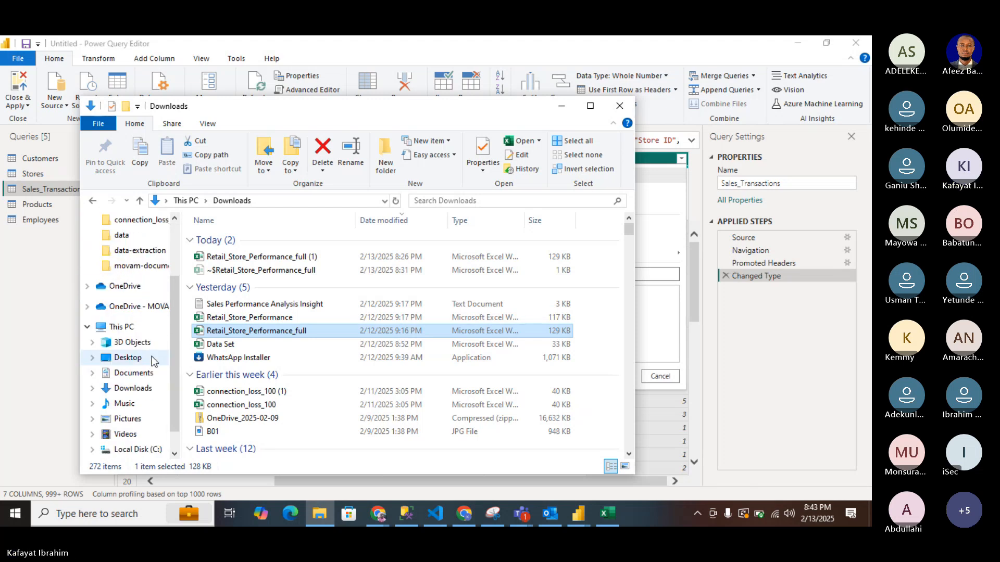
scroll(151, 358, "down", 1)
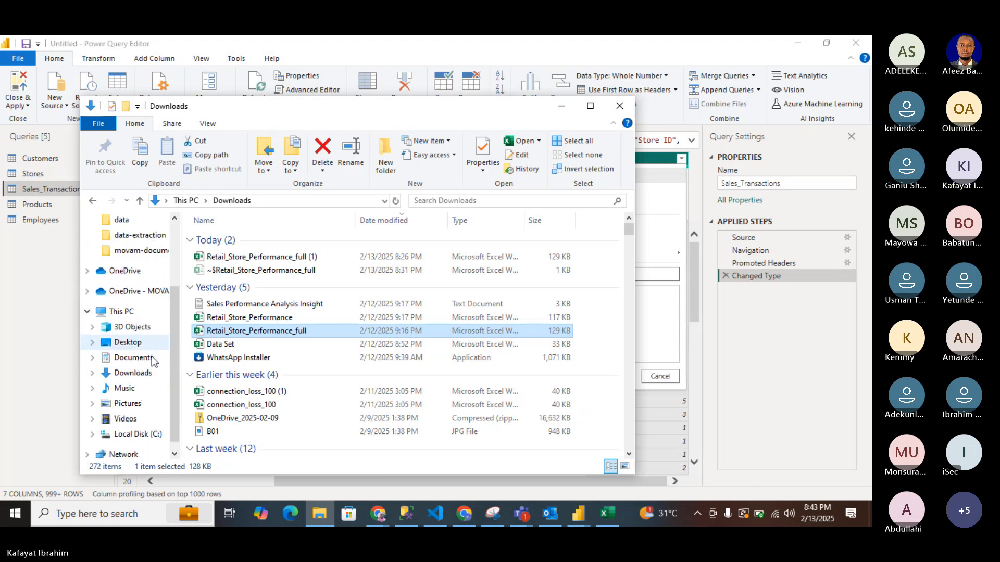
scroll(151, 357, "down", 1)
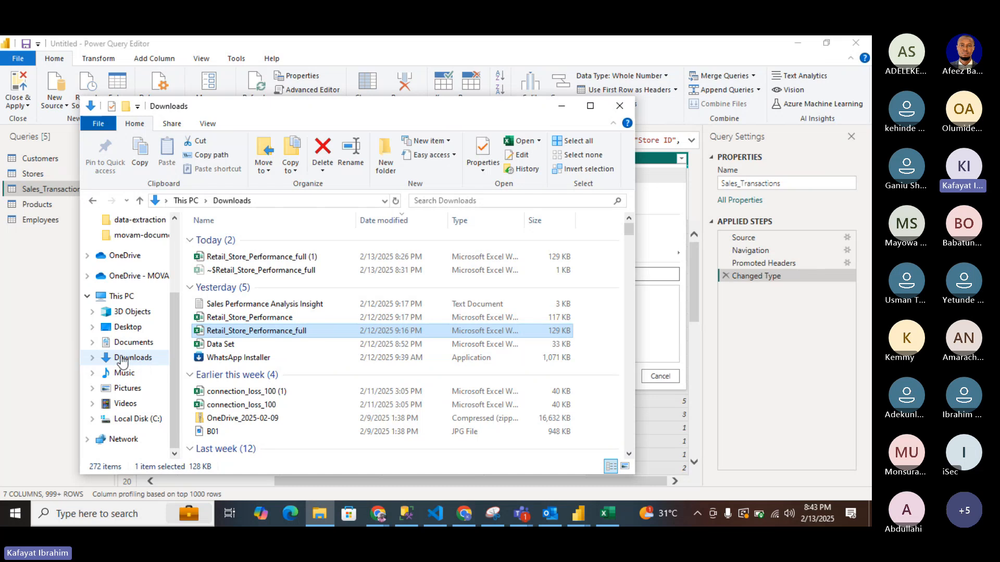
left_click(93, 328)
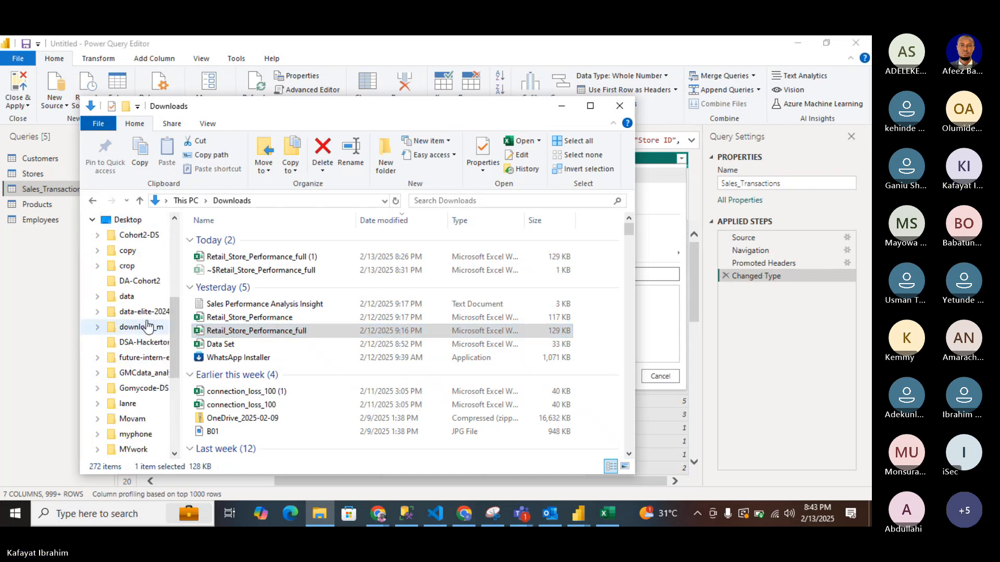
left_click(147, 376)
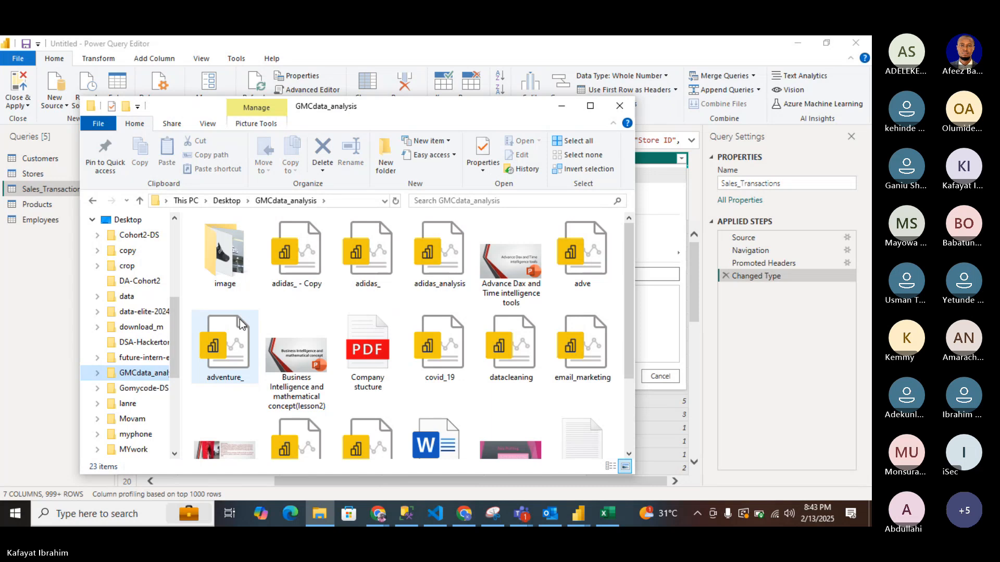
scroll(319, 386, "down", 2)
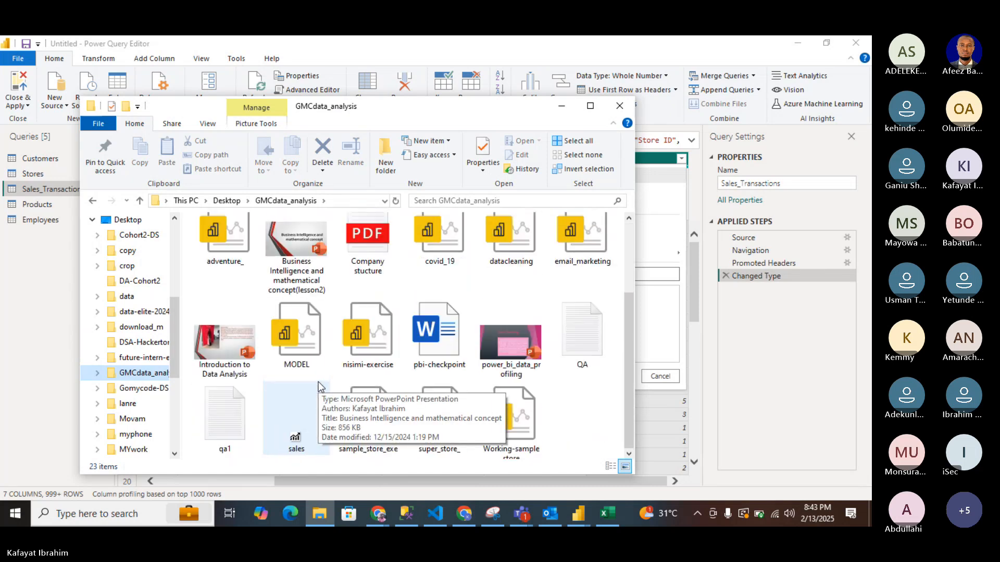
scroll(320, 387, "up", 2)
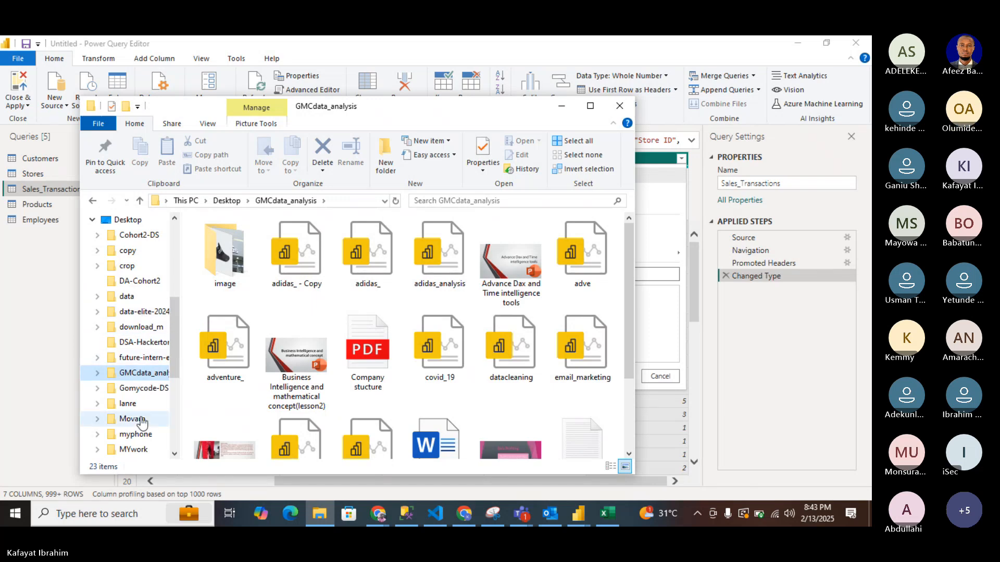
Check the files in the Desktop's DA-Cohort2 folder, and return to the Power Query Editor.
scroll(141, 419, "down", 1)
scroll(142, 423, "up", 4)
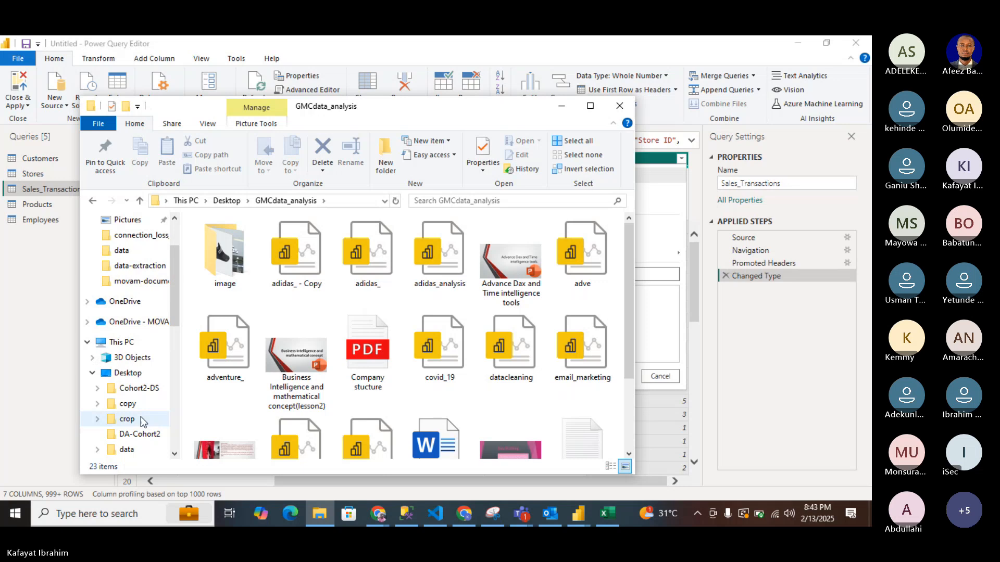
scroll(142, 422, "up", 2)
scroll(141, 416, "down", 3)
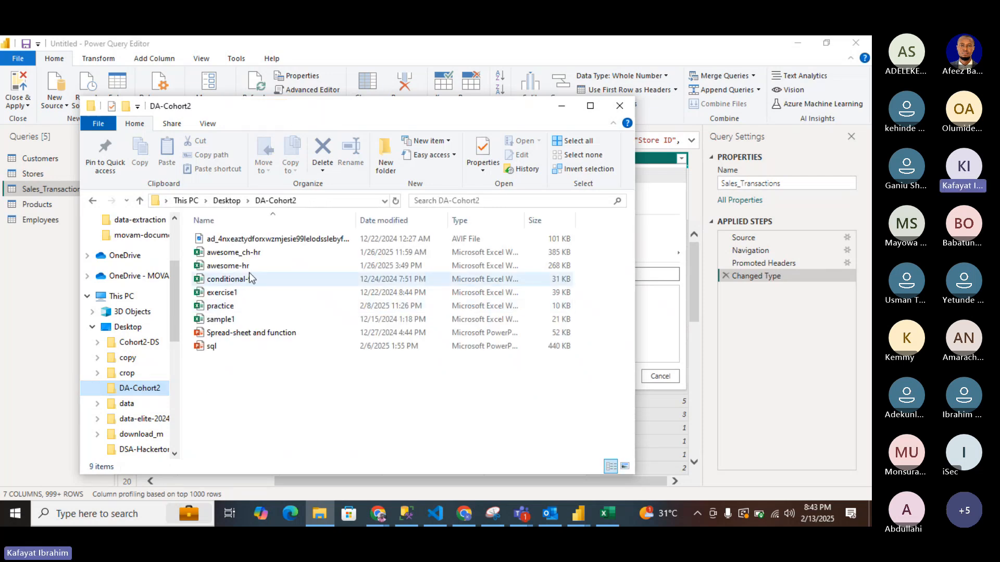
left_click(661, 349)
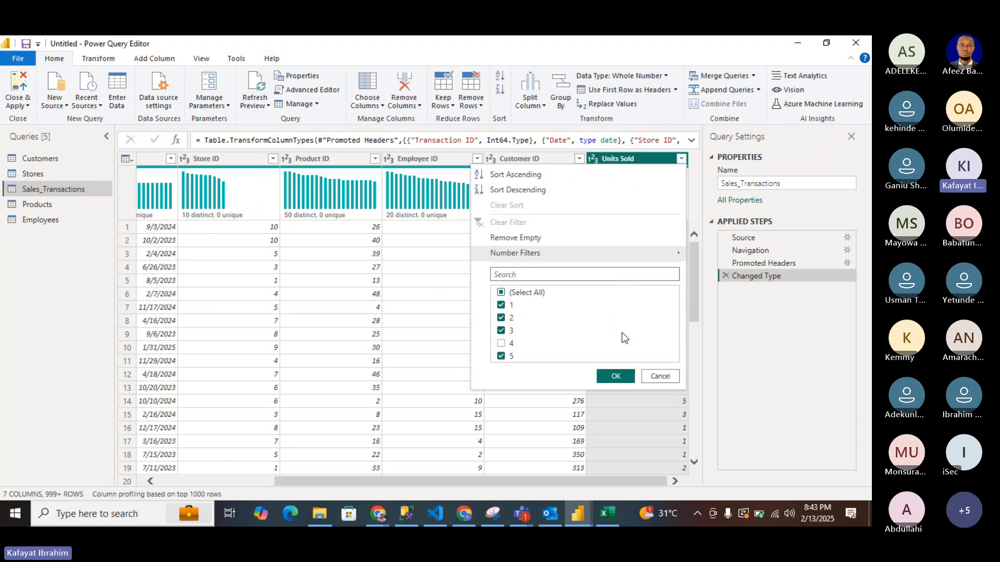
Dismiss the Units Sold filter without applying it, and close Power Query while applying the queries to the report.
left_click(661, 380)
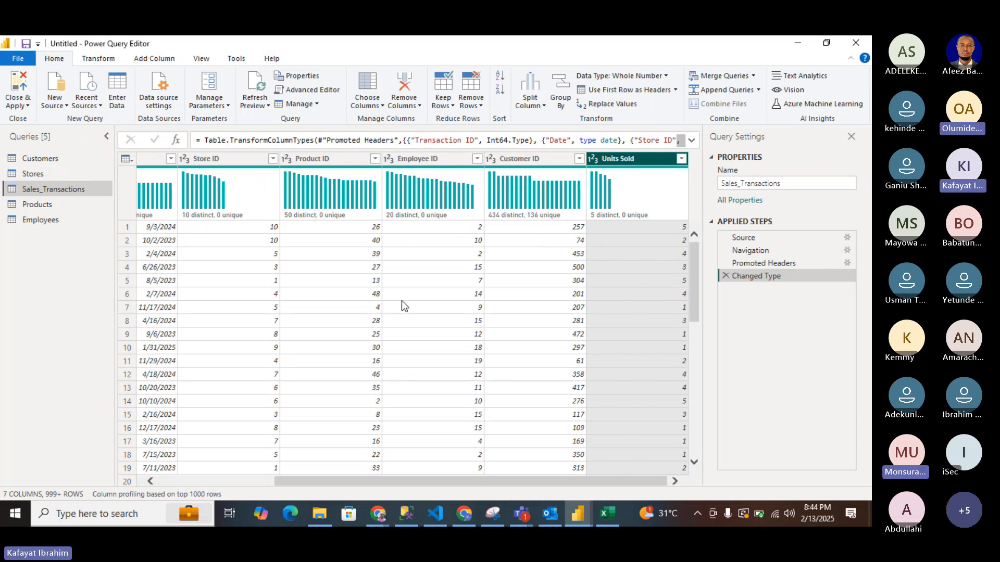
scroll(402, 301, "down", 3)
scroll(402, 305, "up", 3)
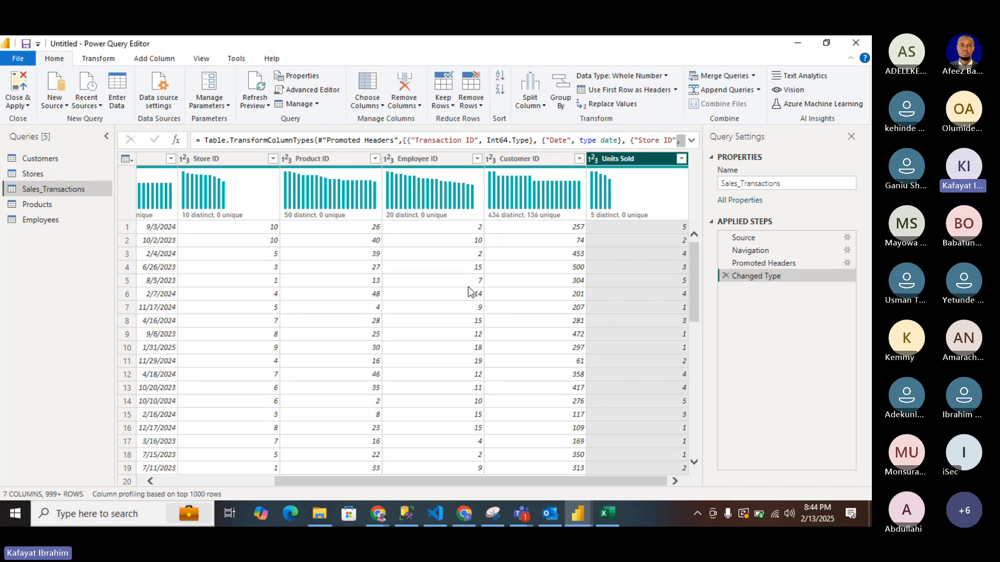
left_click(27, 107)
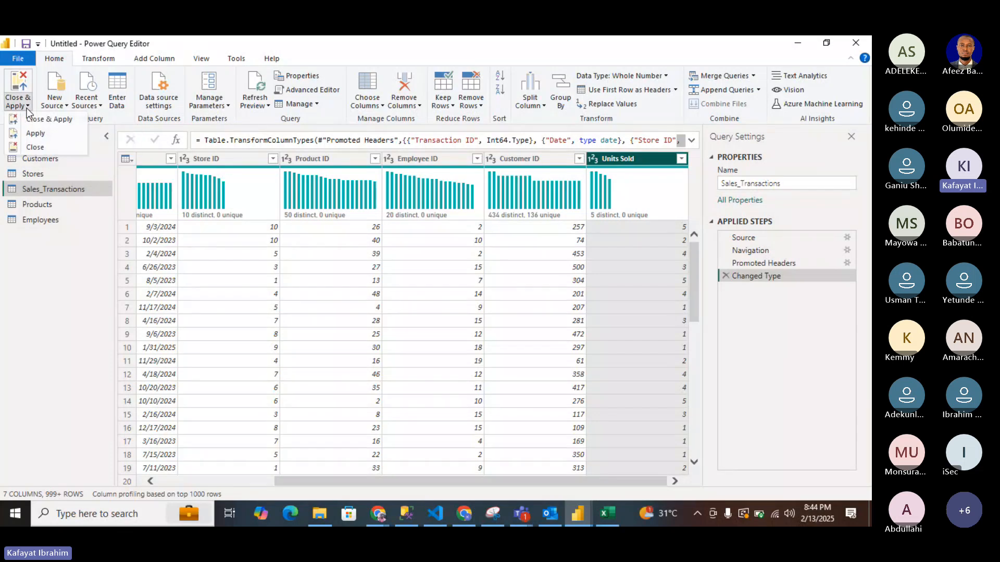
left_click(51, 119)
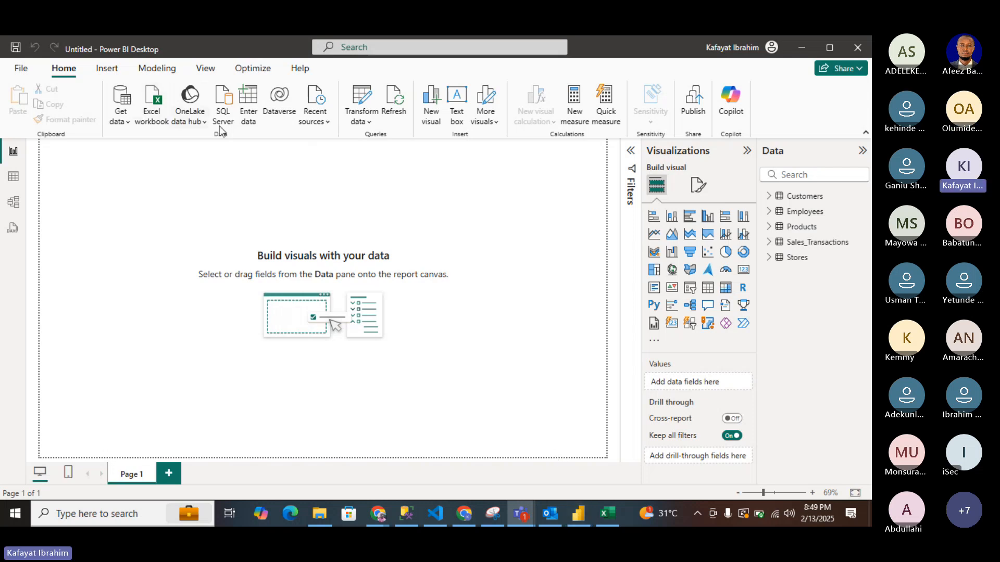
Connect to the Excel workbook awesome_ch-hr in the Desktop's DA-Cohort2 folder as a new data source.
left_click(124, 112)
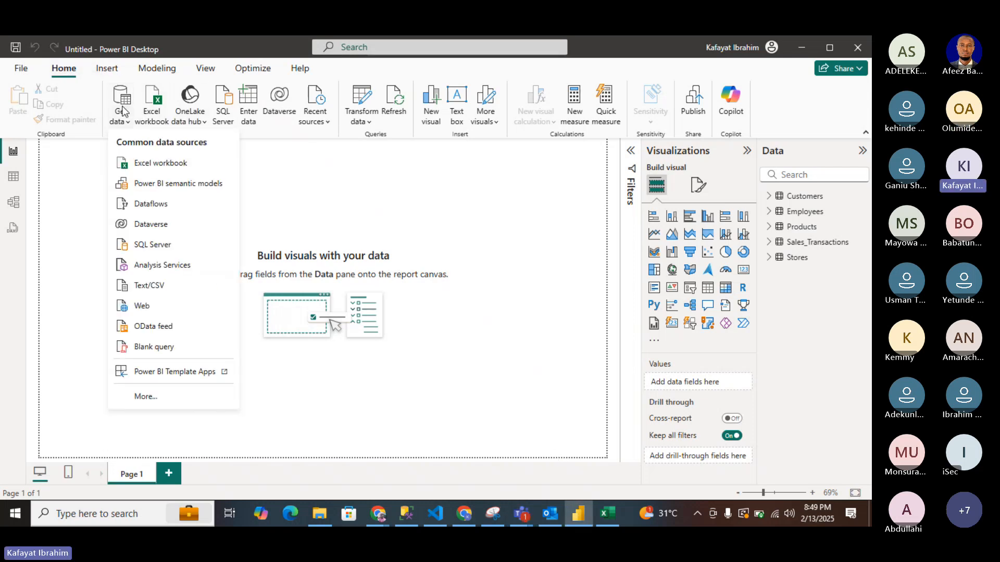
left_click(155, 164)
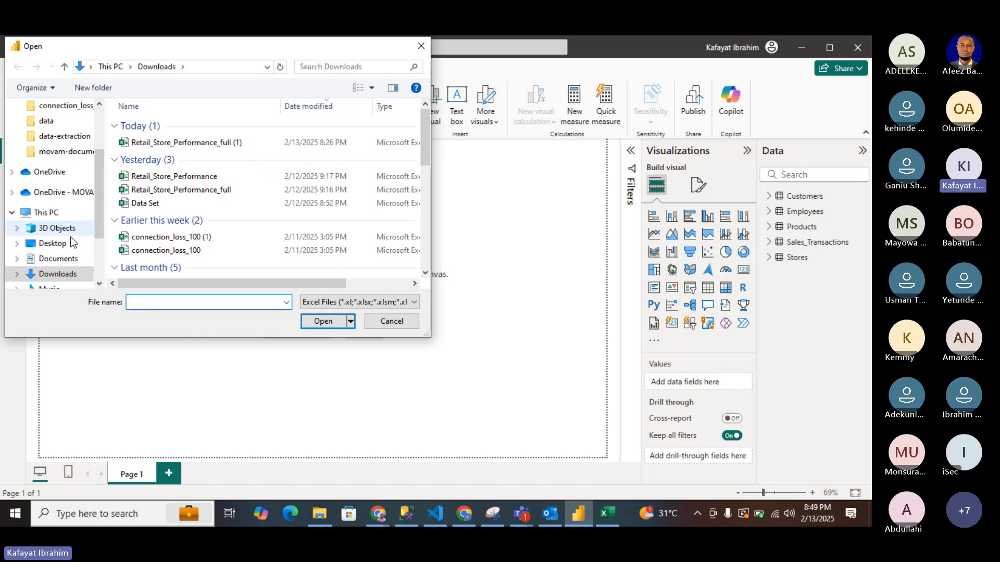
scroll(69, 255, "down", 1)
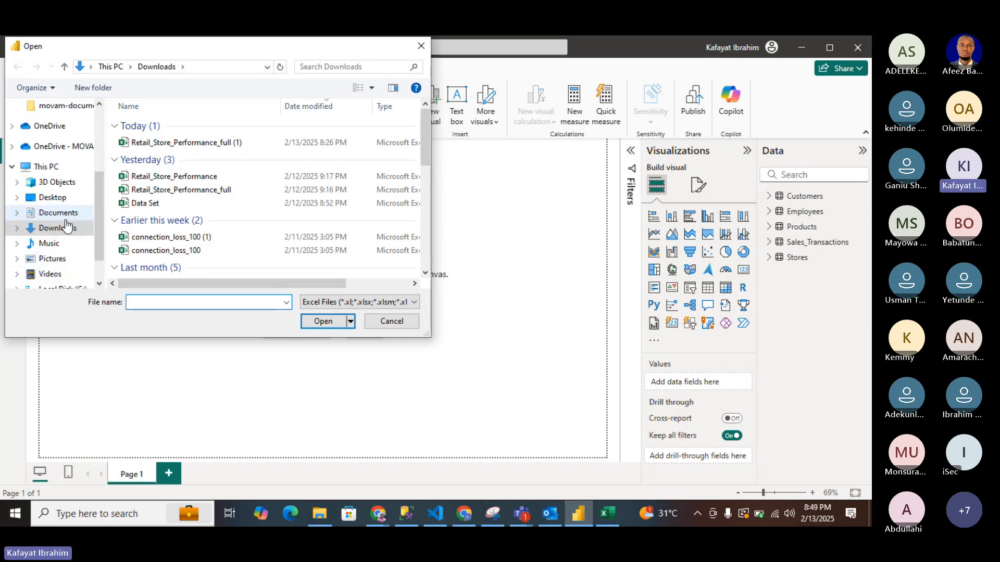
left_click(67, 199)
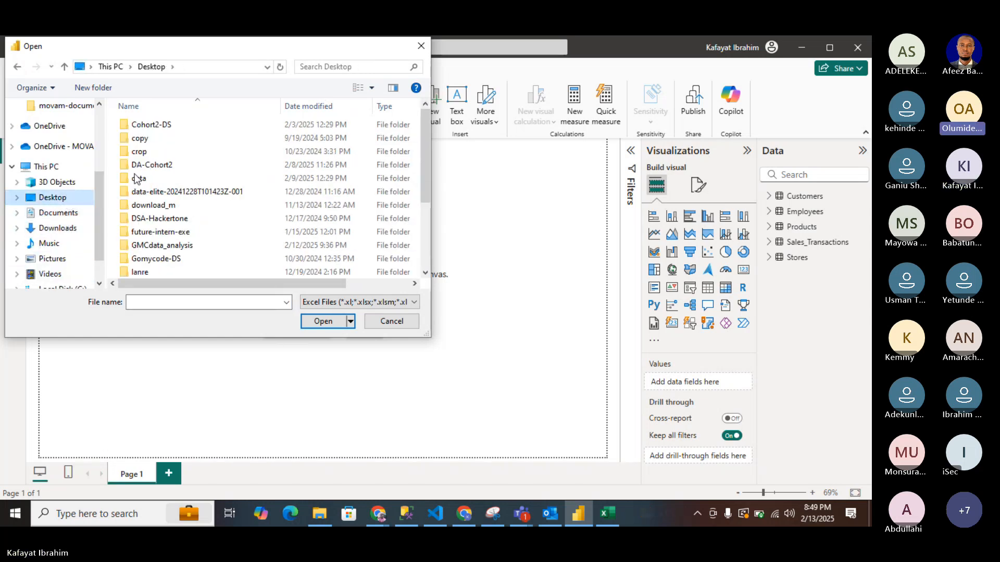
double_click(162, 165)
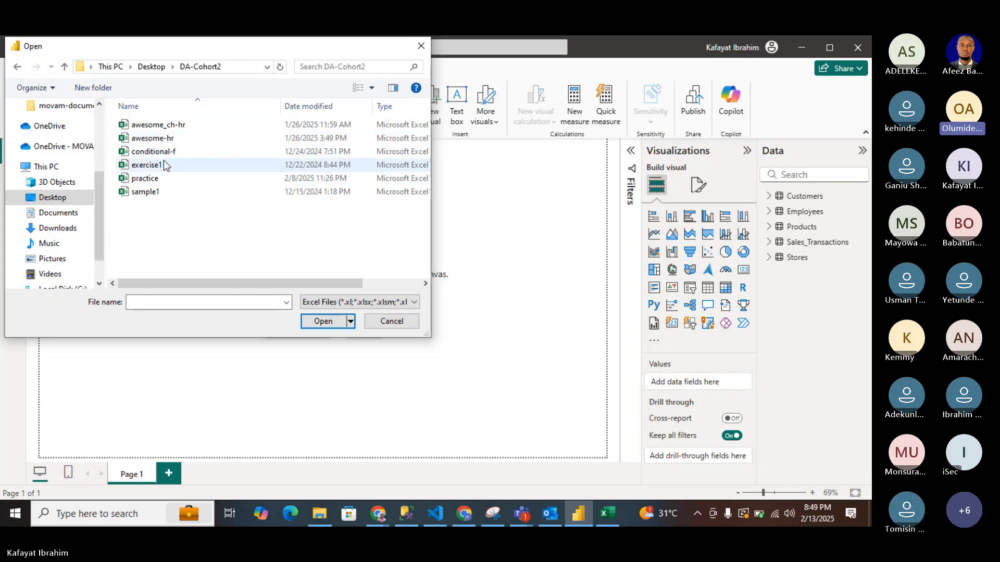
double_click(163, 128)
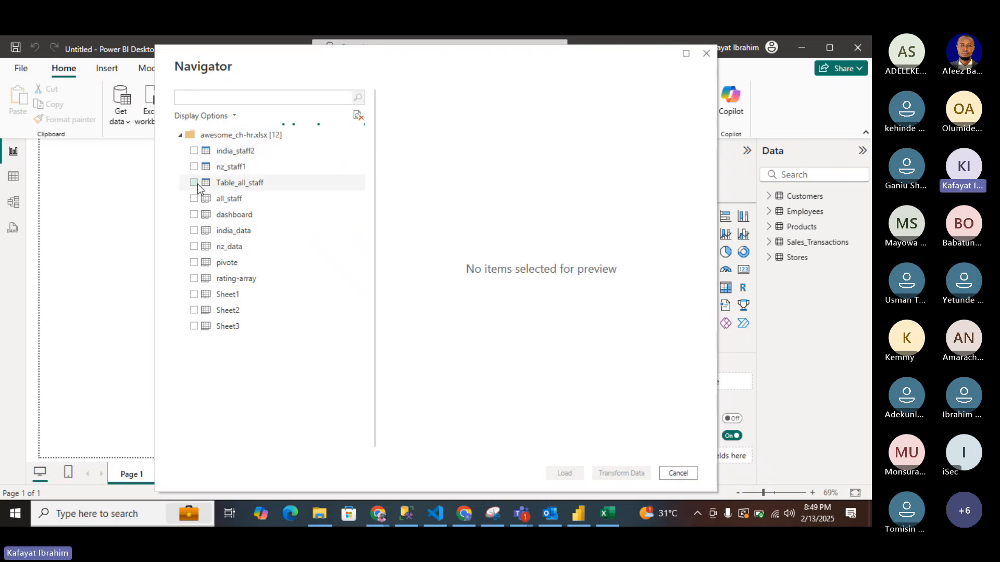
Select the india_staff2 and nz_staff1 tables of the workbook and bring them into Power Query for transformation.
left_click(196, 151)
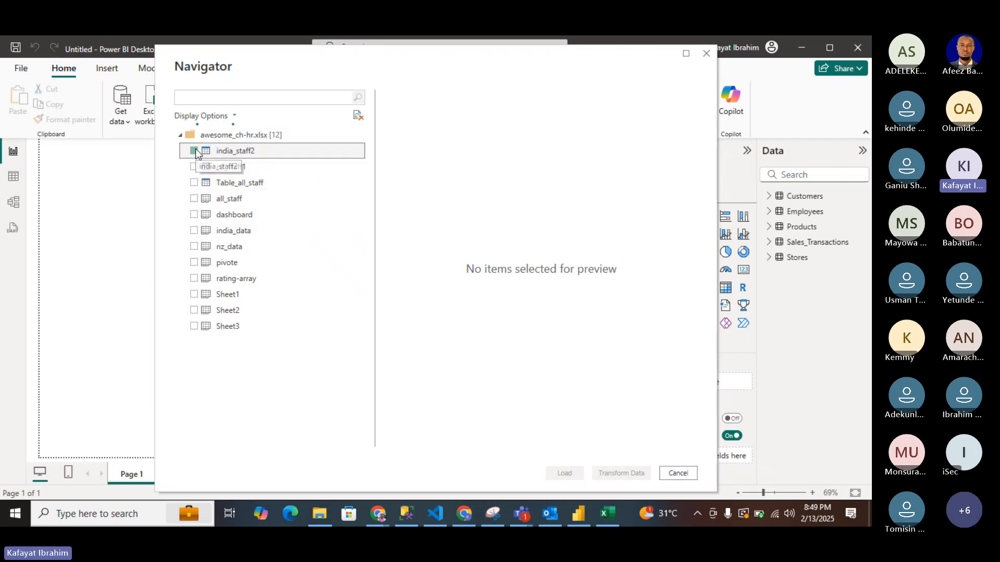
left_click(196, 167)
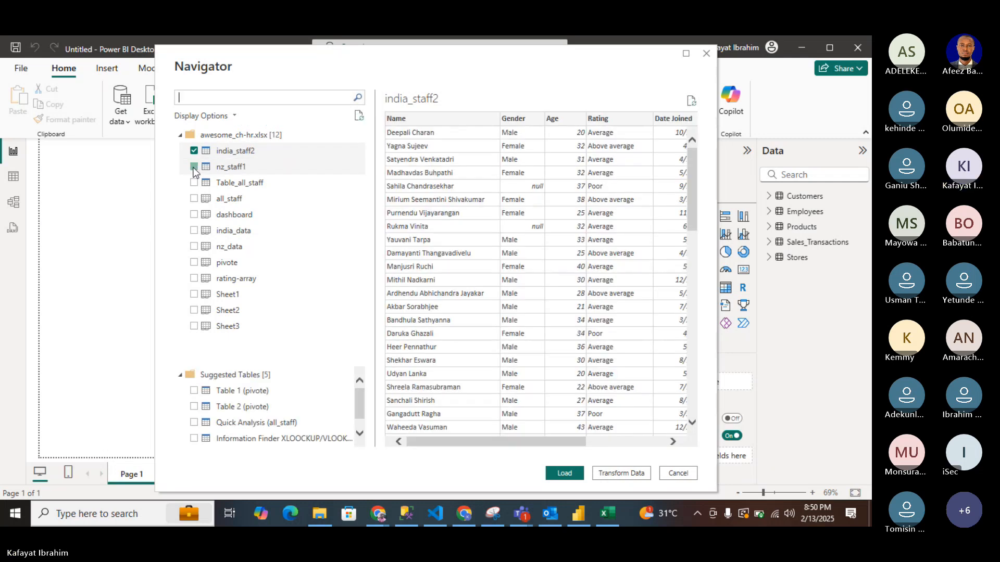
left_click(195, 167)
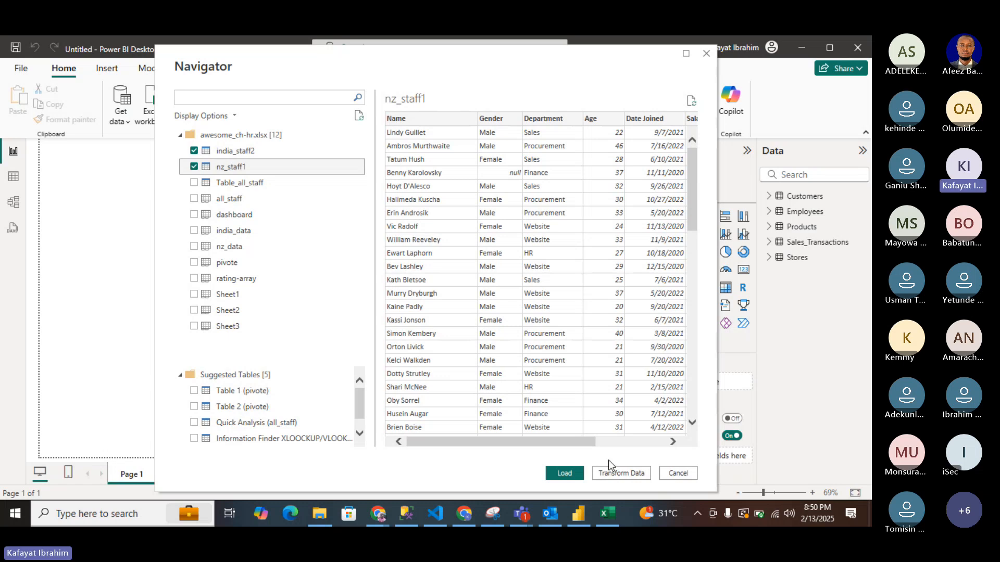
left_click(623, 474)
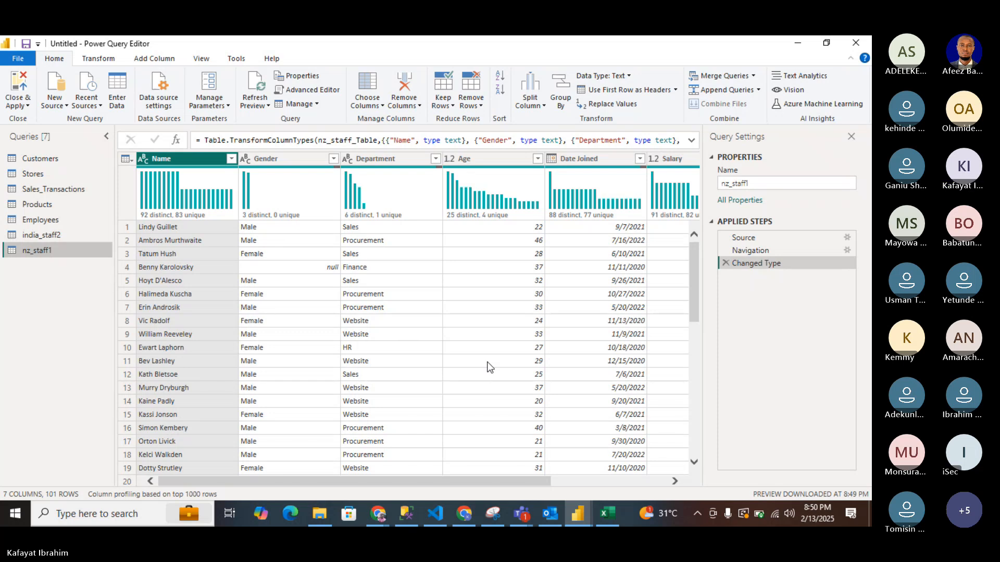
Filter out the null values in the Gender column of nz_staff1, and close Power Query with the changes applied.
left_click(332, 158)
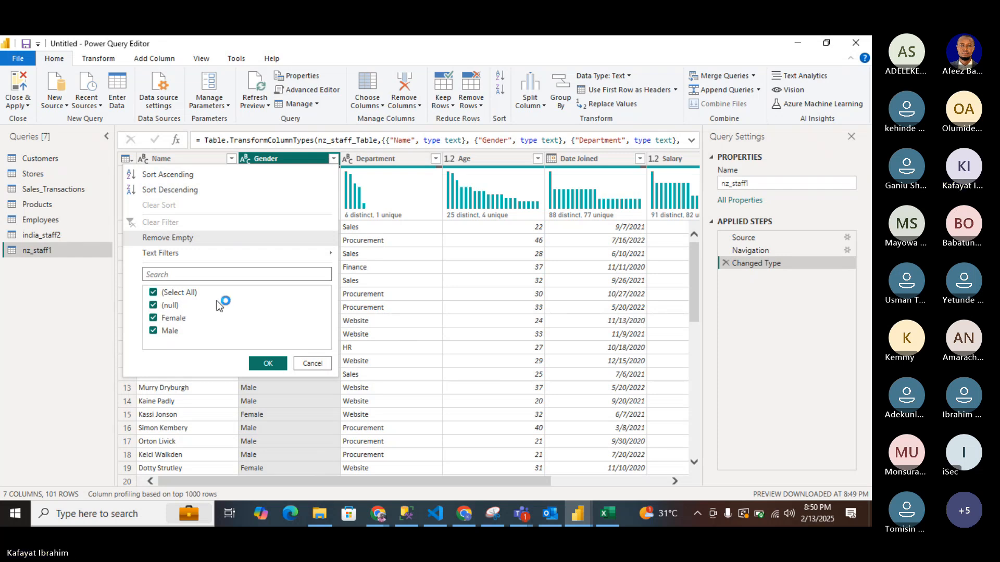
left_click(315, 365)
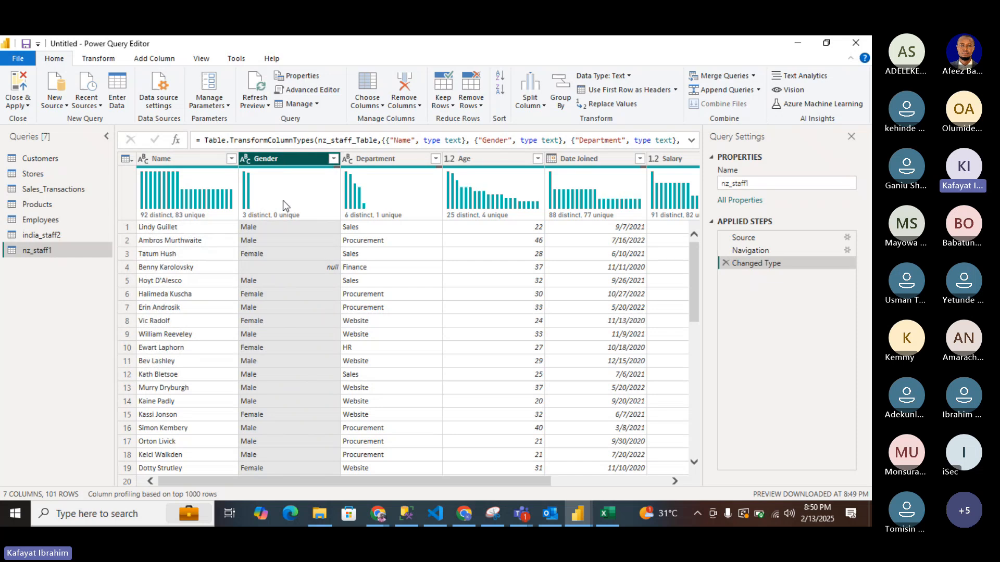
left_click(335, 158)
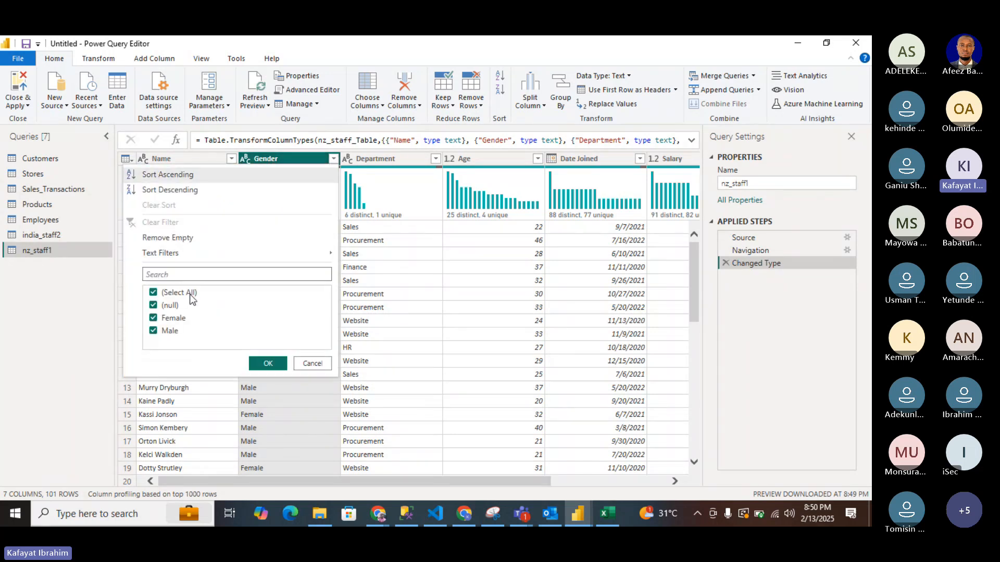
left_click(153, 306)
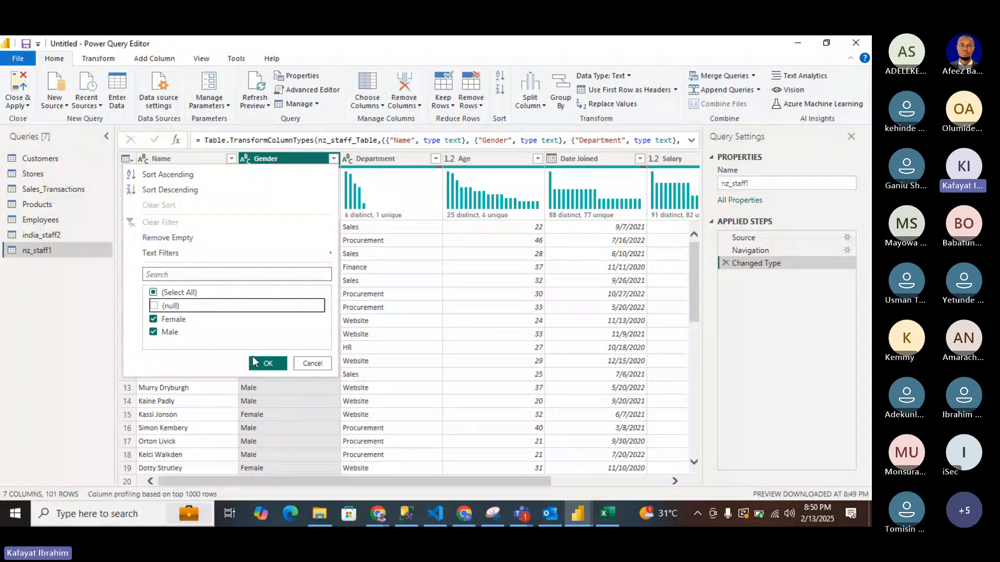
left_click(267, 369)
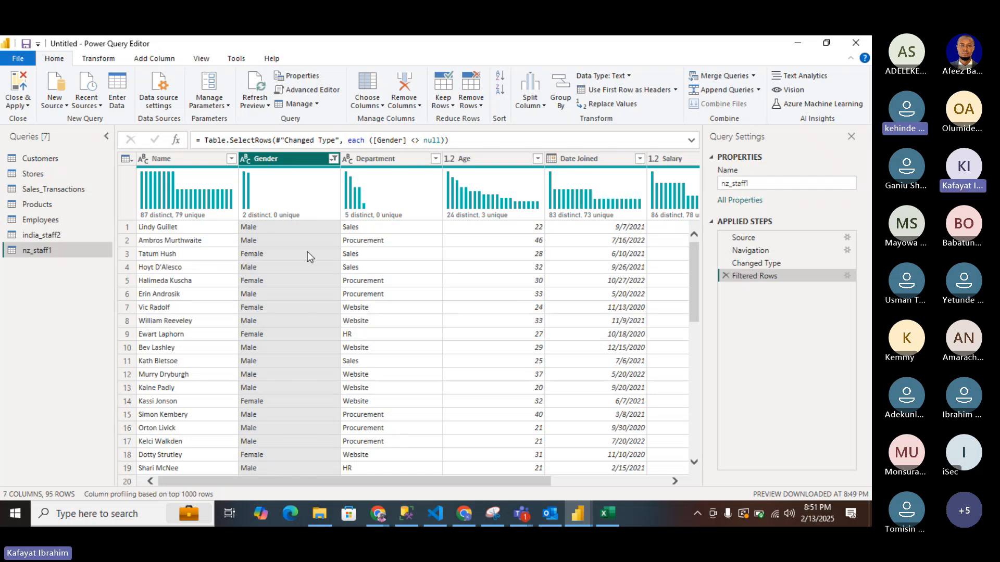
left_click(10, 92)
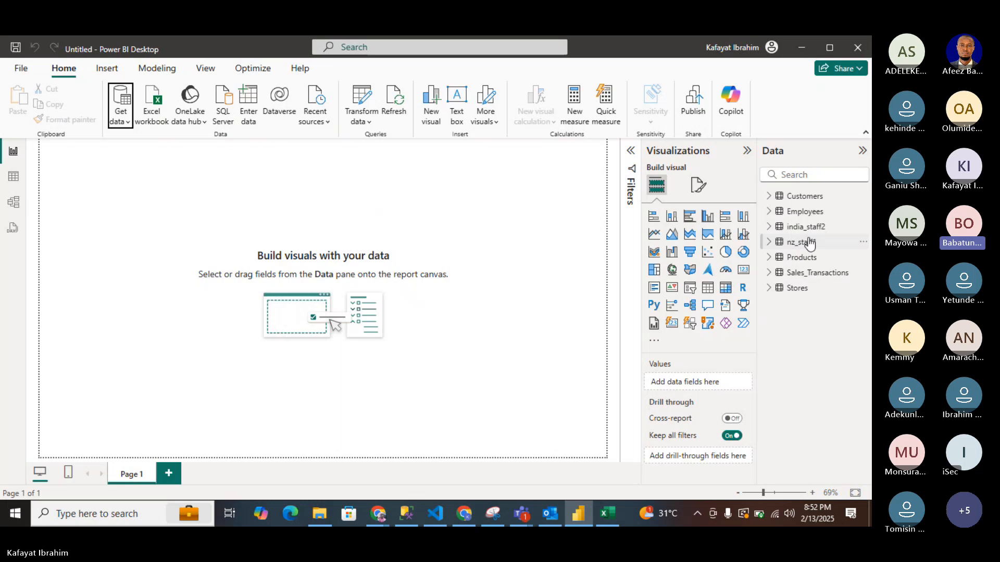
Delete the nz_staff1 table from the data model and confirm the deletion.
left_click(865, 246)
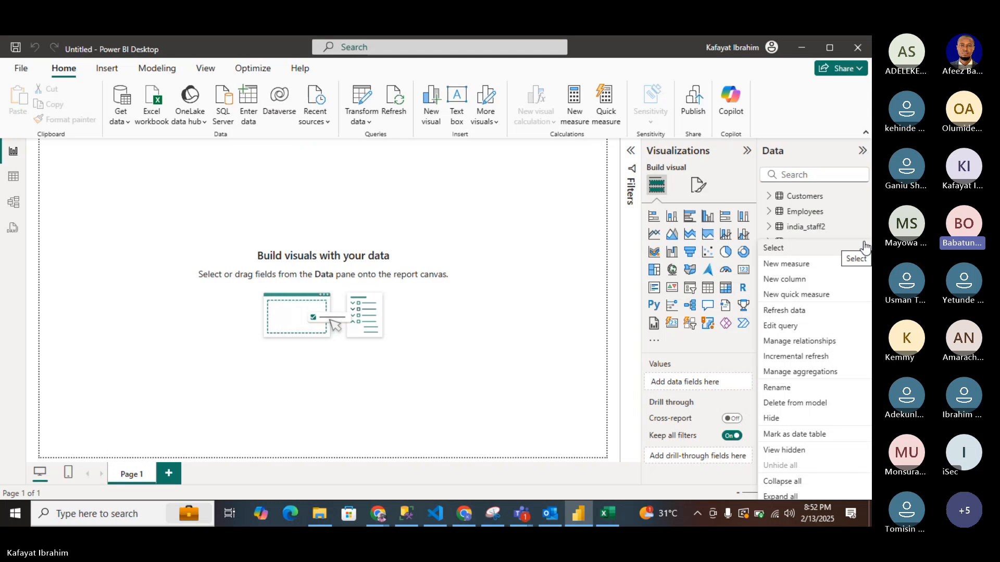
left_click(818, 404)
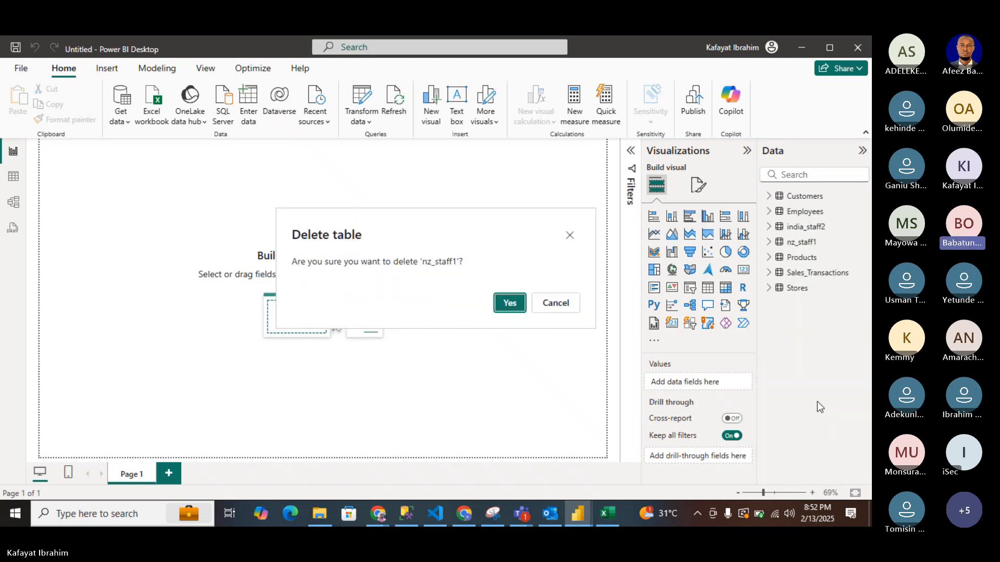
left_click(511, 304)
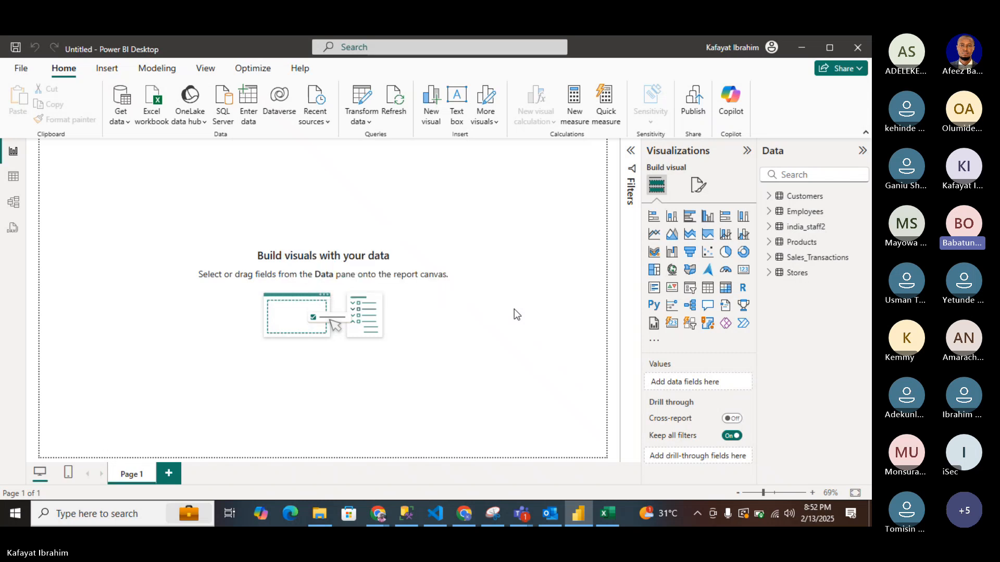
Delete the india_staff2 table from the data model and confirm the deletion.
right_click(821, 234)
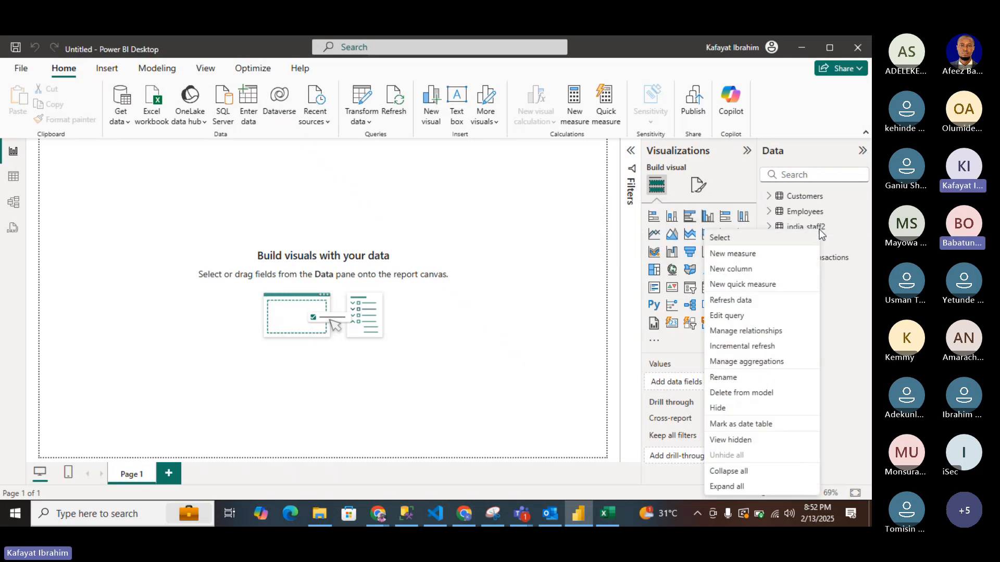
left_click(746, 393)
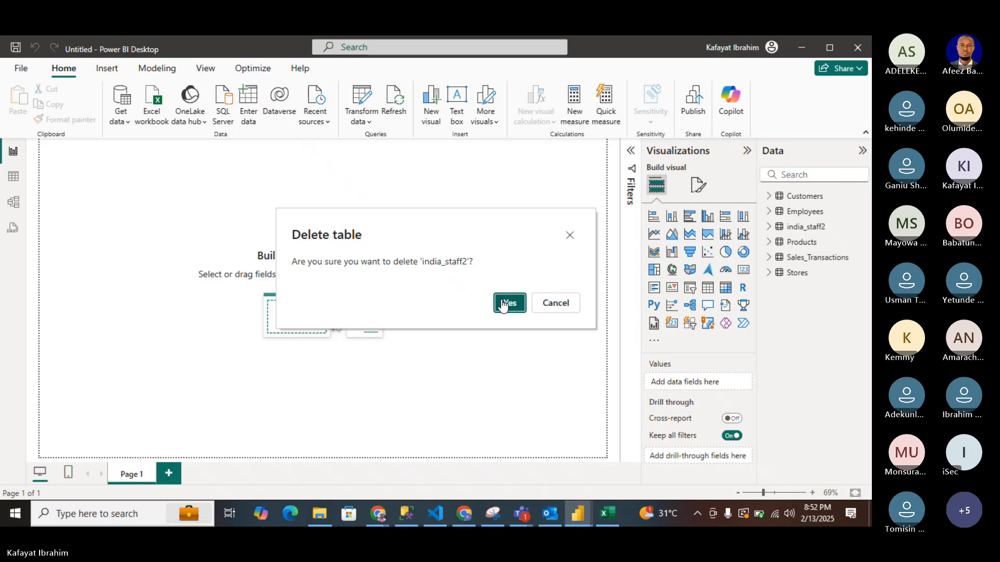
left_click(503, 305)
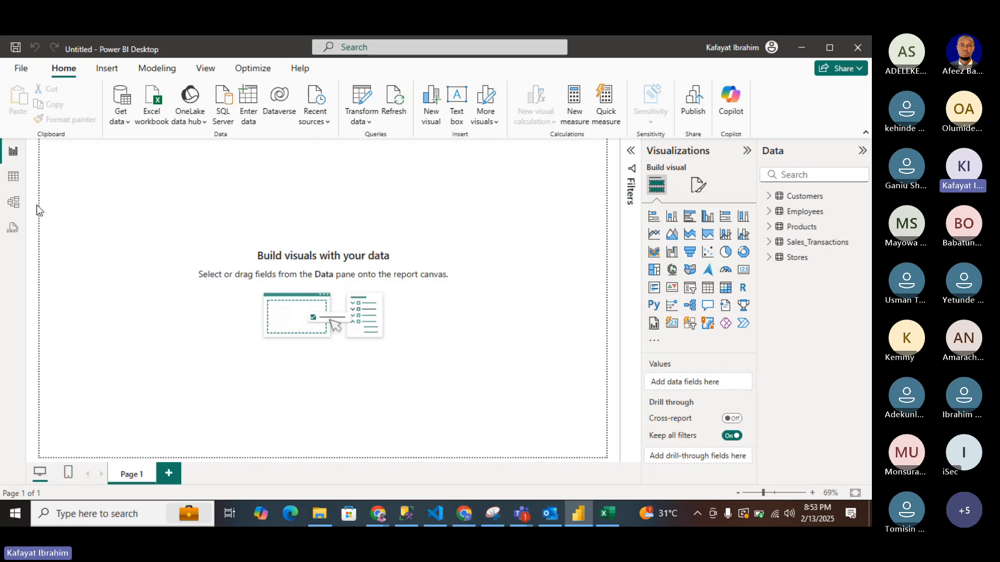
Open the model diagram of the retail tables and collapse the Properties pane to widen the canvas.
left_click(19, 202)
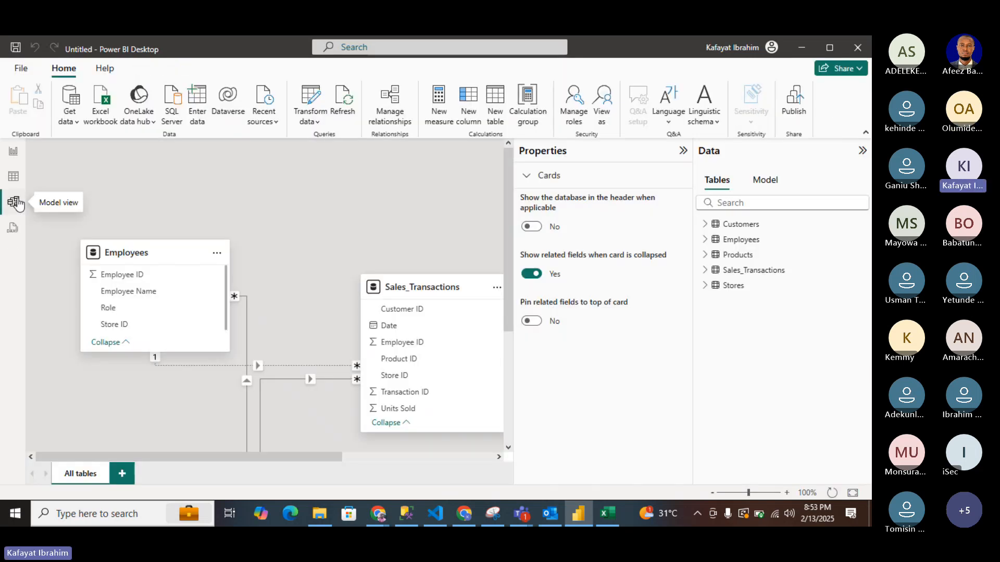
scroll(253, 352, "down", 3)
scroll(253, 352, "down", 1)
scroll(253, 352, "right", 1)
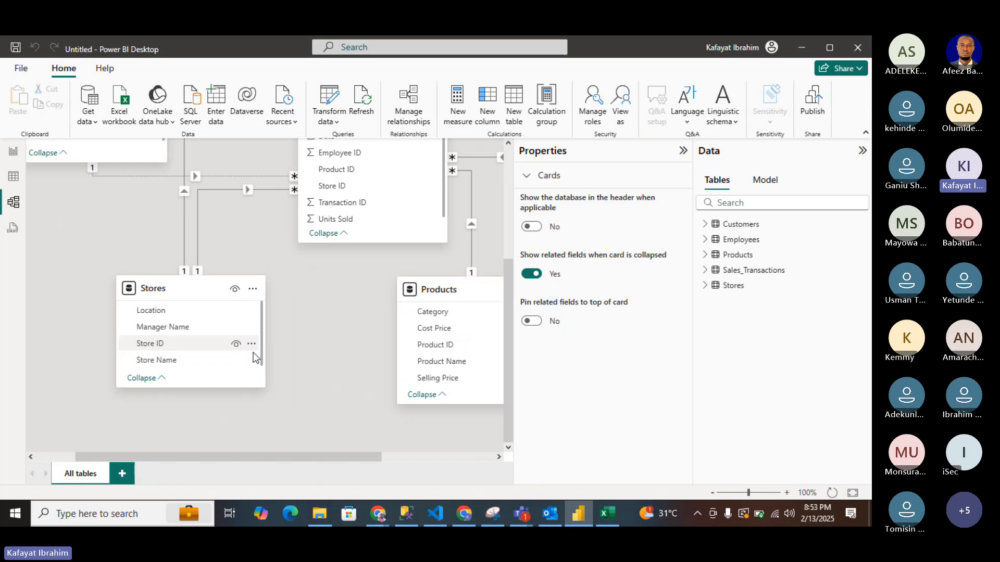
scroll(253, 353, "up", 2)
scroll(253, 352, "down", 1)
scroll(253, 352, "down", 1)
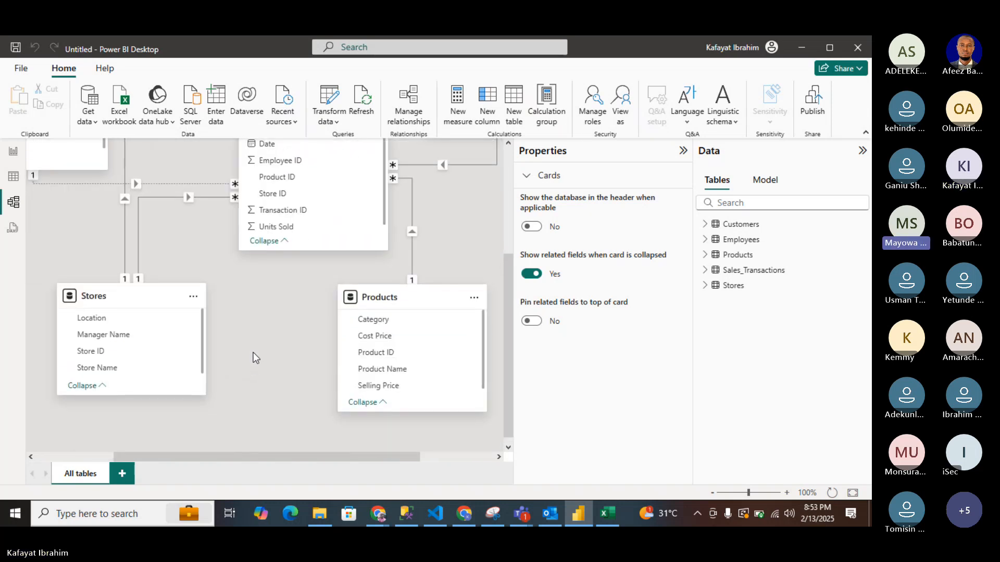
scroll(253, 352, "up", 1)
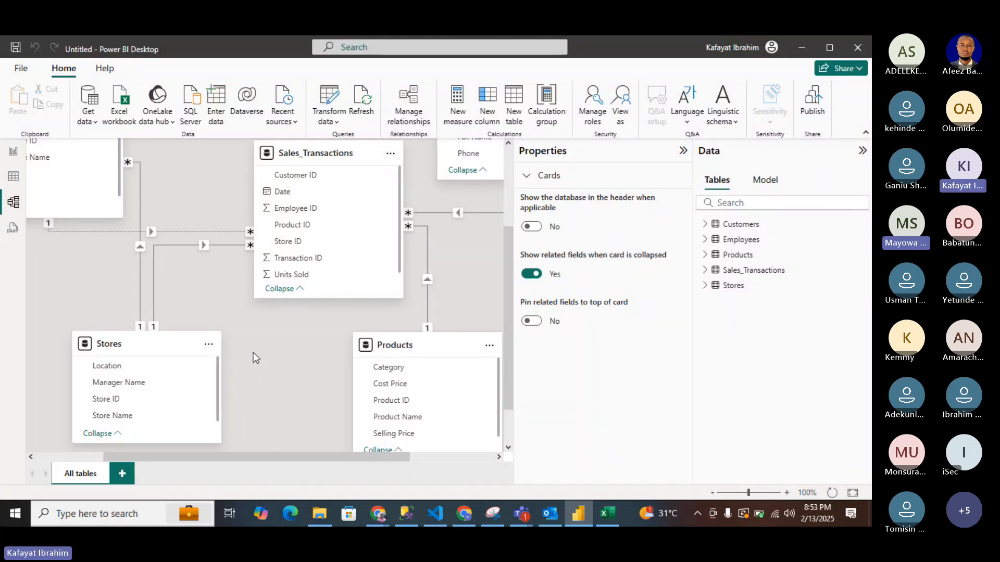
left_click(683, 151)
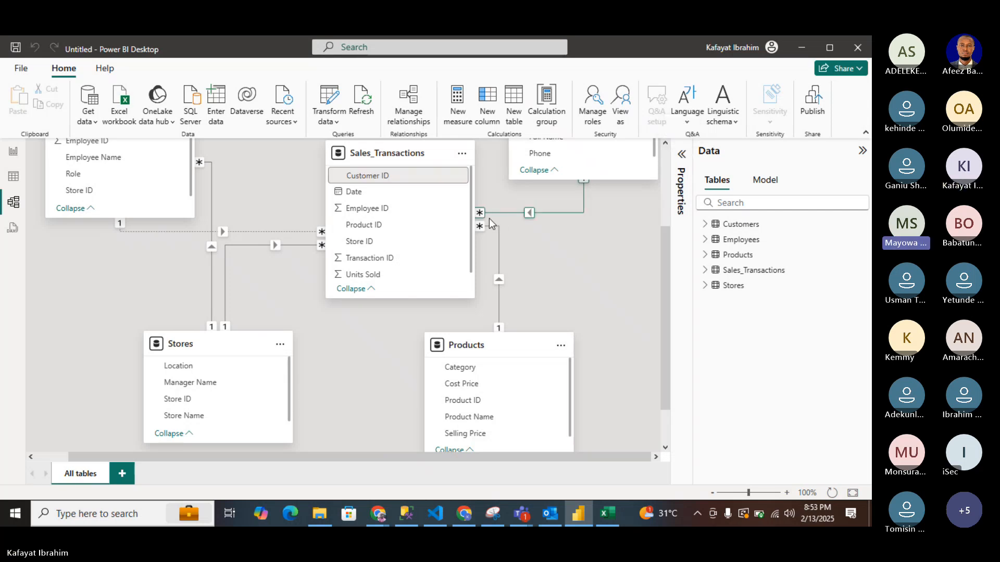
Examine the relationship lines linking Sales_Transactions with the Employees, Customers, Stores and Products tables in the model diagram.
scroll(489, 222, "down", 2)
scroll(489, 221, "up", 4)
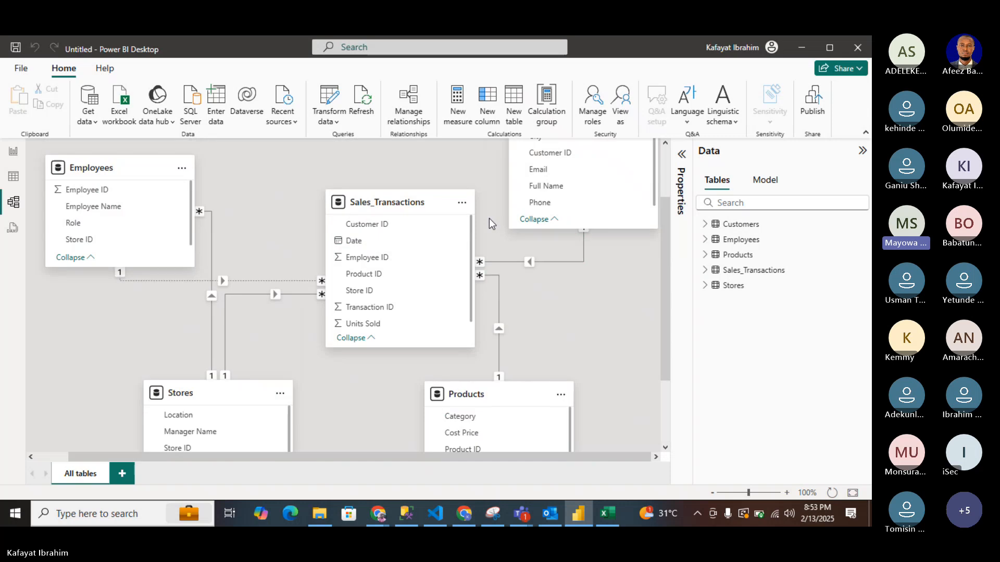
scroll(489, 218, "up", 2)
scroll(489, 217, "down", 4)
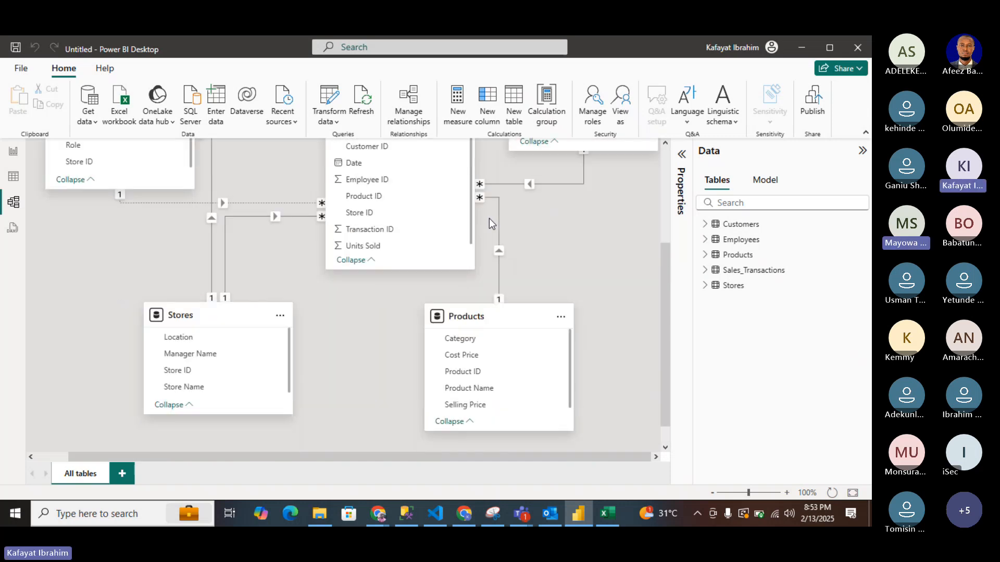
scroll(489, 218, "up", 3)
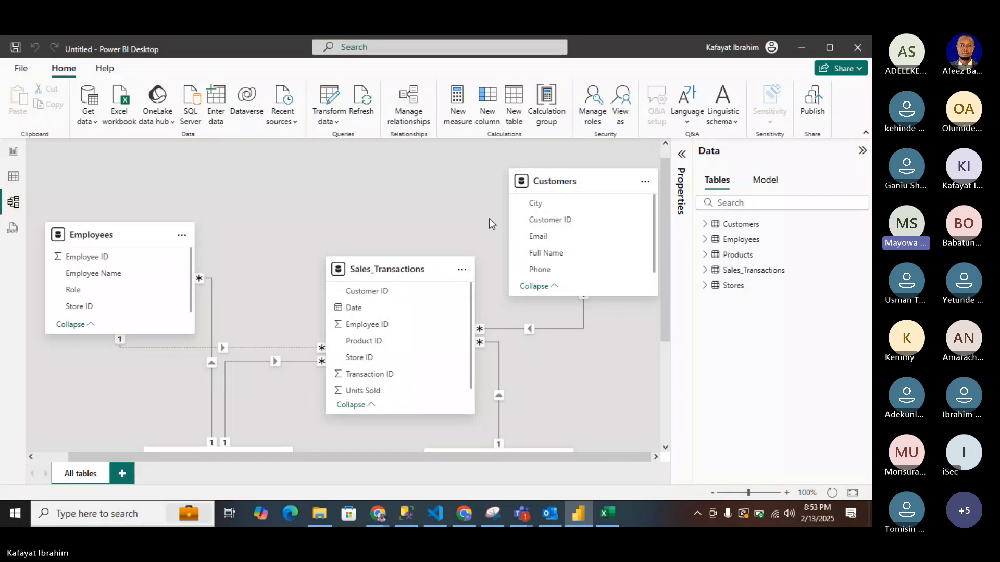
scroll(489, 217, "down", 3)
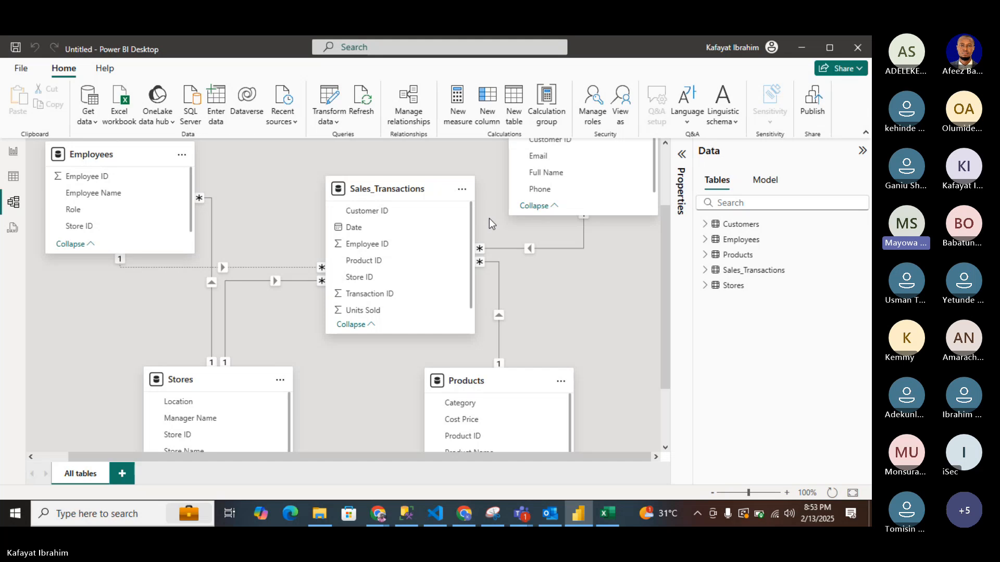
scroll(489, 217, "up", 3)
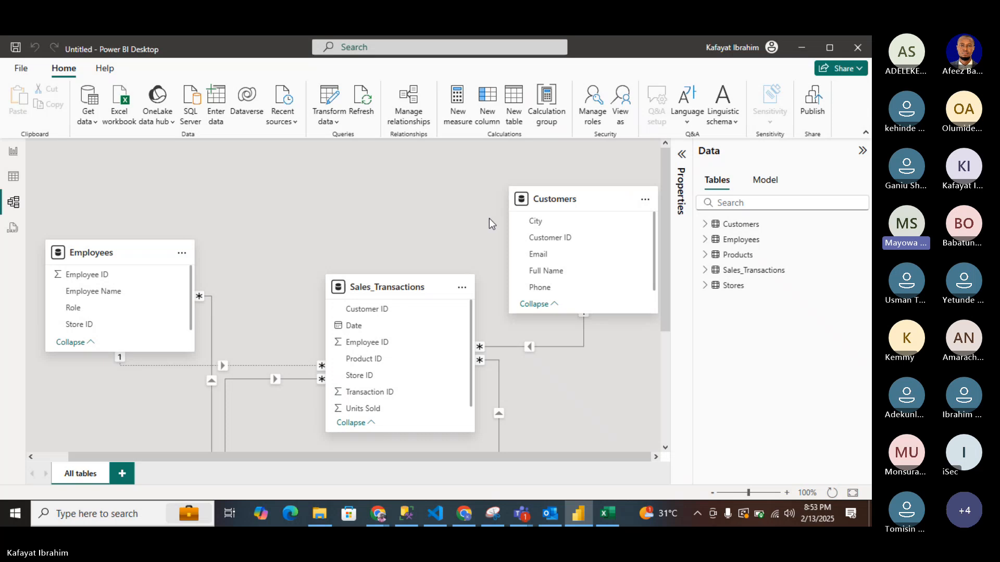
scroll(489, 218, "down", 2)
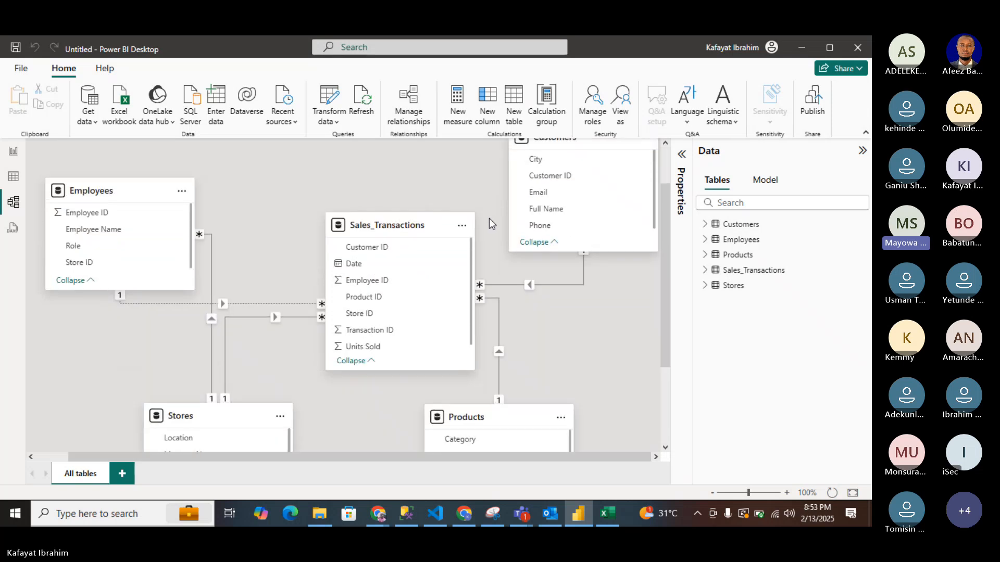
scroll(489, 218, "up", 2)
scroll(490, 217, "down", 4)
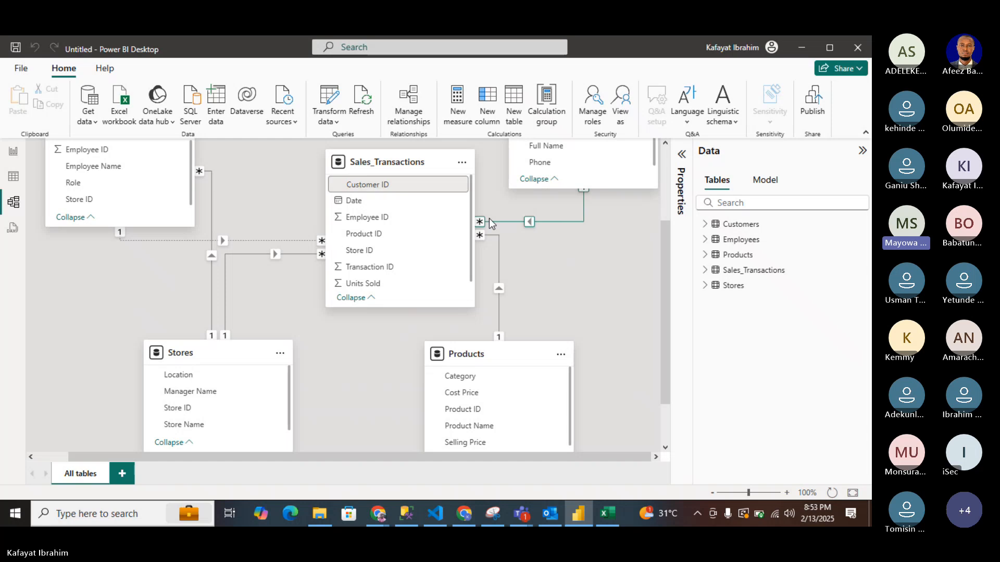
scroll(489, 217, "up", 4)
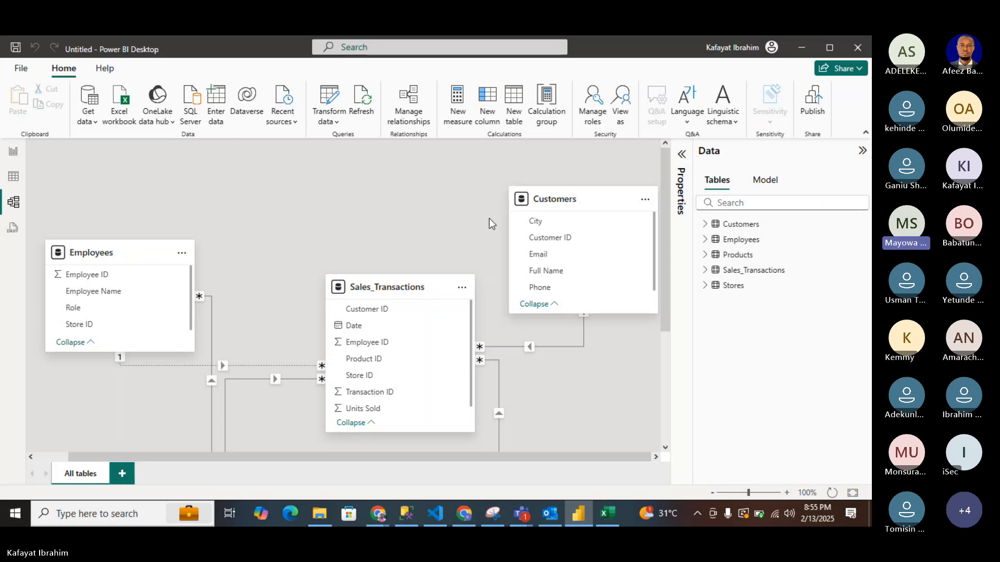
Delete the dashed inactive relationship between Employees and Sales_Transactions and confirm the deletion.
scroll(489, 217, "down", 1)
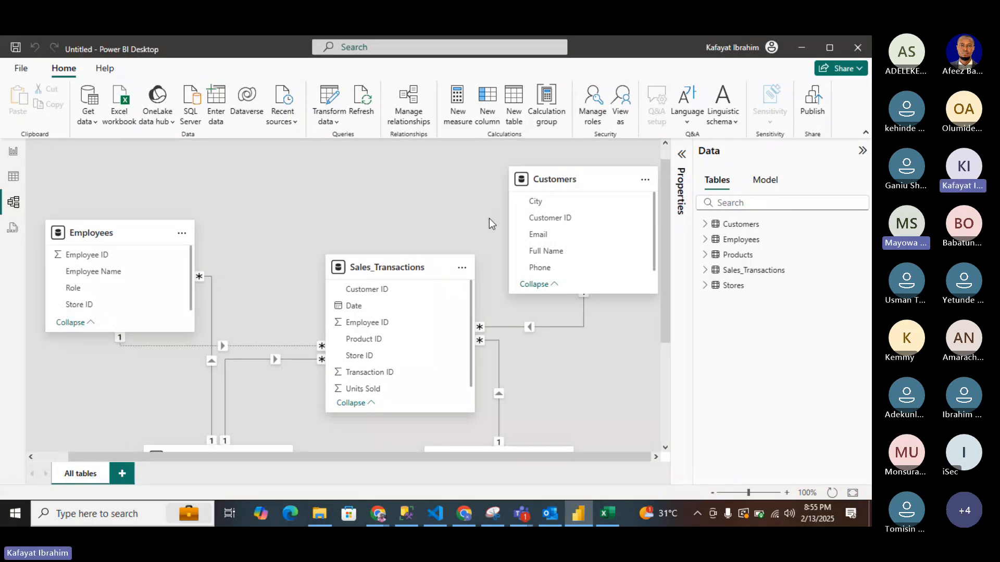
scroll(489, 218, "down", 2)
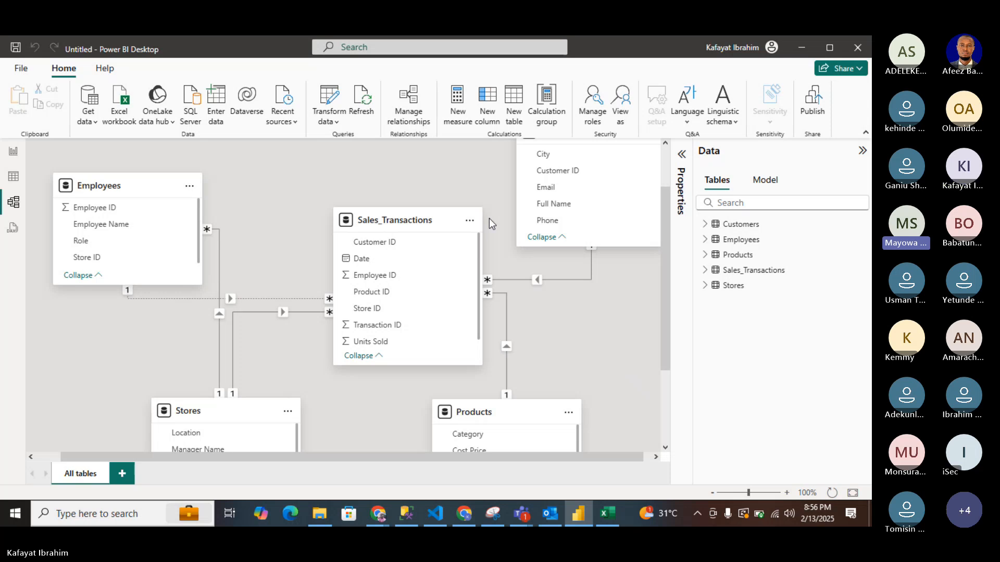
right_click(254, 298)
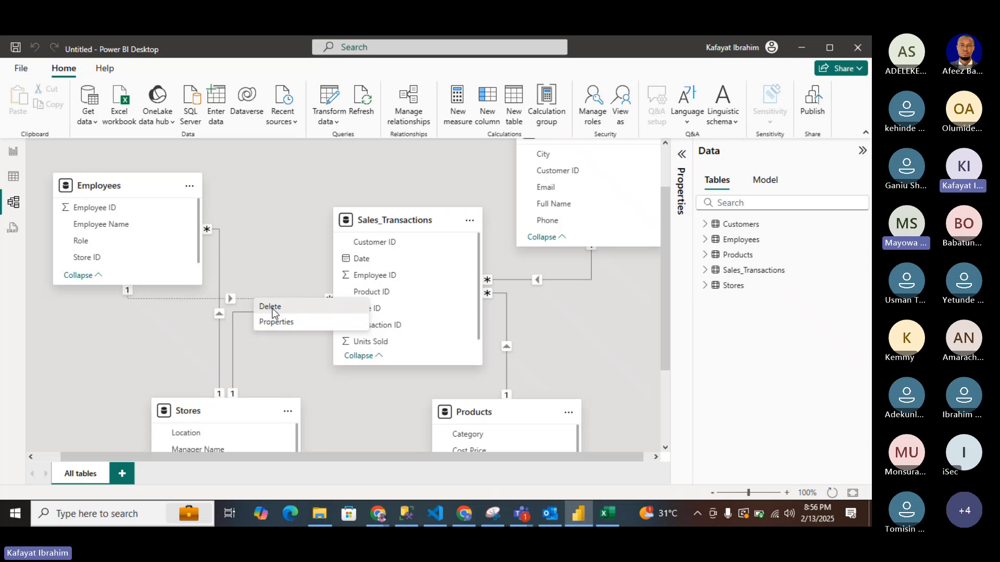
left_click(272, 307)
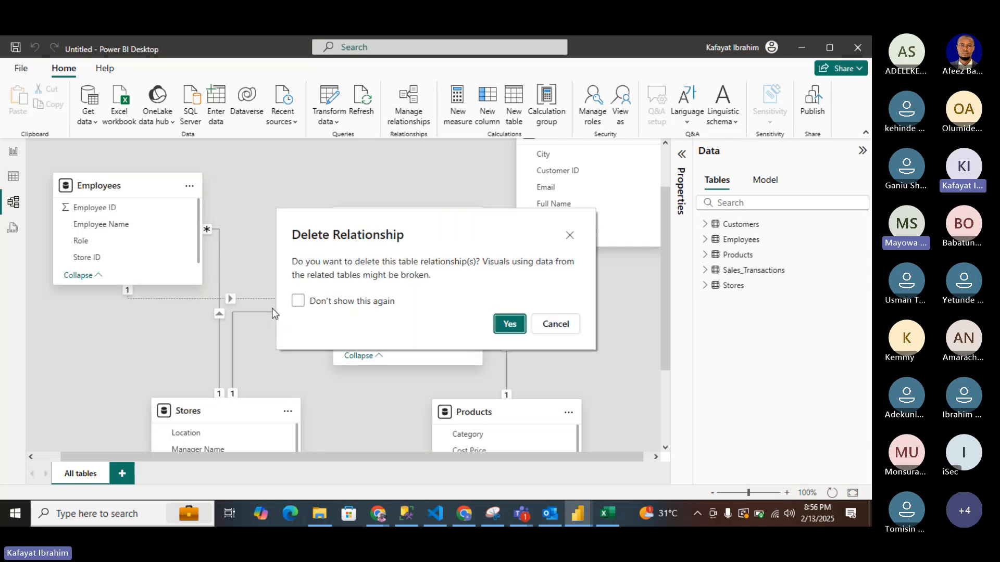
left_click(510, 324)
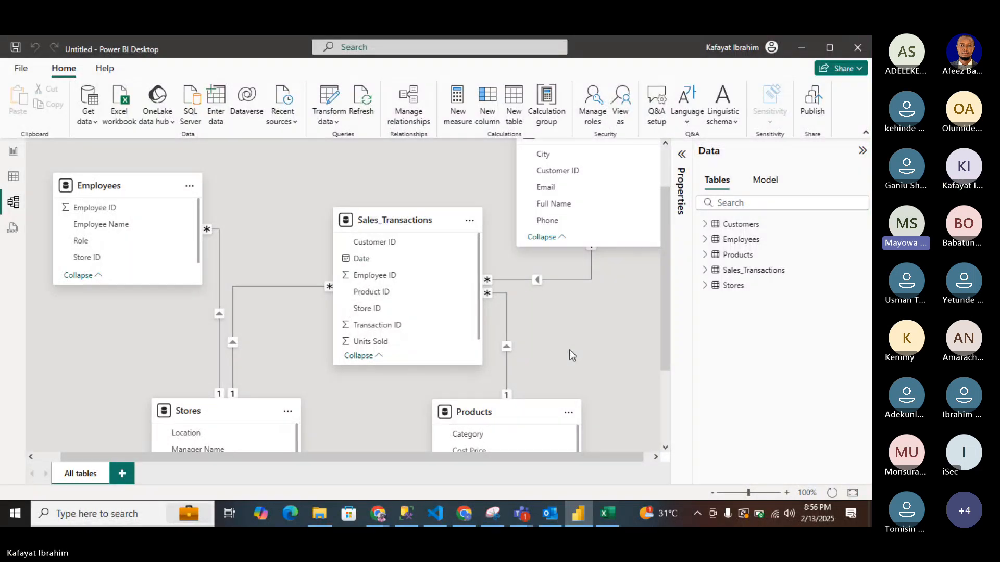
Review the remaining relationships in the model diagram, including Employees to Stores and Sales_Transactions to Stores, Products and Customers.
scroll(573, 355, "down", 3)
scroll(573, 355, "up", 5)
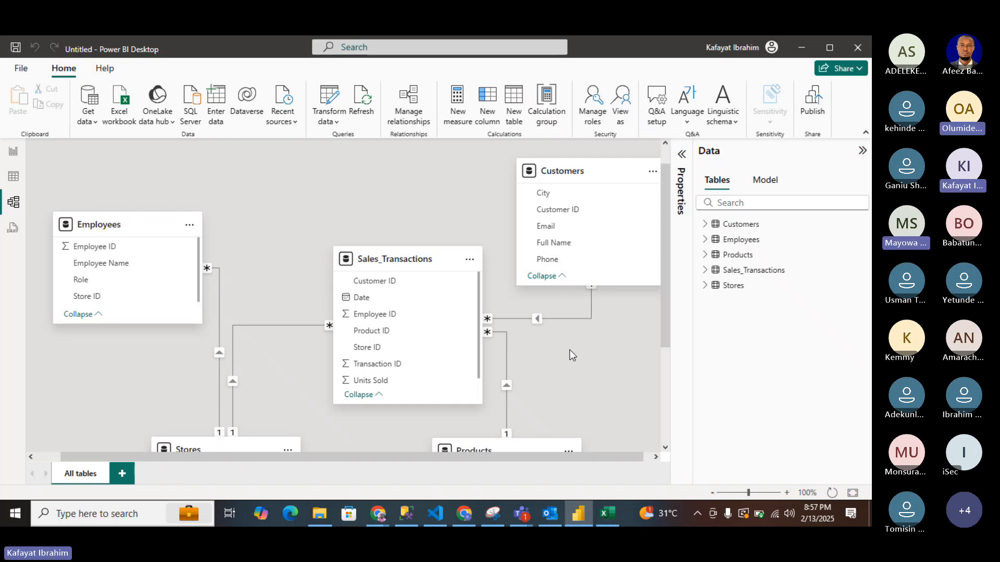
scroll(573, 355, "down", 3)
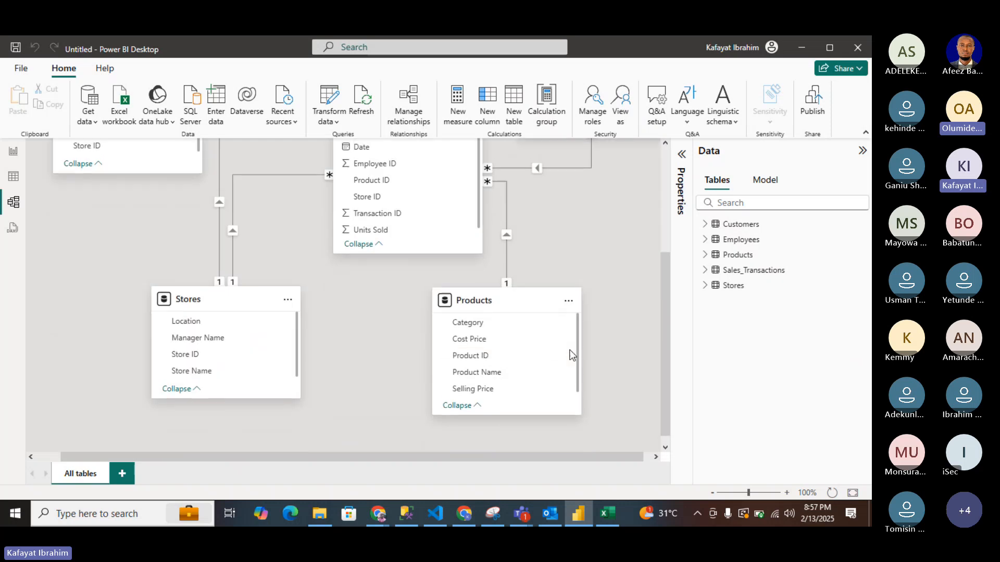
scroll(572, 356, "up", 3)
scroll(572, 356, "down", 3)
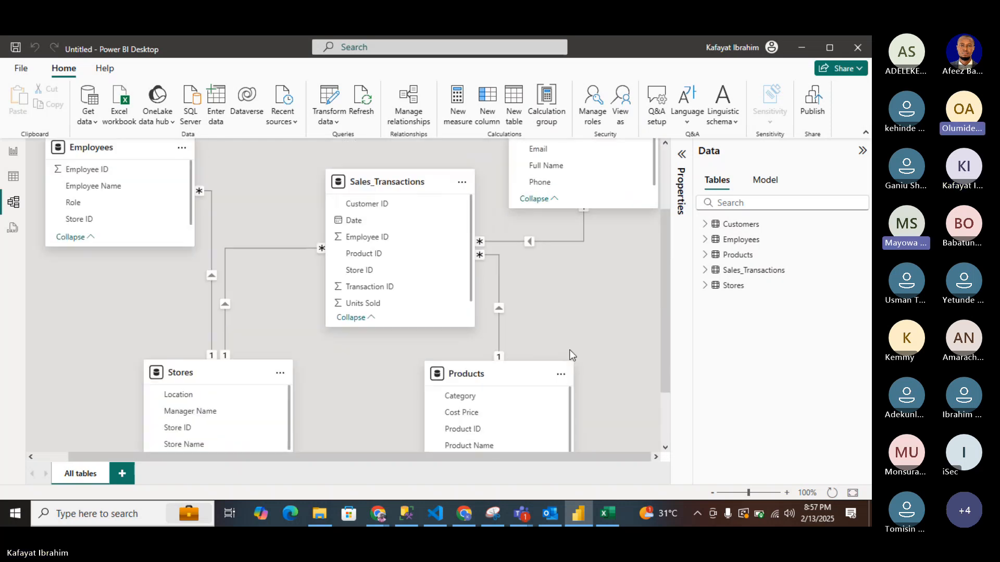
scroll(572, 355, "up", 4)
scroll(573, 355, "down", 3)
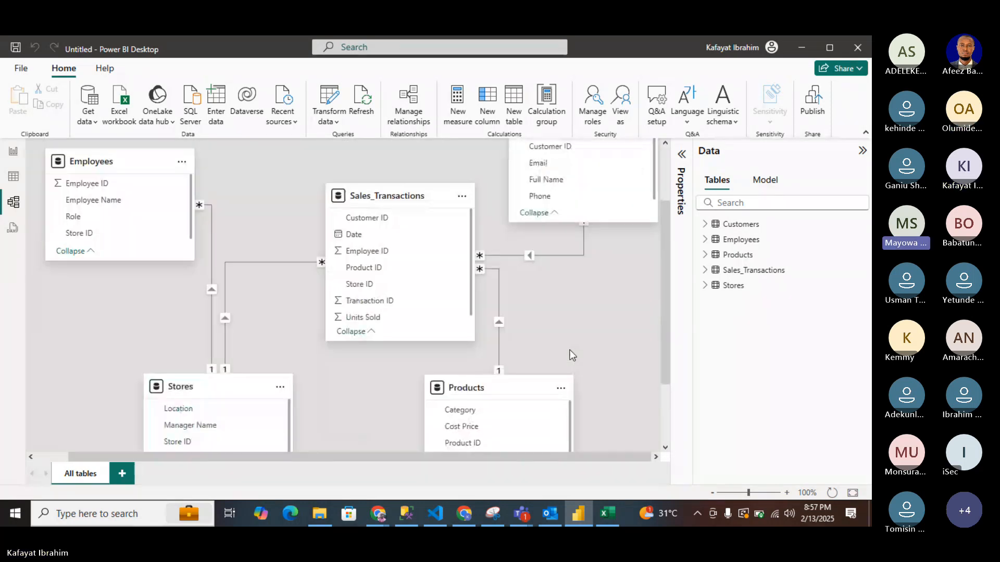
scroll(572, 355, "up", 3)
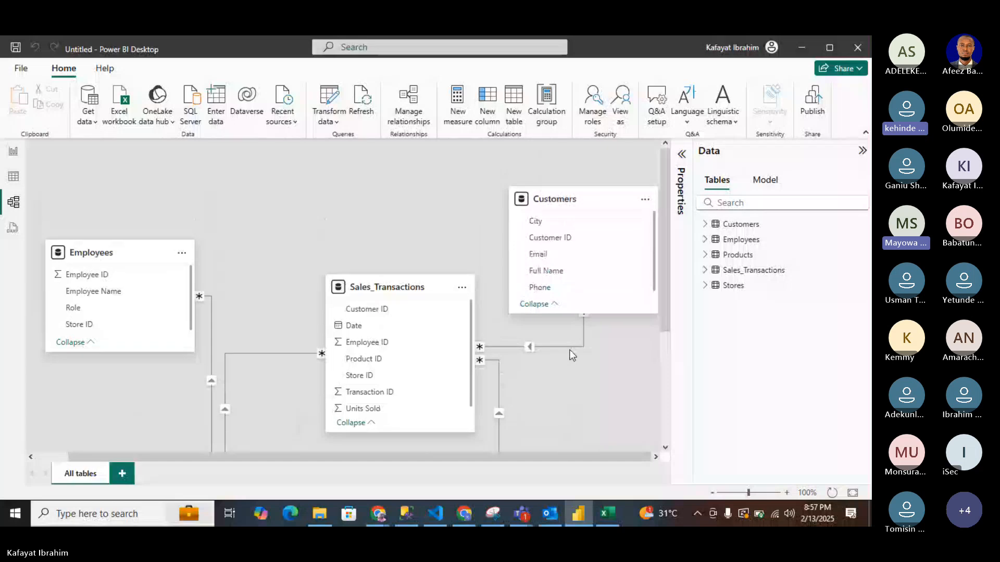
scroll(570, 355, "down", 5)
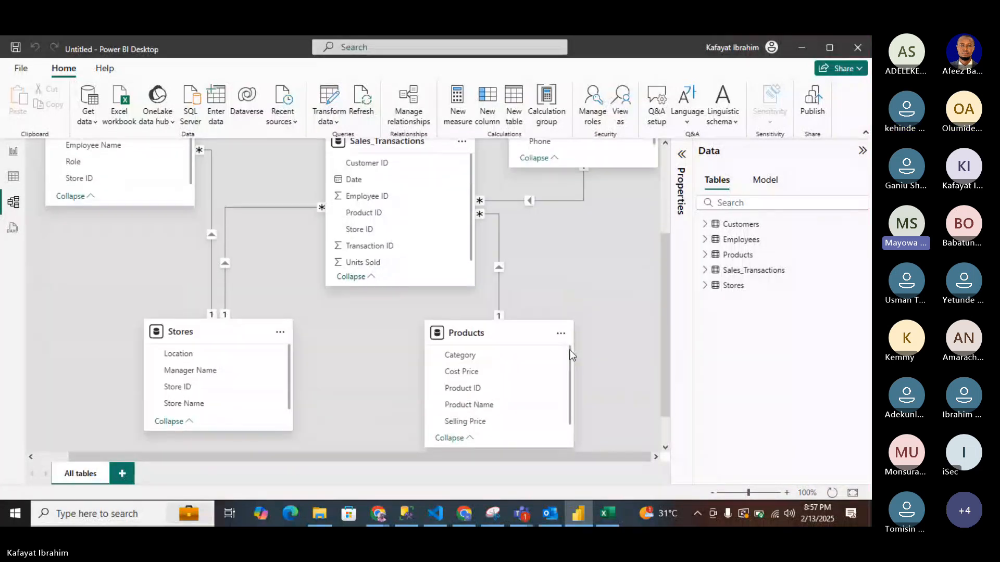
scroll(570, 354, "up", 4)
scroll(570, 355, "down", 3)
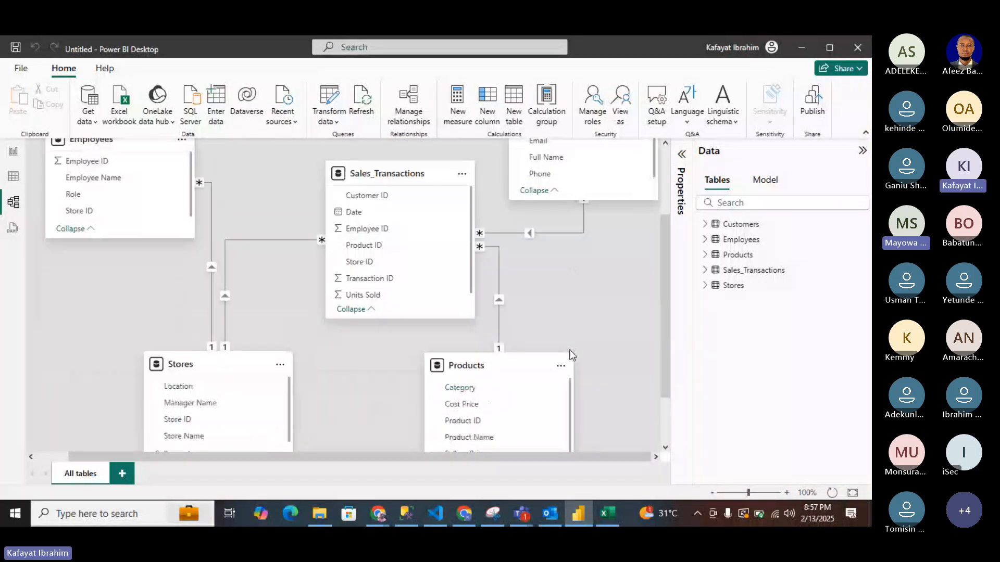
scroll(573, 355, "up", 3)
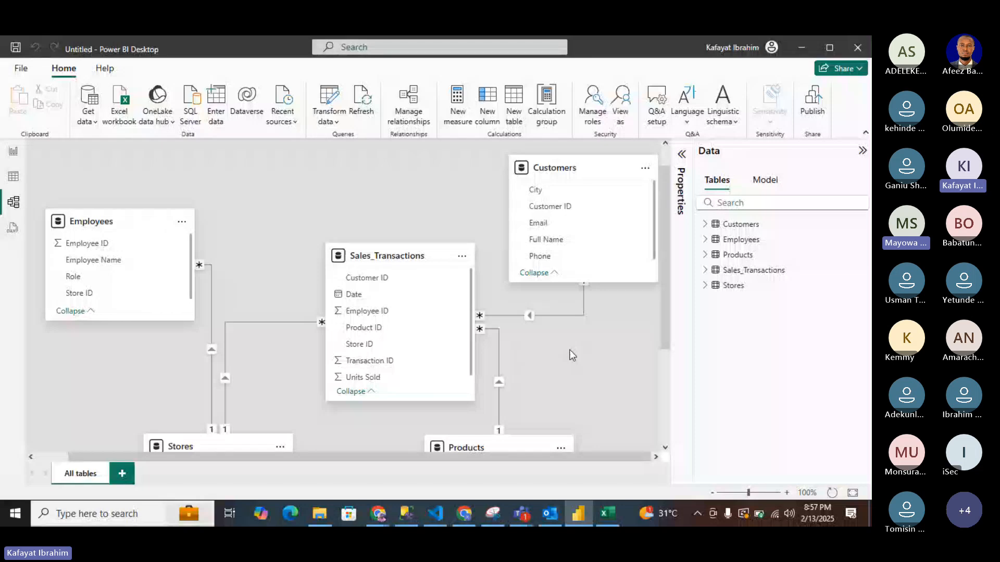
scroll(572, 355, "down", 3)
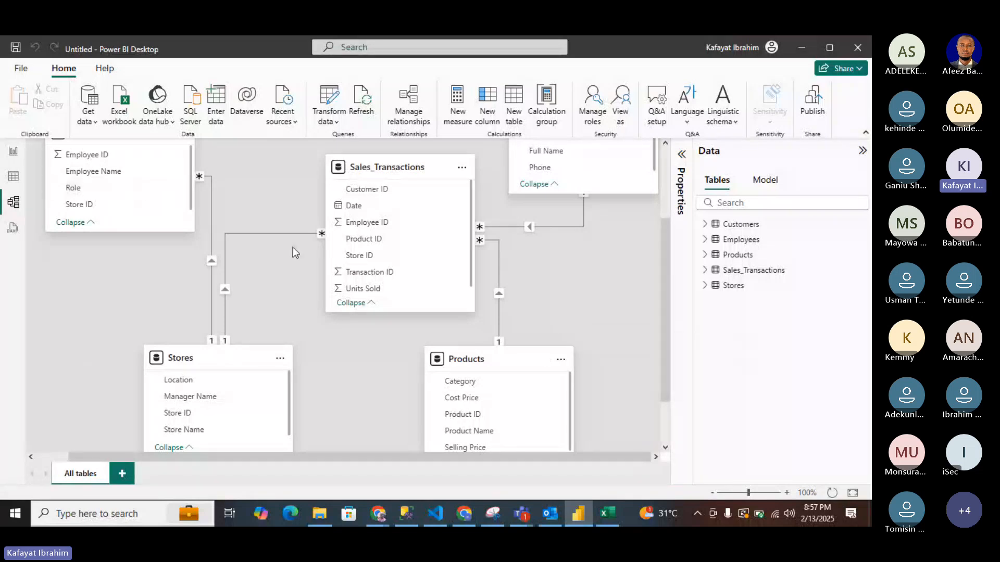
scroll(243, 232, "up", 2)
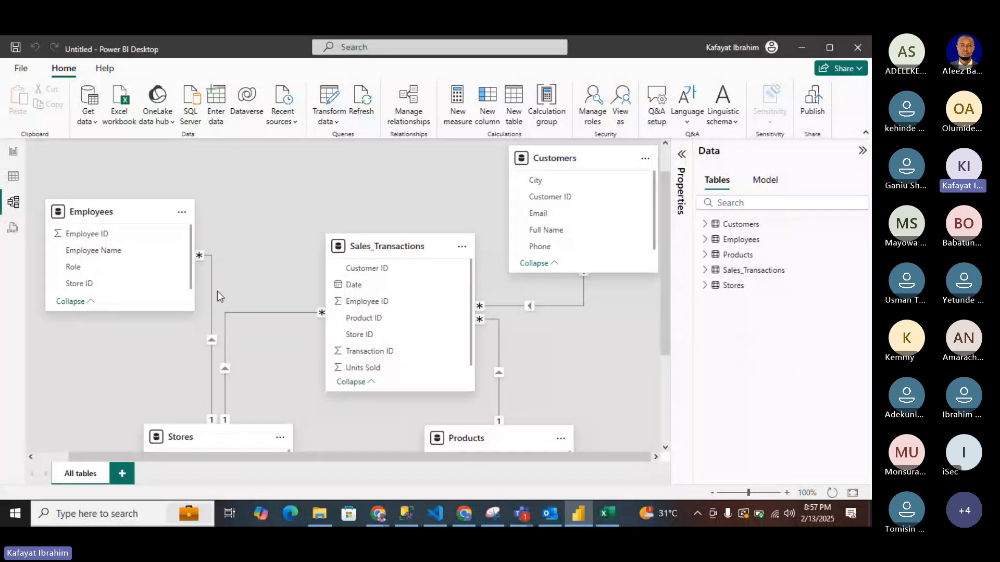
scroll(251, 288, "down", 2)
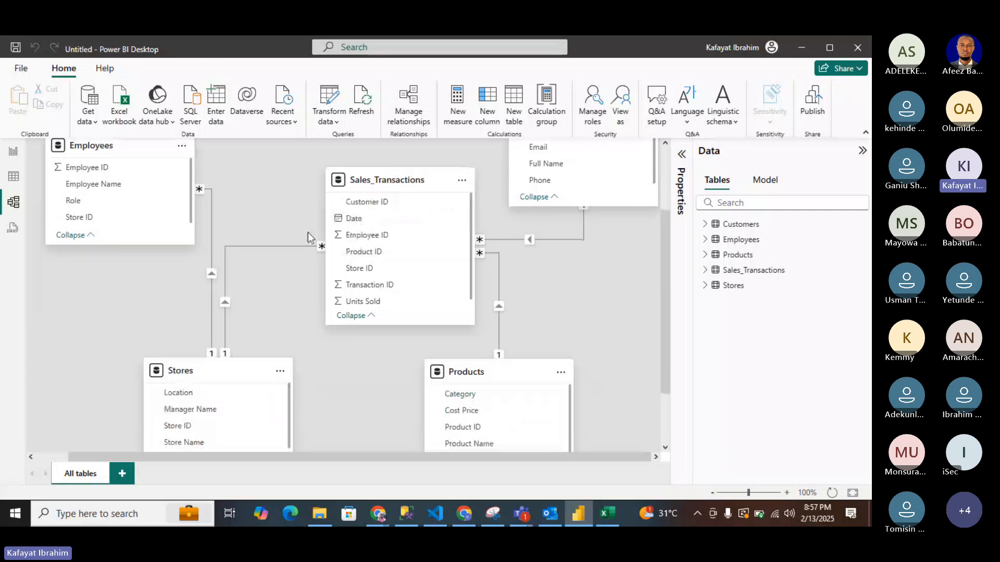
scroll(317, 226, "up", 1)
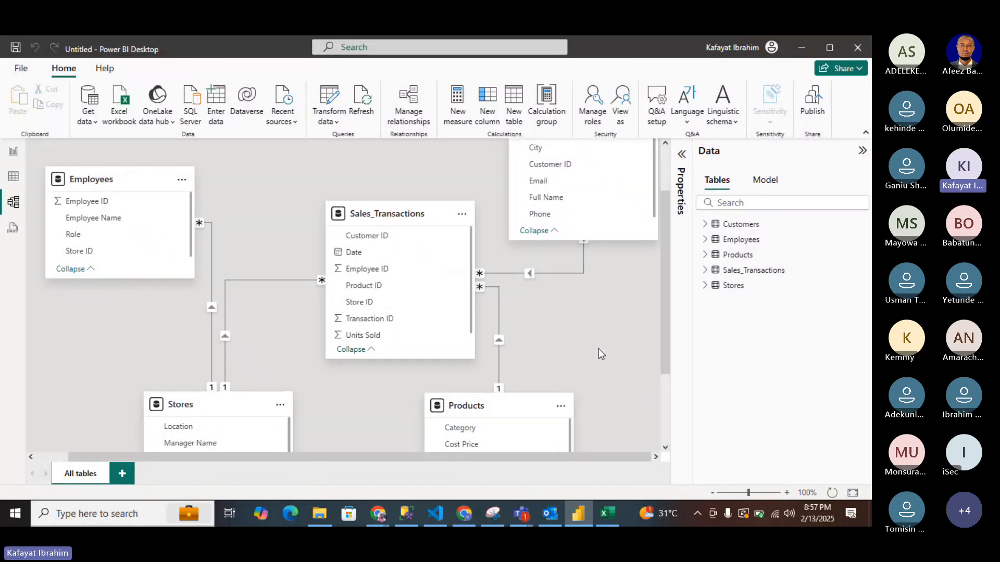
scroll(340, 400, "down", 3)
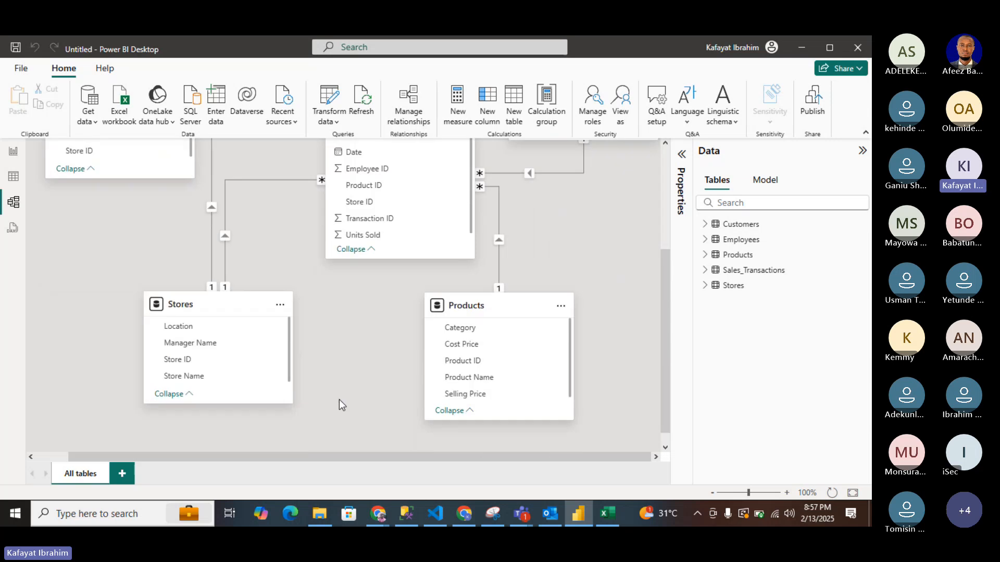
scroll(340, 404, "up", 4)
scroll(339, 399, "up", 1)
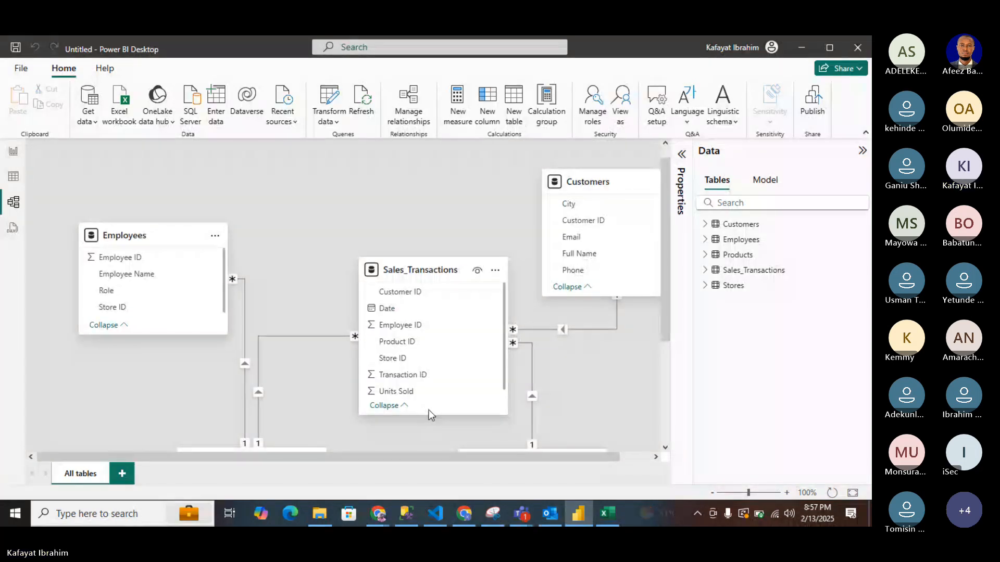
Lengthen the Sales_Transactions card in the model diagram and move the Products card clear of it.
scroll(418, 453, "down", 5)
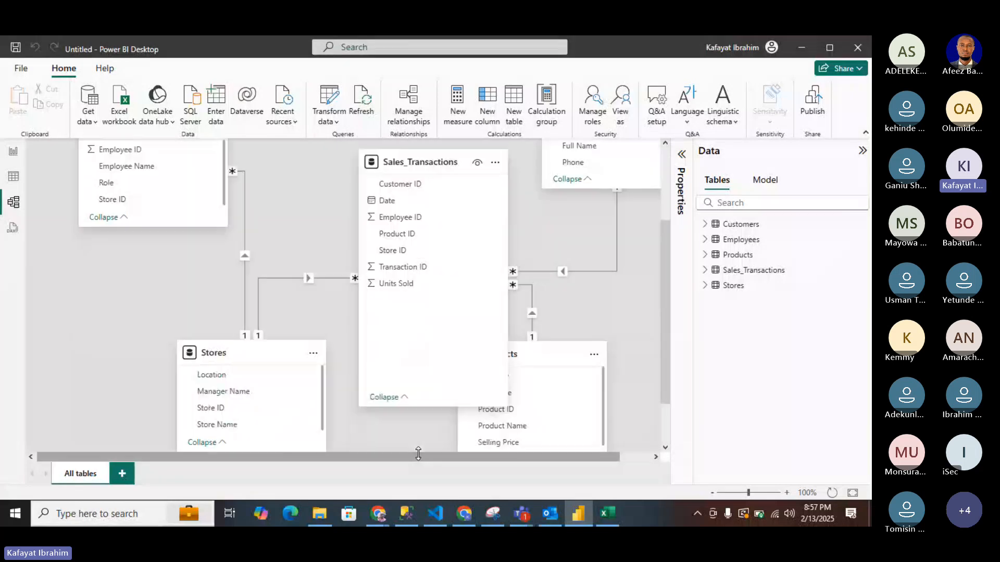
right_click(419, 454)
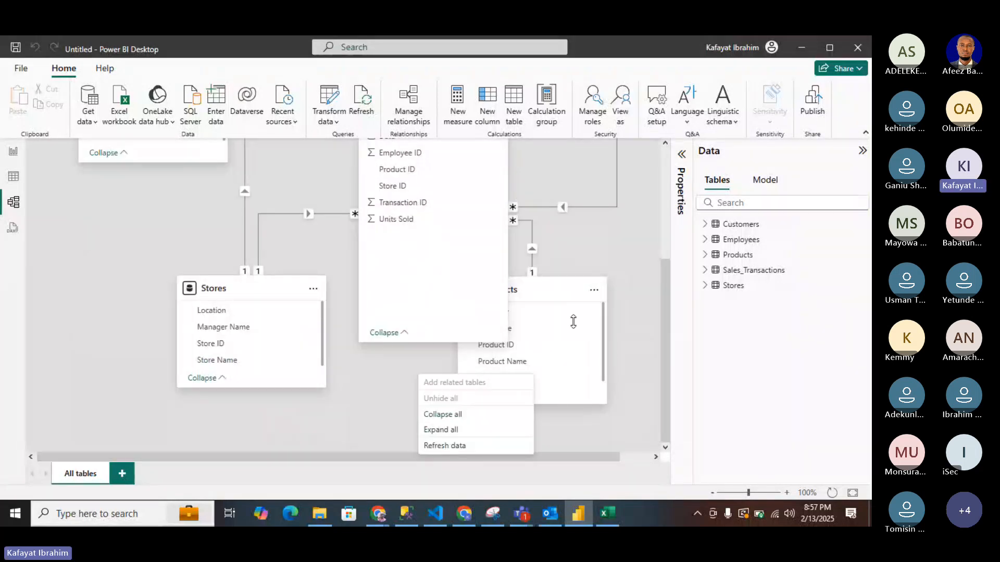
left_click(565, 323)
left_click_drag(537, 284, 645, 248)
scroll(502, 295, "up", 3)
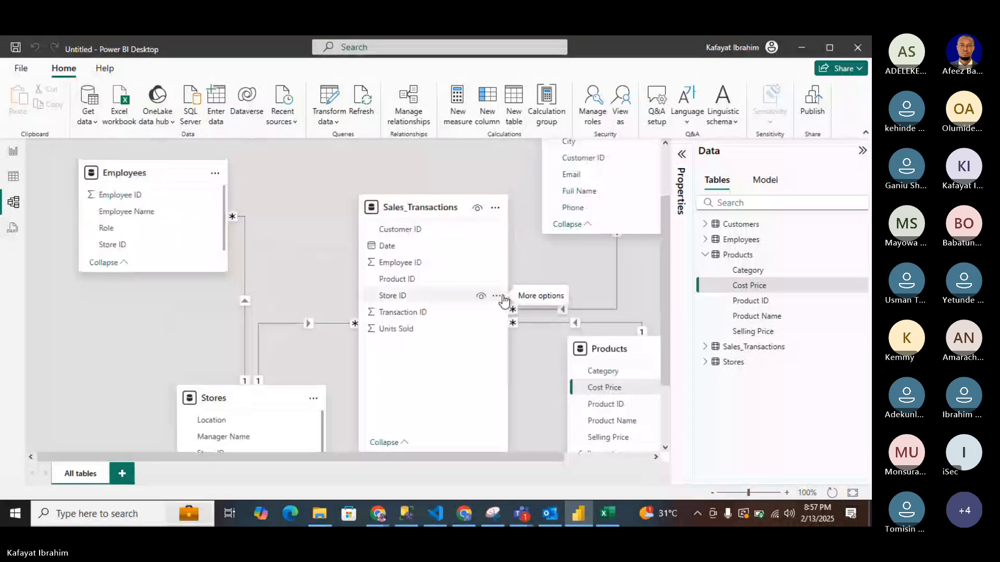
Examine how the Employees and Sales_Transactions tables each link to Stores through Store ID in the model diagram.
scroll(323, 362, "down", 3)
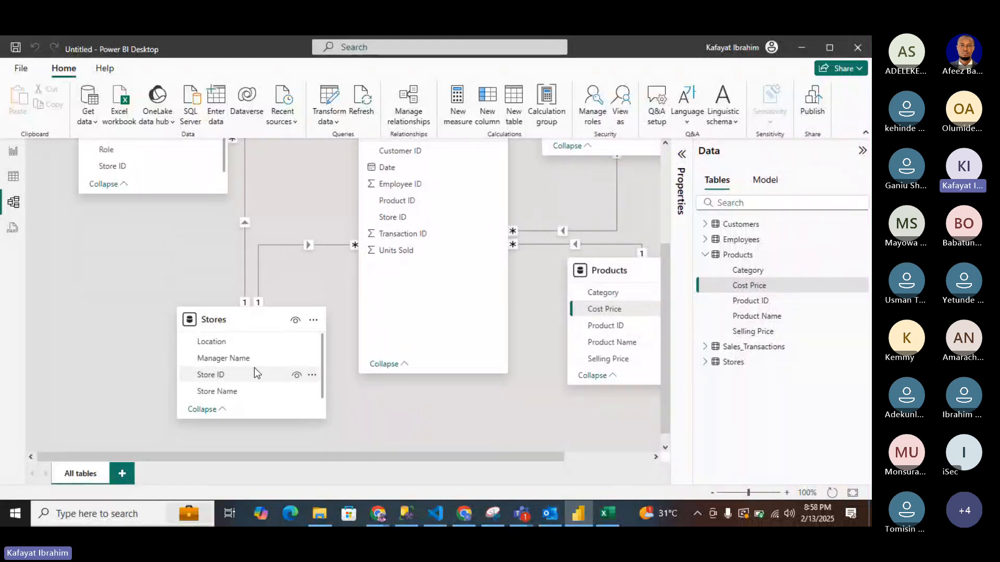
scroll(254, 367, "up", 4)
scroll(254, 368, "up", 2)
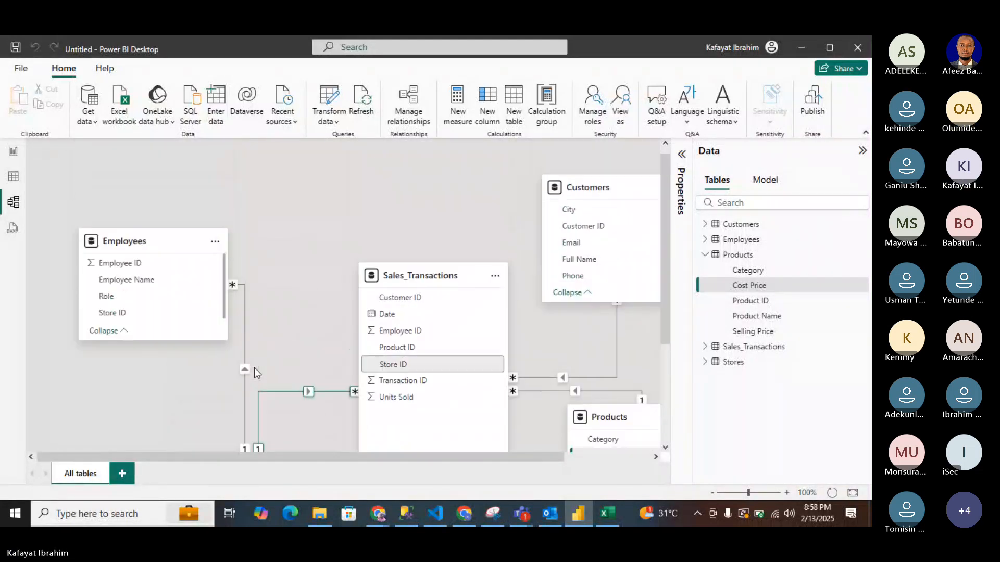
scroll(254, 368, "down", 4)
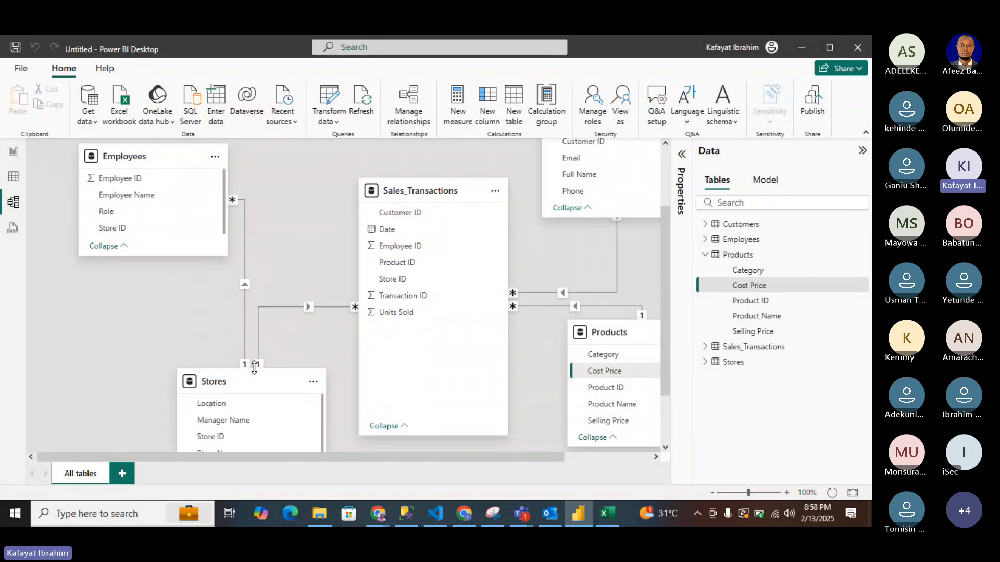
scroll(232, 314, "up", 3)
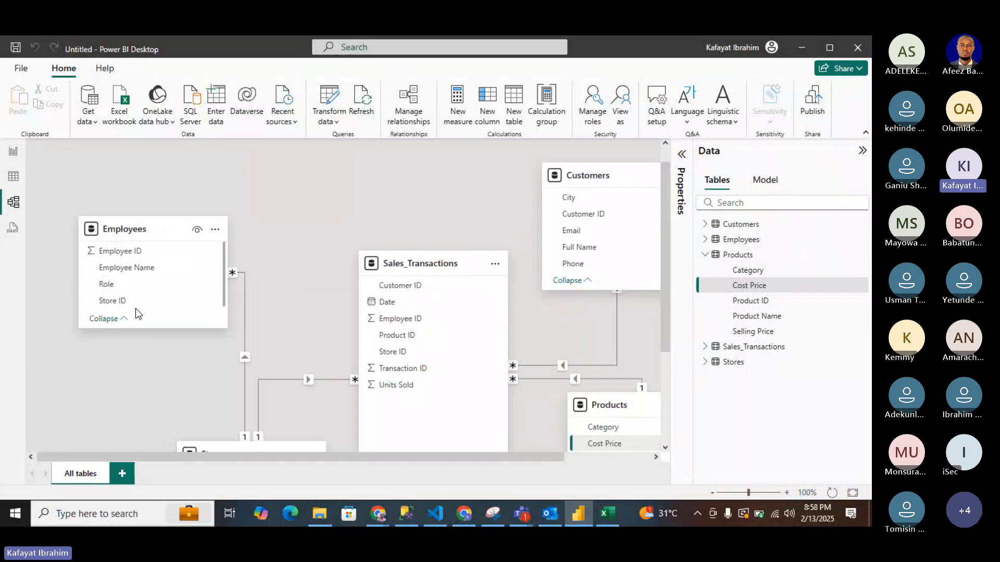
scroll(136, 312, "down", 3)
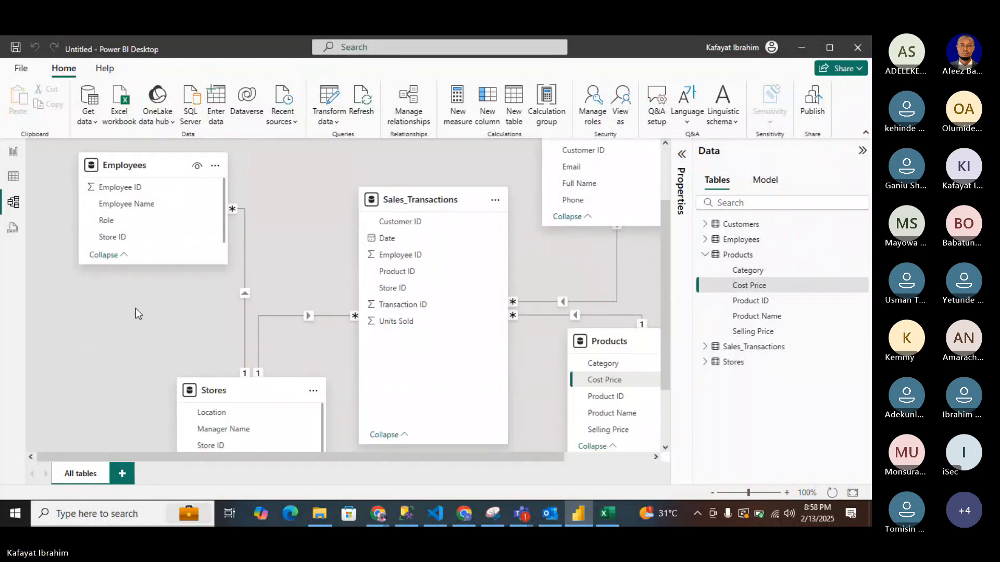
scroll(137, 312, "down", 4)
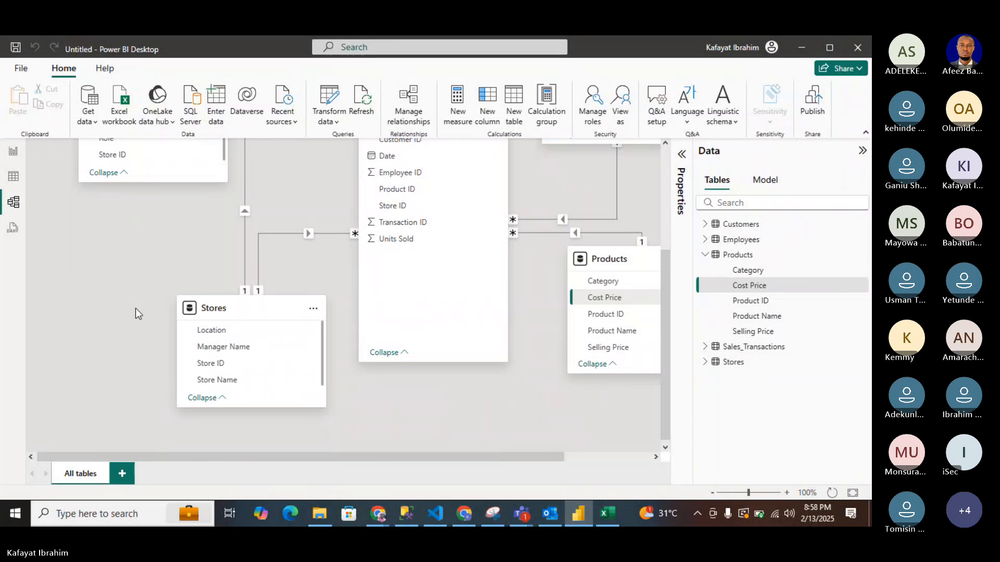
scroll(135, 308, "up", 3)
scroll(135, 308, "down", 1)
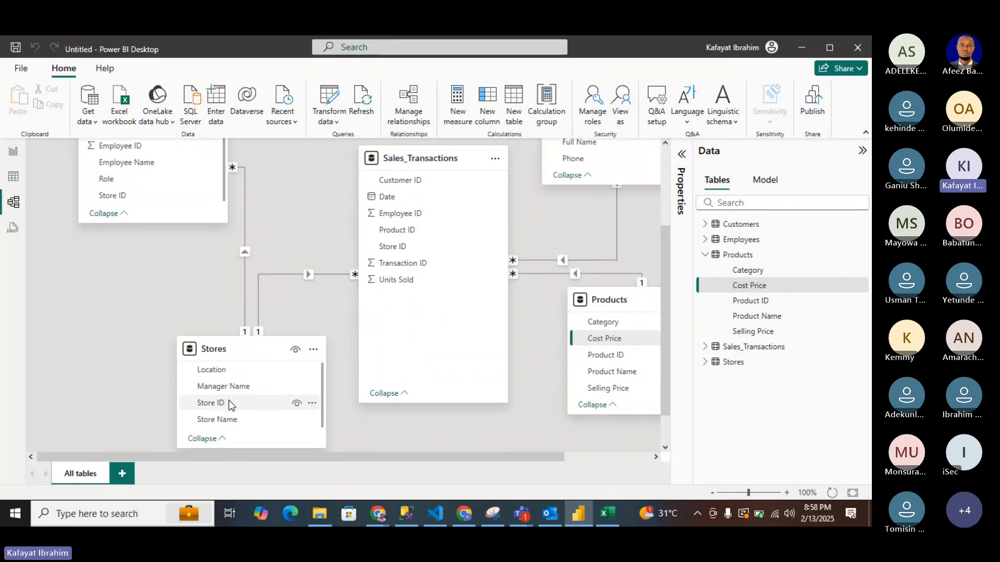
scroll(238, 412, "down", 1)
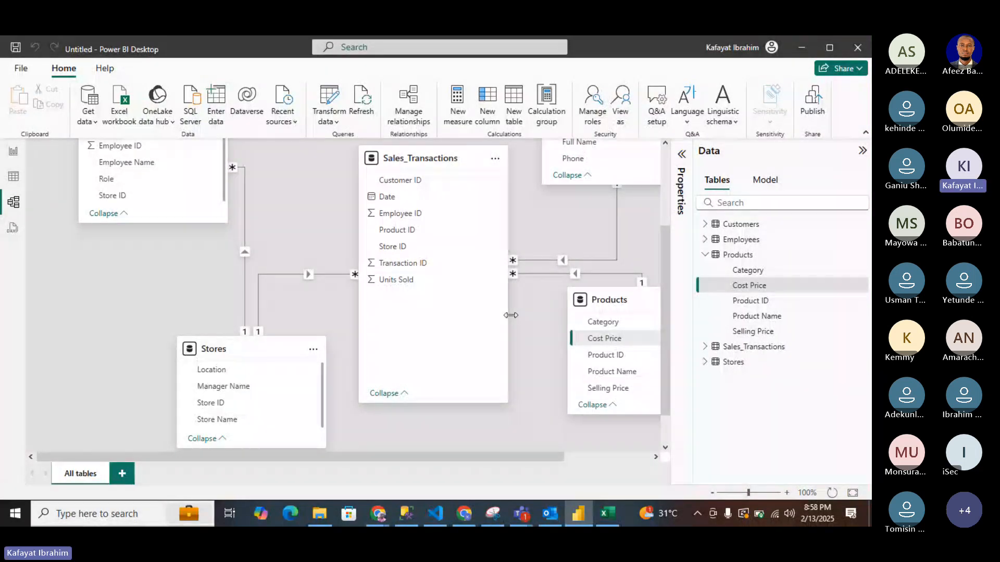
Examine the relationship lines linking Sales_Transactions to the Customers and Products tables.
scroll(510, 315, "right", 3)
scroll(511, 315, "up", 3)
scroll(511, 321, "up", 2)
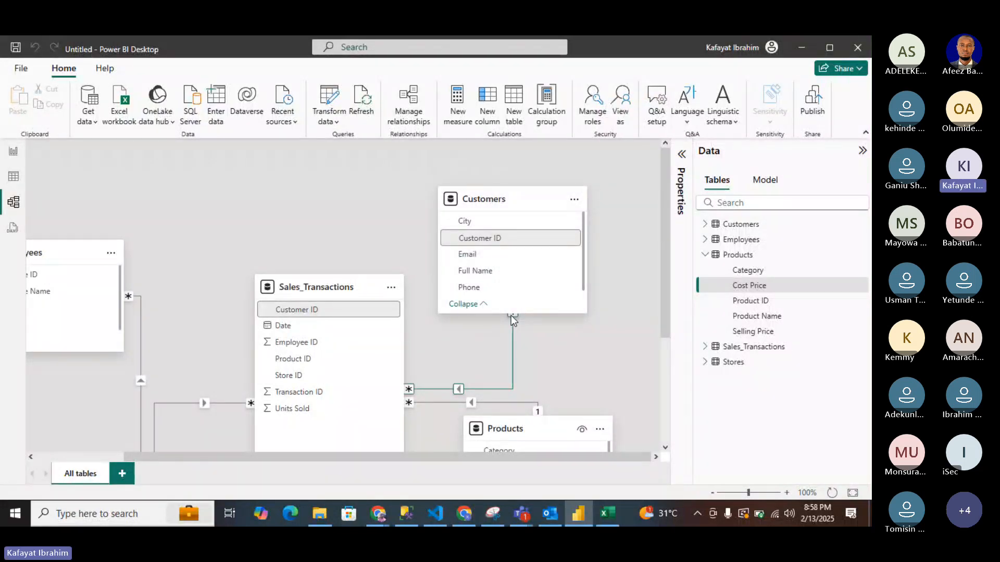
scroll(511, 315, "down", 3)
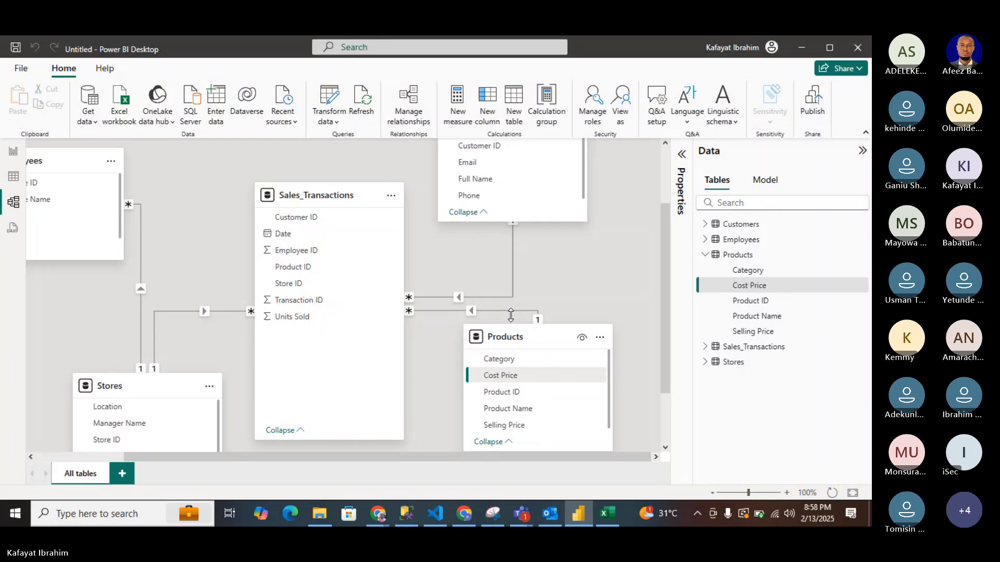
scroll(511, 316, "down", 2)
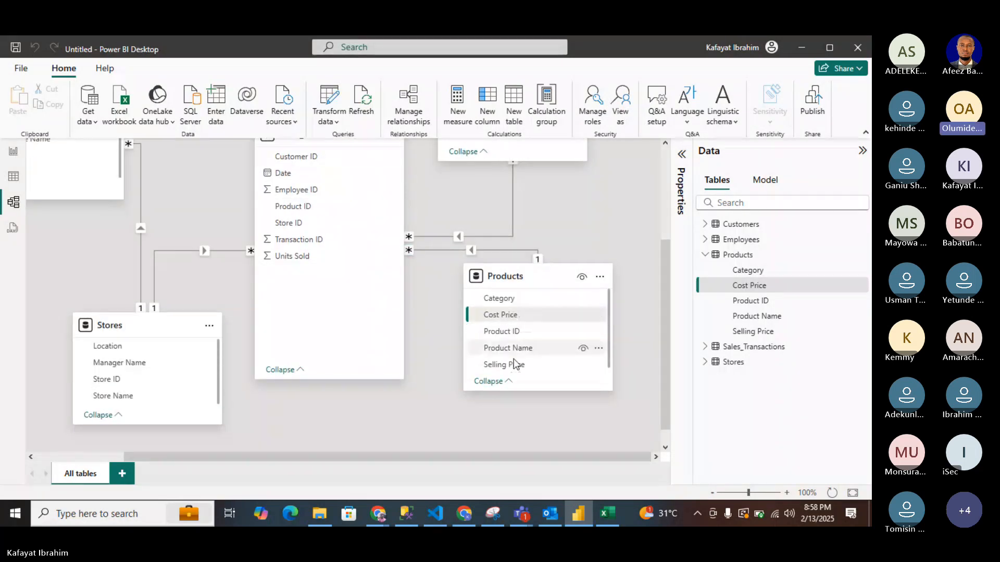
scroll(420, 320, "up", 3)
scroll(417, 315, "up", 2)
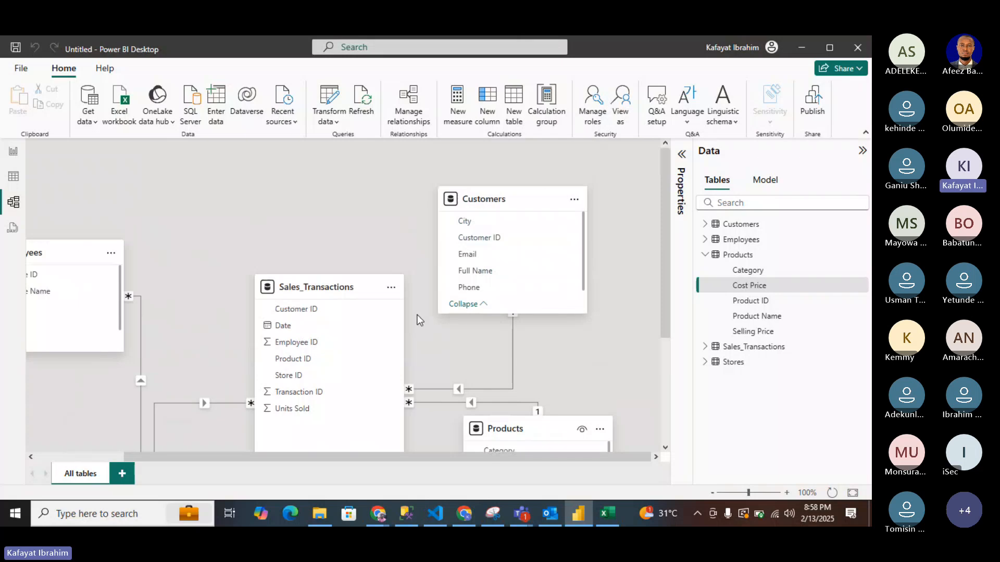
Review the whole diagram layout around Sales_Transactions, comparing the fields of Employees, Customers, Stores and Products.
scroll(417, 314, "left", 3)
scroll(420, 319, "down", 3)
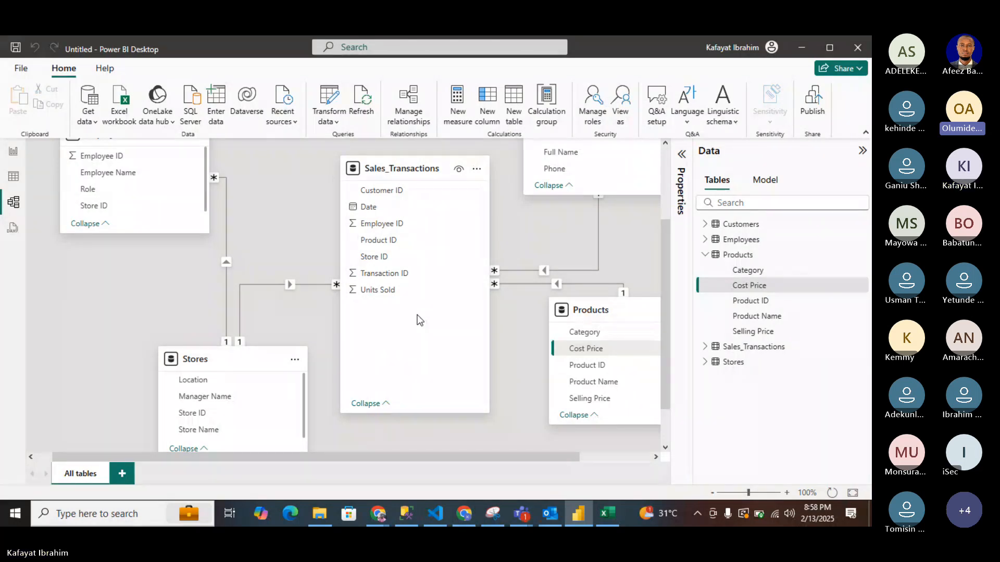
scroll(417, 316, "up", 3)
scroll(417, 316, "down", 3)
scroll(417, 317, "up", 2)
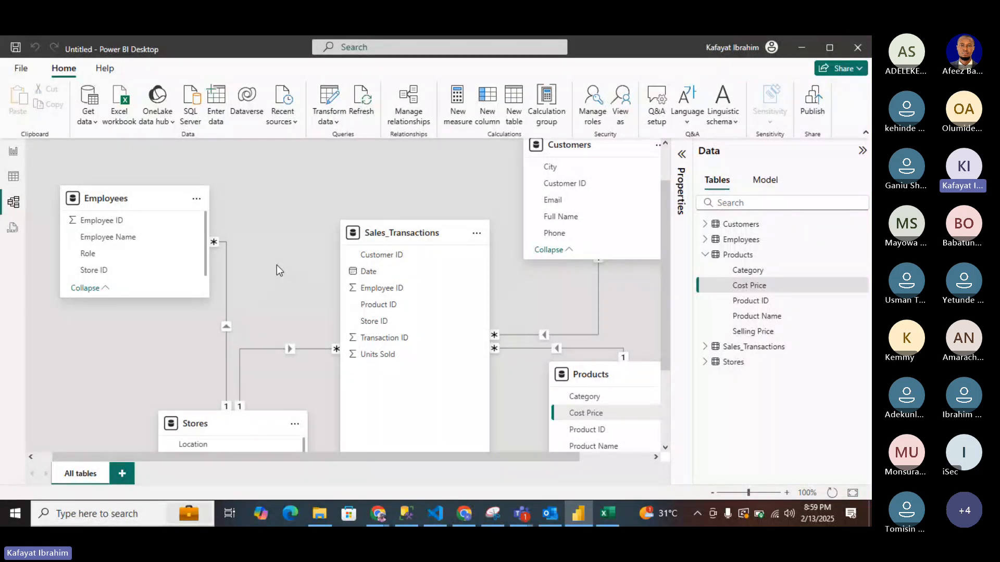
scroll(555, 259, "up", 1)
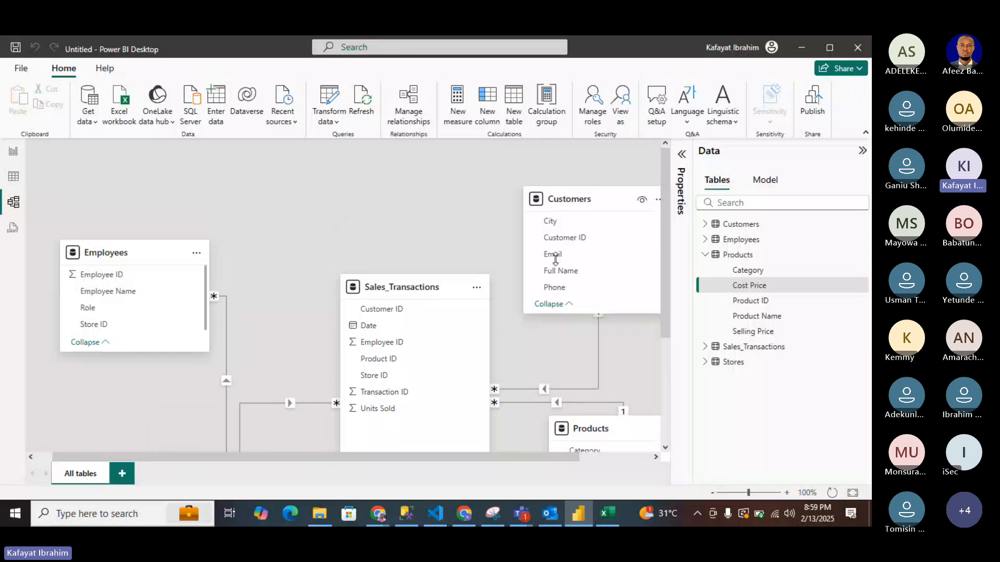
scroll(130, 203, "down", 3)
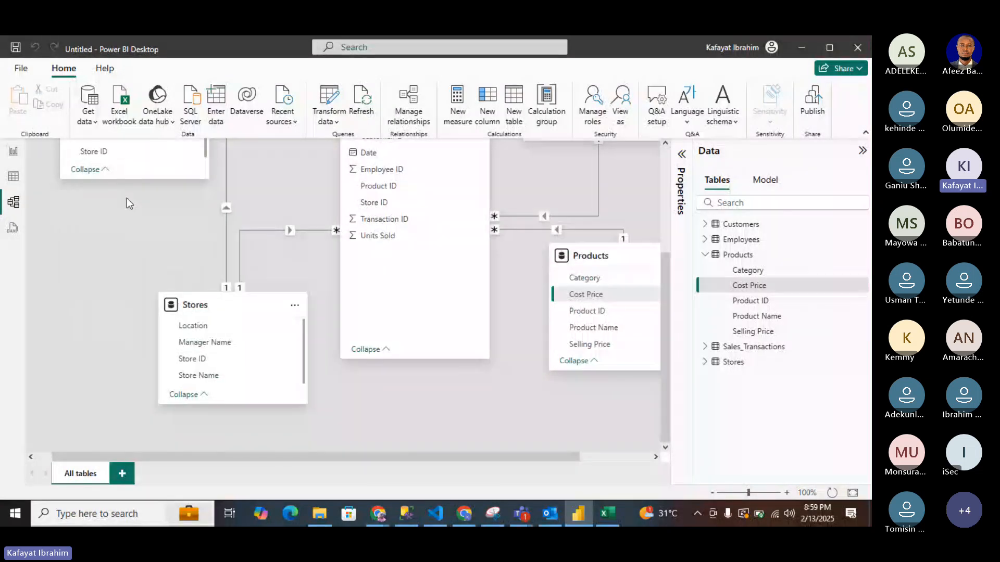
scroll(126, 198, "up", 3)
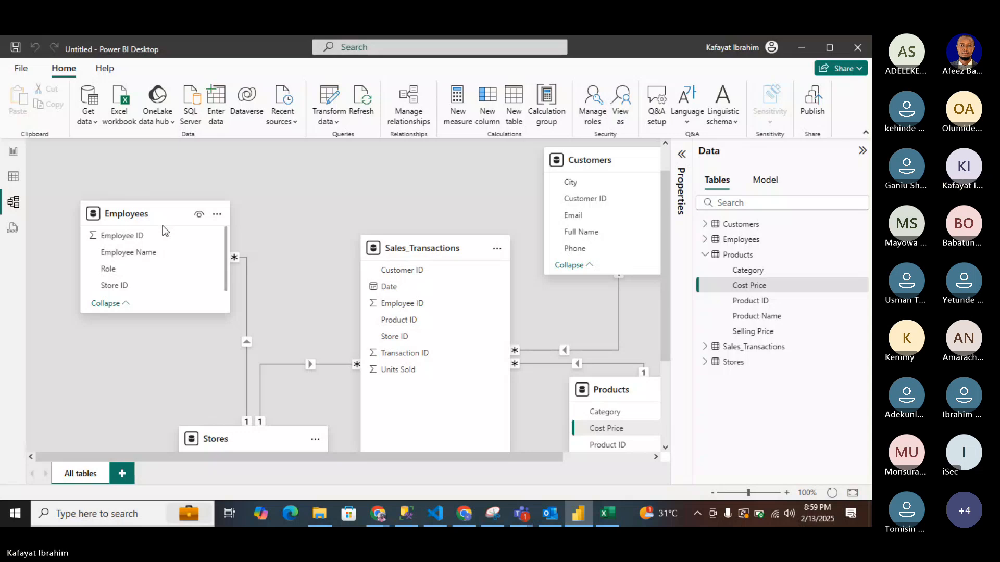
scroll(262, 305, "up", 1)
scroll(262, 305, "right", 1)
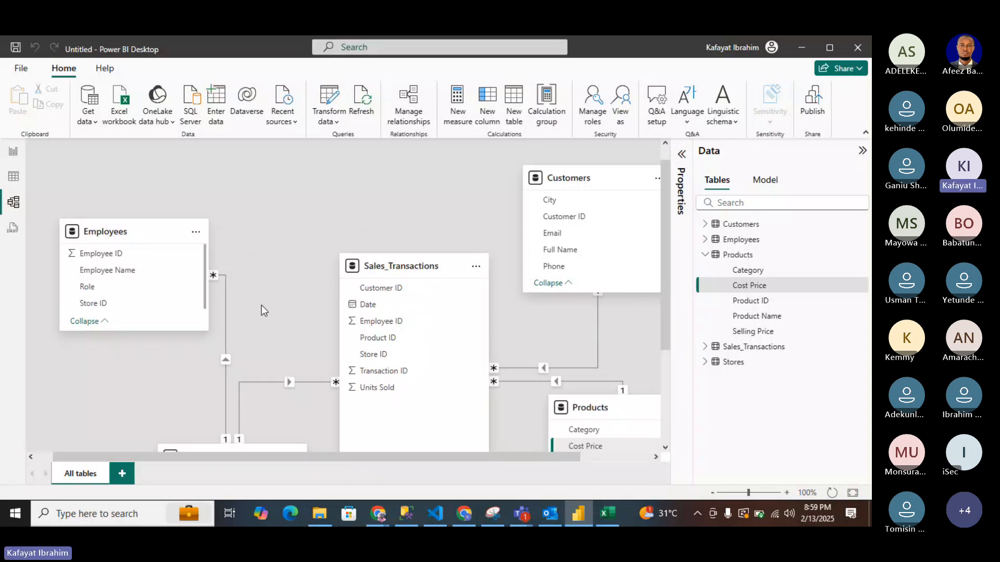
Trace the indirect path from Employees through Stores to Sales_Transactions by inspecting the two relationship lines ending at Stores.
scroll(262, 305, "down", 4)
scroll(262, 305, "right", 1)
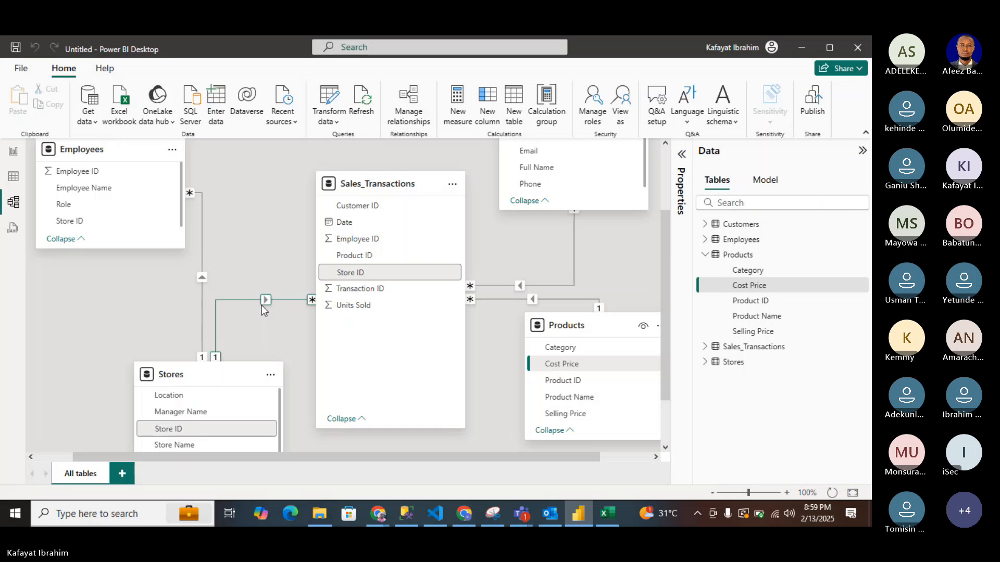
scroll(261, 305, "down", 3)
scroll(261, 305, "left", 2)
scroll(261, 305, "up", 4)
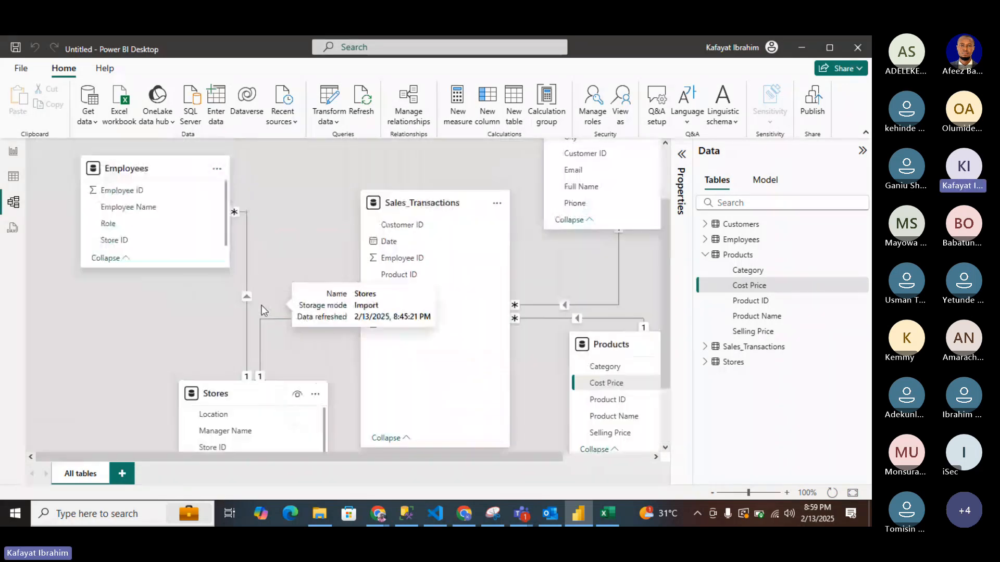
scroll(262, 305, "up", 1)
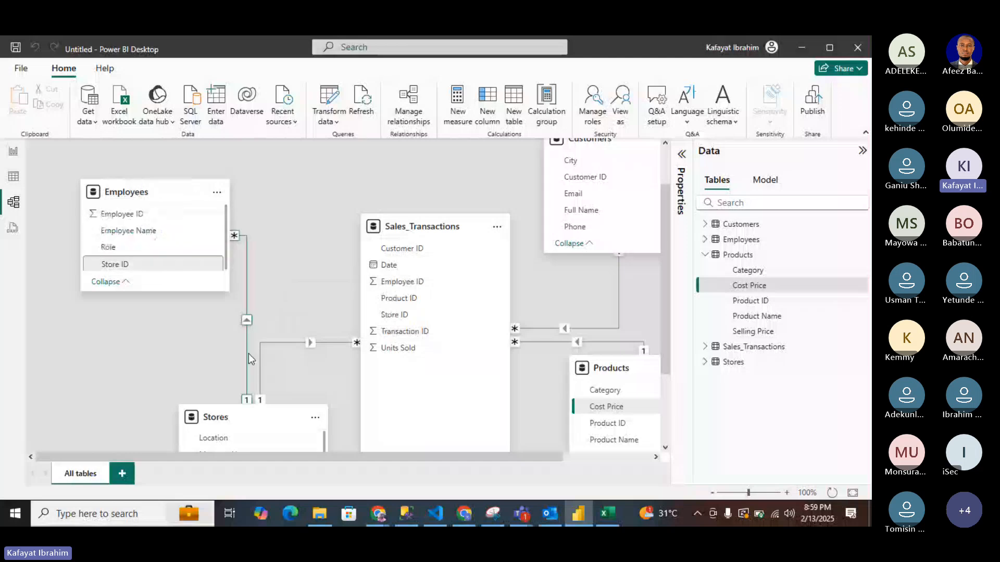
scroll(248, 354, "down", 3)
scroll(249, 354, "right", 1)
scroll(248, 354, "down", 1)
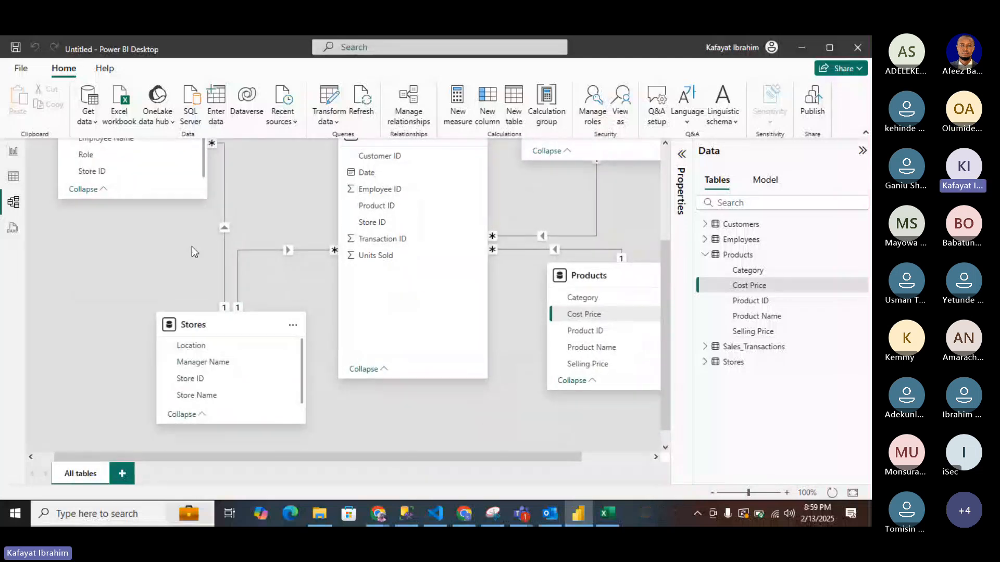
scroll(191, 246, "up", 4)
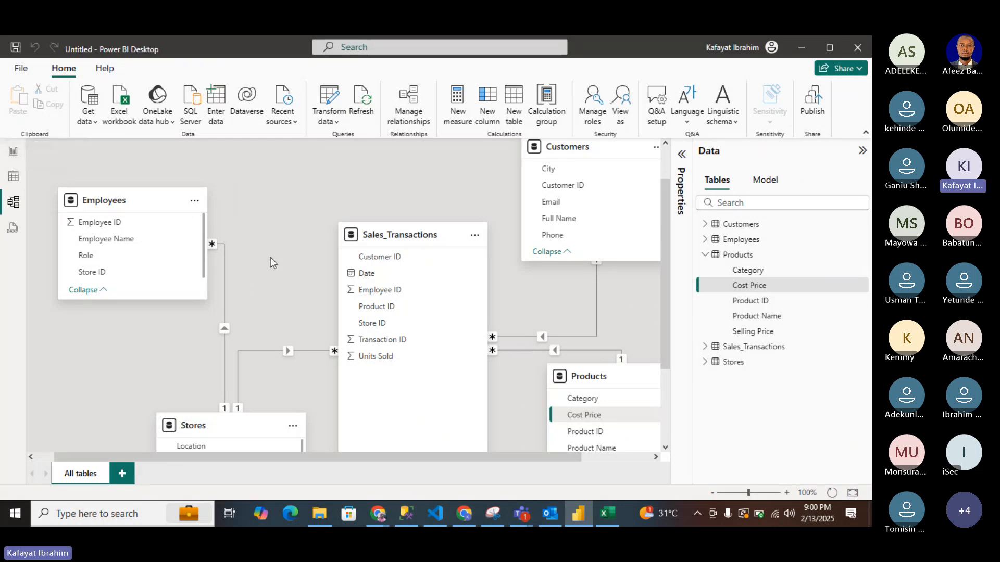
Check the relationships from Sales_Transactions to Products, Customers and Stores once more across the model diagram.
scroll(271, 258, "down", 2)
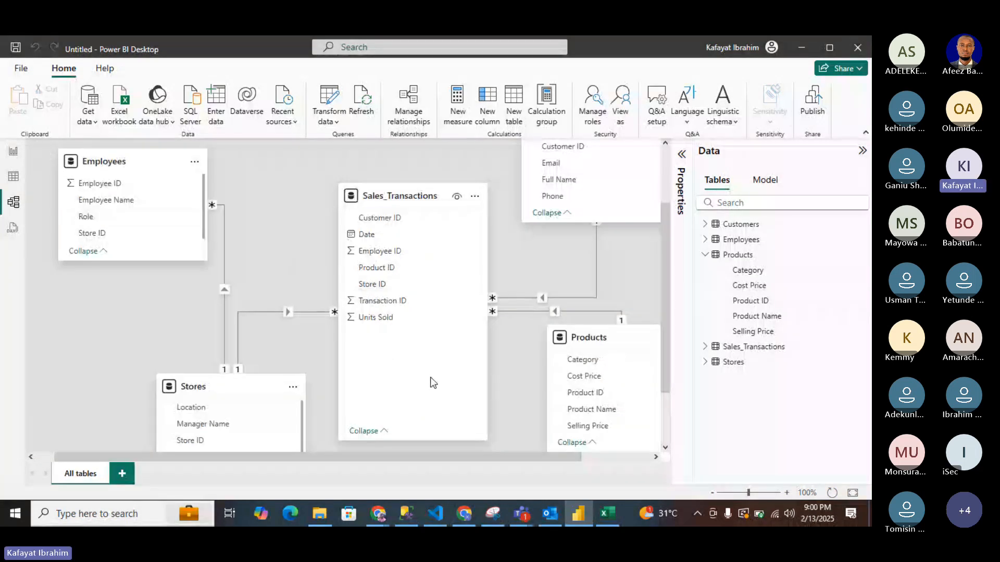
scroll(430, 377, "right", 3)
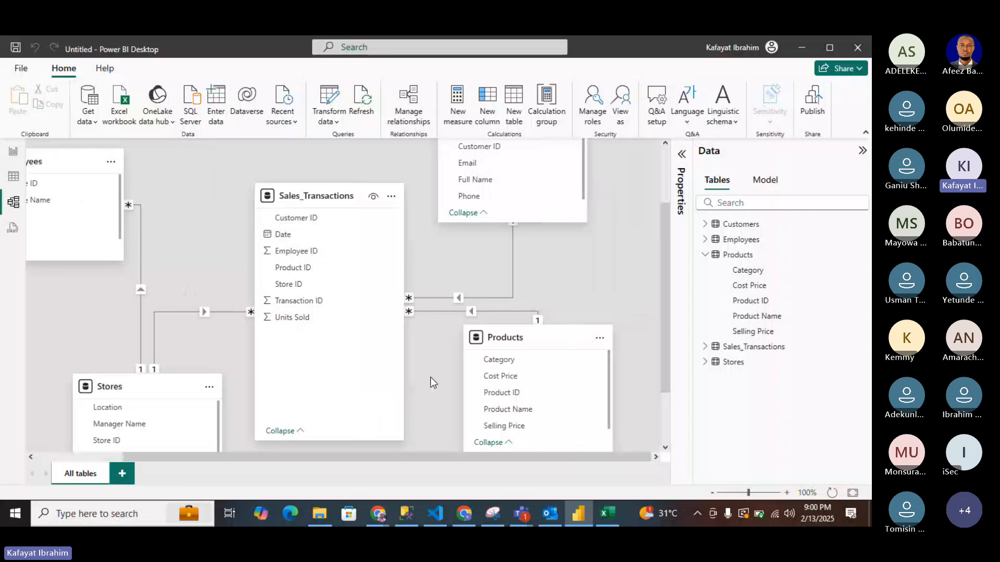
scroll(430, 377, "up", 5)
scroll(430, 377, "left", 1)
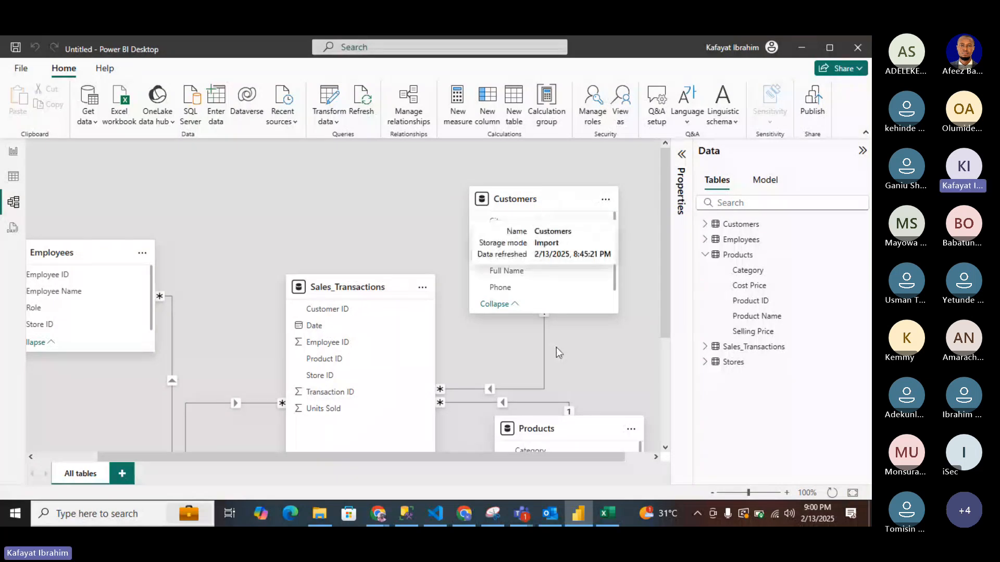
scroll(556, 348, "down", 2)
scroll(556, 348, "right", 1)
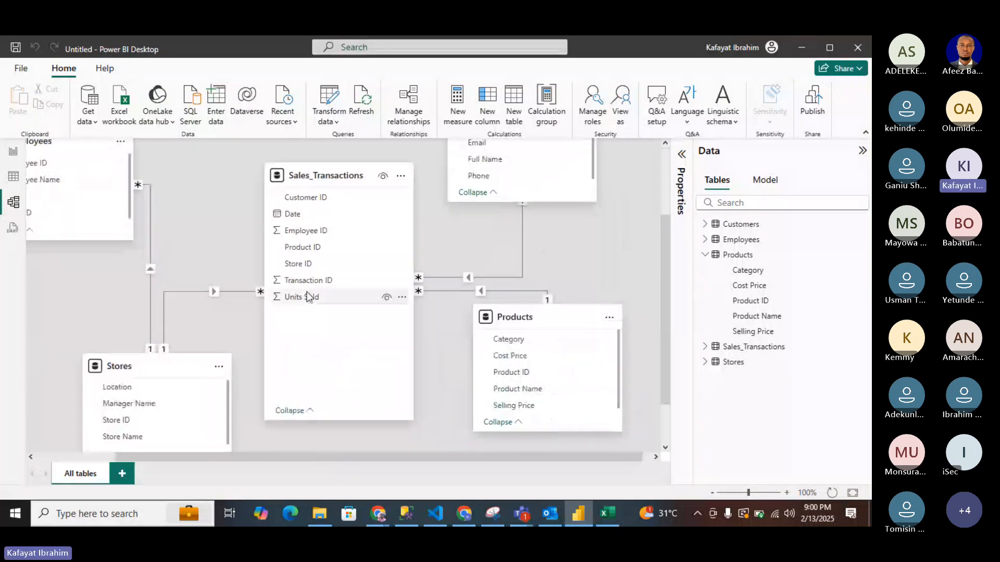
scroll(316, 270, "left", 2)
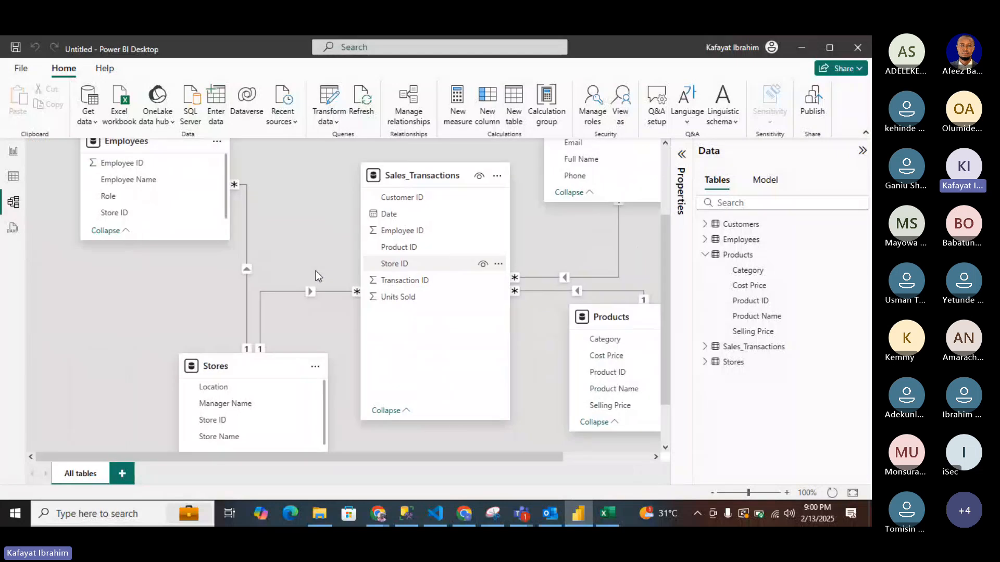
scroll(316, 271, "up", 2)
scroll(316, 270, "down", 3)
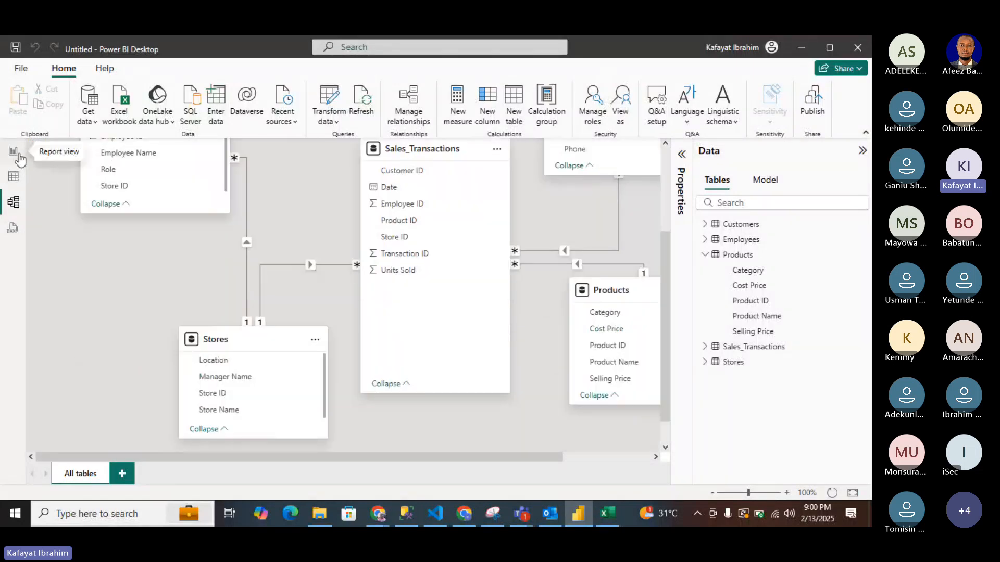
Open the blank report page, expand the fields of the Employees table and add an empty table visual.
left_click(21, 160)
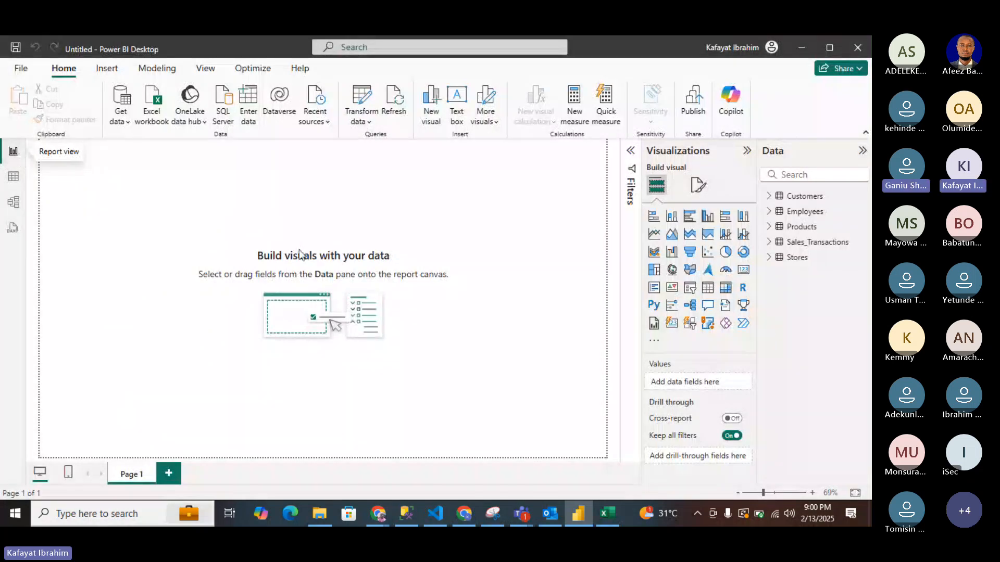
left_click(772, 213)
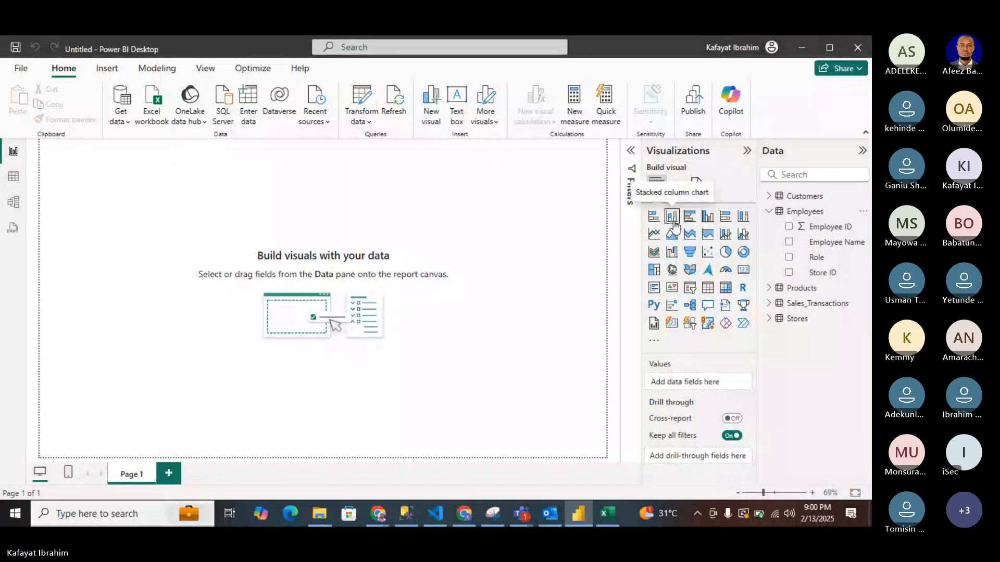
left_click(708, 289)
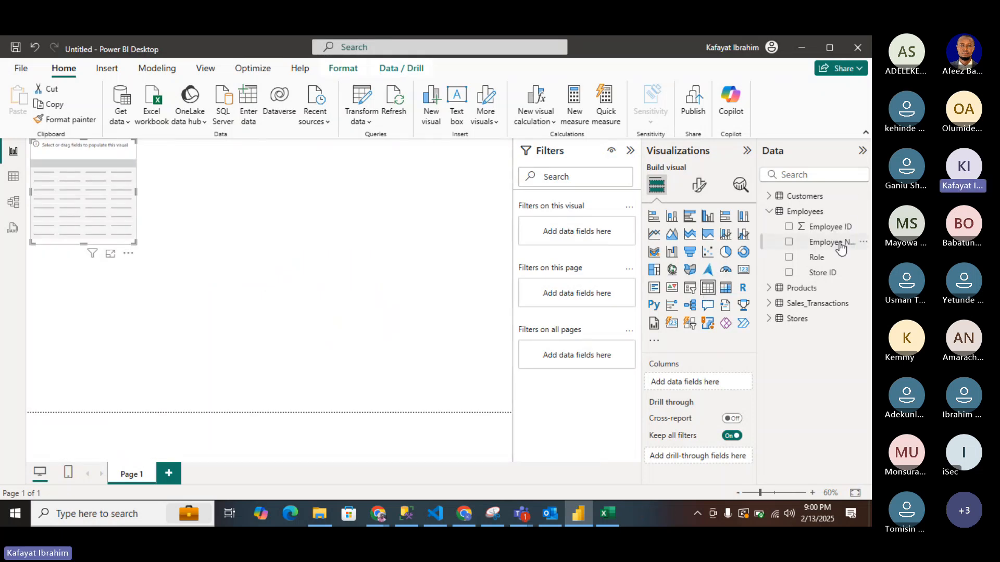
Add Employee Name from Employees and Units Sold from Sales_Transactions as columns of the table visual.
left_click_drag(841, 247, 718, 382)
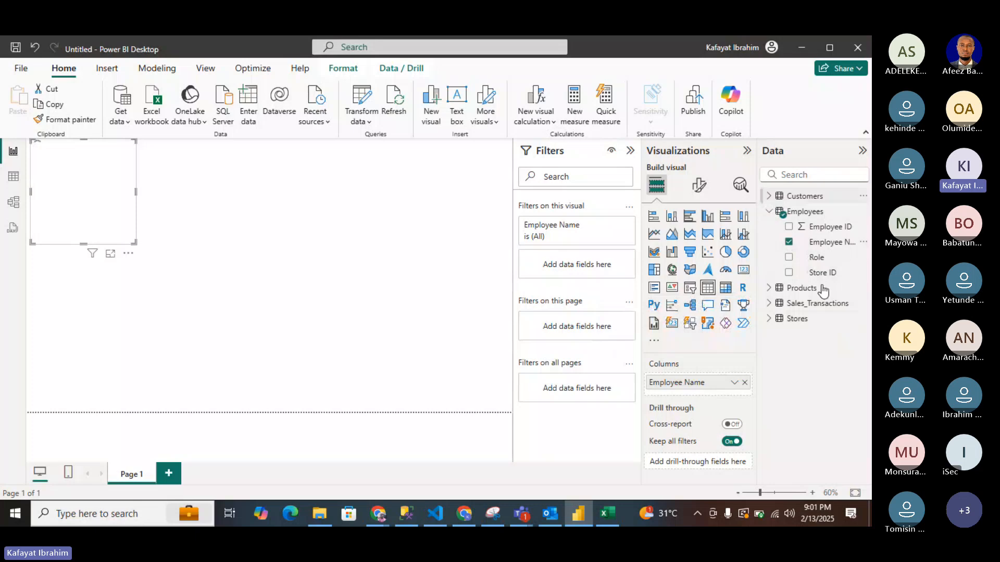
left_click(773, 308)
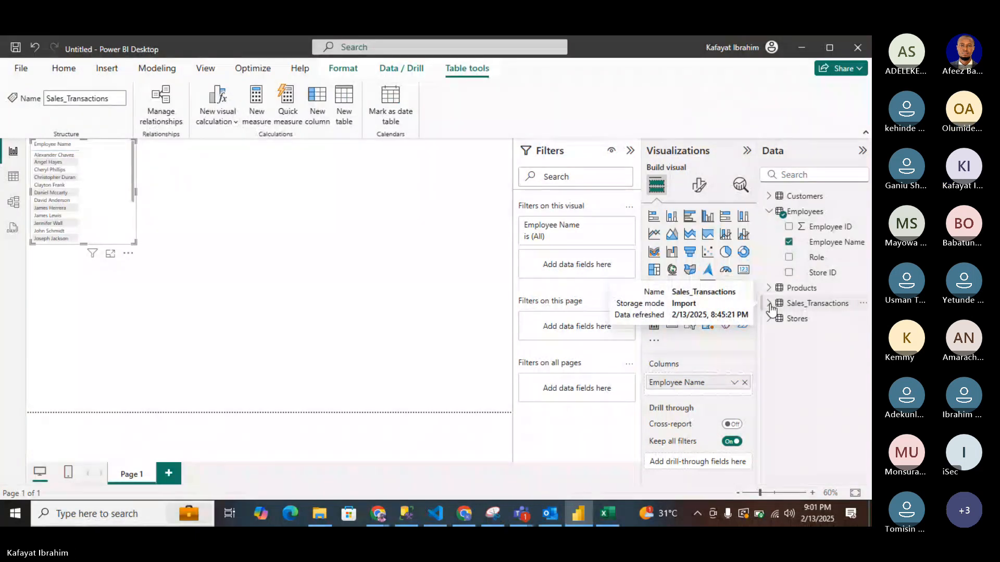
left_click(770, 304)
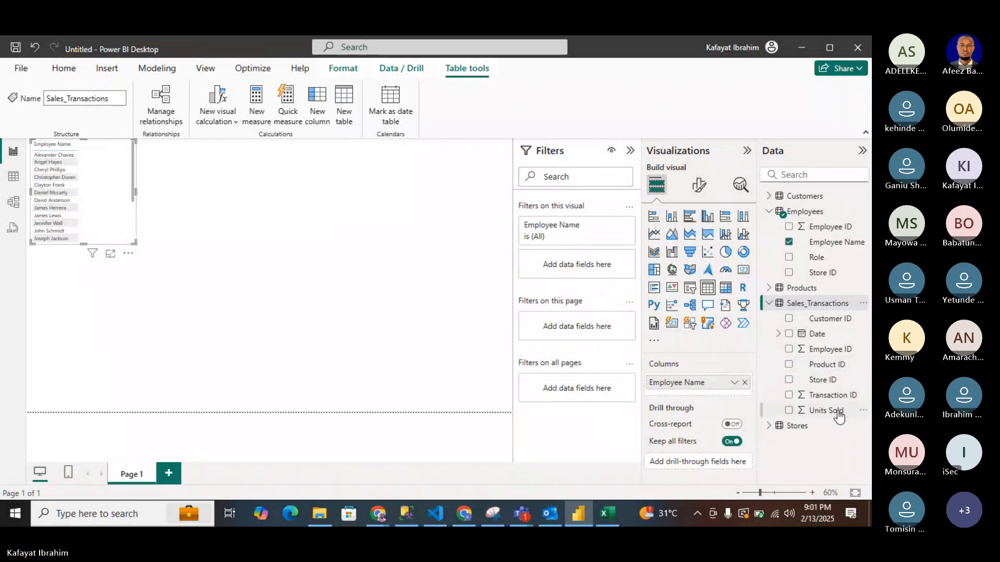
left_click_drag(838, 417, 721, 395)
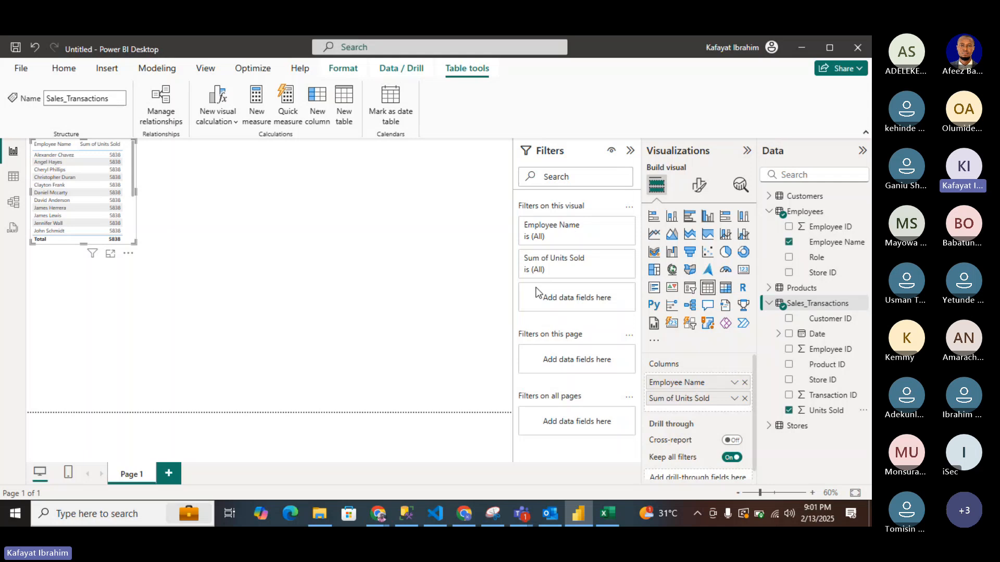
Return to the model diagram and examine how Employees connects through Stores to Sales_Transactions, ending with the Employees table selected.
left_click(12, 202)
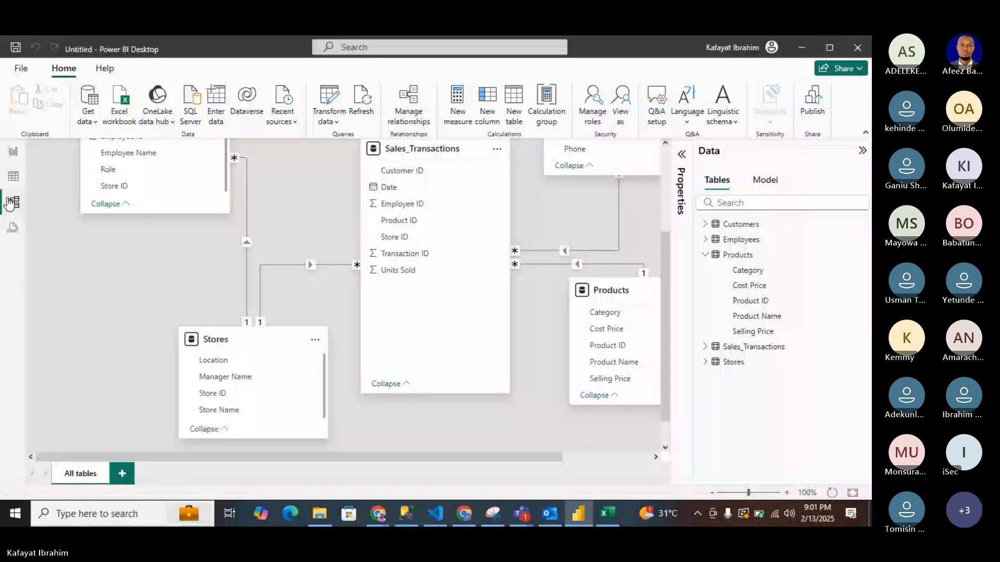
scroll(232, 289, "up", 4)
scroll(232, 289, "down", 2)
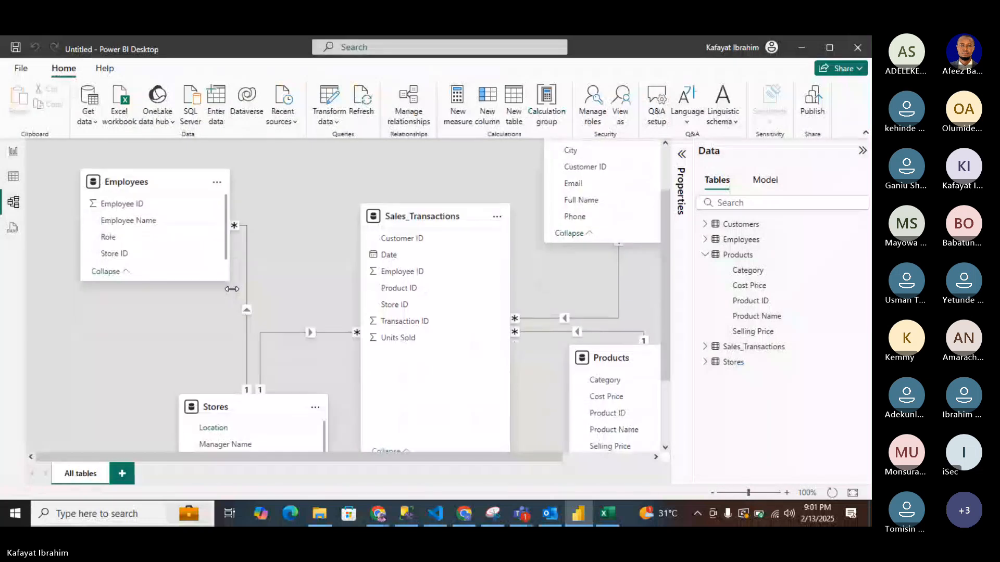
scroll(232, 289, "down", 2)
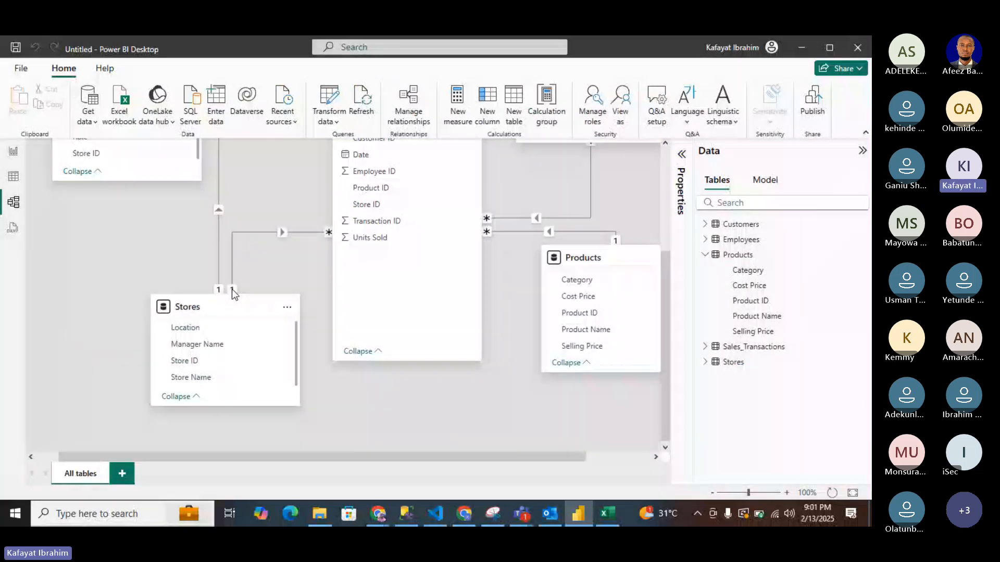
scroll(232, 289, "up", 4)
right_click(184, 223)
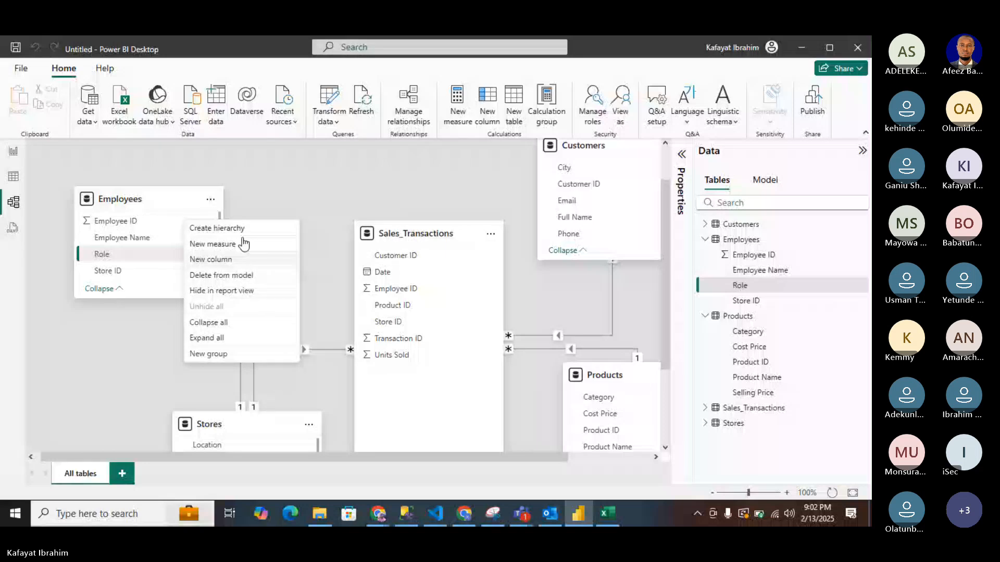
left_click(181, 217)
left_click(175, 201)
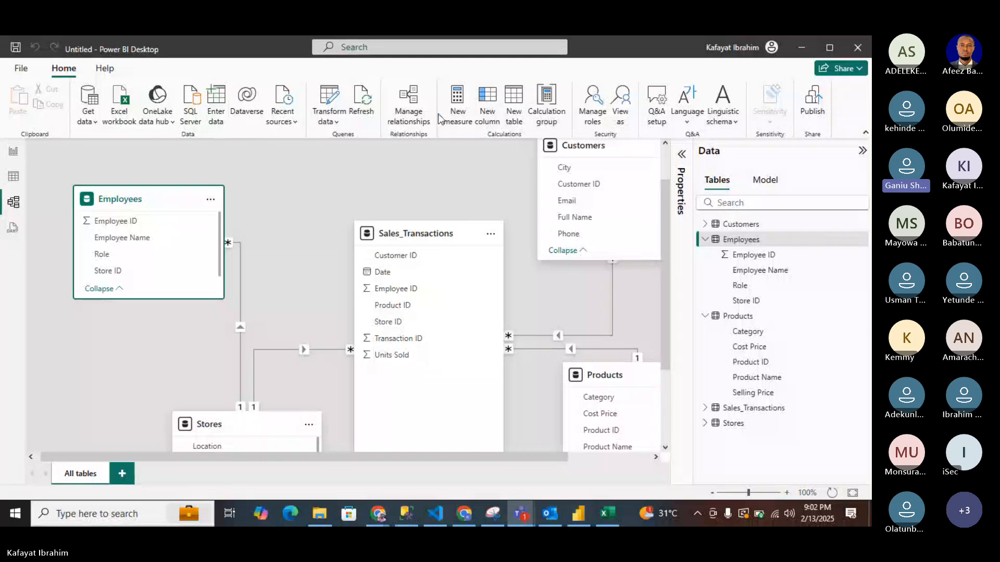
Review the list of existing model relationships, checking which tables and columns each one links.
left_click(412, 119)
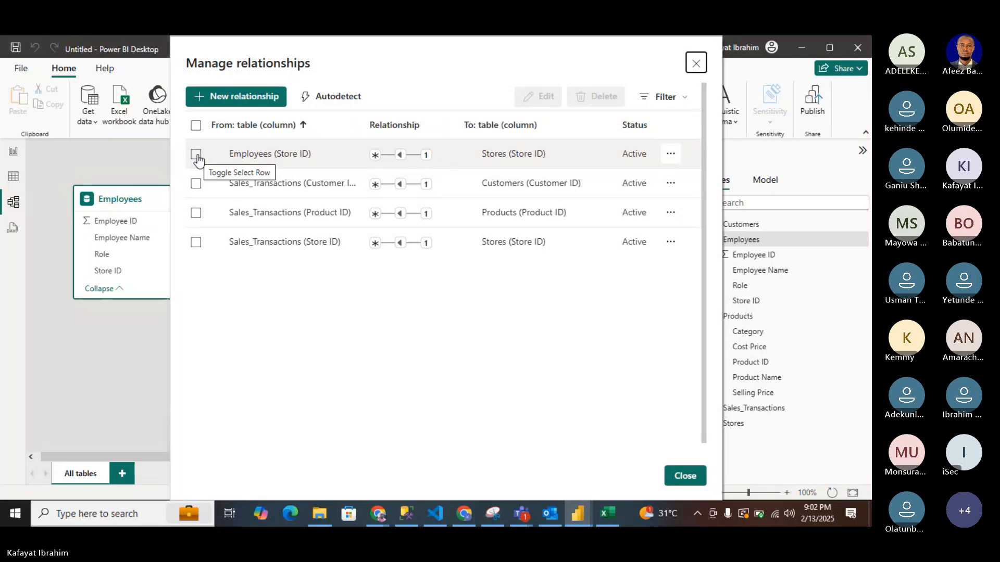
left_click(413, 326)
scroll(412, 327, "down", 1)
scroll(413, 327, "up", 1)
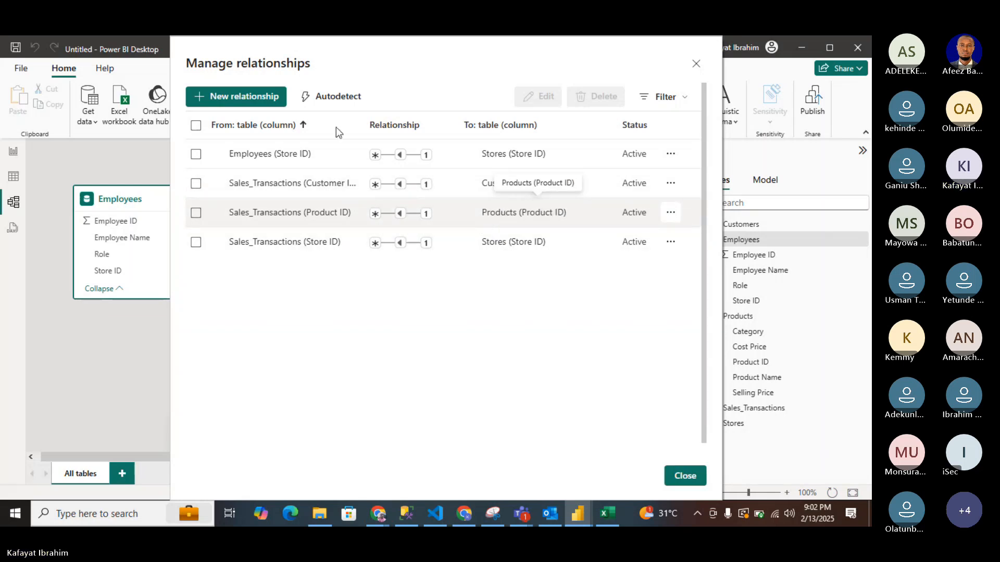
Try to save an active one-to-many relationship from Employees to Sales_Transactions on Employee ID with single cross-filter direction, and leave the relationship manager.
left_click(270, 106)
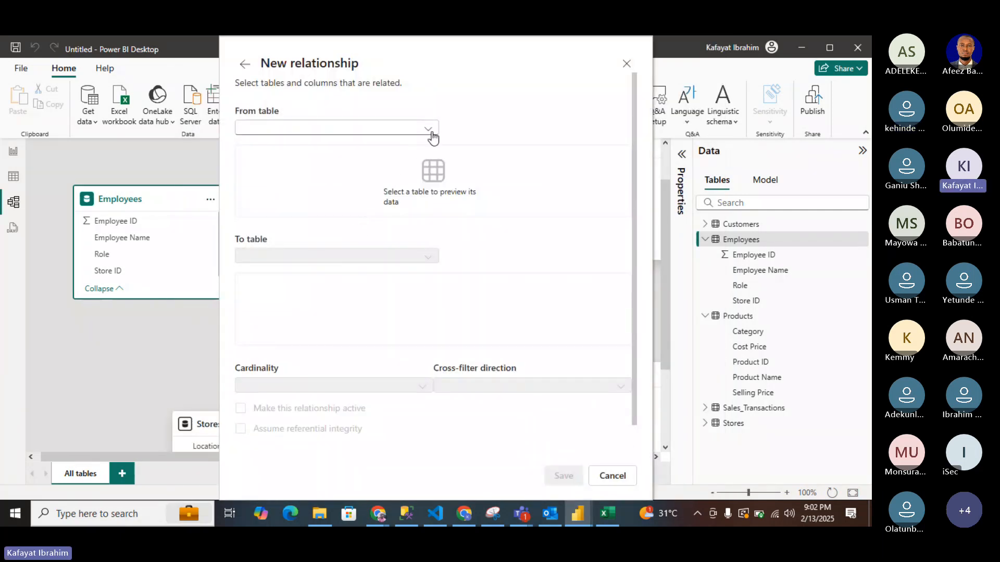
scroll(336, 233, "down", 1)
scroll(336, 232, "up", 1)
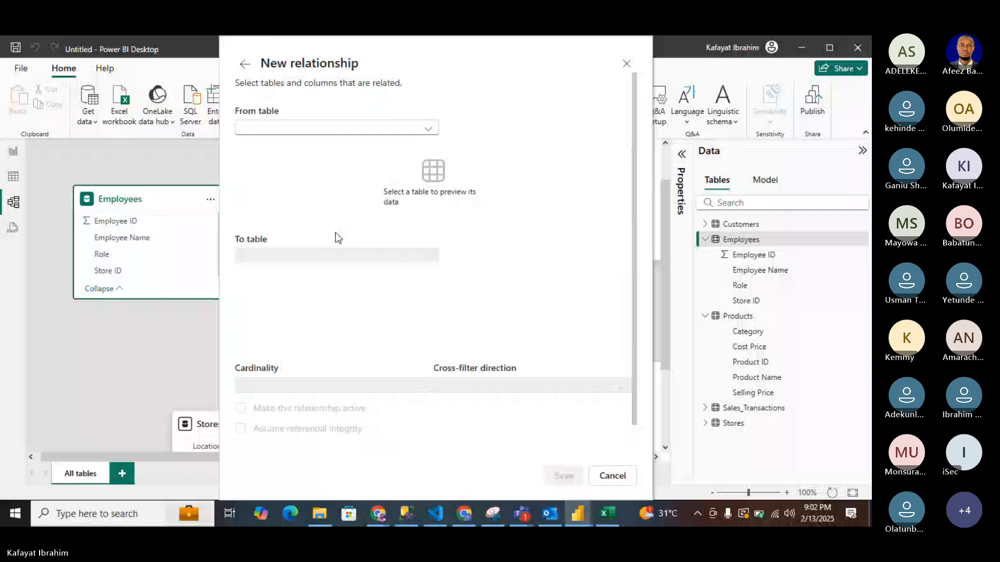
left_click(432, 130)
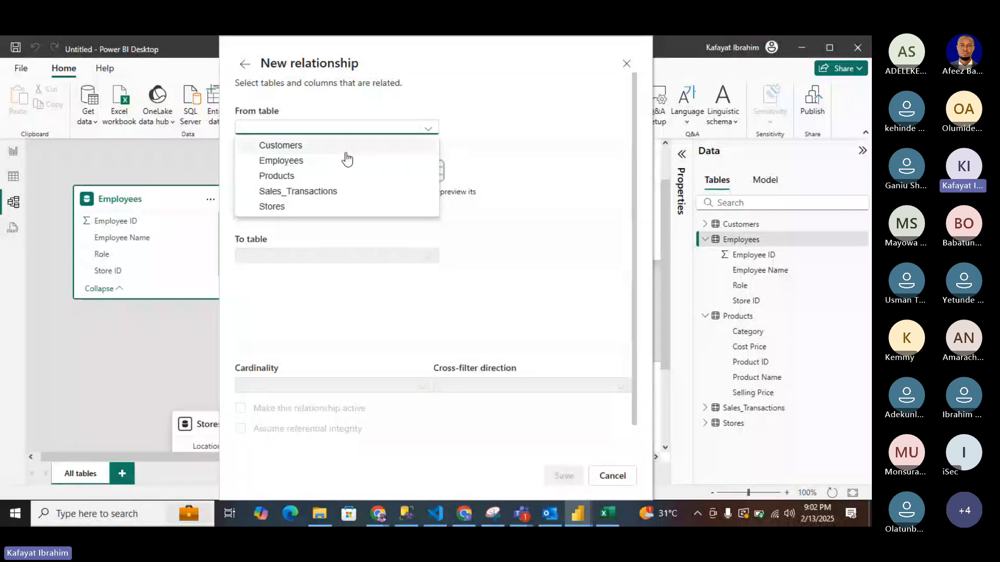
left_click(306, 163)
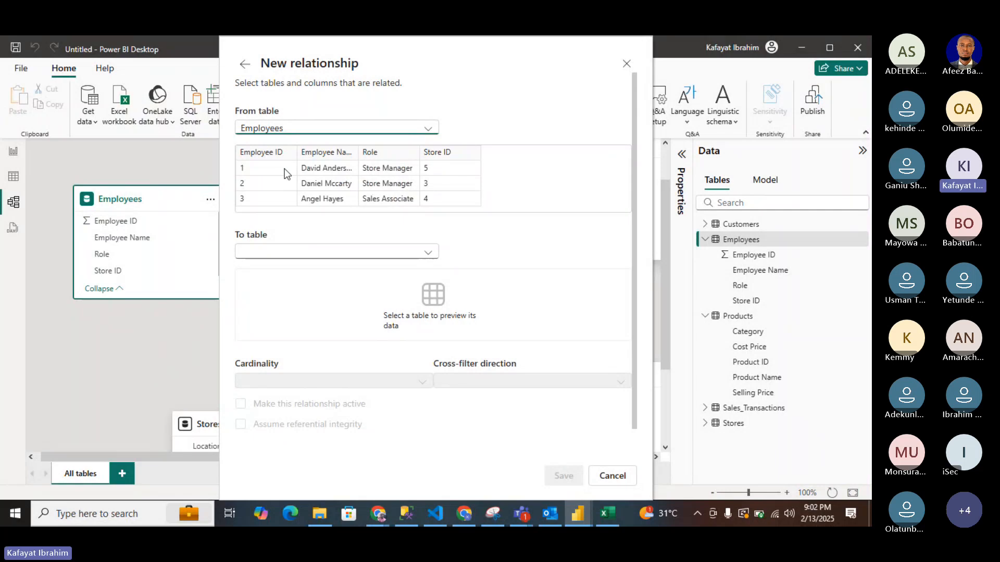
left_click(279, 152)
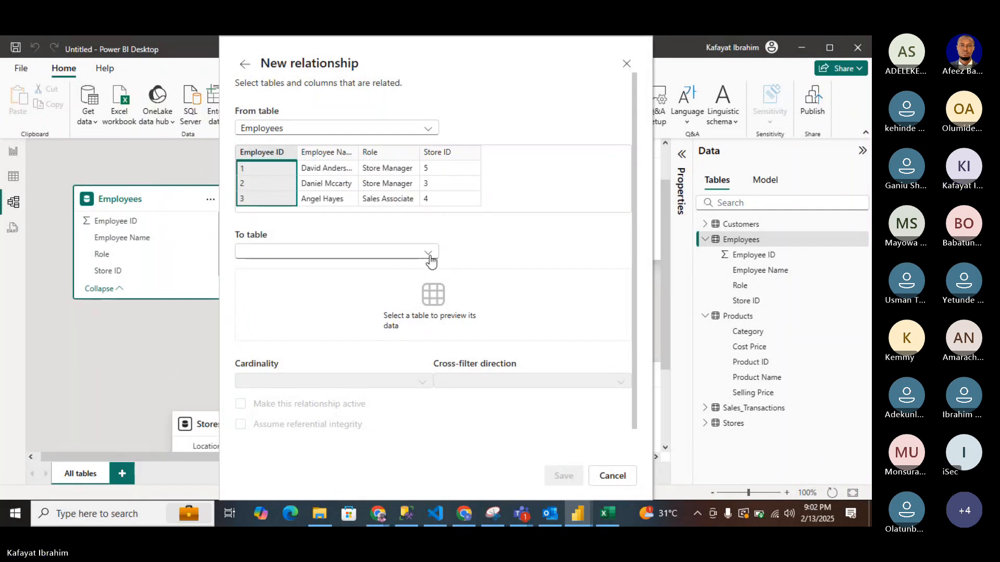
left_click(430, 255)
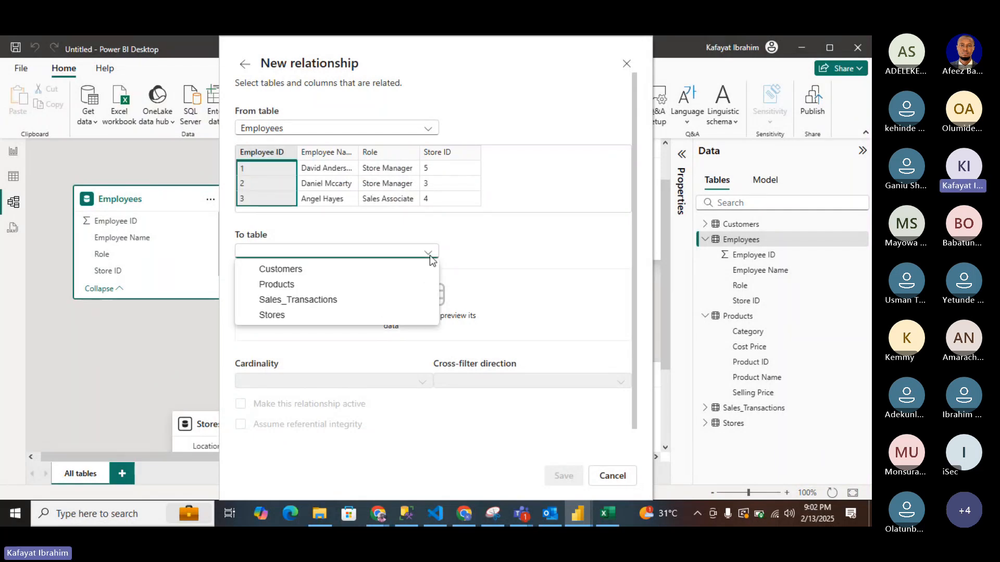
left_click(331, 299)
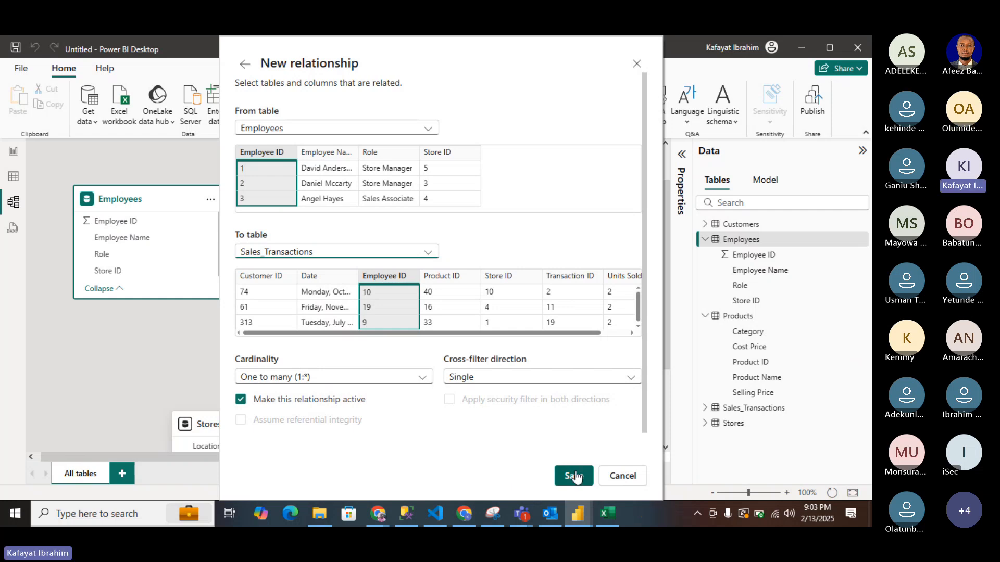
left_click(573, 476)
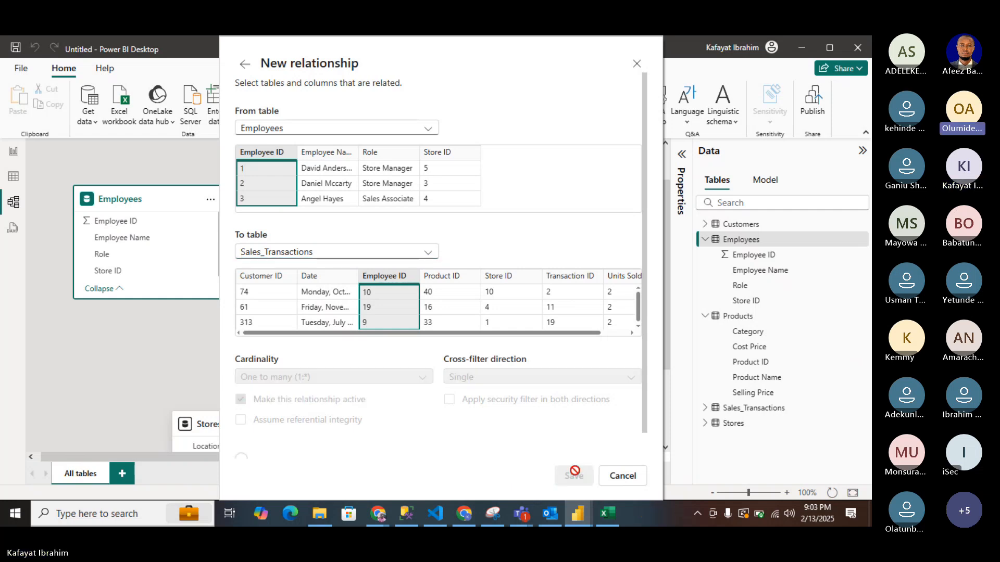
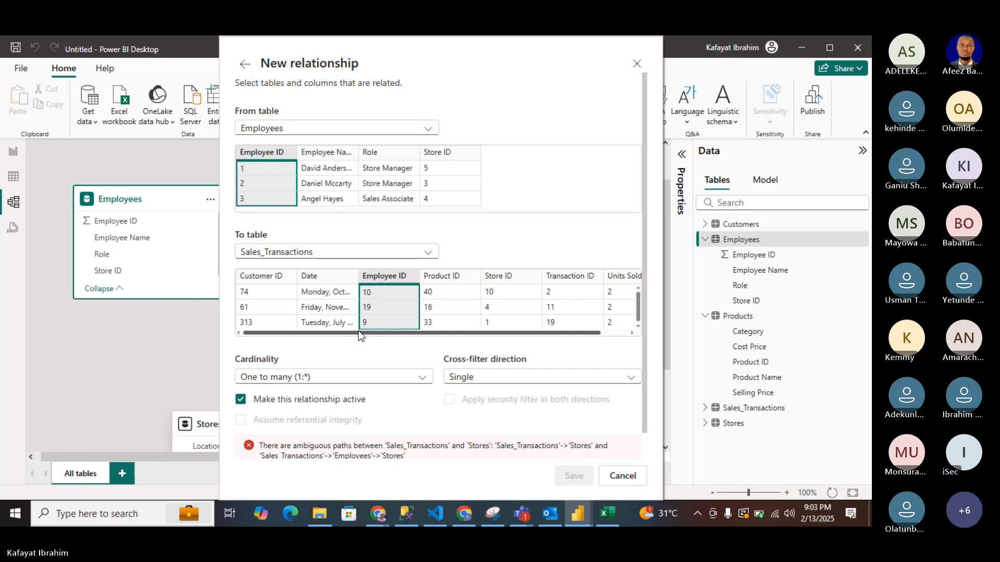
left_click_drag(358, 333, 254, 322)
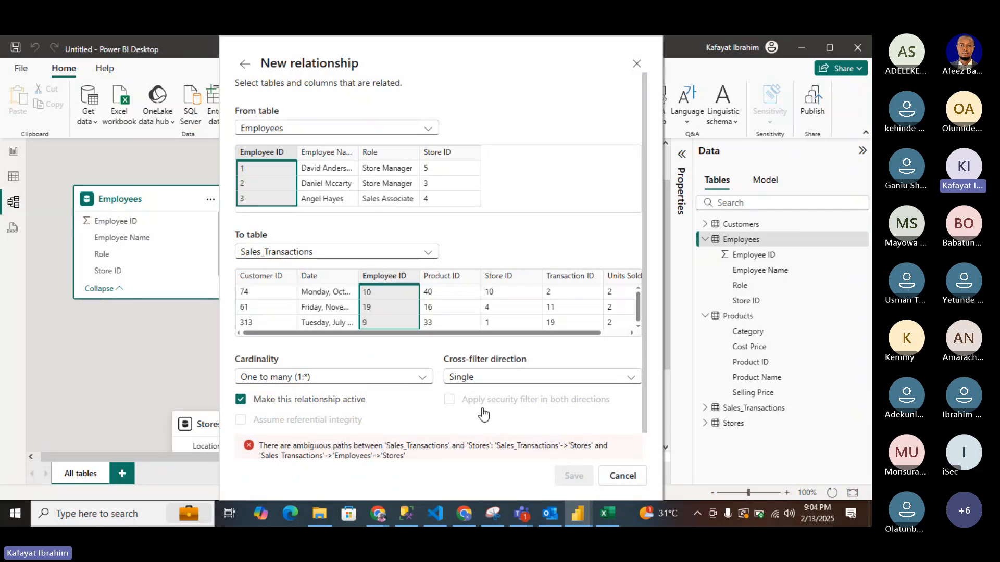
left_click(627, 477)
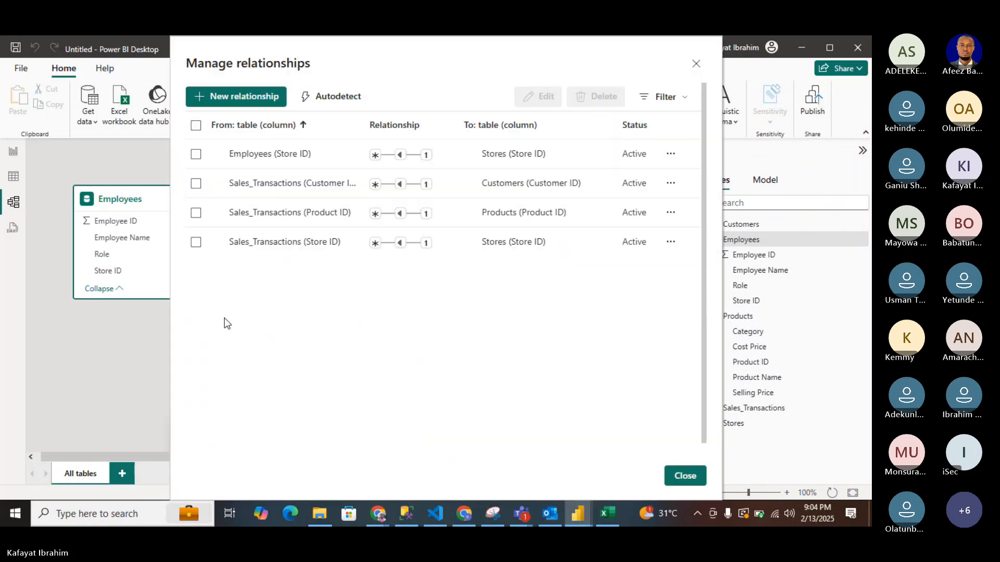
left_click(683, 475)
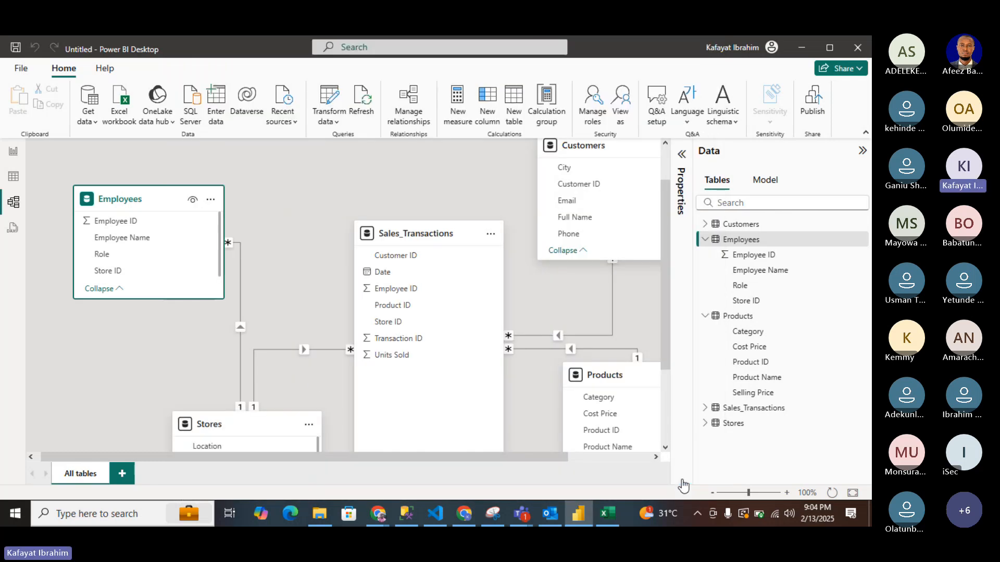
Examine the model diagram for the direct and indirect paths among Employees, Stores and Sales_Transactions.
scroll(313, 379, "down", 3)
scroll(314, 379, "up", 2)
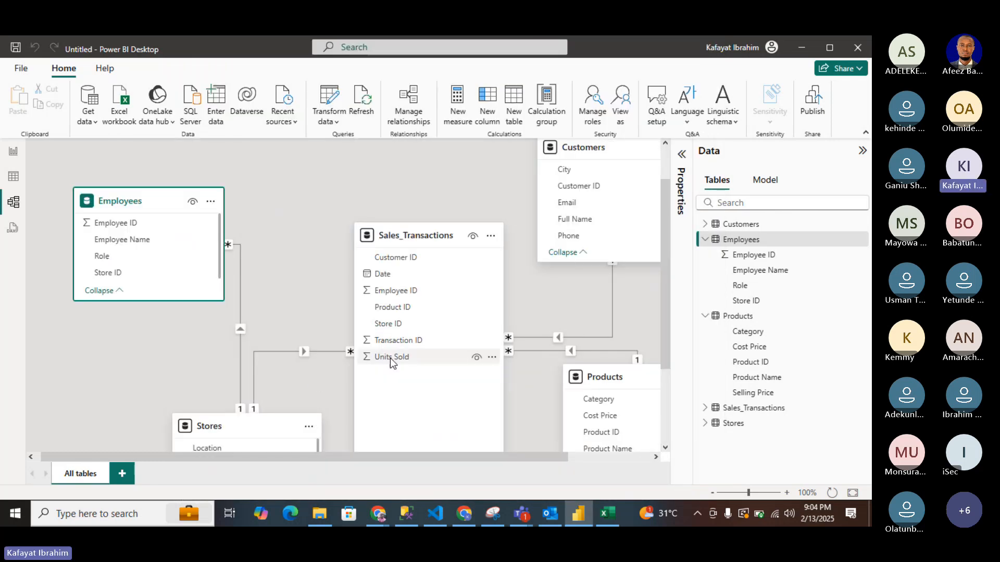
scroll(324, 376, "down", 2)
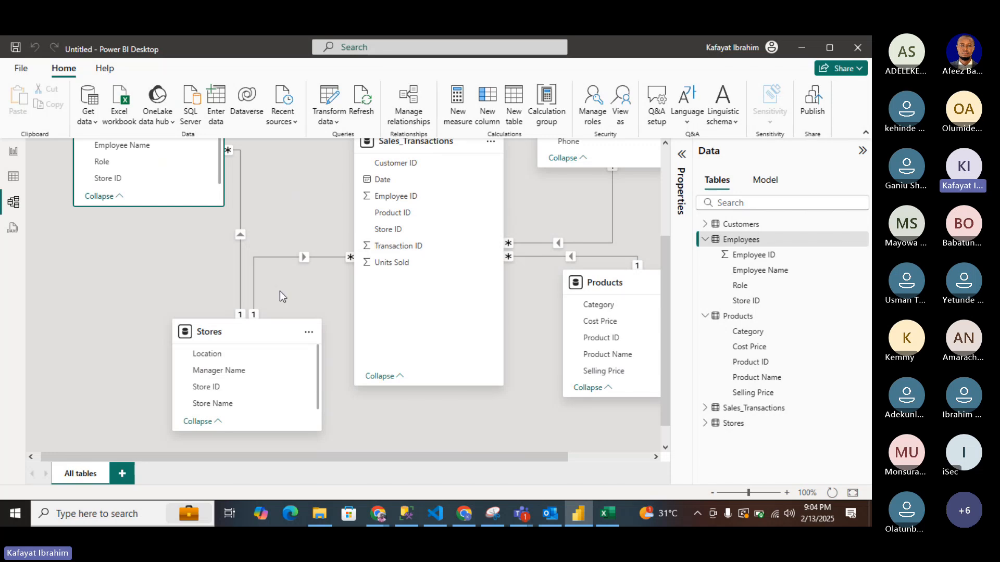
scroll(279, 292, "up", 2)
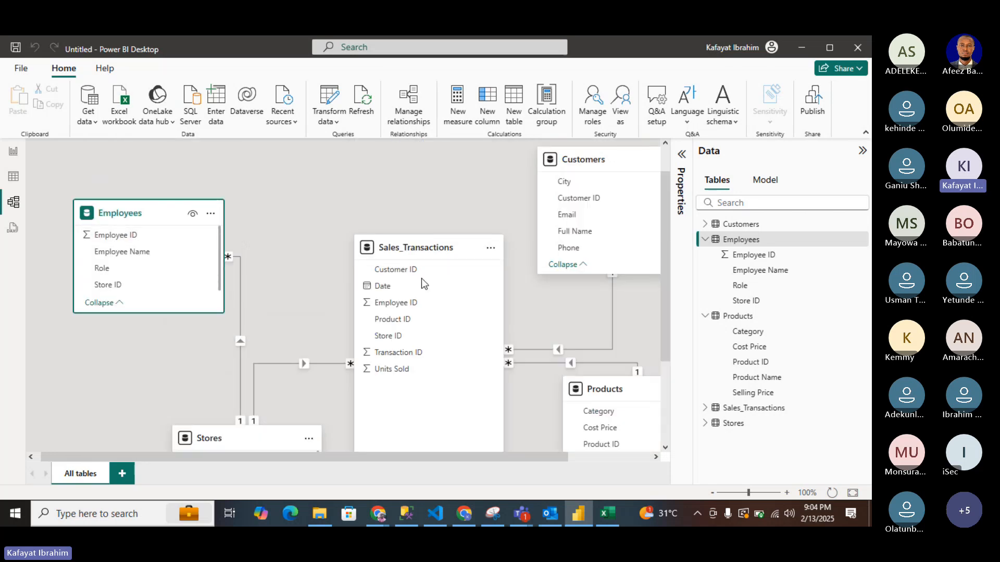
scroll(302, 388, "down", 1)
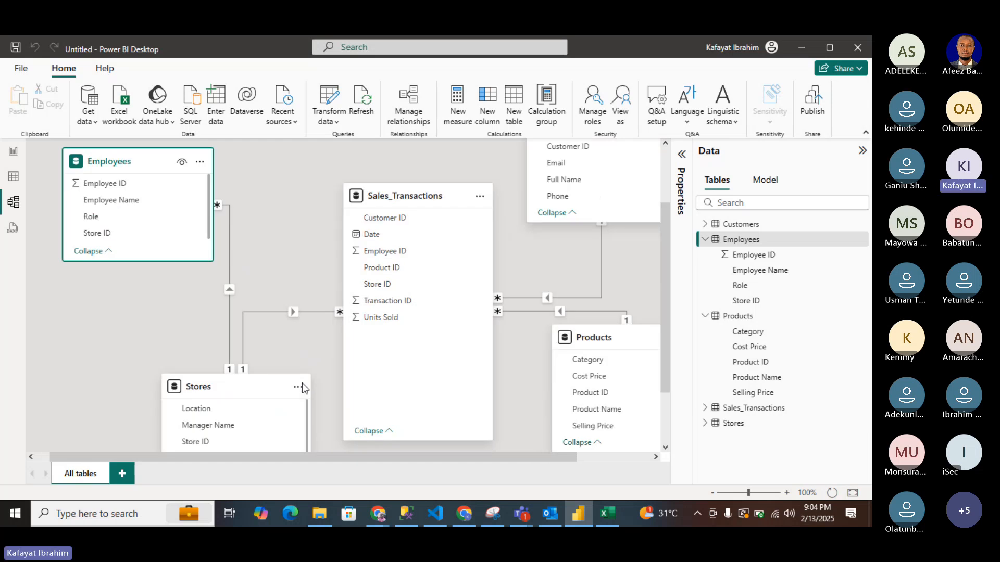
scroll(302, 385, "down", 1)
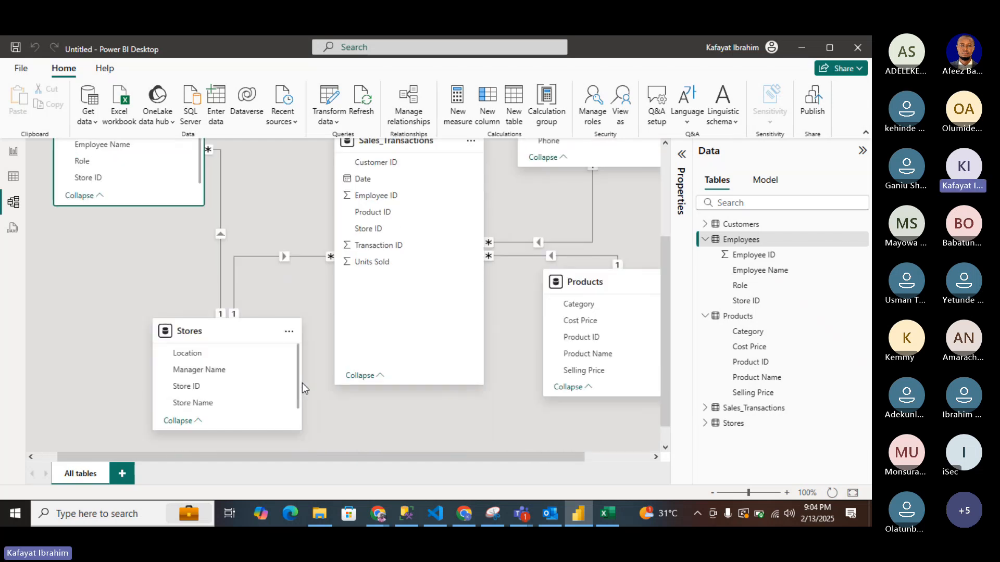
scroll(302, 383, "up", 1)
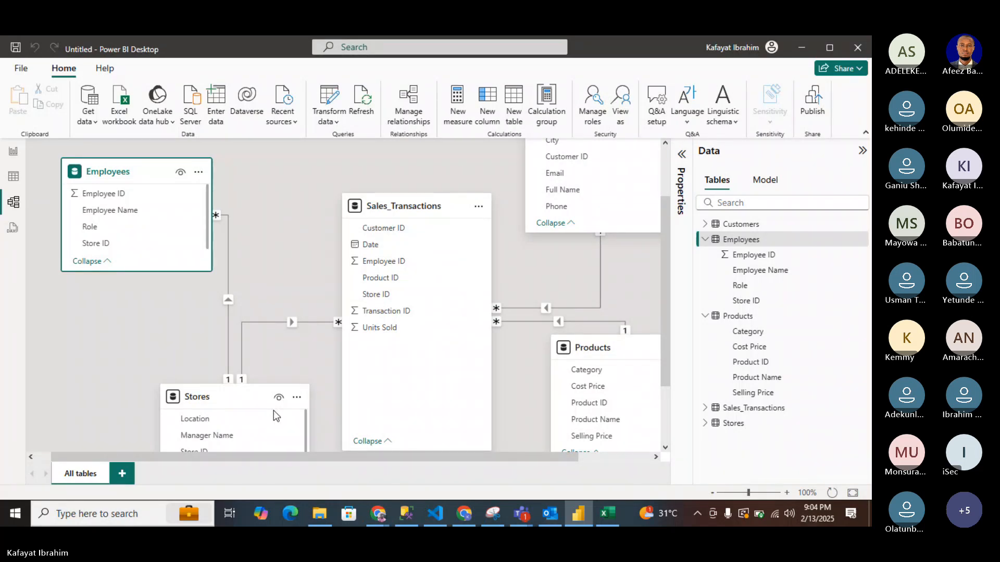
scroll(441, 357, "up", 3)
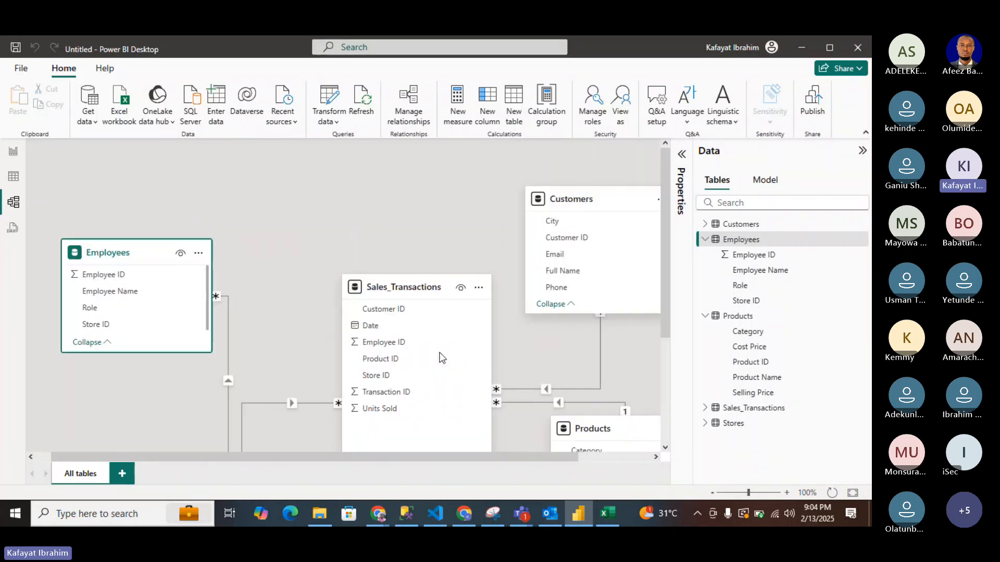
scroll(441, 358, "down", 3)
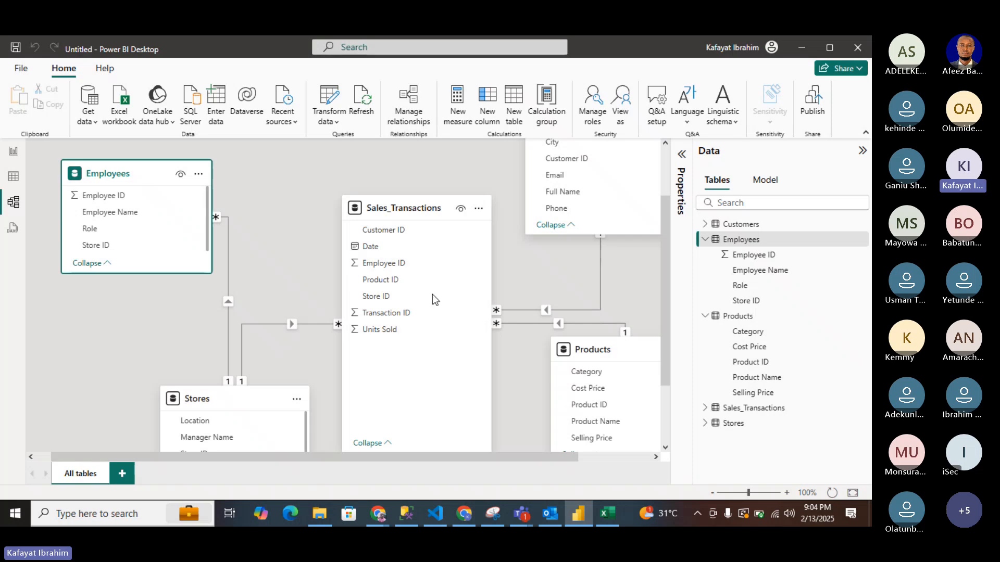
Set up a new relationship from the Employees table to Sales_Transactions, matched on Employee ID.
left_click(431, 211)
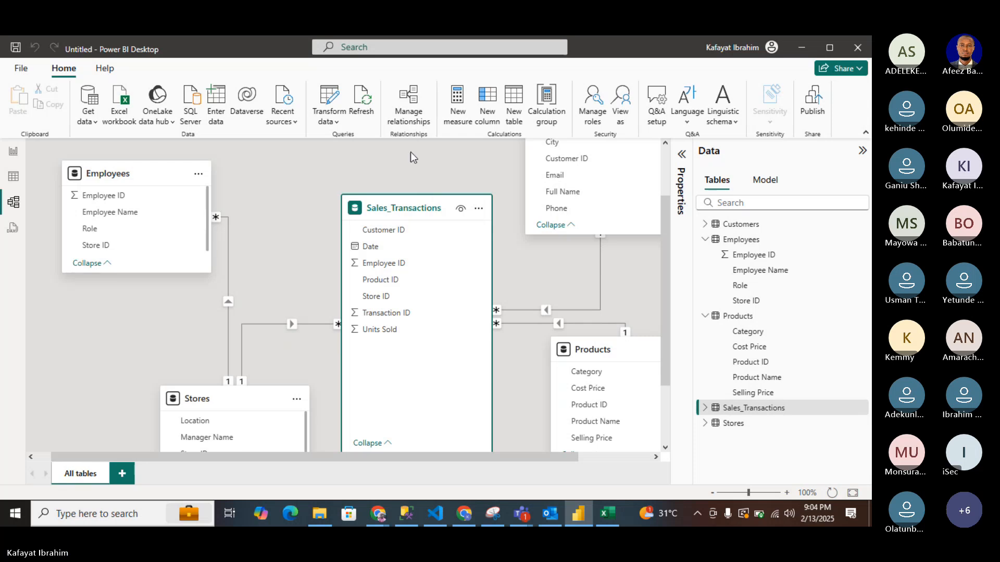
left_click(411, 116)
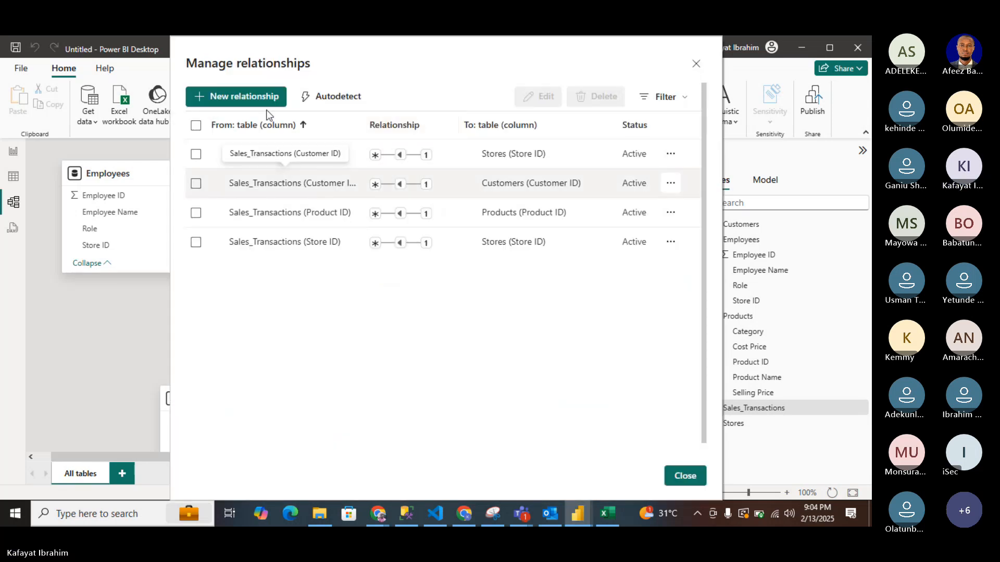
left_click(217, 99)
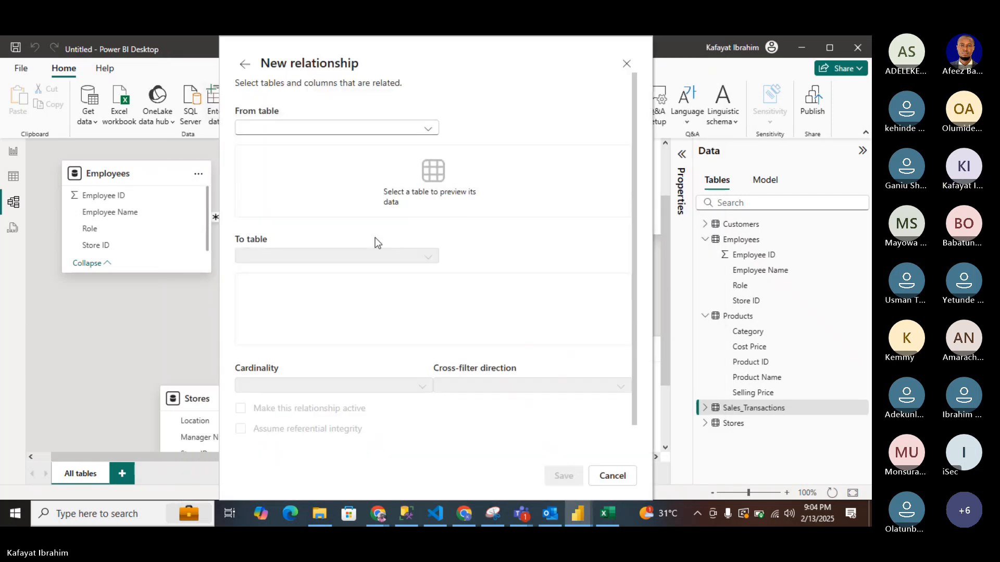
left_click(432, 133)
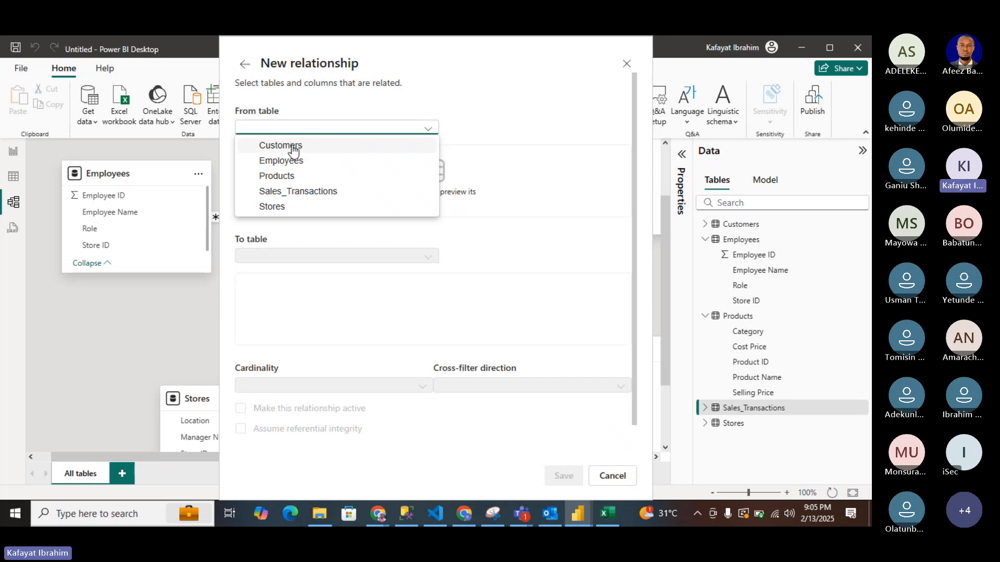
left_click(293, 165)
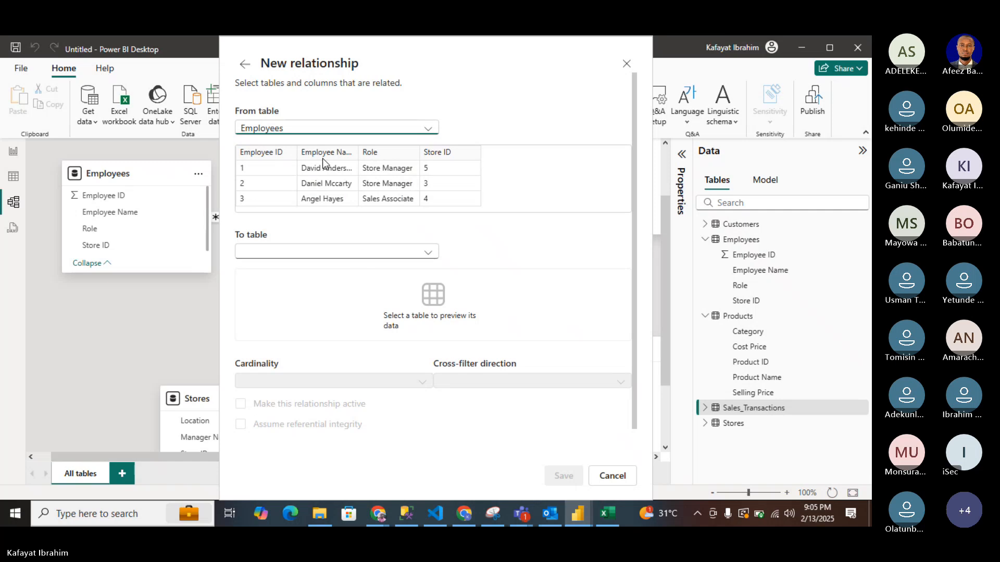
left_click(260, 152)
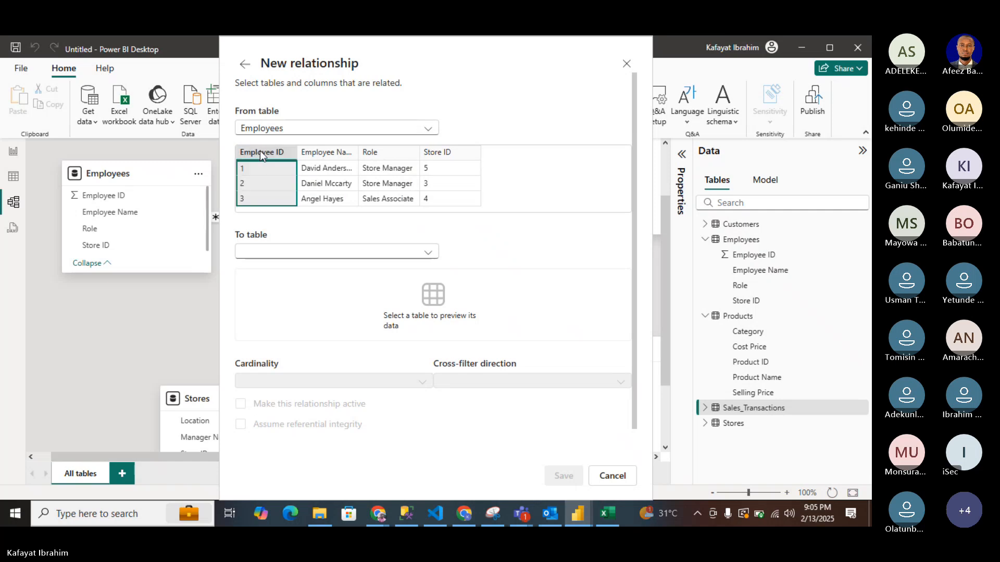
left_click(423, 252)
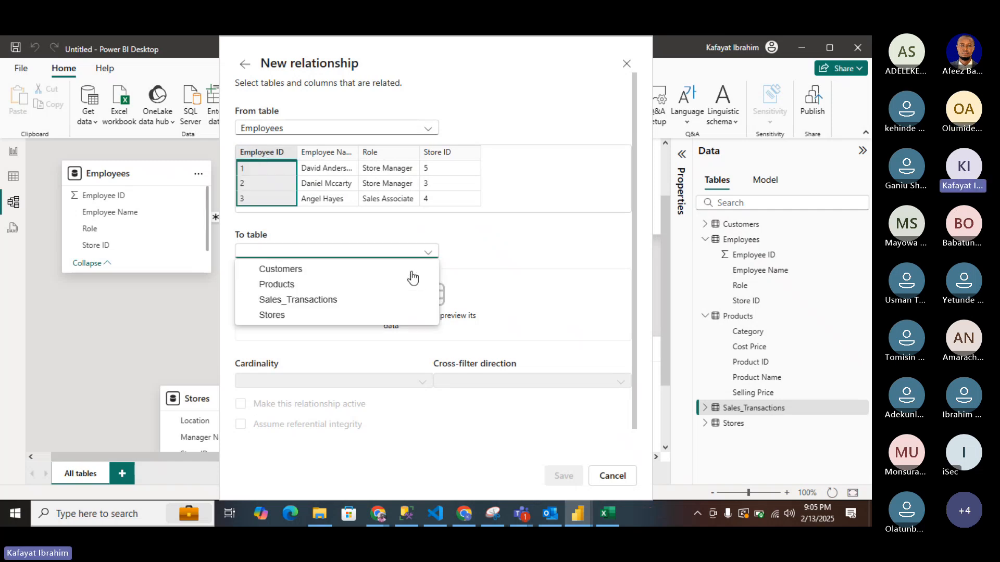
left_click(303, 300)
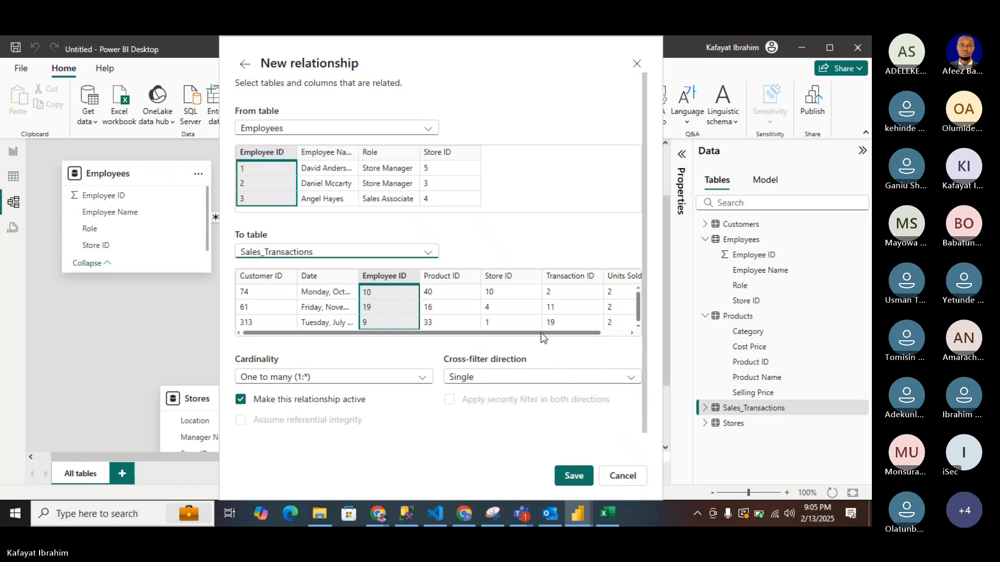
Try to save the relationship as active one-to-many with single cross-filter direction, then discard it and leave the relationship manager.
scroll(559, 327, "right", 1)
scroll(558, 327, "left", 1)
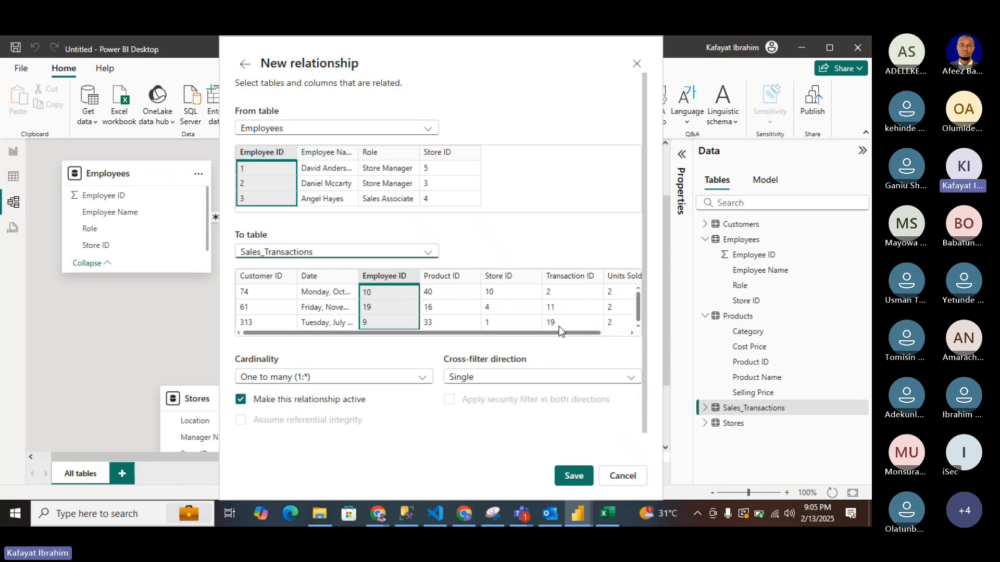
left_click(422, 379)
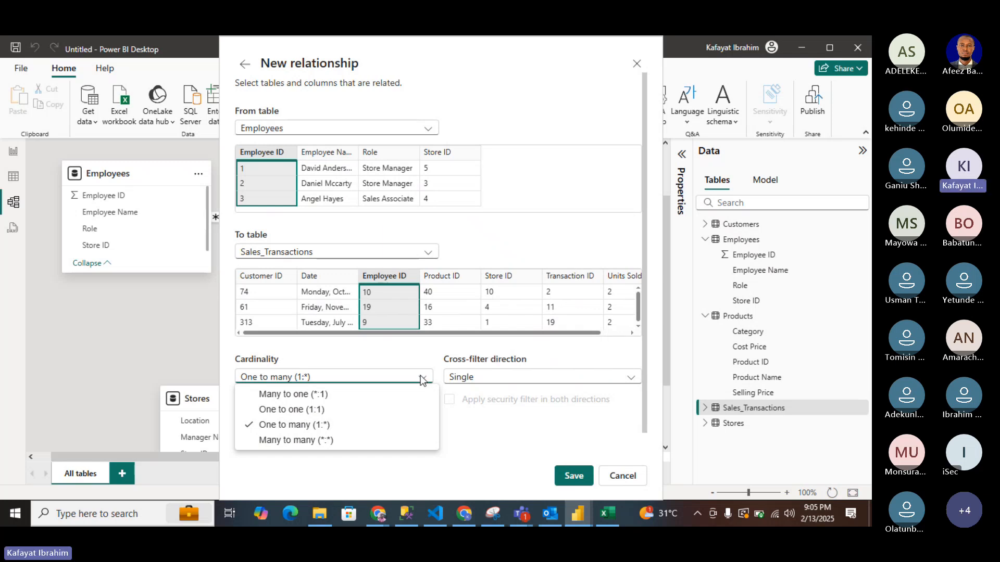
left_click(568, 480)
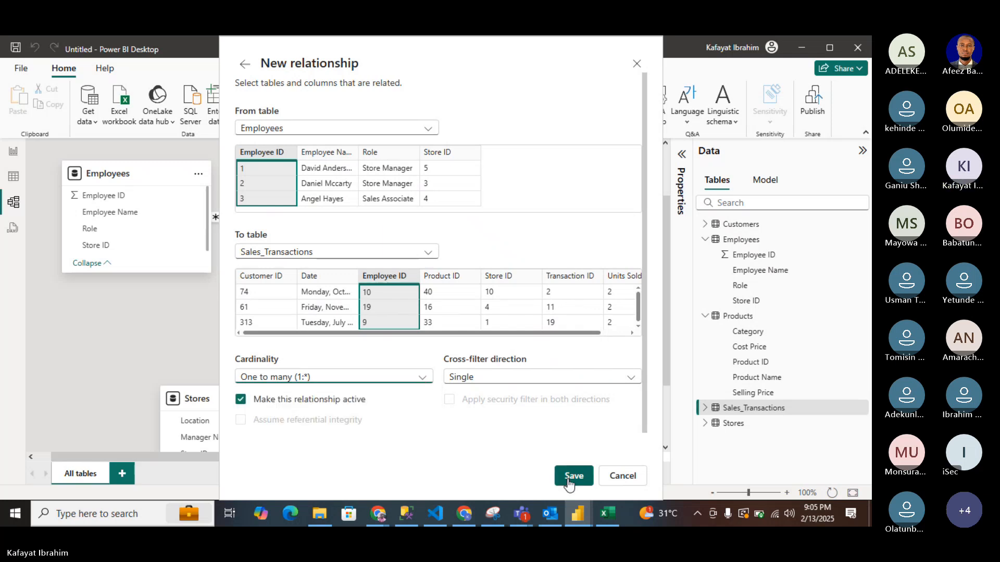
left_click(573, 480)
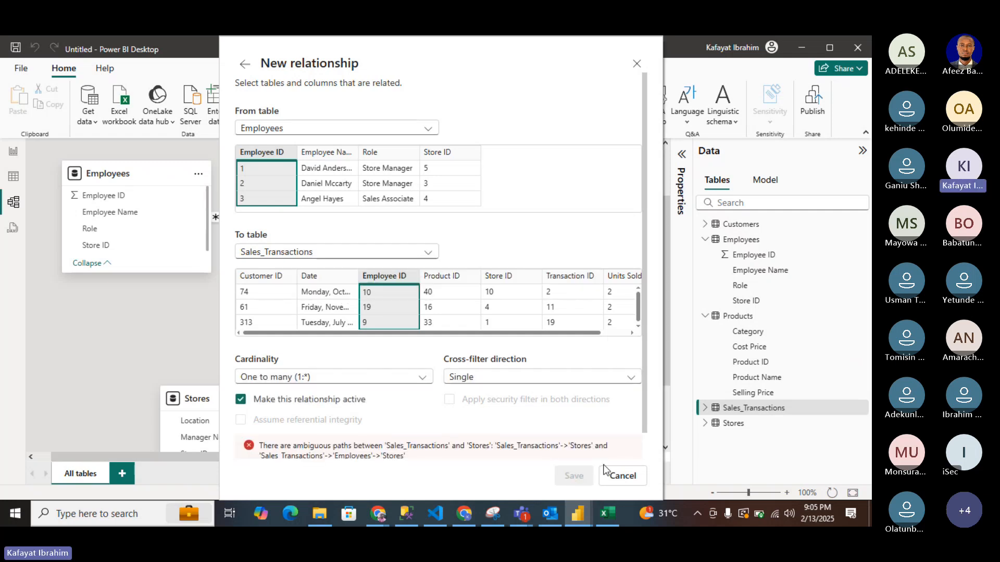
left_click(634, 484)
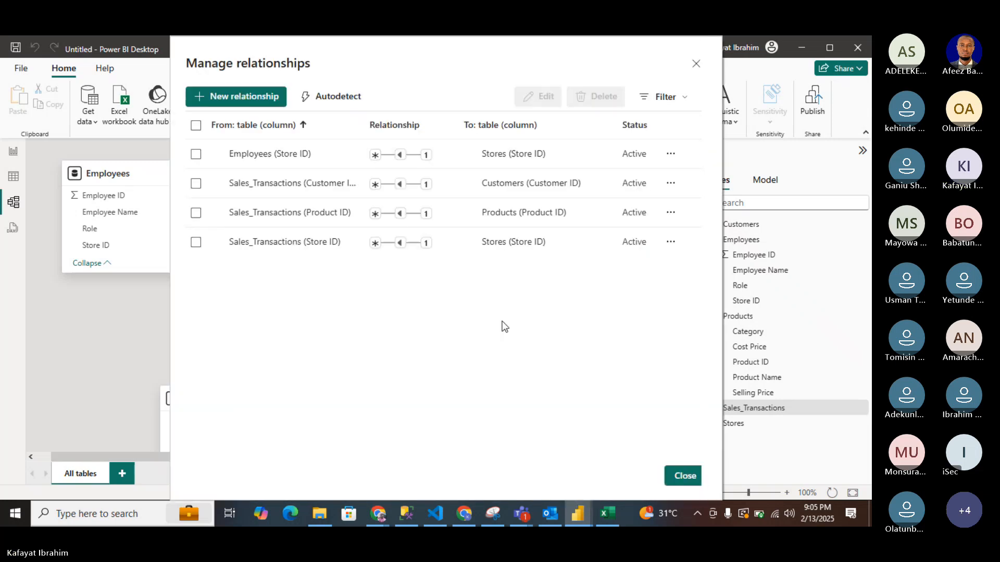
left_click(693, 68)
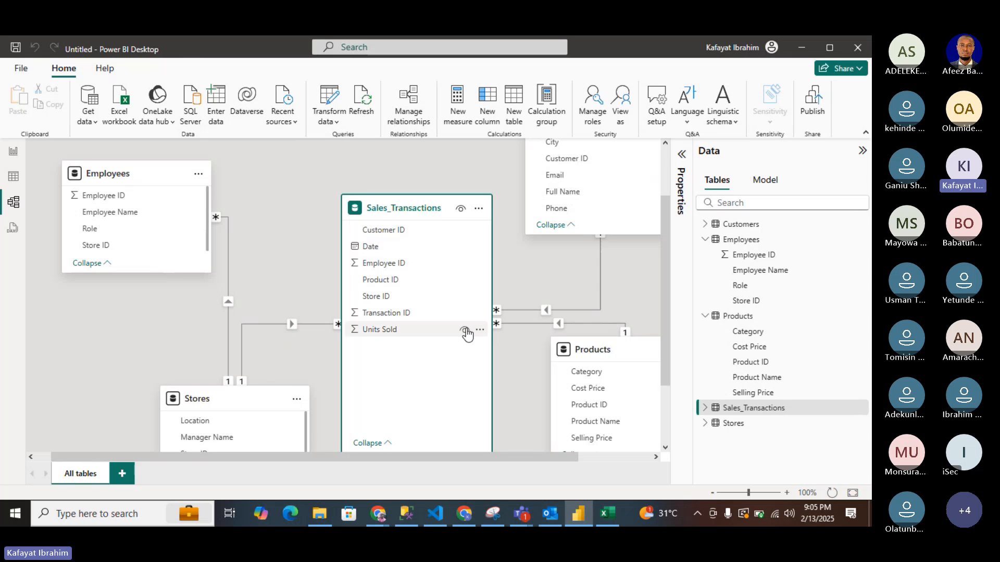
Examine the model diagram for how Employees, Stores, Sales_Transactions, Customers and Products are linked.
scroll(465, 329, "down", 3)
scroll(466, 329, "up", 2)
scroll(467, 329, "left", 1)
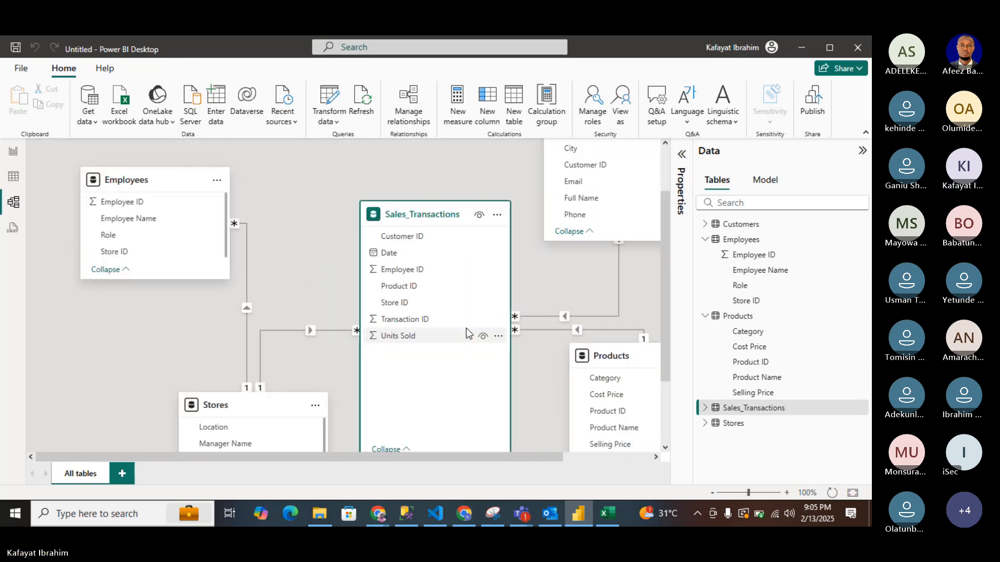
scroll(468, 333, "down", 1)
scroll(469, 333, "right", 1)
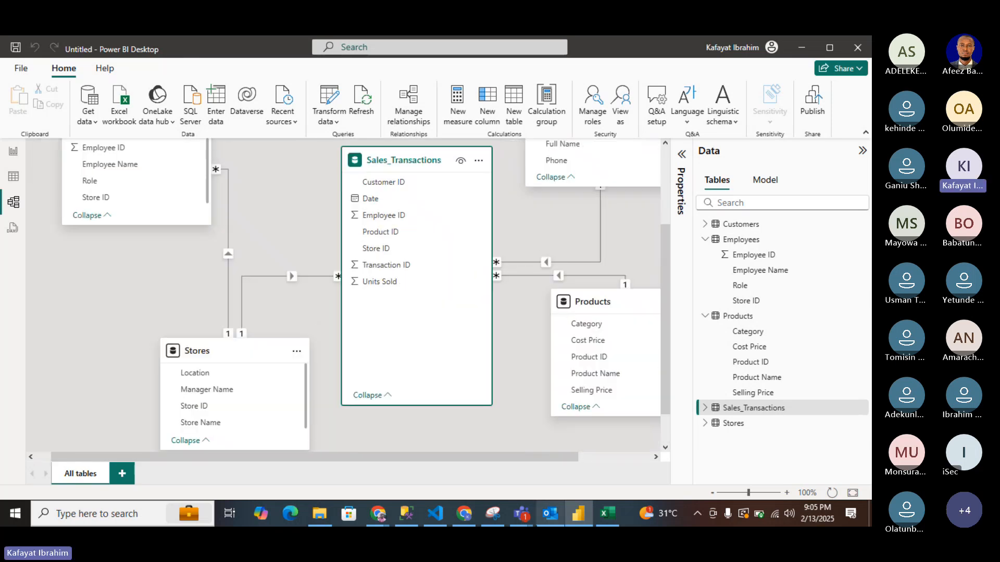
left_click(577, 515)
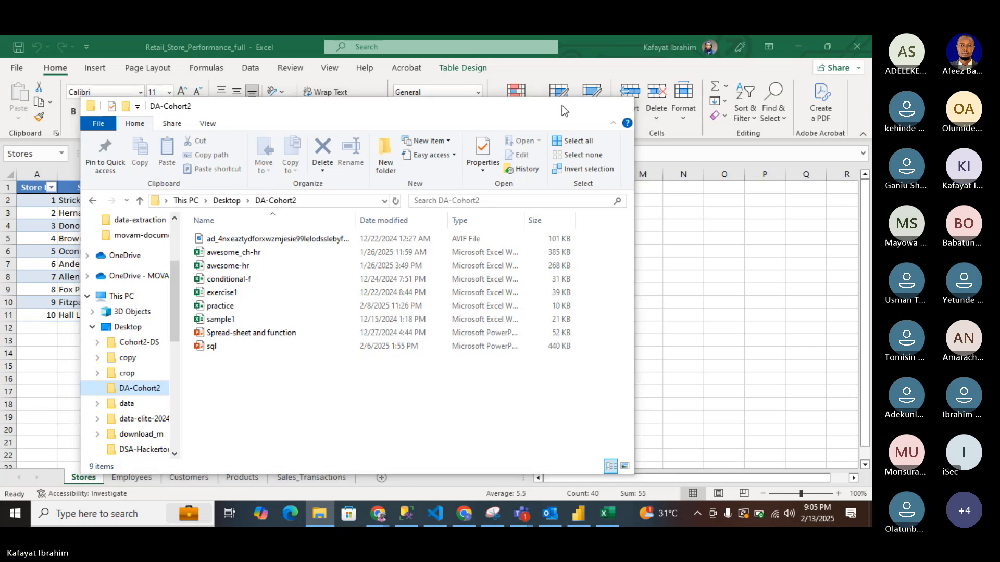
left_click(562, 105)
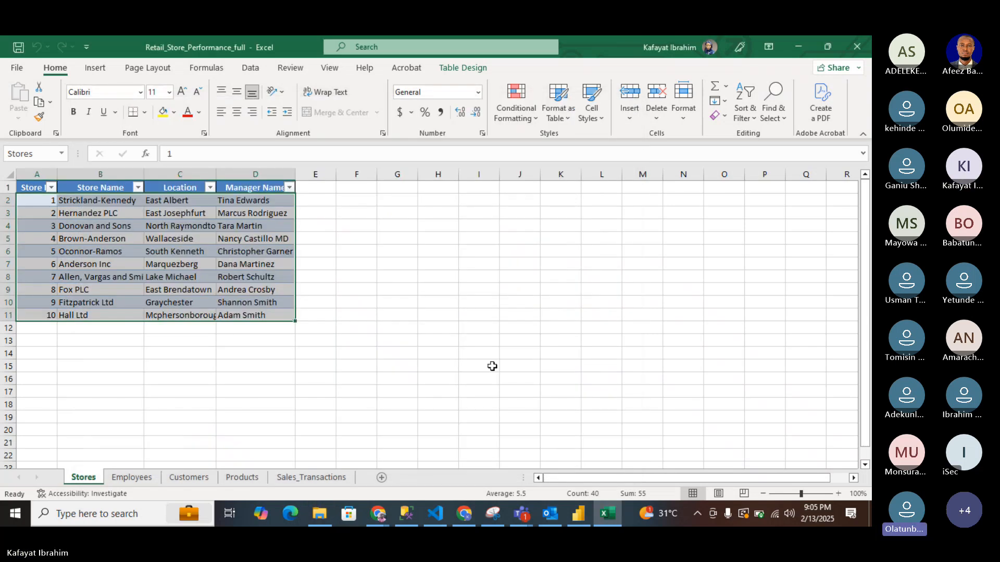
left_click(580, 512)
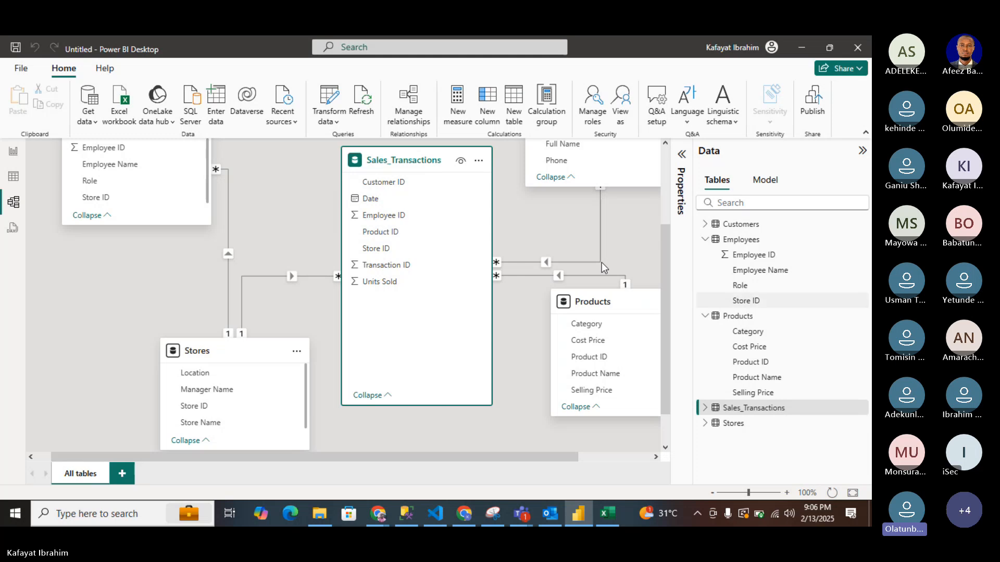
scroll(495, 235, "up", 3)
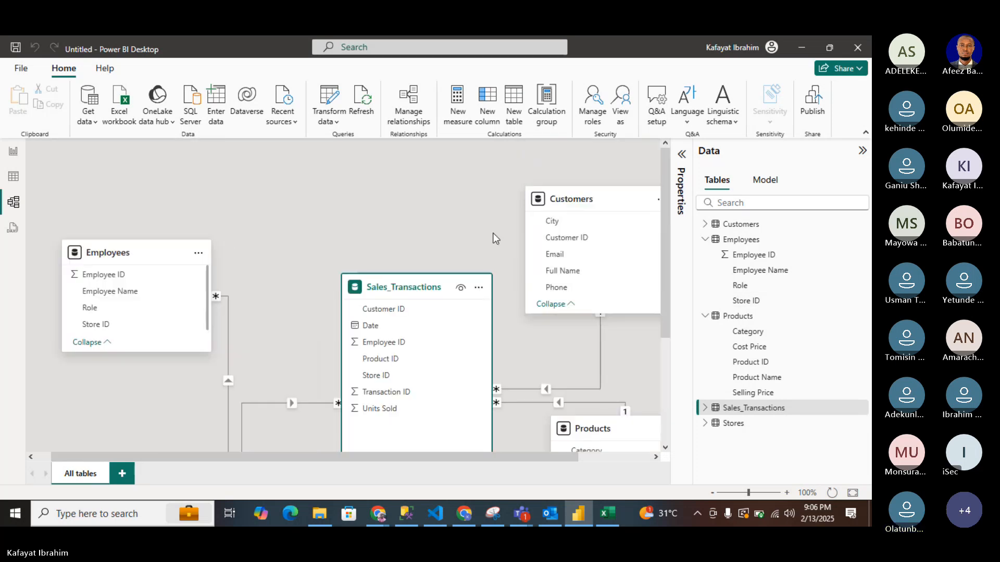
scroll(493, 232, "right", 2)
scroll(492, 233, "left", 3)
scroll(493, 233, "right", 1)
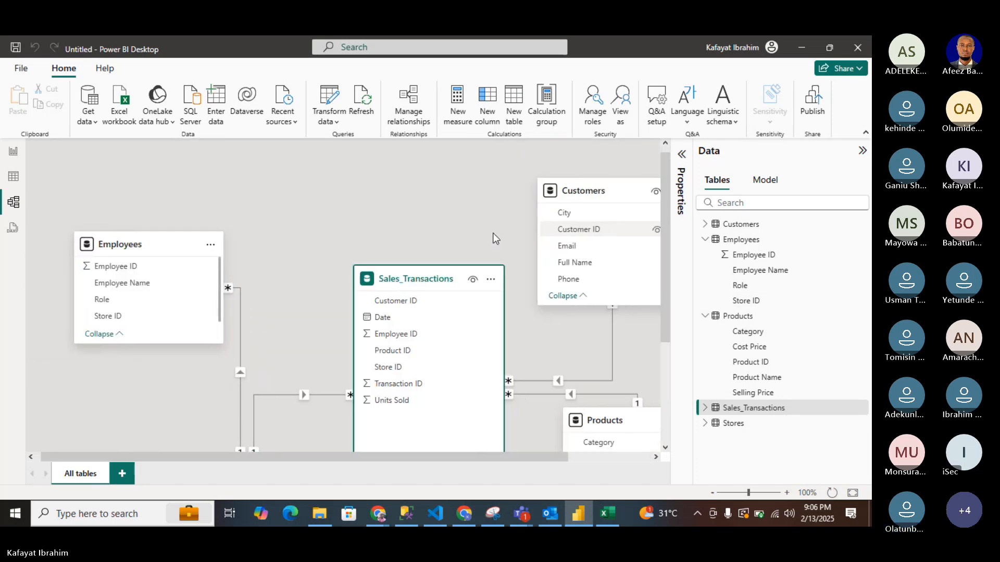
scroll(493, 233, "down", 3)
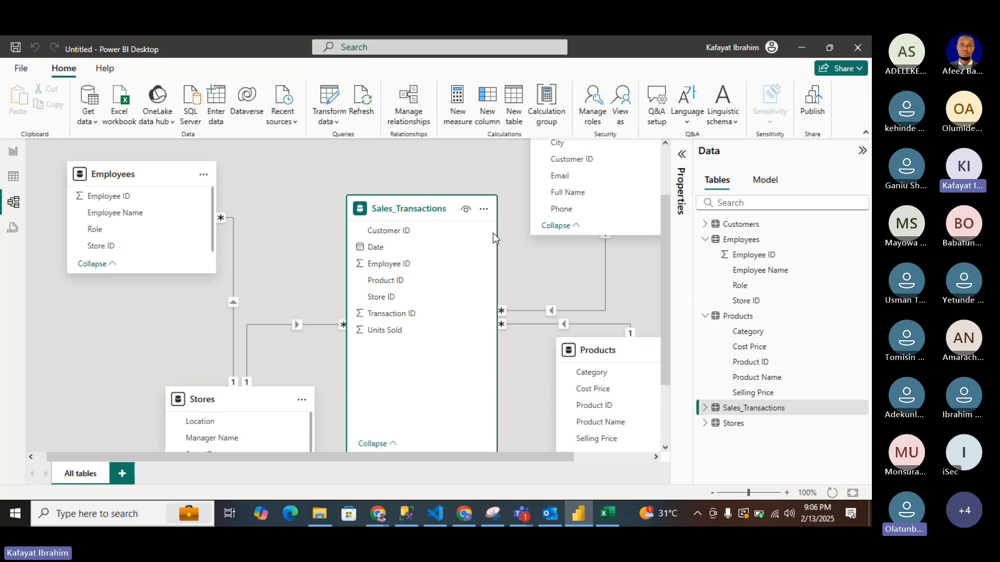
scroll(493, 232, "down", 1)
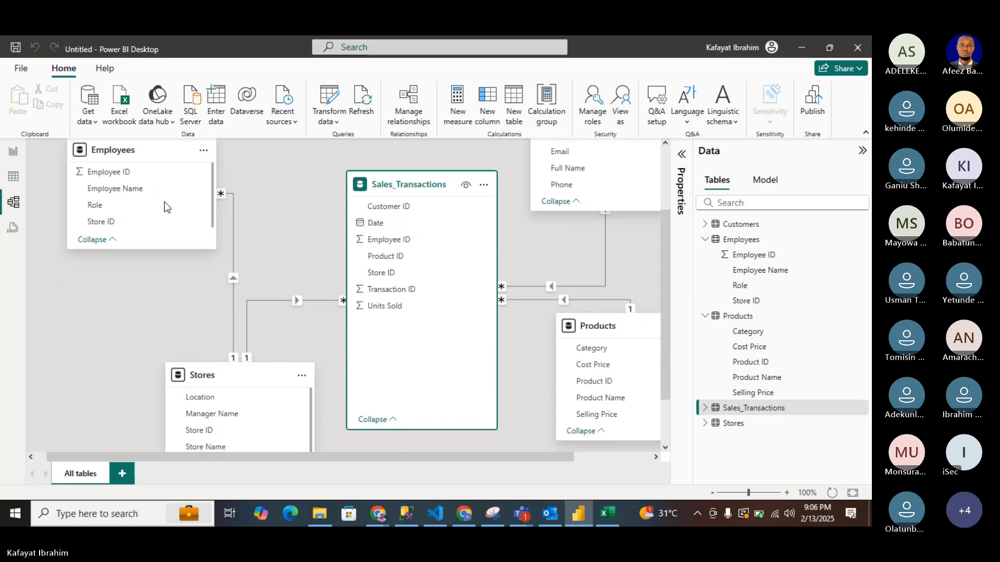
Return to the report and create a new measure in the Sales_Transactions table.
left_click(14, 156)
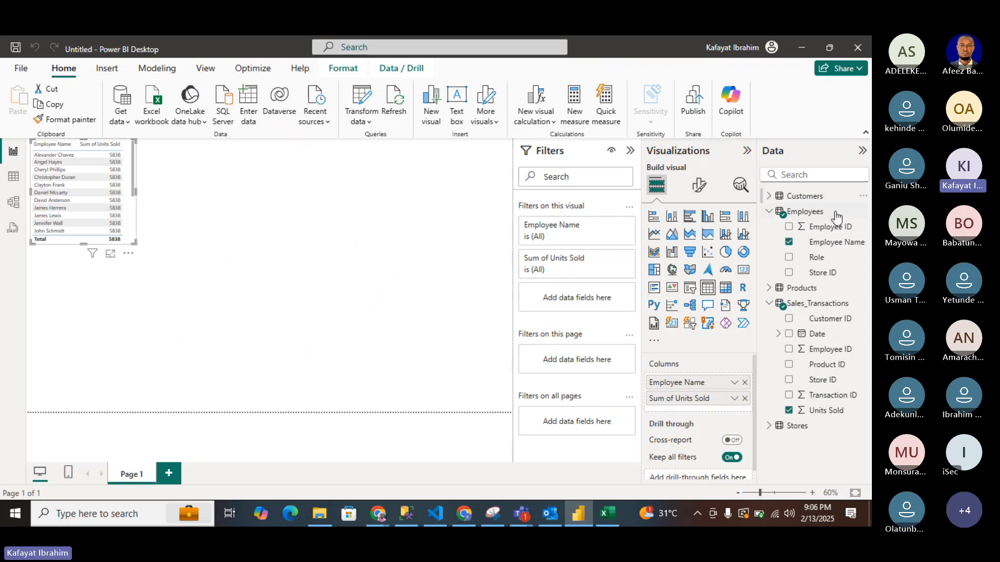
right_click(824, 308)
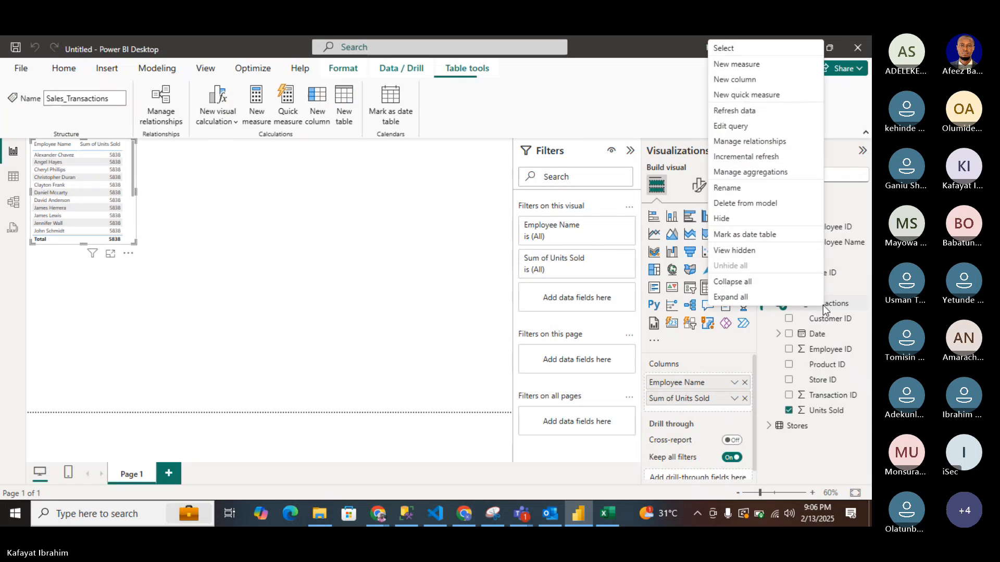
left_click(736, 66)
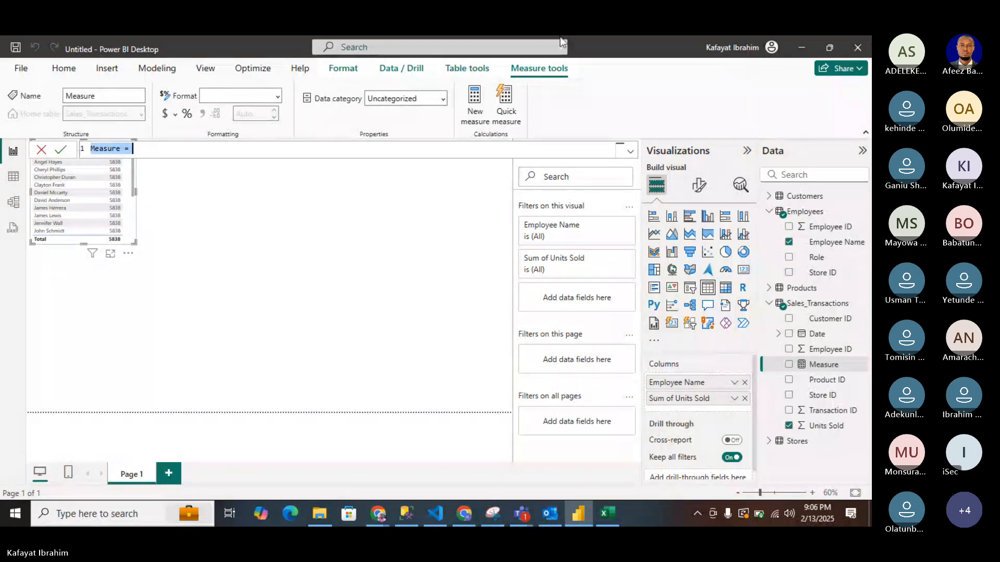
Replace the default name in the measure's formula with Unit_sold_by_em, keeping the equals sign after it.
left_click(124, 150)
key("BackSpace")
key("BackSpace")
key("BackSpace")
key("BackSpace")
key("BackSpace")
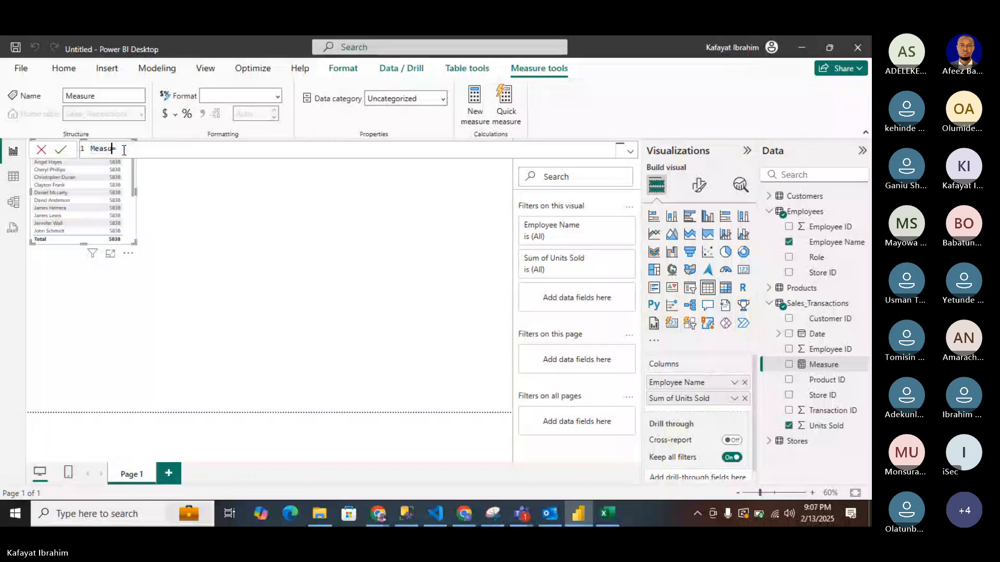
type("=")
key("BackSpace")
key("BackSpace")
key("BackSpace")
type("Sa")
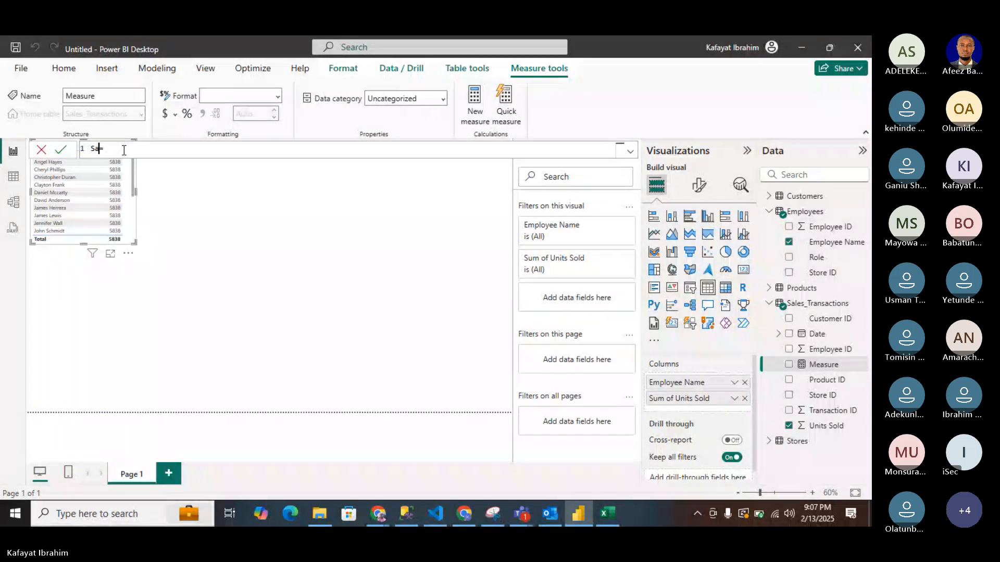
type("les")
key("BackSpace")
key("BackSpace")
key("BackSpace")
key("BackSpace")
key("BackSpace")
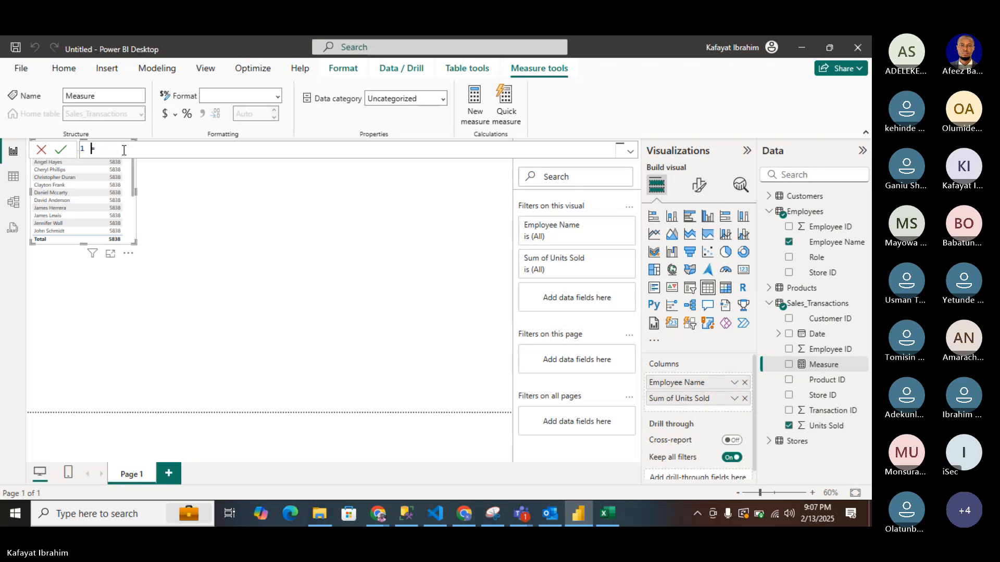
type("Unit_sold=")
double_click(124, 150)
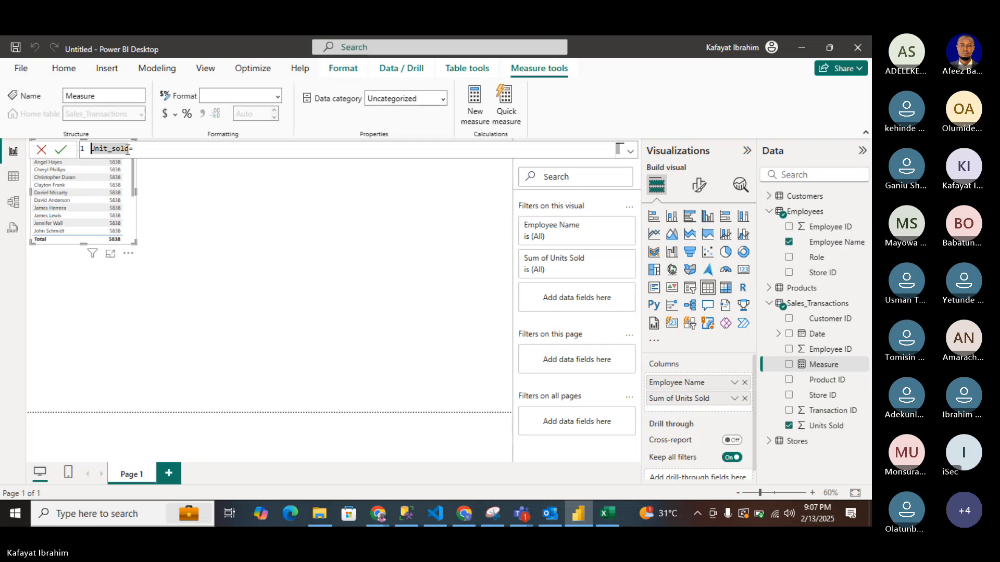
left_click(128, 150)
type("_by")
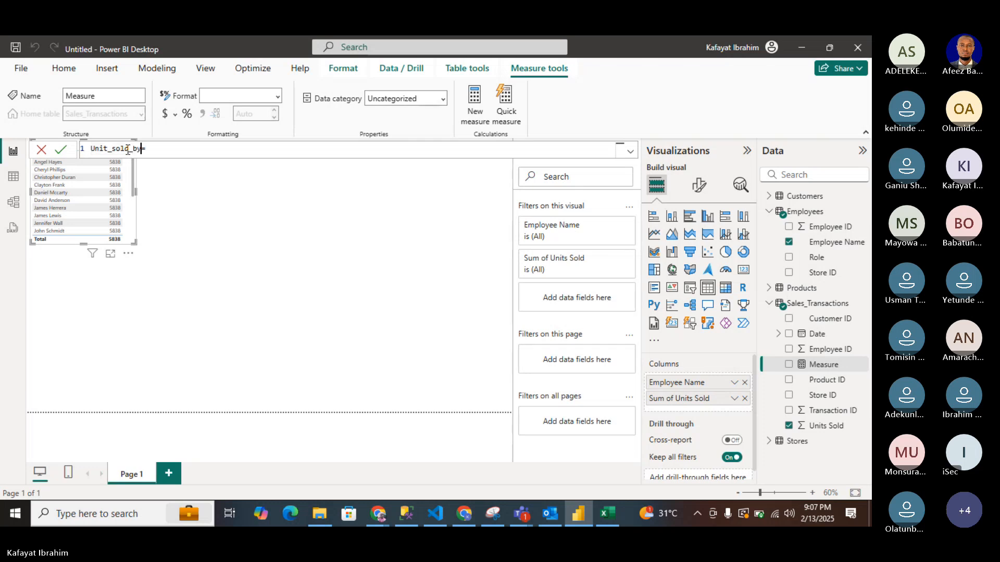
type("_em")
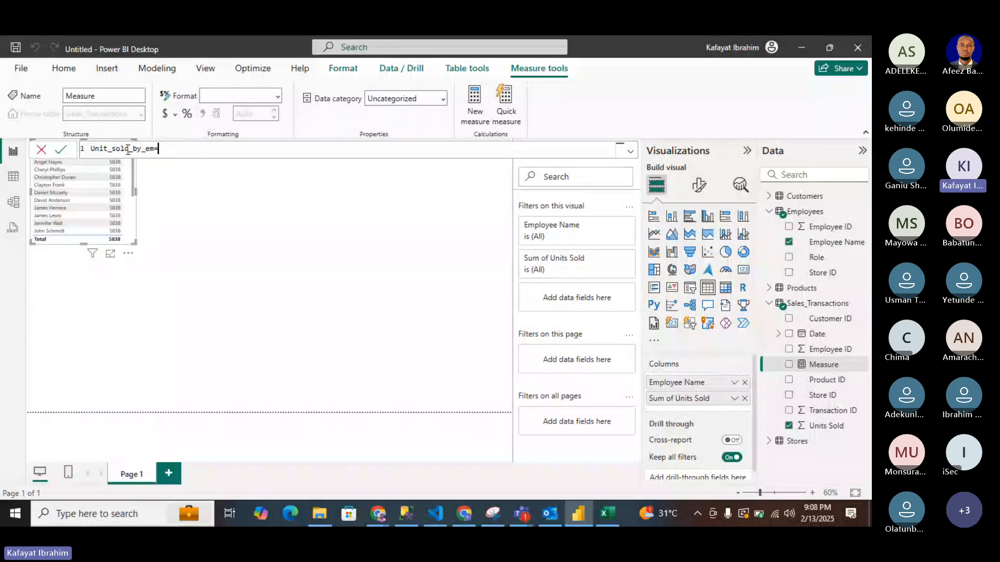
Add an empty CALCULATE function to the Unit_sold_by_em formula and commit the measure.
type("CA")
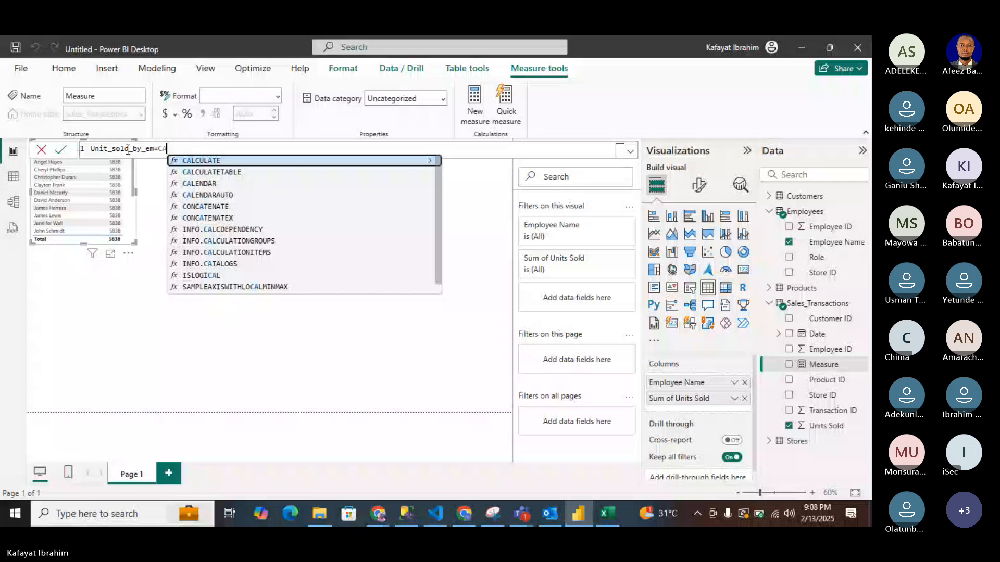
key("Tab")
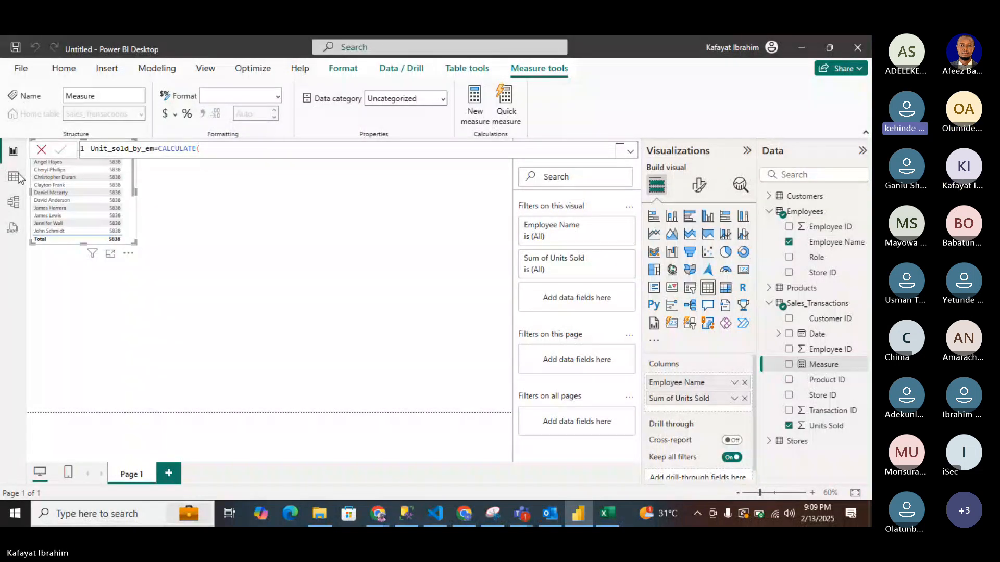
left_click(214, 149)
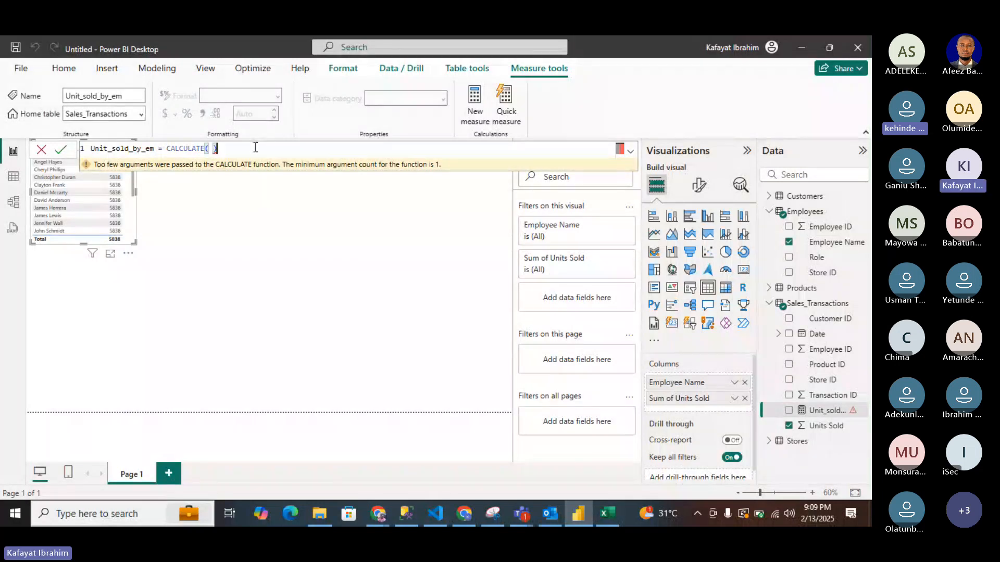
left_click_drag(255, 147, 81, 159)
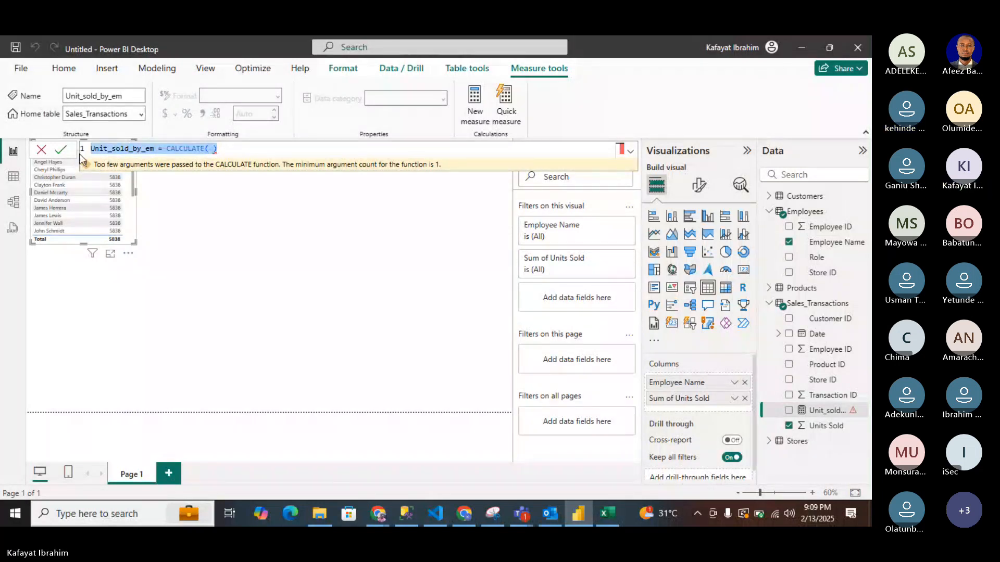
key("BackSpace")
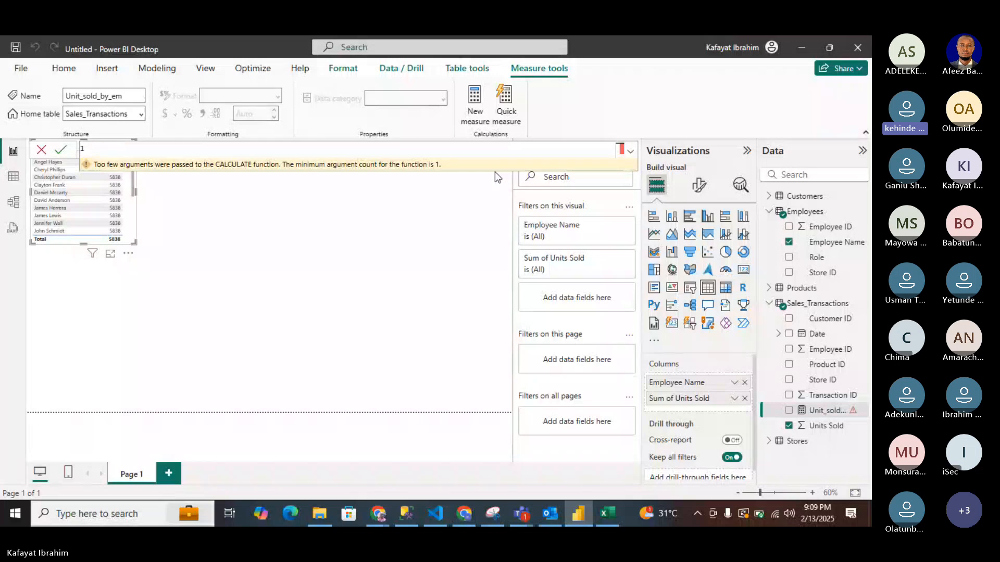
left_click(44, 155)
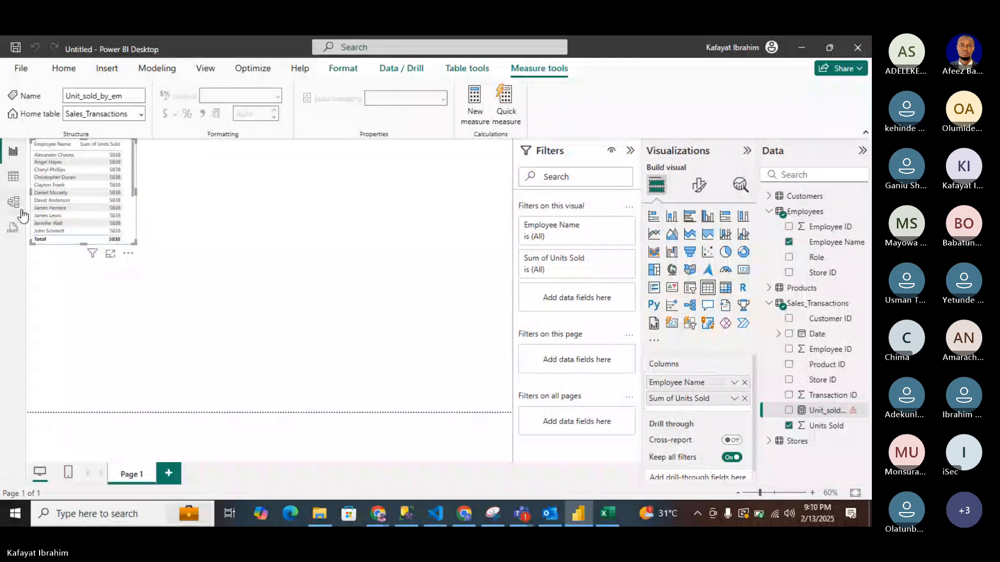
Delete the relationship between the Employees and Stores tables in the model diagram.
left_click(13, 177)
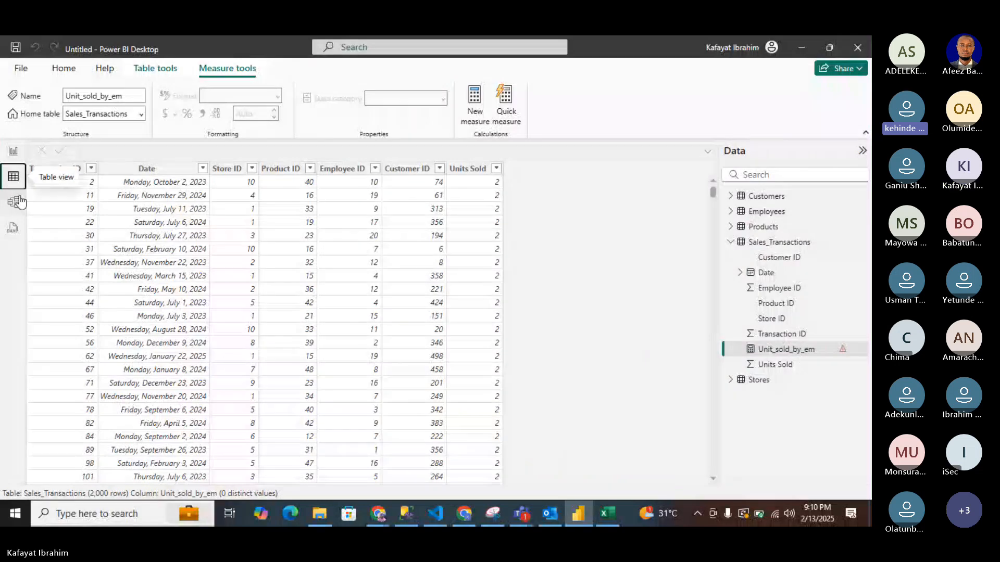
left_click(14, 201)
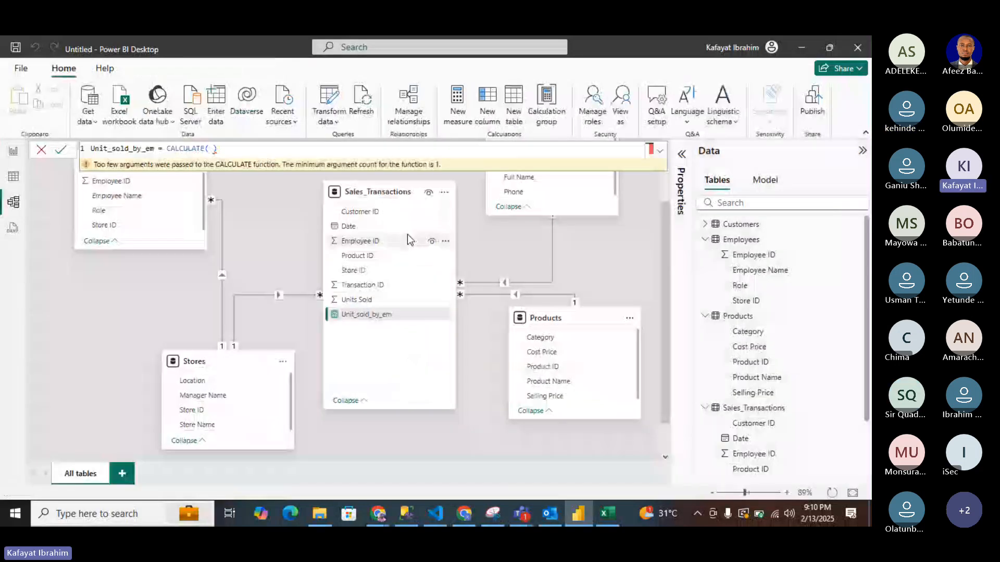
scroll(365, 196, "up", 3)
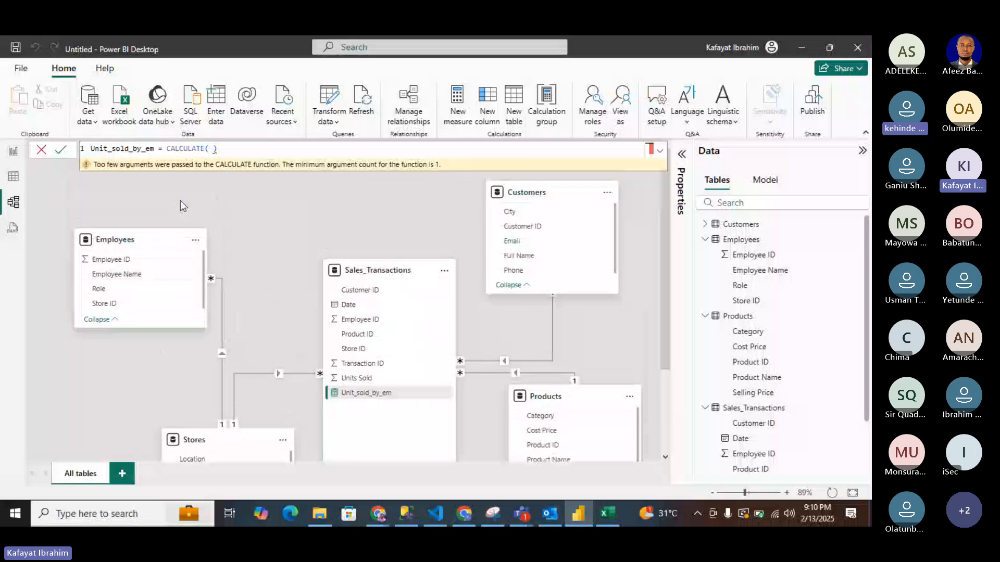
right_click(215, 278)
left_click(227, 286)
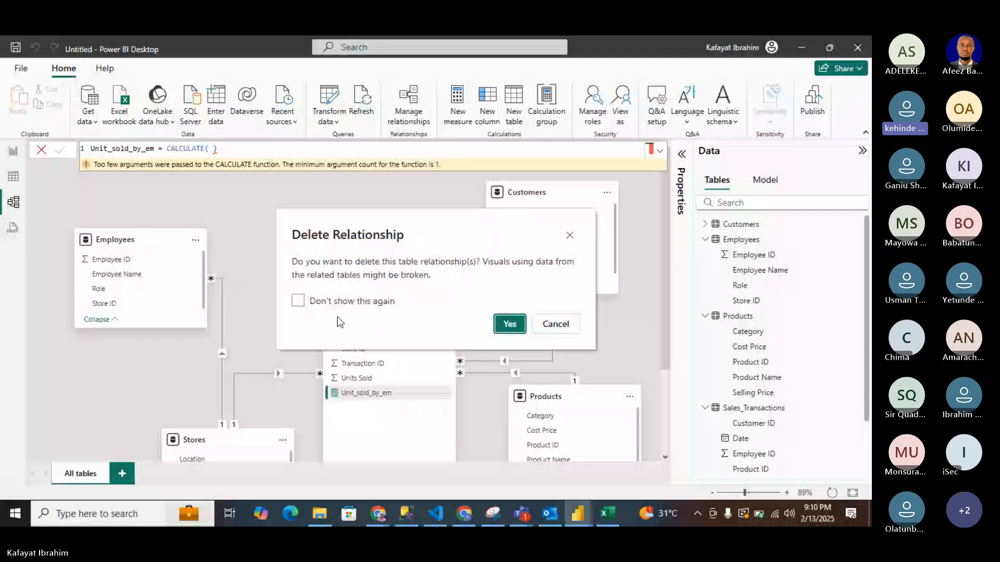
left_click(510, 325)
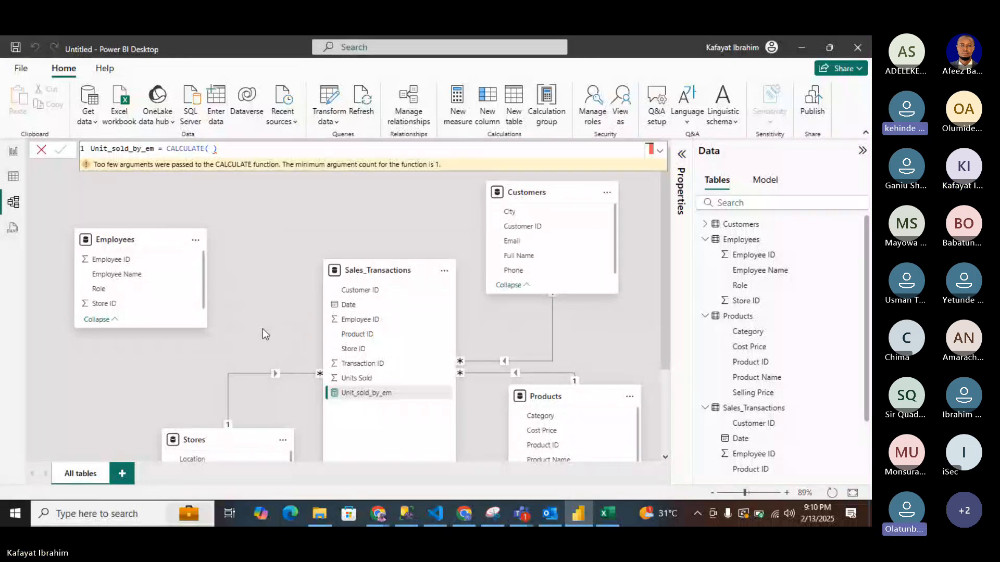
Start a new relationship from the Employees table, using its Employee ID column.
scroll(262, 329, "down", 1)
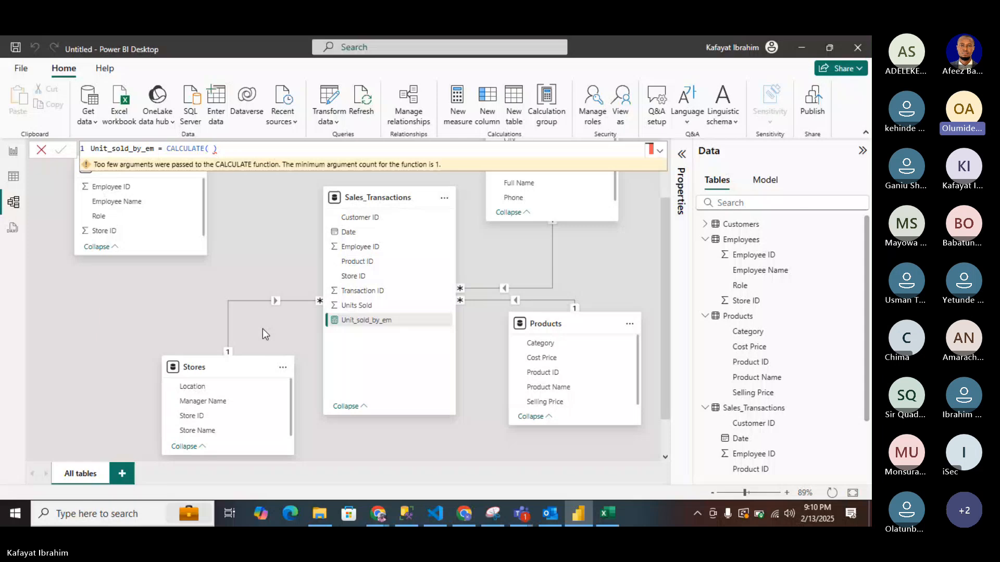
scroll(279, 293, "up", 1)
scroll(279, 297, "up", 1)
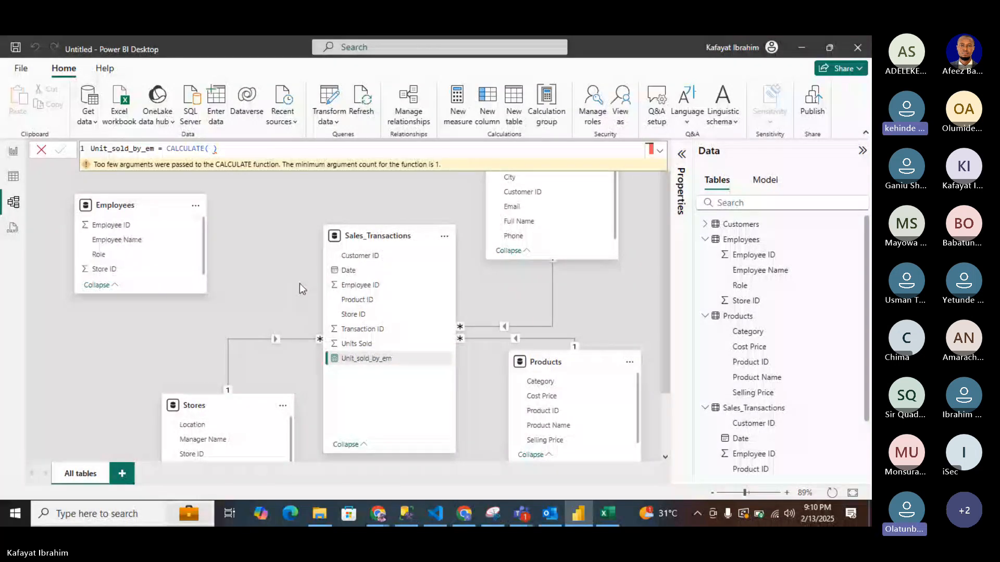
mouse_move(367, 235)
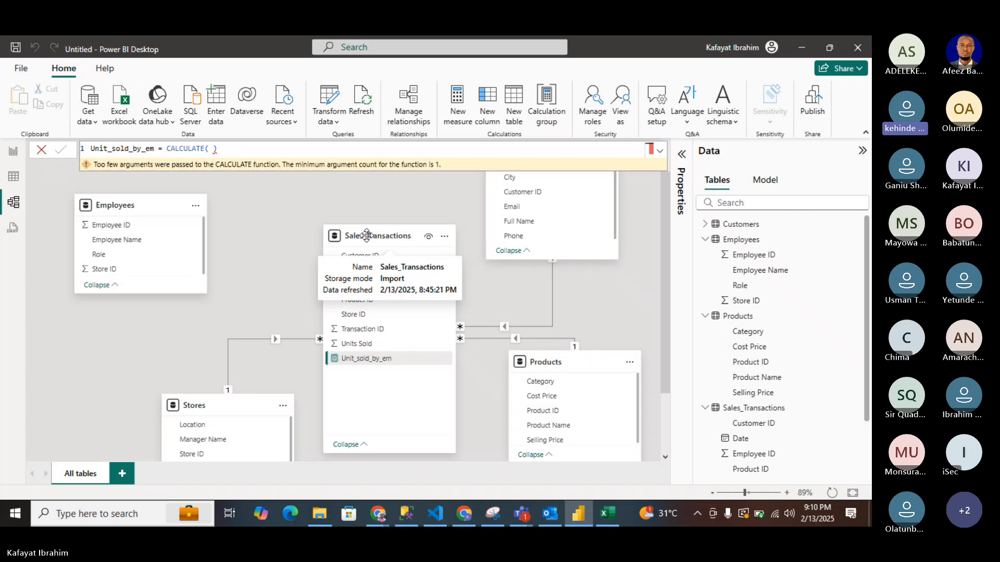
left_click(403, 235)
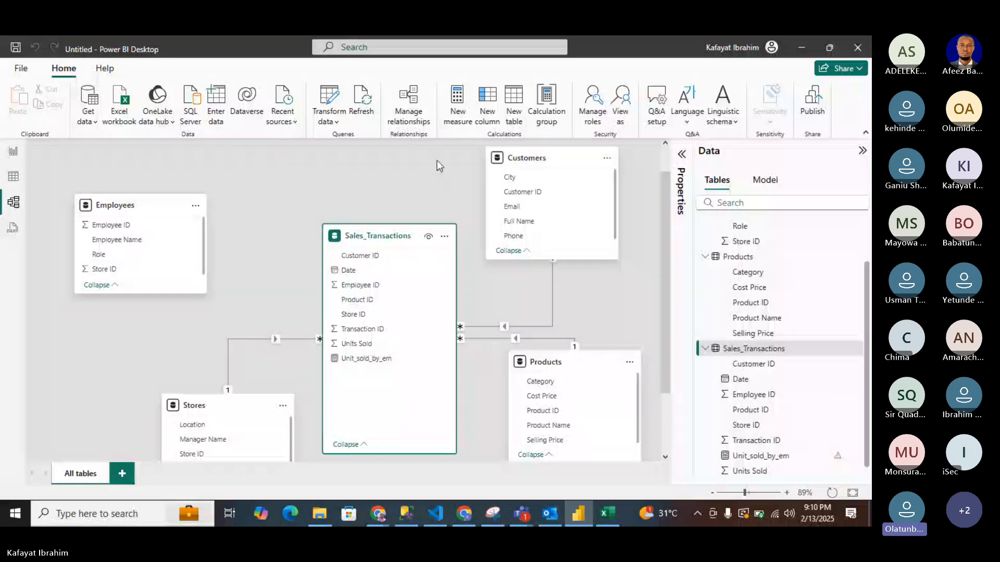
left_click(417, 119)
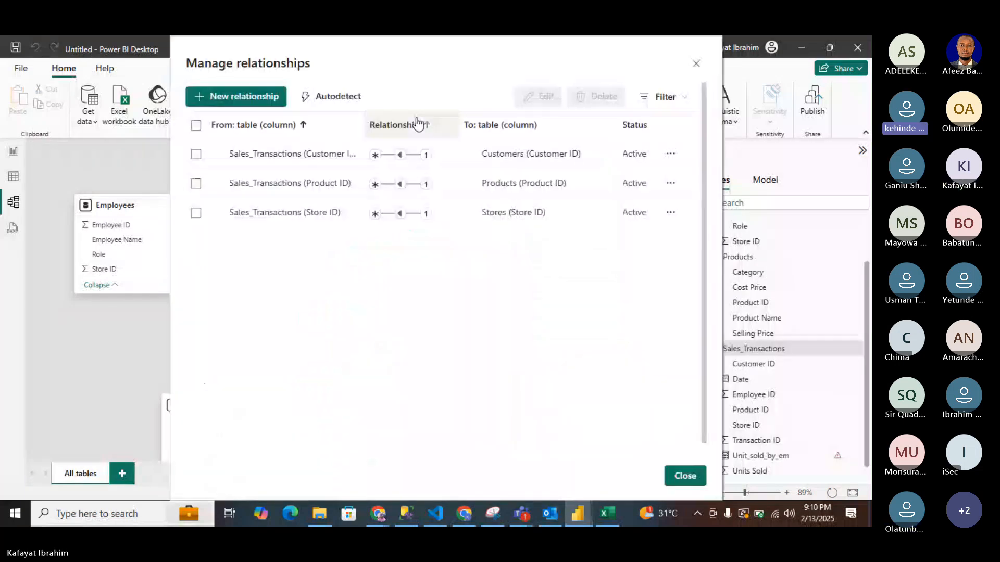
key("Escape")
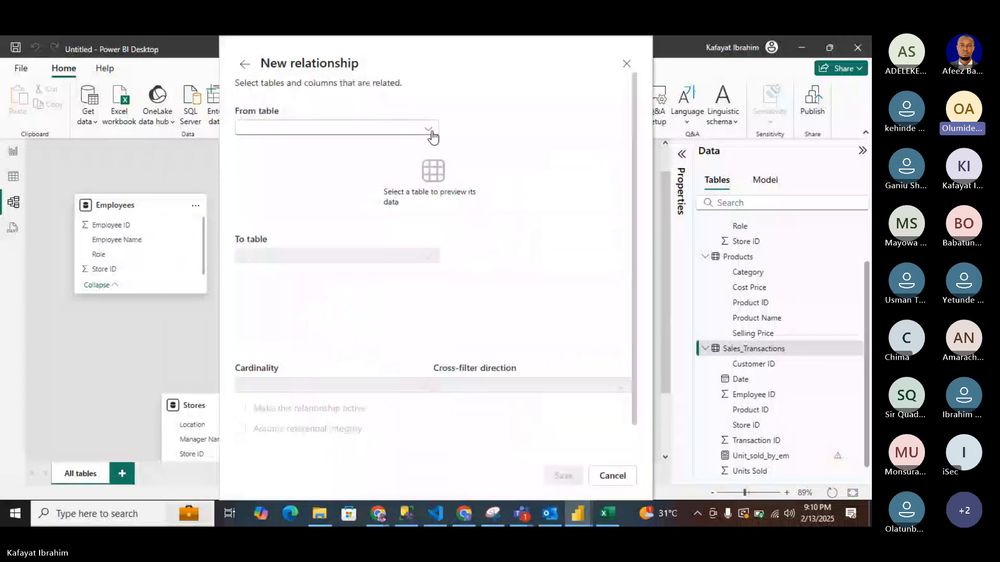
left_click(433, 134)
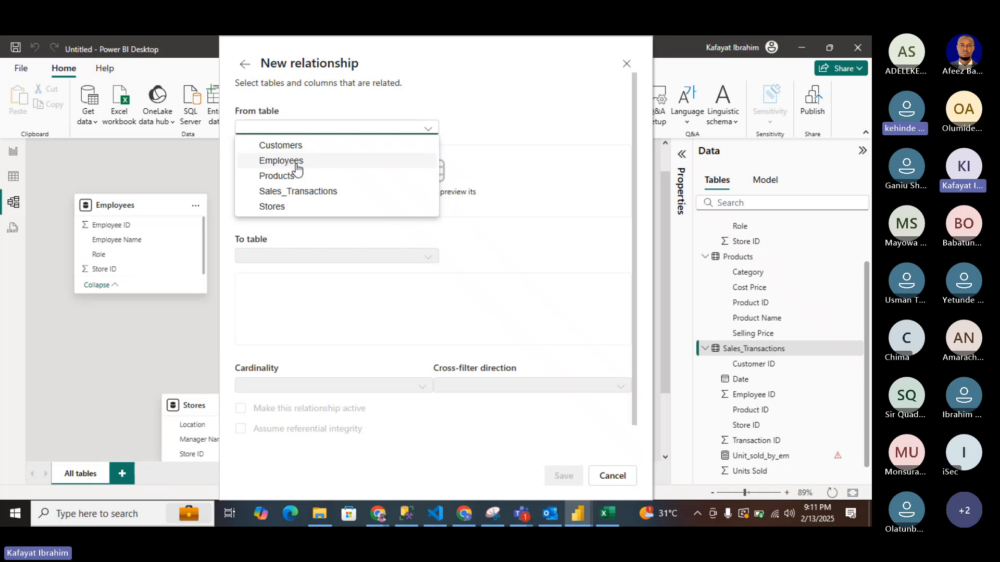
left_click(295, 164)
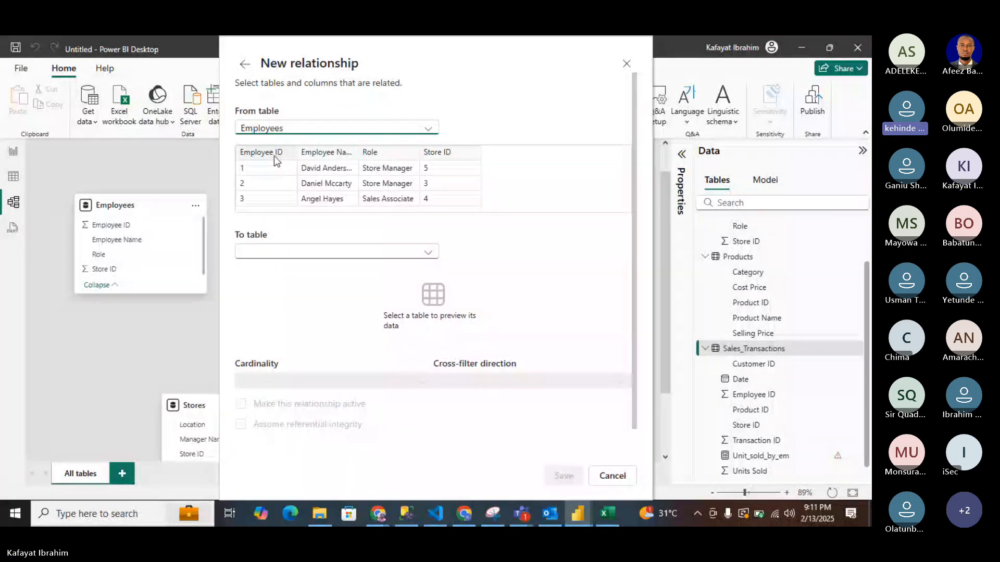
left_click(274, 156)
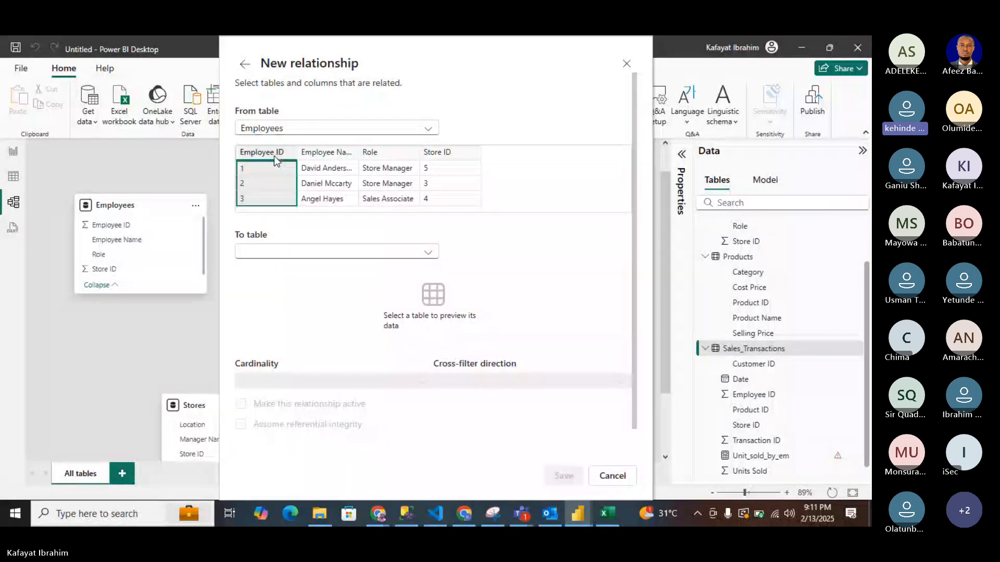
Relate it to Employee ID in Sales_Transactions as an active one-to-many relationship with single cross-filter direction, save it and leave the relationship manager.
left_click(428, 253)
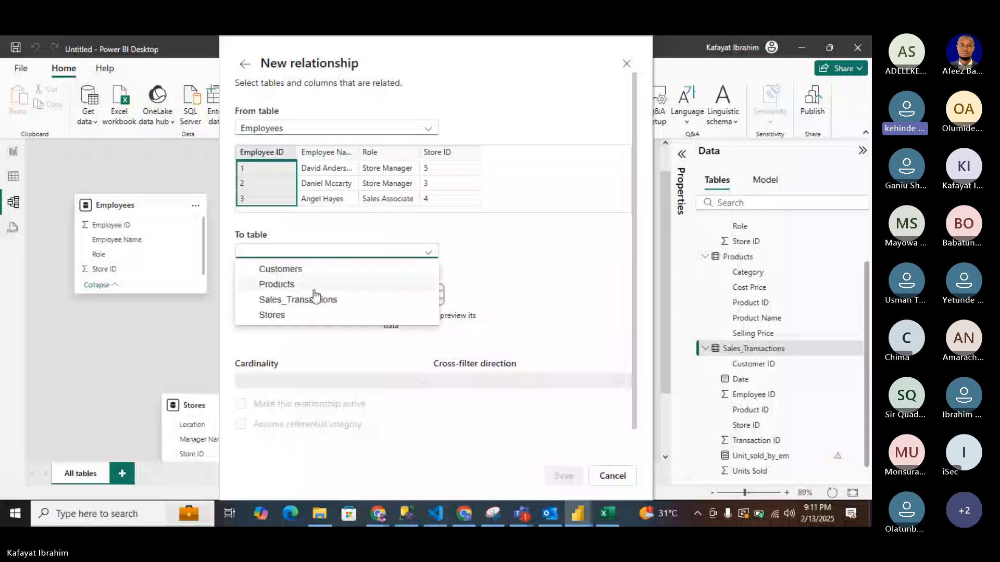
left_click(305, 305)
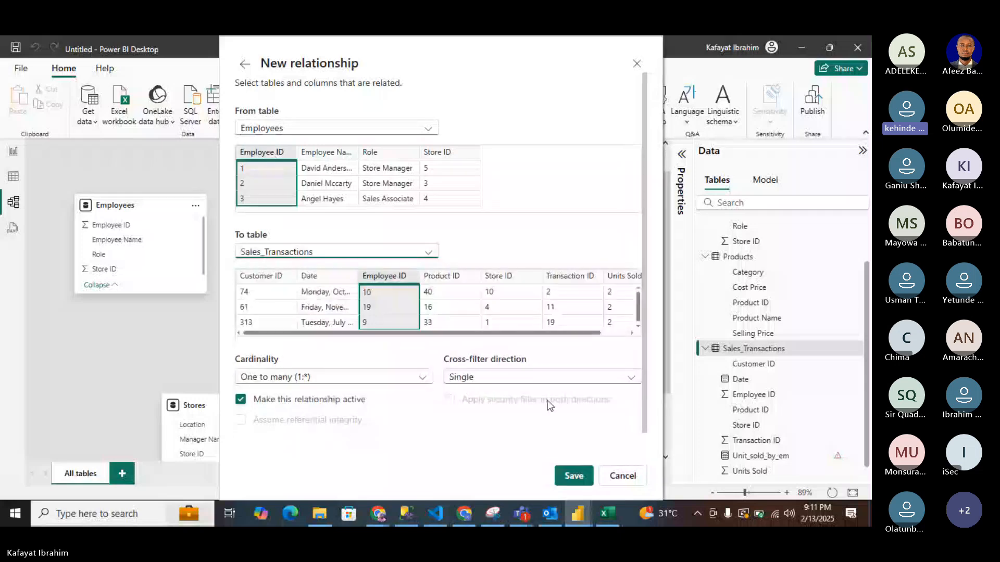
left_click(574, 476)
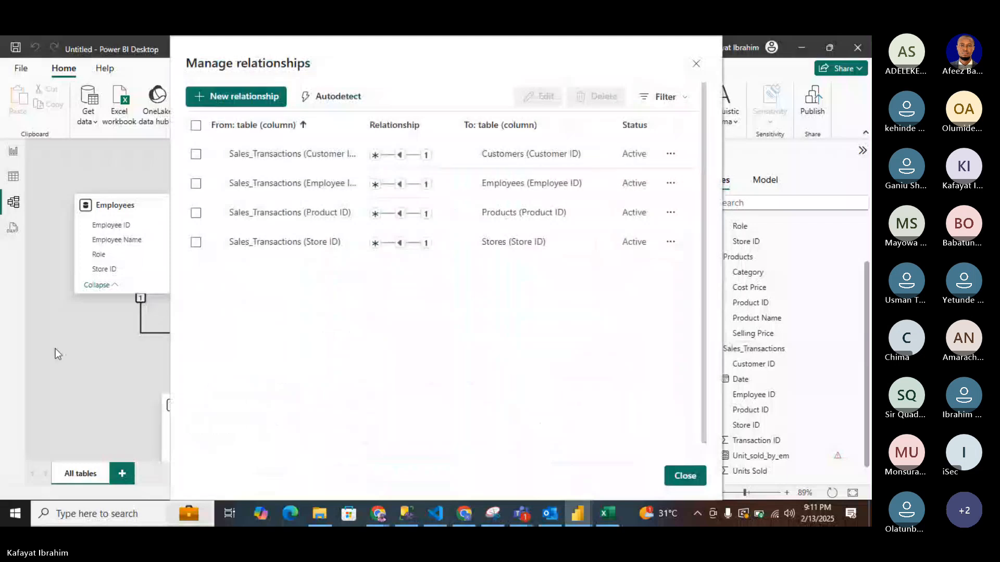
left_click(685, 475)
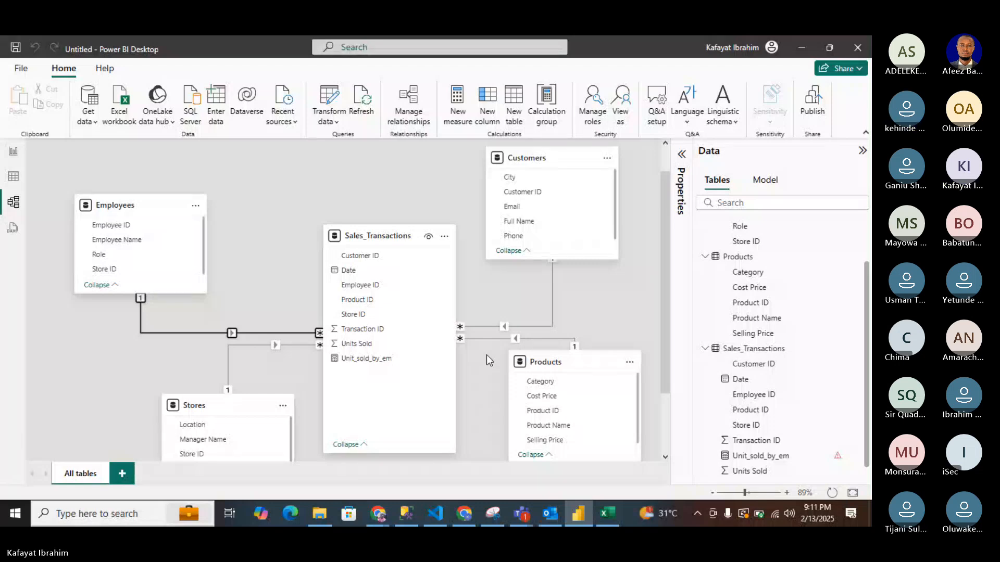
Return to the report and examine units sold per employee, sorting the table by Sum of Units Sold and by Employee Name.
left_click(302, 330)
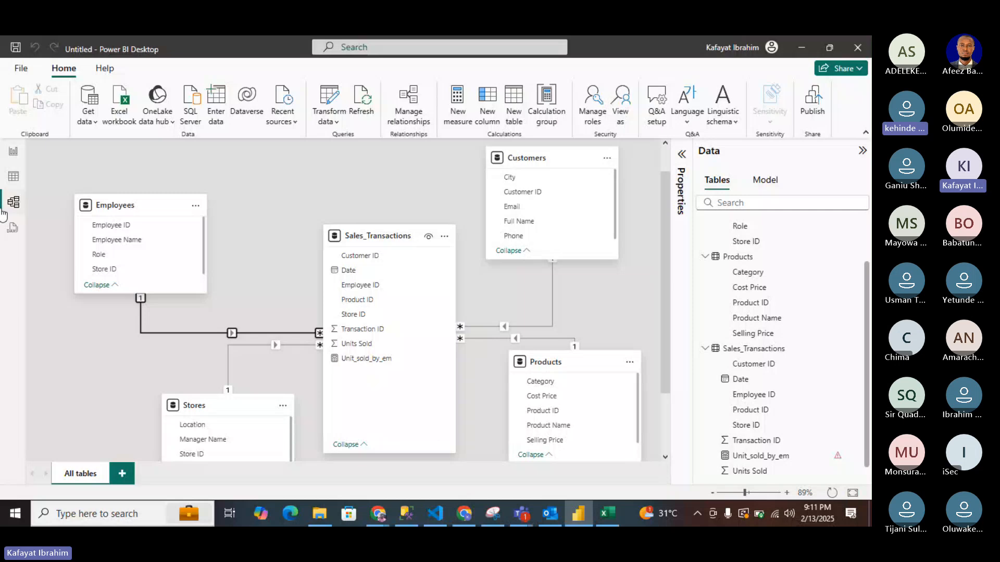
left_click(12, 178)
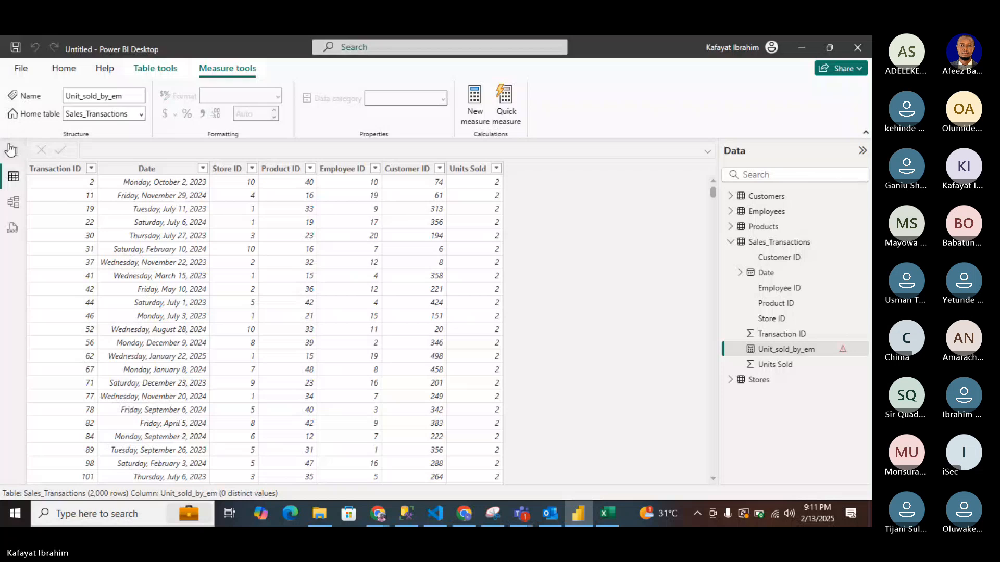
left_click(10, 150)
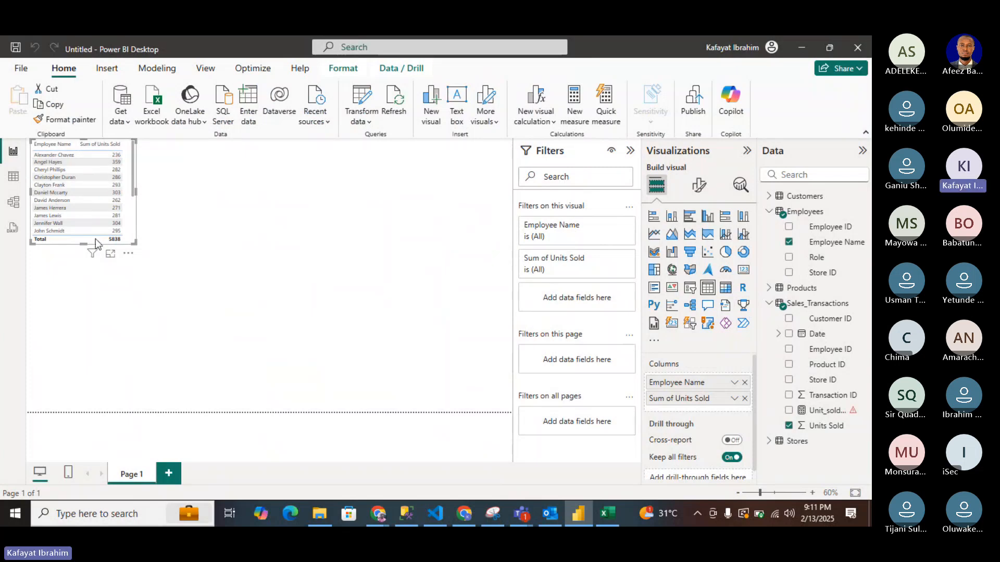
left_click(88, 144)
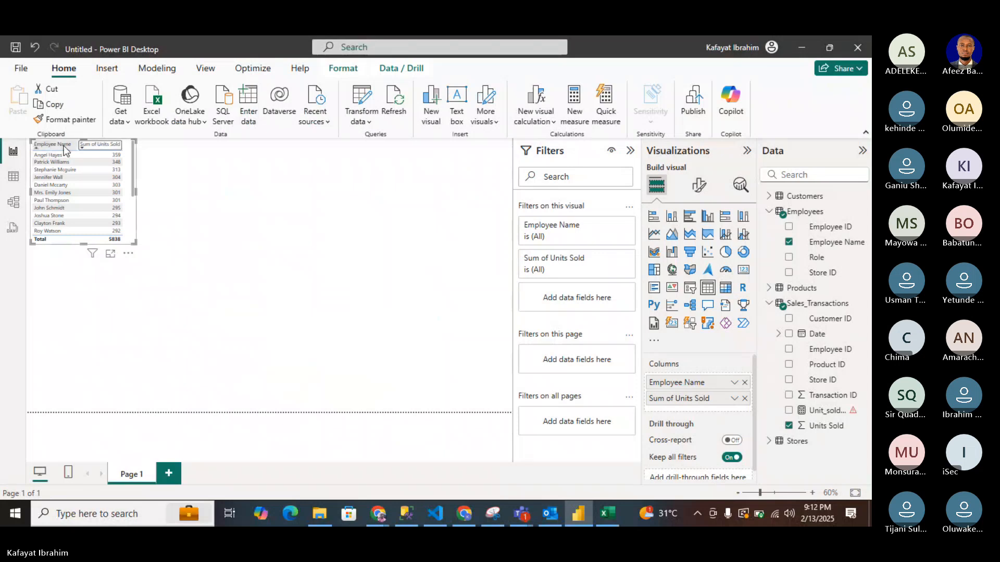
left_click(65, 149)
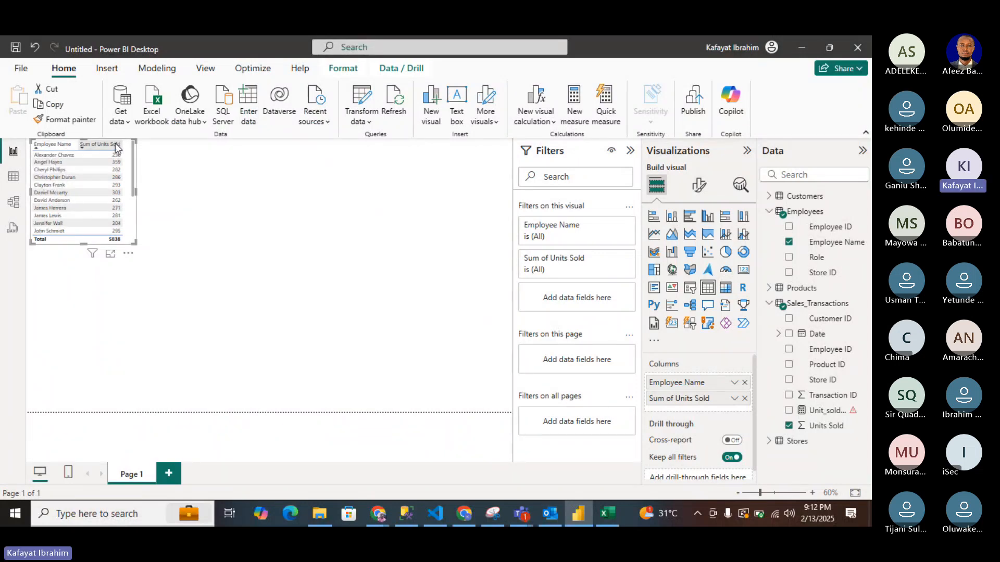
Delete the employee table visual from the page and the Unit_sold_by_em measure from the model.
key("Delete")
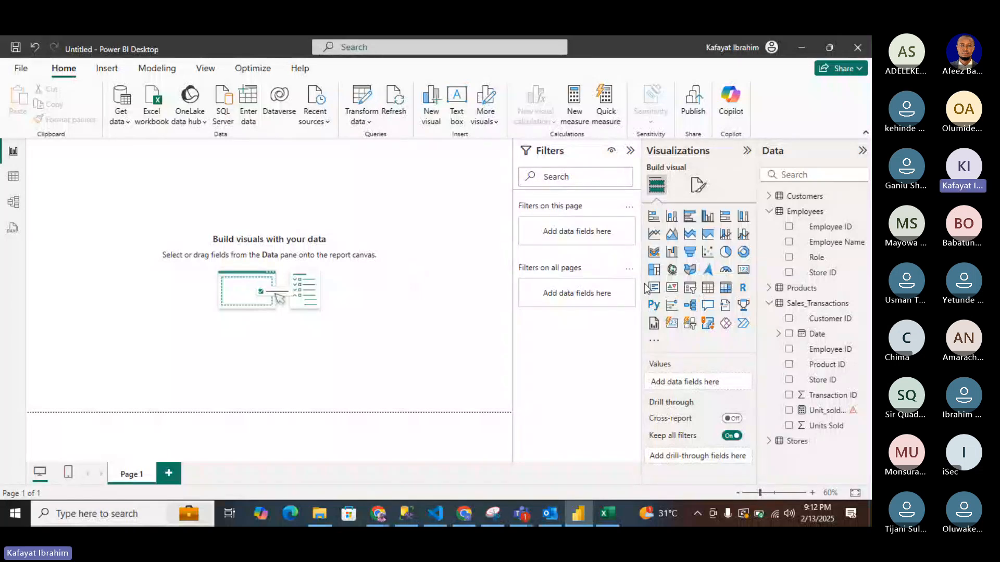
left_click(828, 412)
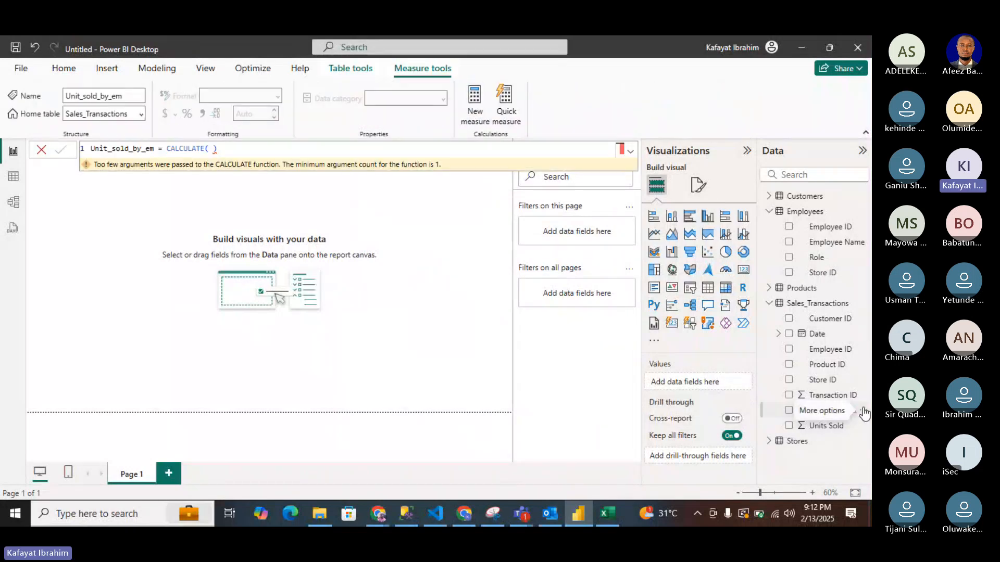
left_click(863, 415)
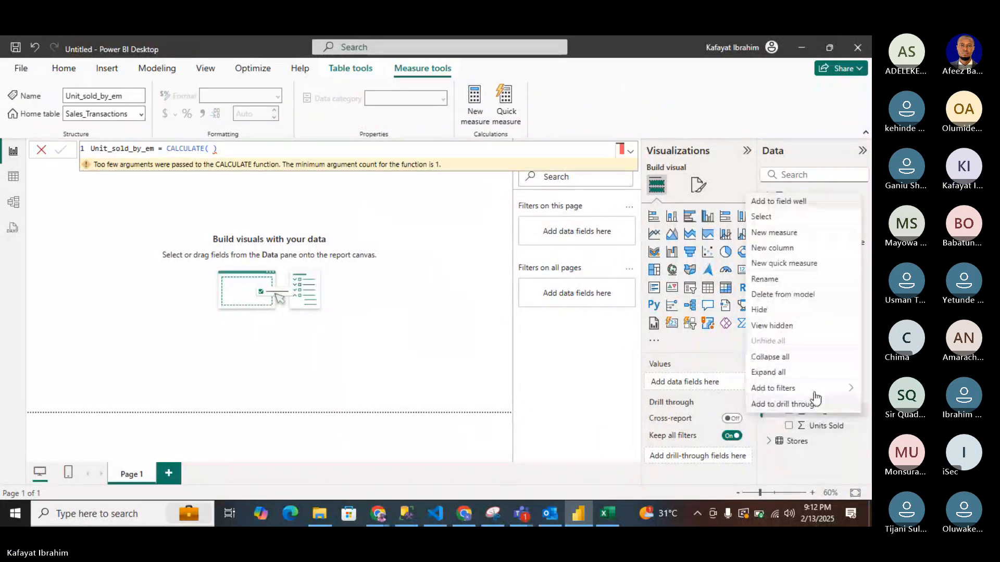
left_click(790, 295)
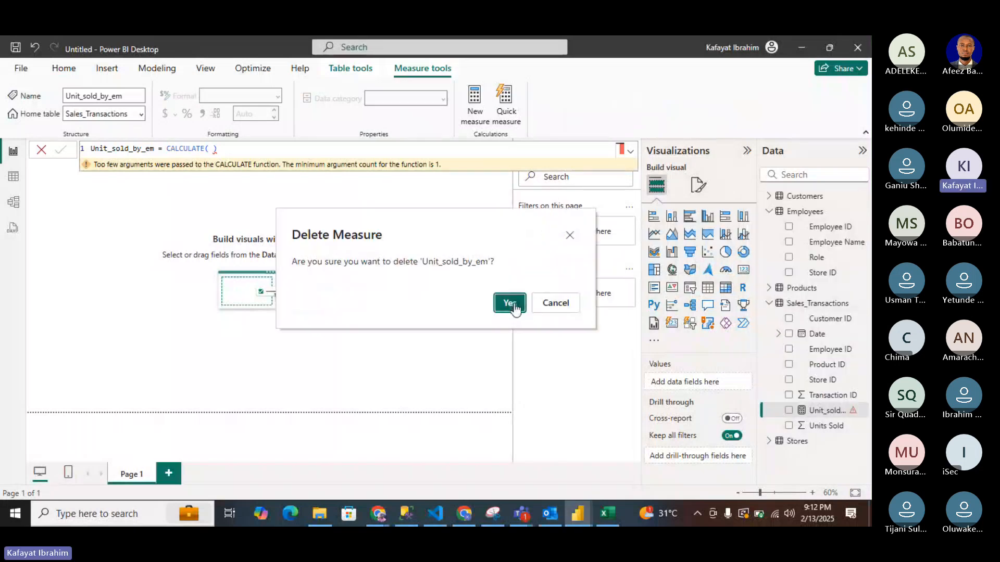
left_click(510, 303)
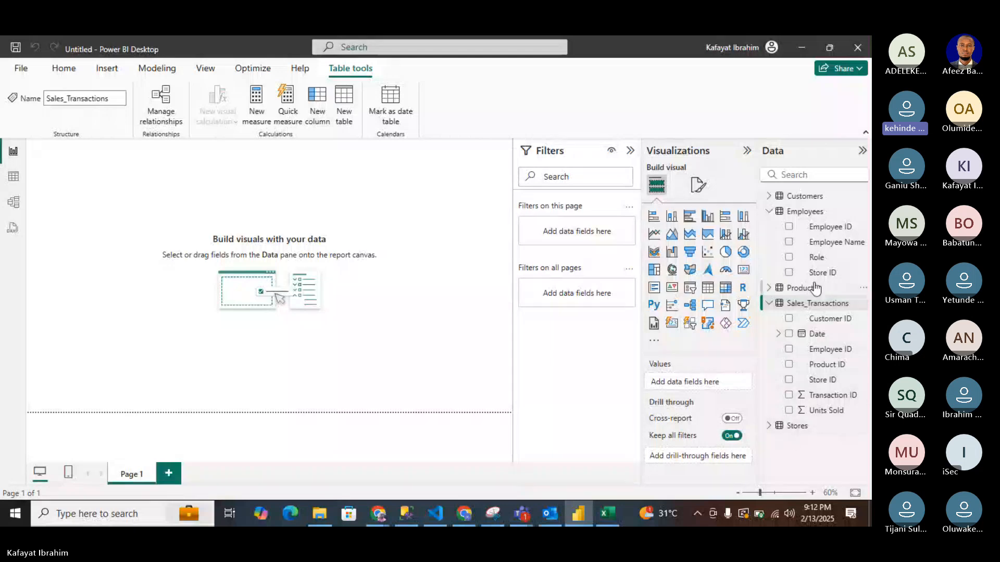
Examine the fields of the Stores, Products and Sales_Transactions tables, including Selling Price and Cost Price in Products.
left_click(775, 425)
scroll(824, 436, "down", 1)
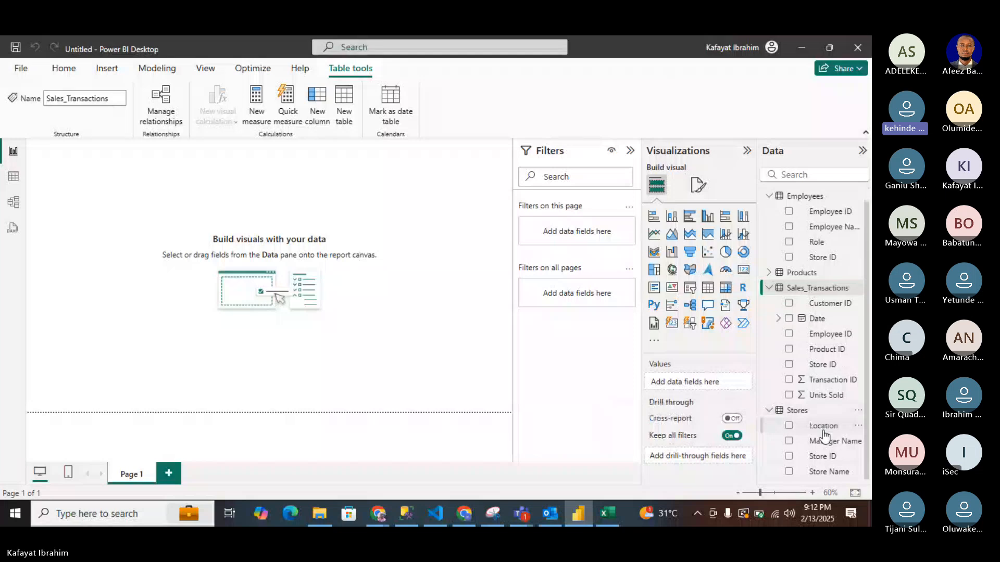
scroll(825, 437, "up", 1)
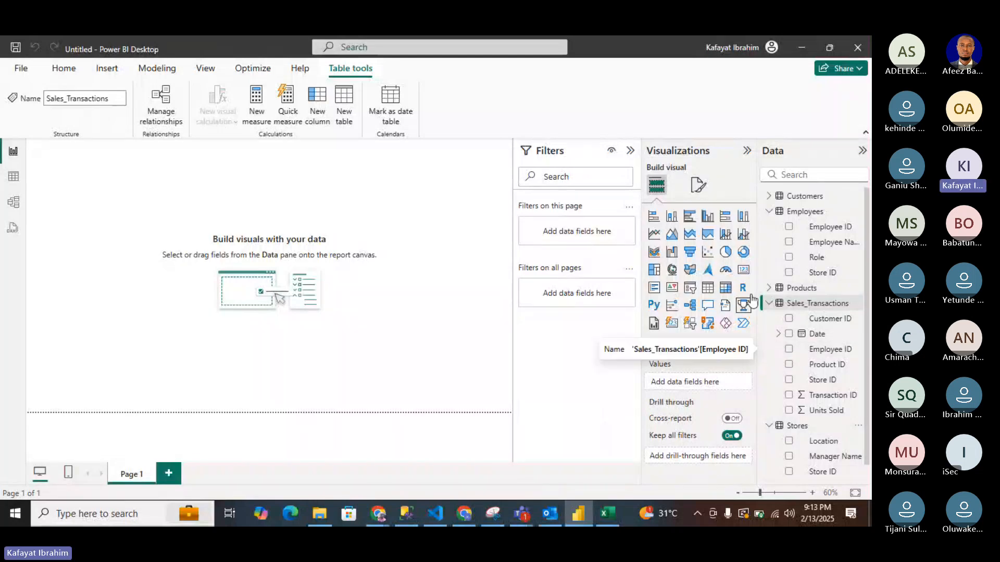
left_click(796, 307)
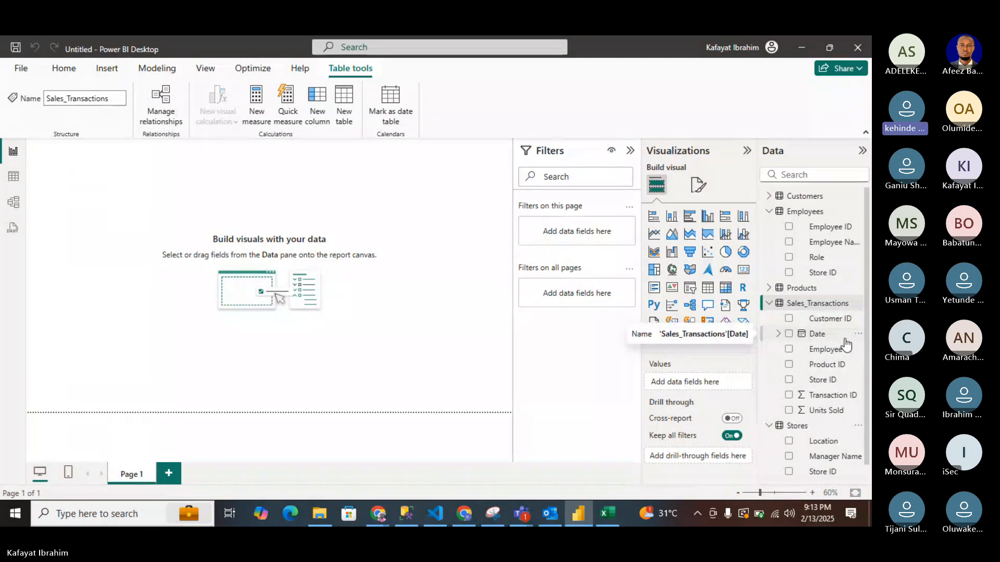
left_click(770, 288)
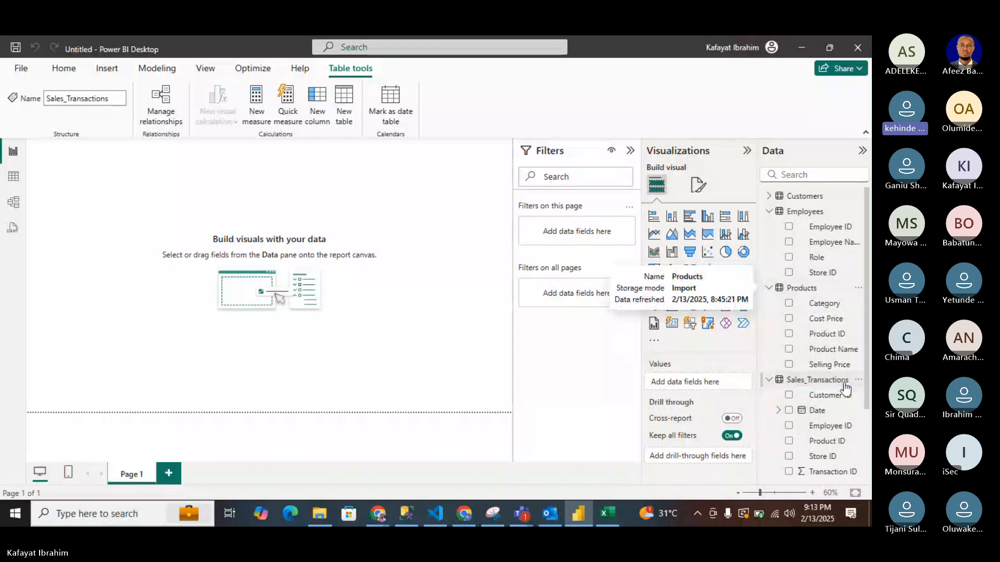
left_click(821, 367)
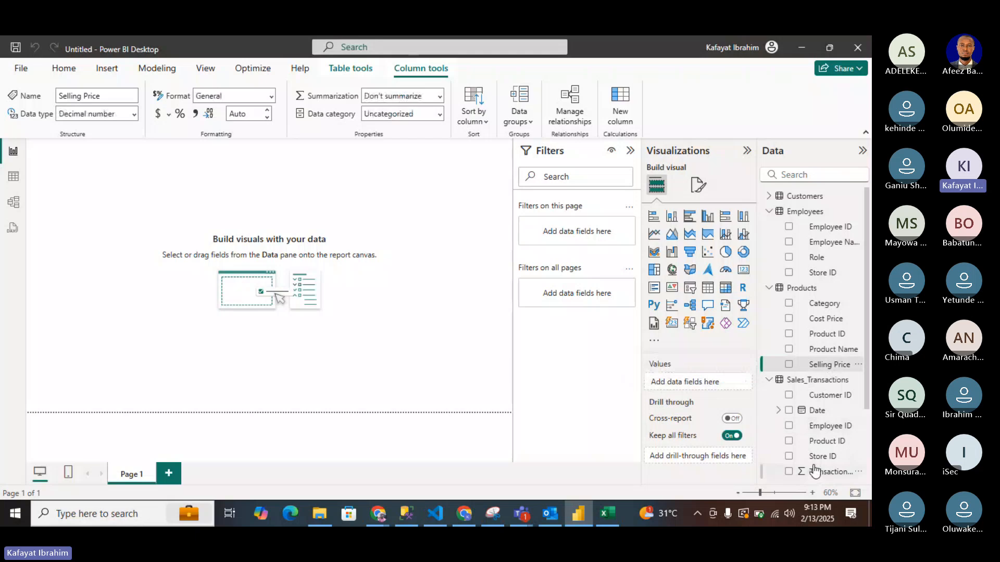
scroll(812, 470, "down", 1)
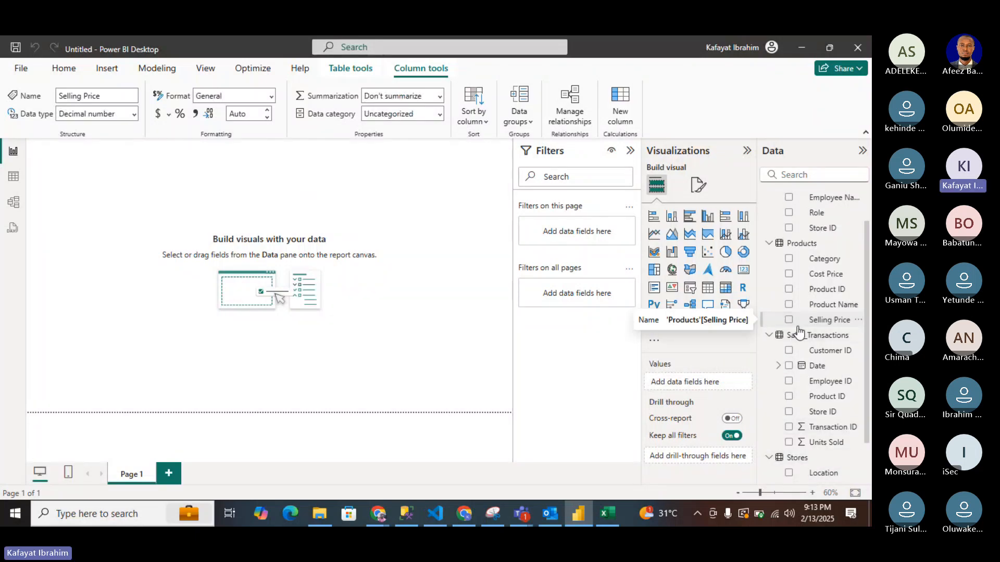
left_click(817, 275)
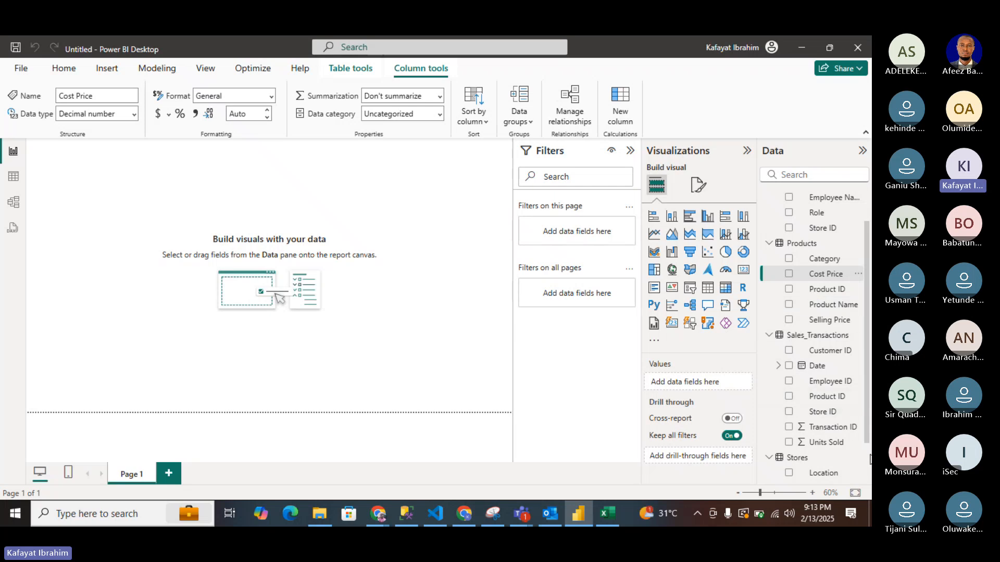
scroll(818, 386, "down", 1)
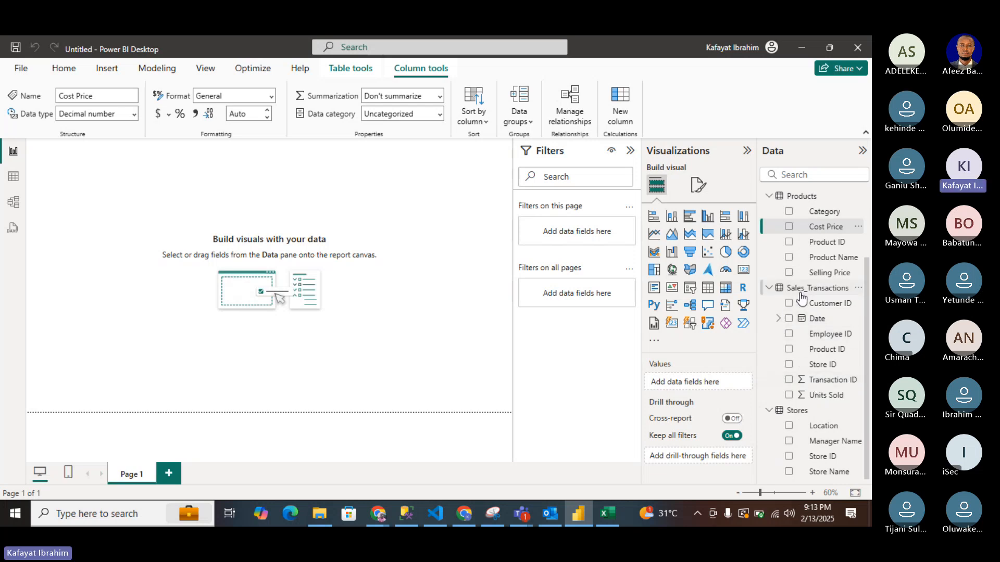
scroll(802, 298, "up", 2)
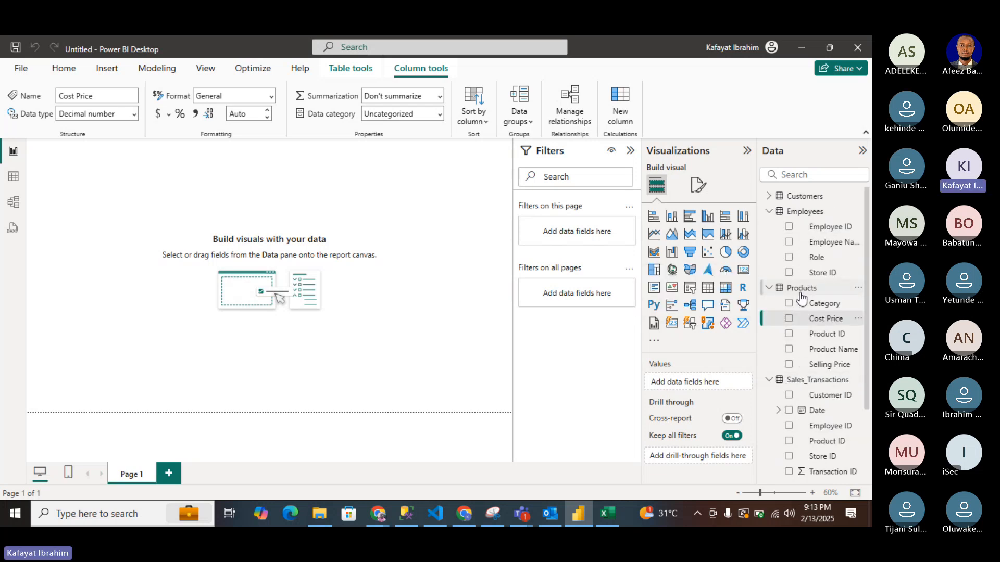
scroll(802, 297, "down", 2)
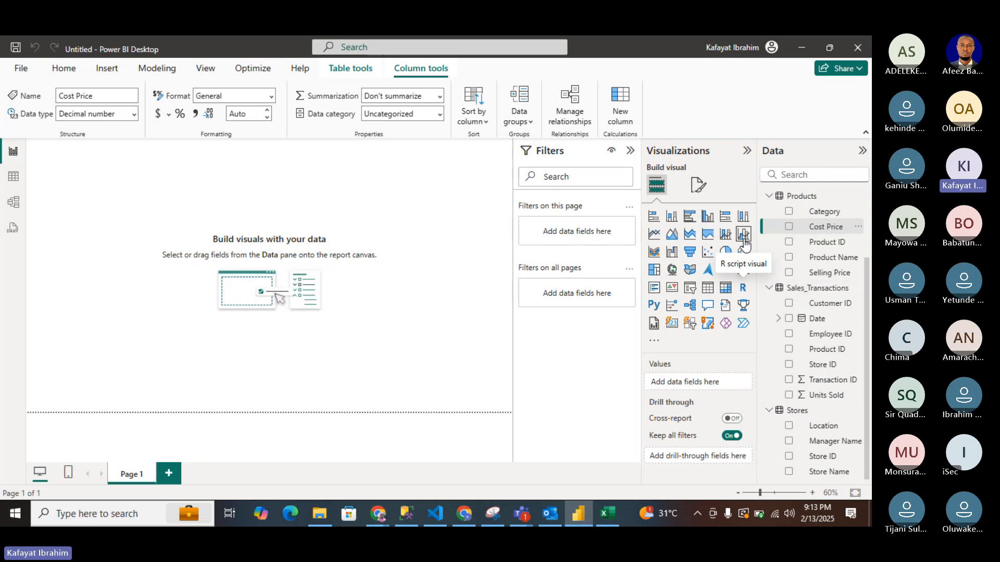
scroll(767, 265, "up", 3)
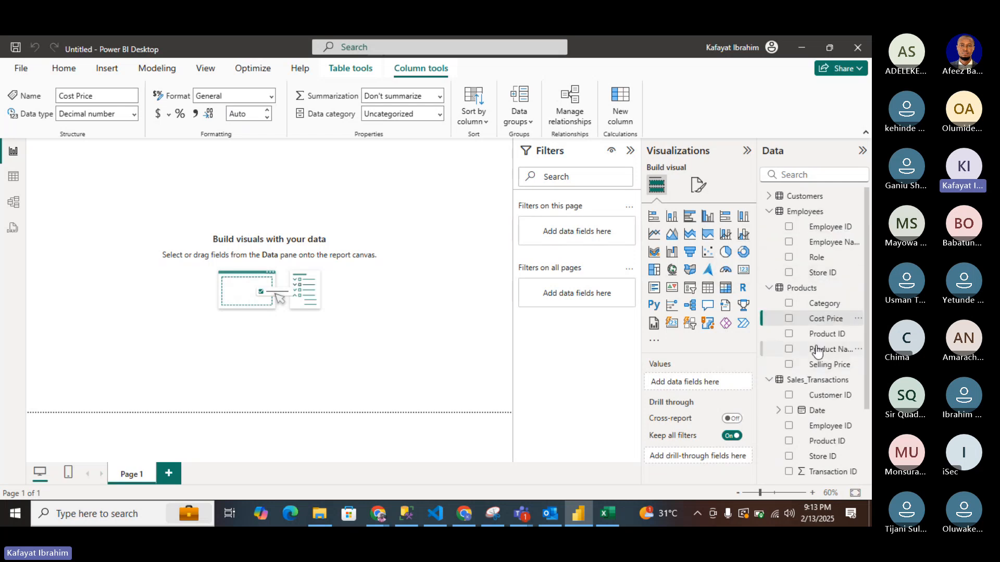
scroll(818, 352, "down", 2)
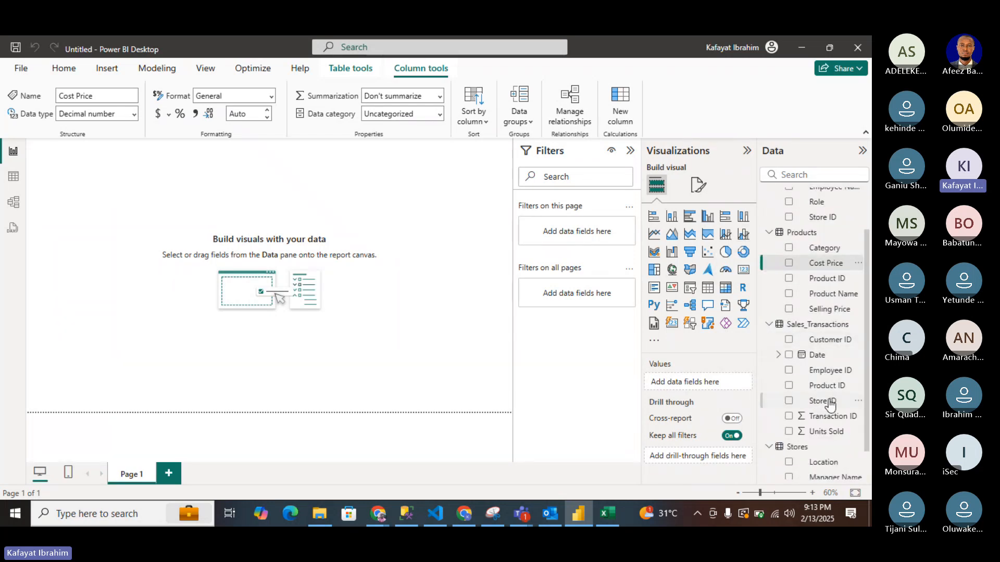
Create a measure in Sales_Transactions defined as Total_Transaction = COUNTROWS(Sales_Transactions).
right_click(814, 327)
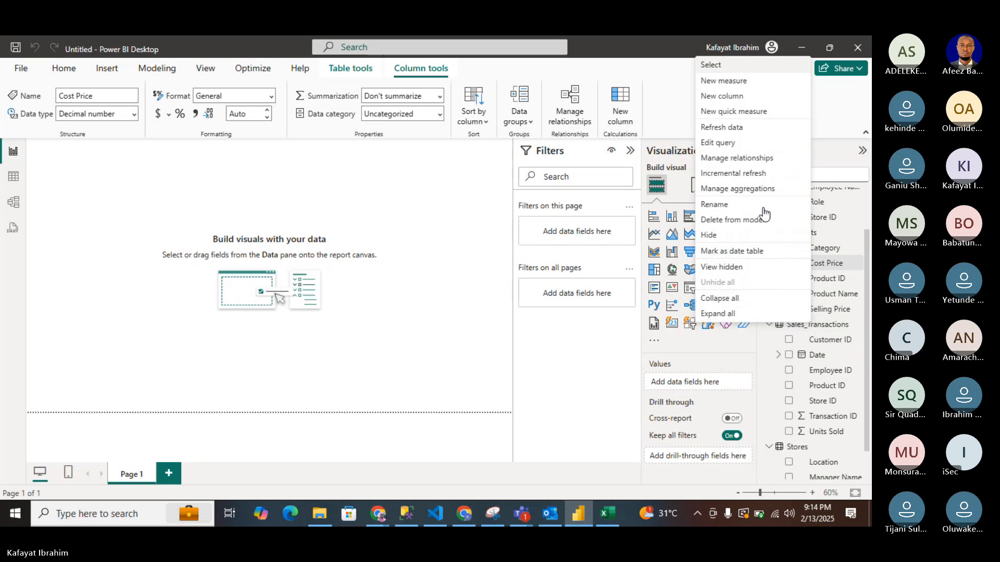
left_click(759, 85)
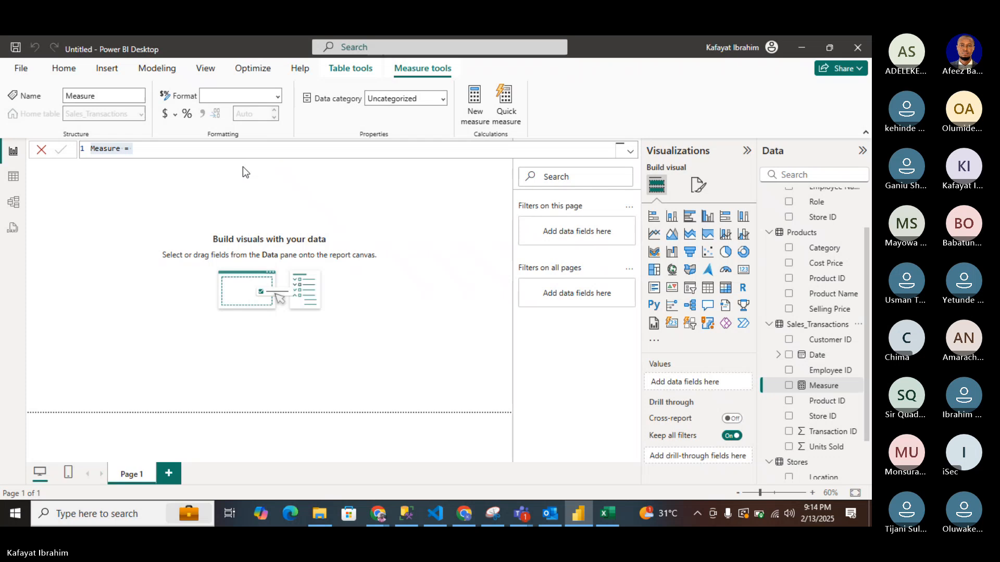
type("Total_Transaction")
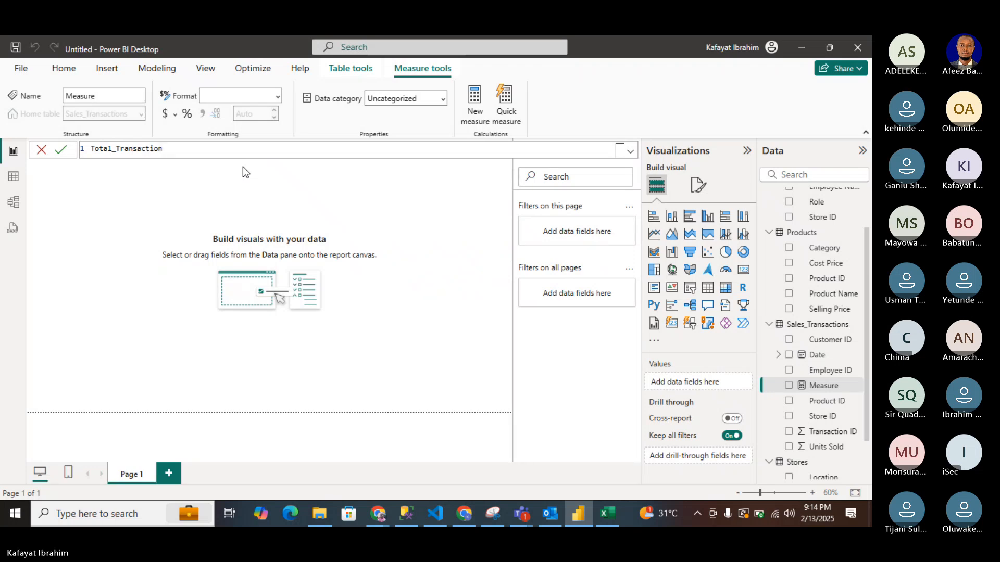
type("=COUNT")
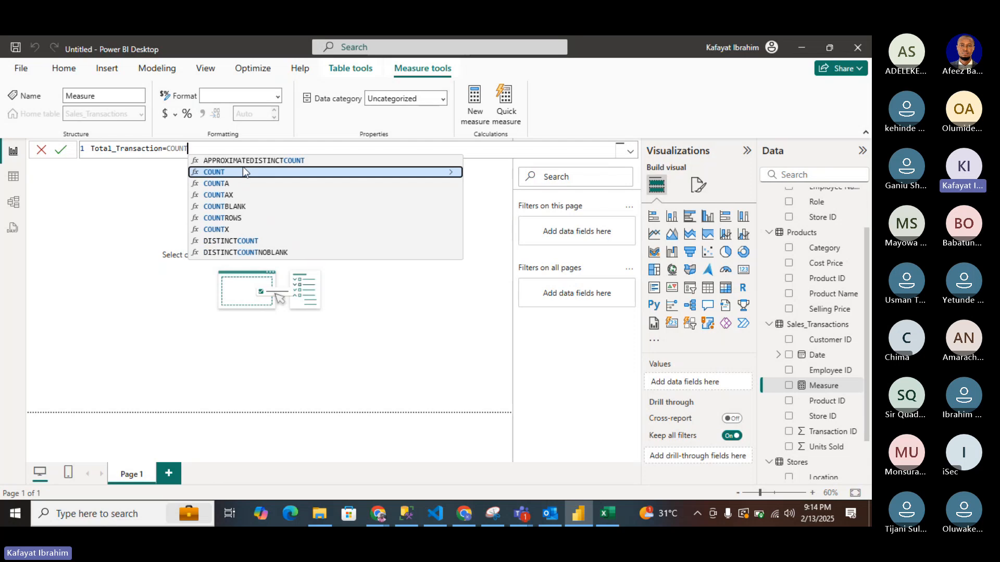
left_click(231, 219)
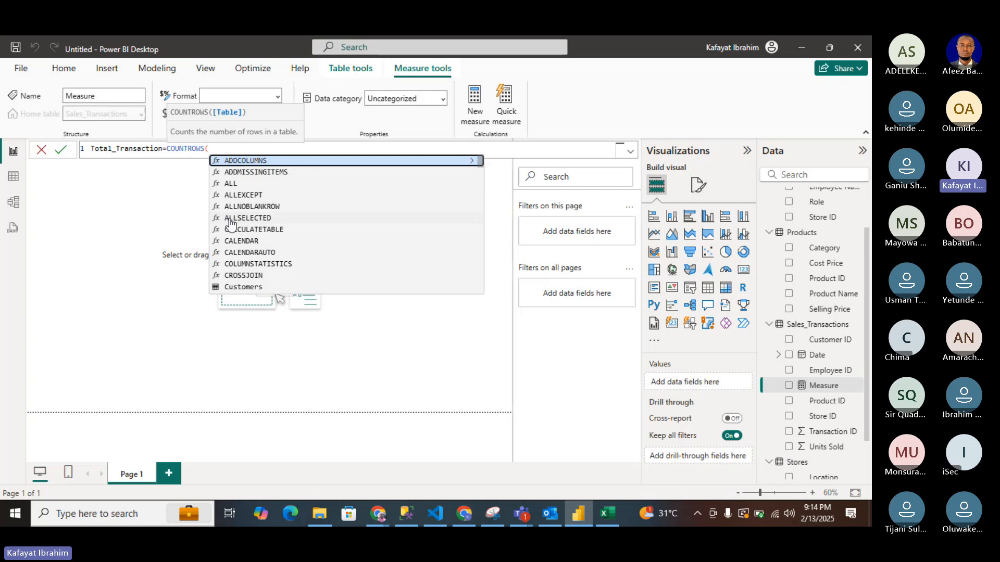
type("Sa")
key("Tab")
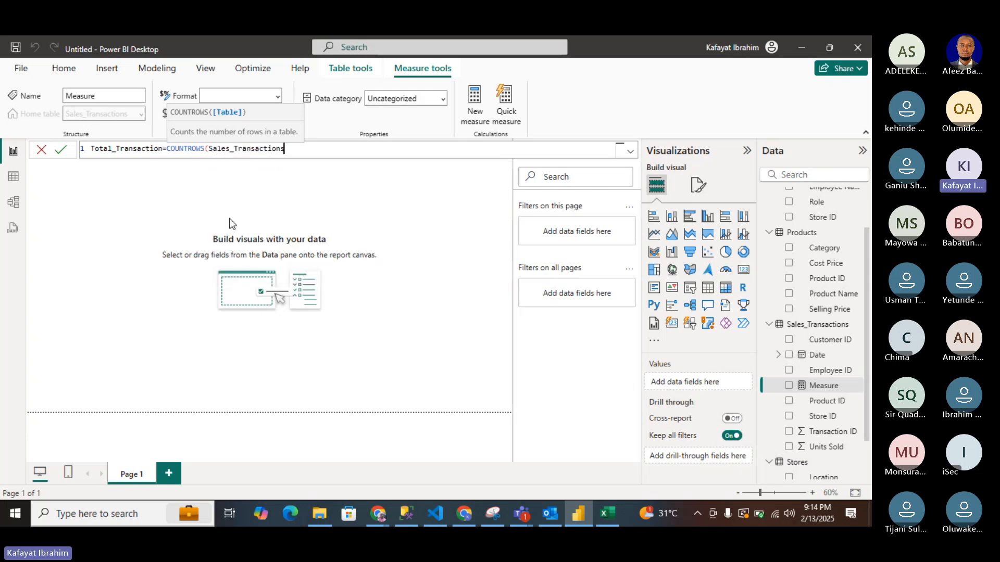
type(")")
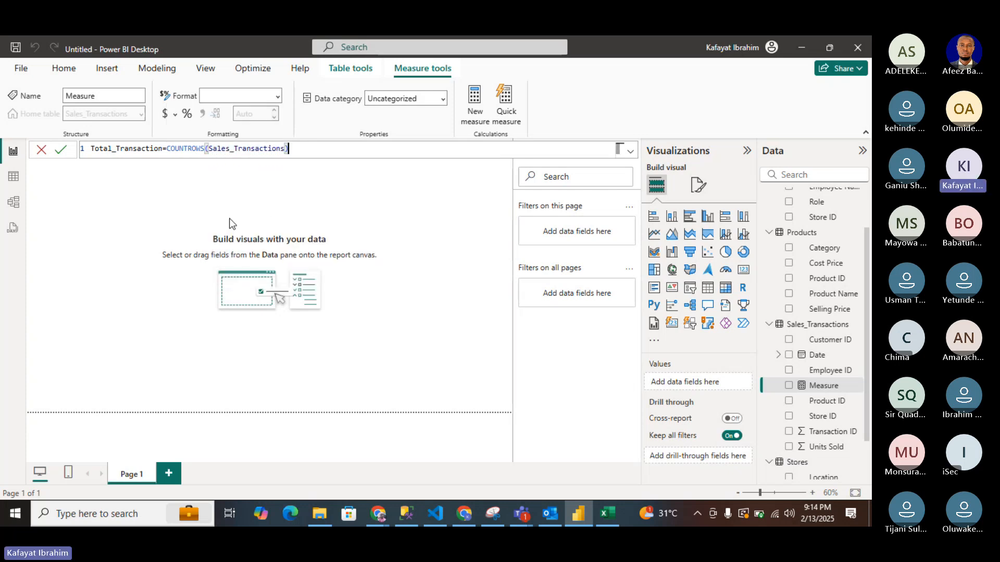
key("Return")
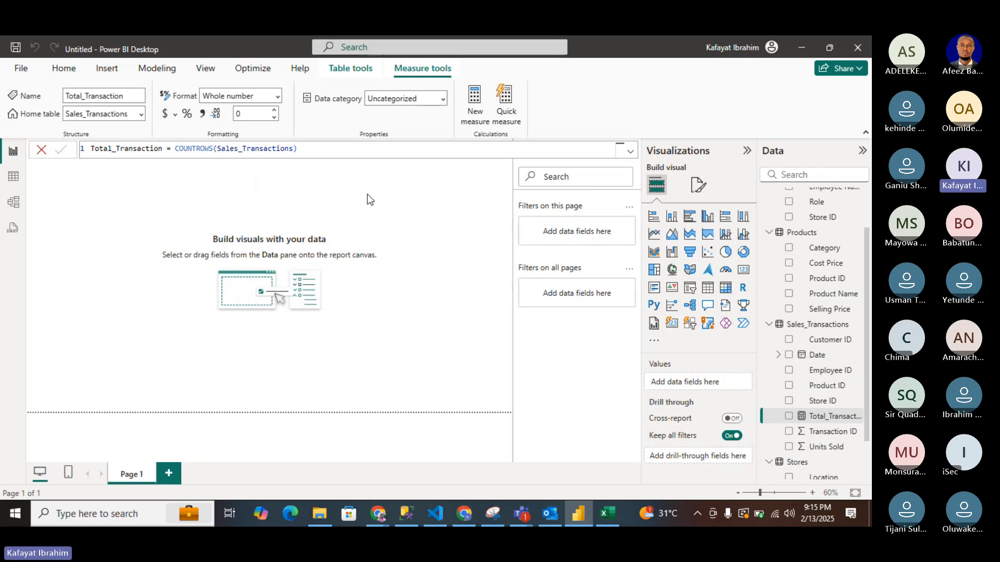
left_click(318, 151)
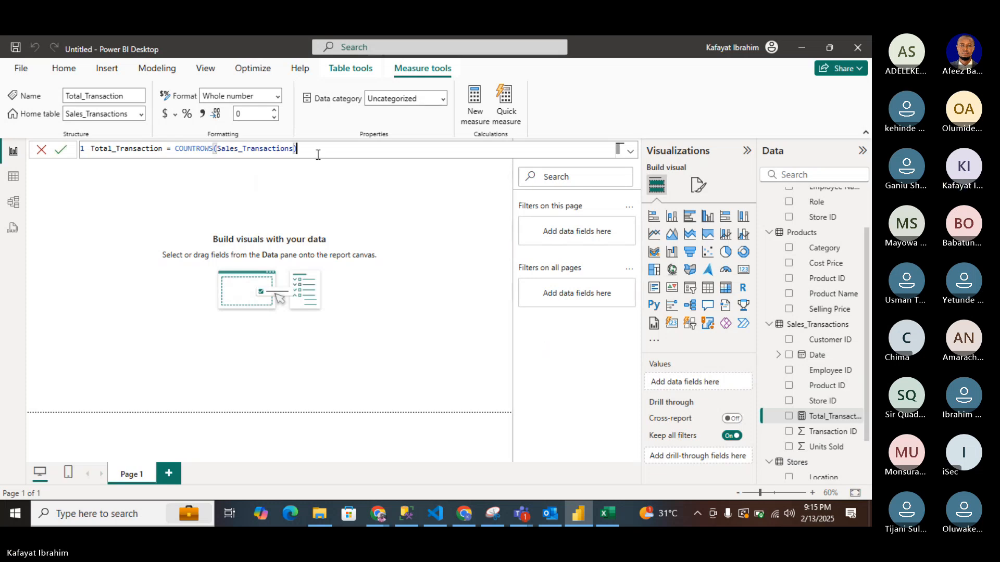
left_click(297, 242)
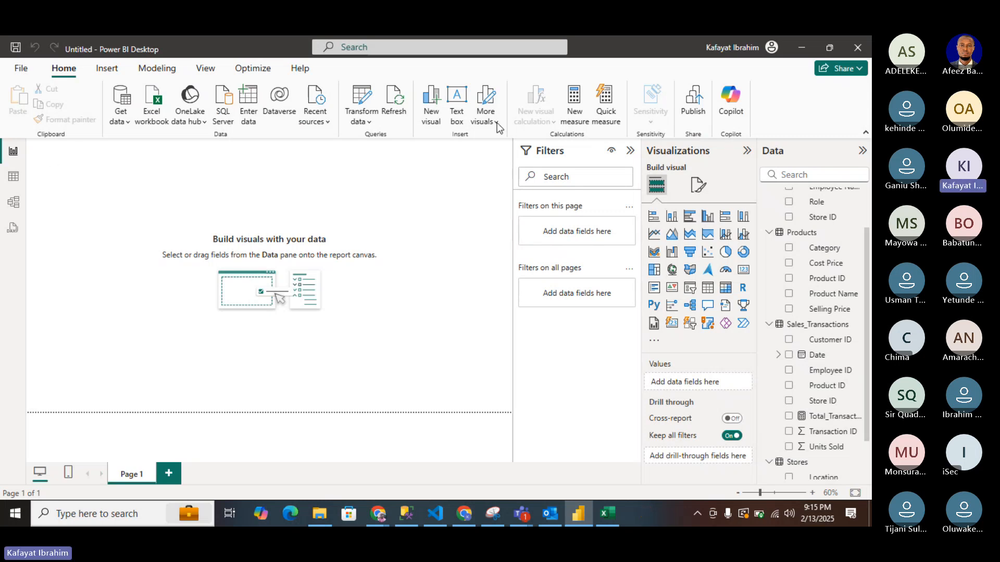
Add a text box to the blank report page and enter the title Customer Churn Analysis.
left_click(457, 102)
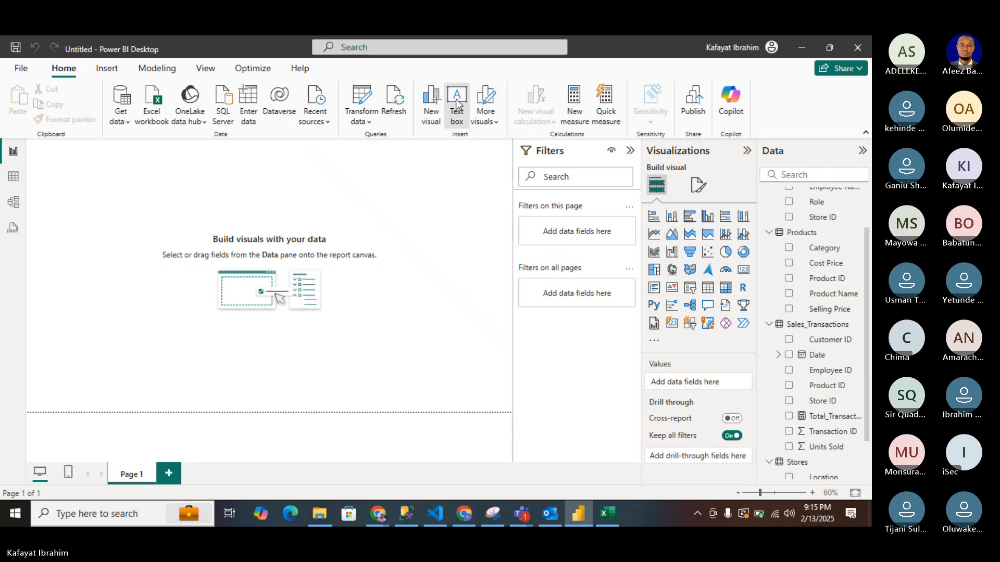
left_click(87, 162)
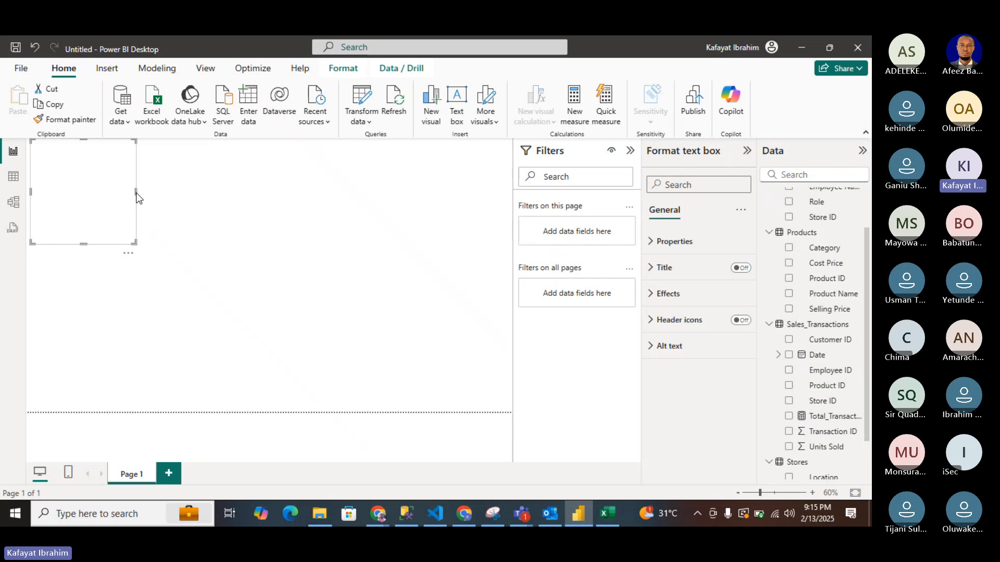
left_click(86, 186)
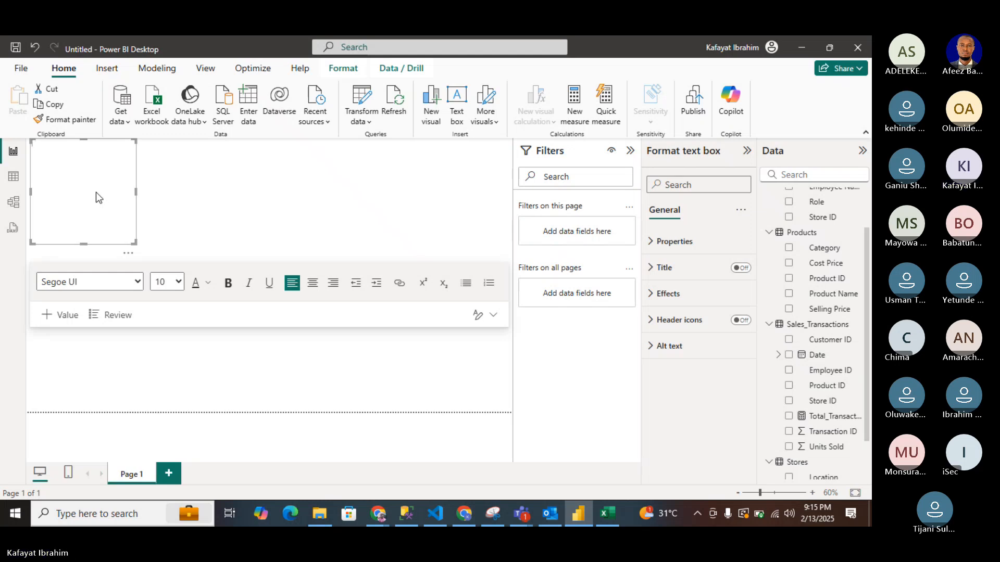
type("stomer")
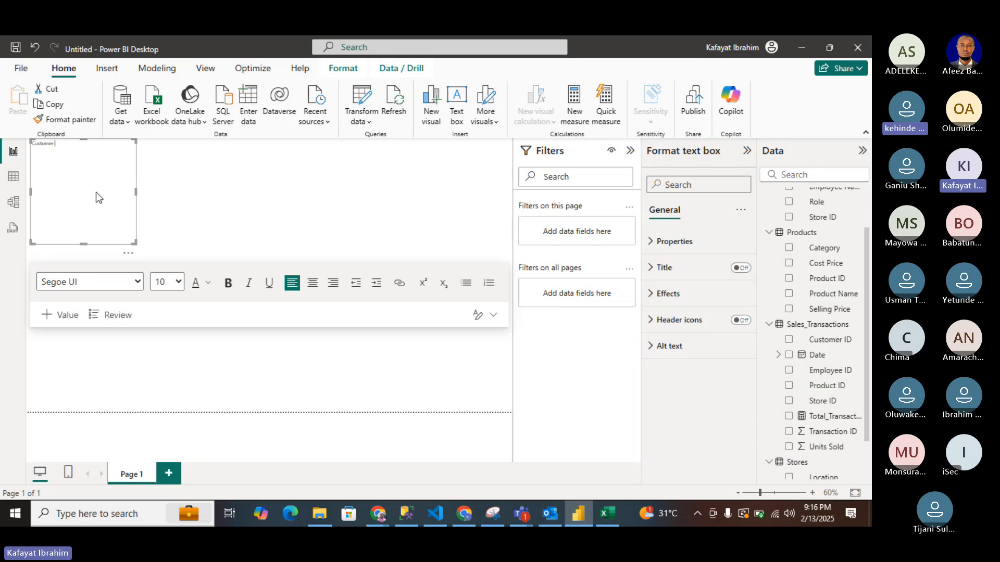
type(" Chu")
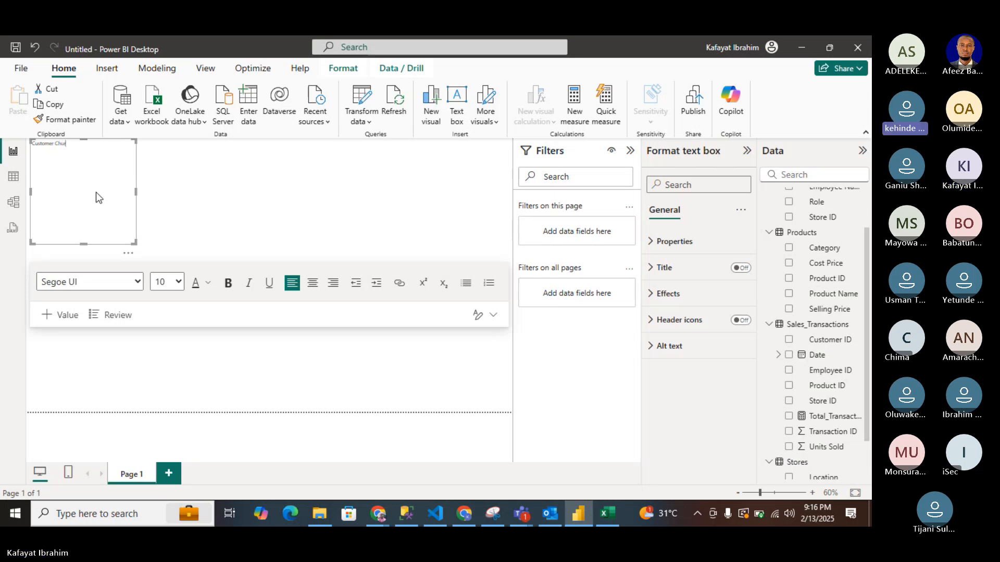
type("rn")
type(" A")
type("nala")
type("ysis")
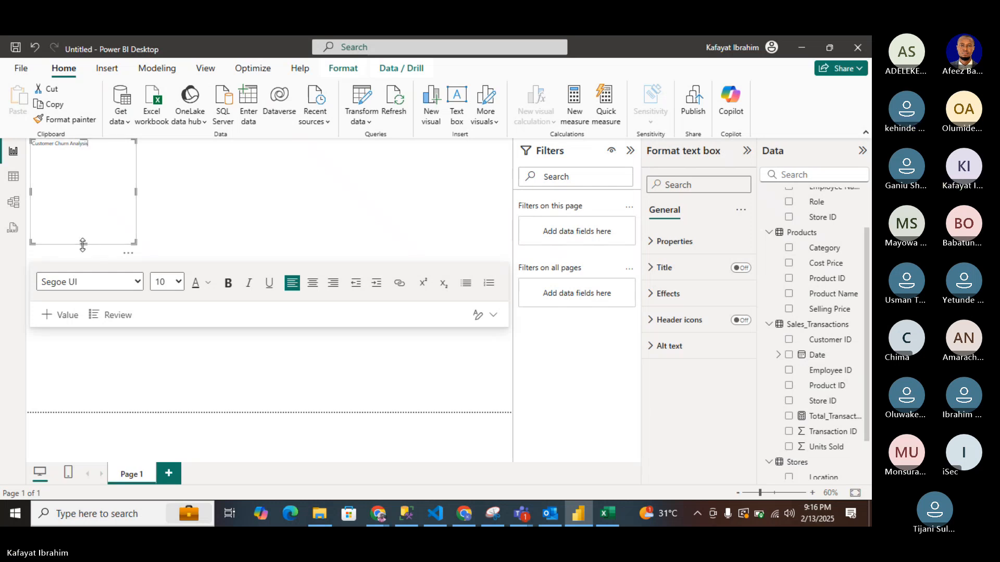
Set the title text to size 24 and resize its text box to a low, wide strip that fits it on one line.
left_click_drag(83, 244, 16, 145)
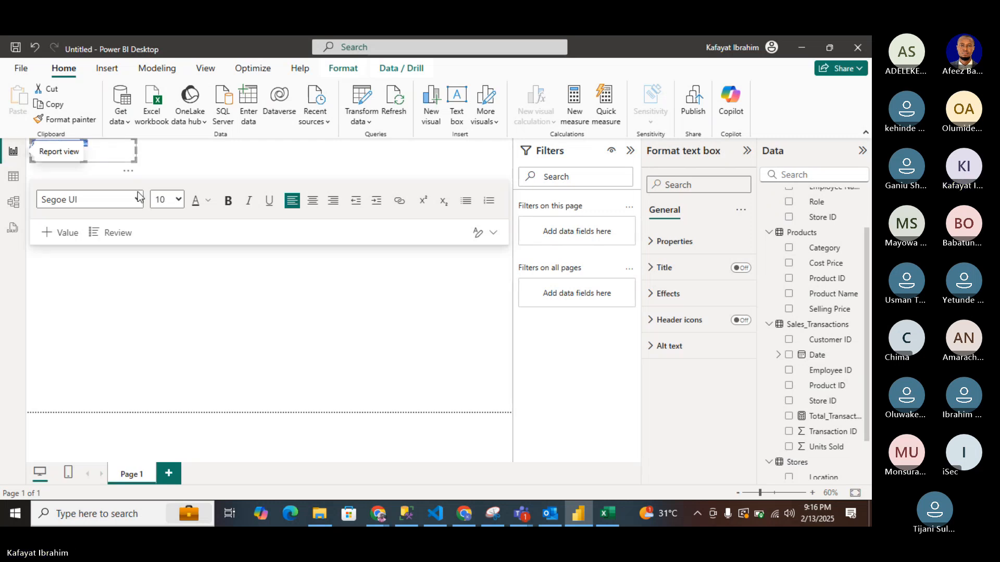
left_click(180, 201)
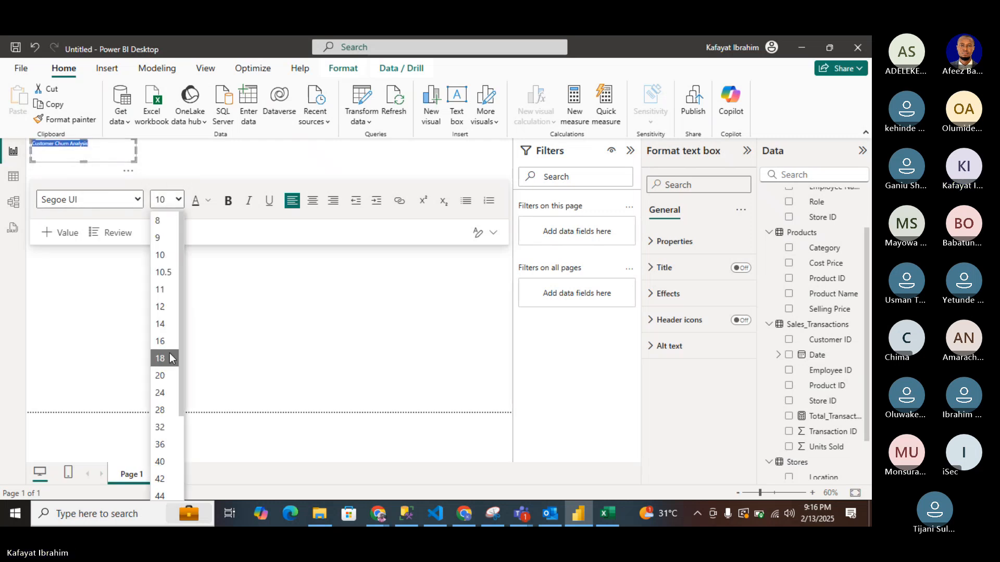
left_click(160, 398)
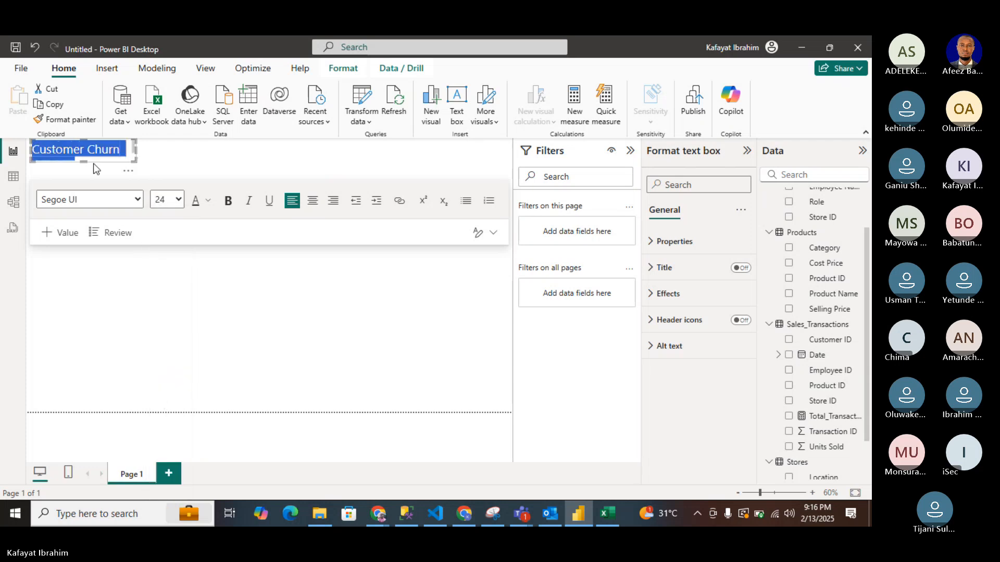
left_click_drag(83, 162, 85, 184)
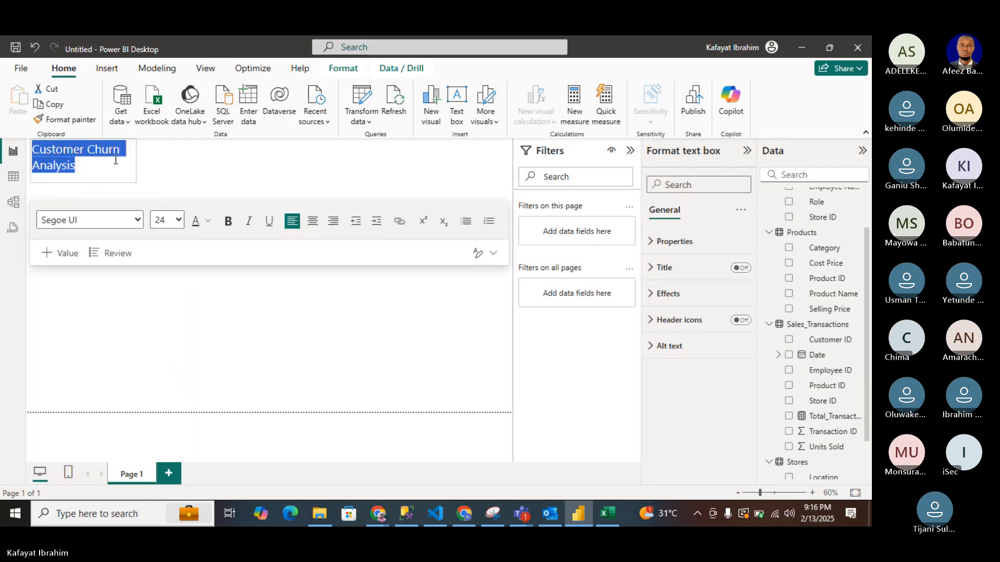
left_click_drag(135, 160, 208, 165)
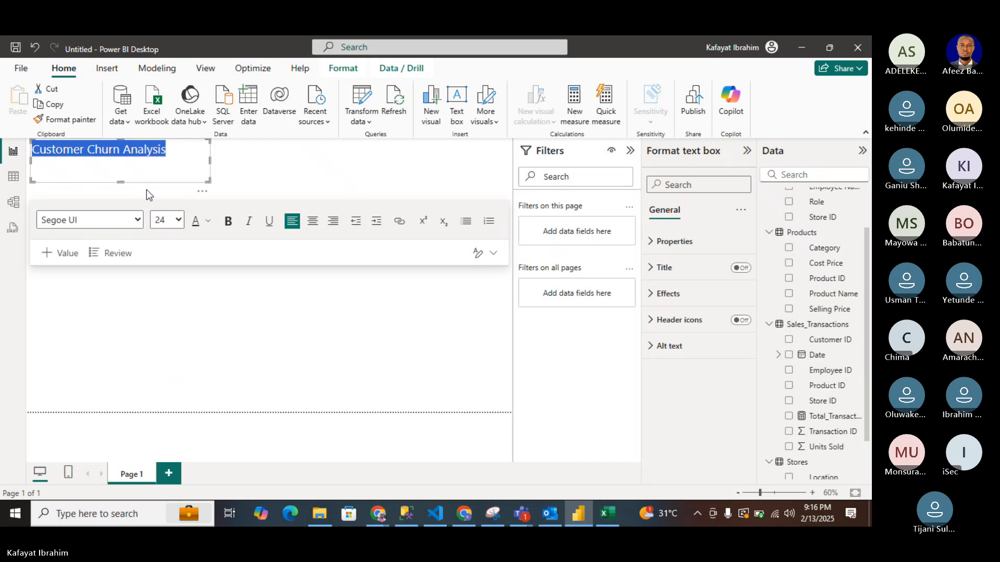
Format the Customer Churn Analysis title as size 32 Georgia text and centre it in its text box.
left_click(177, 222)
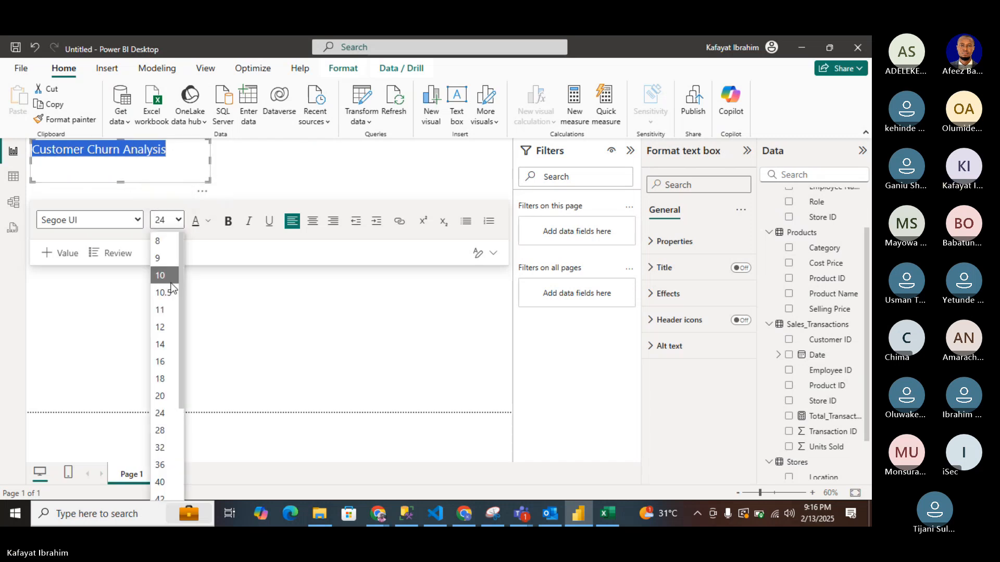
left_click(160, 448)
left_click(137, 220)
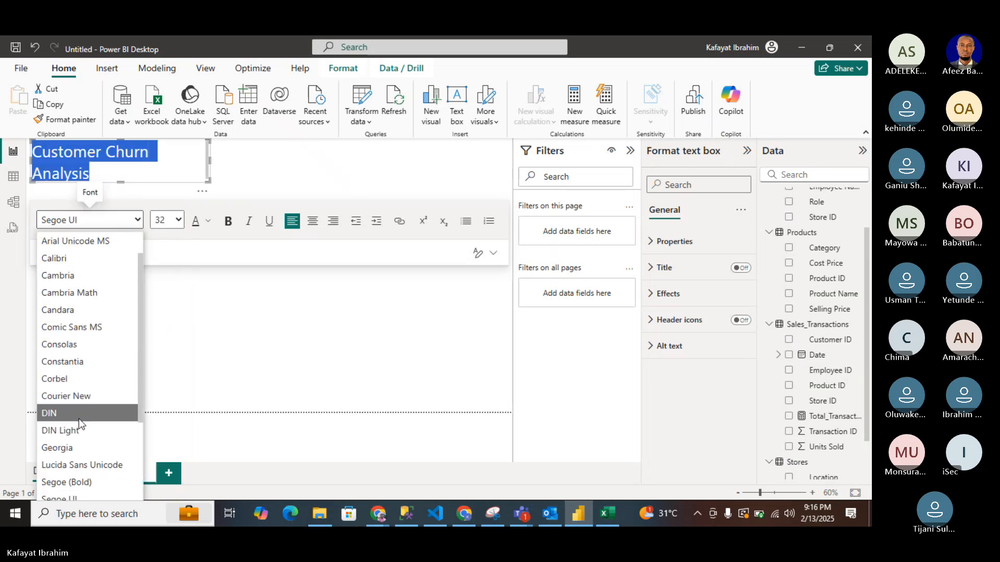
left_click(80, 449)
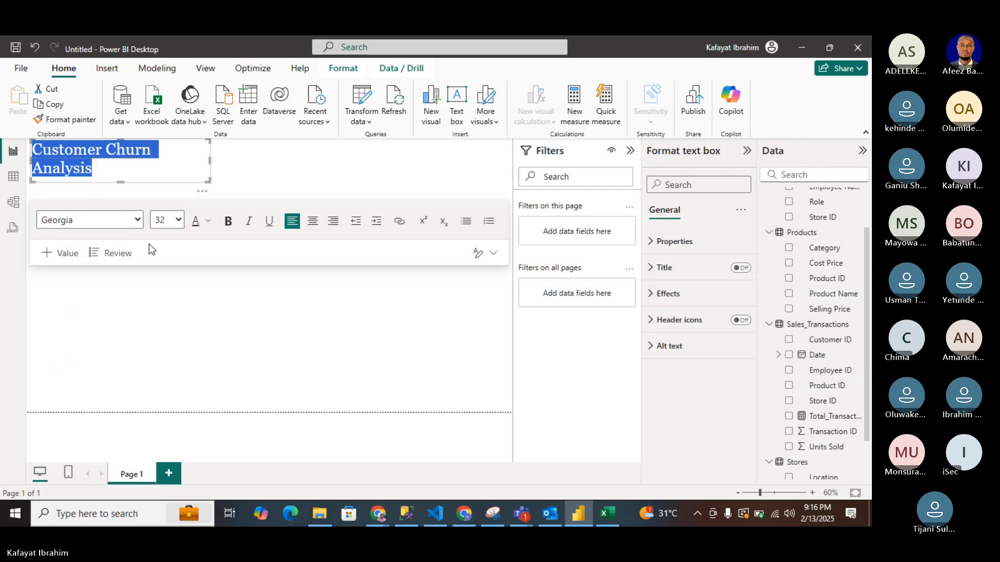
left_click(313, 222)
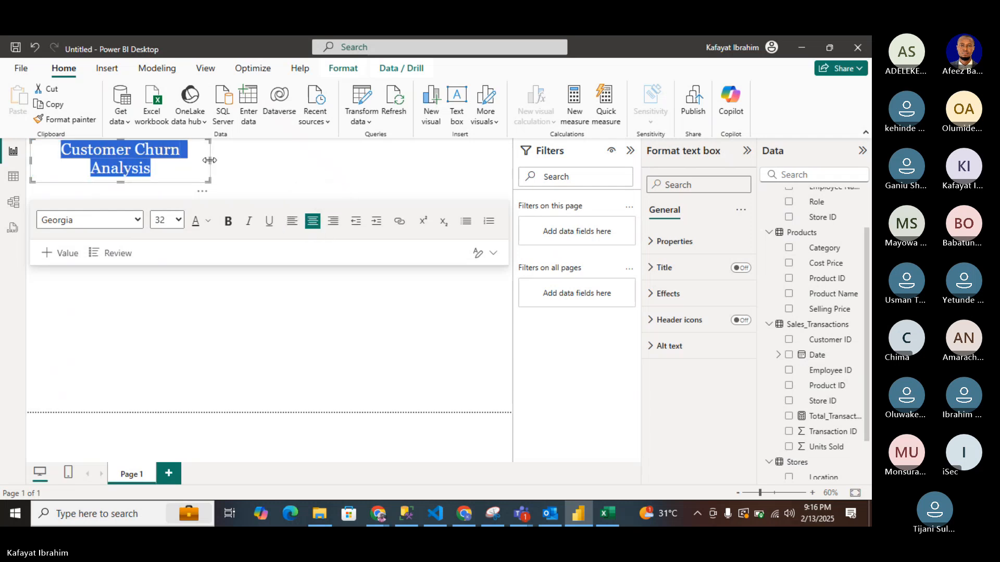
Widen the title's text box to span nearly the full page width and make the title bold.
left_click_drag(210, 161, 243, 161)
left_click_drag(528, 158, 486, 166)
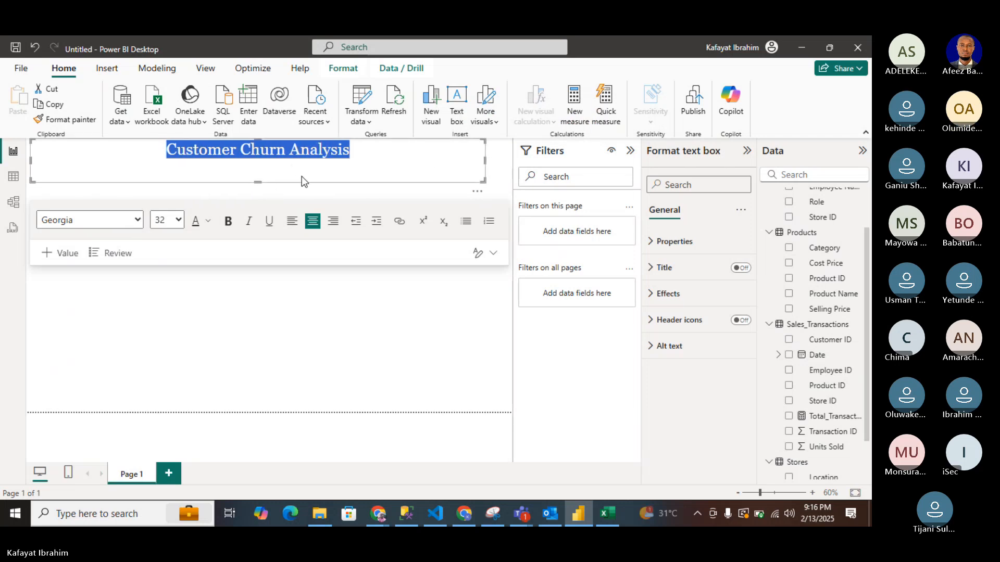
left_click(227, 222)
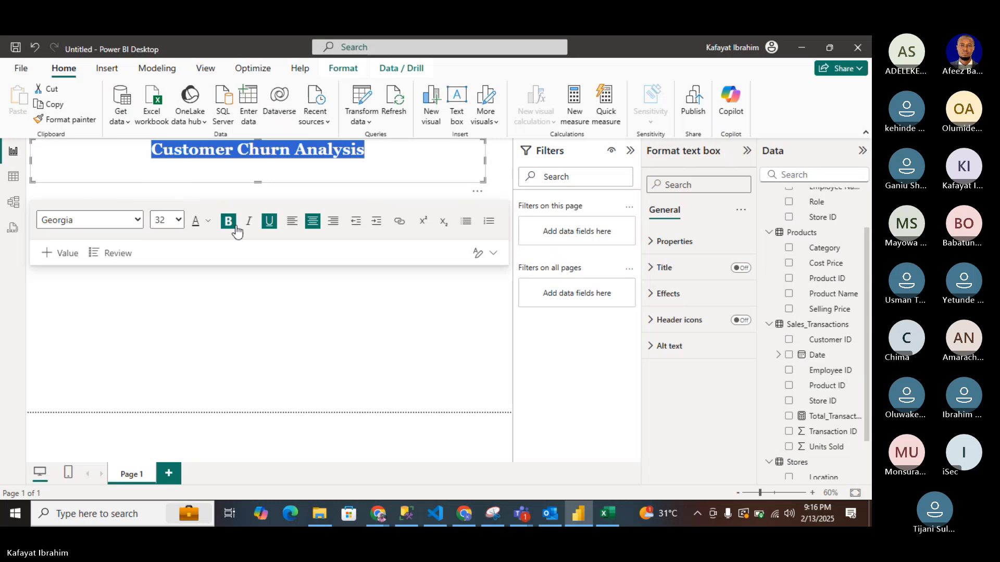
Colour the title text dark blue and reduce the text box's height to fit the single line of text.
left_click(209, 222)
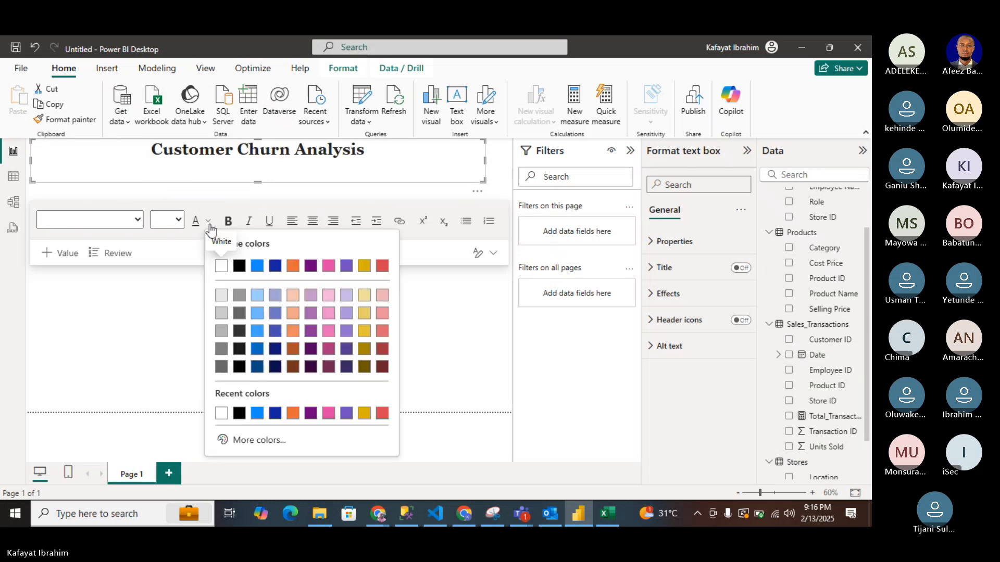
left_click(210, 224)
left_click(209, 223)
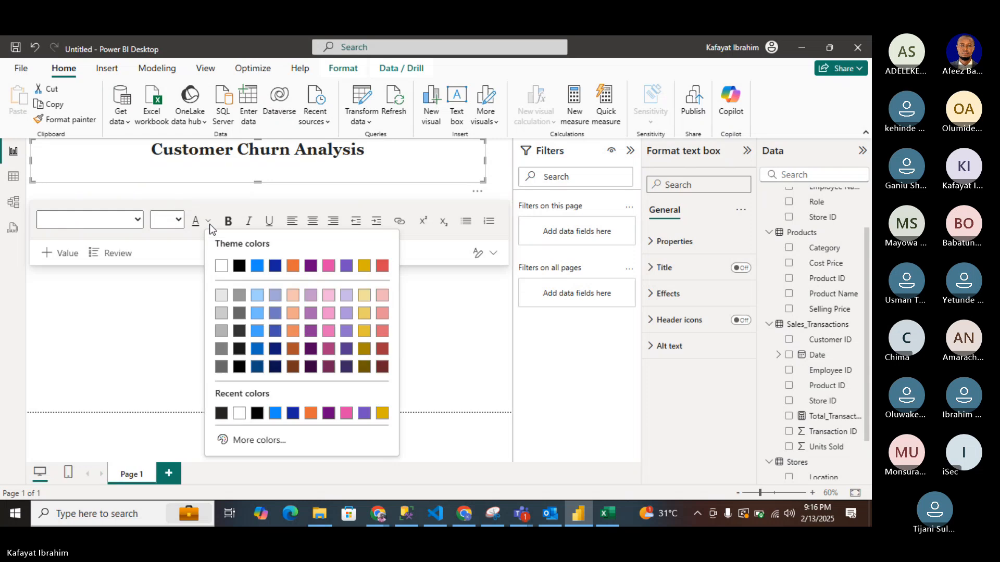
left_click(274, 267)
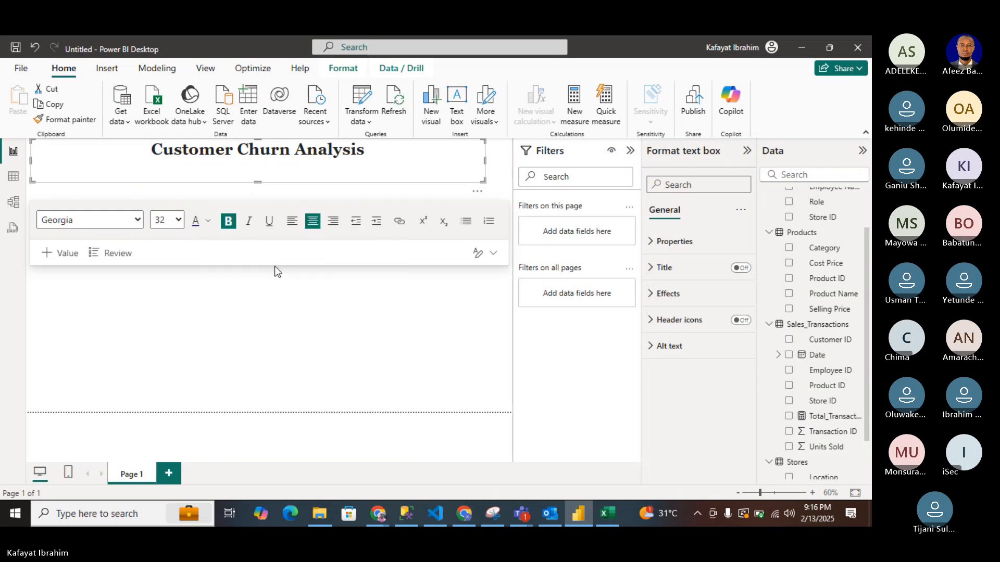
left_click_drag(369, 151, 78, 152)
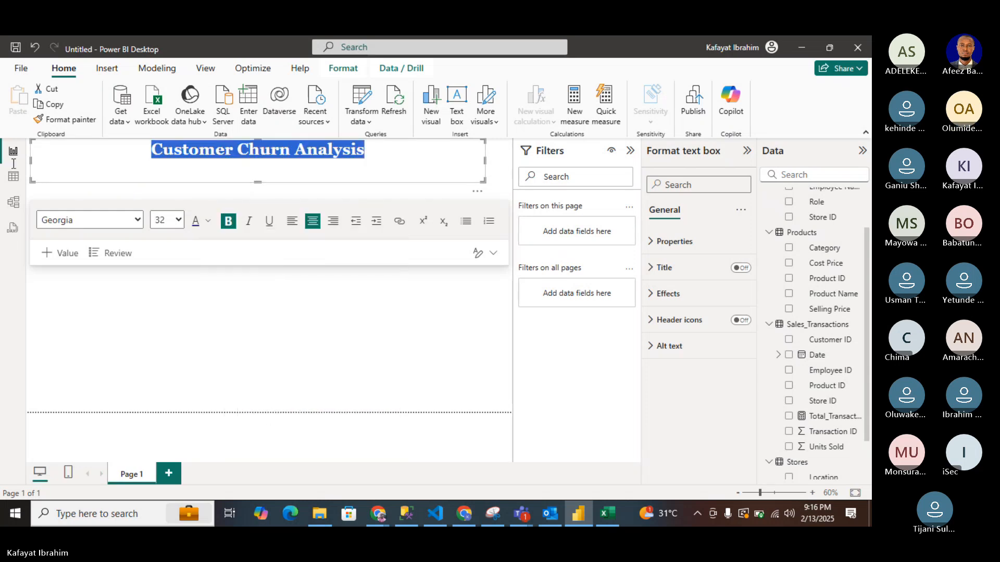
left_click(209, 224)
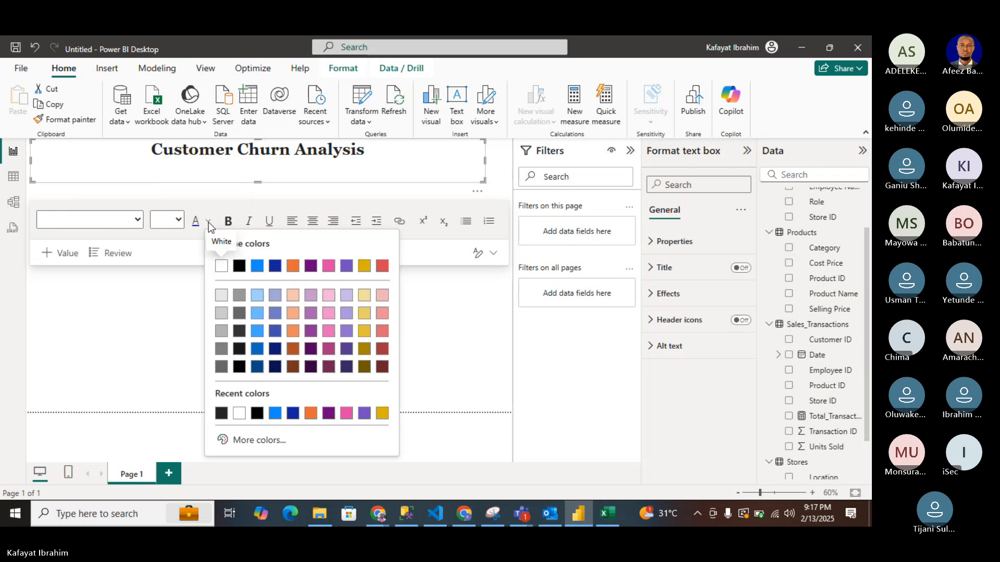
left_click(267, 355)
left_click(305, 173)
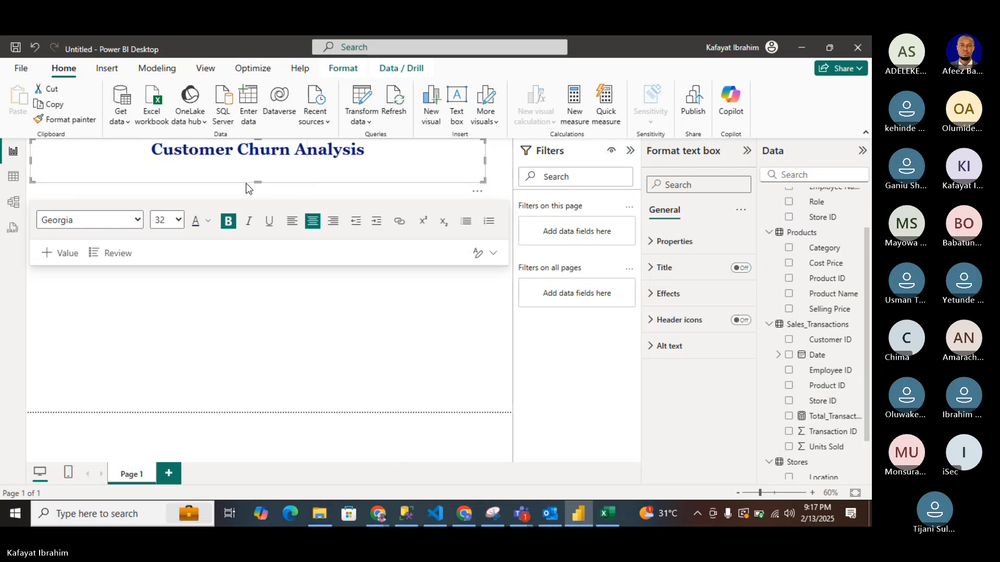
left_click_drag(257, 181, 251, 160)
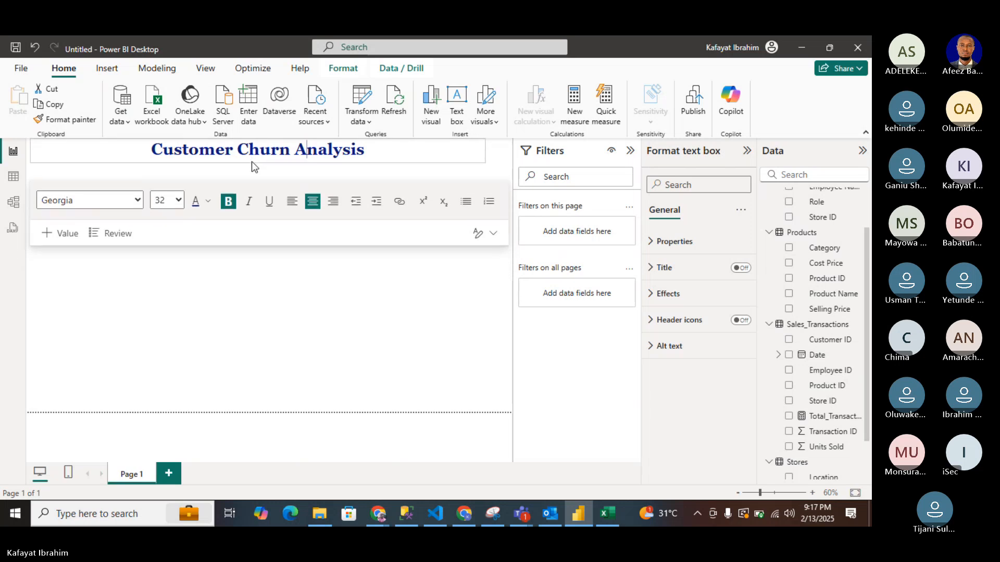
left_click(274, 292)
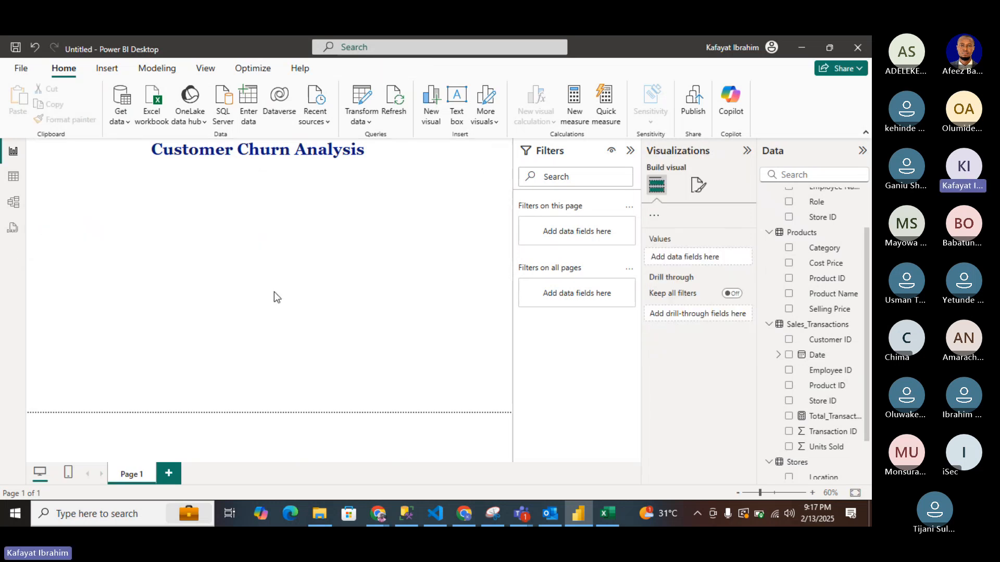
double_click(394, 241)
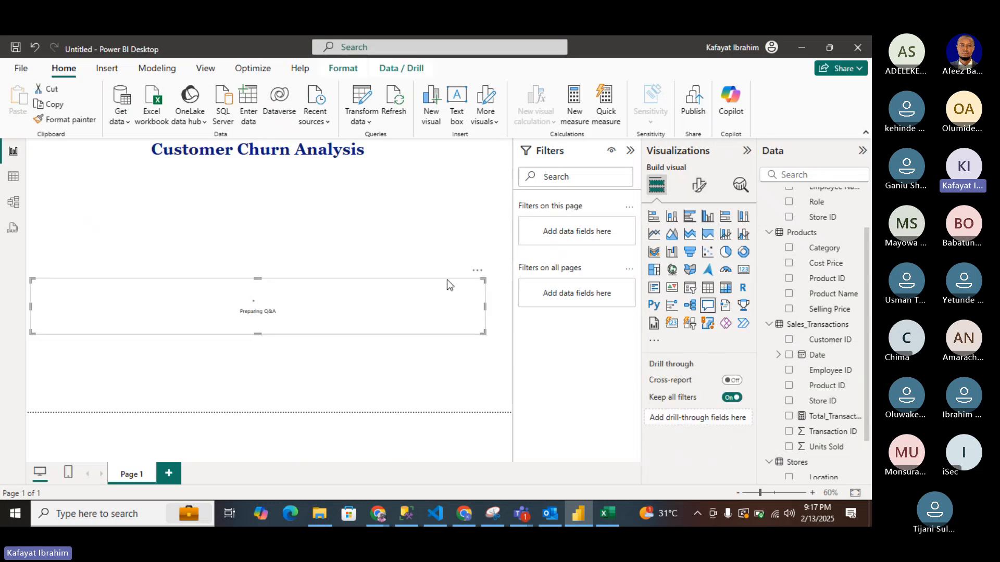
left_click(477, 271)
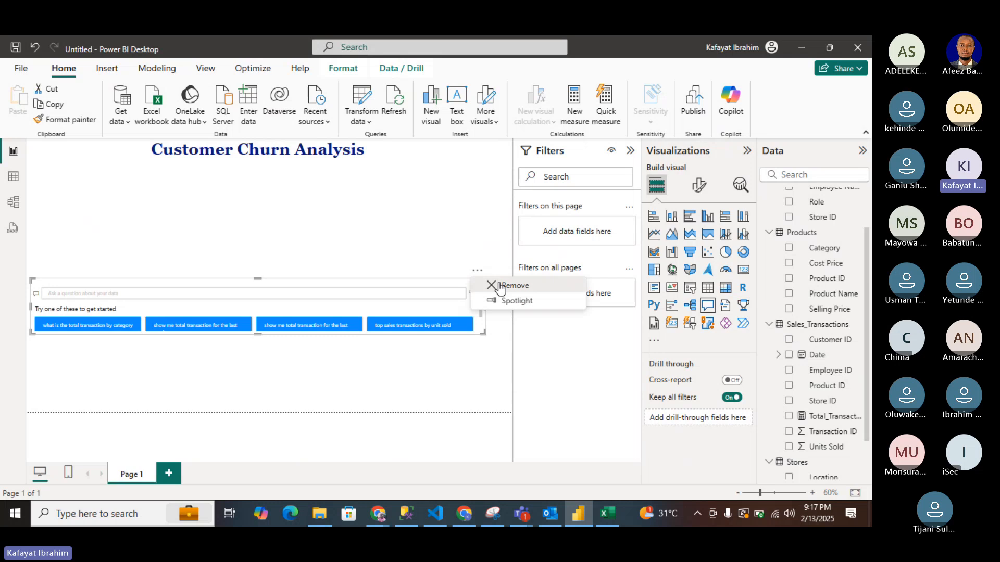
left_click(500, 286)
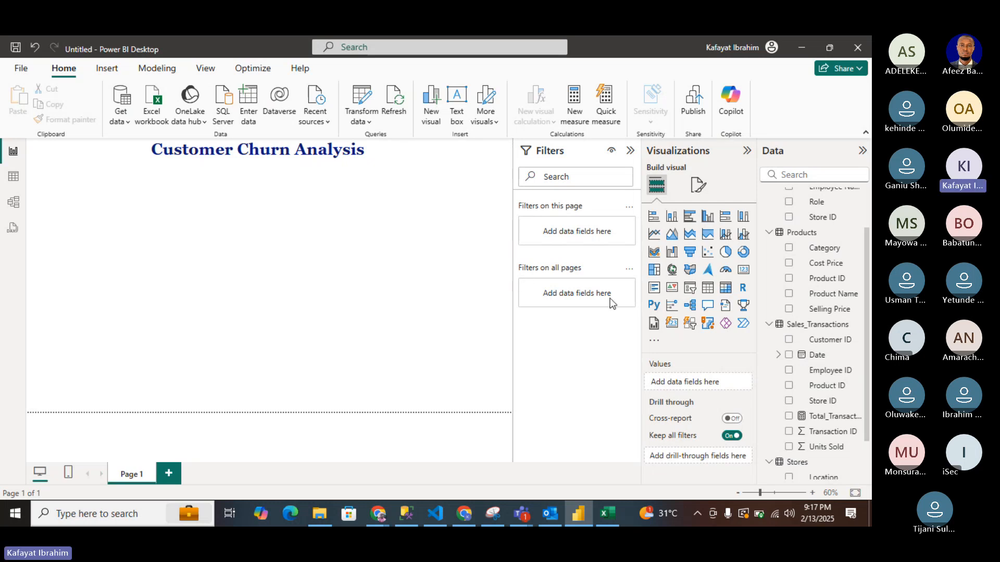
Create a new measure in the Products table and begin its name with Average.
right_click(825, 313)
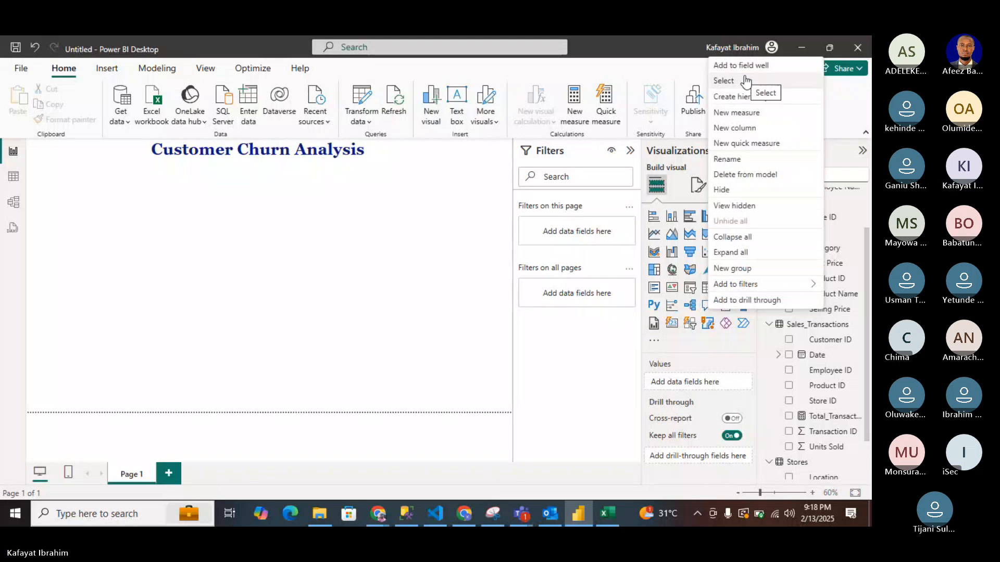
left_click(756, 115)
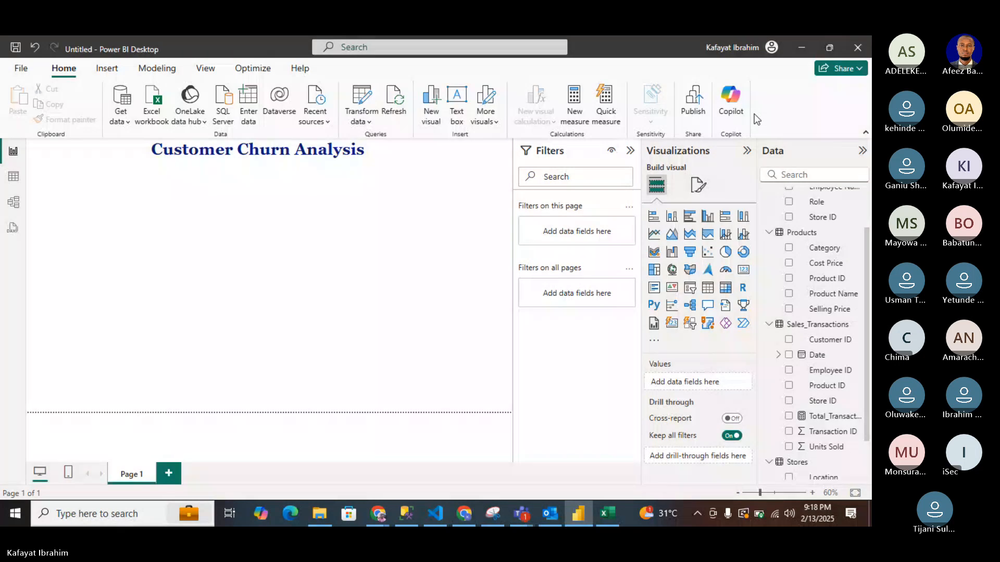
key("ctrl+z")
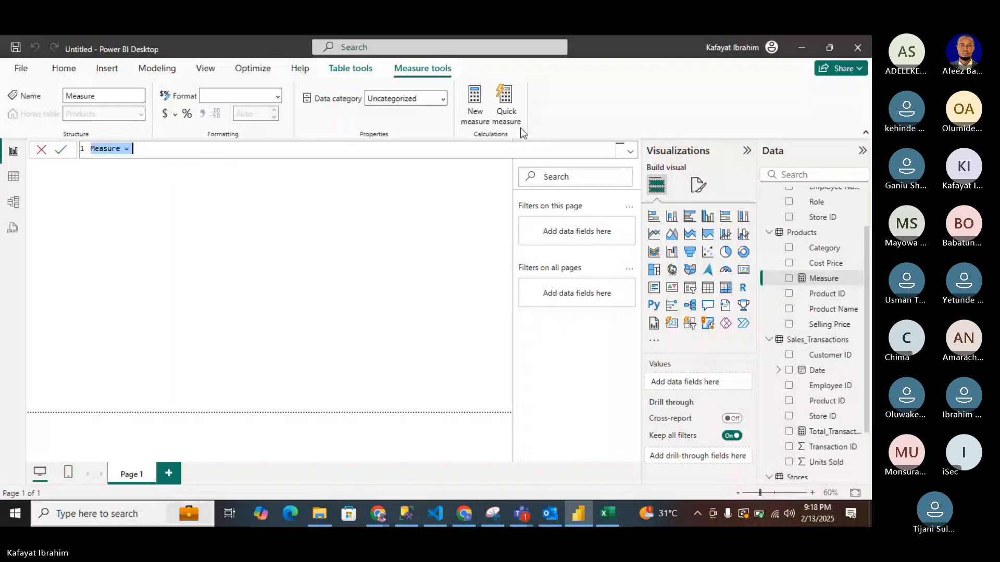
type("A")
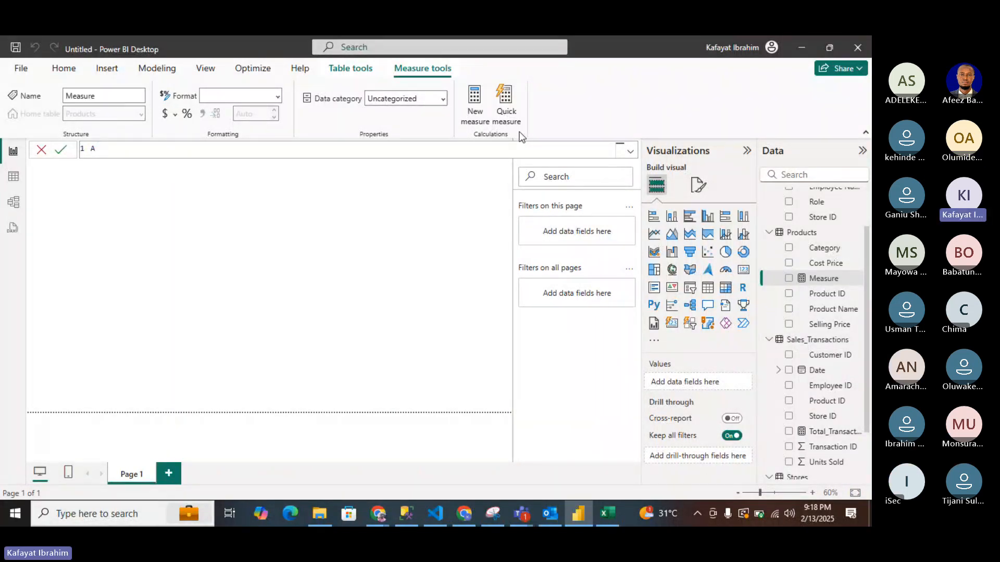
type("verage")
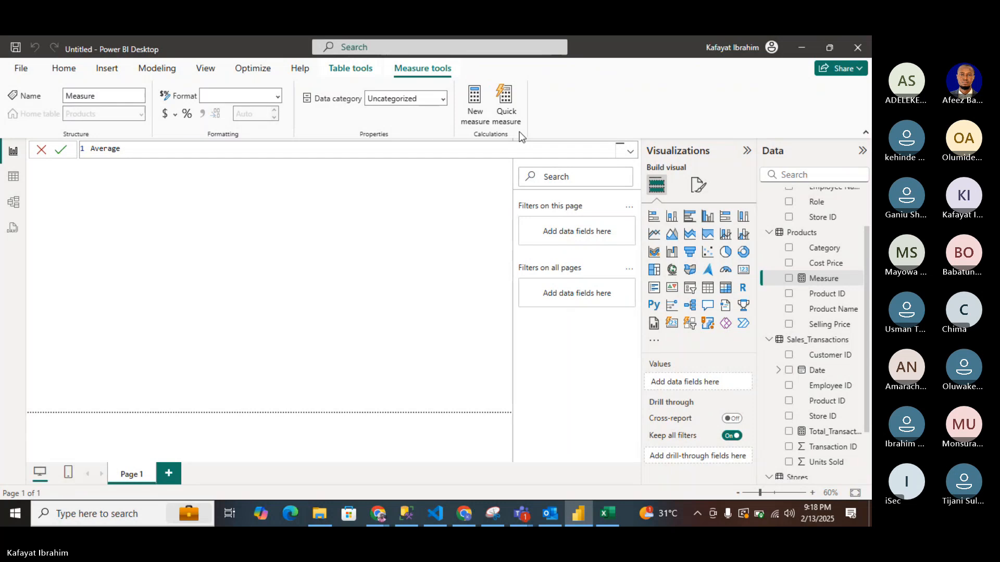
Complete the new measure's name as Average_Price in its formula, followed by an equals sign.
type("_Tra")
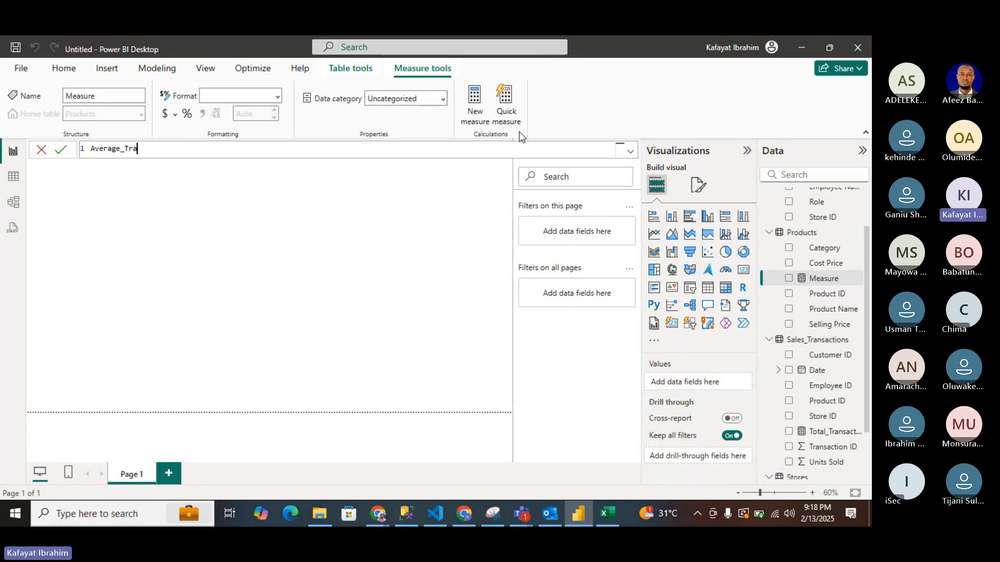
key("BackSpace")
key("BackSpace")
key("BackSpace")
type("Price=")
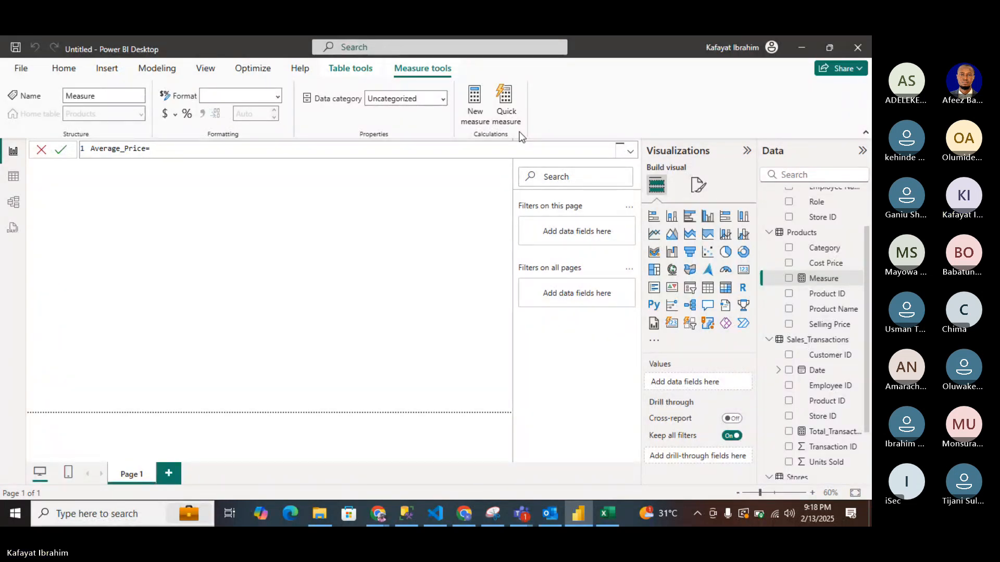
Define the Average_Price measure as AVERAGE(Products[Selling Price]) and commit the formula.
type("Av")
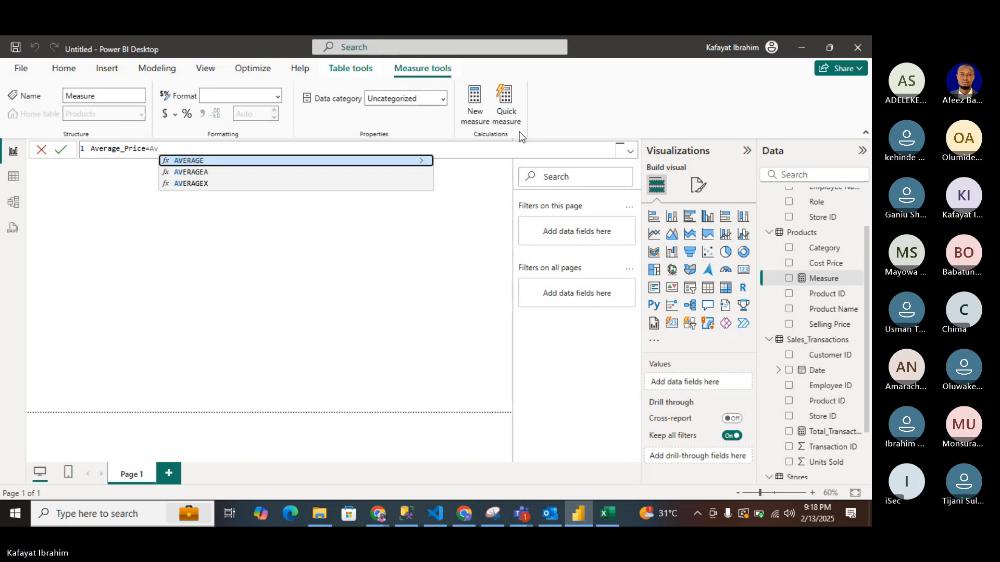
key("Tab")
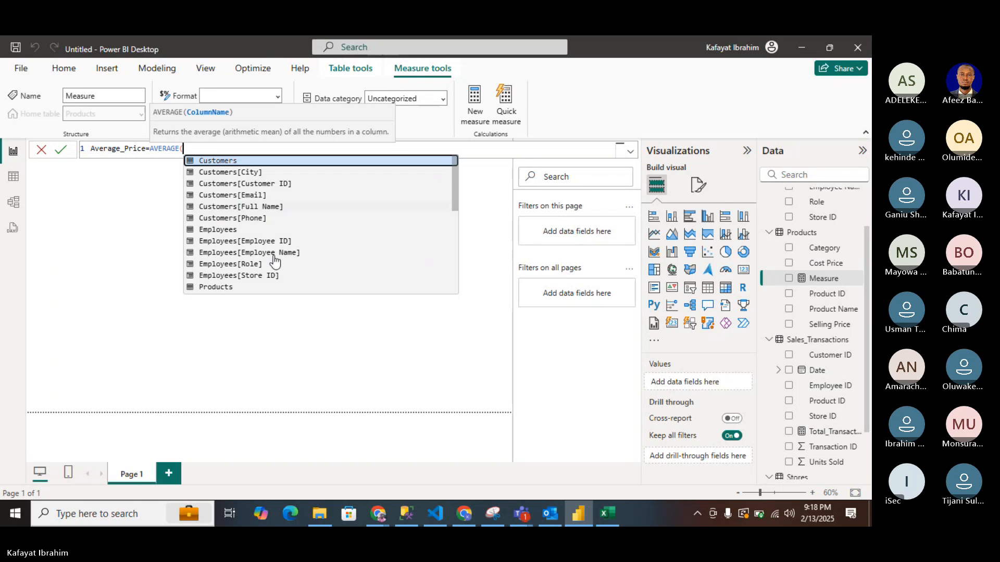
scroll(268, 270, "down", 2)
scroll(268, 270, "down", 3)
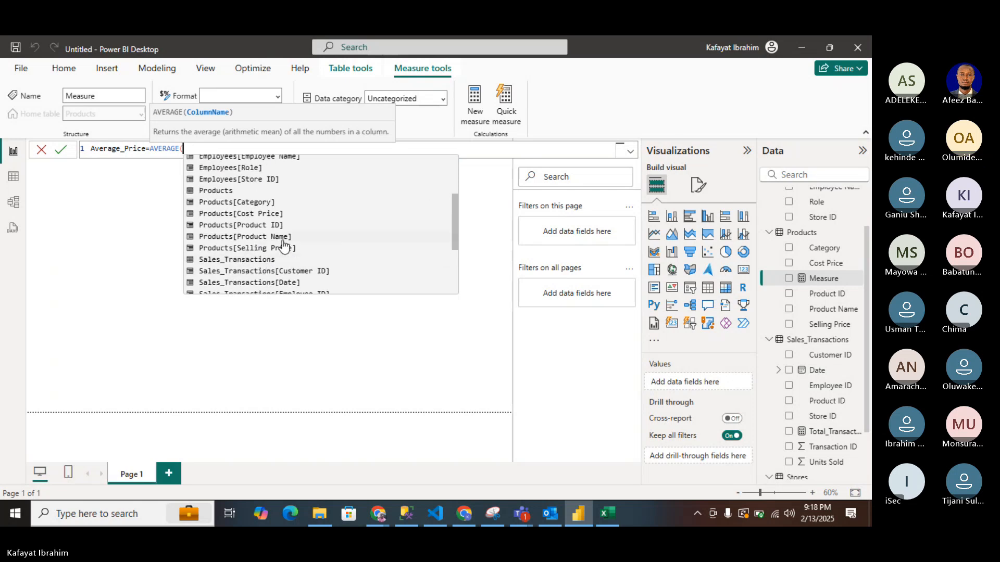
double_click(283, 248)
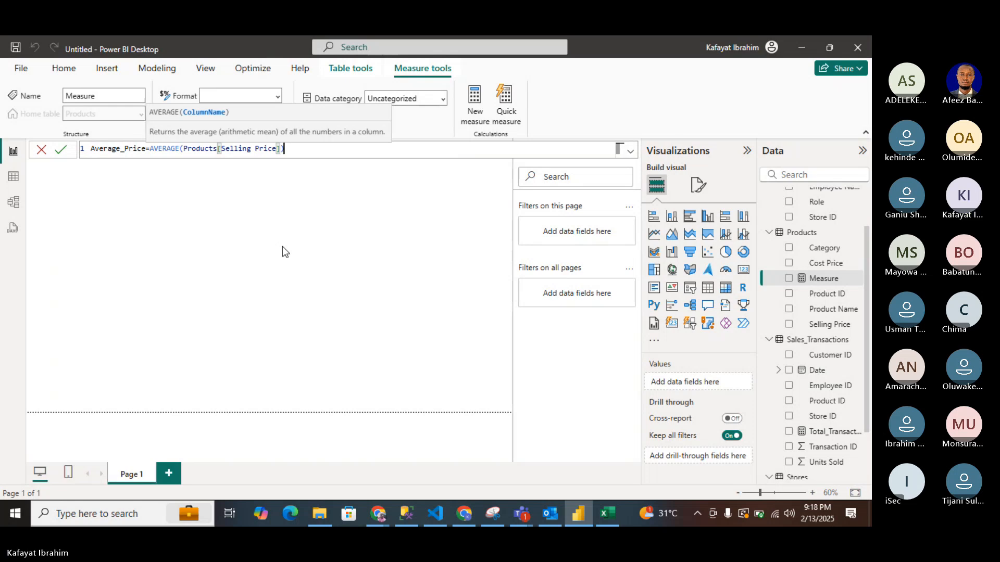
type(")")
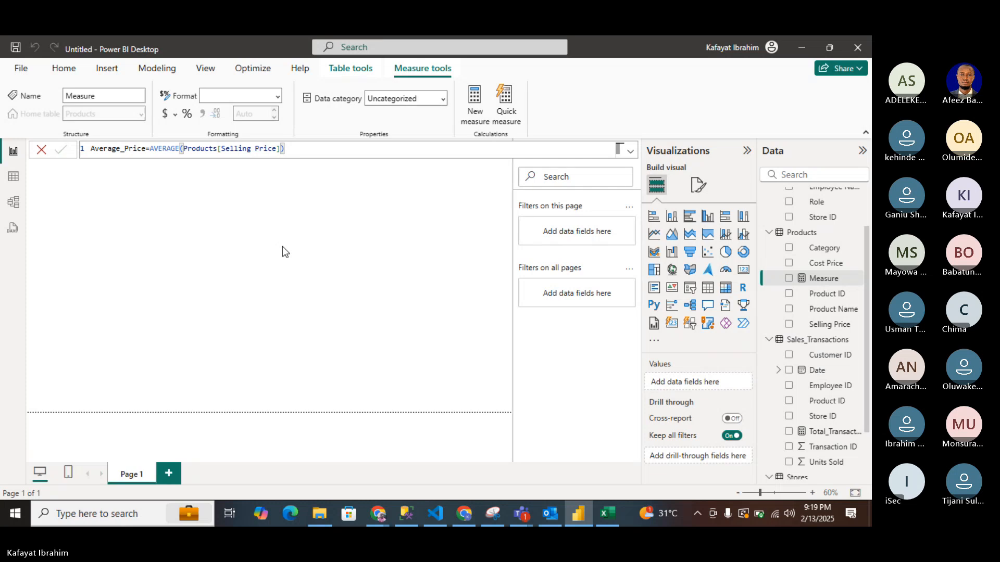
key("Return")
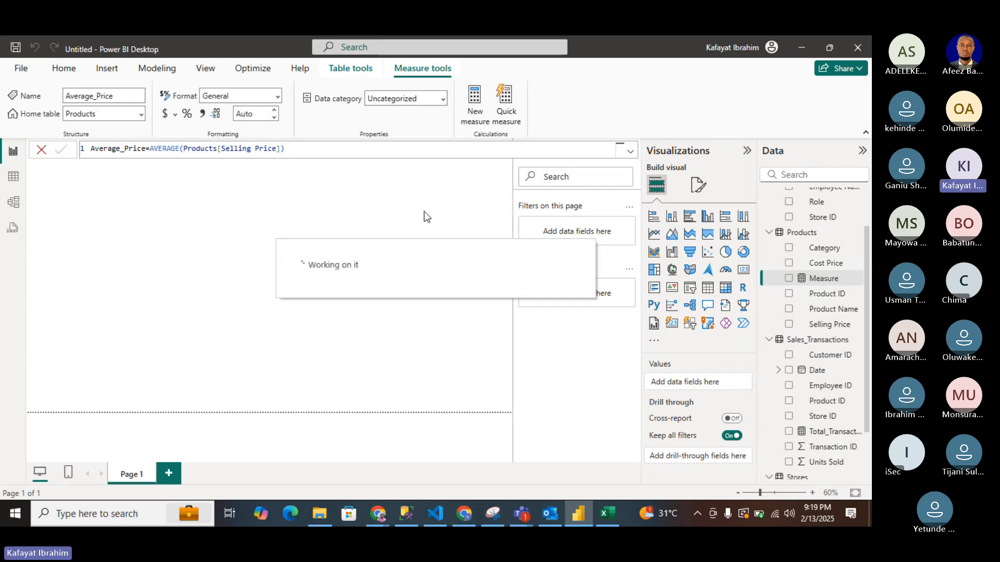
Add a clustered bar chart with Full Name from the Customers table on the Y-axis, and make it slightly taller.
left_click(690, 222)
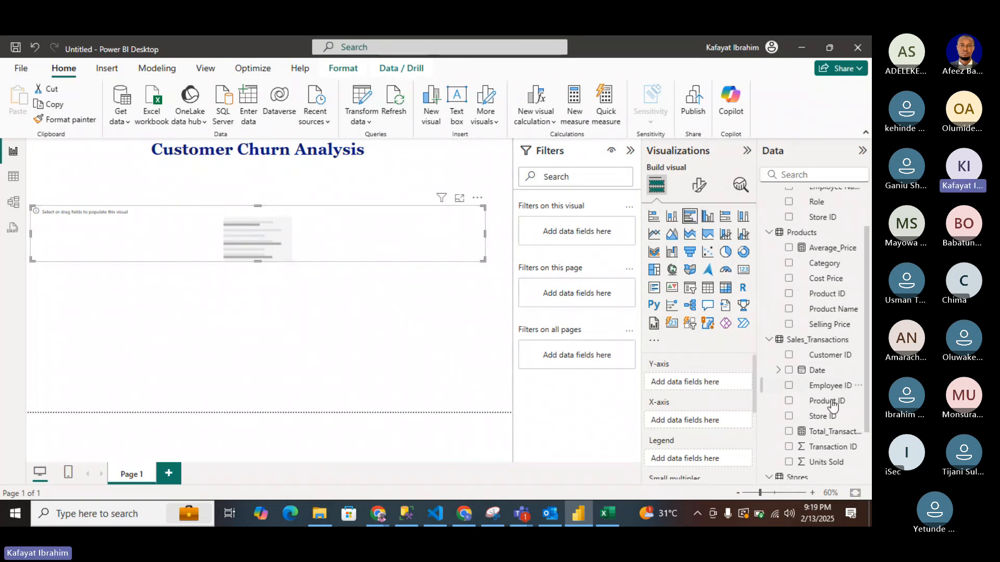
scroll(830, 407, "down", 2)
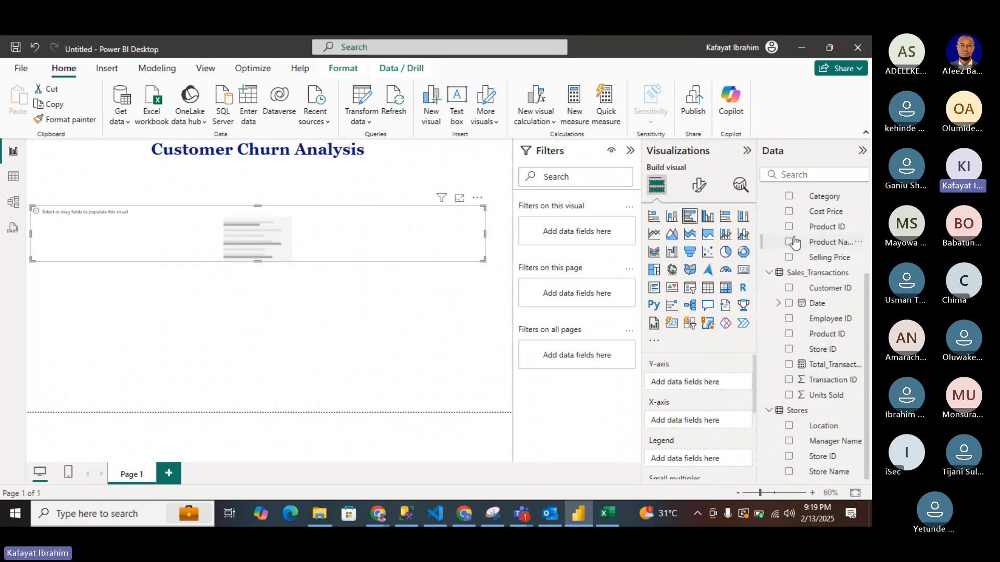
scroll(834, 285, "up", 3)
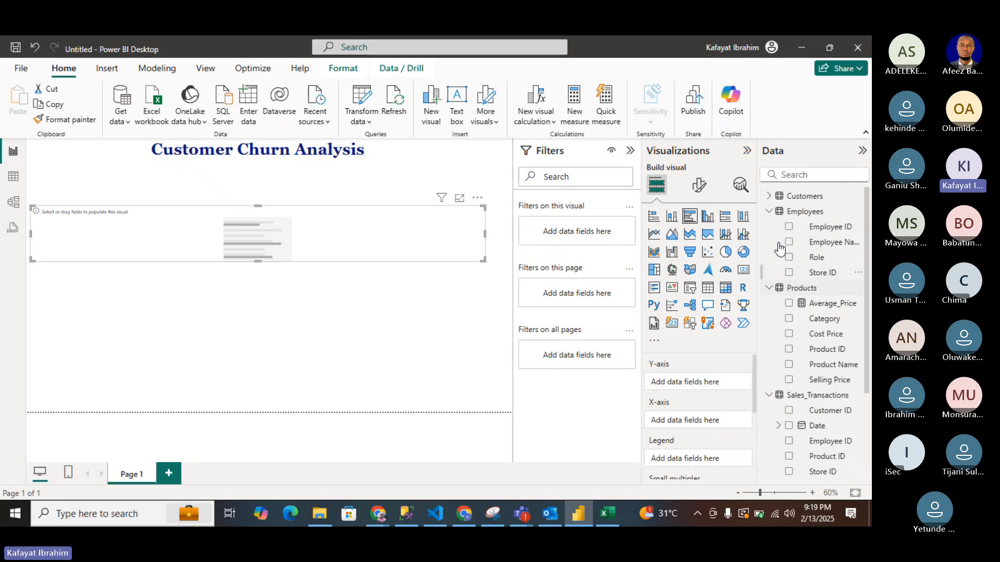
left_click(769, 212)
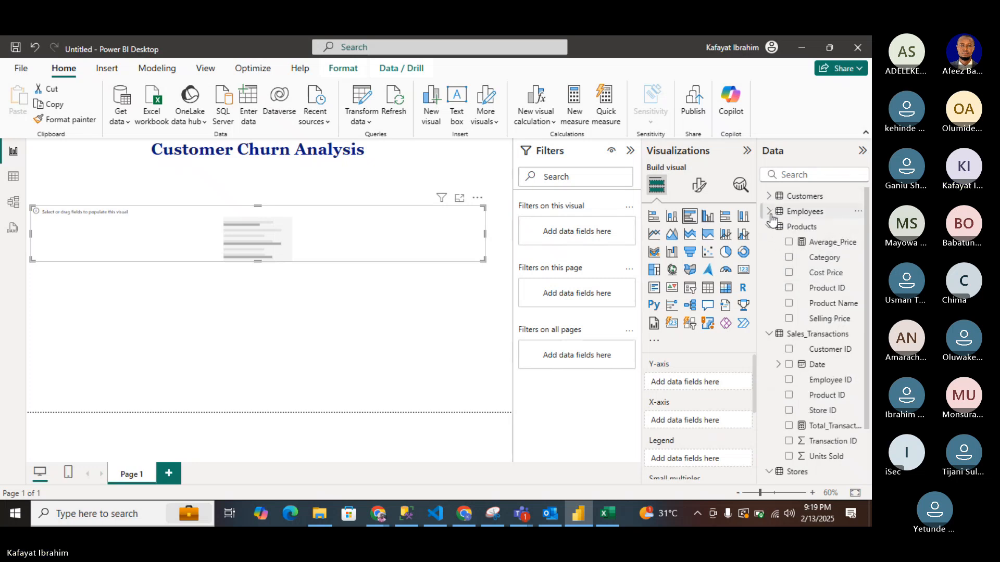
left_click(769, 196)
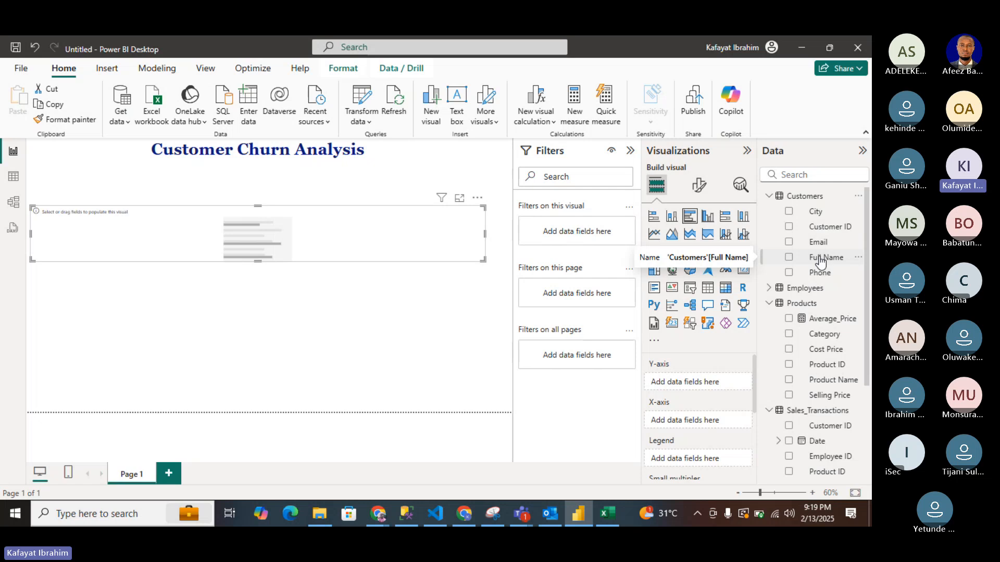
left_click_drag(821, 260, 684, 388)
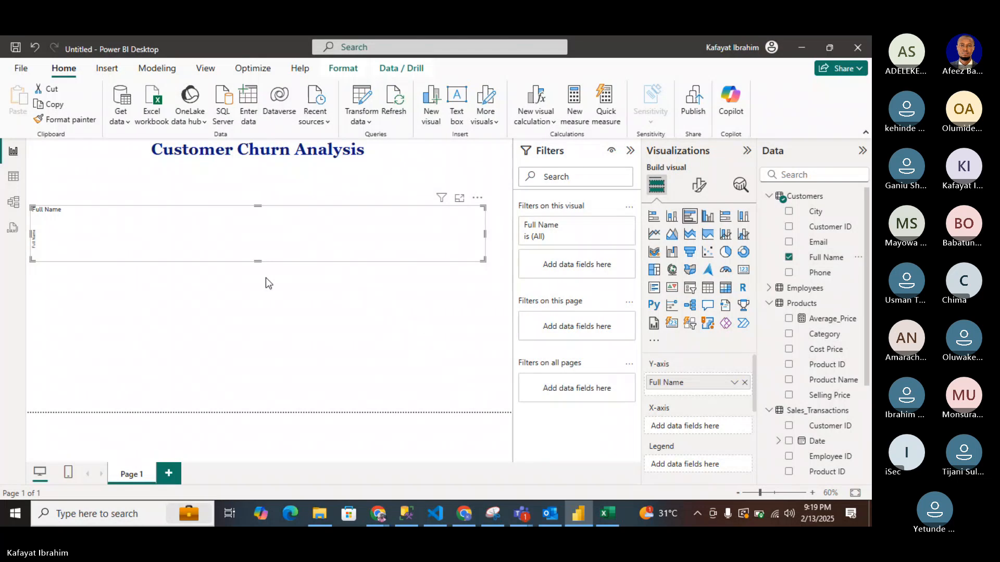
left_click_drag(258, 261, 257, 286)
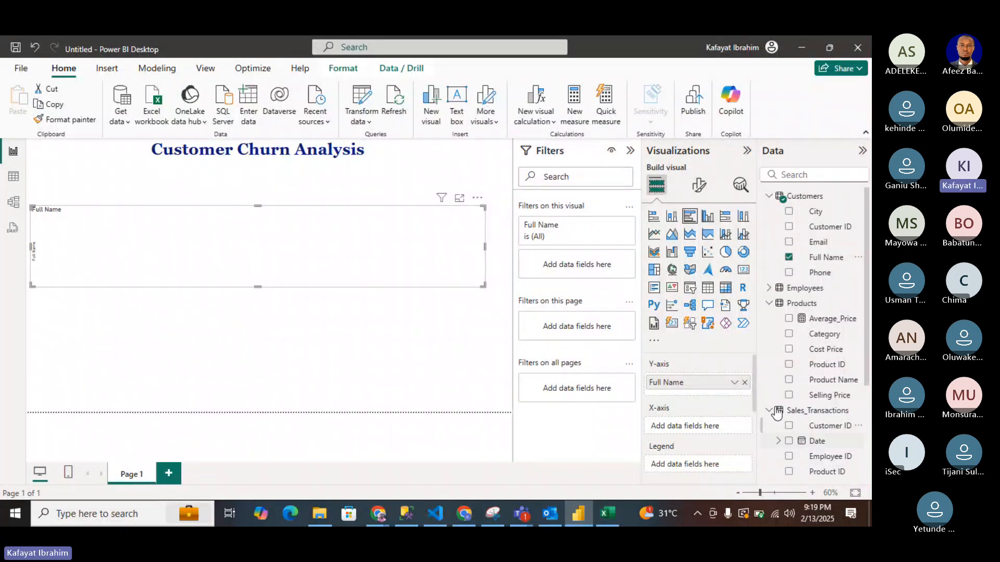
Place the Average_Price measure on the bar chart's X-axis and extend the chart downward to show more bars.
scroll(776, 414, "down", 1)
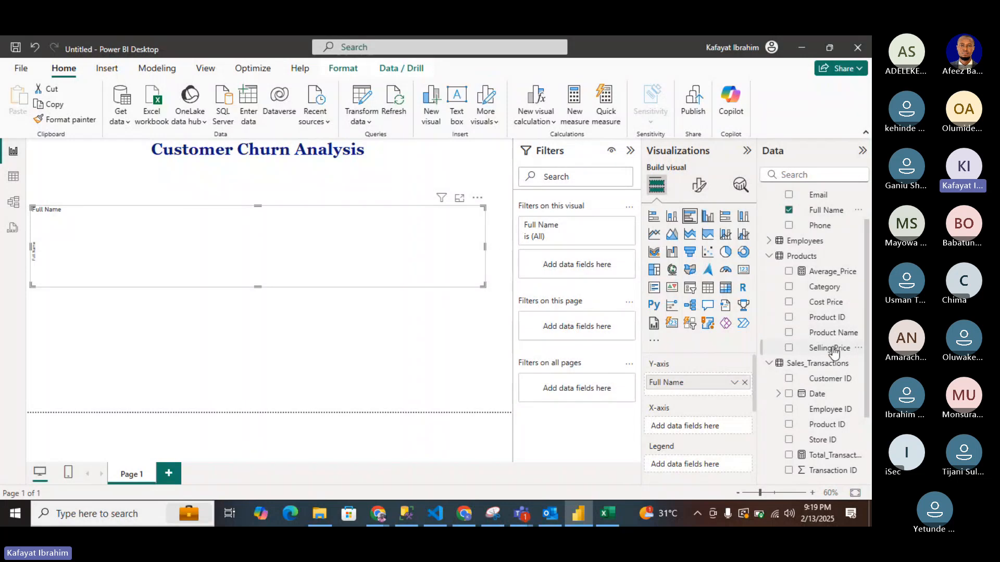
scroll(822, 334, "up", 1)
left_click_drag(824, 269, 679, 426)
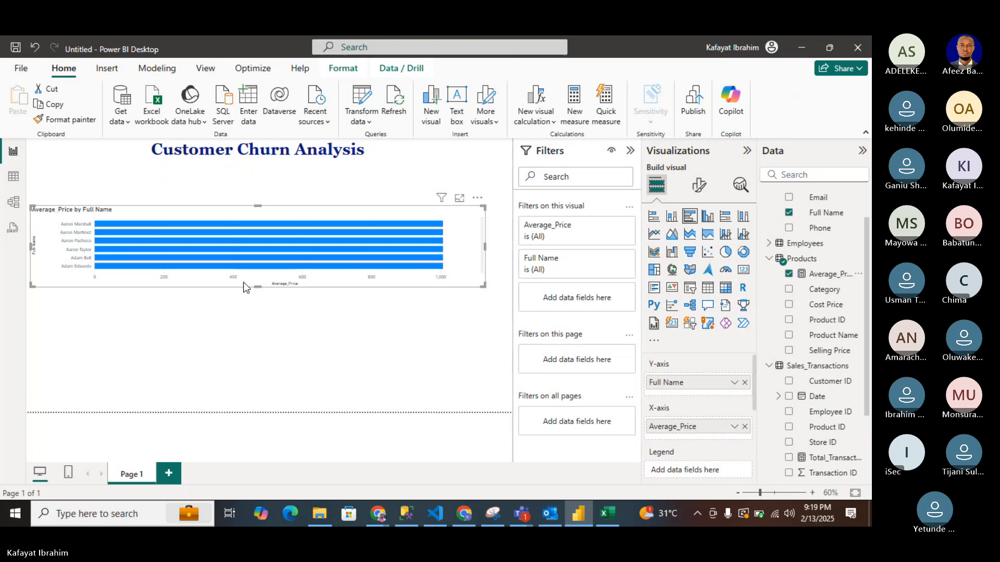
left_click_drag(261, 286, 271, 353)
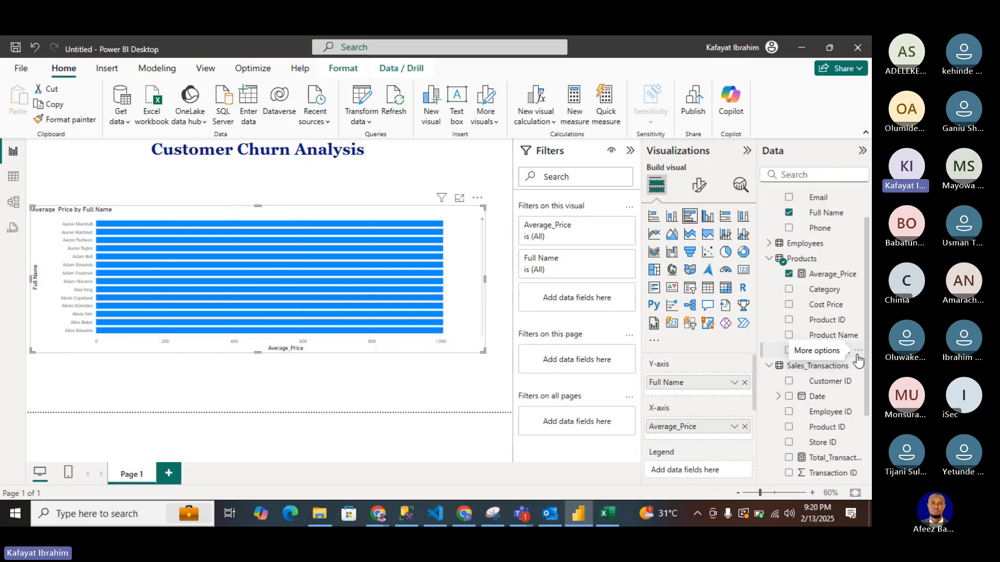
Replace the AVERAGE expression in the Average_Price measure with the start of an AVERAGEX function.
left_click(816, 279)
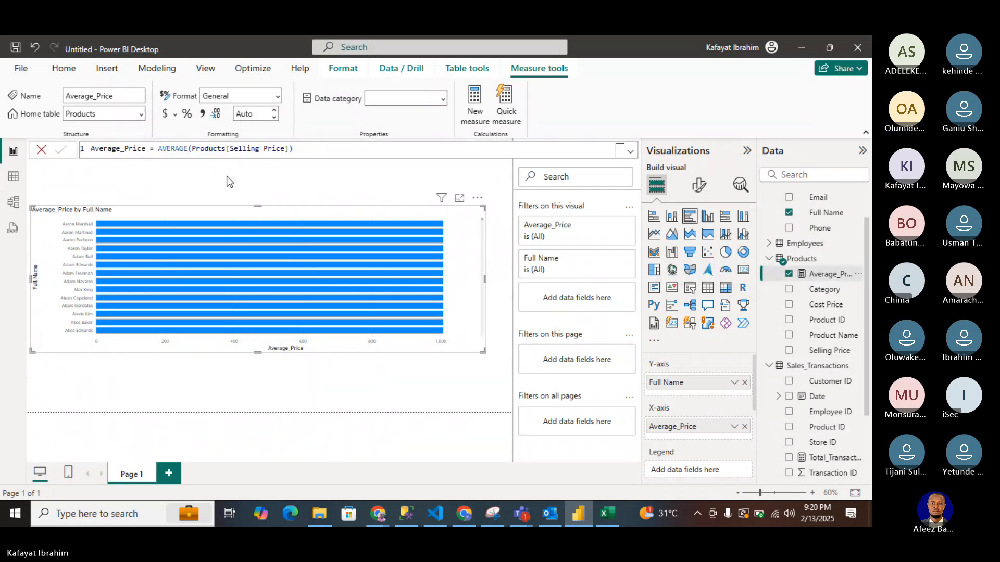
double_click(188, 149)
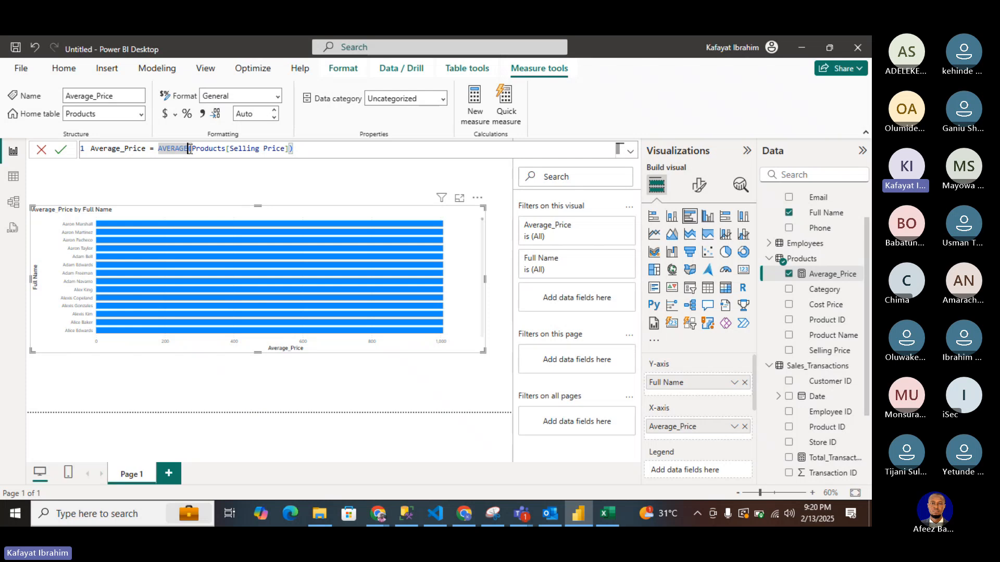
type("AVERAGEX")
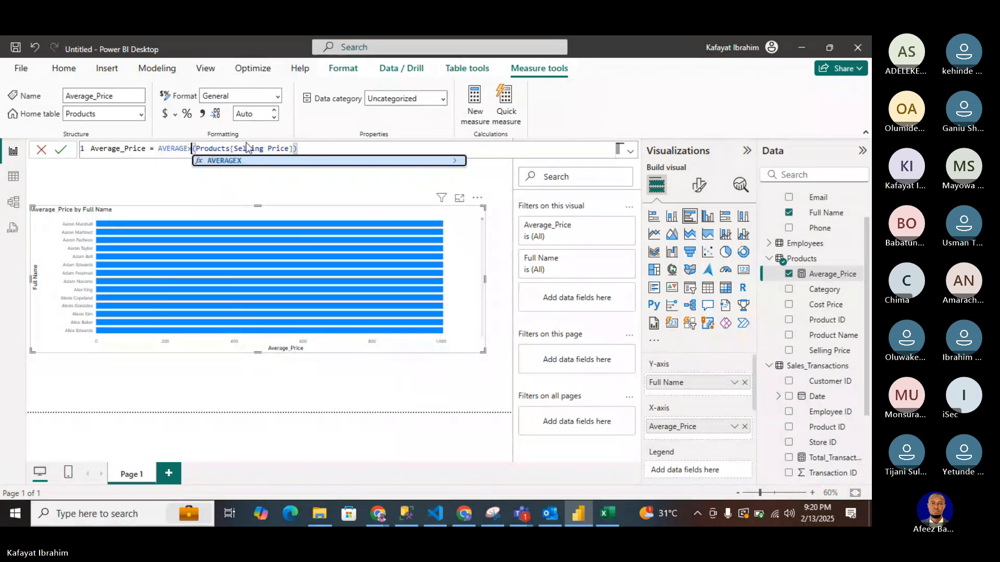
key("BackSpace")
left_click_drag(294, 148, 198, 151)
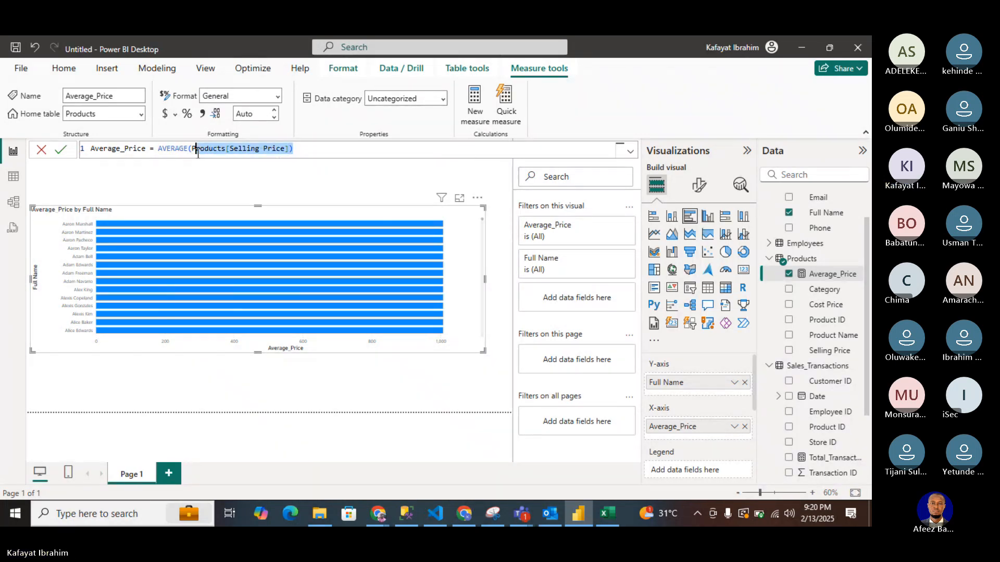
key("BackSpace")
key("BackSpace")
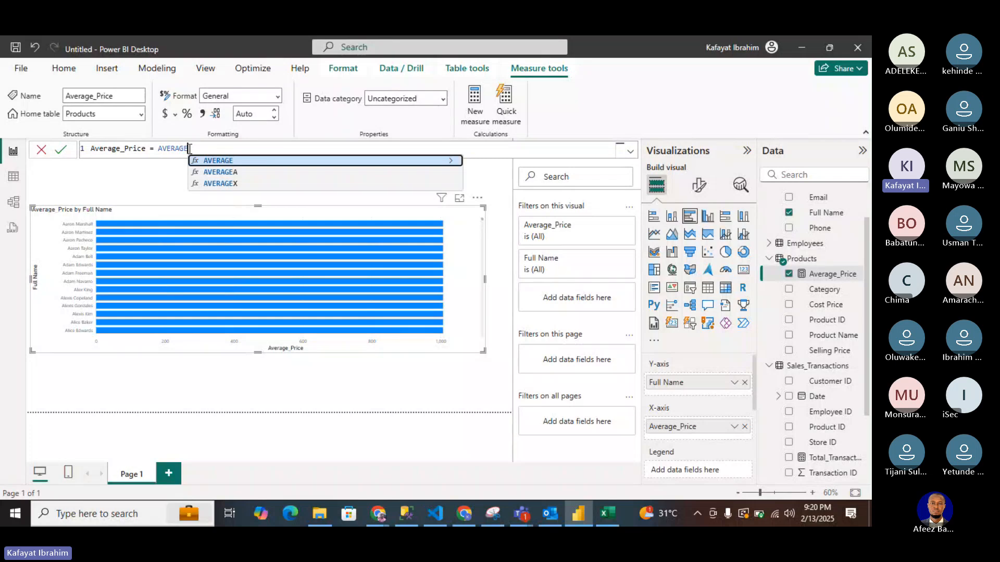
type("X")
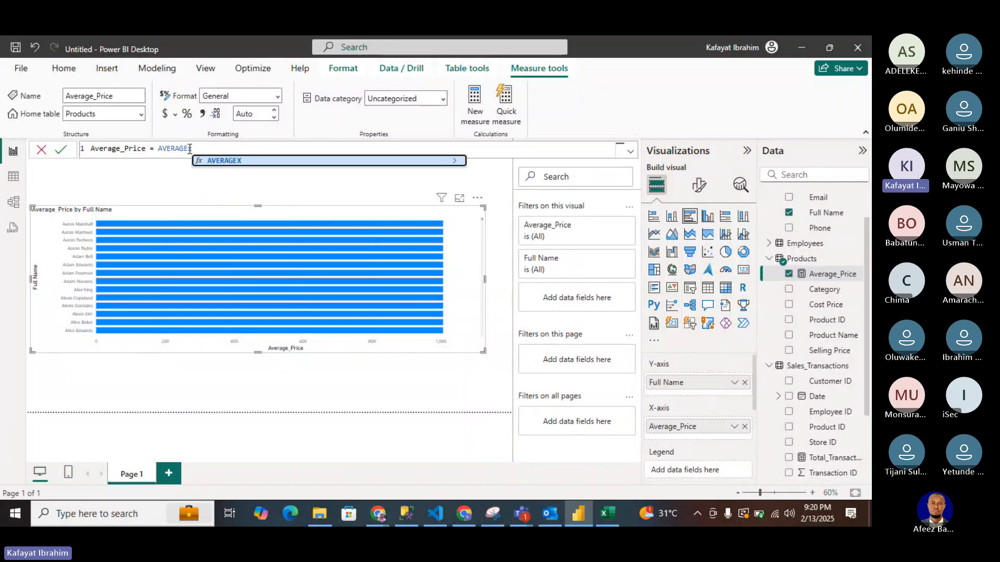
key("BackSpace")
key("Down")
key("Down")
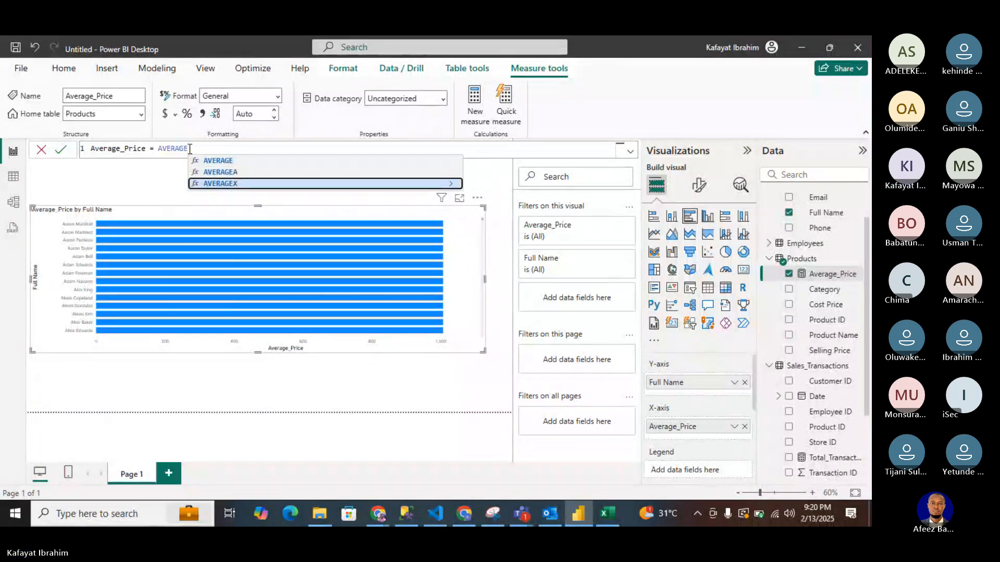
key("Tab")
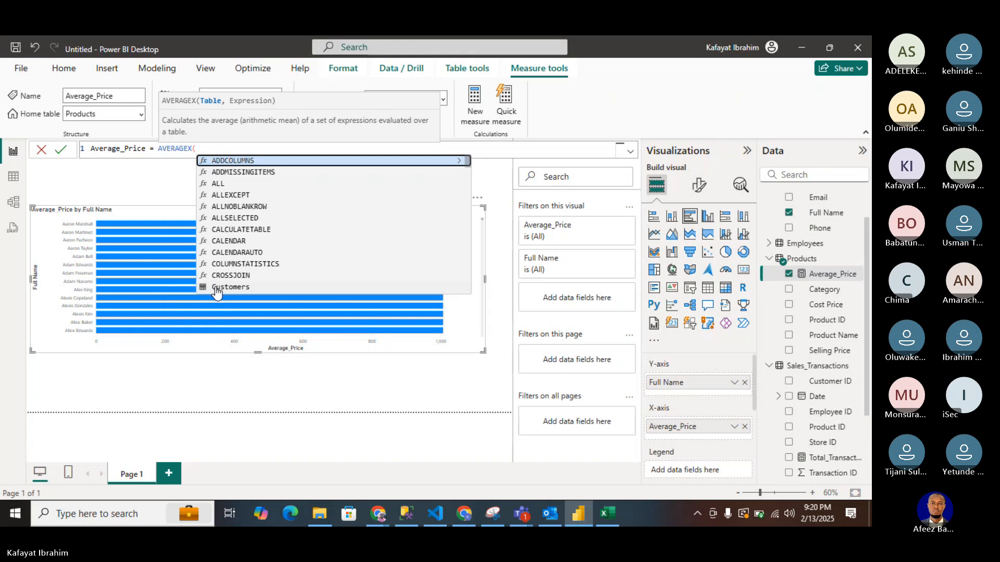
Give the AVERAGEX function the Products table and the [Selling Price] column as its arguments.
scroll(218, 294, "down", 3)
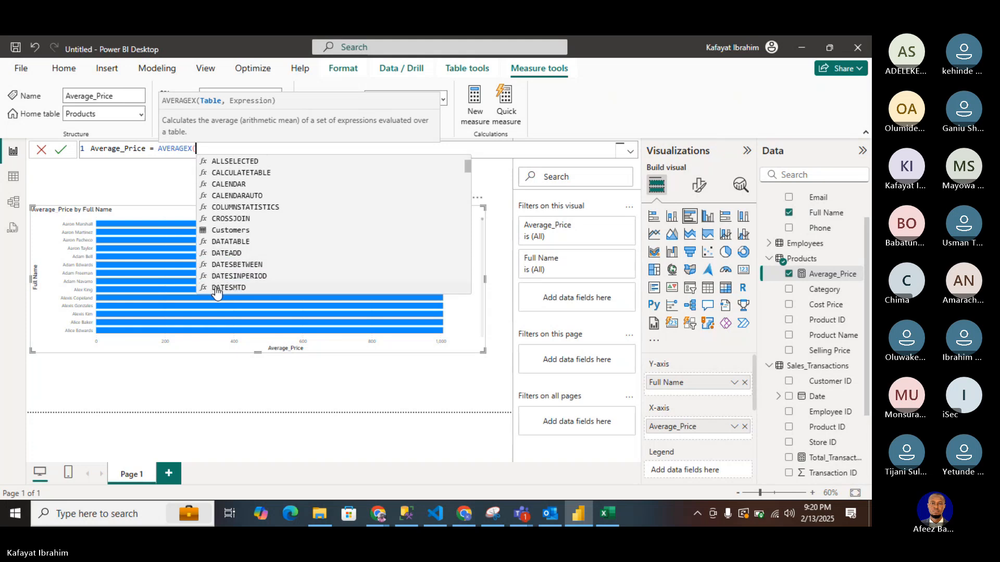
scroll(218, 291, "down", 10)
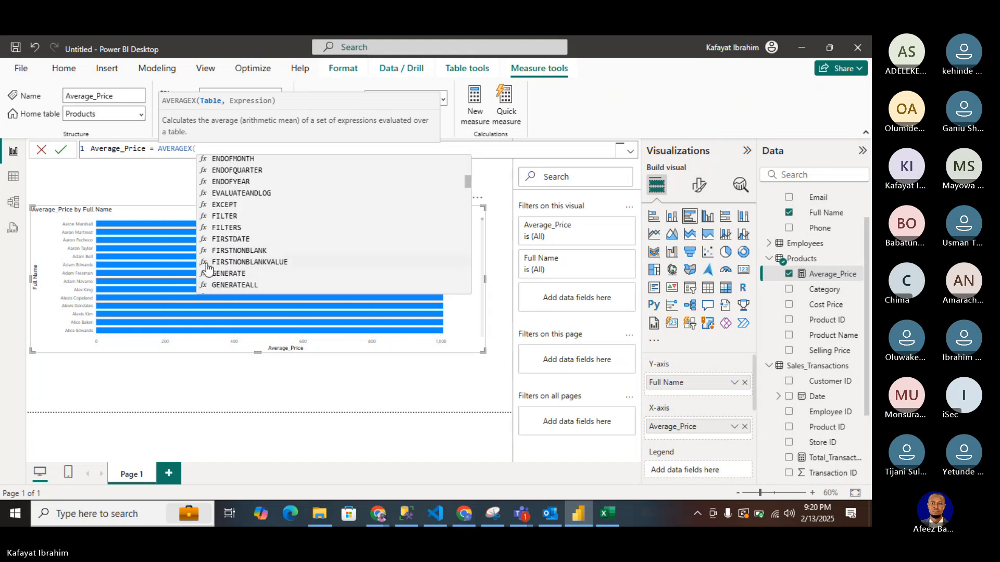
scroll(207, 268, "up", 10)
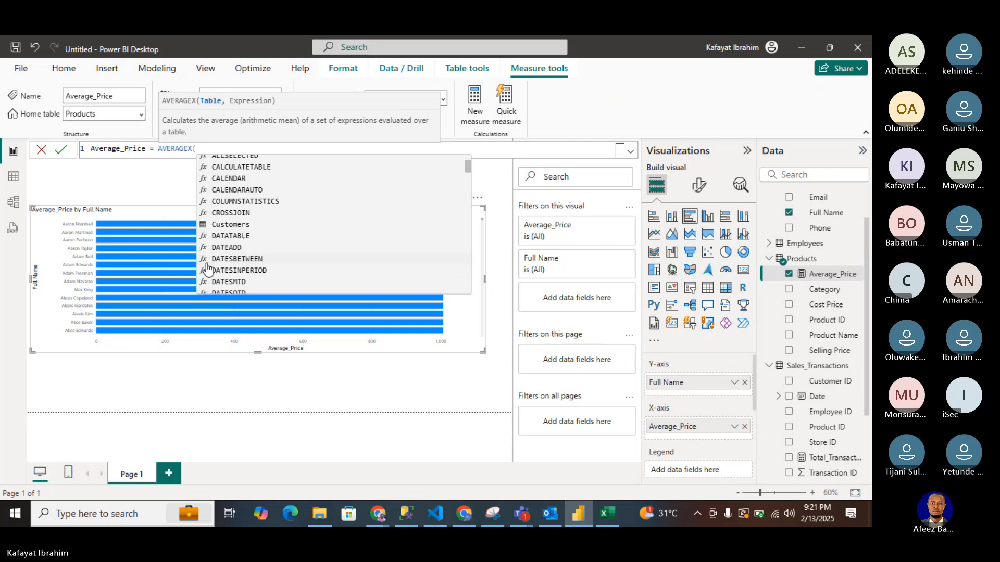
scroll(208, 268, "up", 2)
scroll(213, 161, "up", 1)
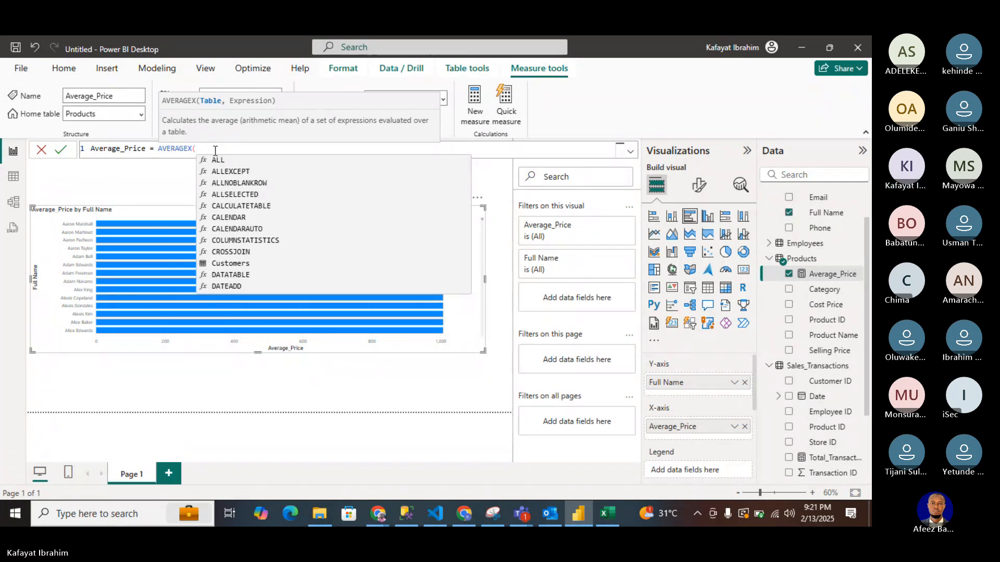
type("pr")
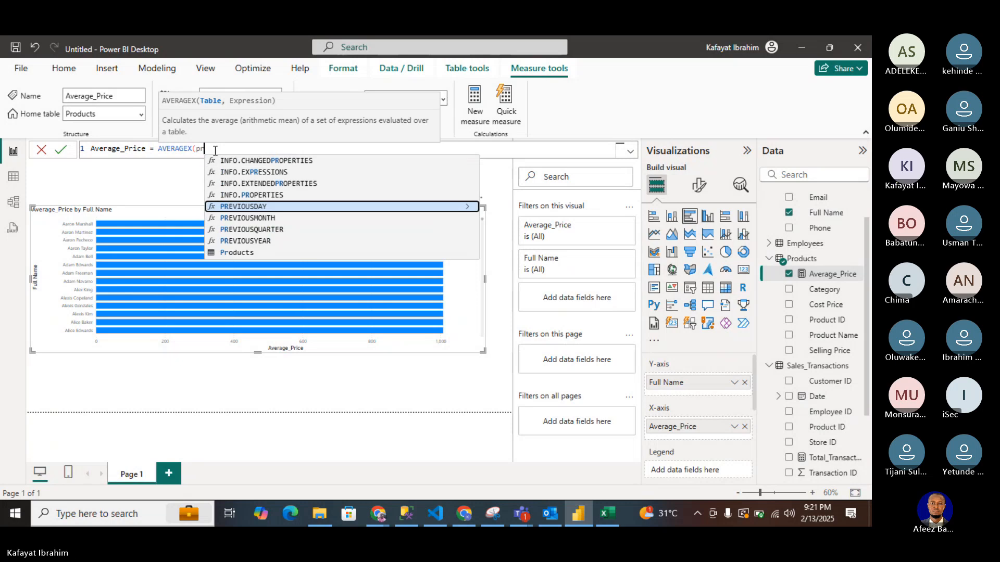
left_click(236, 253)
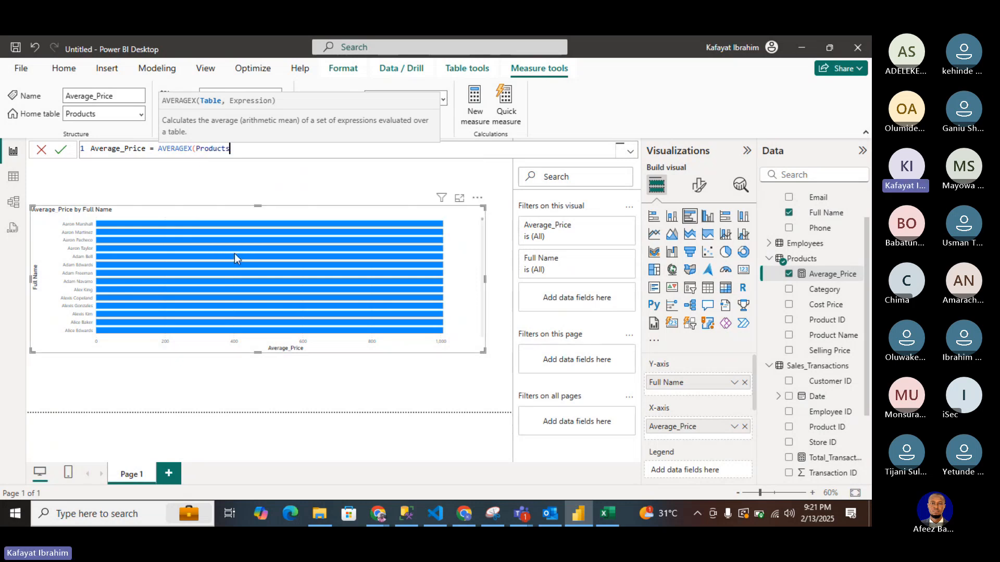
type(",")
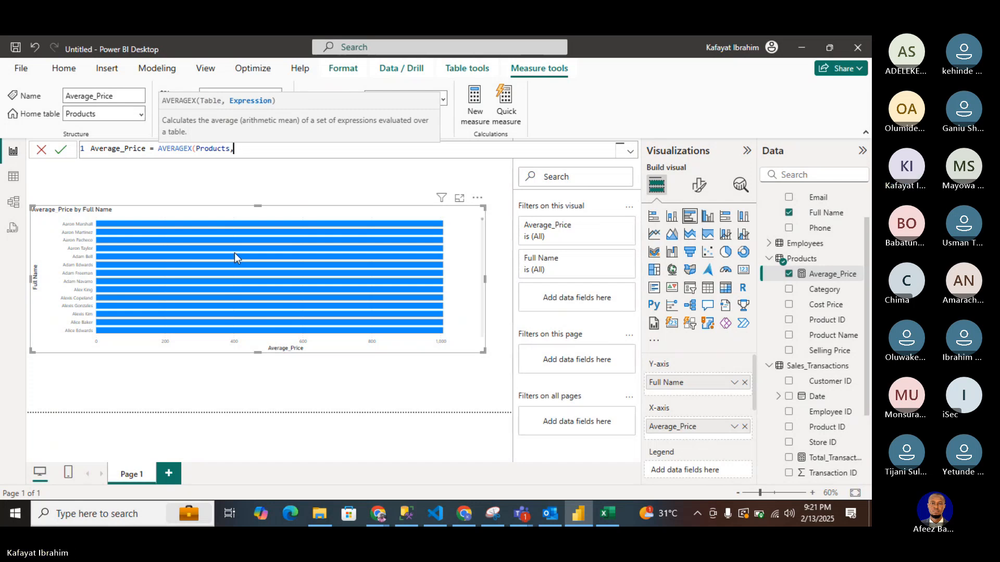
type("S")
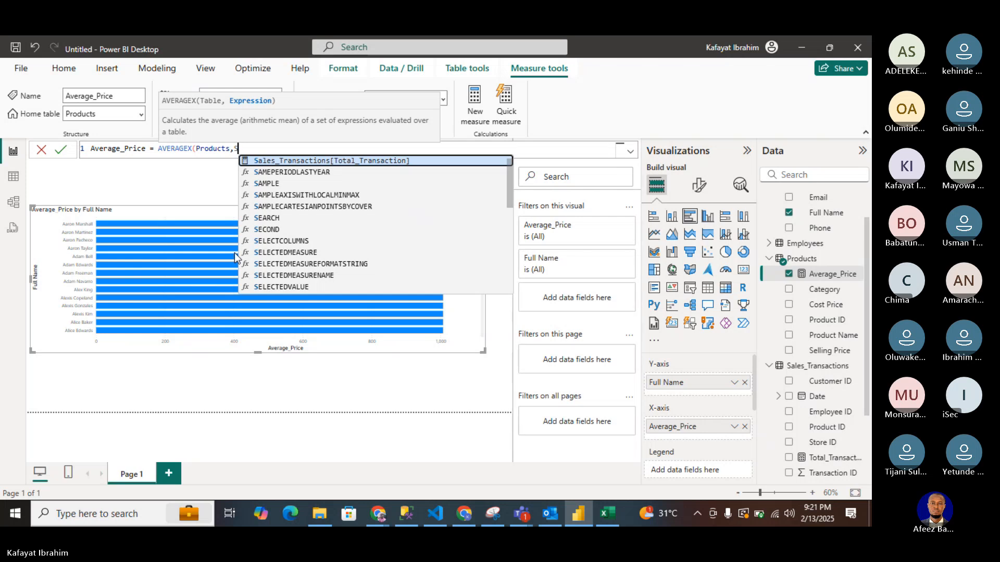
key("BackSpace")
type("[")
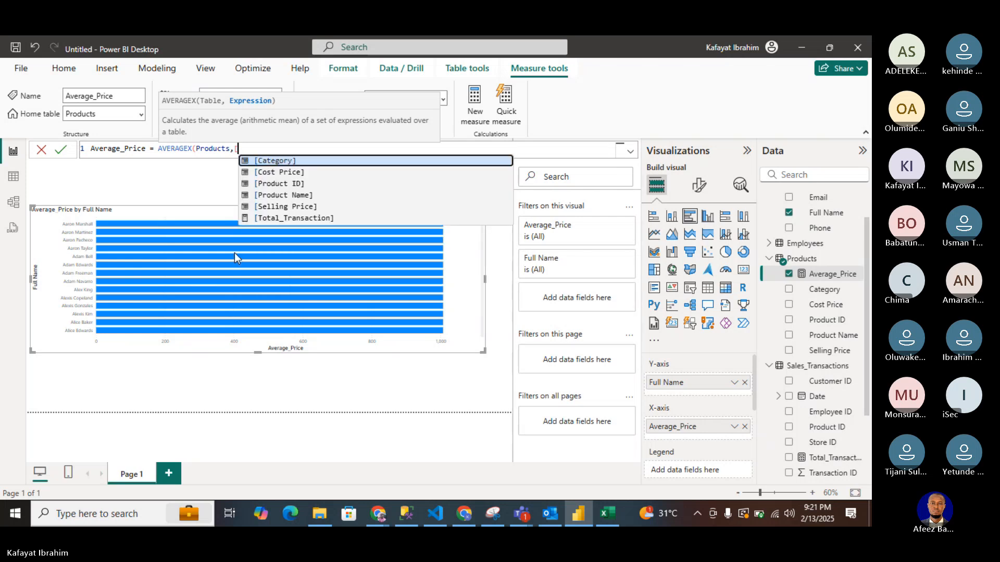
left_click(283, 207)
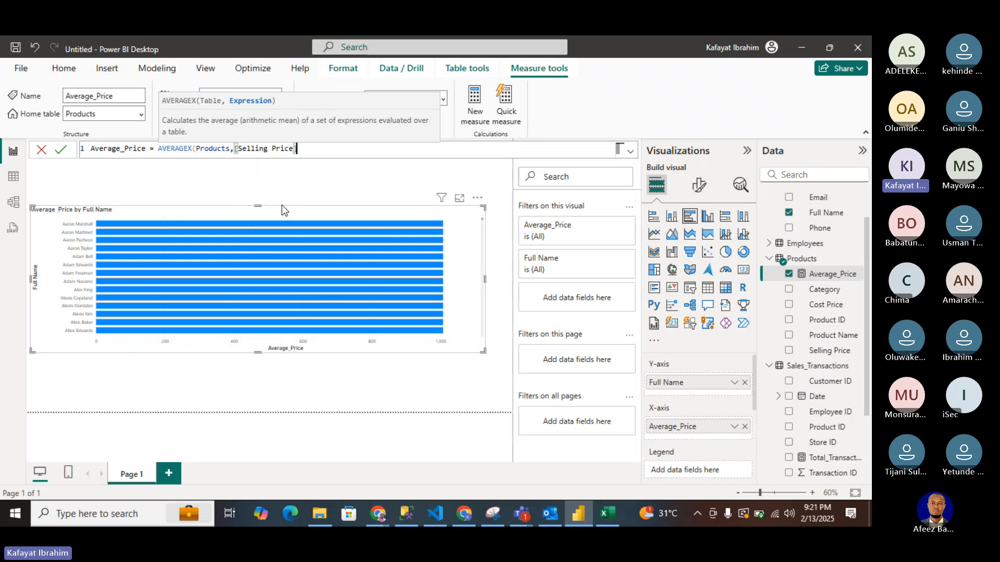
Try to multiply [Selling Price] by the units sold column inside the AVERAGEX expression.
type("*")
type("UN")
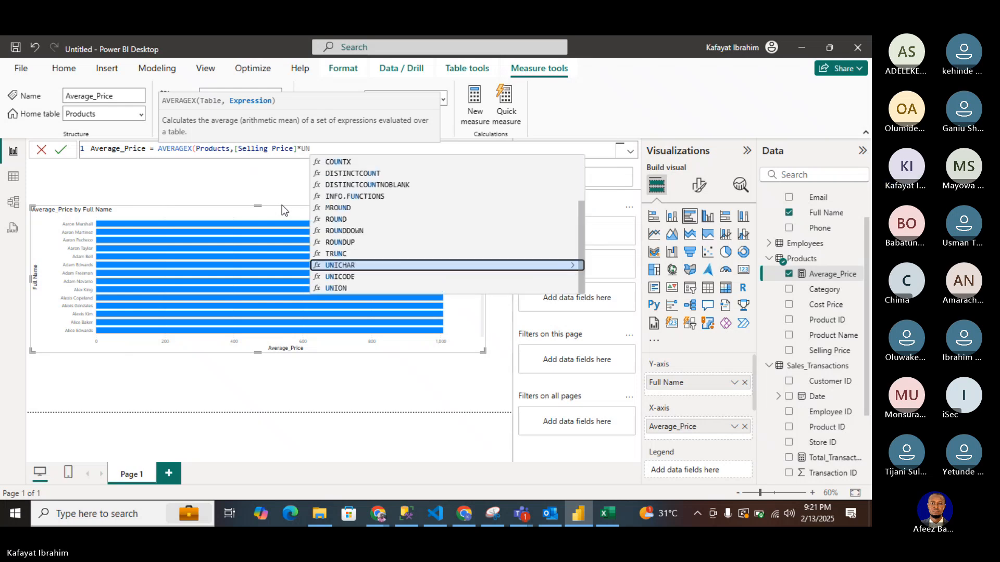
key("BackSpace")
key("BackSpace")
type("[")
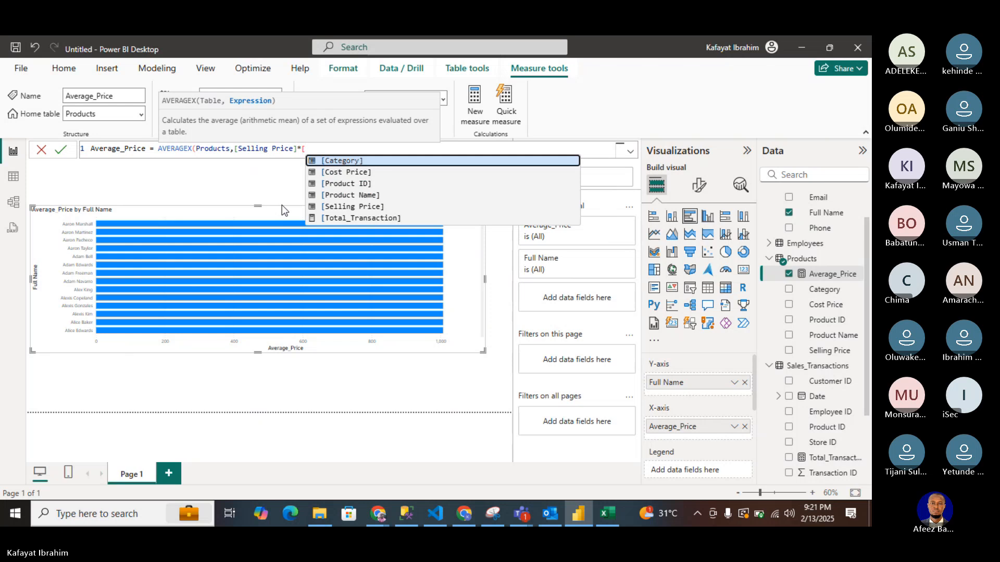
type("UN")
key("BackSpace")
key("BackSpace")
type("un")
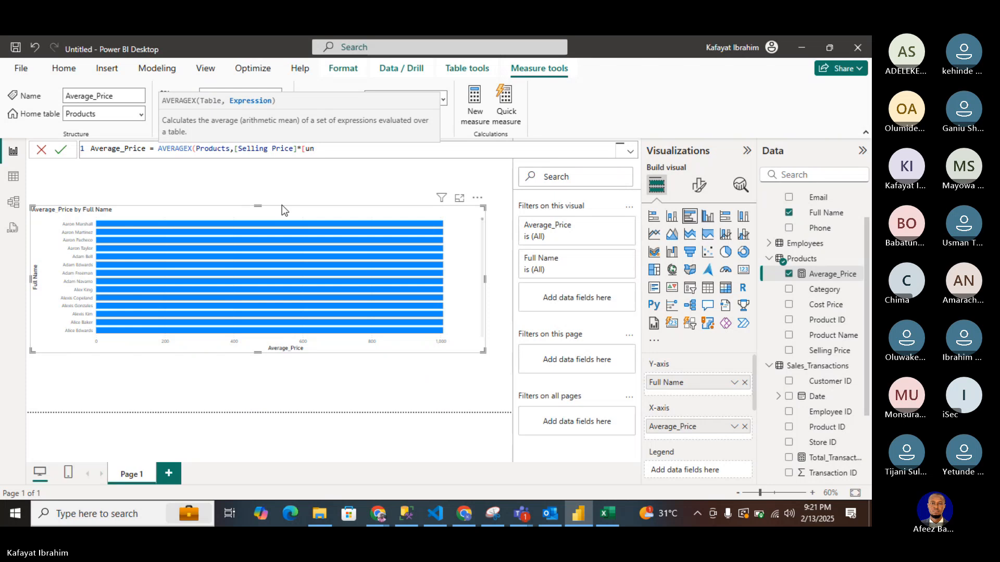
type("it_s")
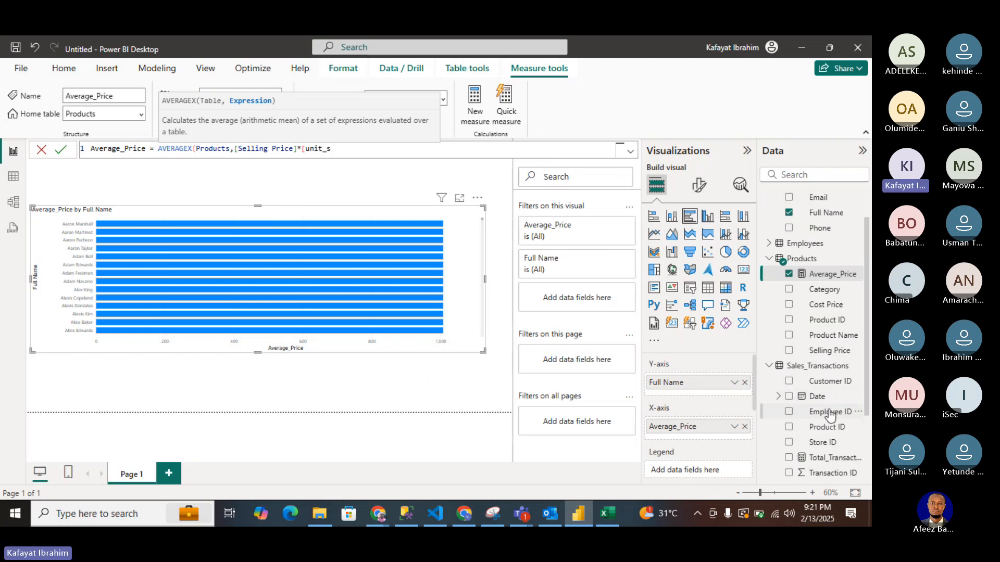
scroll(830, 415, "down", 3)
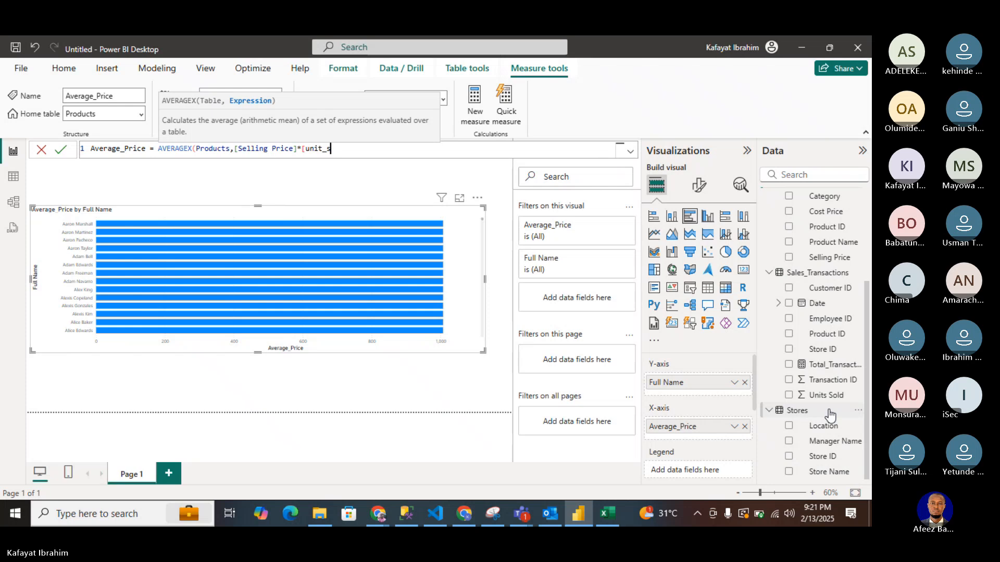
key("BackSpace")
key("BackSpace")
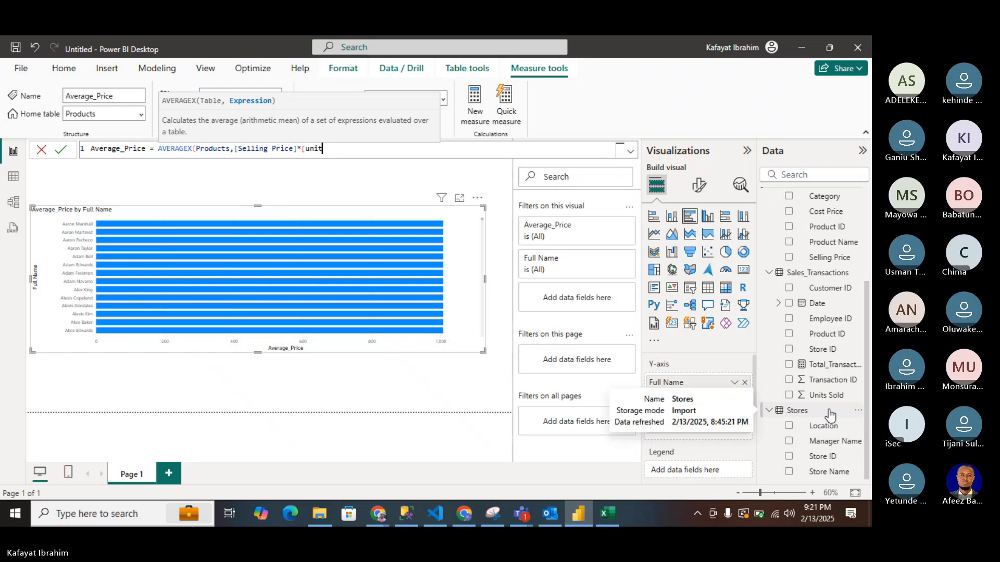
key("BackSpace")
key("BackSpace")
key("BackSpace")
key("BackSpace")
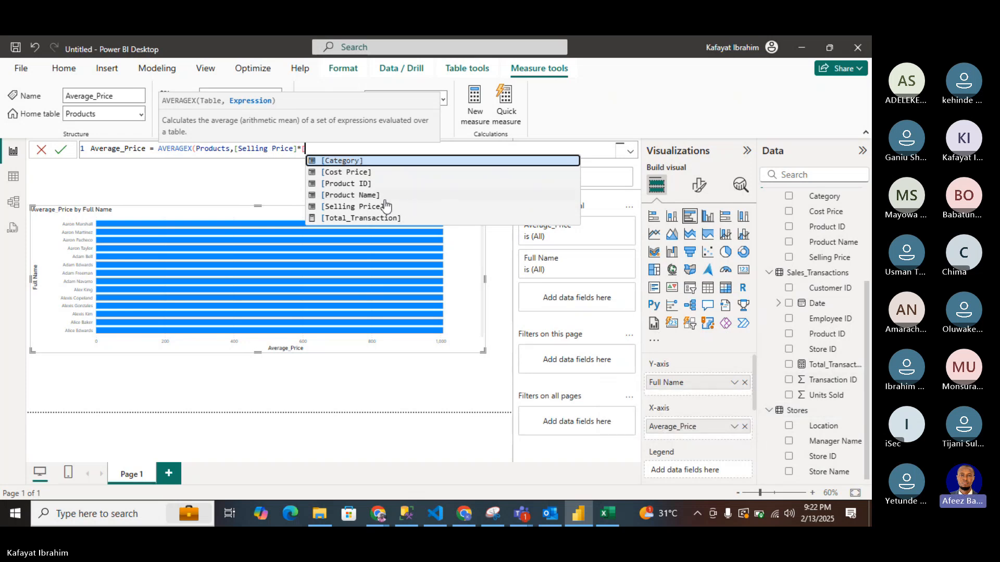
Replace the Products table argument of AVERAGEX with the ALL function name.
left_click(230, 149)
key("BackSpace")
key("BackSpace")
key("BackSpace")
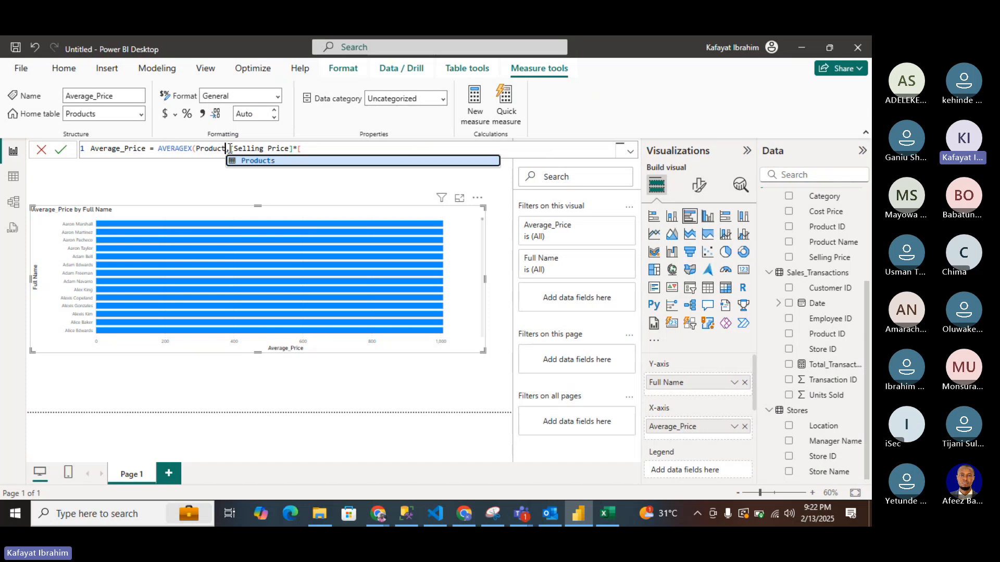
key("BackSpace")
key("BackSpace")
key("BackSpace")
key("BackSpace")
key("BackSpace")
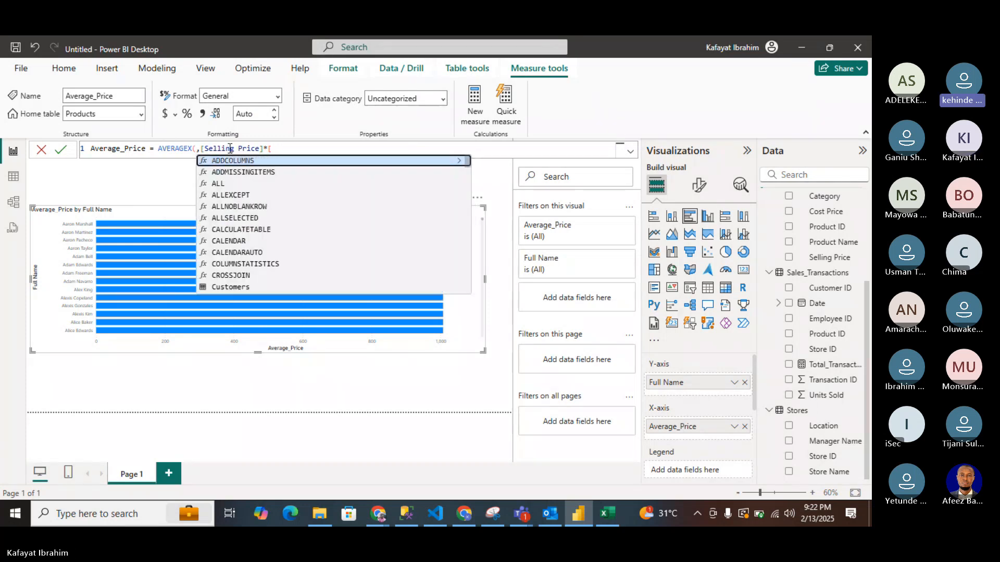
type("A")
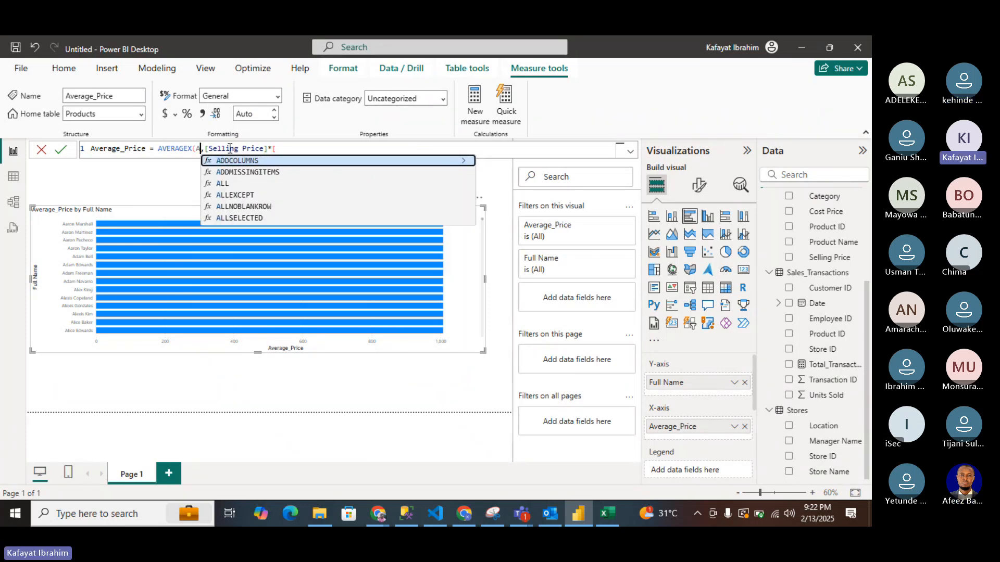
type("ll")
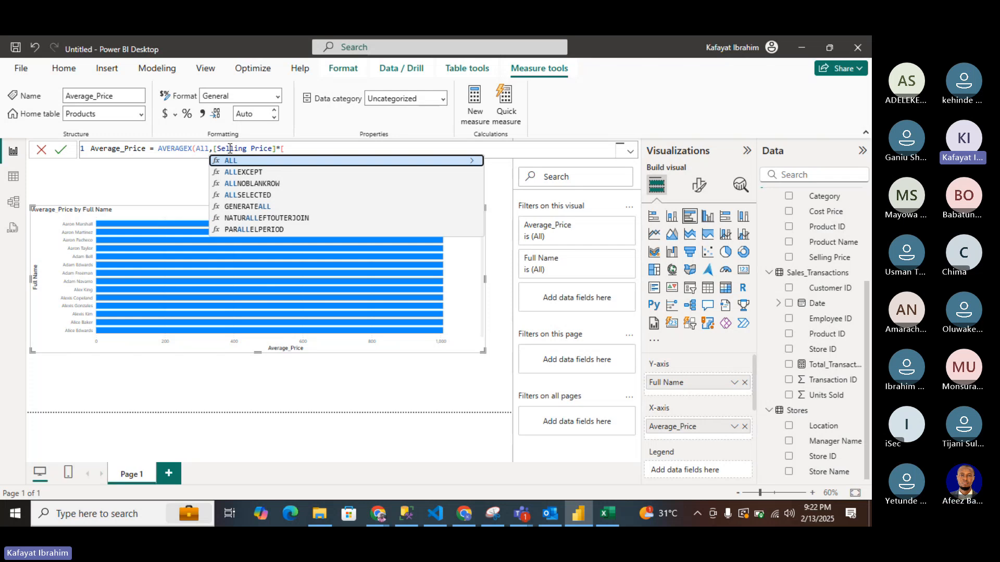
Delete all arguments of the AVERAGEX function, leaving only its opening parenthesis.
left_click(289, 148)
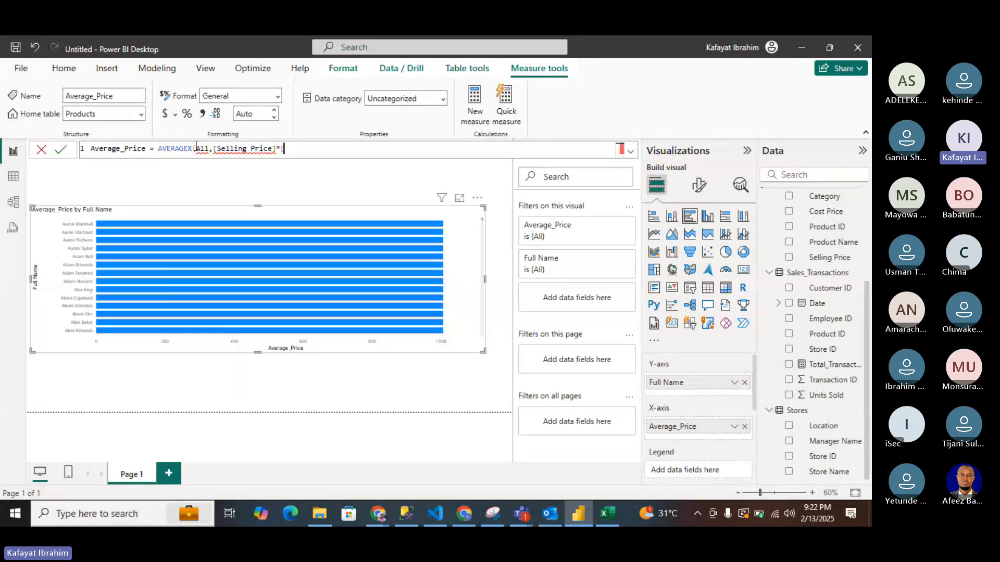
key("BackSpace")
key("BackSpace")
key("BackSpace")
key("BackSpace")
key("BackSpace")
key("BackSpace")
key("BackSpace")
key("BackSpace")
key("BackSpace")
key("BackSpace")
key("BackSpace")
key("BackSpace")
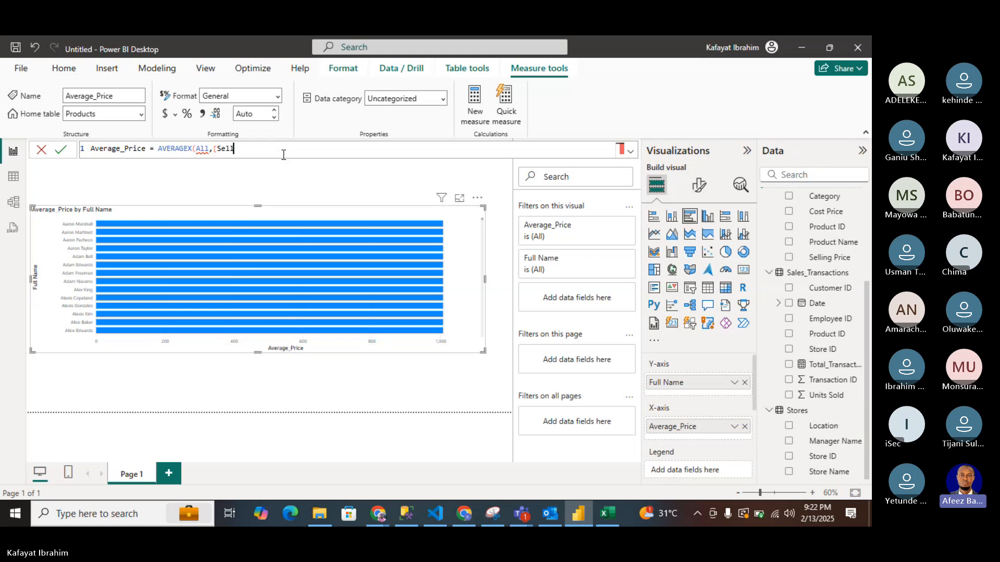
key("BackSpace")
key("BackSpace")
key("BackSpace")
key("BackSpace")
key("BackSpace")
key("BackSpace")
key("BackSpace")
key("BackSpace")
key("BackSpace")
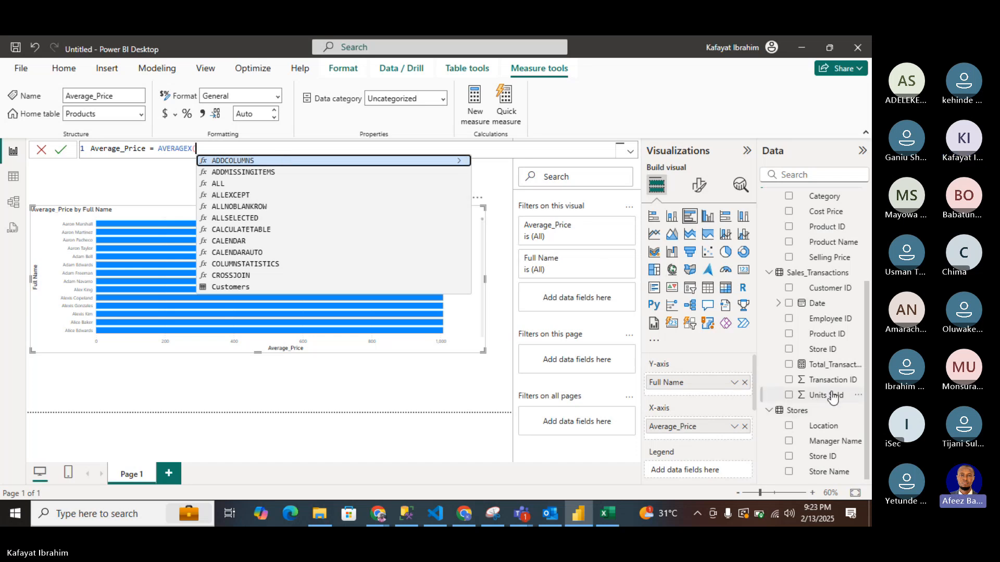
Change the AVERAGEX function in the Average_Price formula back to the start of an AVERAGE function.
scroll(833, 397, "up", 2)
scroll(834, 396, "down", 1)
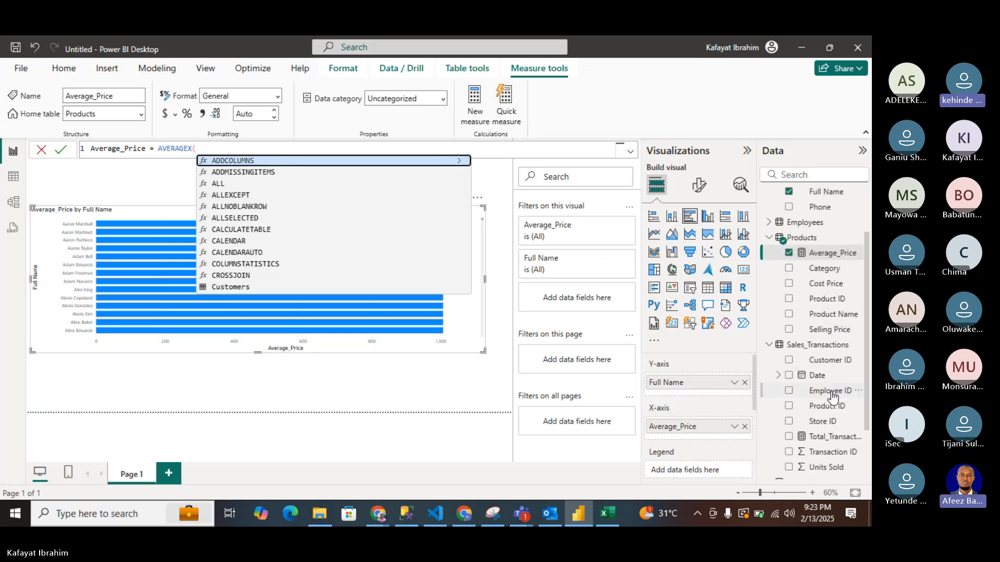
key("BackSpace")
key("BackSpace")
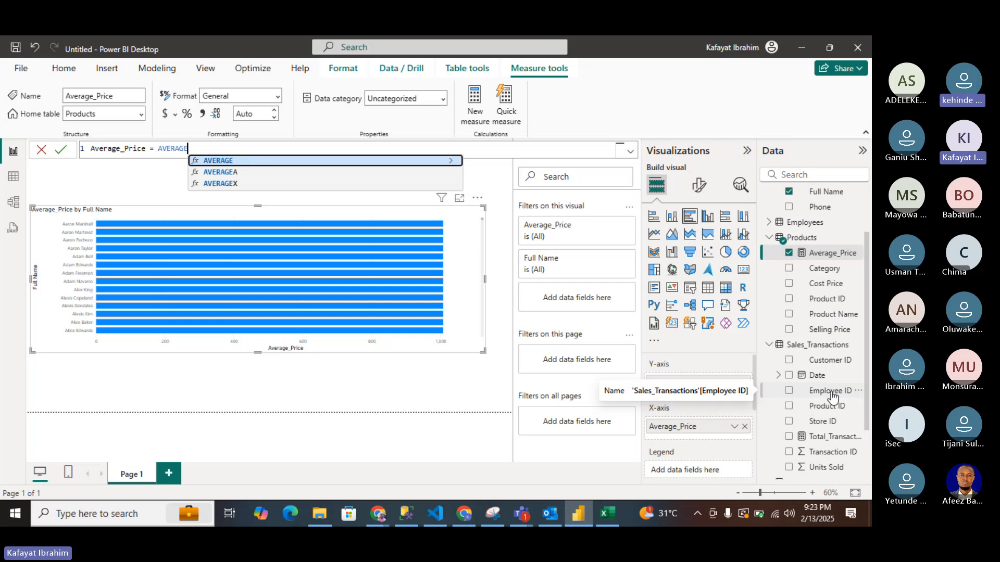
type("(")
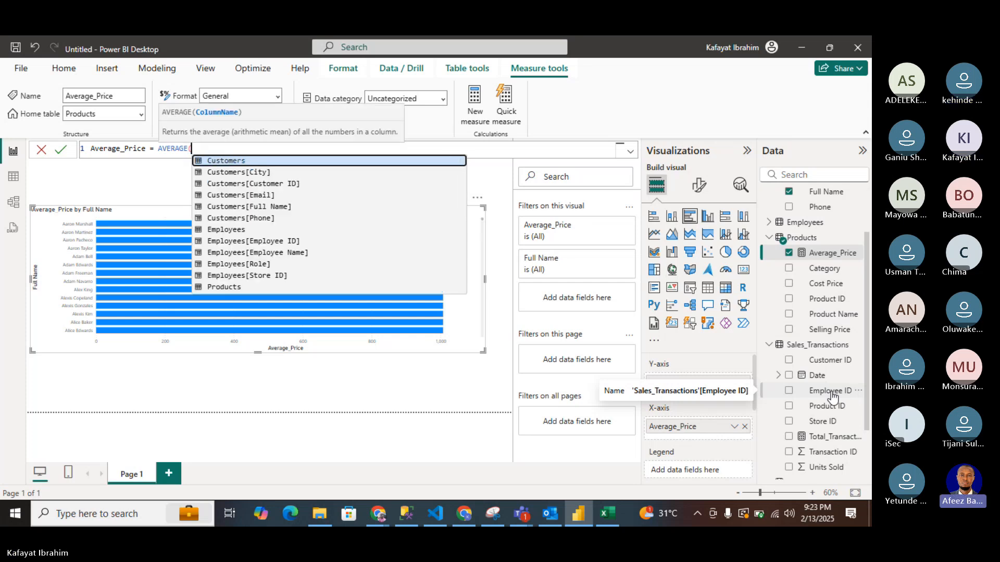
Delete the entire Average_Price formula, including the measure name.
key("BackSpace")
key("BackSpace")
key("BackSpace")
key("BackSpace")
key("BackSpace")
key("BackSpace")
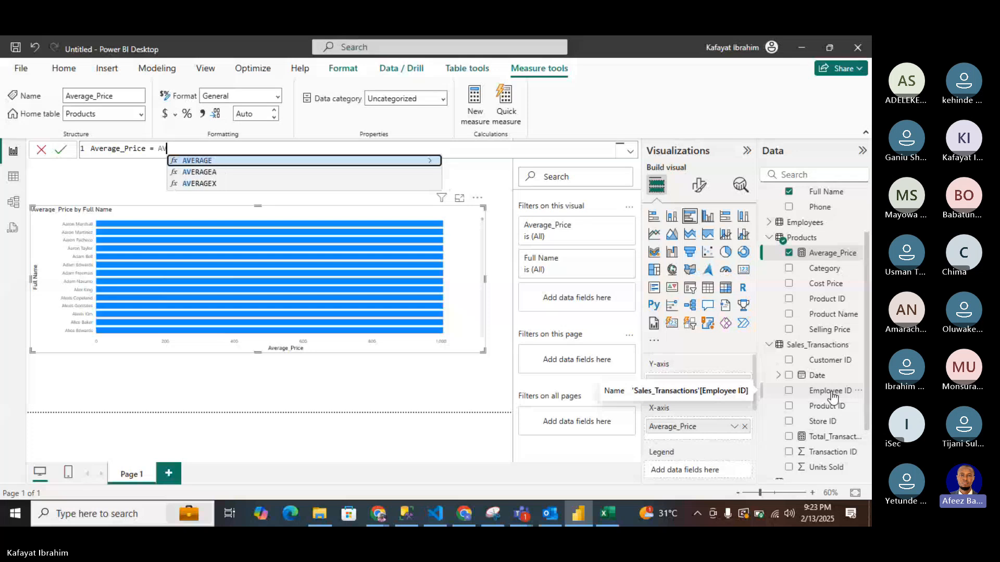
key("BackSpace")
key("BackSpace")
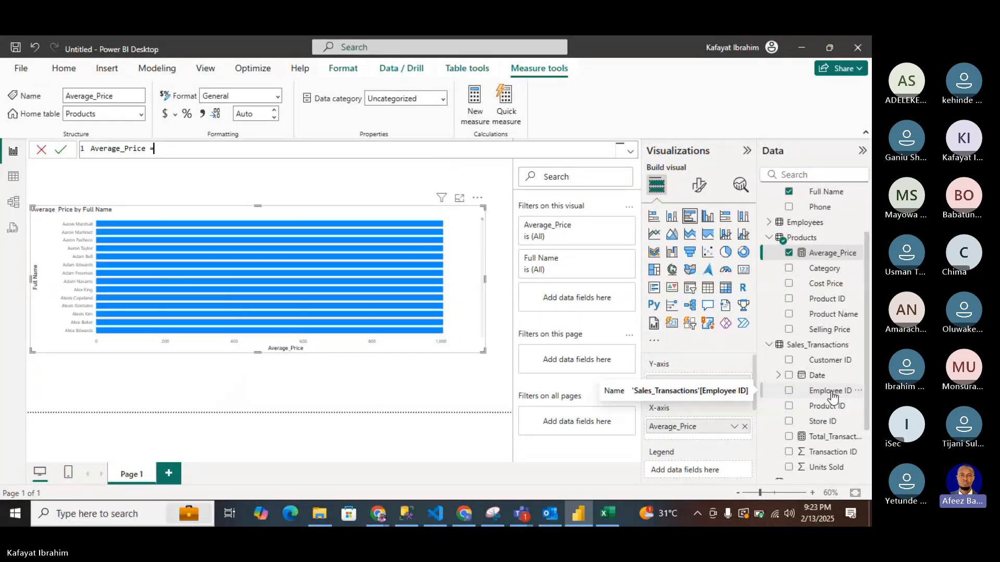
key("BackSpace")
key("BackSpace")
key("BackSpace")
key("BackSpace")
key("BackSpace")
key("BackSpace")
key("BackSpace")
key("BackSpace")
key("BackSpace")
key("BackSpace")
key("BackSpace")
key("BackSpace")
key("BackSpace")
key("BackSpace")
key("BackSpace")
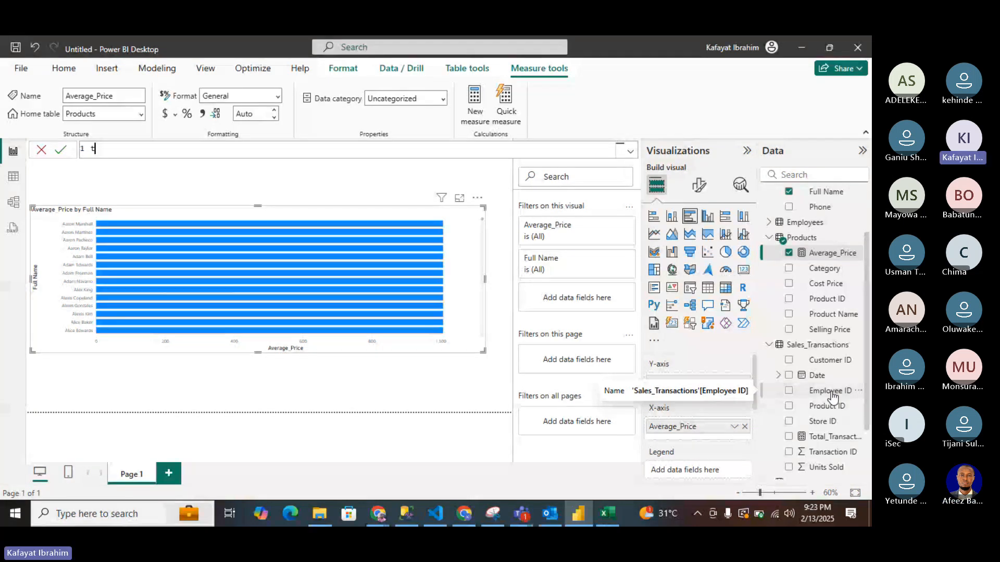
Begin the emptied measure formula with the new name Total_sale followed by an equals sign.
key("BackSpace")
type("To")
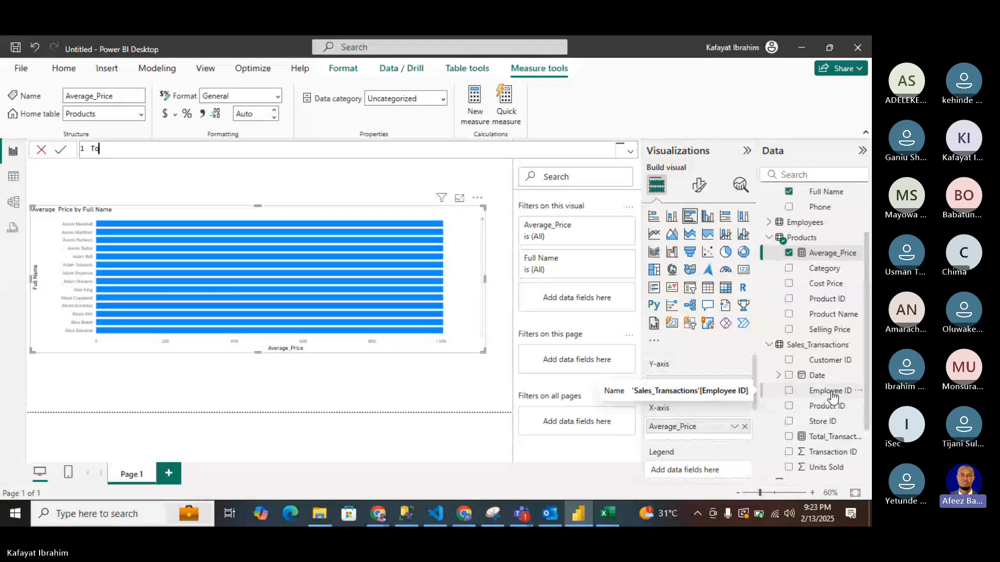
type("tal")
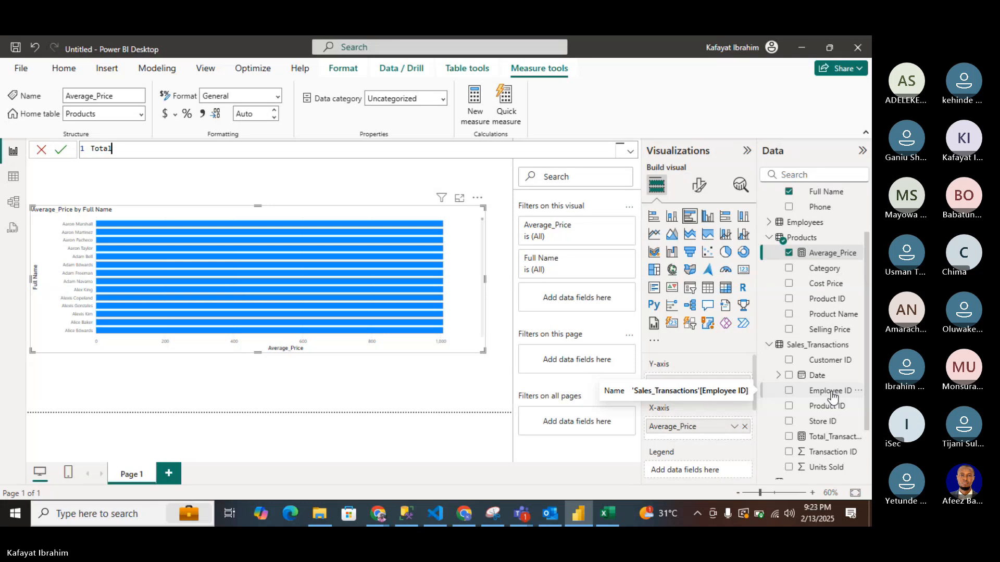
type("_sale")
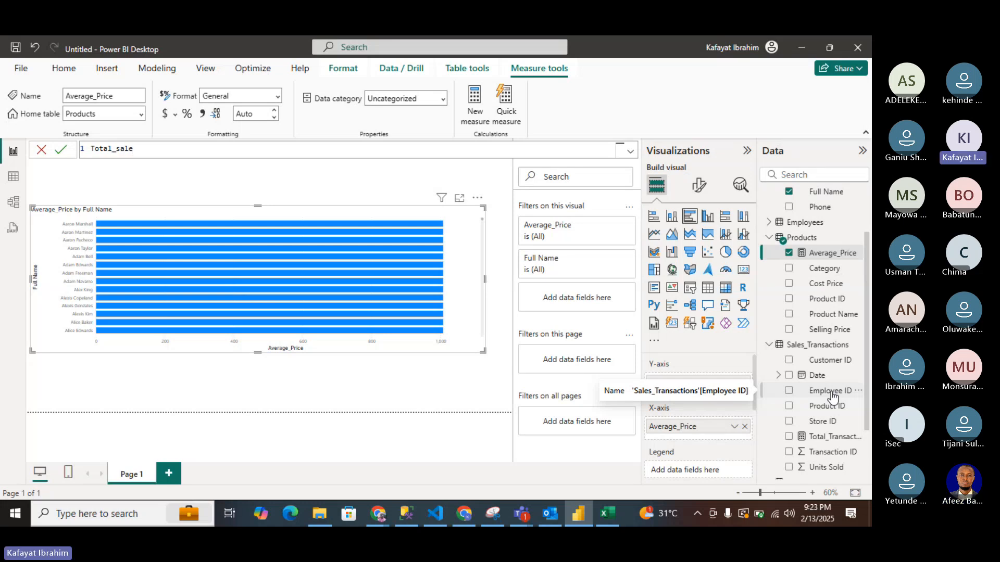
type("=")
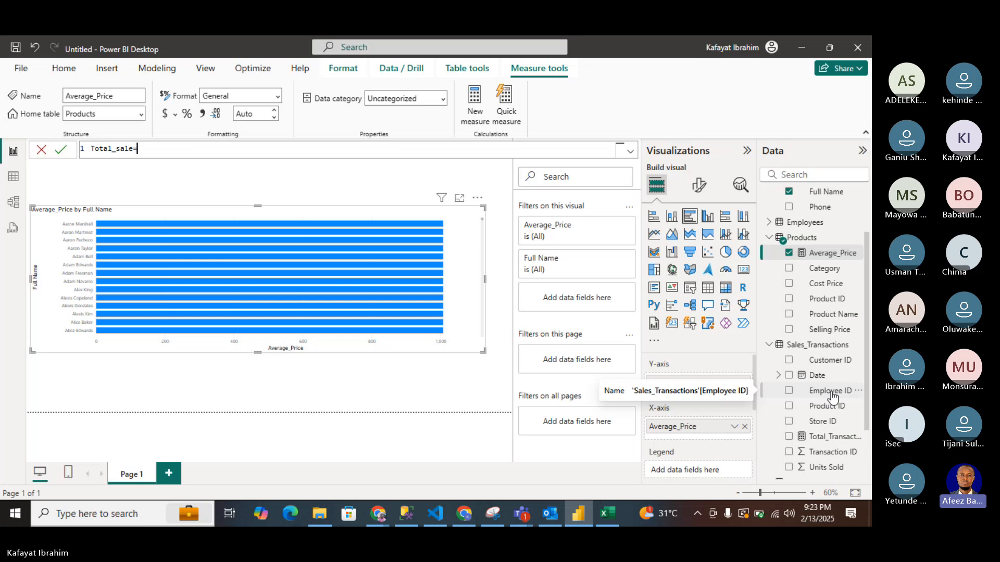
type("t")
key("BackSpace")
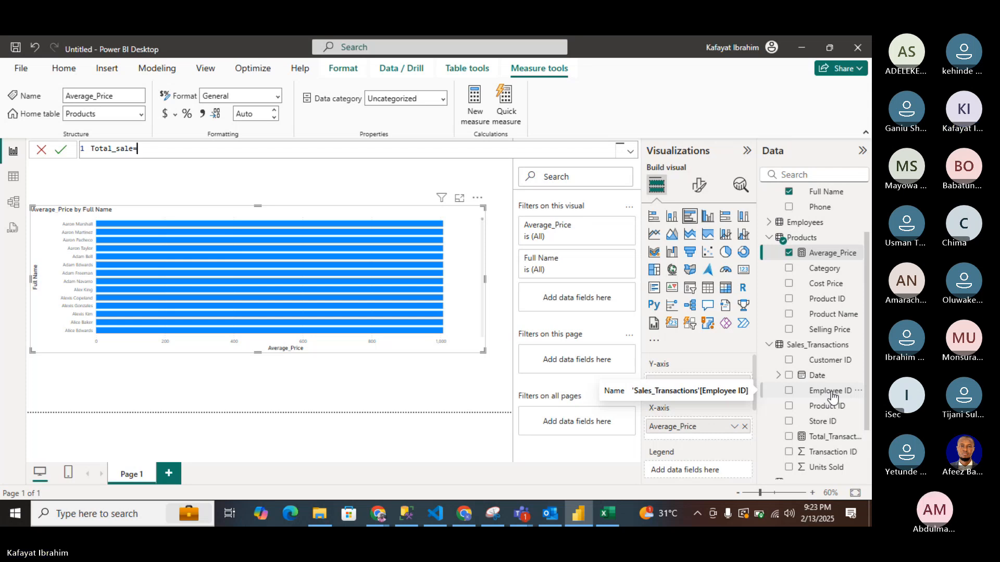
type("sum")
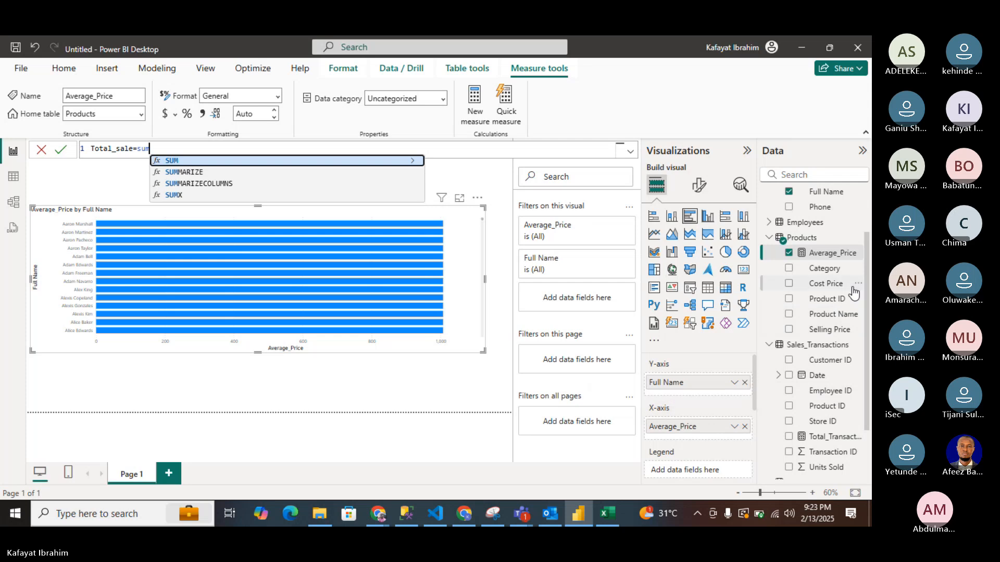
key("Tab")
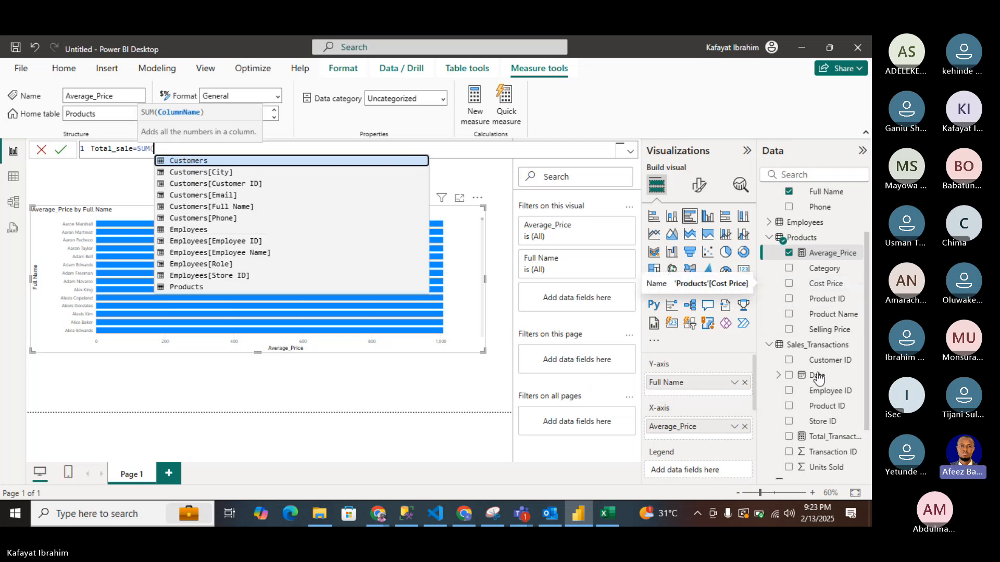
scroll(247, 293, "down", 4)
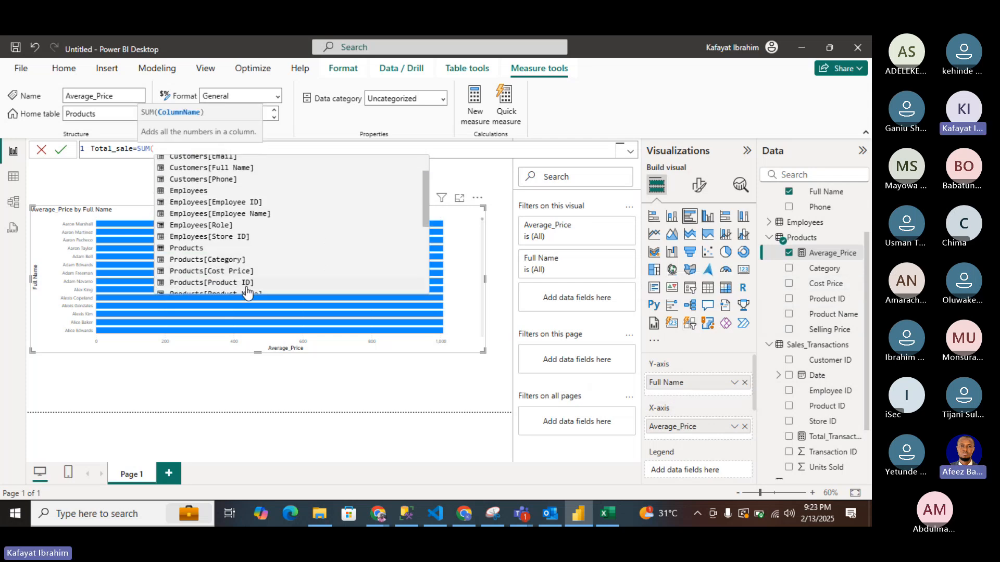
scroll(247, 293, "down", 2)
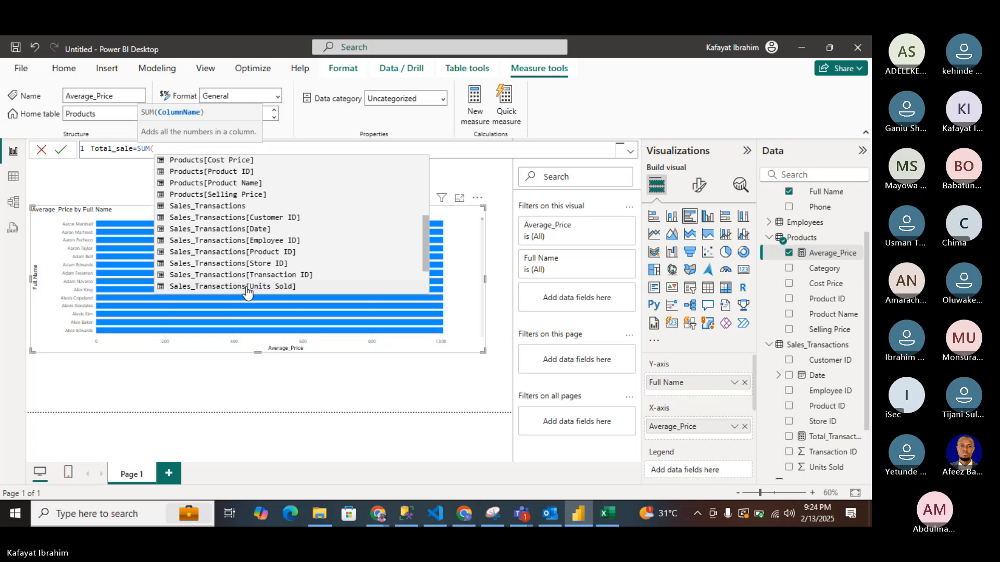
scroll(247, 293, "up", 4)
scroll(247, 294, "up", 1)
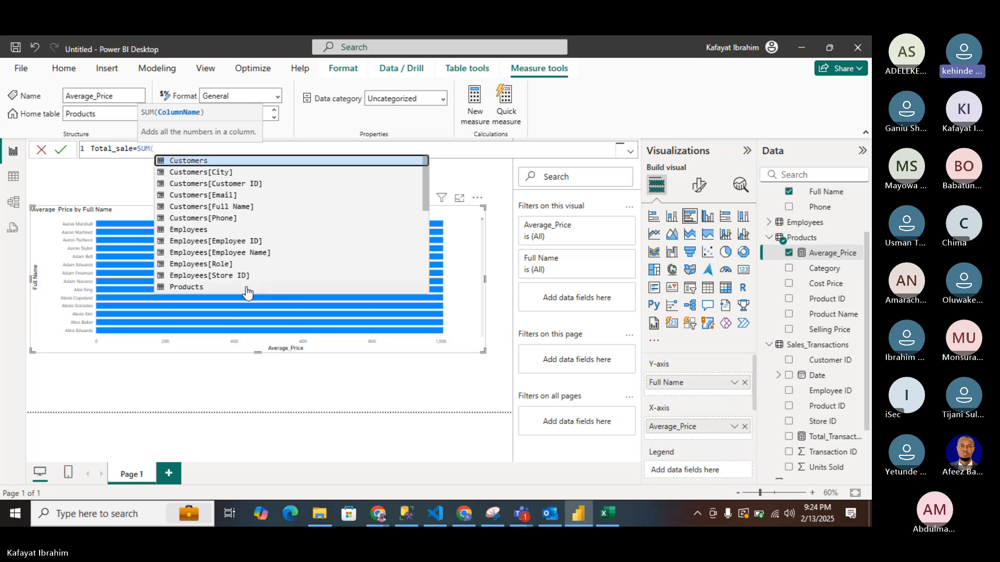
scroll(224, 224, "down", 4)
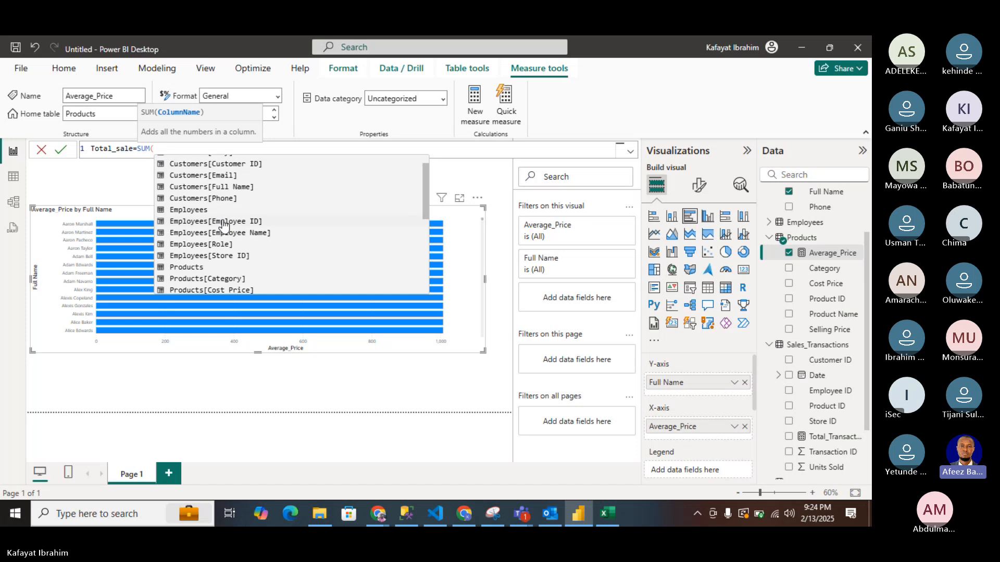
scroll(224, 226, "down", 2)
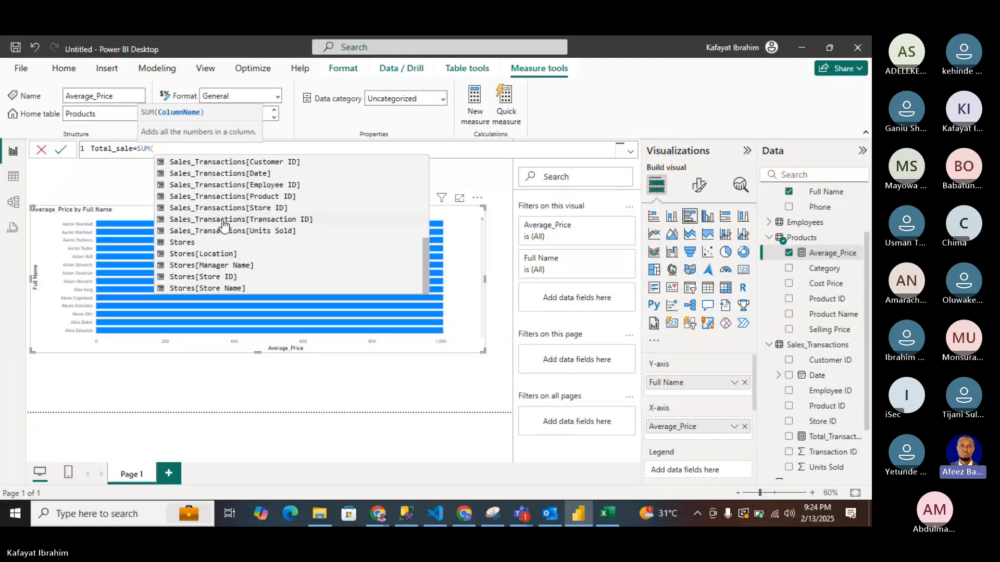
scroll(224, 225, "up", 1)
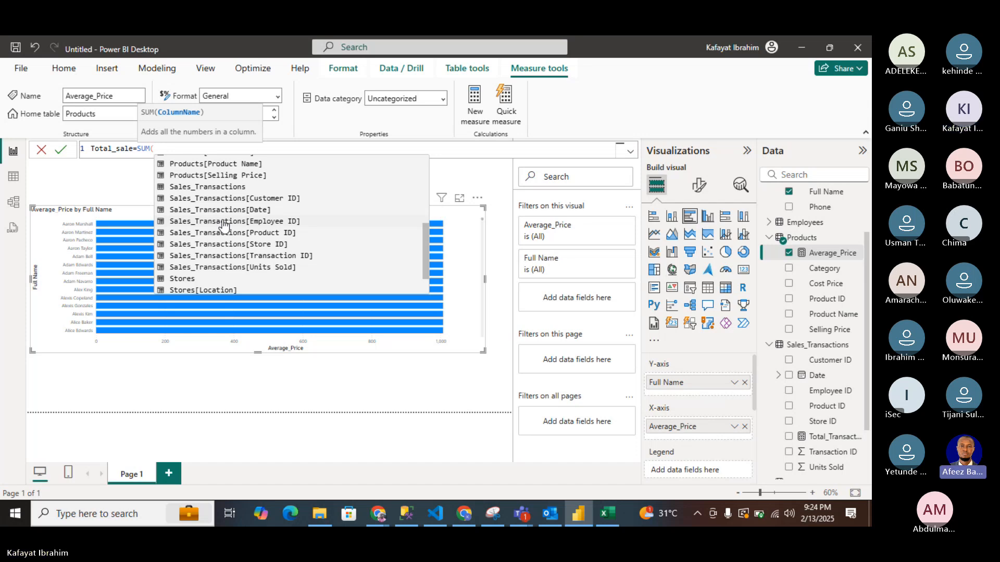
key("BackSpace")
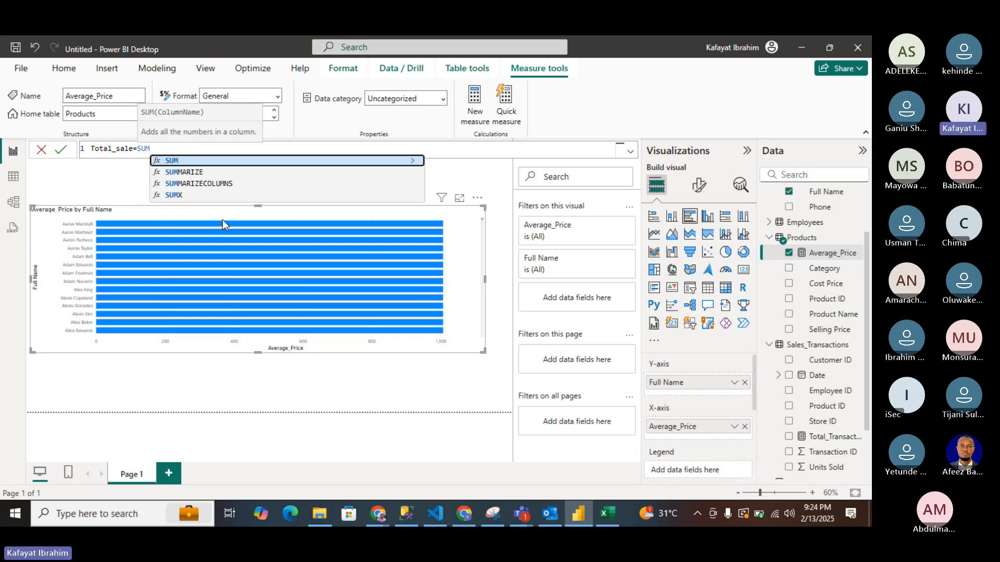
type("X")
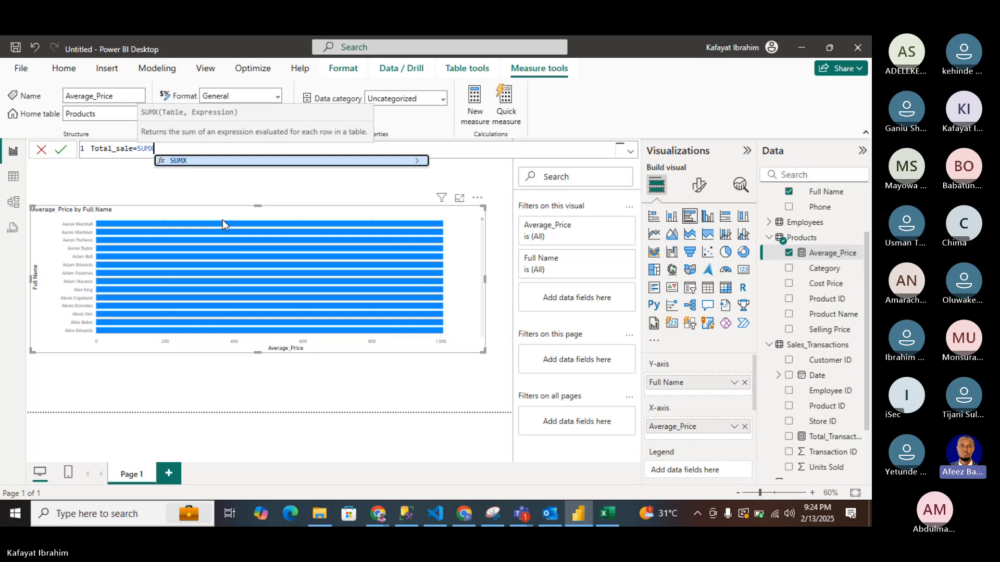
key("BackSpace")
key("BackSpace")
key("BackSpace")
key("BackSpace")
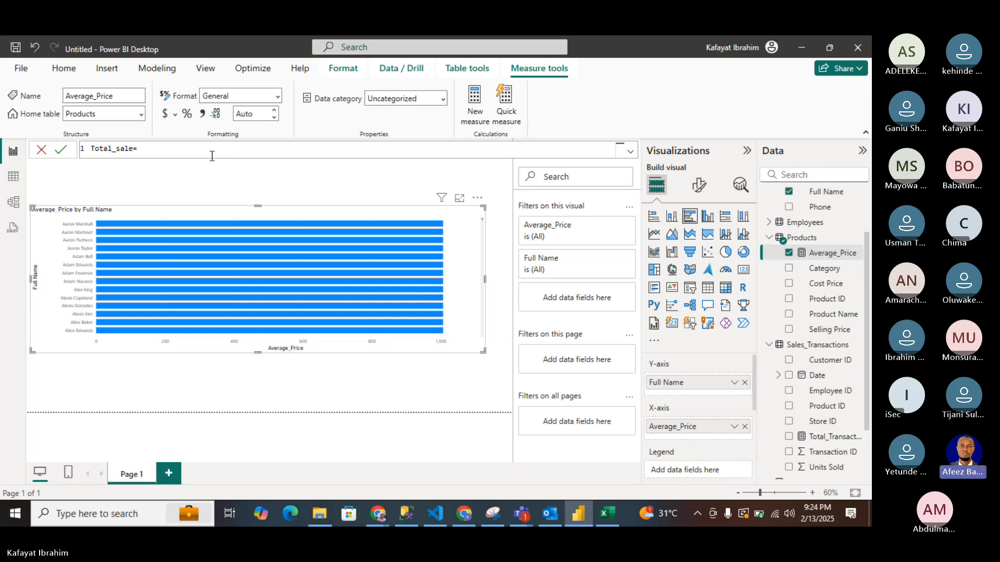
Add a second line to the Total_sale formula that declares the variable total_cost with VAR total_cost=.
key("shift+Return")
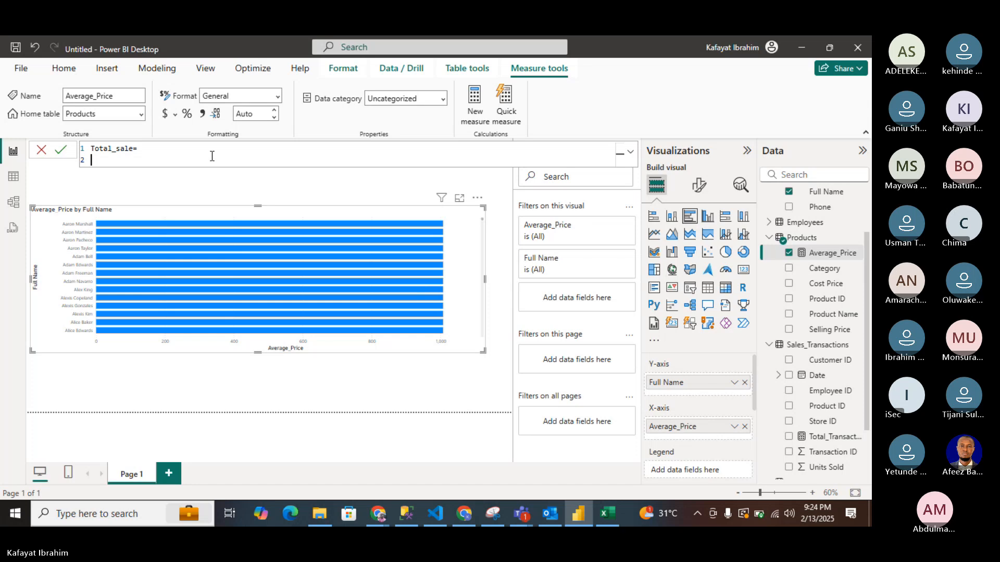
type("r")
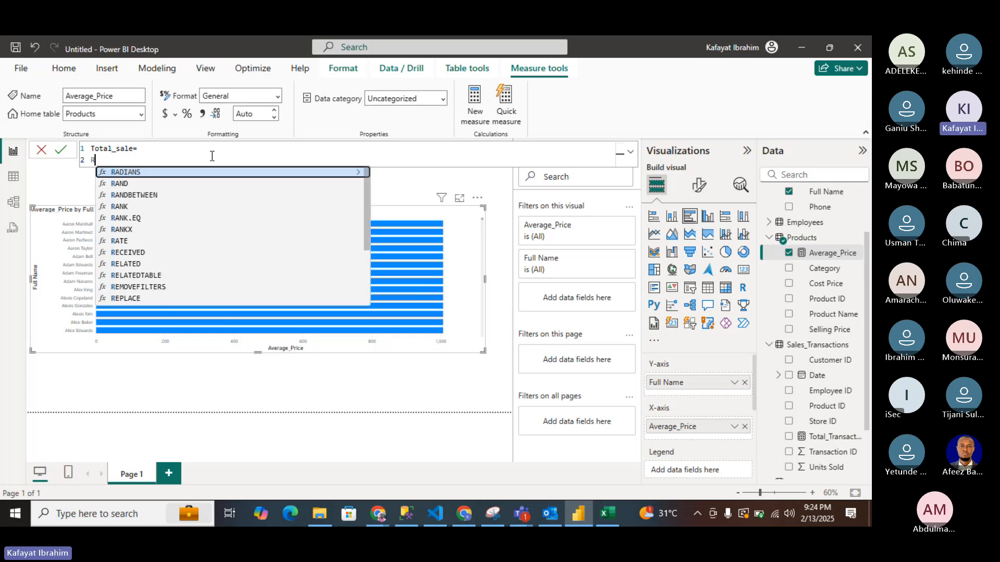
key("BackSpace")
type("VAR ")
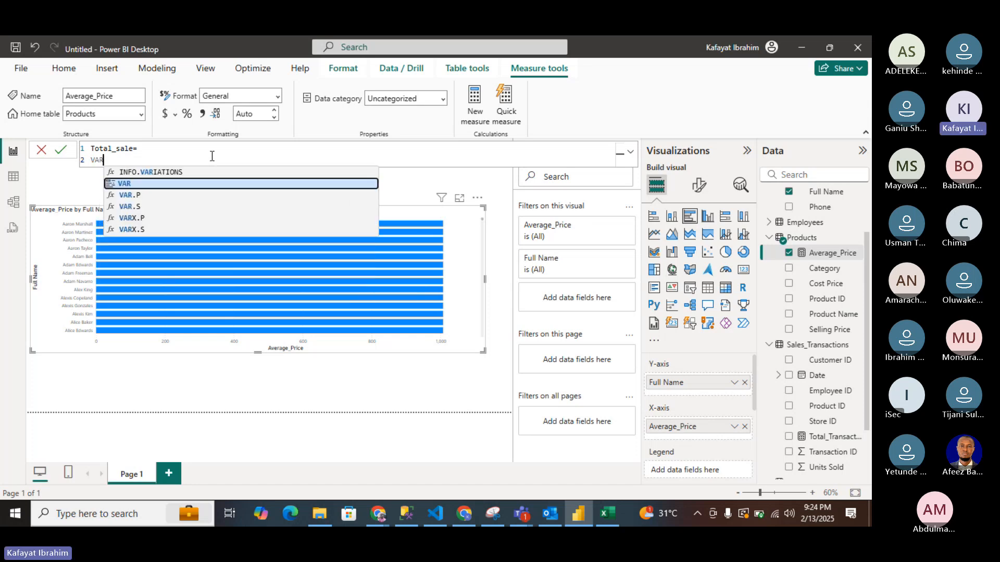
type("t")
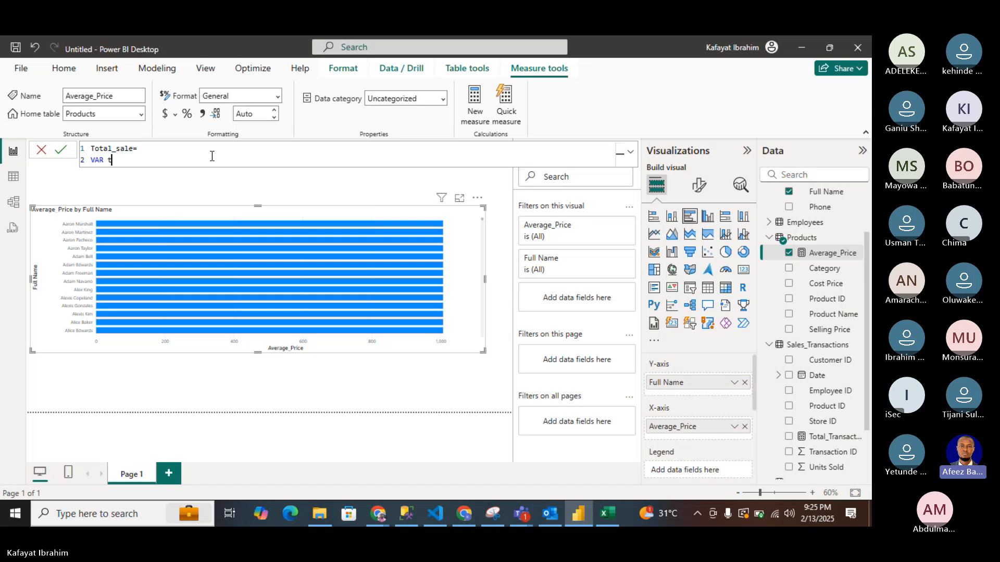
type("otal_cos")
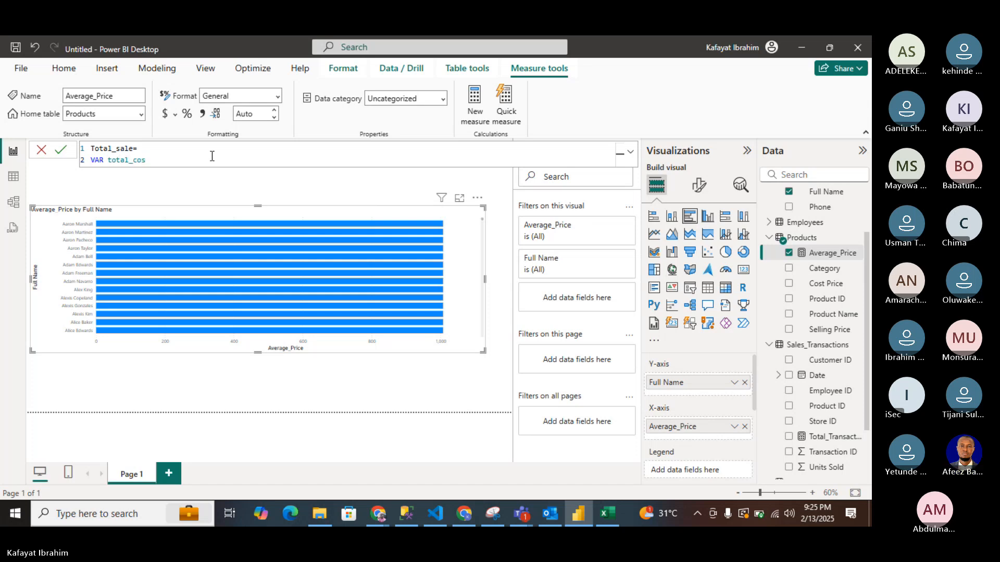
type("t=")
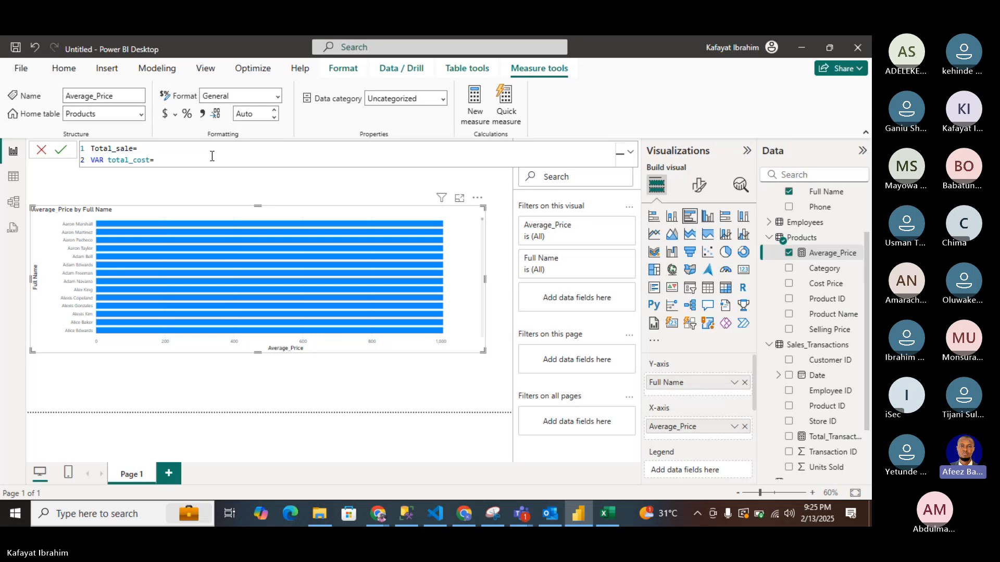
type("[u")
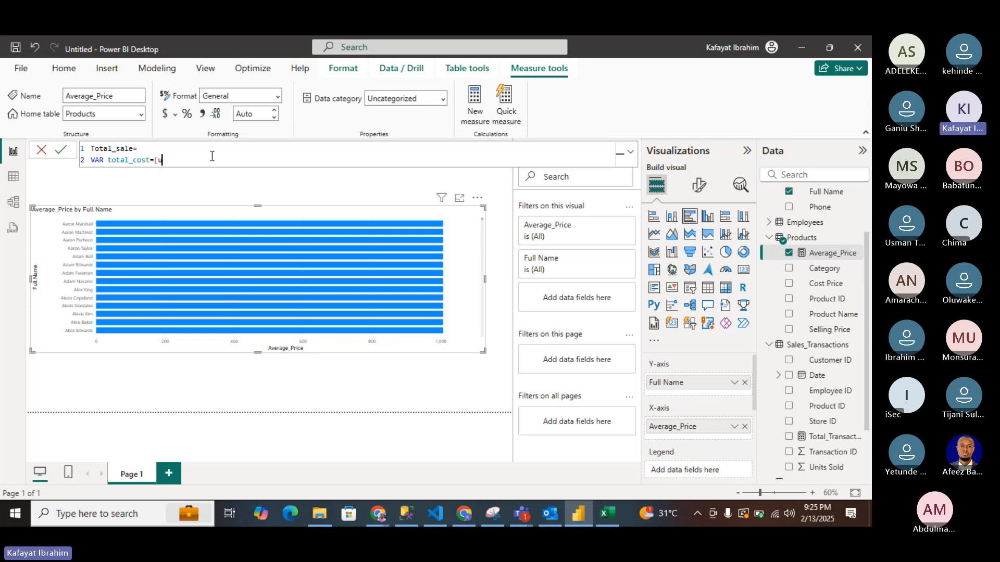
type("nit_sold")
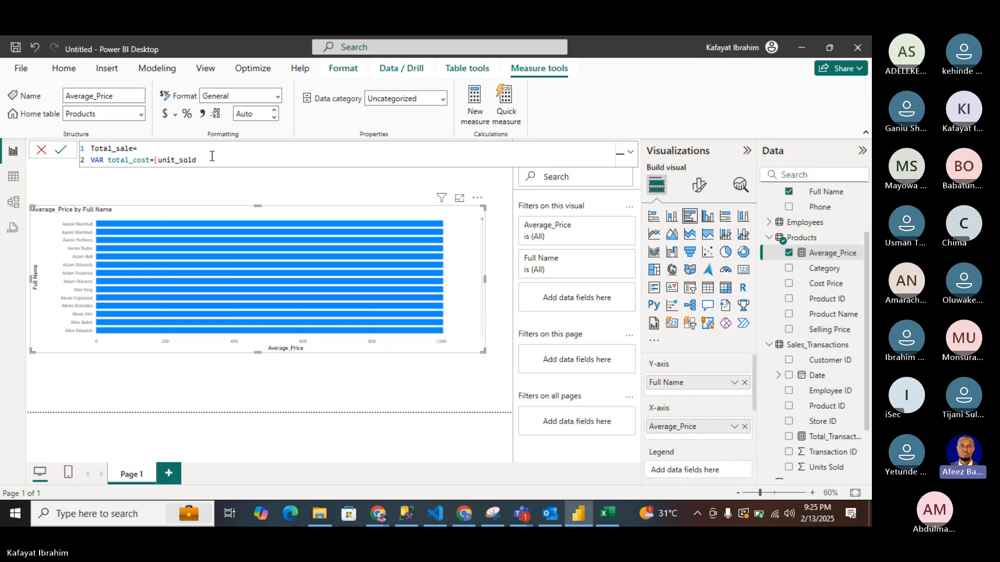
type("]")
key("BackSpace")
key("BackSpace")
key("BackSpace")
key("BackSpace")
key("BackSpace")
key("BackSpace")
key("BackSpace")
key("BackSpace")
key("BackSpace")
key("BackSpace")
key("BackSpace")
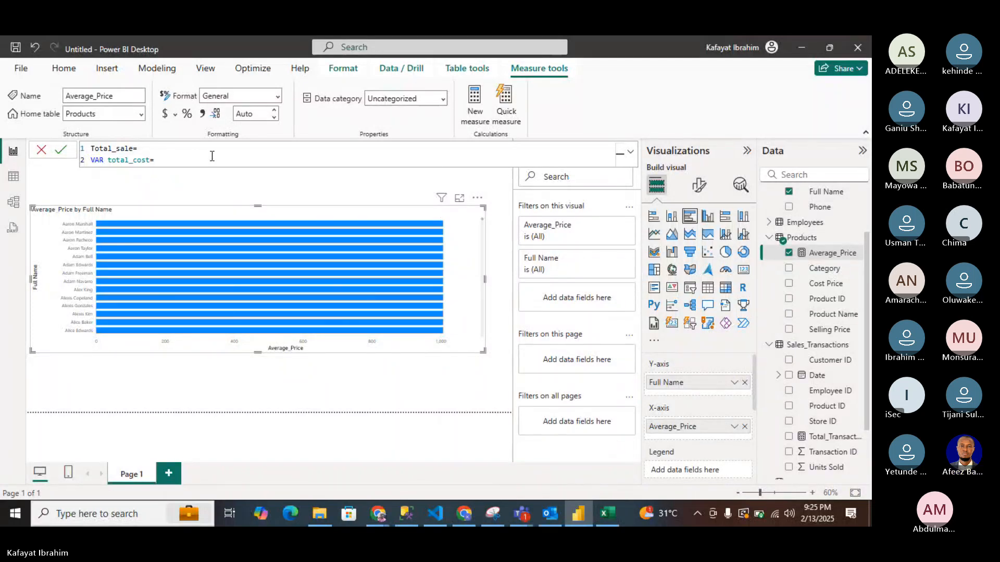
Start the total_cost expression as a SUM function with [unit sold as its argument, including the opening parenthesis.
type("SUM")
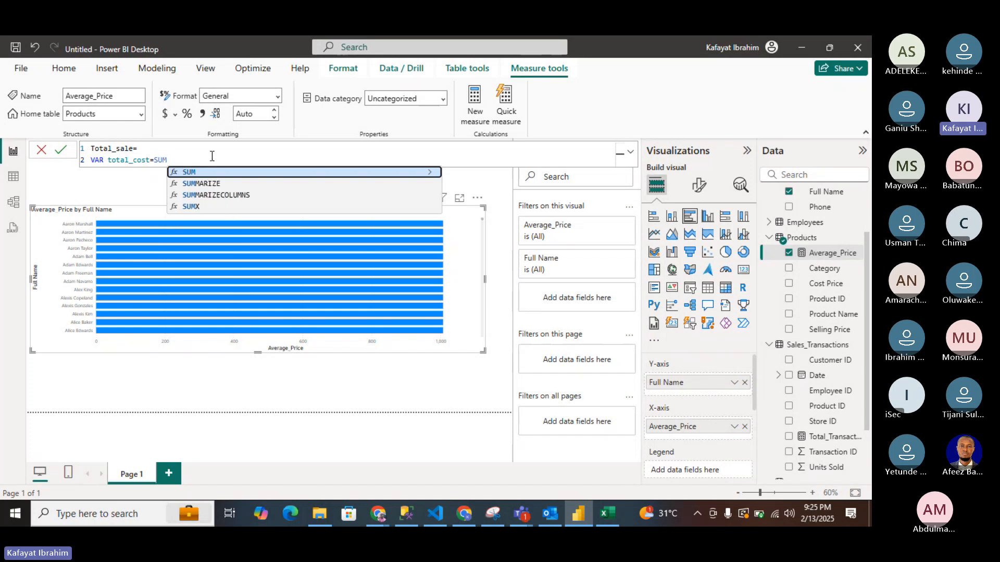
key("Escape")
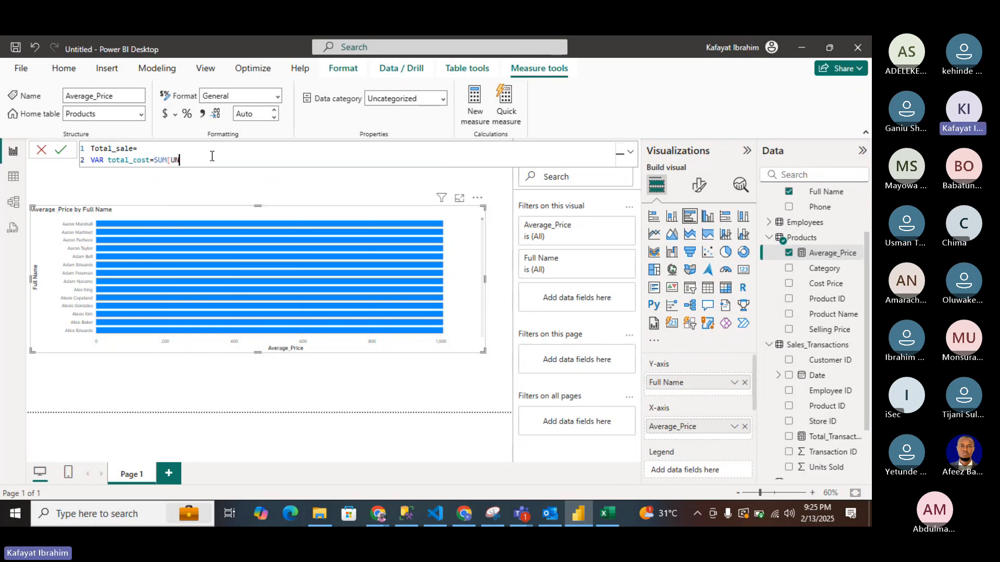
type("unit")
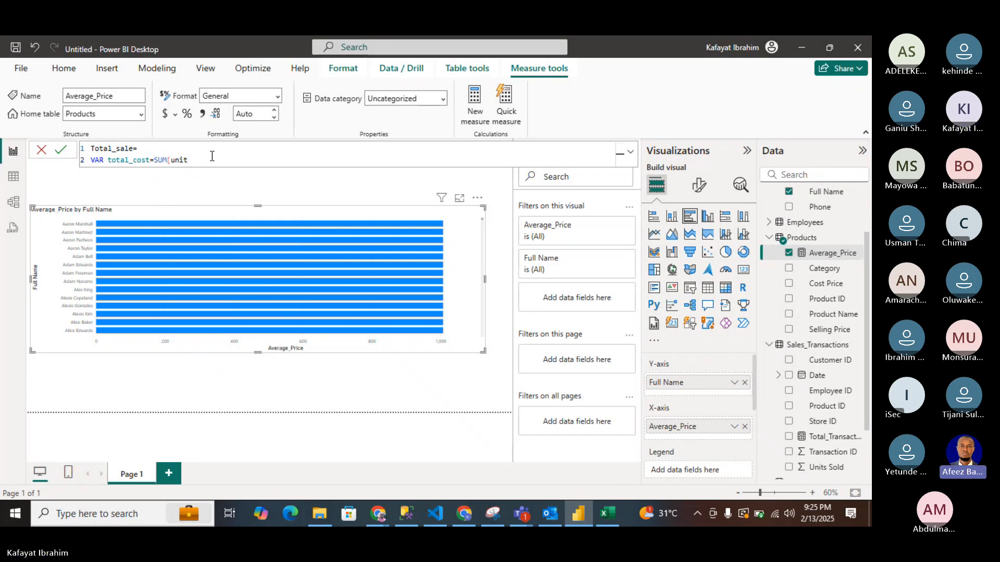
key("Left")
key("Left")
key("Left")
key("Left")
key("Left")
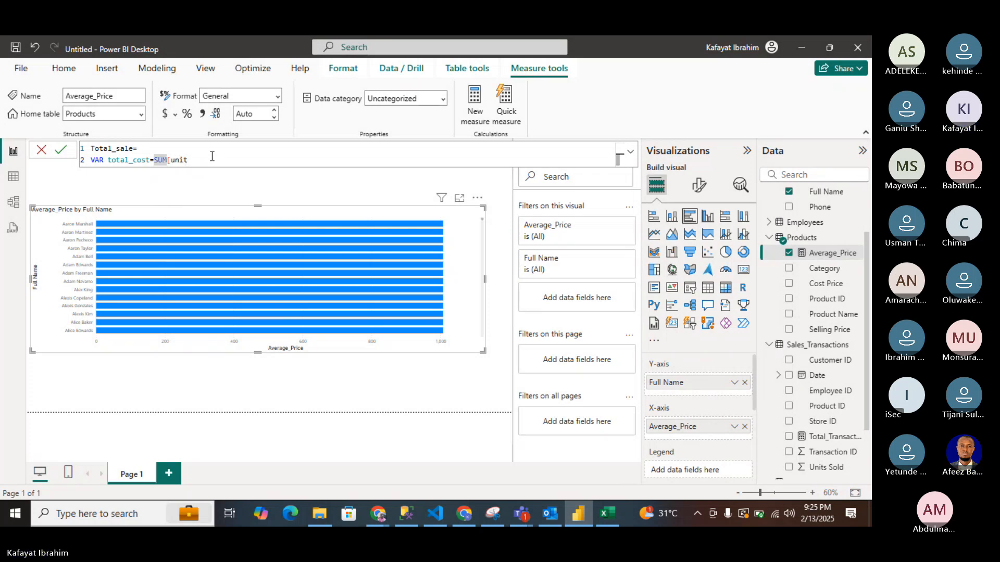
type("(")
key("End")
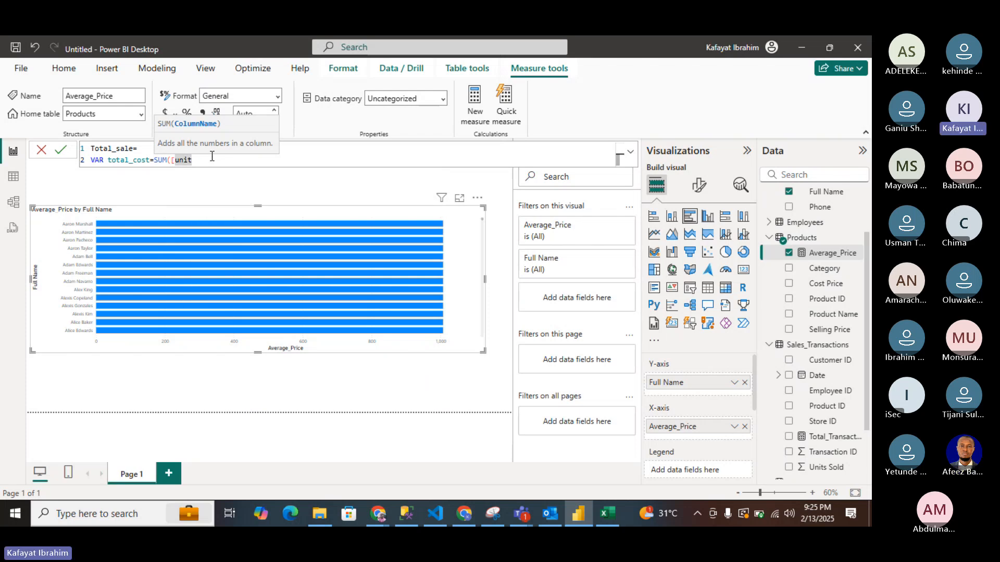
type("sold")
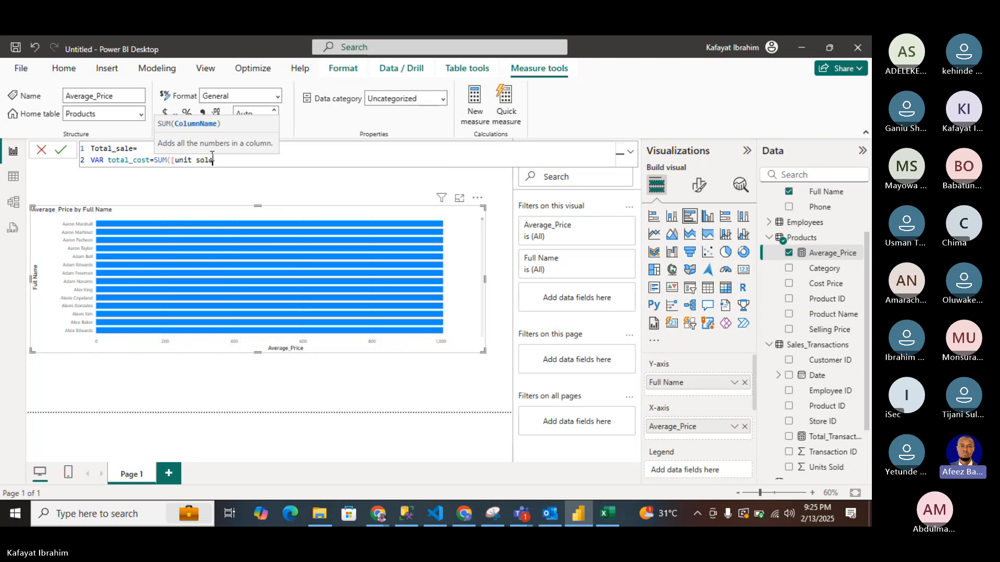
Remove the square brackets around unit sold in the SUM argument of total_cost.
type("]")
key("BackSpace")
left_click(175, 160)
key("BackSpace")
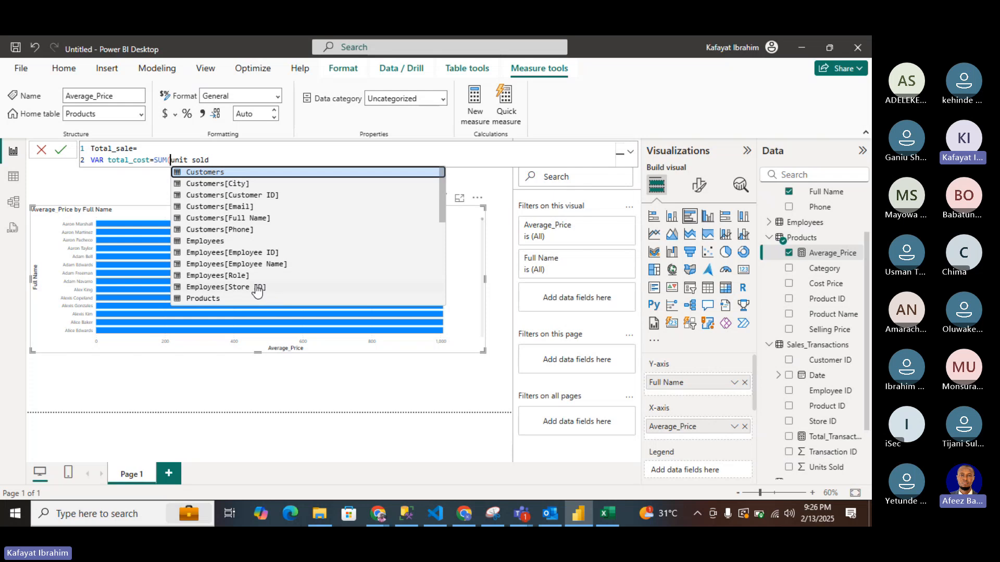
scroll(258, 291, "down", 2)
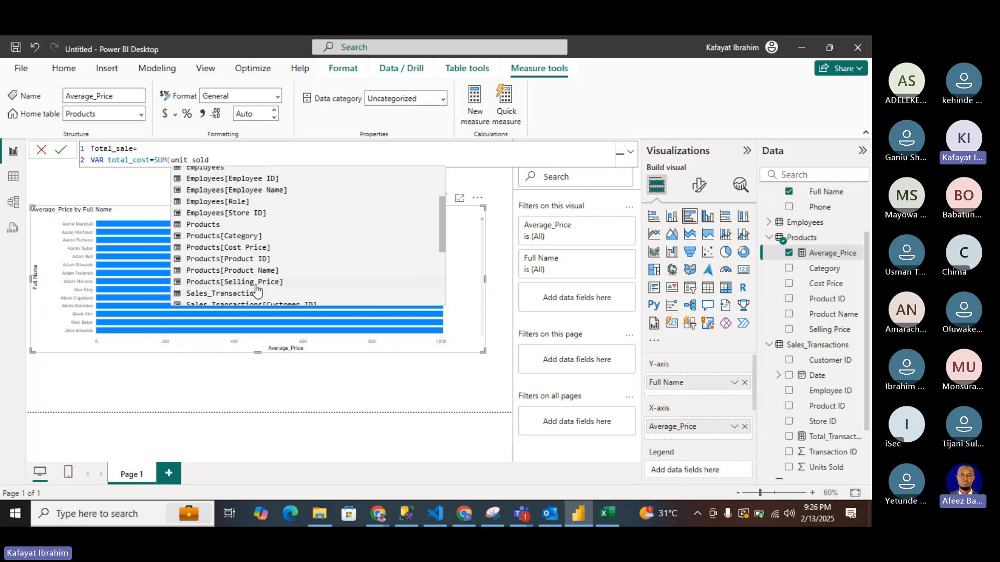
Replace the unit sold text in the SUM function with the column reference Sales_Transactions[Units Sold].
double_click(210, 159)
key("BackSpace")
key("BackSpace")
key("BackSpace")
key("BackSpace")
key("BackSpace")
key("BackSpace")
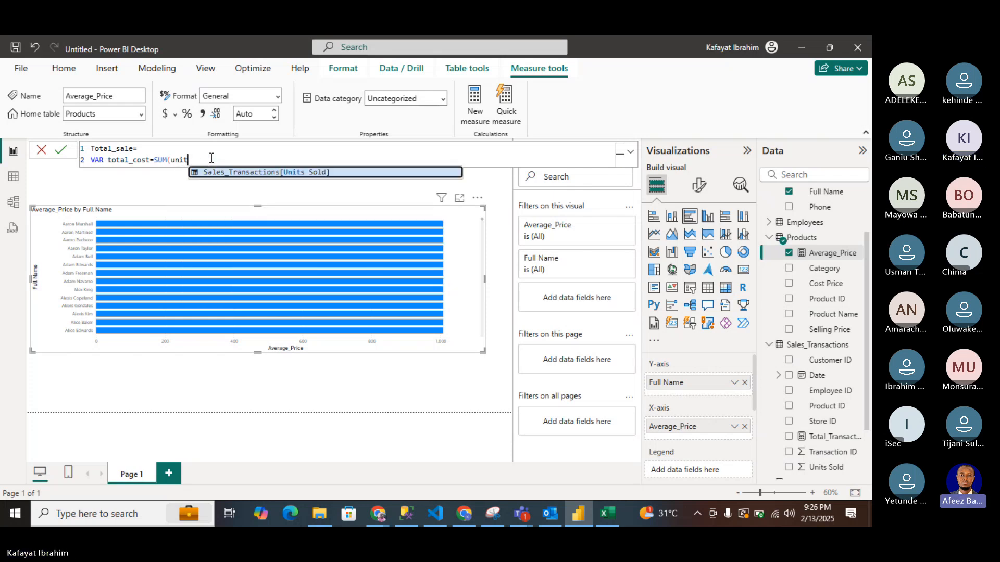
type("uni")
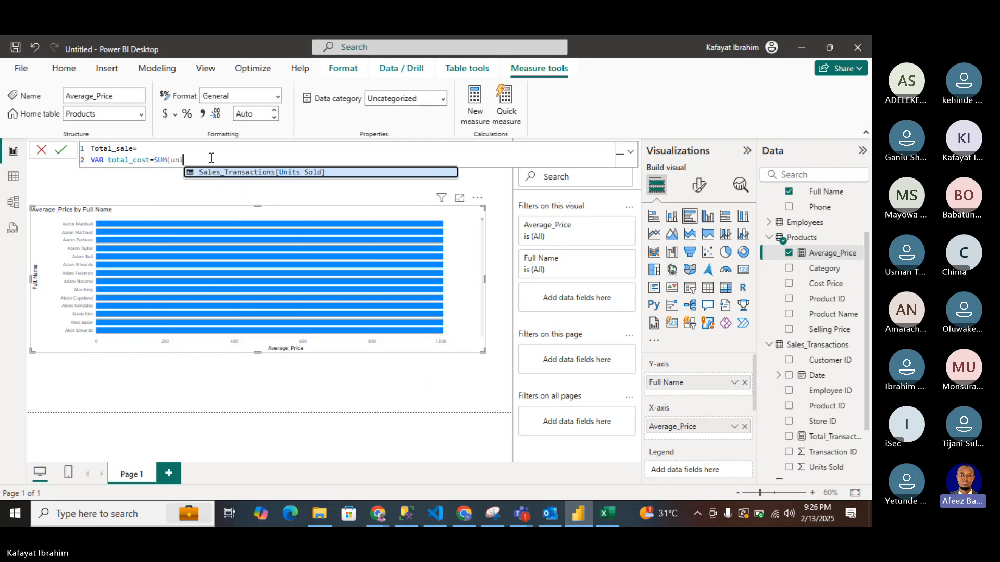
type("t")
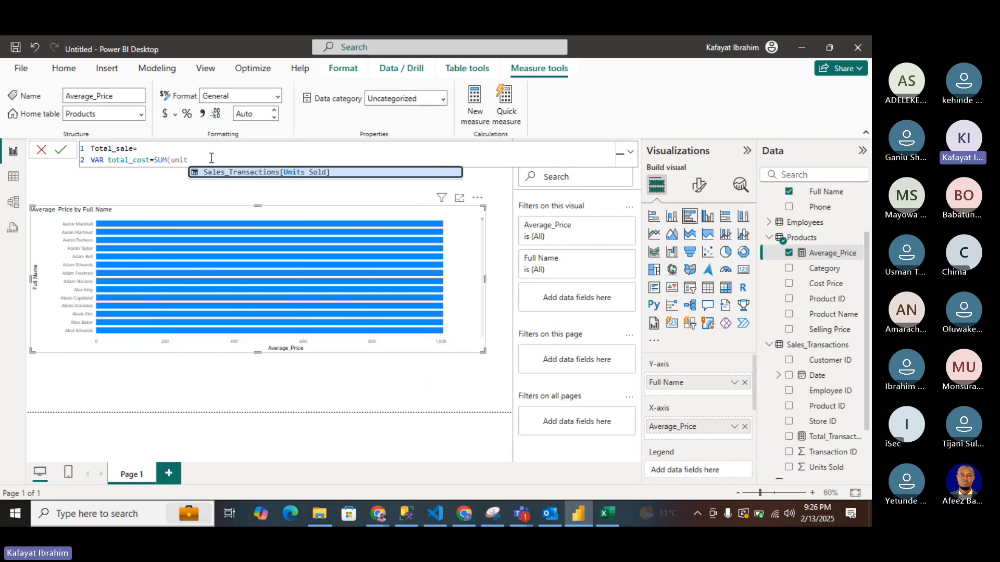
type("s s")
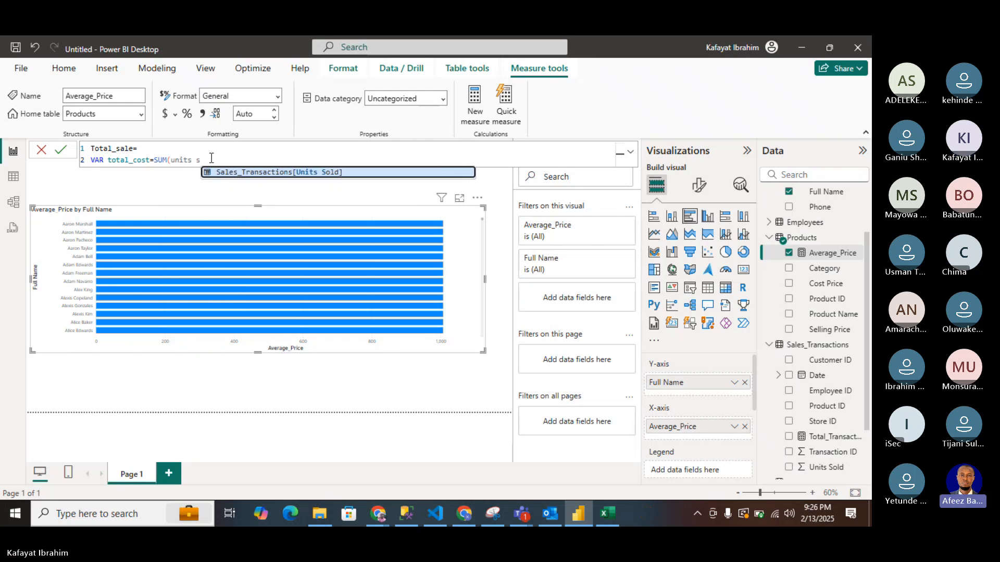
type("old")
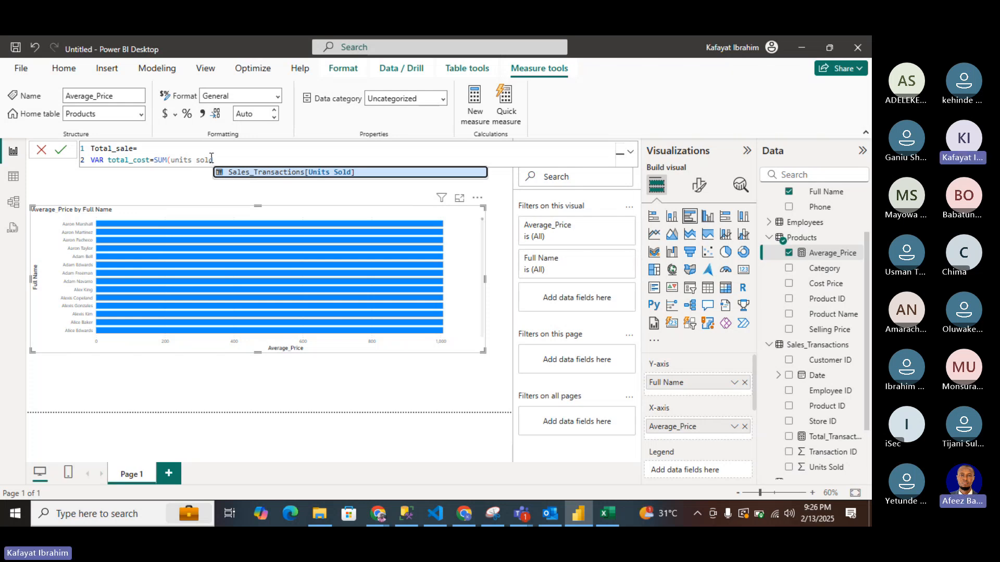
key("Tab")
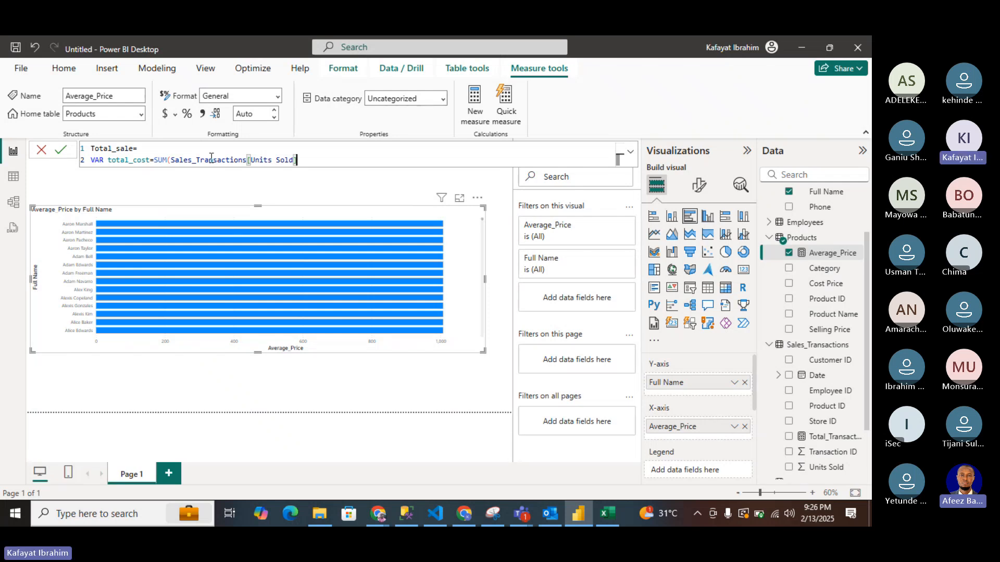
Multiply Sales_Transactions[Units Sold] by a RELATED function inside the SUM, including its opening parenthesis.
type("*")
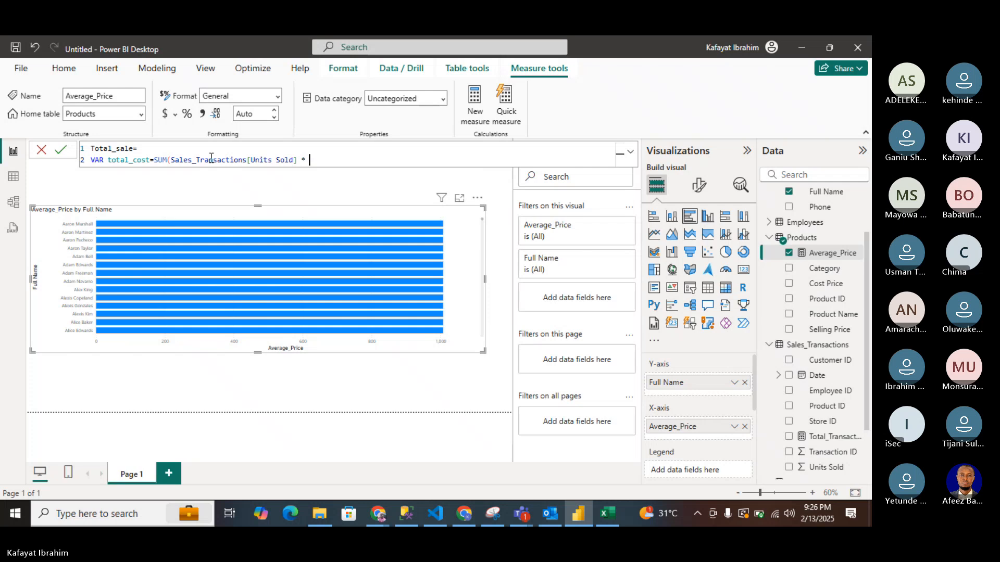
type(" cost")
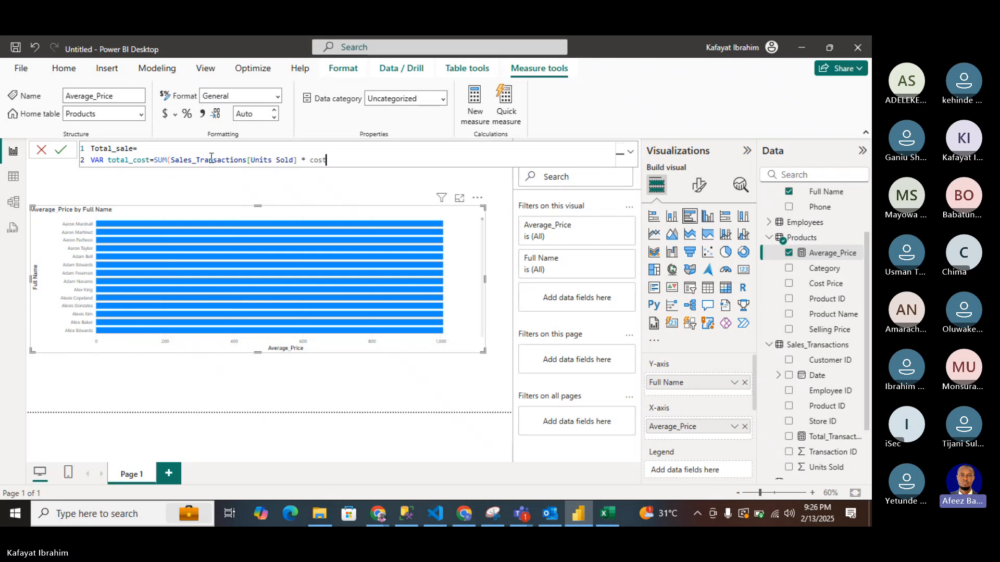
key("BackSpace")
key("BackSpace")
key("BackSpace")
key("BackSpace")
type("R")
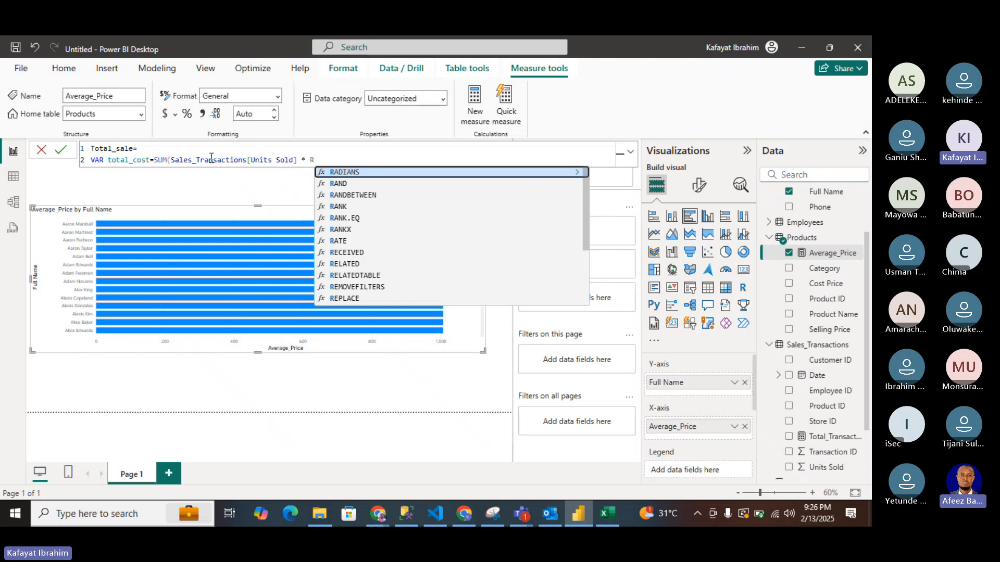
type("ELA")
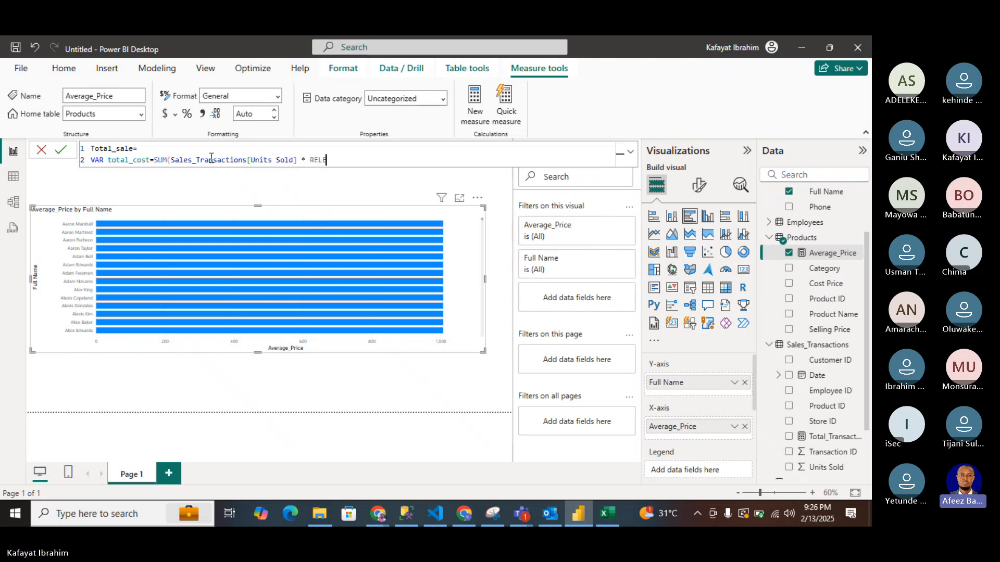
type("TED")
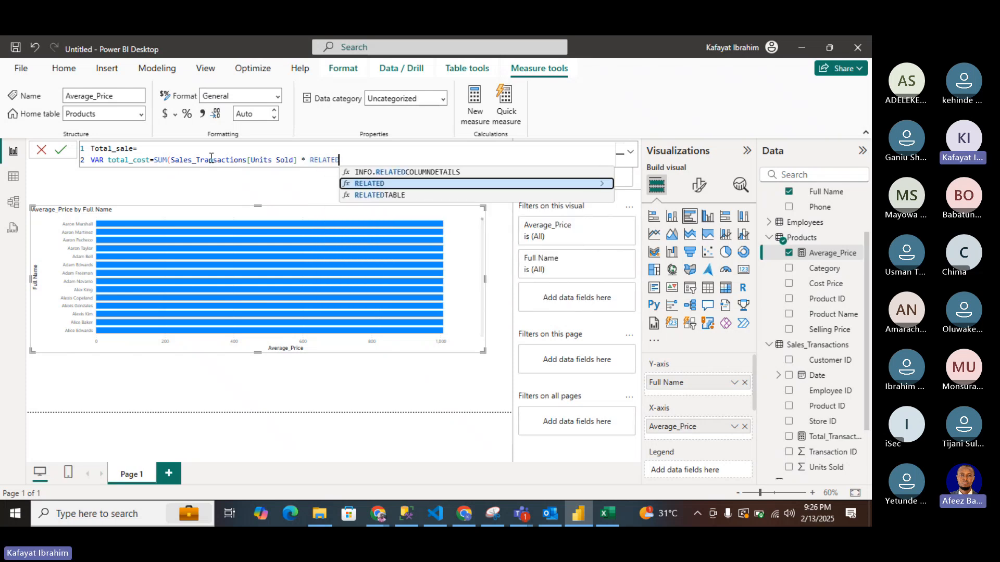
type("(")
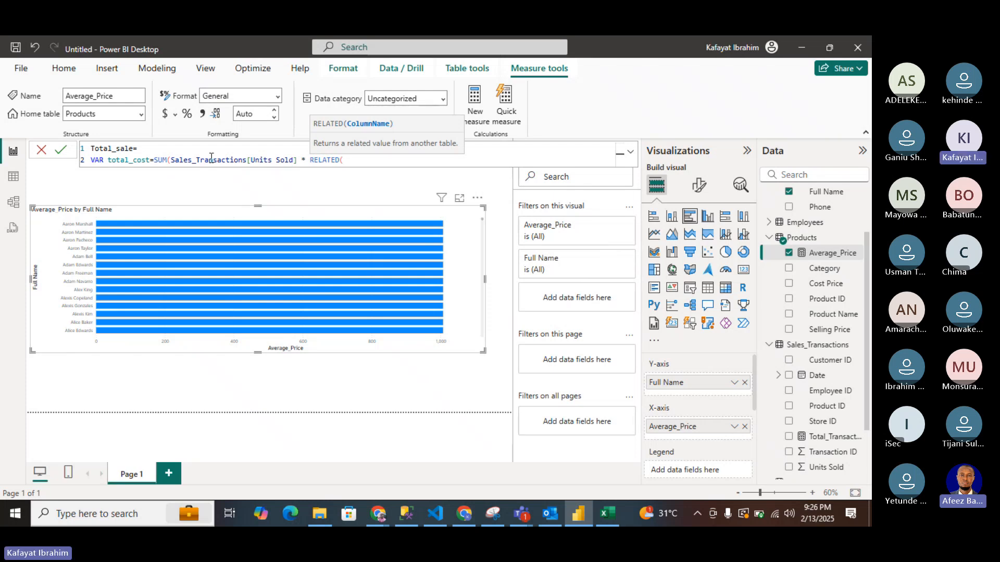
type("CO")
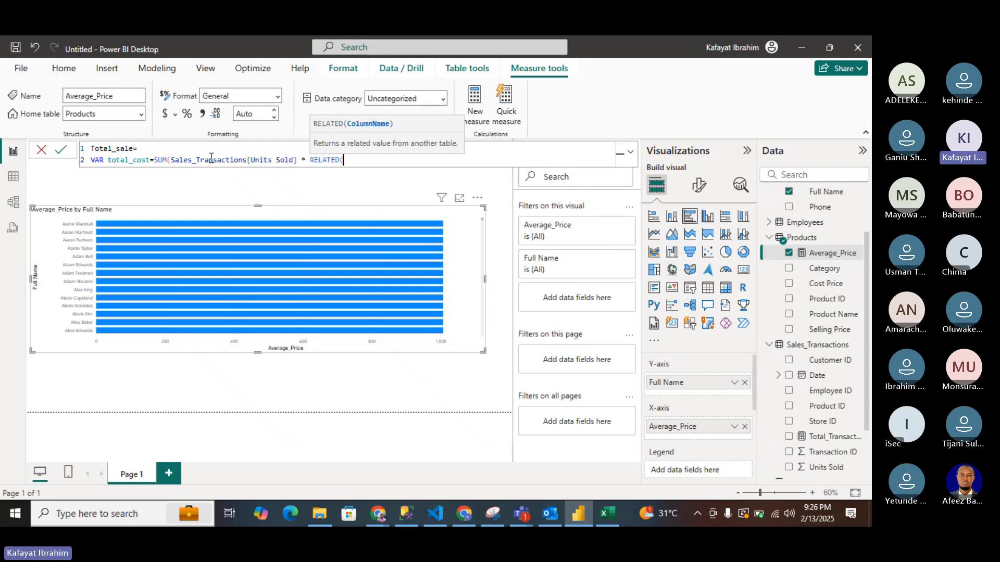
key("BackSpace")
key("BackSpace")
type("c")
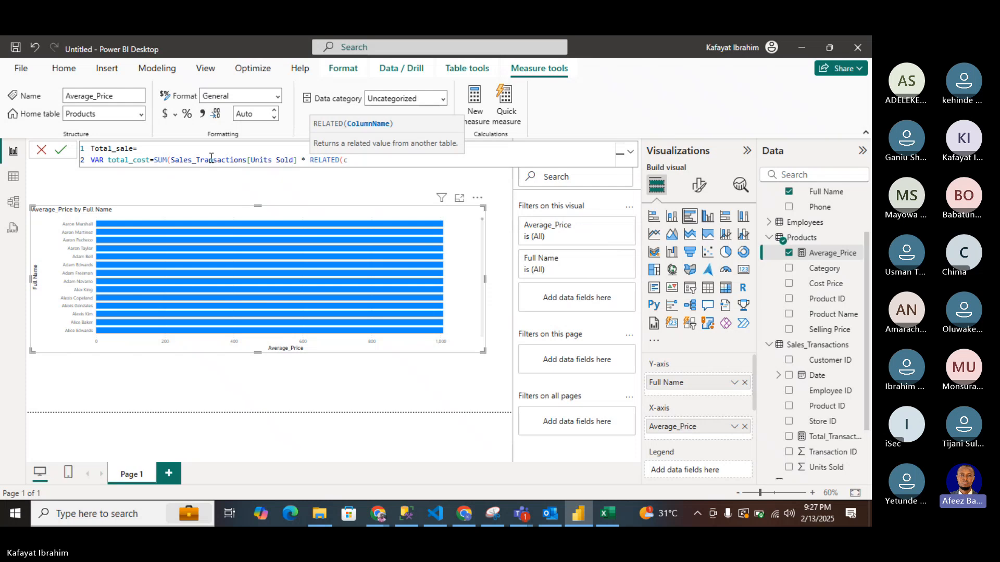
type("os")
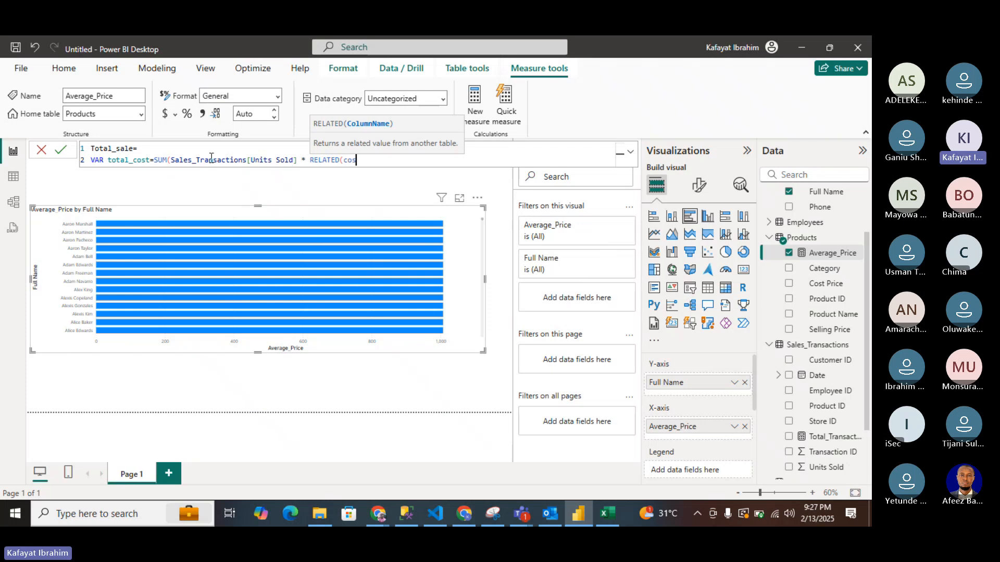
key("BackSpace")
key("BackSpace")
key("BackSpace")
key("BackSpace")
Enter products[Cost Price] as the RELATED argument and close the function's parenthesis.
type("pr")
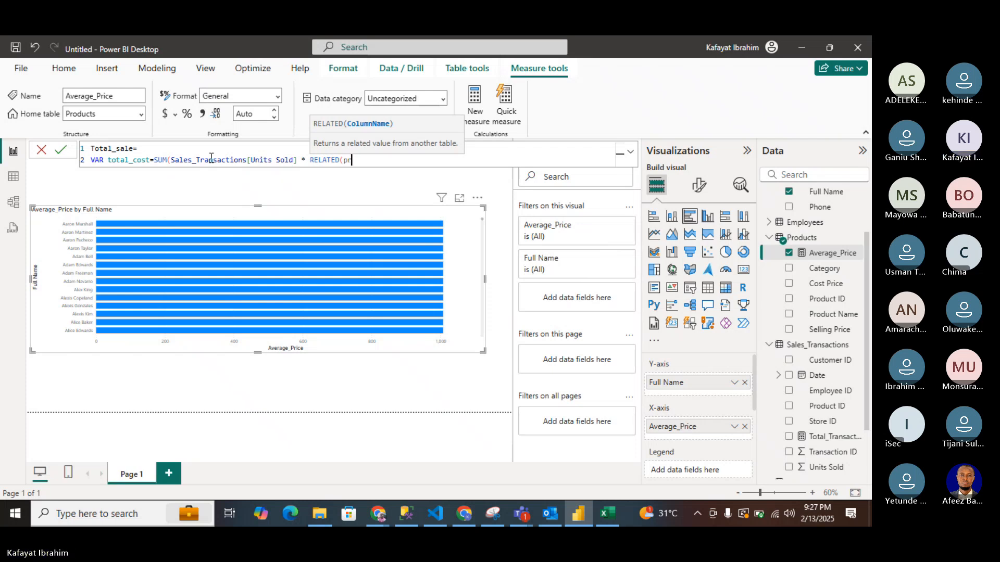
type("oc")
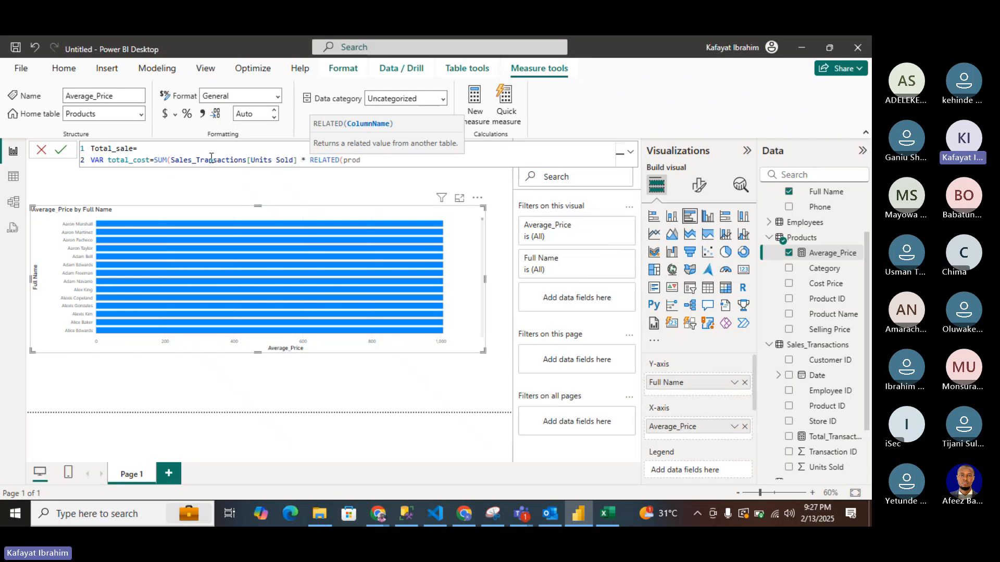
type("uct")
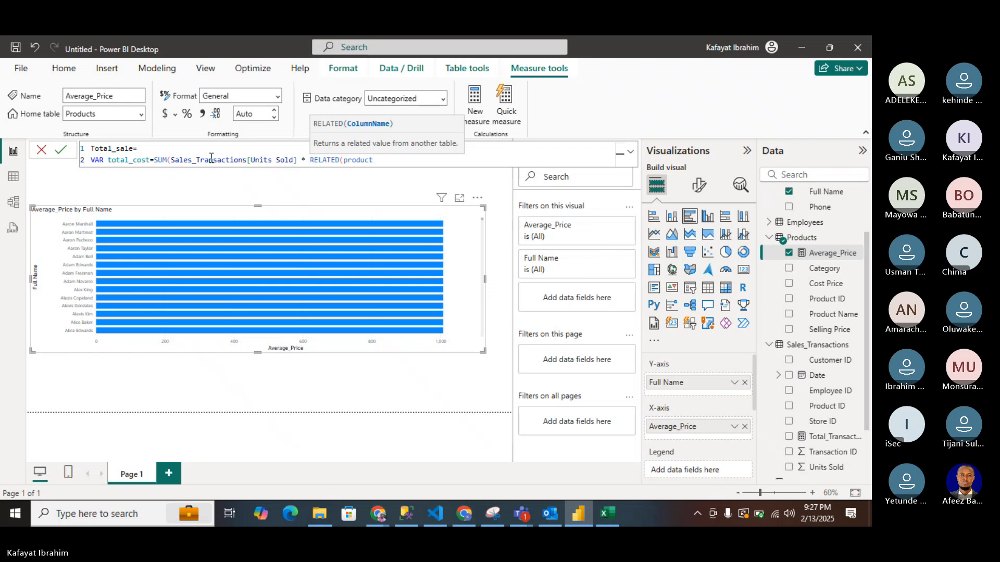
type("s[Cost P")
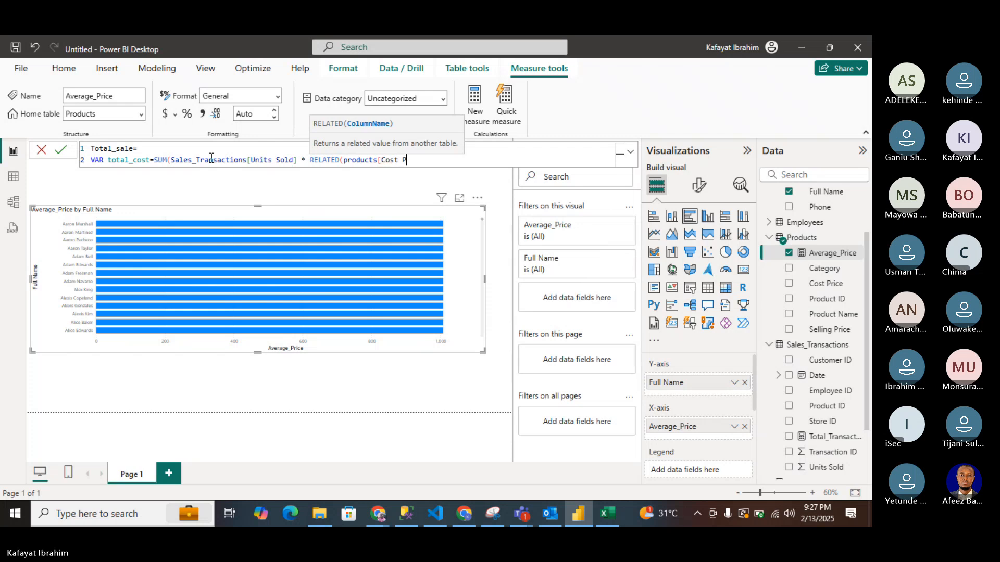
type("rice]")
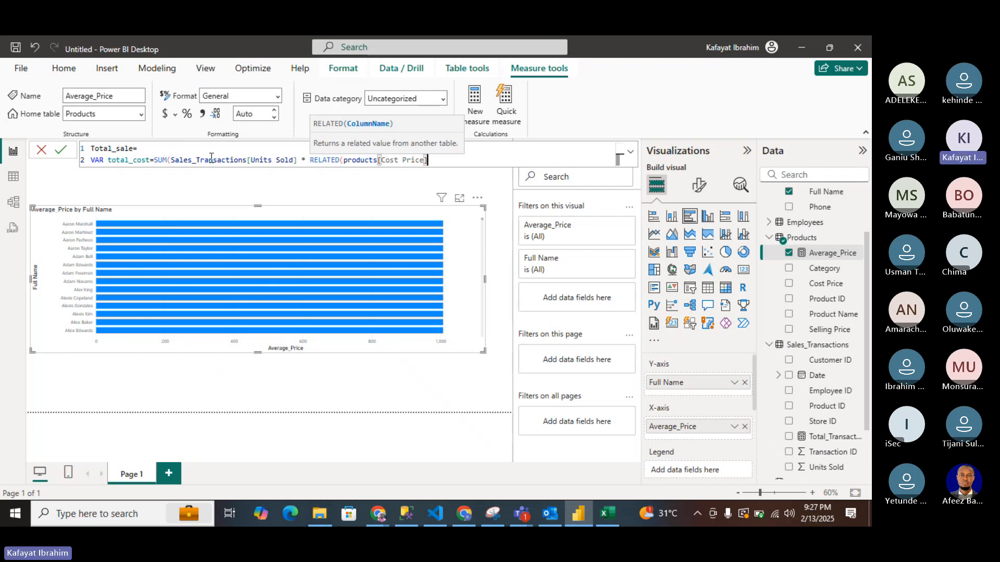
type(")")
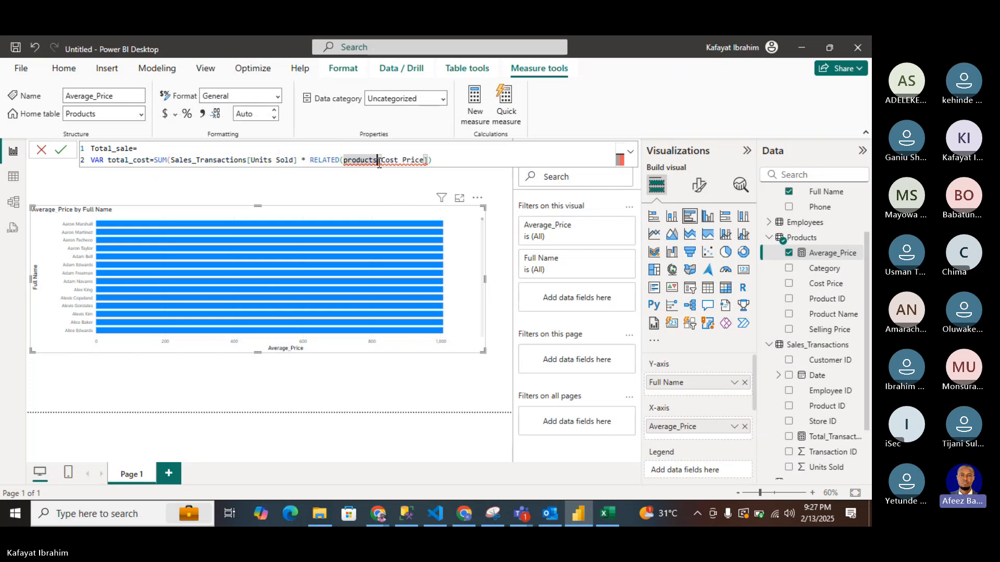
Change the RELATED function in the total_cost expression to RELATEDTABLE.
left_click(339, 160)
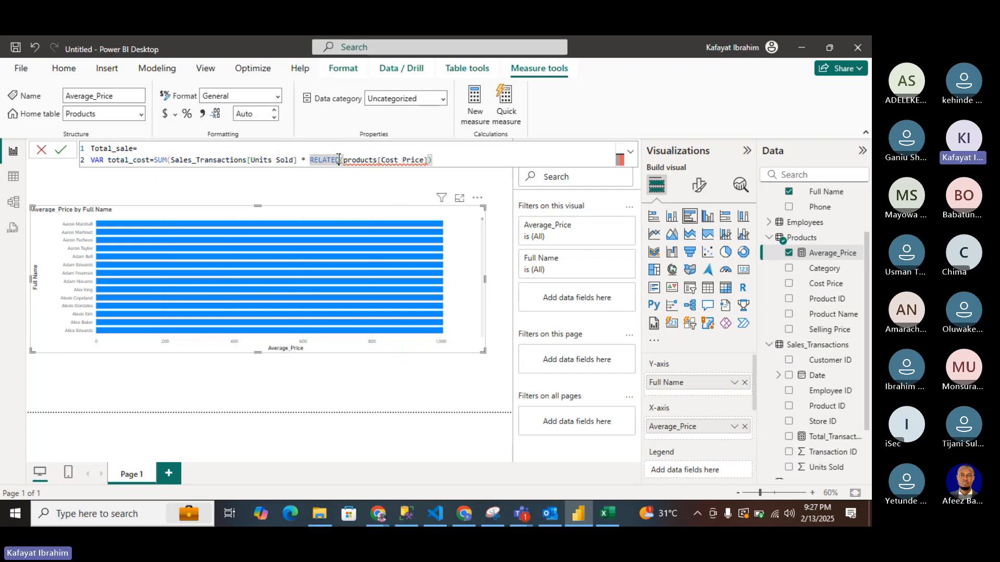
type("Ta")
key("Tab")
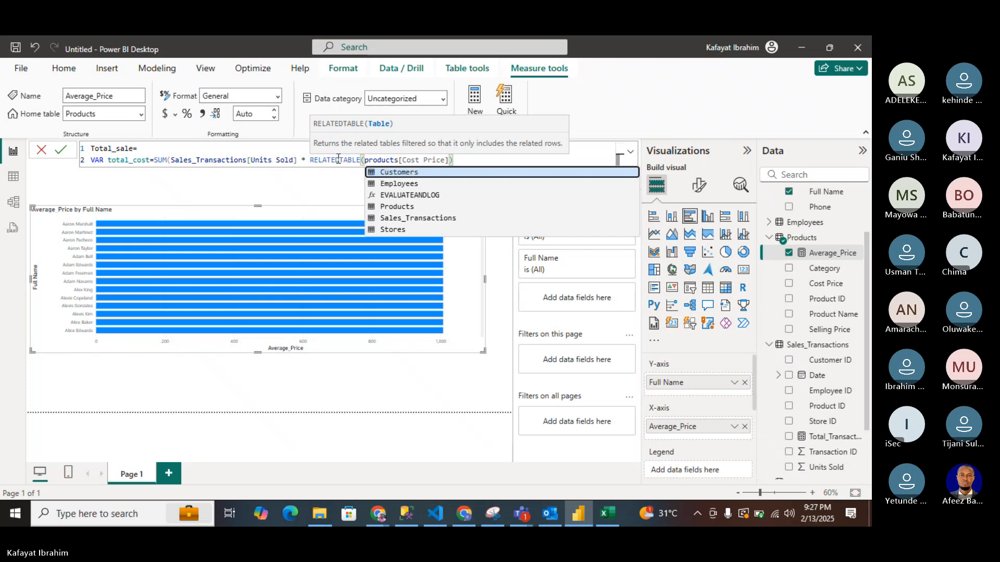
key("BackSpace")
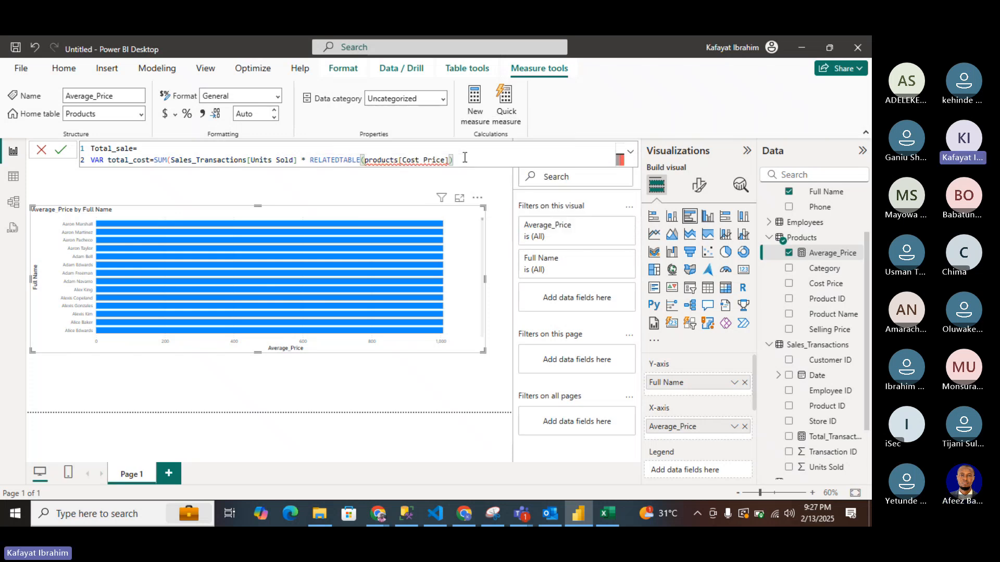
Delete the products[Cost Price] argument with its closing parenthesis and insert the Products table as the RELATEDTABLE argument.
key("BackSpace")
key("BackSpace")
key("BackSpace")
key("BackSpace")
key("BackSpace")
key("BackSpace")
key("BackSpace")
key("BackSpace")
key("BackSpace")
key("BackSpace")
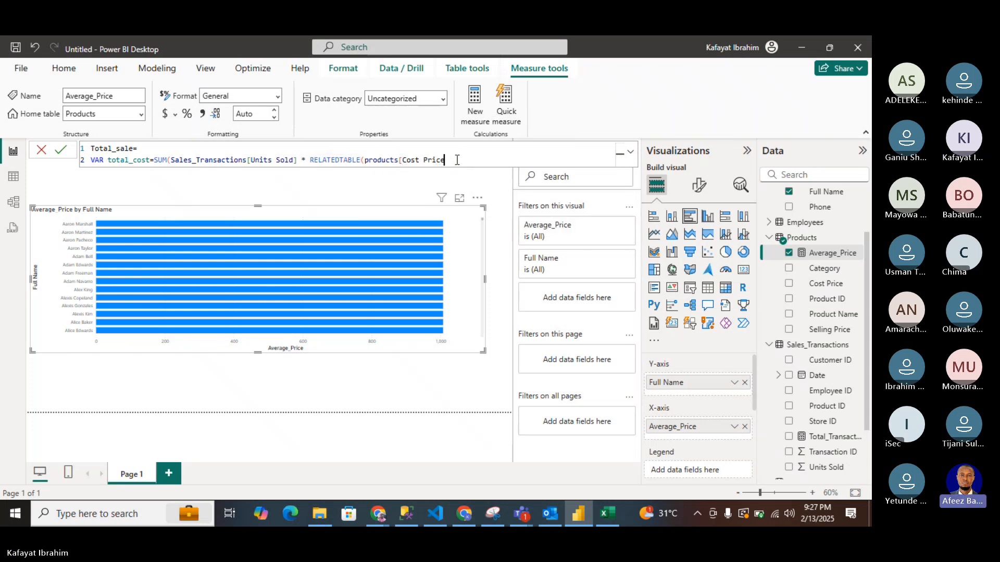
key("BackSpace")
key("BackSpace")
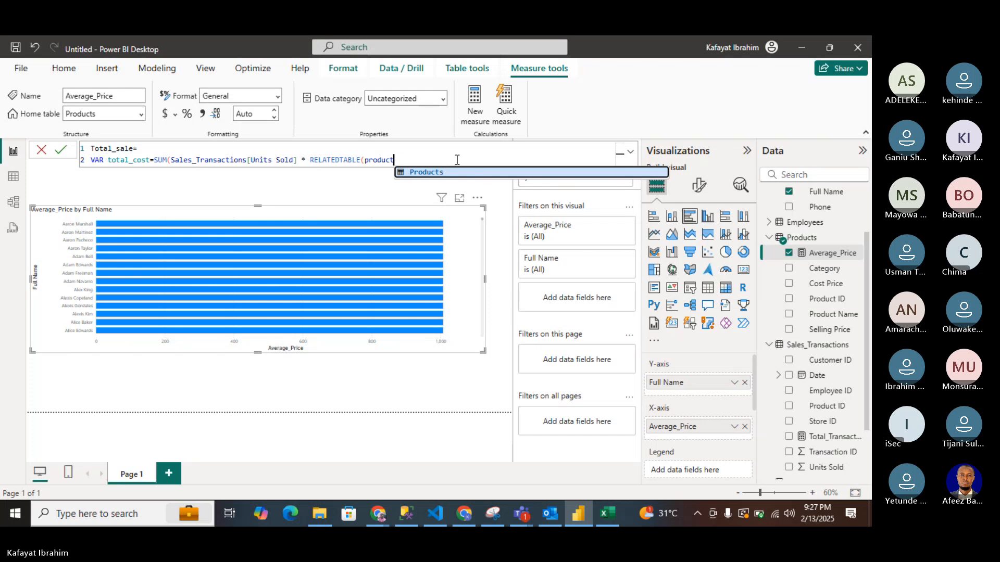
key("Tab")
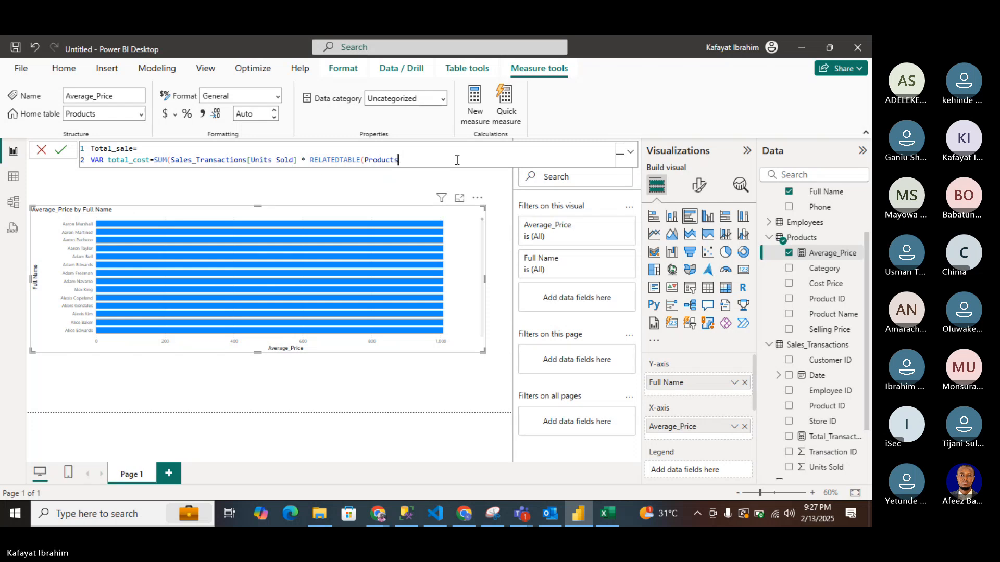
Extend the RELATEDTABLE argument in the total_cost expression to Products[Cost Price] and close the function's parenthesis.
type("[")
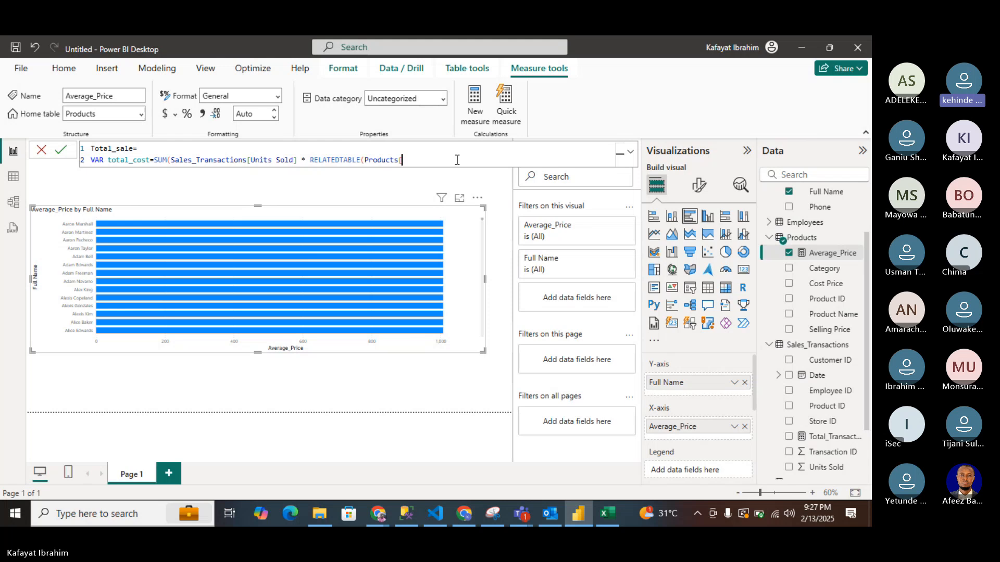
type("Unit")
key("BackSpace")
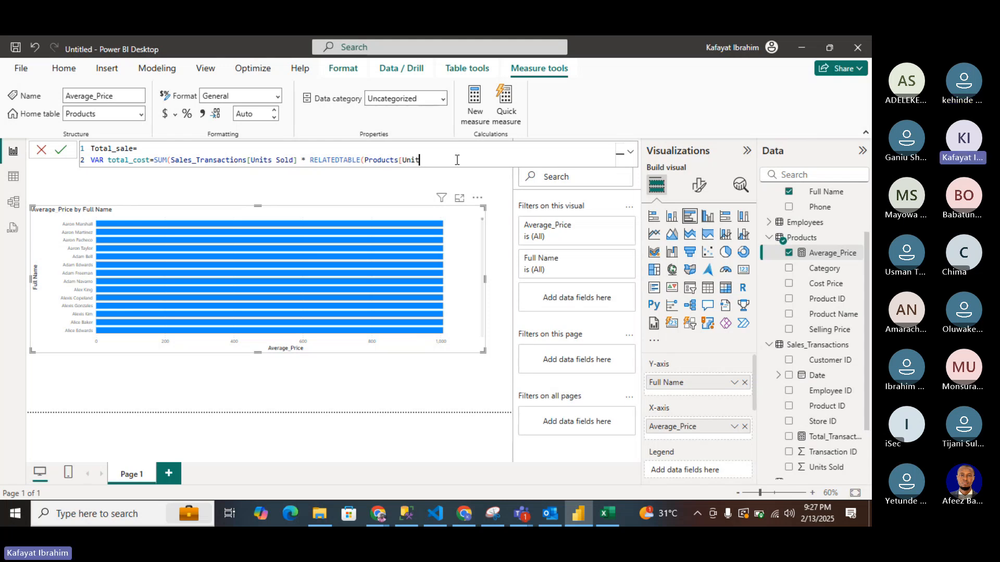
key("BackSpace")
key("BackSpace")
key("BackSpace")
key("BackSpace")
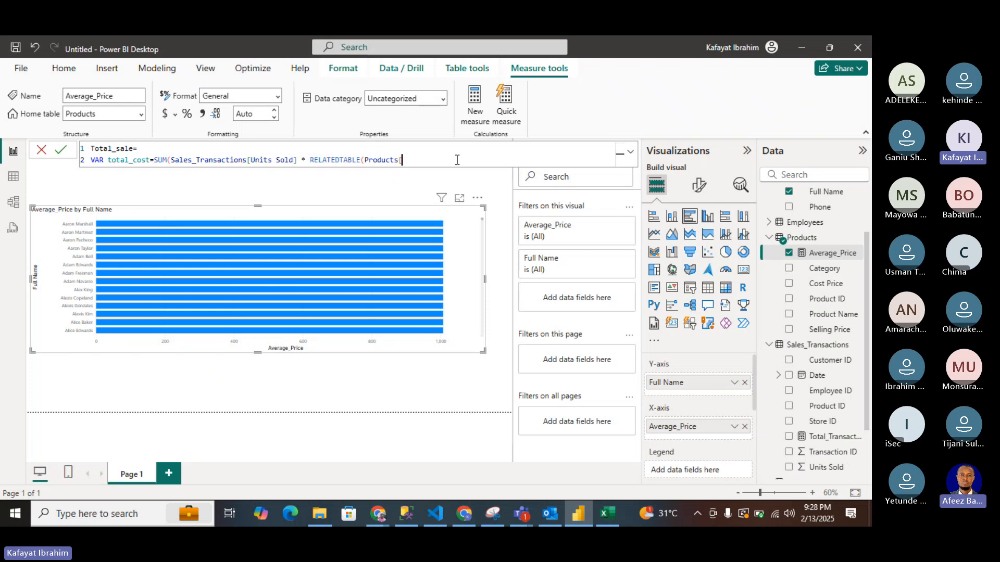
type("Cost")
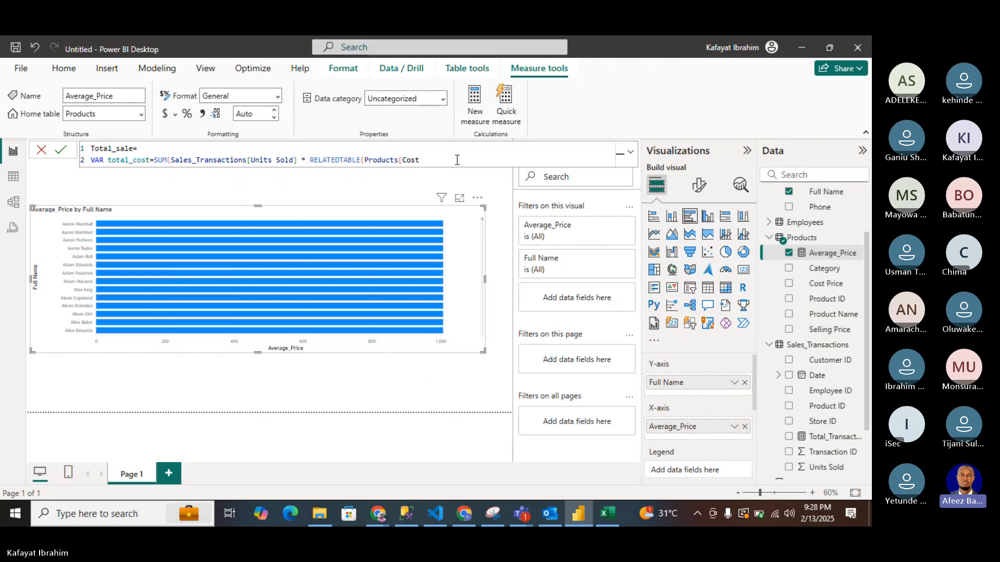
type(" Pr")
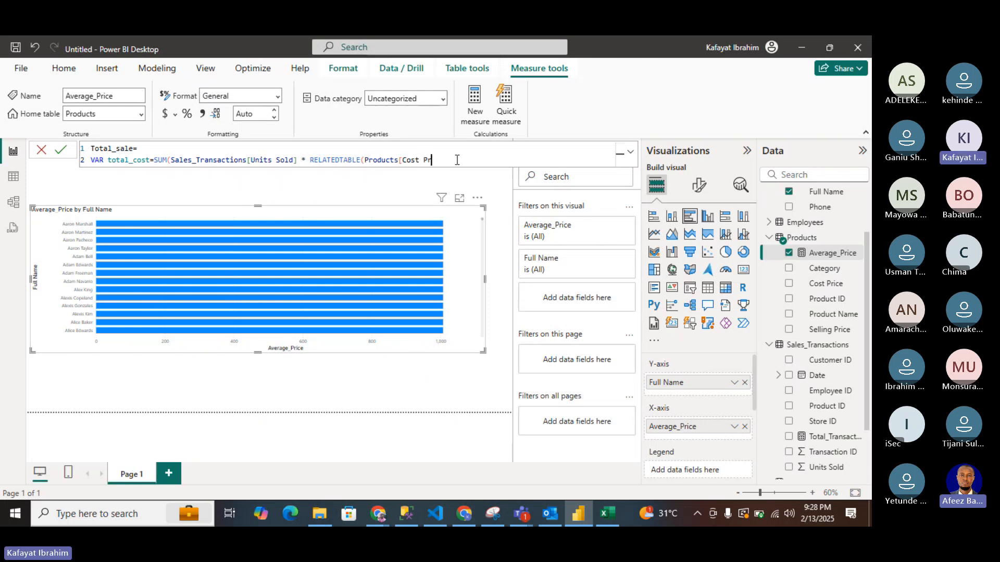
type("ice")
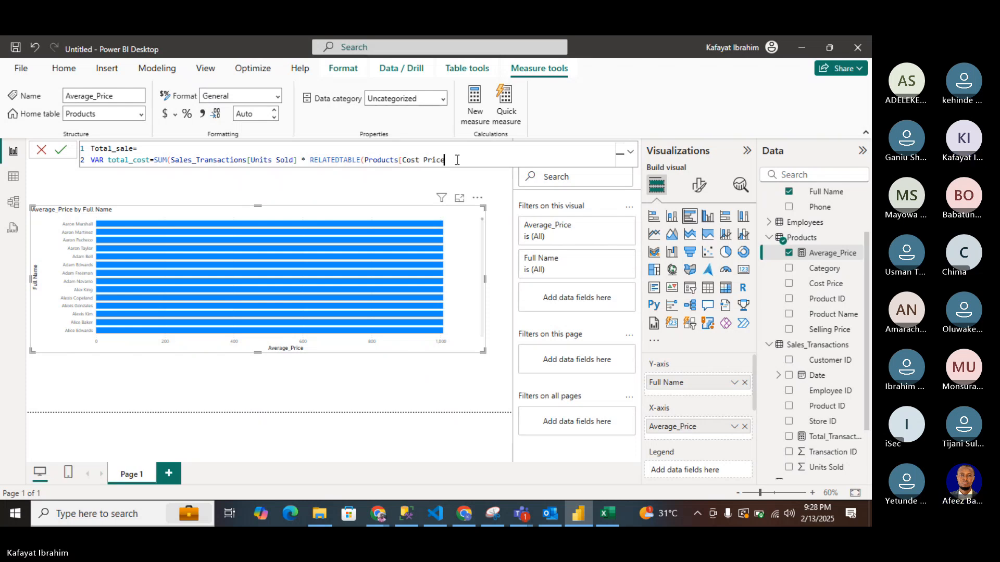
type("])")
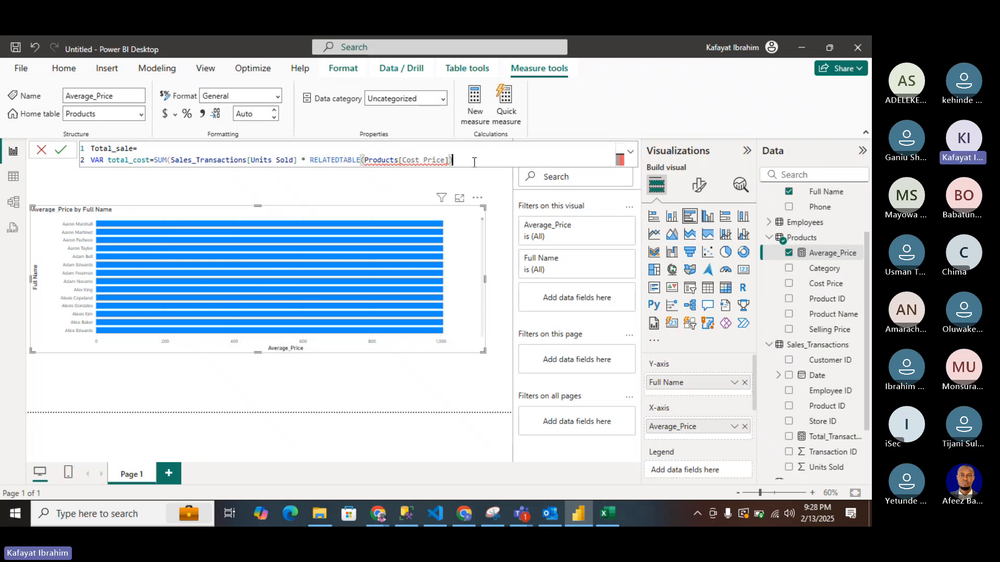
Clear the whole Total_sale formula and discard the pending edit to the Average_Price measure.
key("shift+Home")
key("shift+Up")
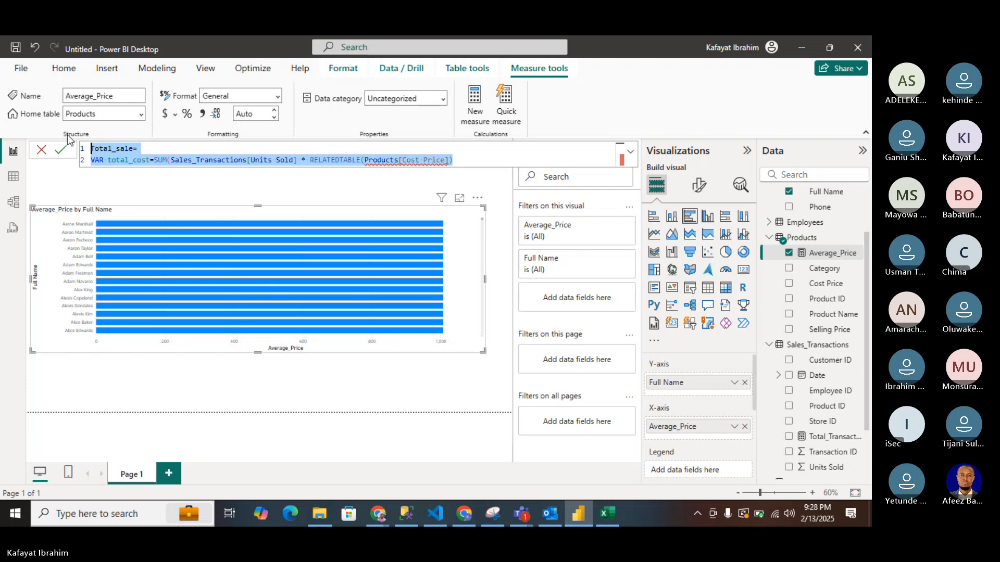
key("BackSpace")
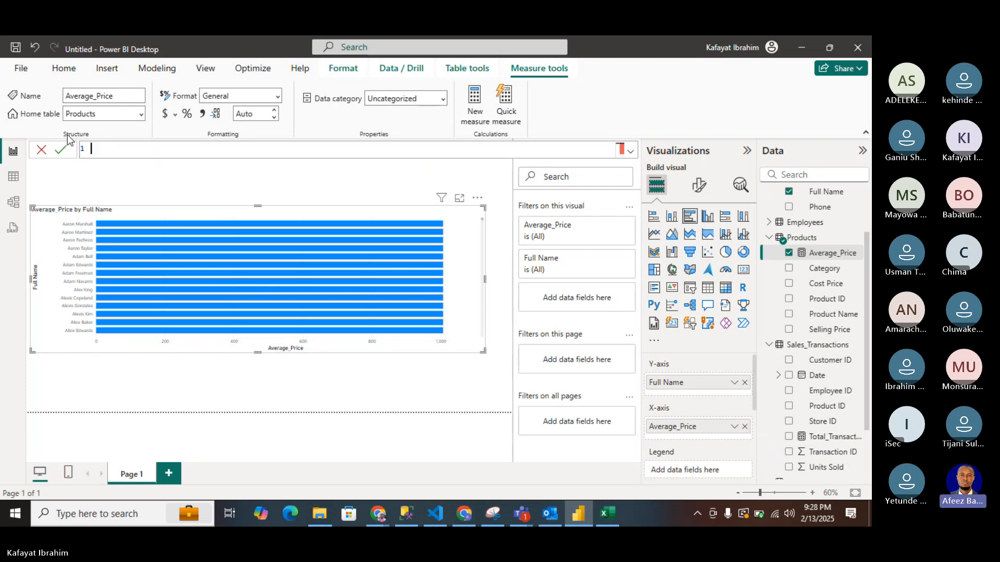
left_click(42, 151)
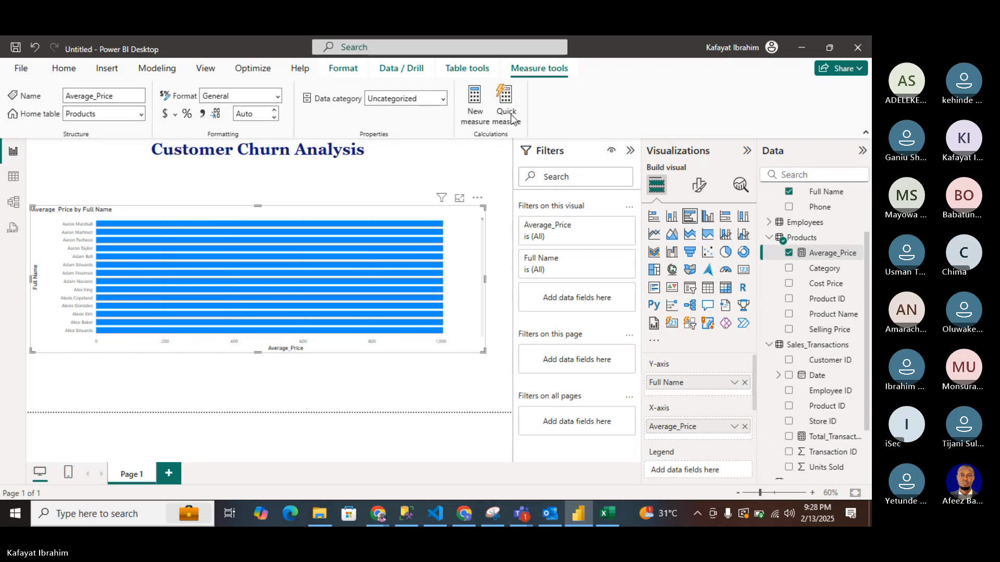
Examine the Products table data and the model relationships, check the Retail_Store_Performance_full workbook in Excel, and return to Power BI.
left_click(14, 178)
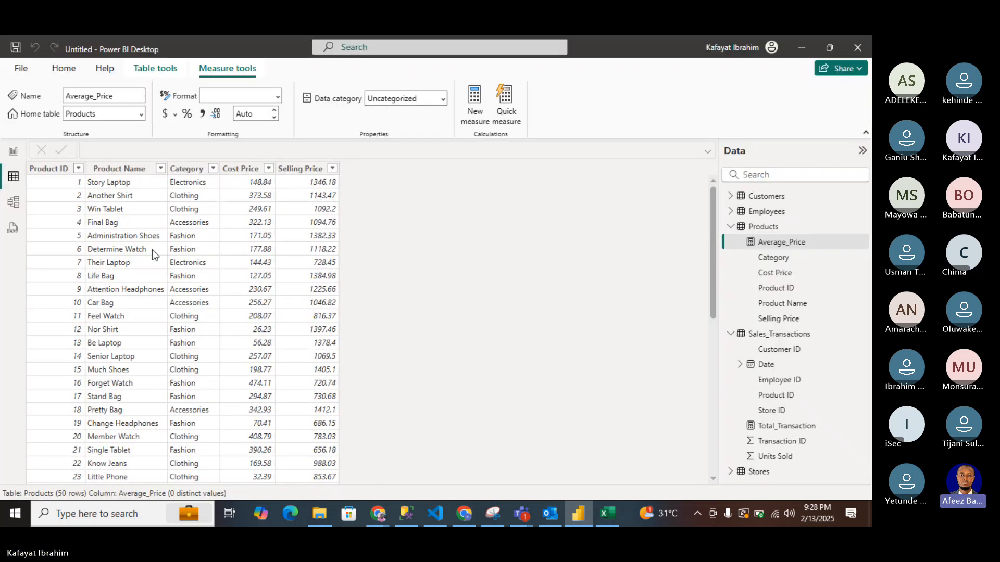
left_click(13, 203)
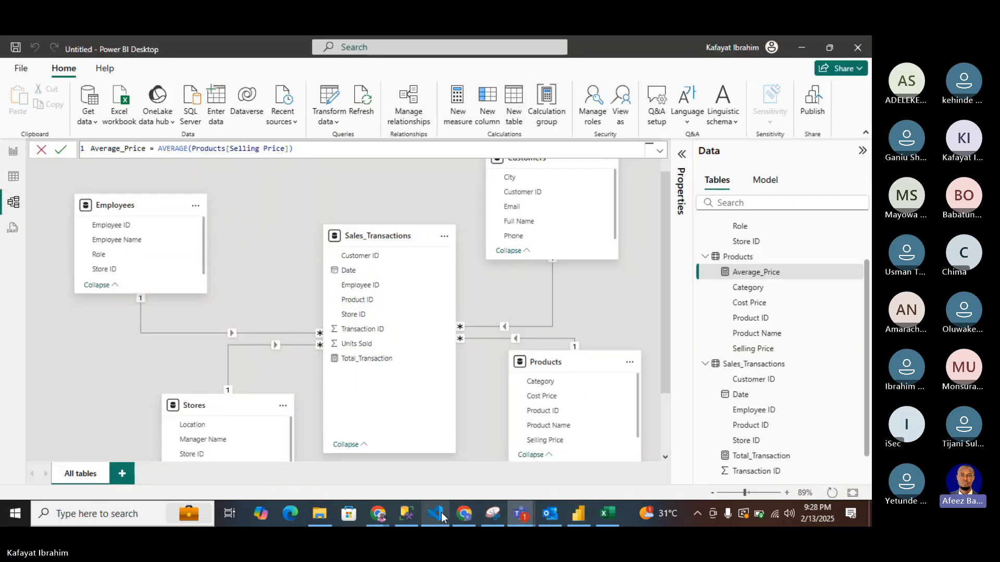
left_click(606, 515)
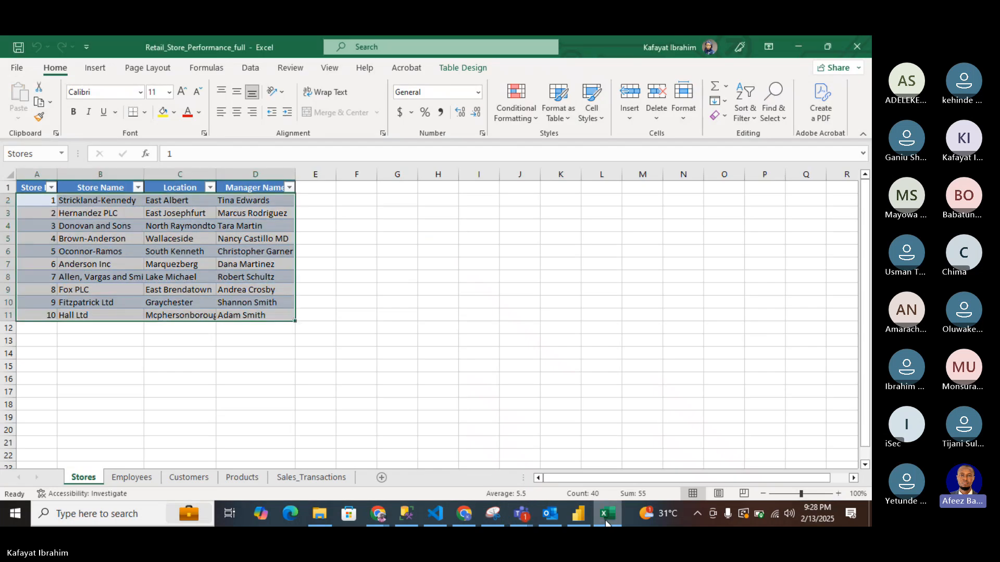
left_click(606, 521)
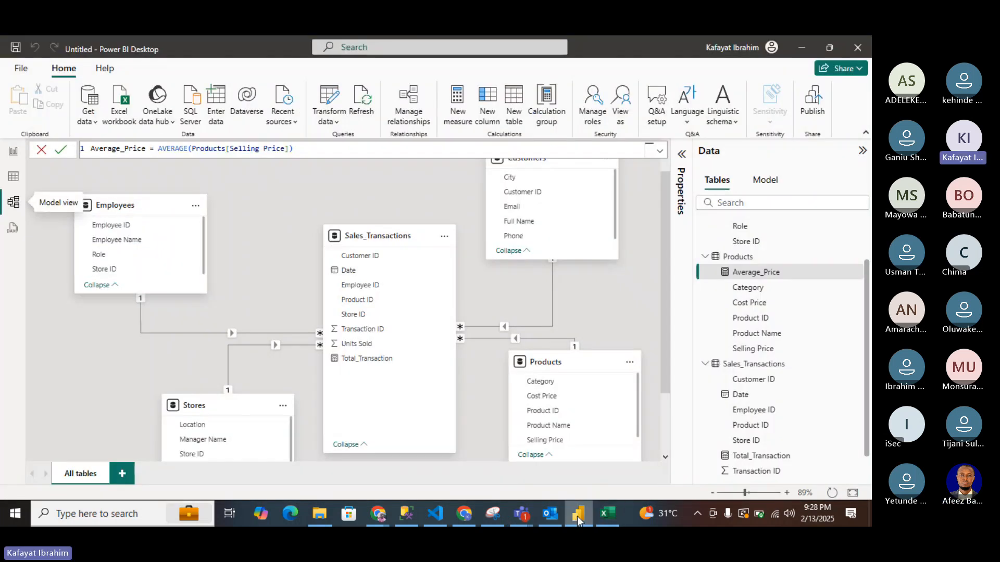
mouse_move(578, 521)
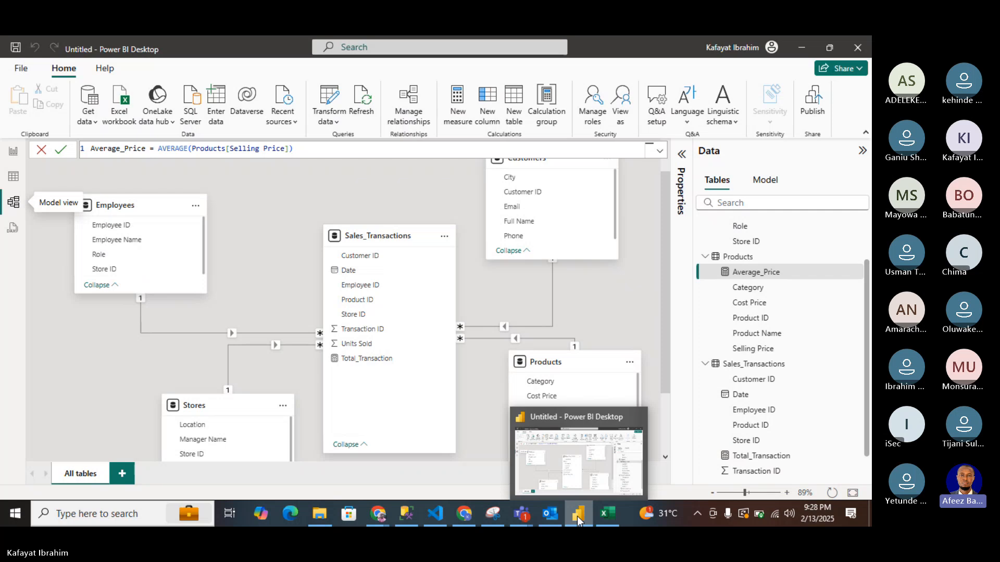
Save the report under the name Customer churn in the GMCdata_analysis folder.
left_click(24, 72)
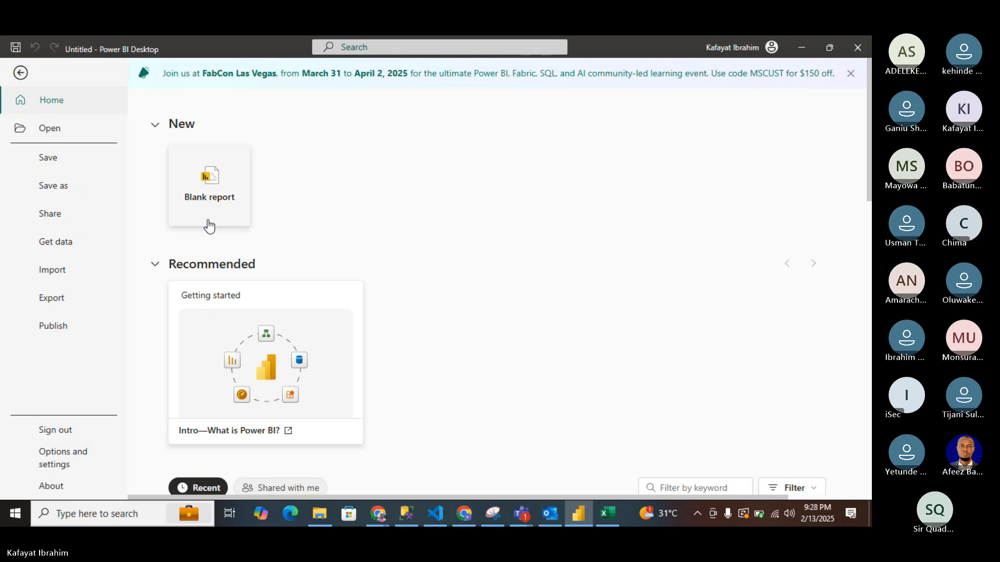
left_click(48, 157)
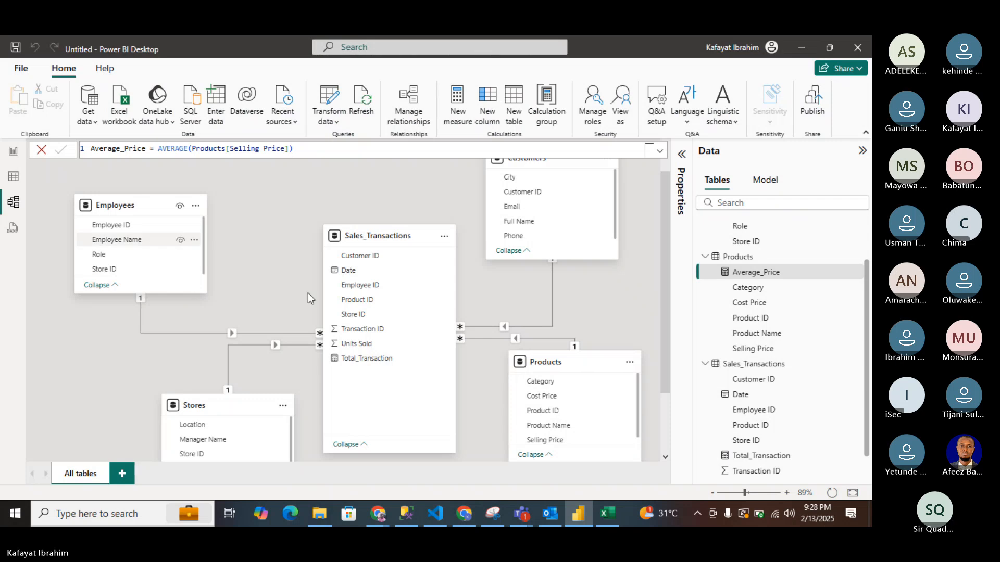
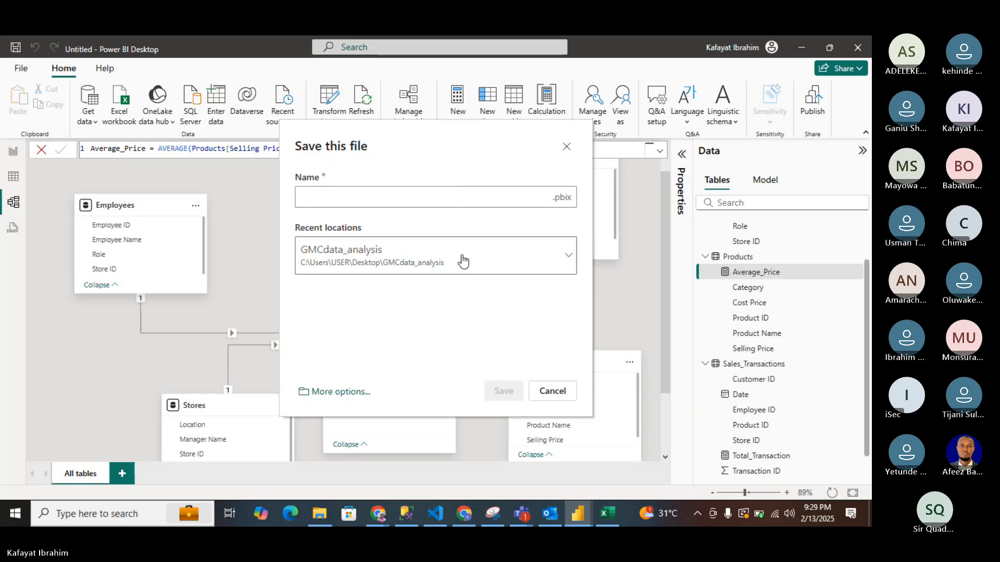
type("Cust")
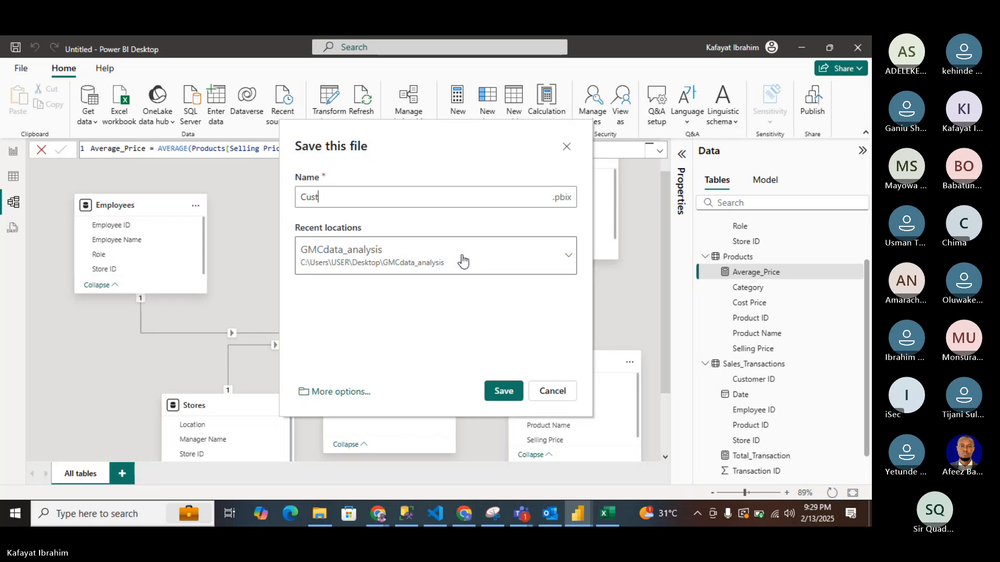
type("omer ")
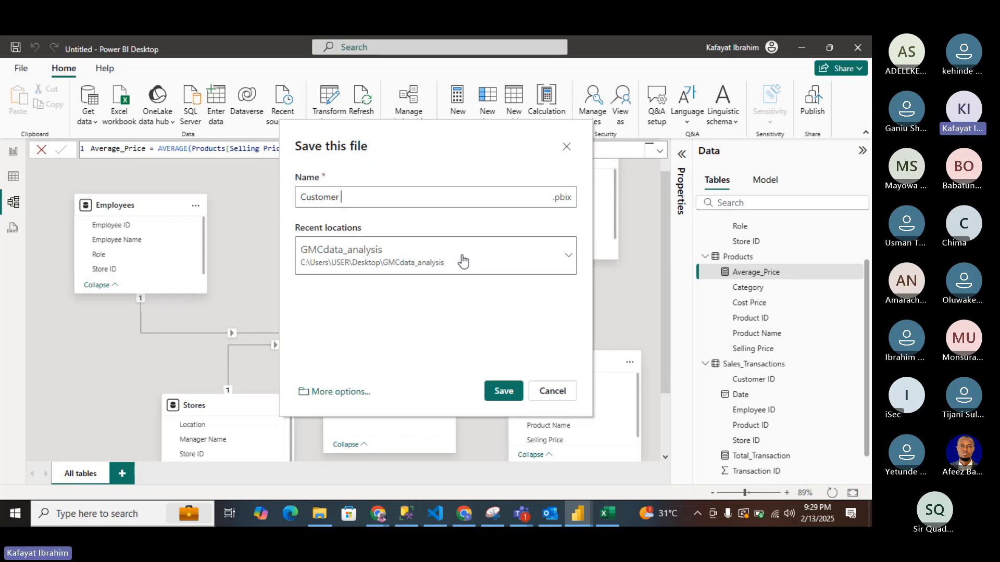
type("ch")
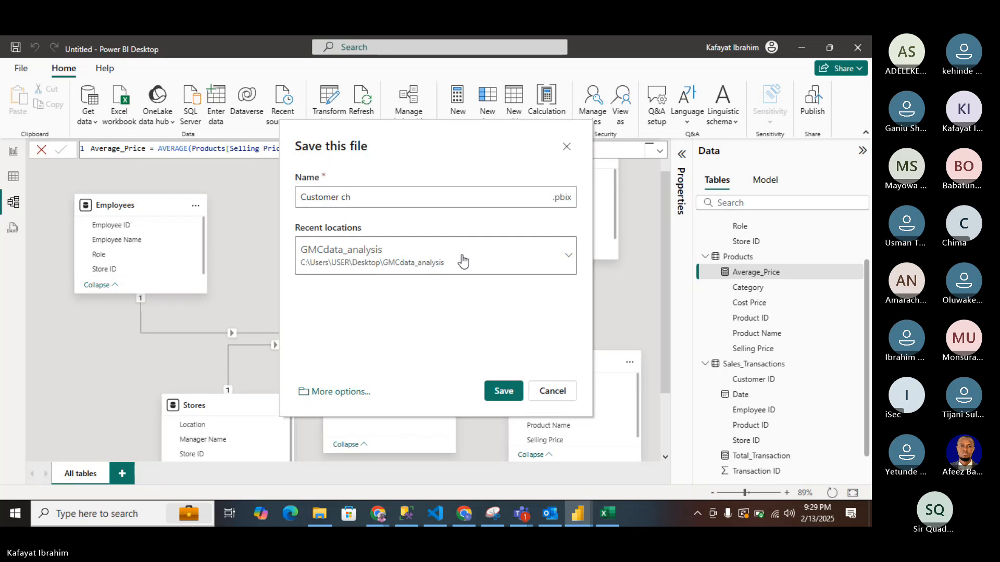
type("urn")
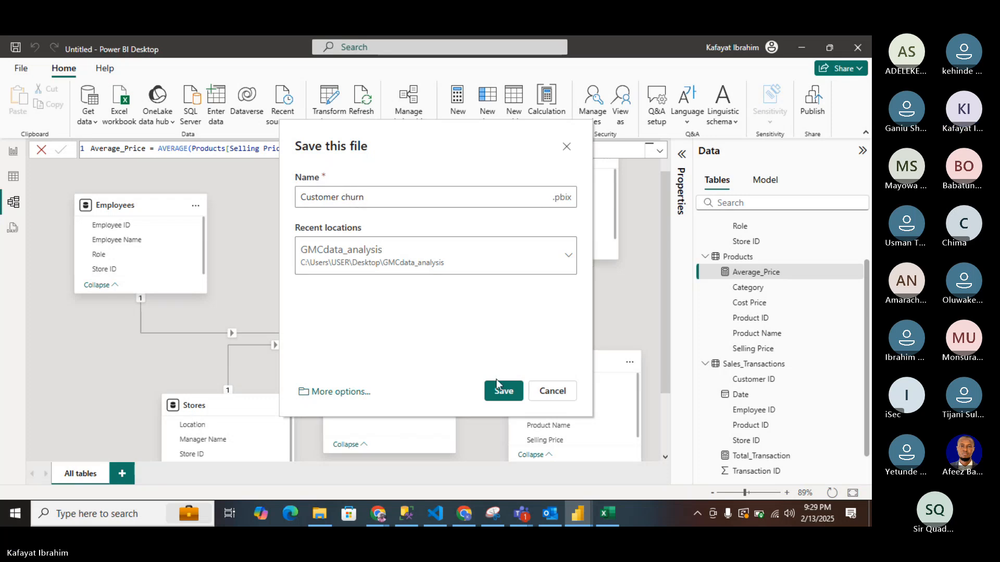
left_click(540, 264)
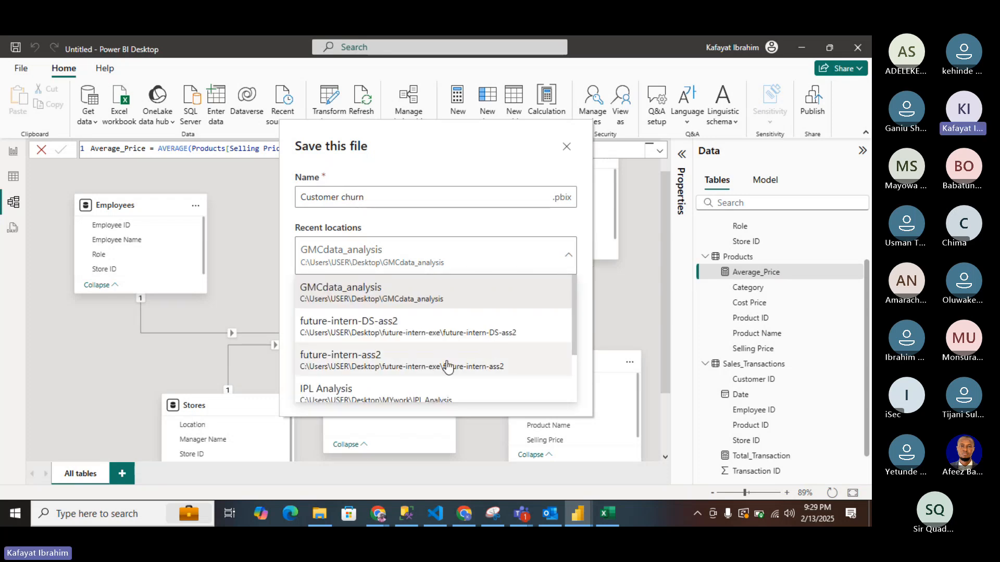
scroll(431, 367, "down", 2)
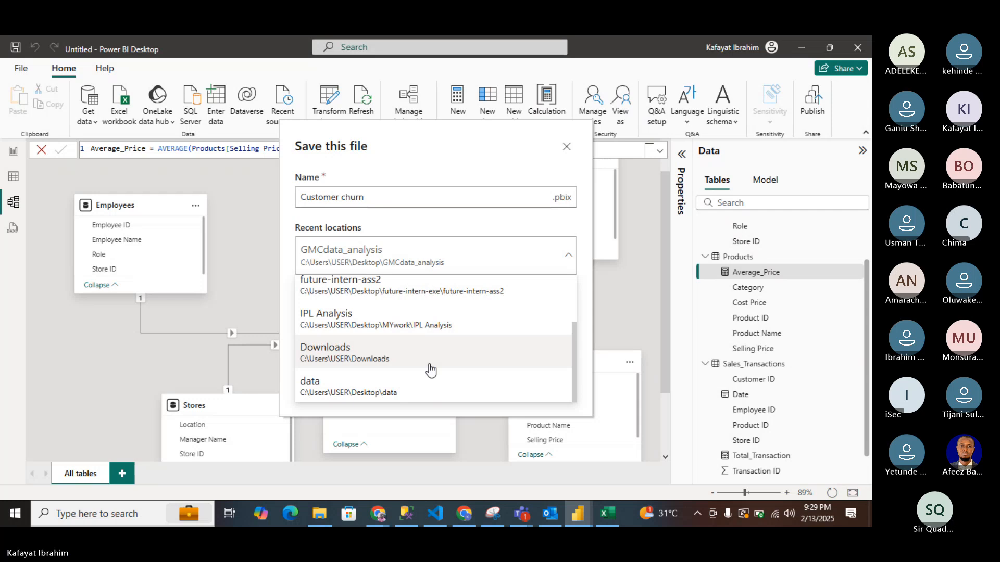
left_click(457, 272)
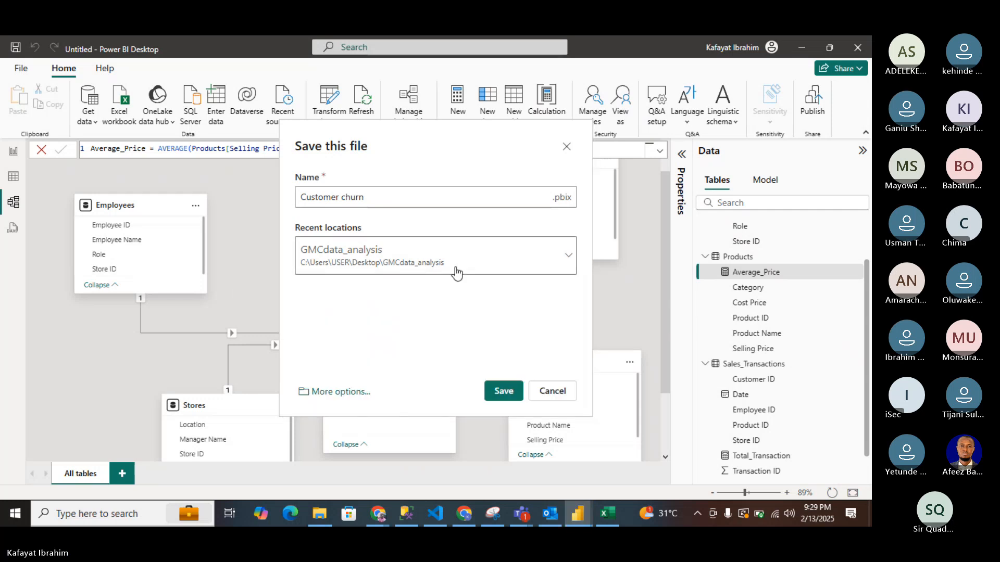
left_click(503, 390)
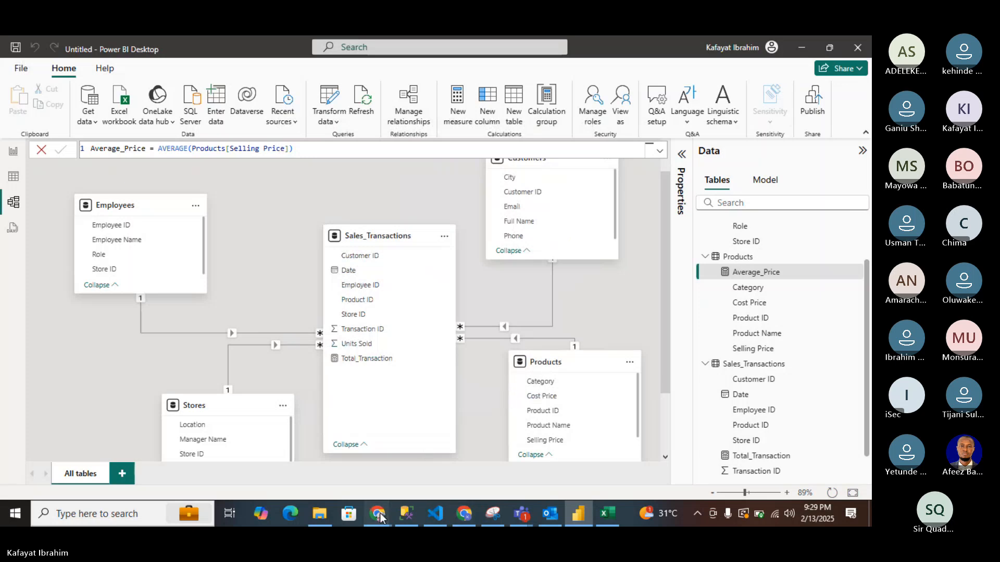
Switch to WhatsApp Web in Chrome and start attaching a document to the open instructor chat.
mouse_move(380, 516)
left_click(384, 454)
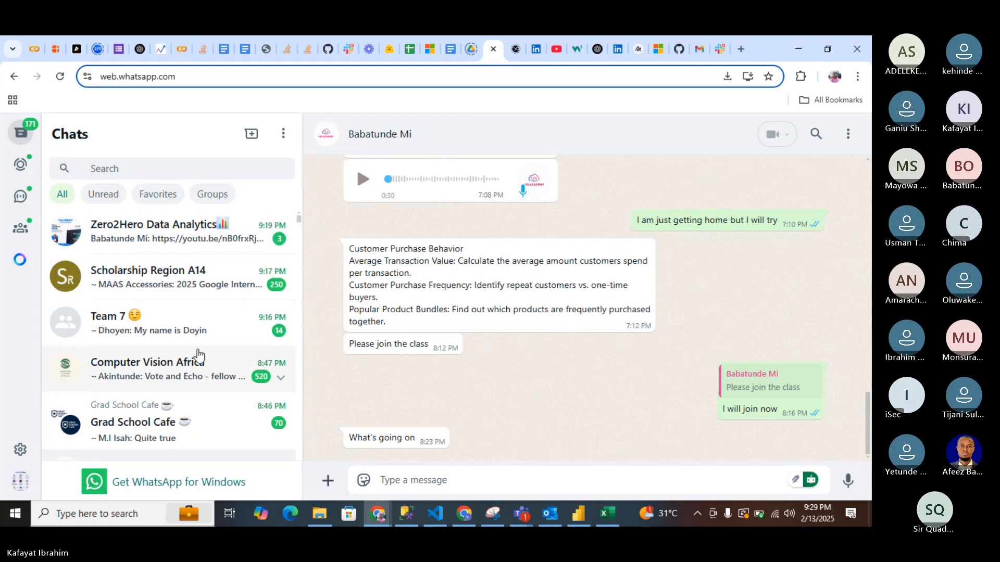
scroll(198, 356, "down", 4)
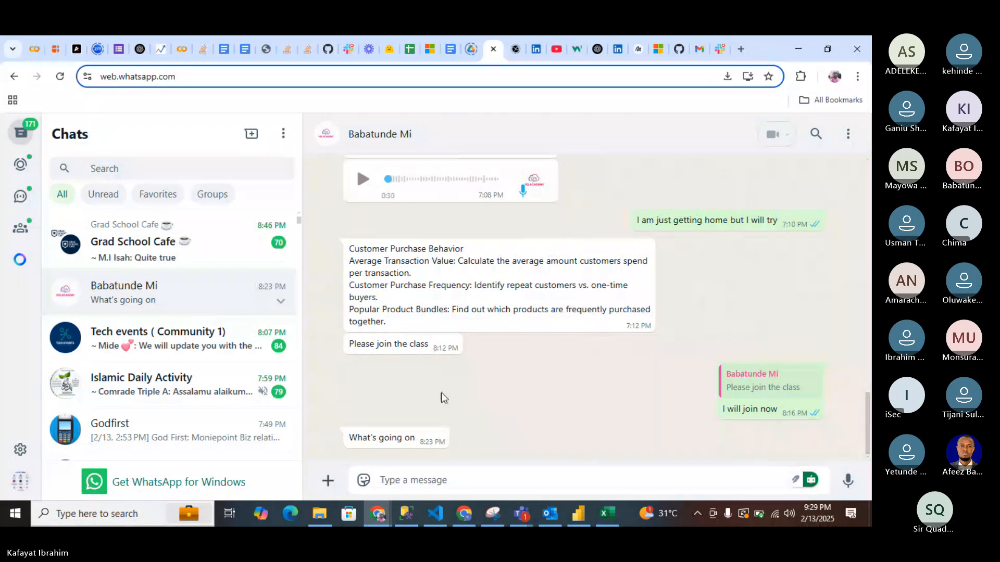
left_click(327, 482)
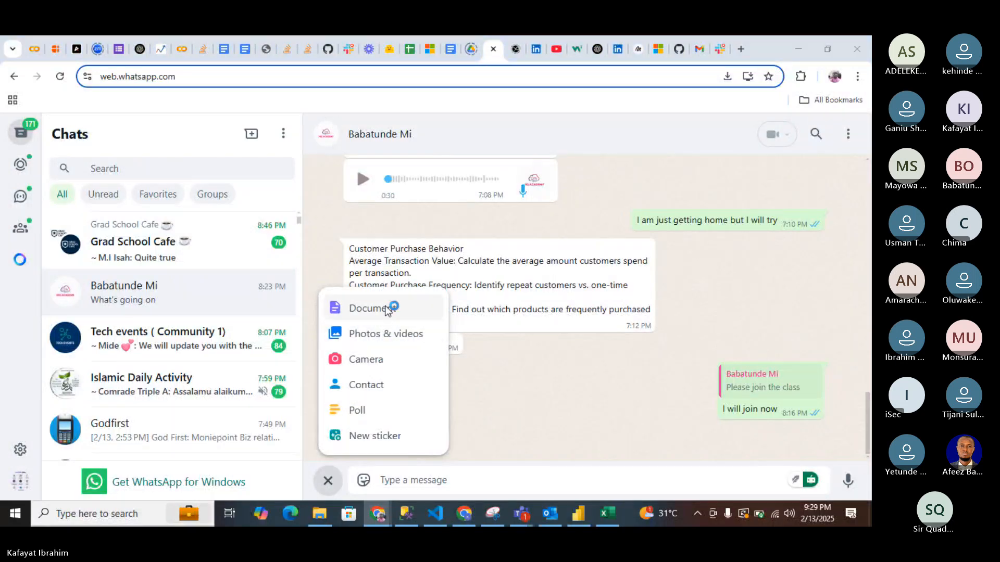
left_click(387, 311)
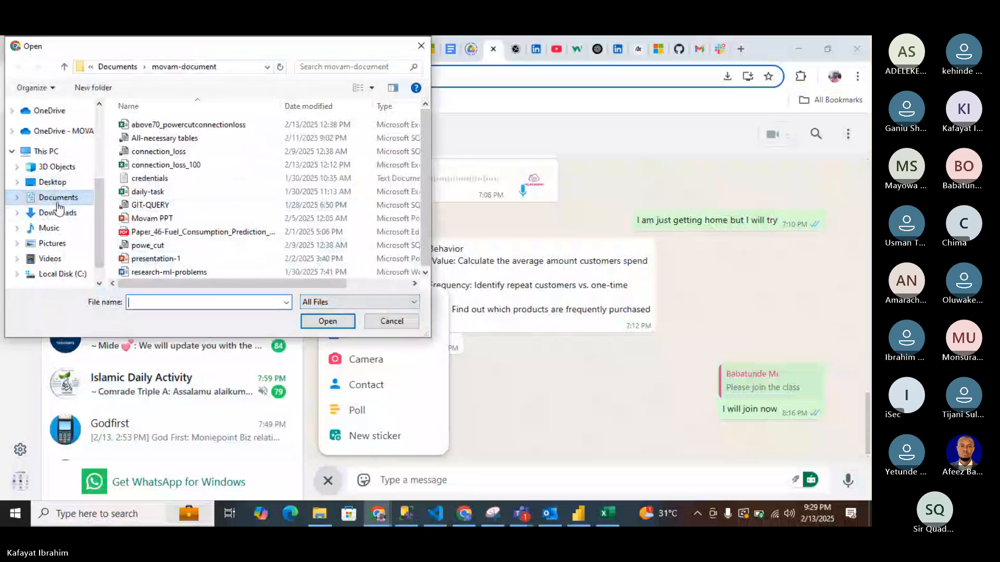
Browse the Documents folder for the report, and open the GMCdata_analysis folder on the Desktop in the file chooser.
left_click(57, 203)
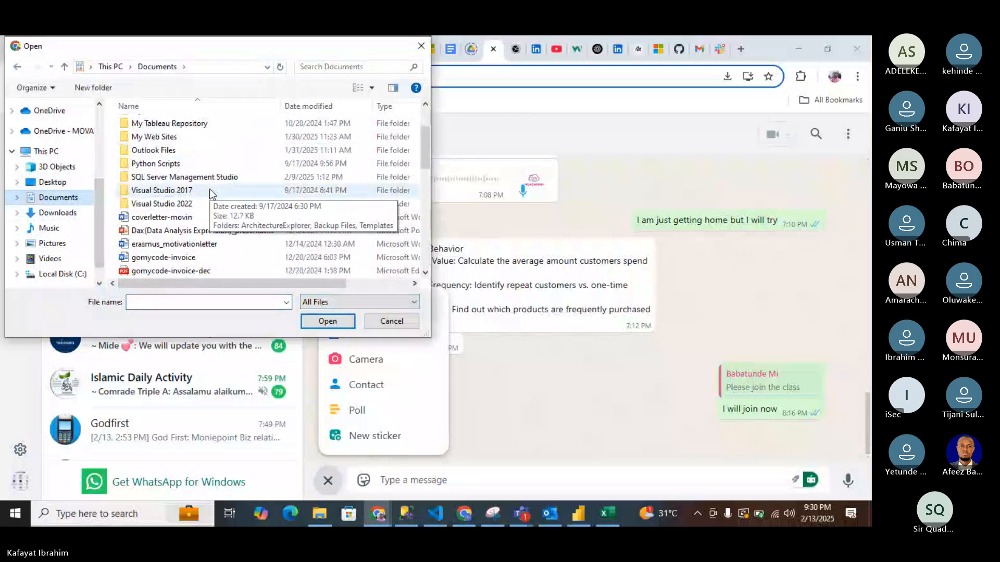
scroll(208, 192, "up", 2)
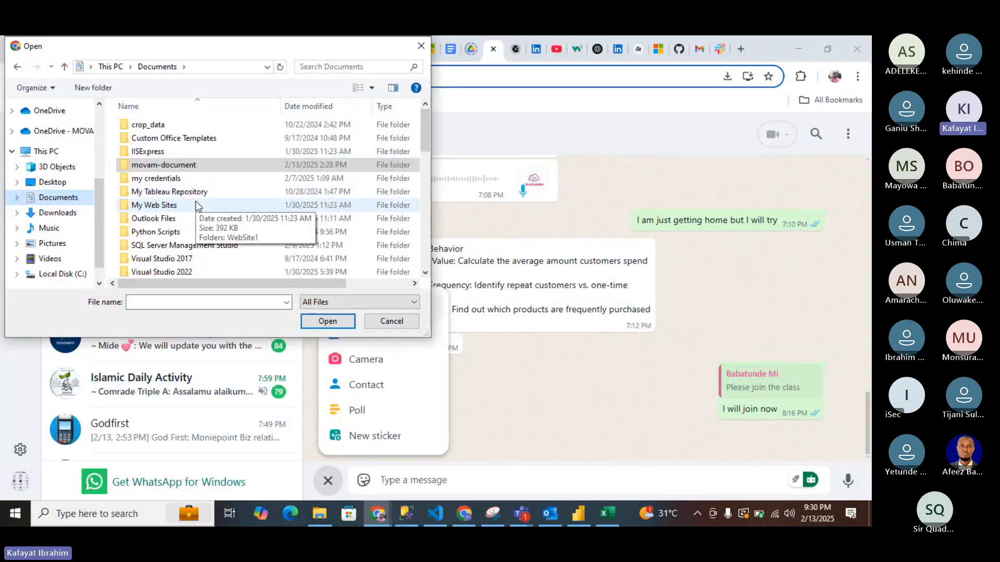
scroll(195, 201, "down", 3)
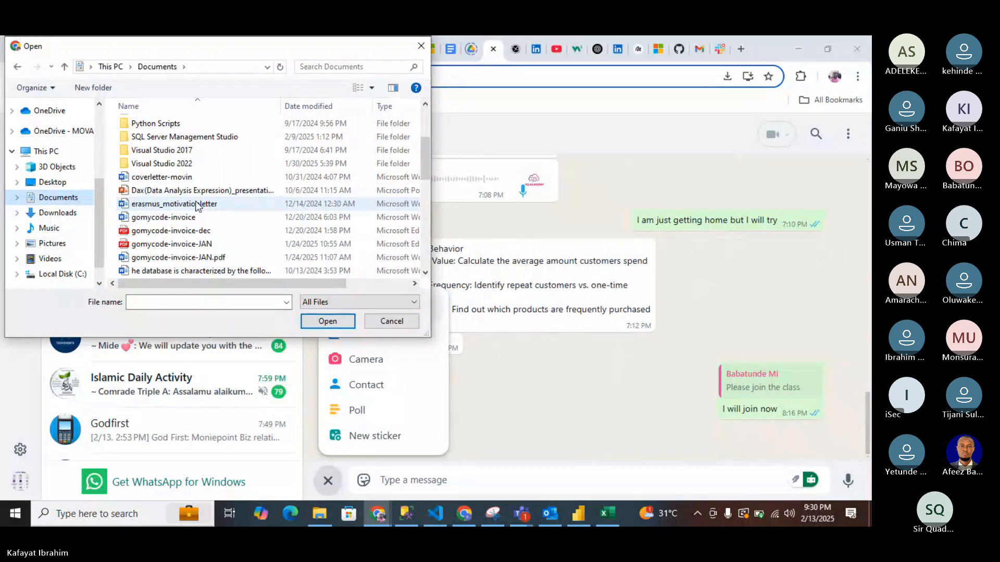
scroll(197, 206, "down", 1)
scroll(197, 206, "down", 5)
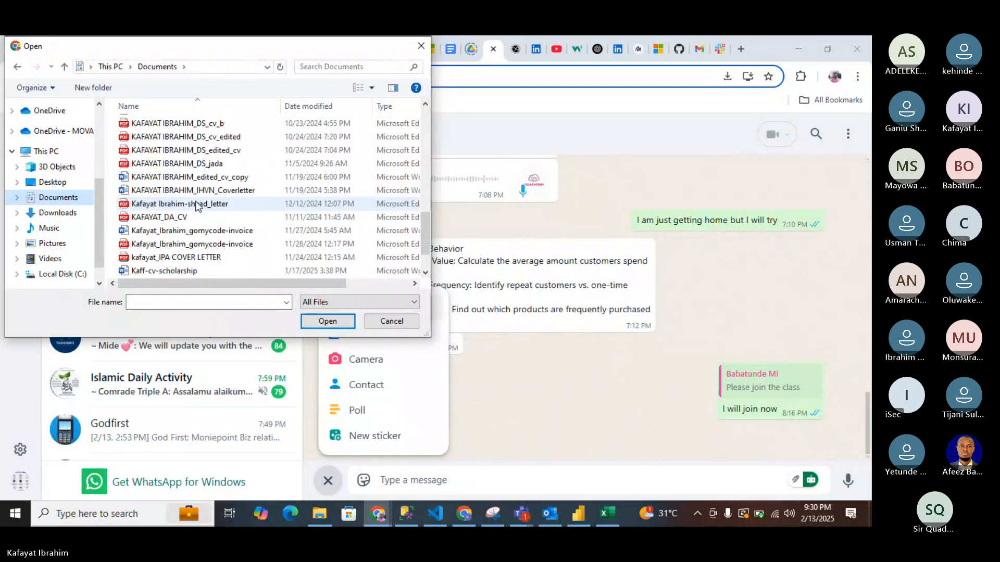
left_click(57, 183)
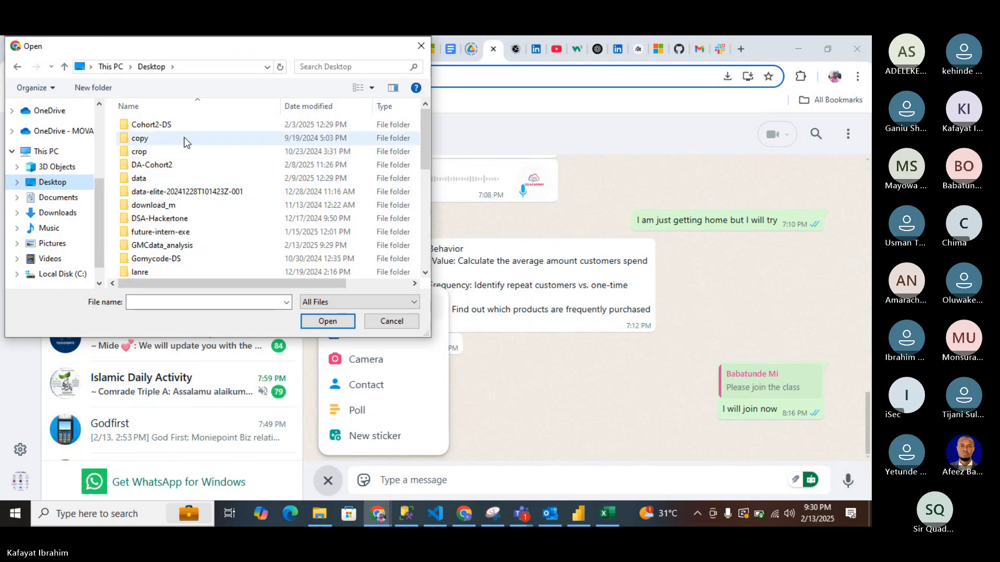
left_click(187, 246)
double_click(188, 246)
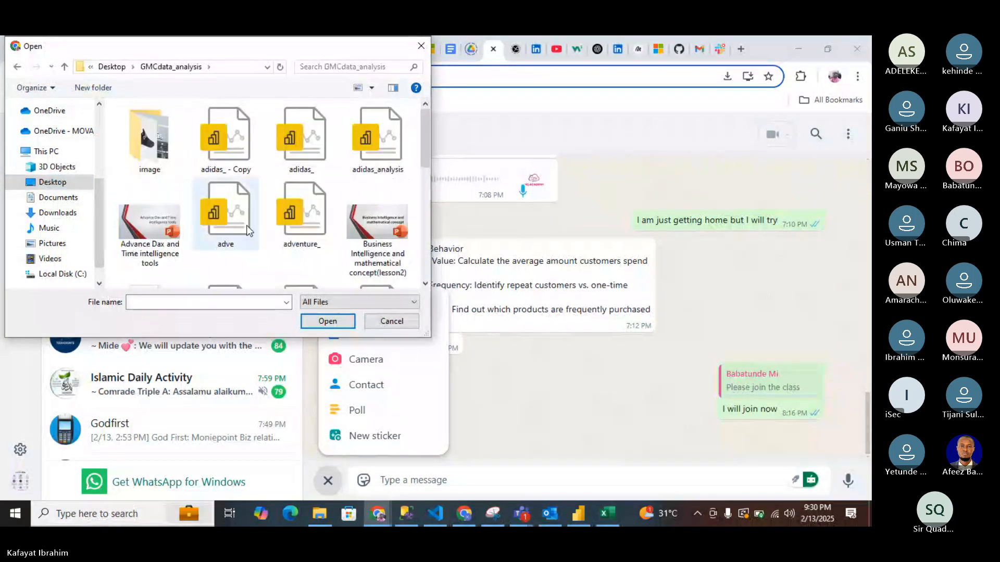
scroll(247, 230, "down", 3)
scroll(247, 230, "down", 3)
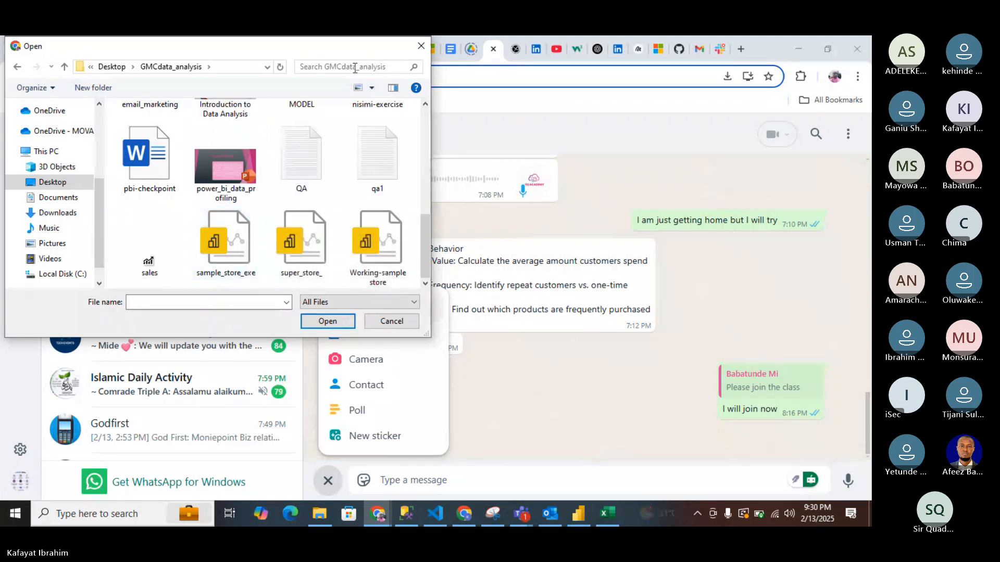
Search the GMCdata_analysis folder for custo, clear the search, and look through the folder's files.
type("us")
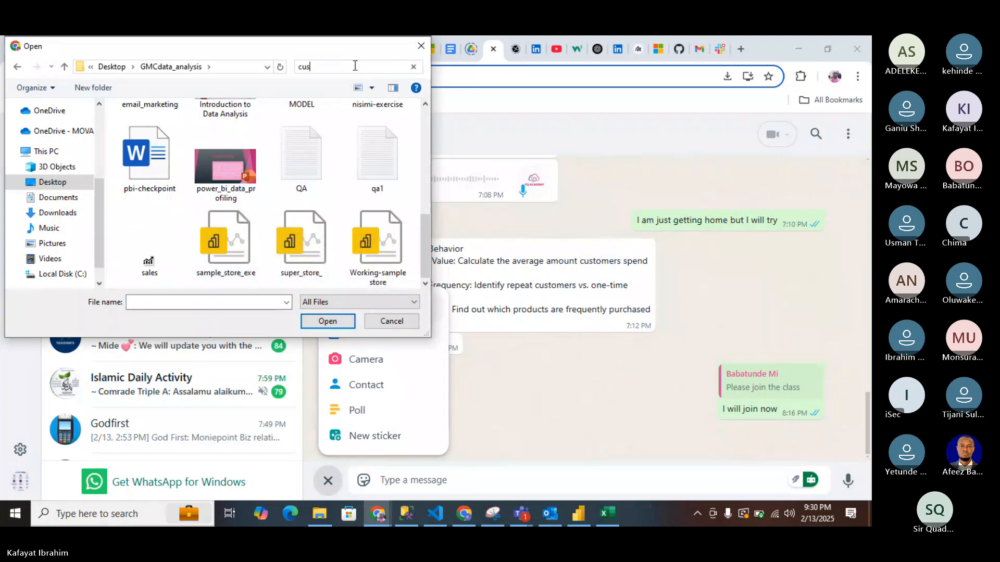
type("to")
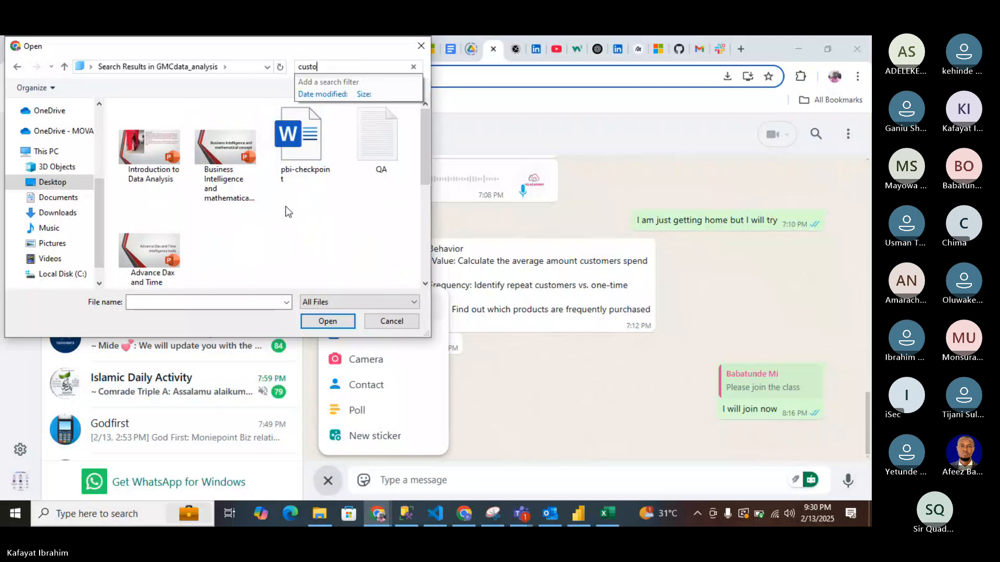
scroll(264, 206, "down", 2)
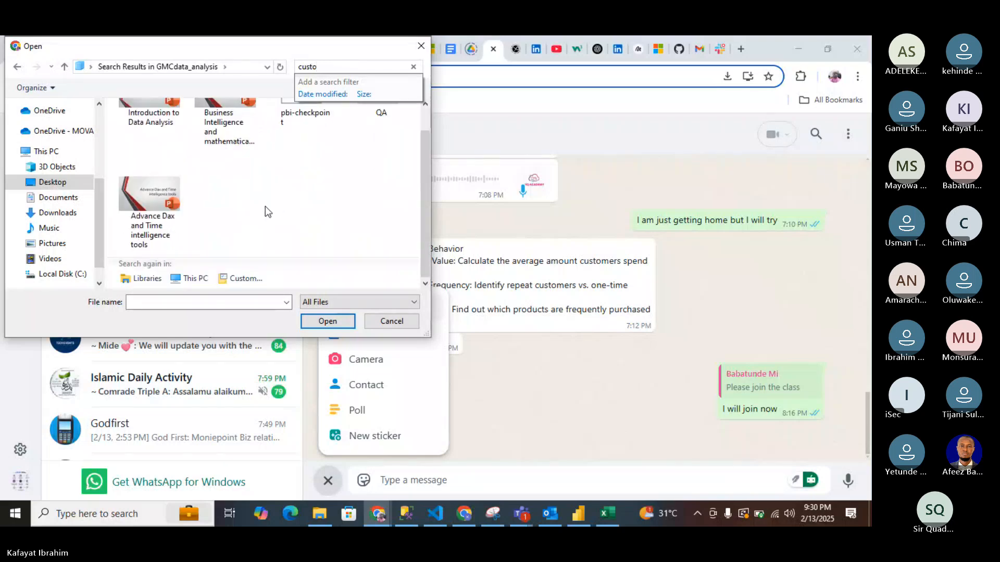
left_click(265, 207)
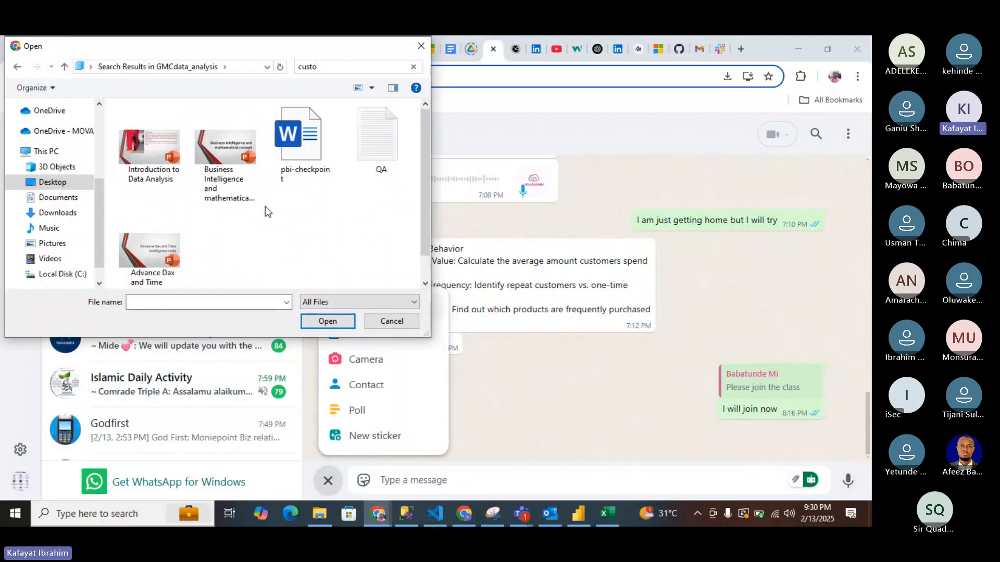
left_click(327, 68)
key("BackSpace")
key("BackSpace")
key("BackSpace")
key("BackSpace")
key("BackSpace")
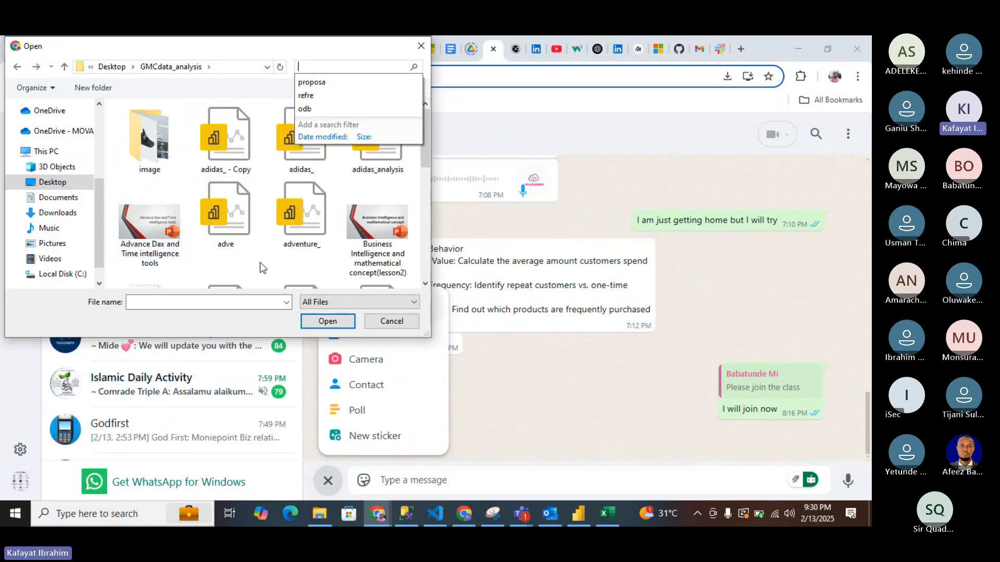
scroll(261, 263, "down", 3)
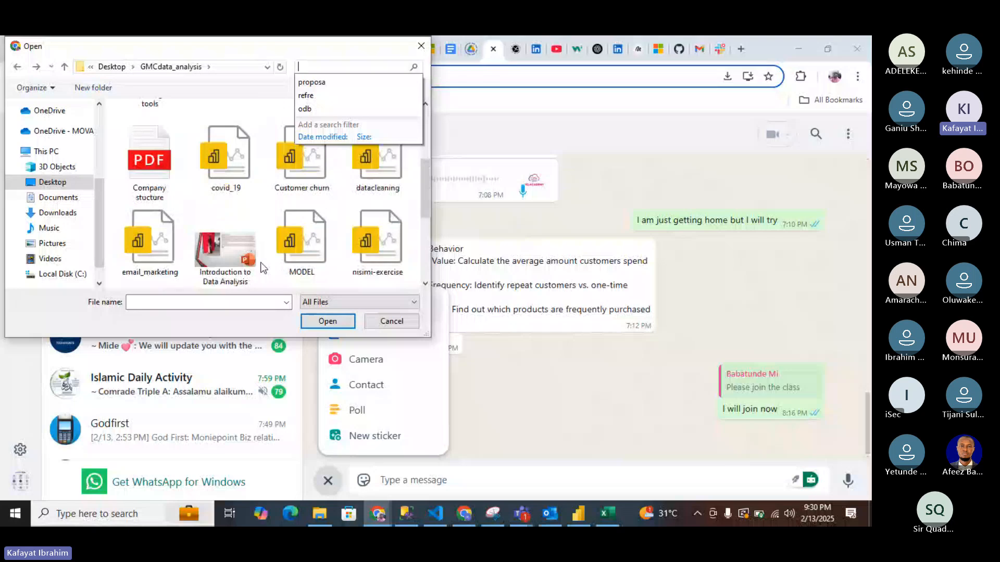
scroll(261, 263, "up", 3)
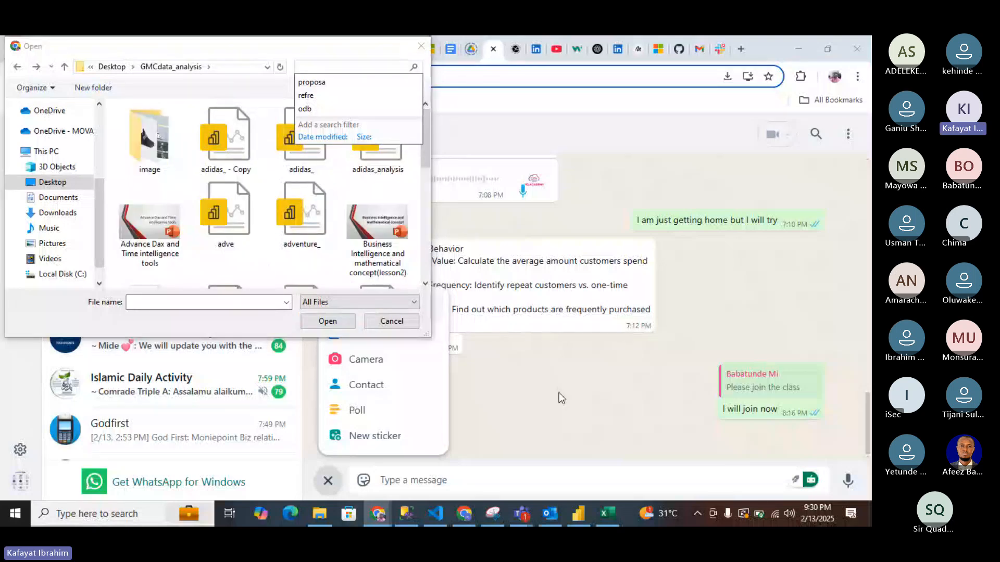
Check the recent files in Power BI and locate the Customer churn file in the GMCdata_analysis folder in File Explorer.
left_click(575, 524)
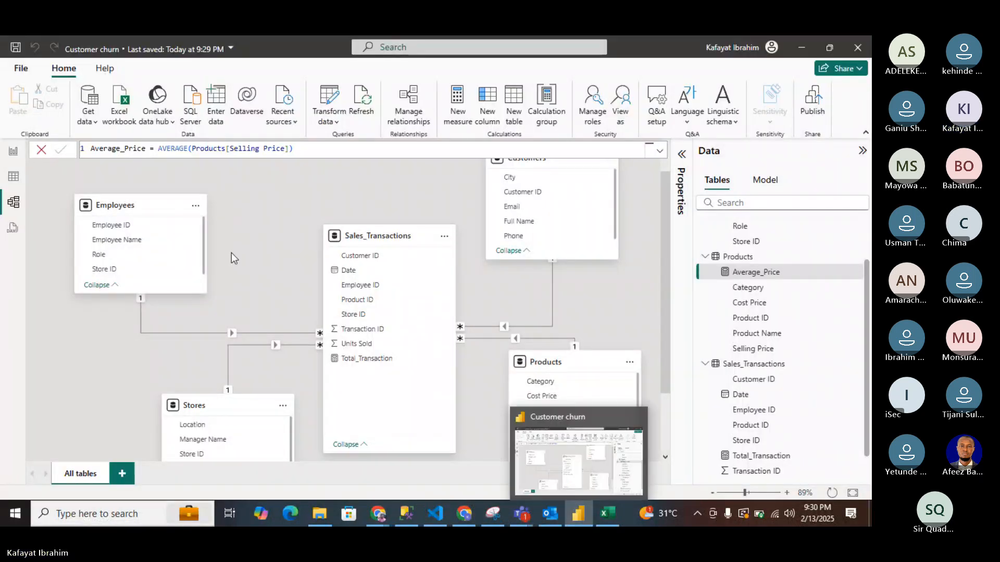
left_click(20, 69)
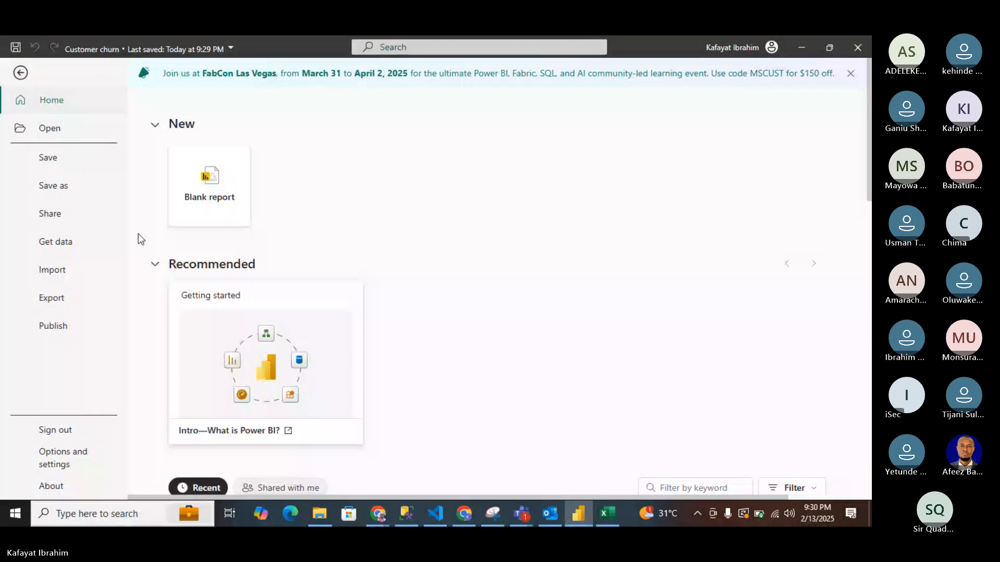
scroll(324, 361, "down", 5)
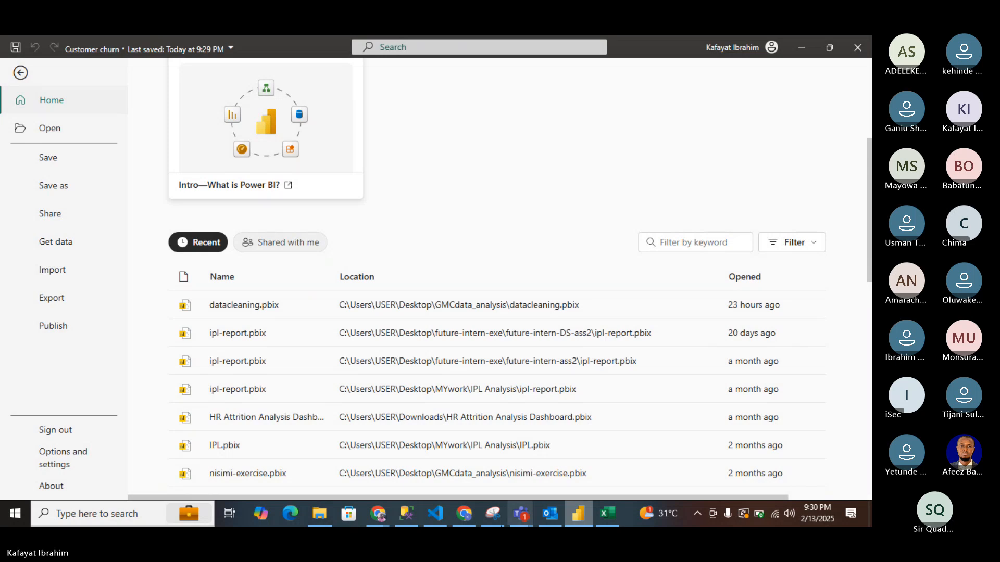
left_click(313, 508)
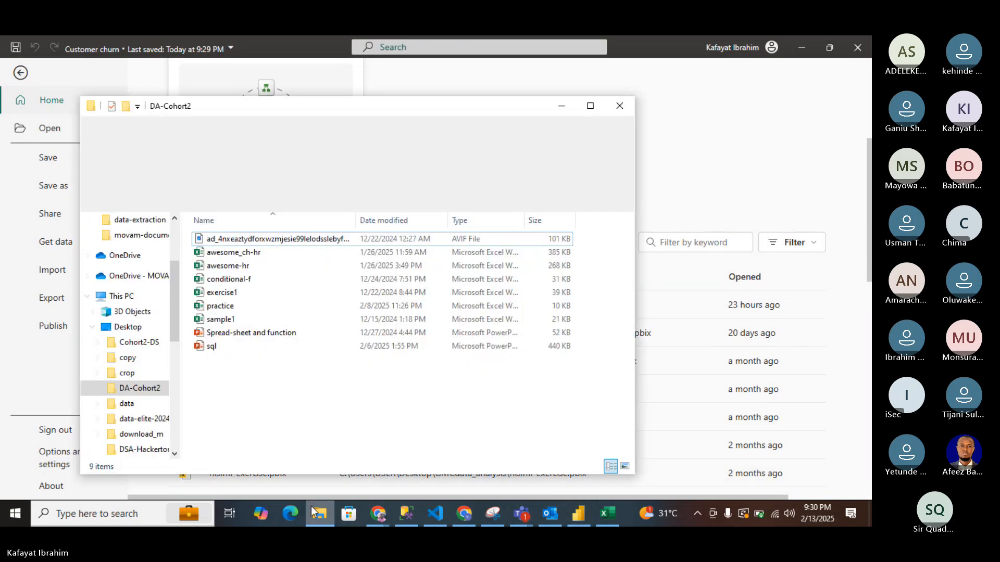
scroll(147, 397, "down", 2)
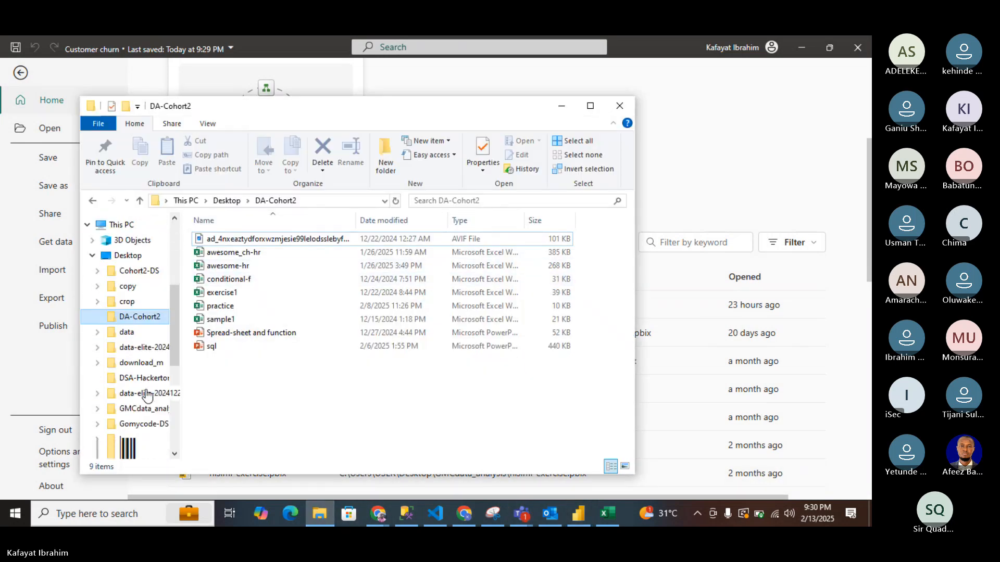
scroll(147, 397, "down", 1)
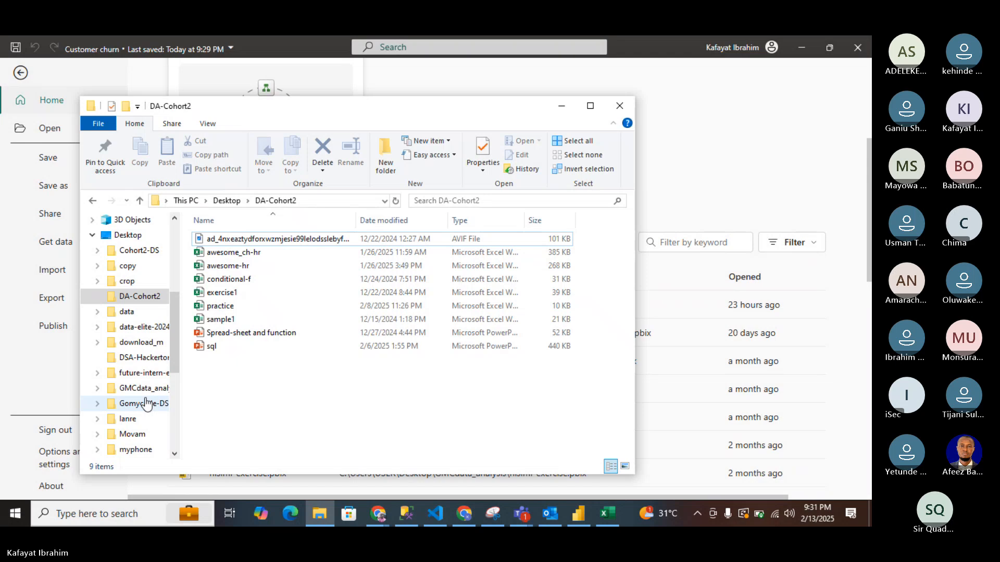
left_click(147, 389)
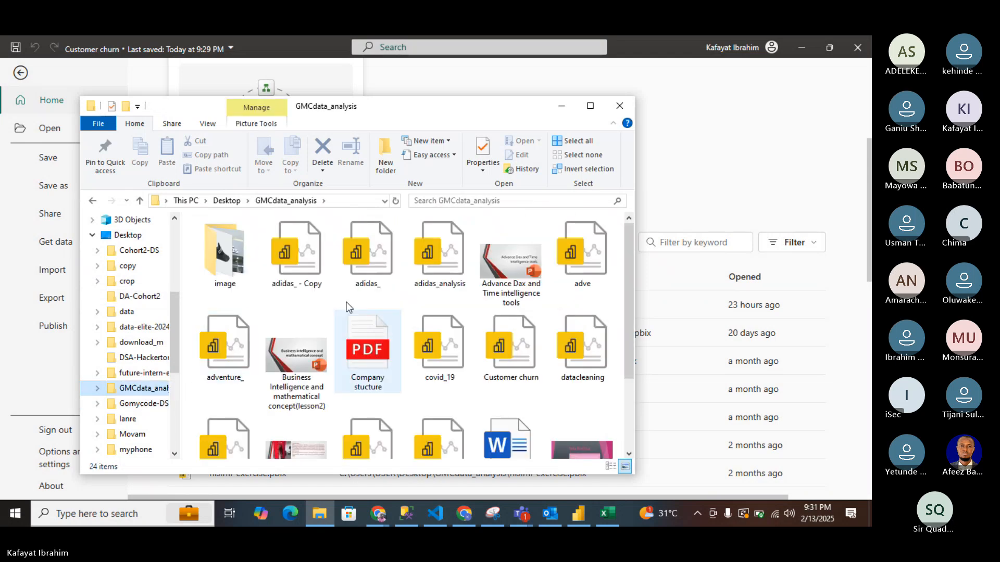
double_click(512, 358)
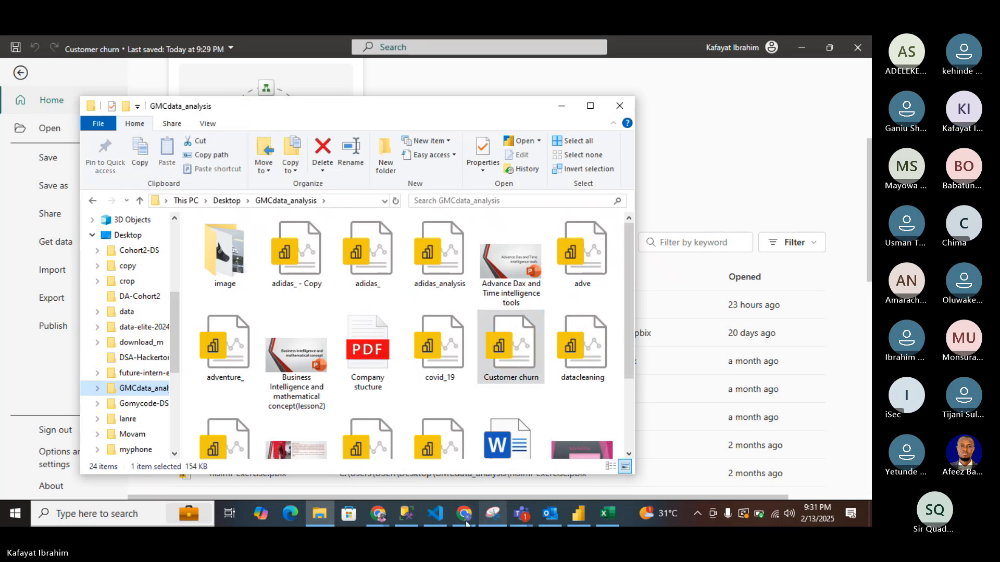
Return to WhatsApp Web, attach the Customer churn file from GMCdata_analysis, and send it to the open chat.
left_click(376, 517)
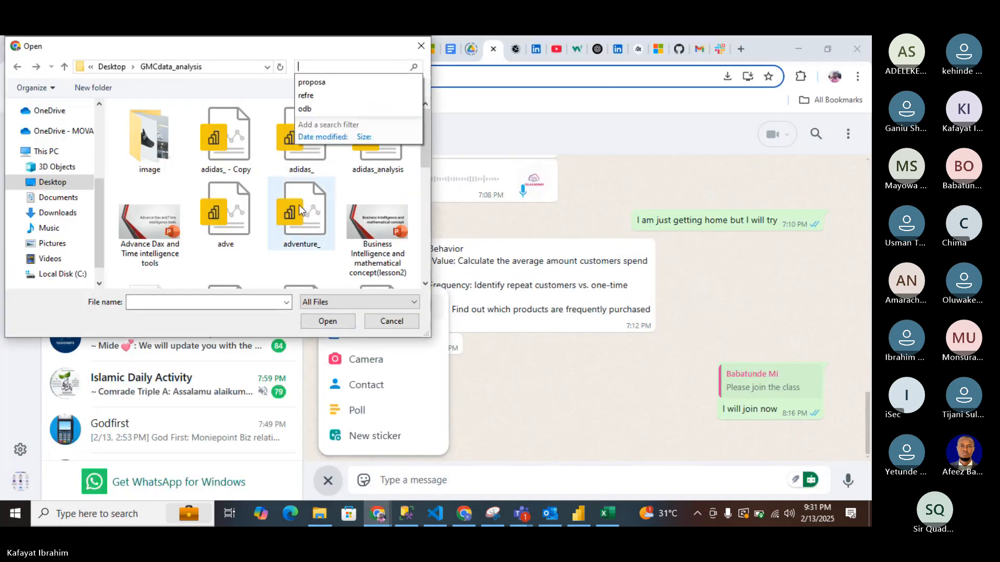
scroll(339, 251, "down", 3)
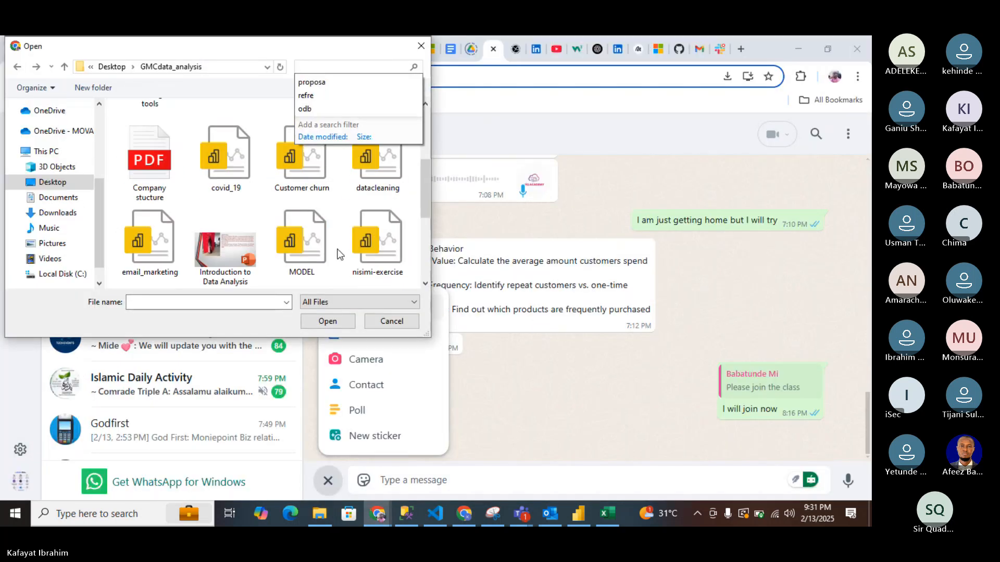
left_click(301, 166)
left_click(328, 320)
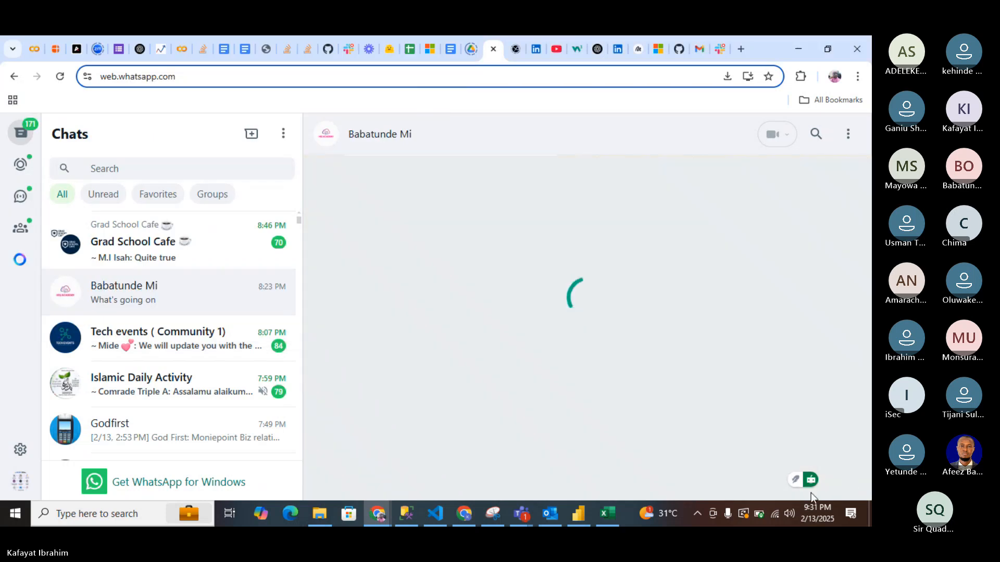
left_click(841, 471)
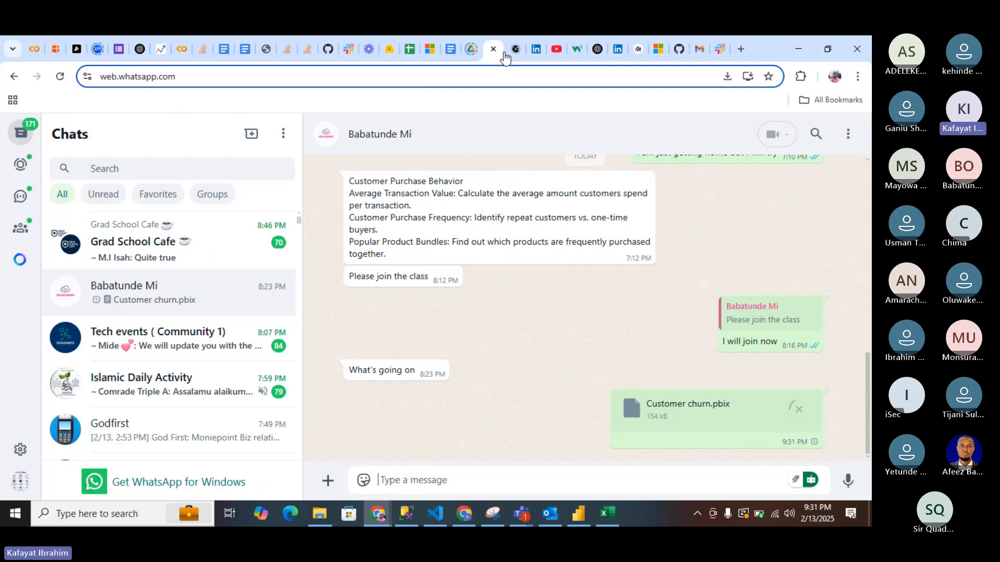
Switch back to Power BI, return to the model view, and examine the relationships between the tables.
left_click(582, 518)
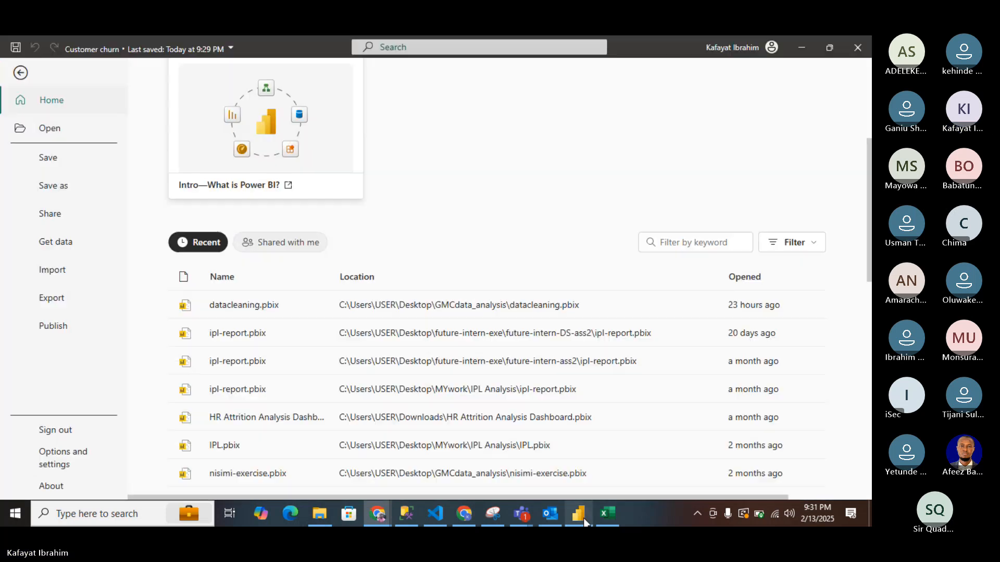
left_click(19, 72)
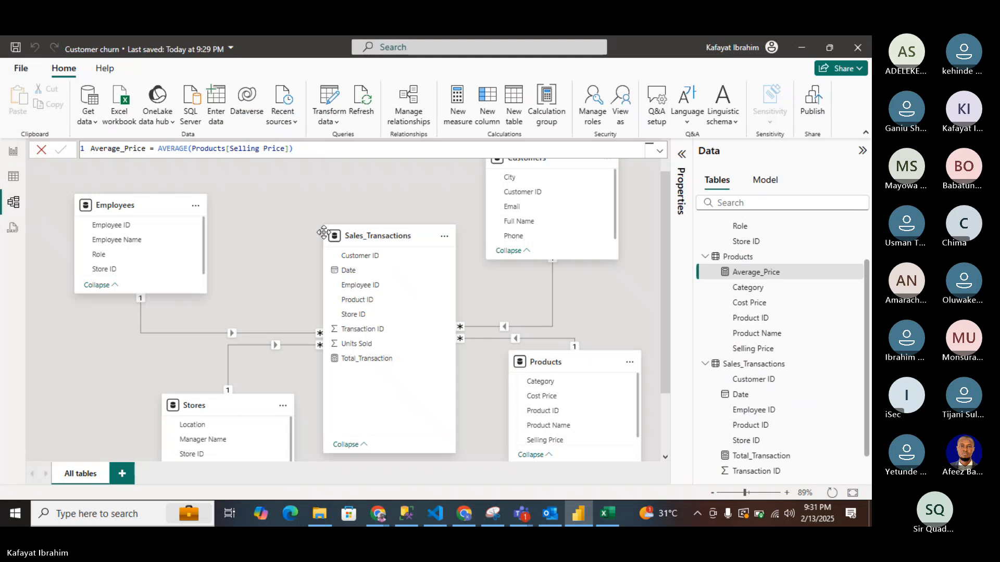
scroll(532, 324, "down", 1)
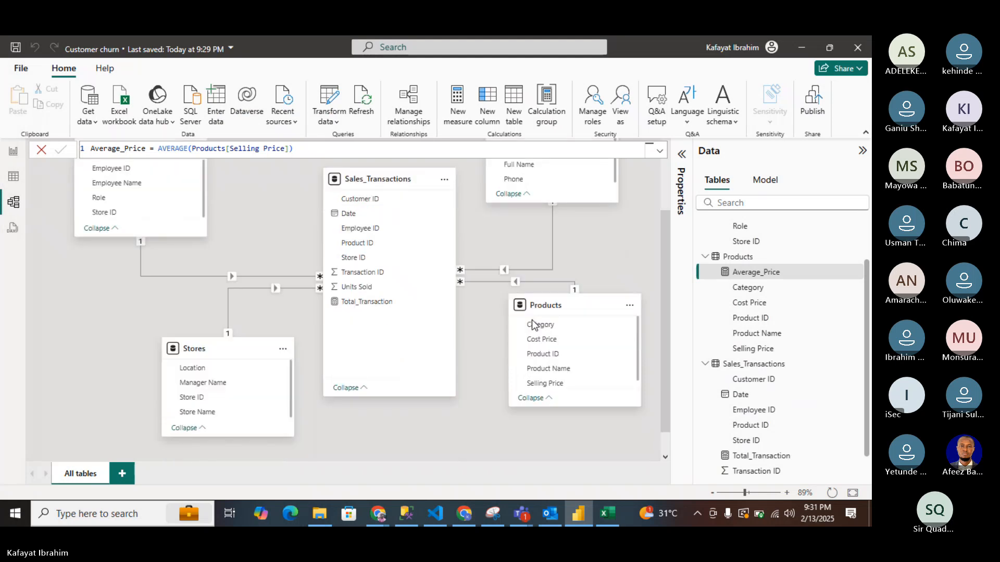
scroll(532, 324, "up", 1)
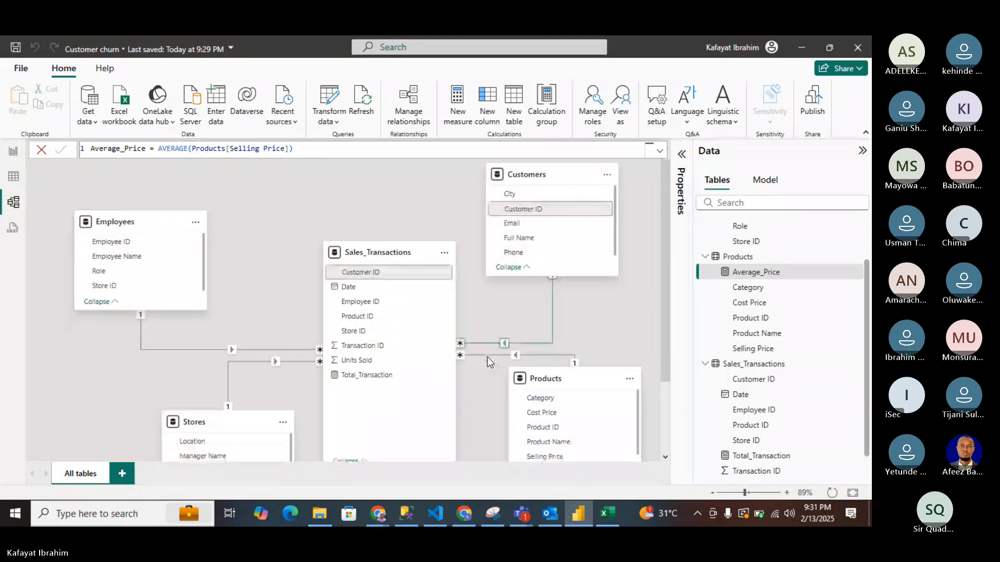
scroll(489, 361, "down", 1)
Add a calculated column named Total Sales to Sales_Transactions and start its formula with [Units Sold]*.
left_click(420, 313)
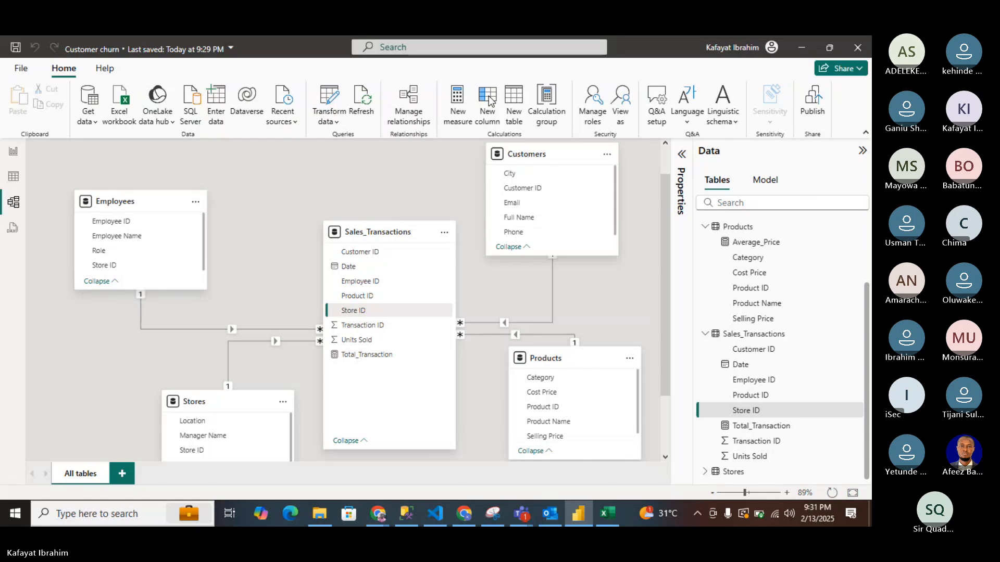
left_click(490, 101)
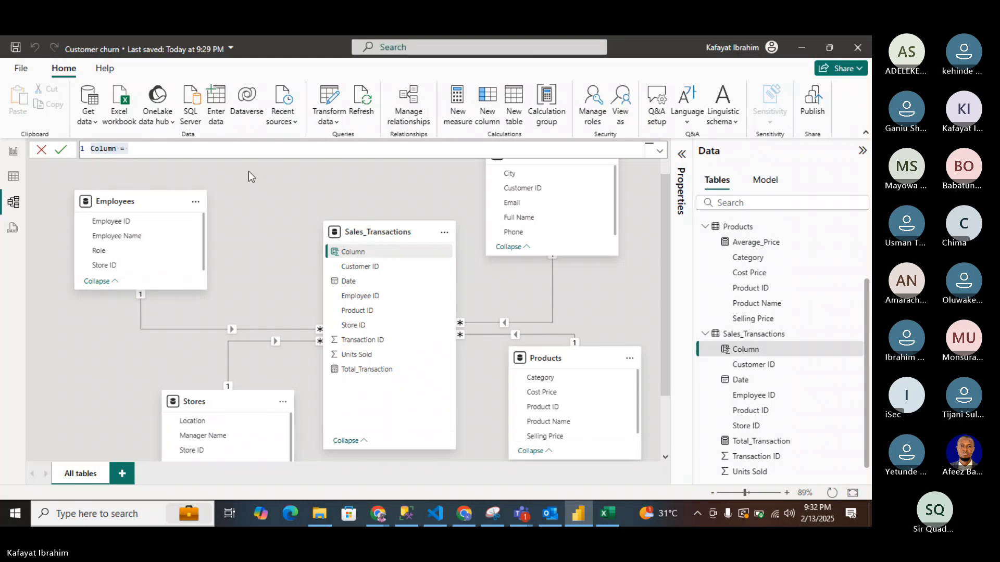
left_click(129, 149)
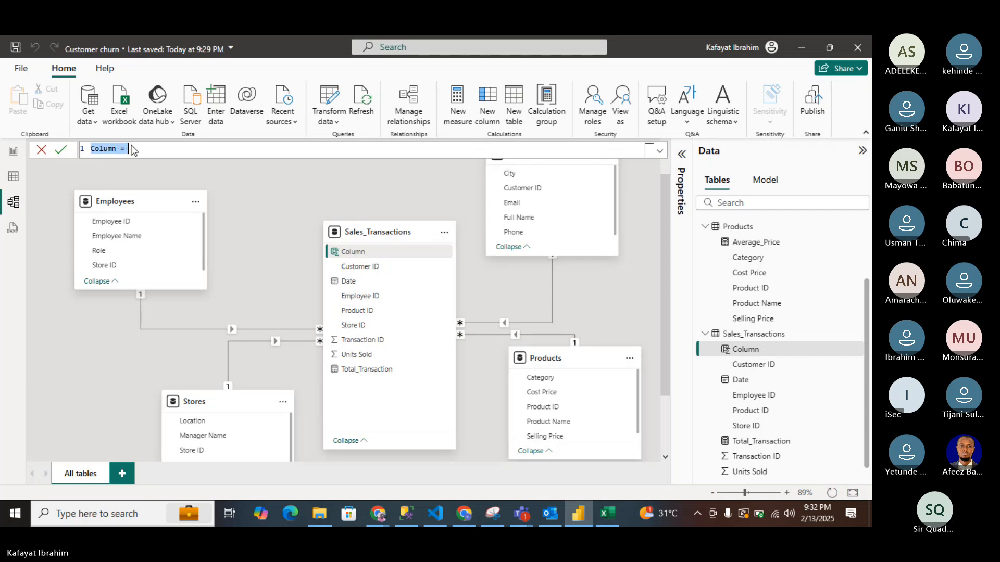
type("T")
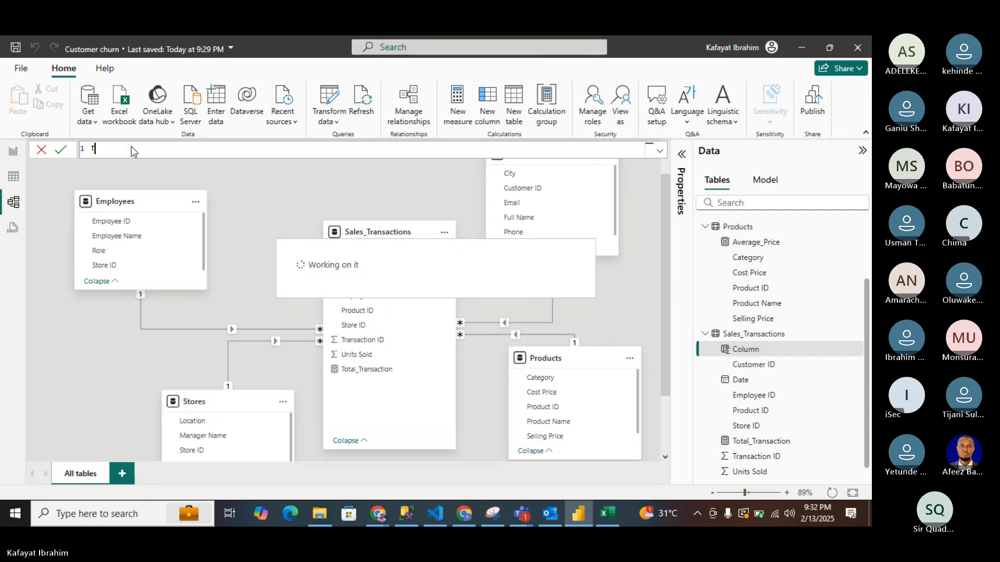
type("otal Sales=")
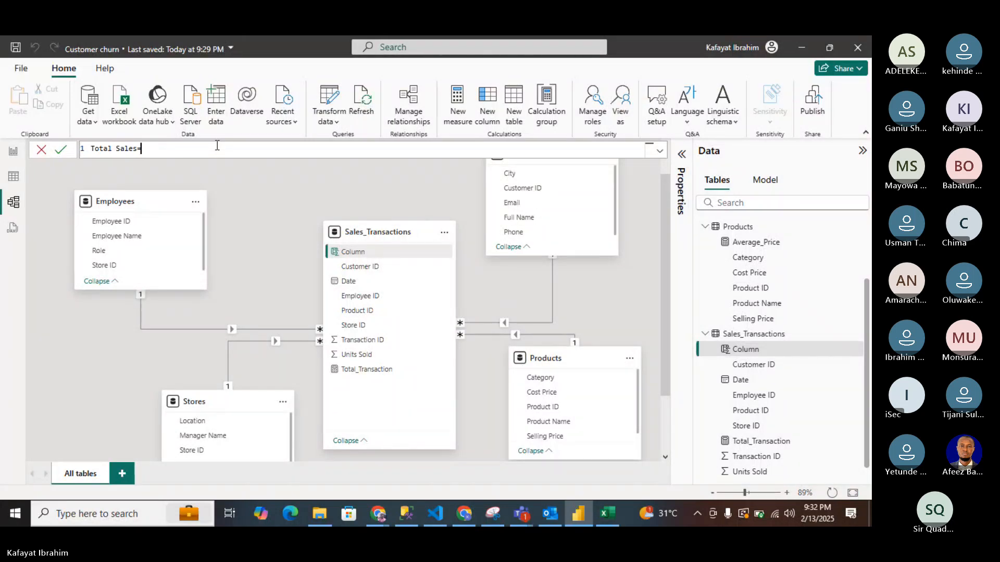
type("[")
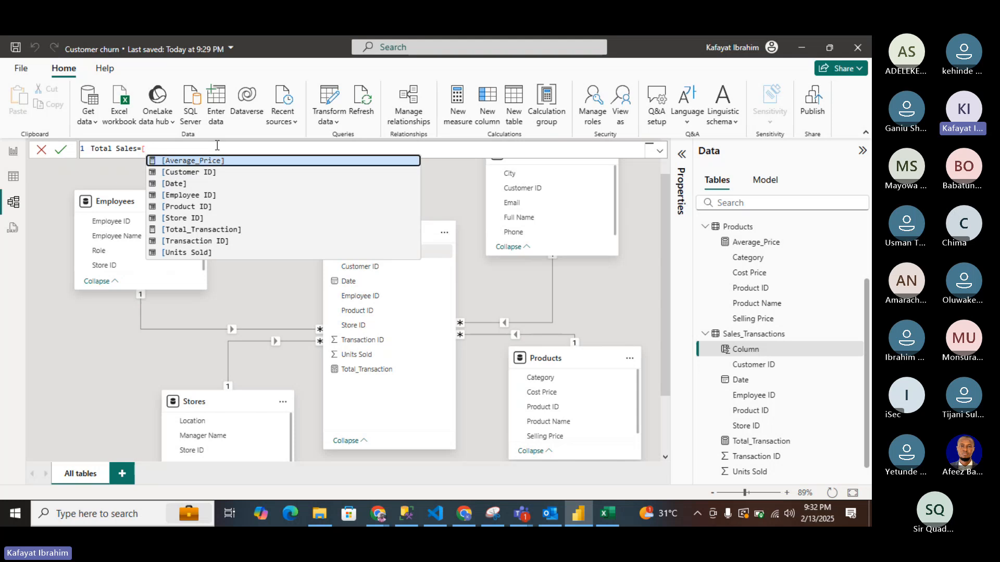
type("s")
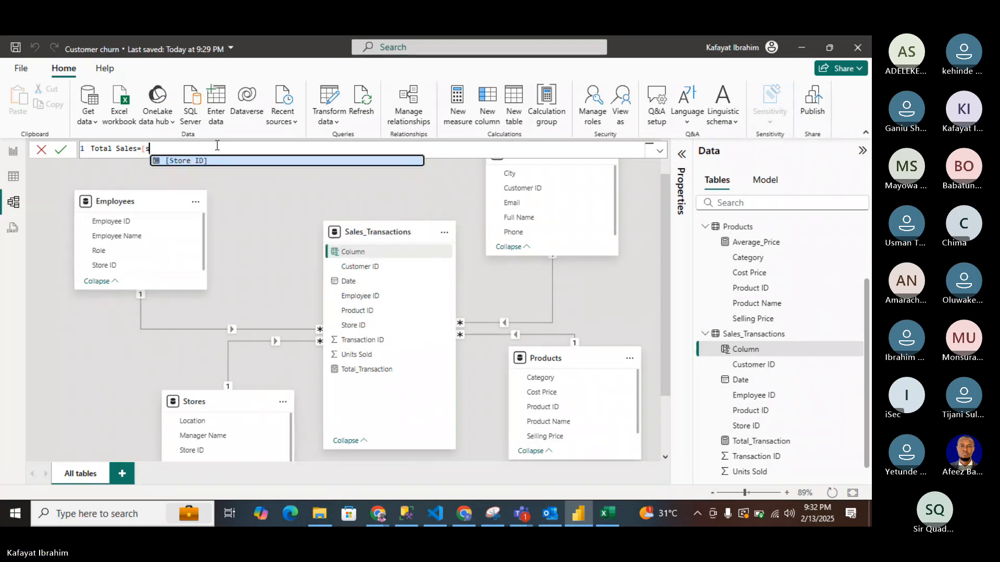
key("BackSpace")
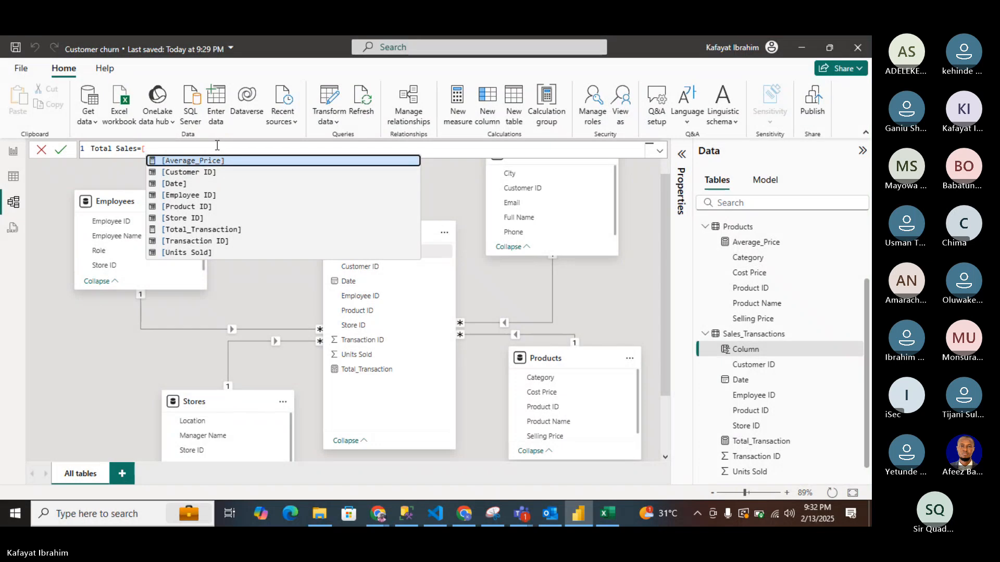
left_click(179, 253)
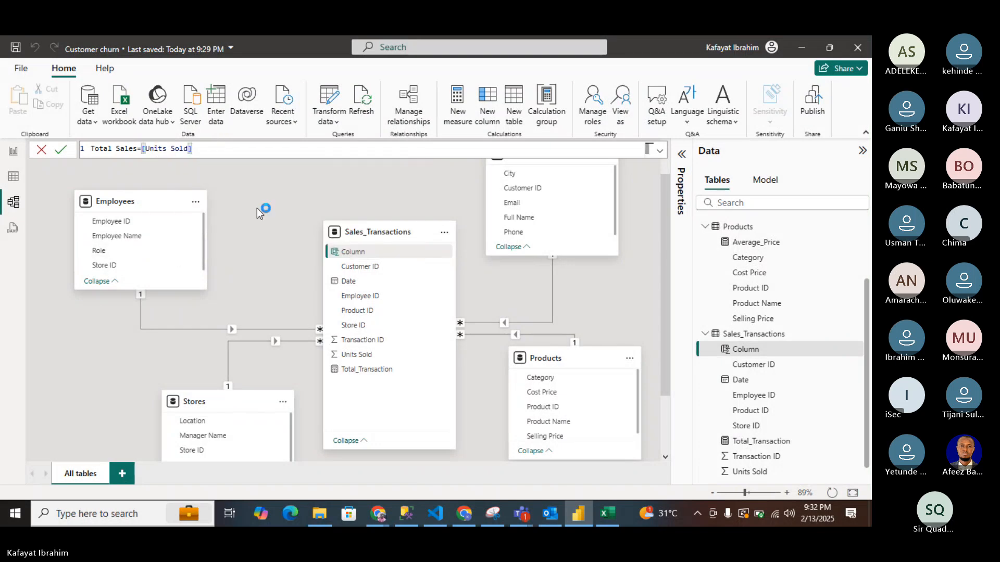
type("*")
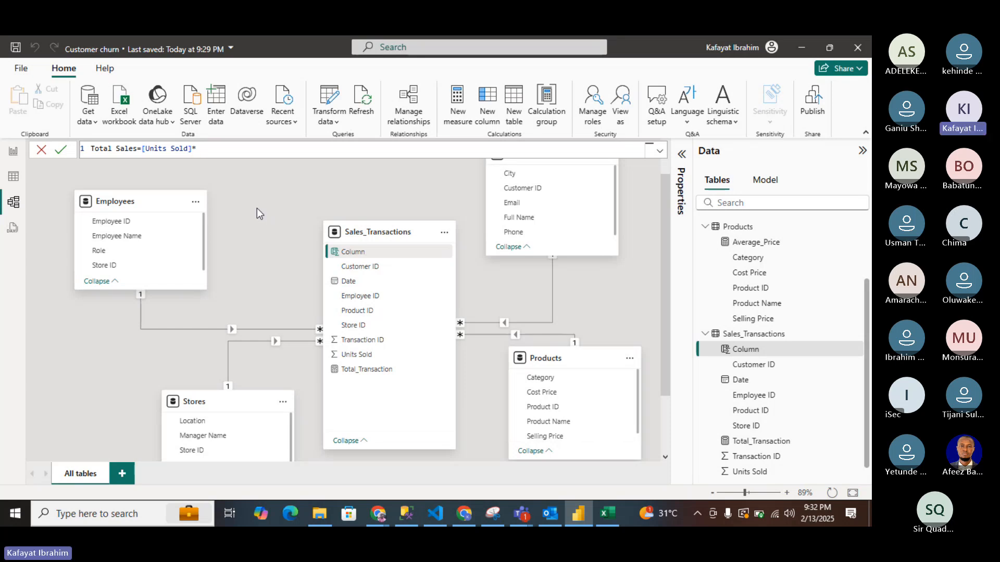
type("[s")
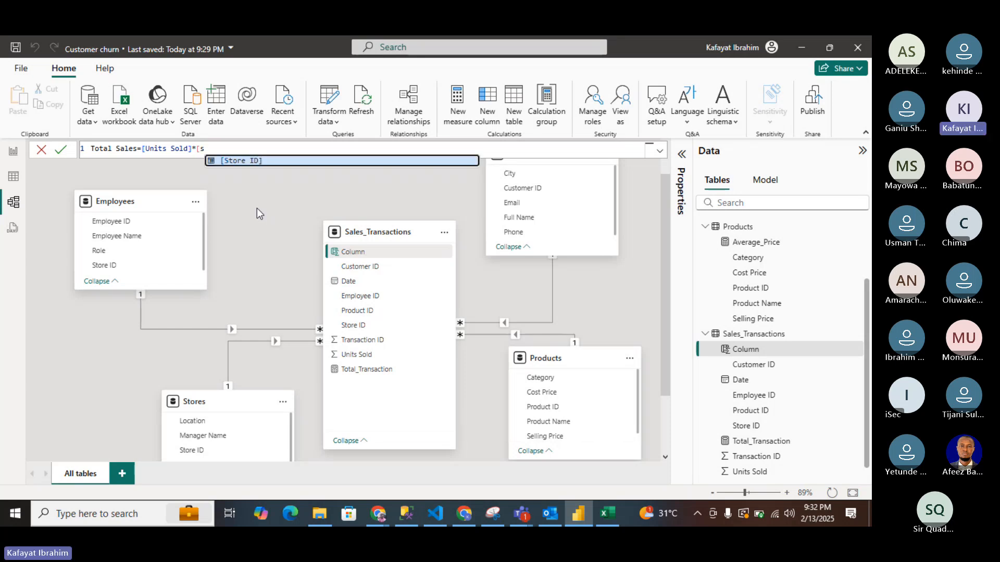
type("ell")
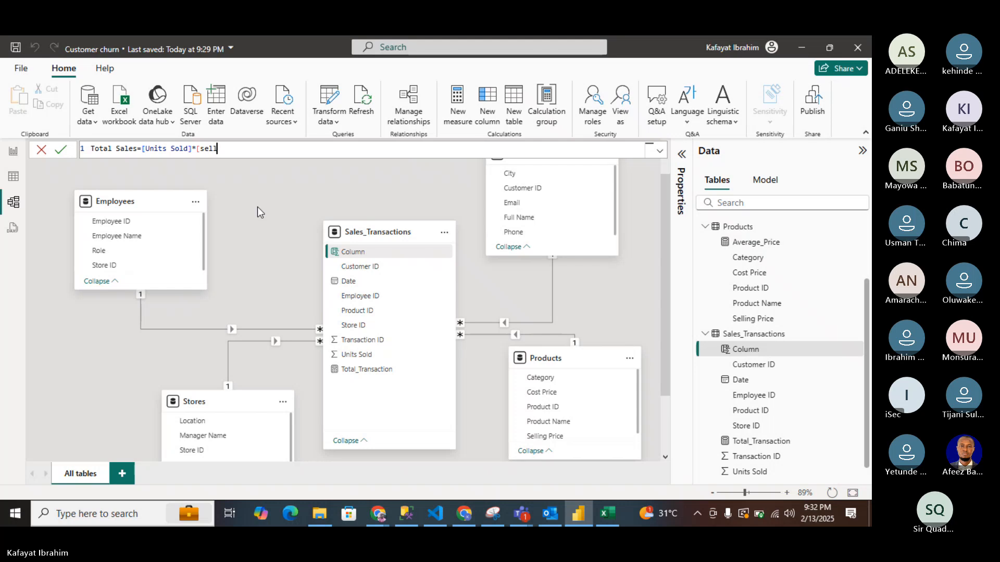
key("BackSpace")
key("BackSpace")
key("BackSpace")
key("BackSpace")
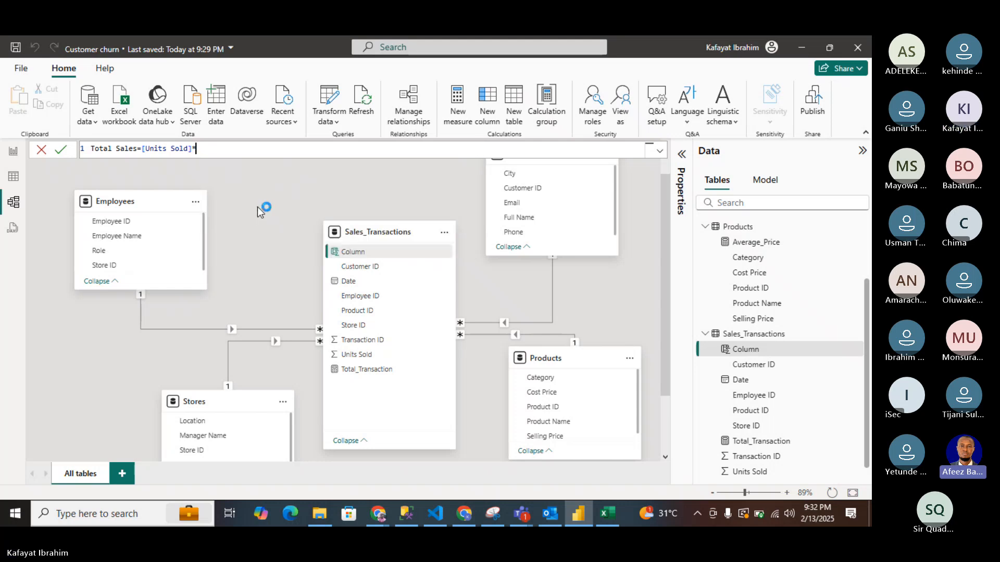
Complete the Total Sales formula with RELATED(Products[Selling Price]) as the multiplier and commit the column.
type("Relate")
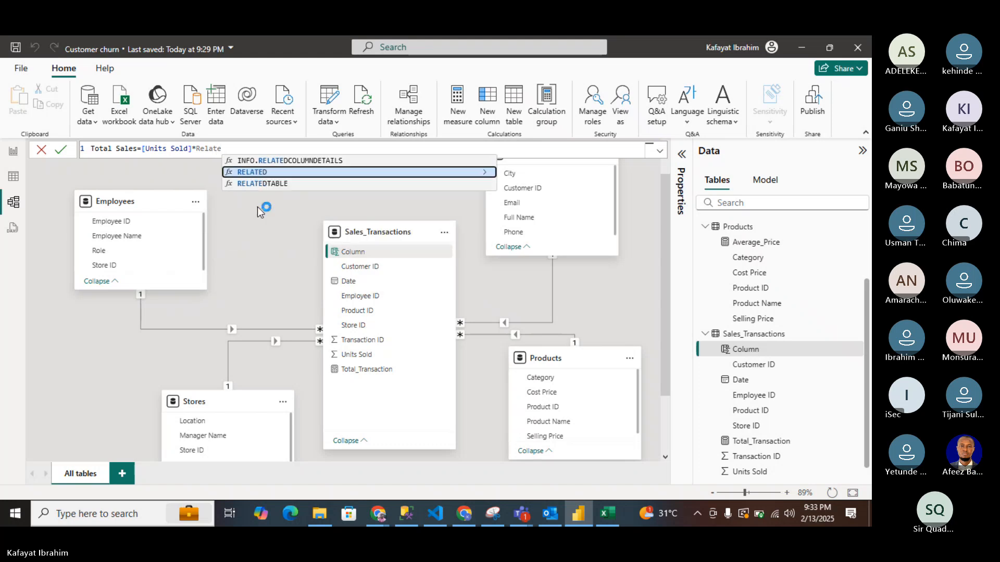
key("Tab")
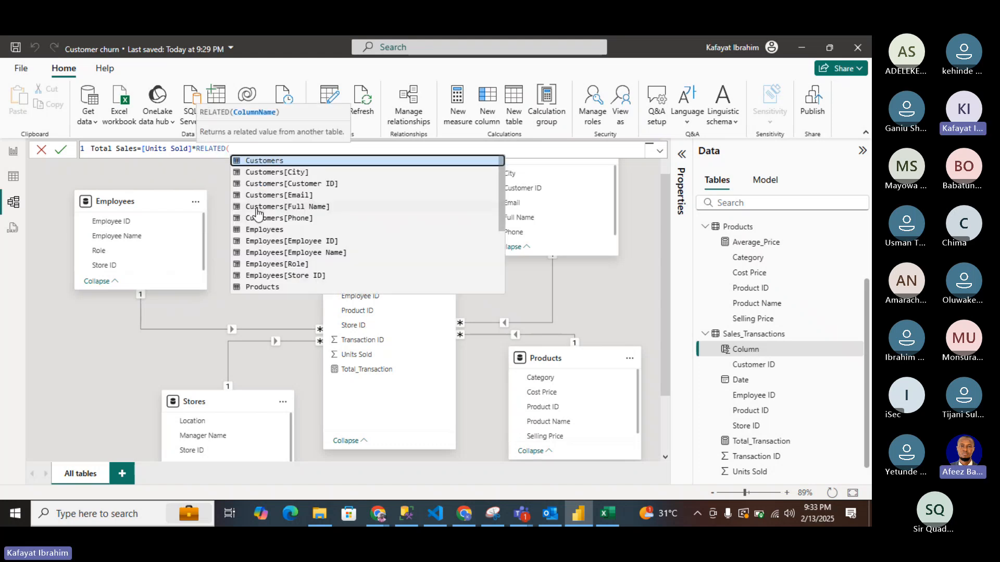
scroll(301, 249, "down", 5)
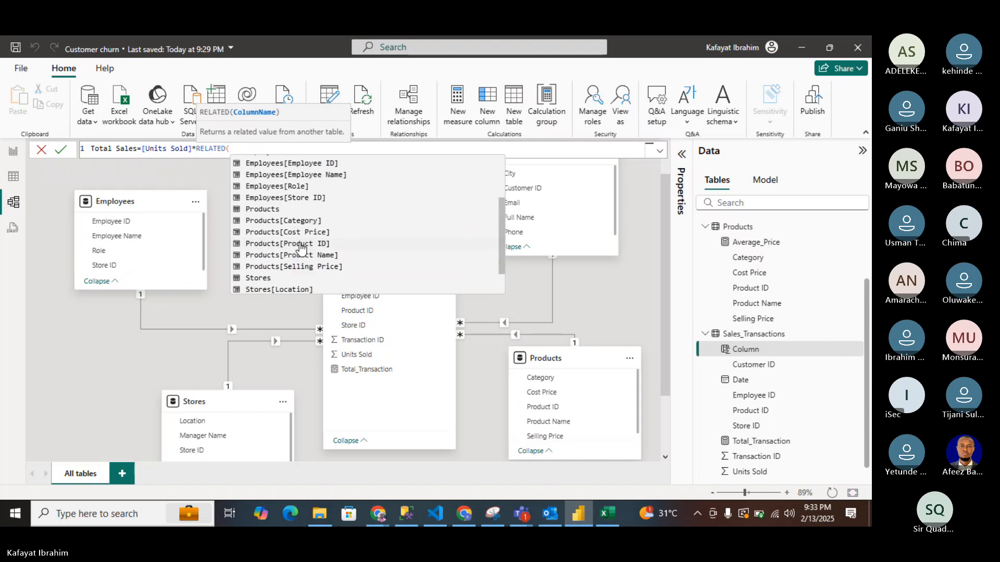
scroll(301, 249, "up", 5)
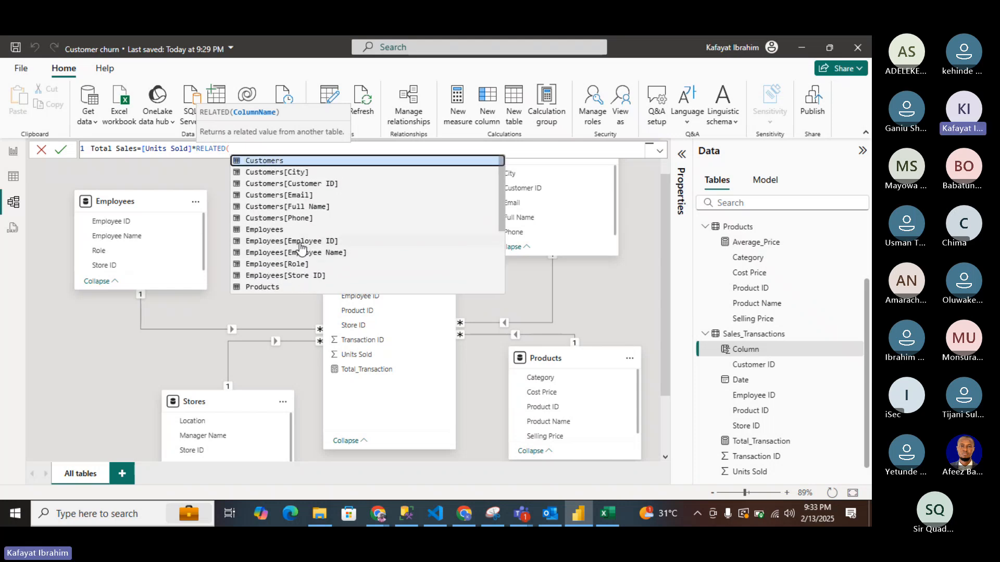
type("se")
key("Tab")
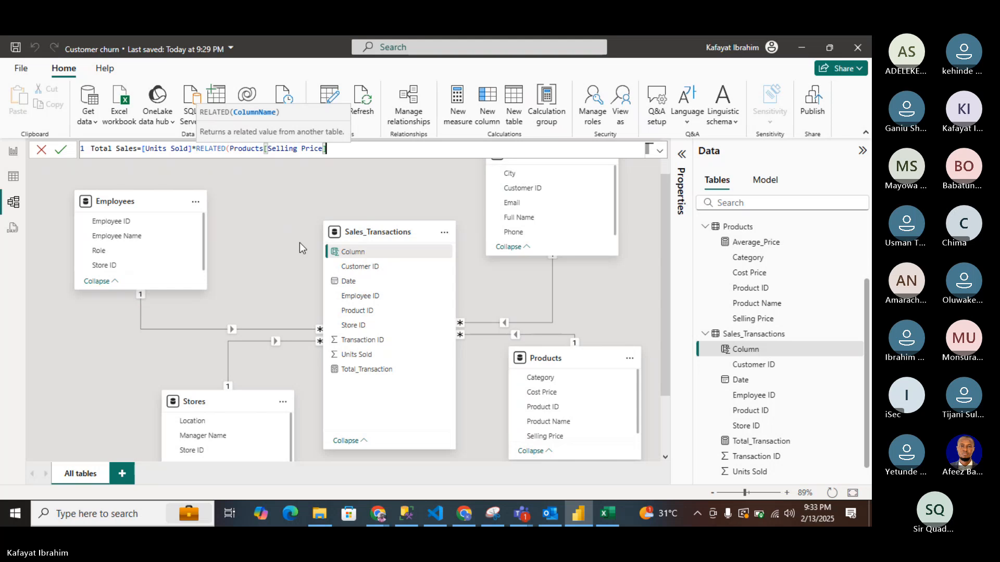
type(")")
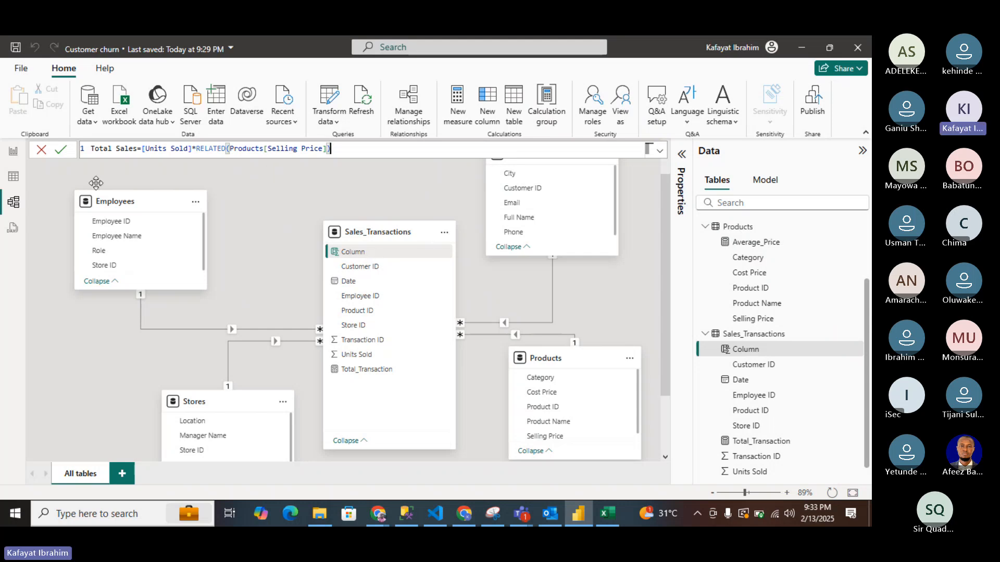
left_click(62, 150)
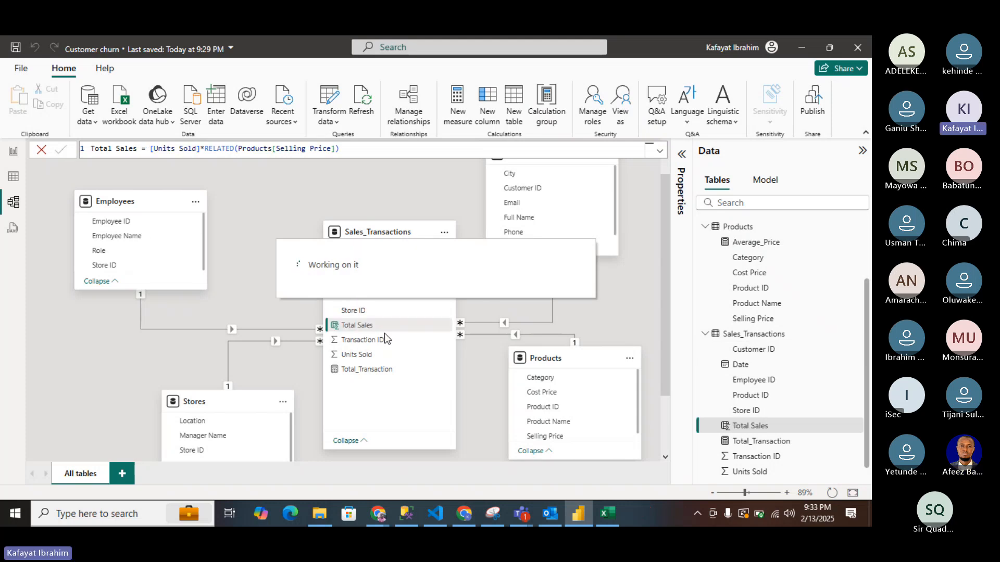
left_click(499, 55)
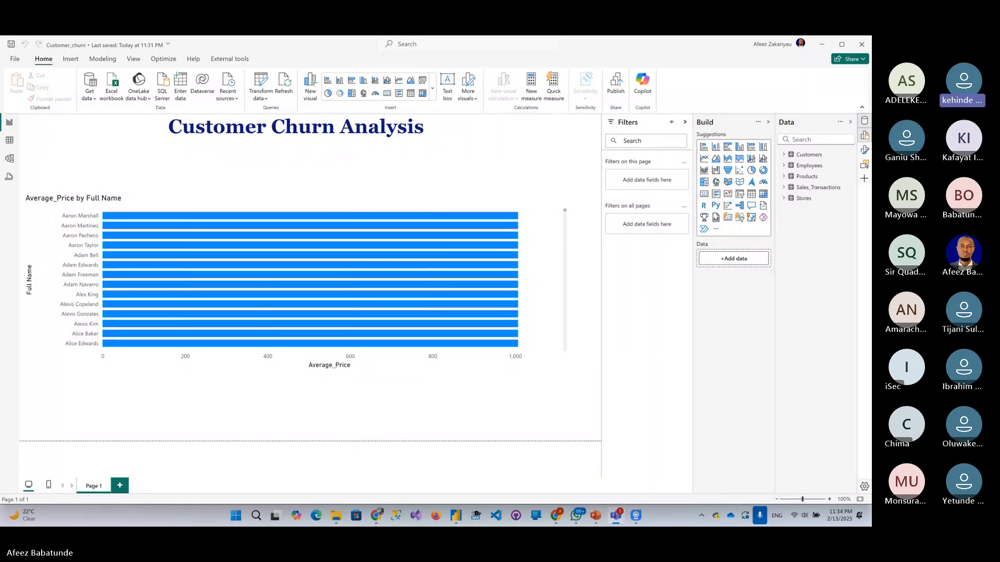
key("alt+Tab")
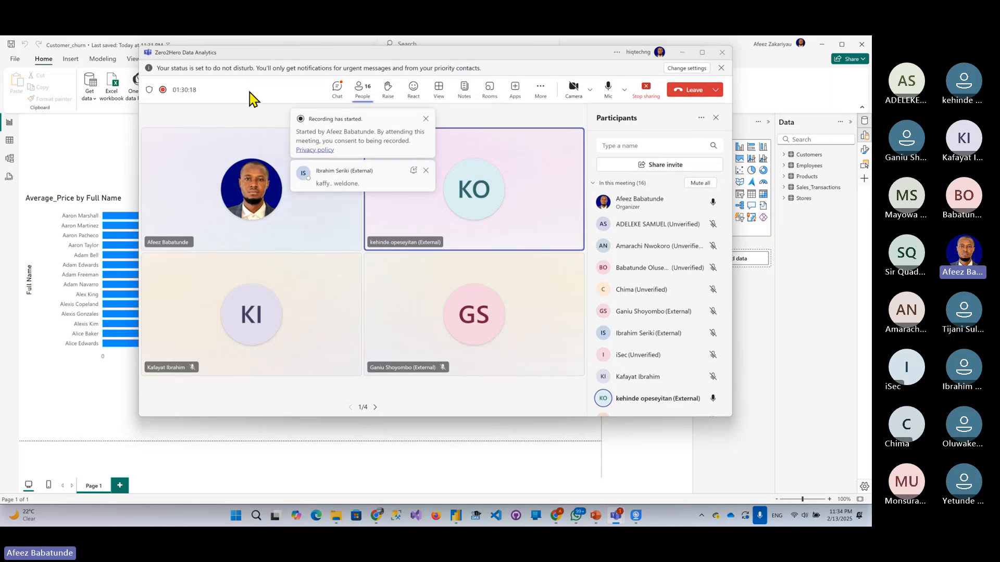
key("alt+Tab")
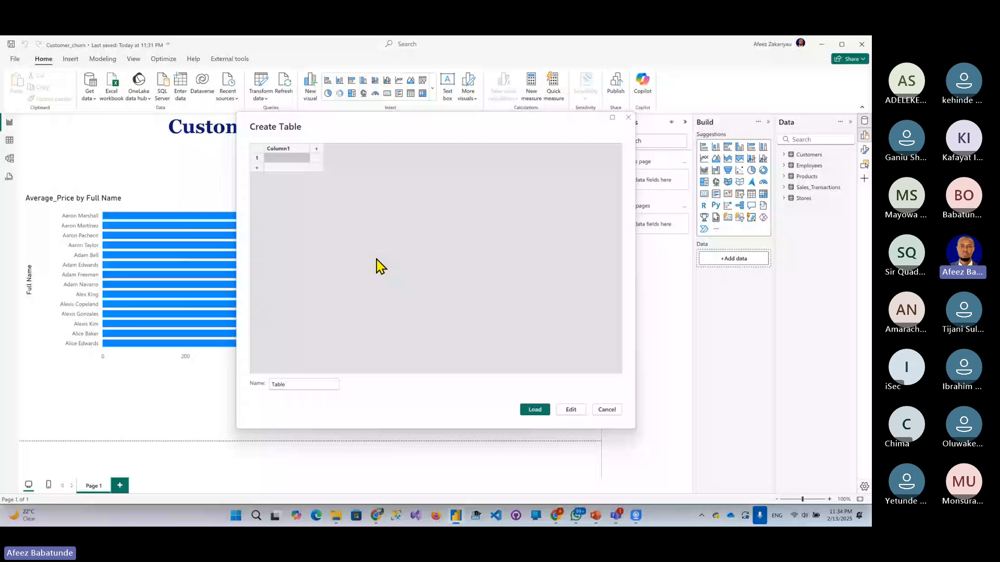
Name the new blank table Calculations and load it into the model.
double_click(281, 379)
type("C")
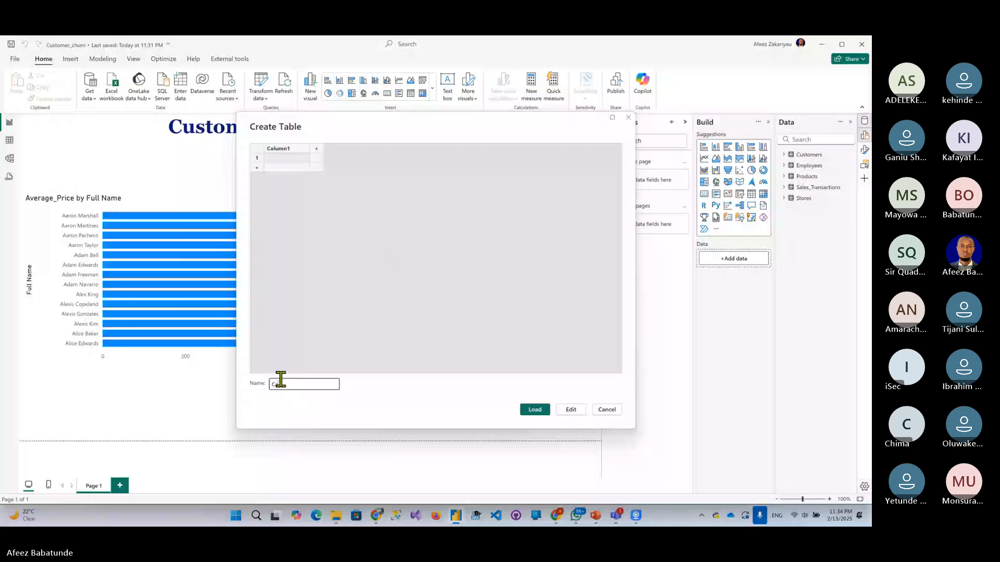
type("alculation")
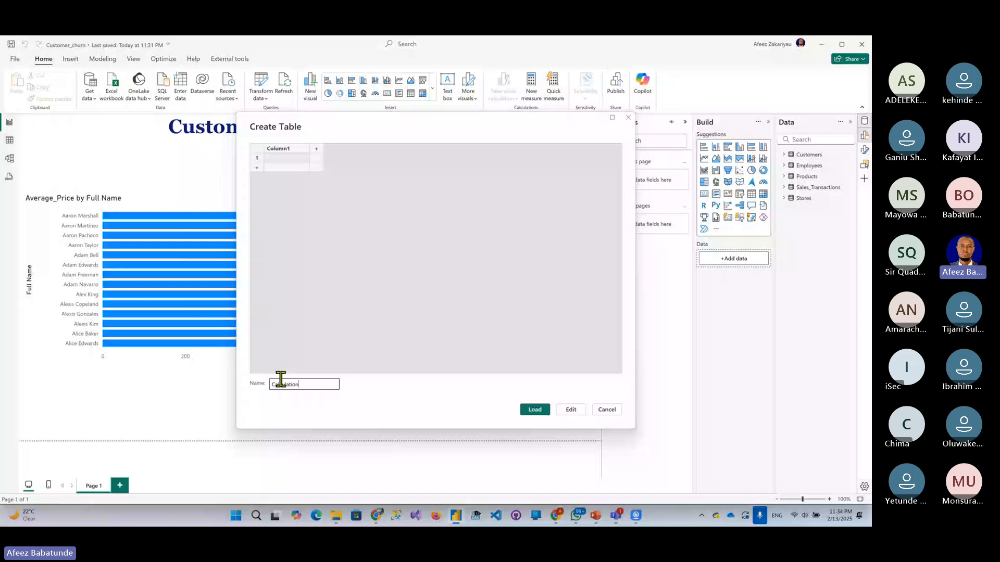
type("s")
key("Return")
Check the Calculations table in the model, report and table views, and examine the data in the Employees, Sales_Transactions and Products tables.
left_click(11, 140)
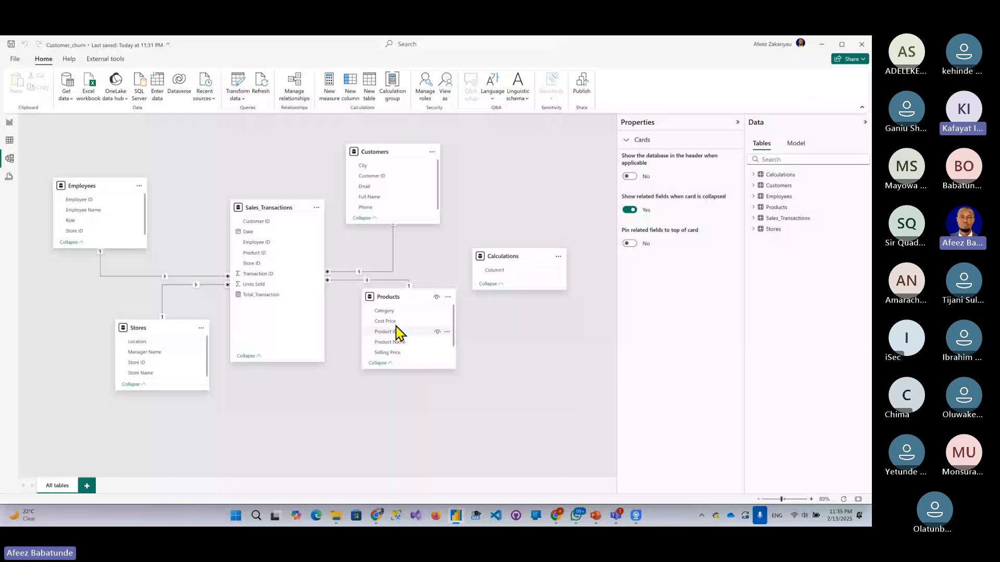
left_click(10, 124)
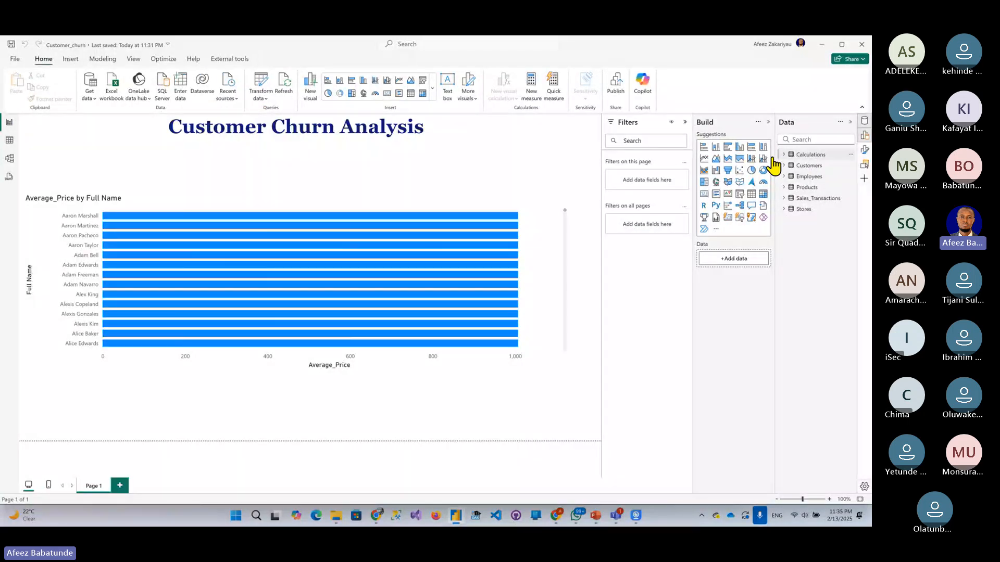
left_click(9, 140)
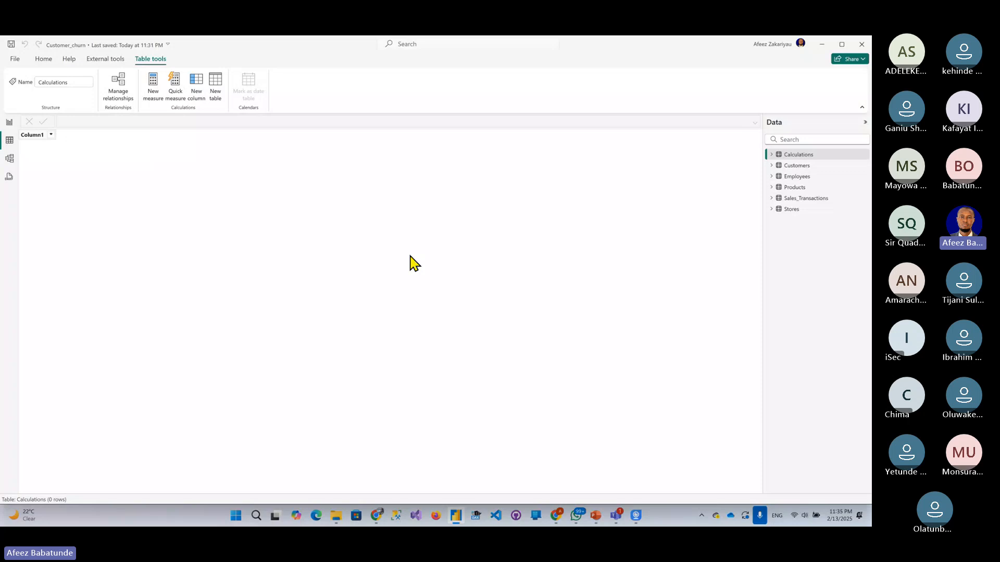
left_click(794, 177)
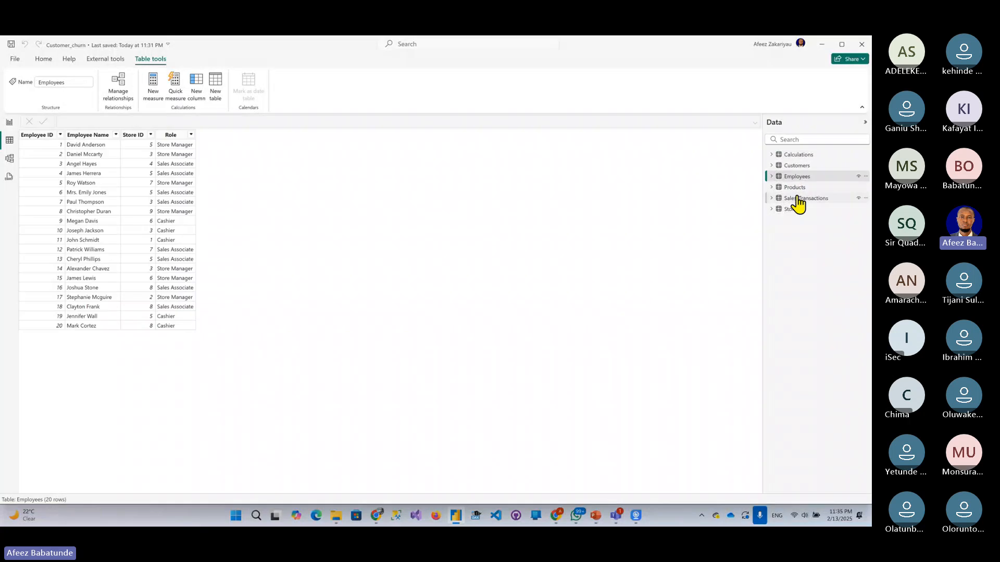
left_click(802, 198)
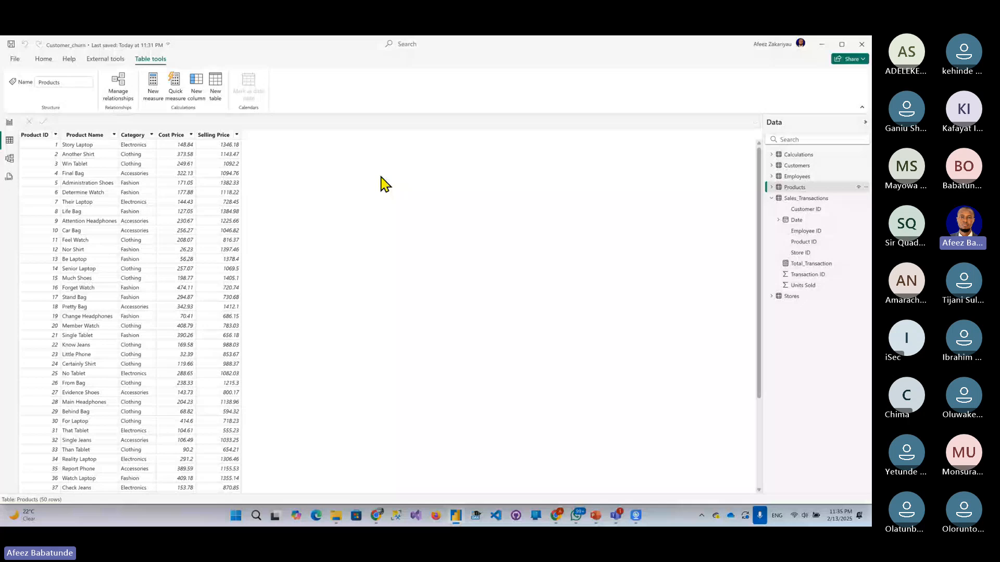
Add a new measure to the Calculations table and name it total_cost, ready for its expression after the equals sign.
left_click(10, 123)
left_click(812, 156)
right_click(814, 157)
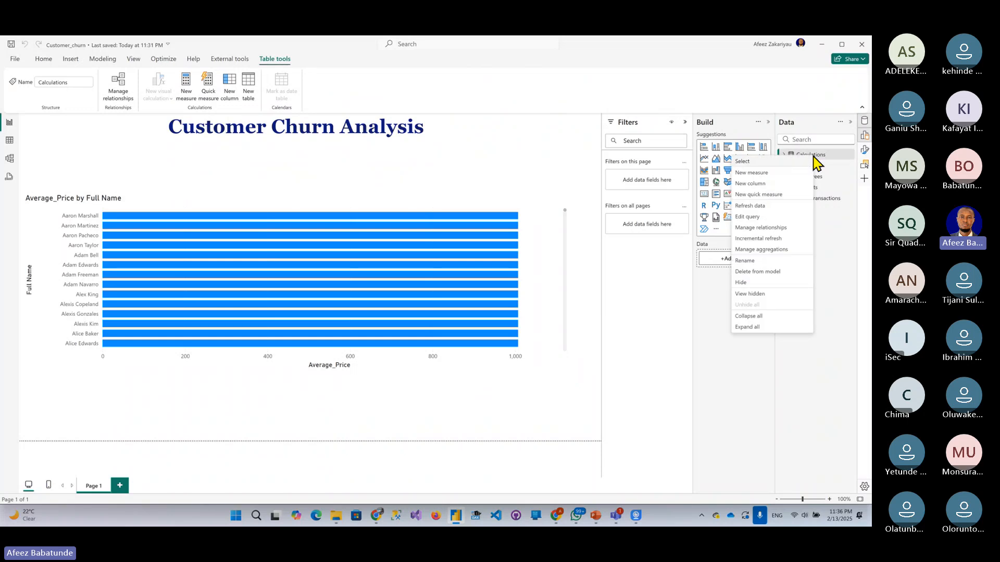
left_click(753, 173)
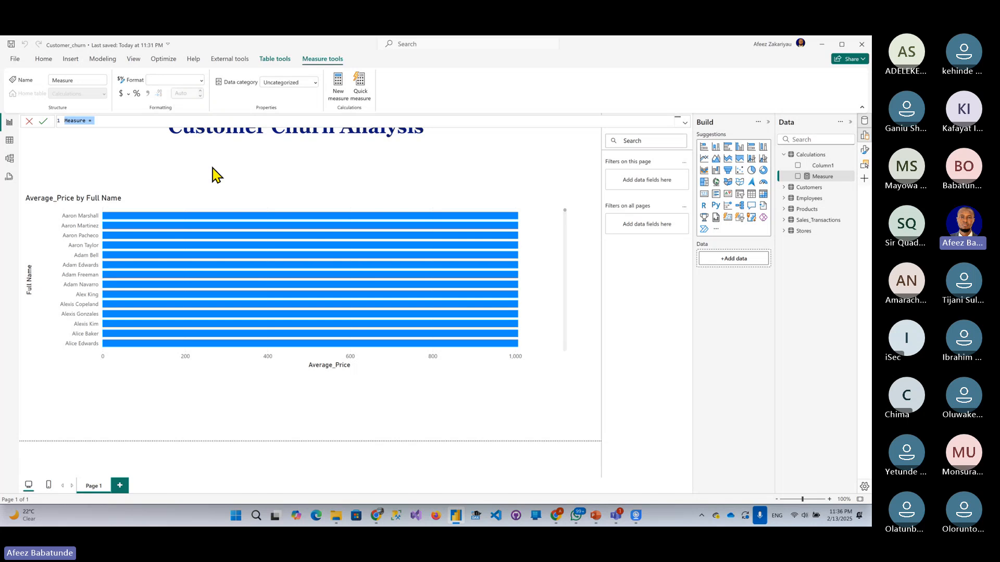
type("T")
key("BackSpace")
type("total")
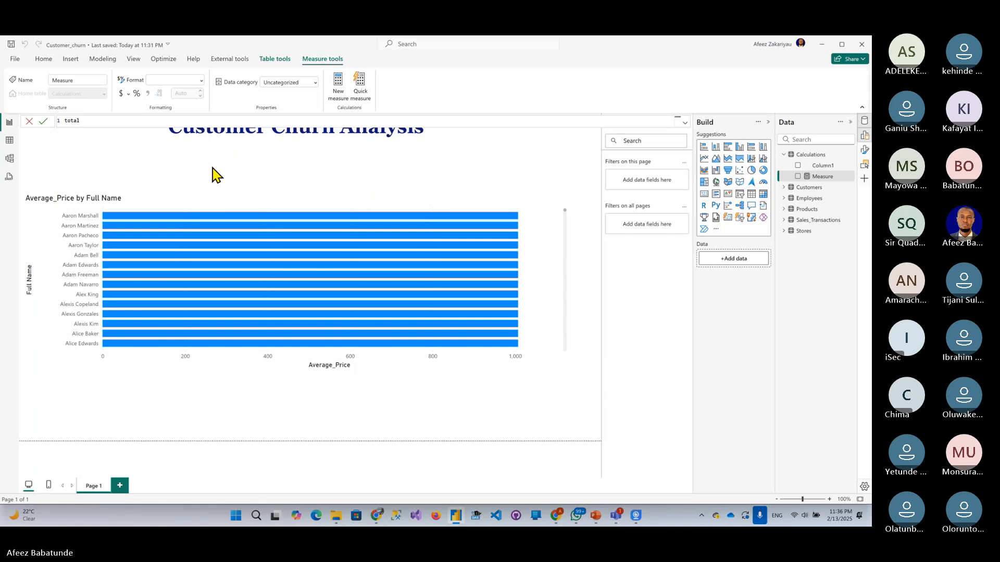
type("_cost")
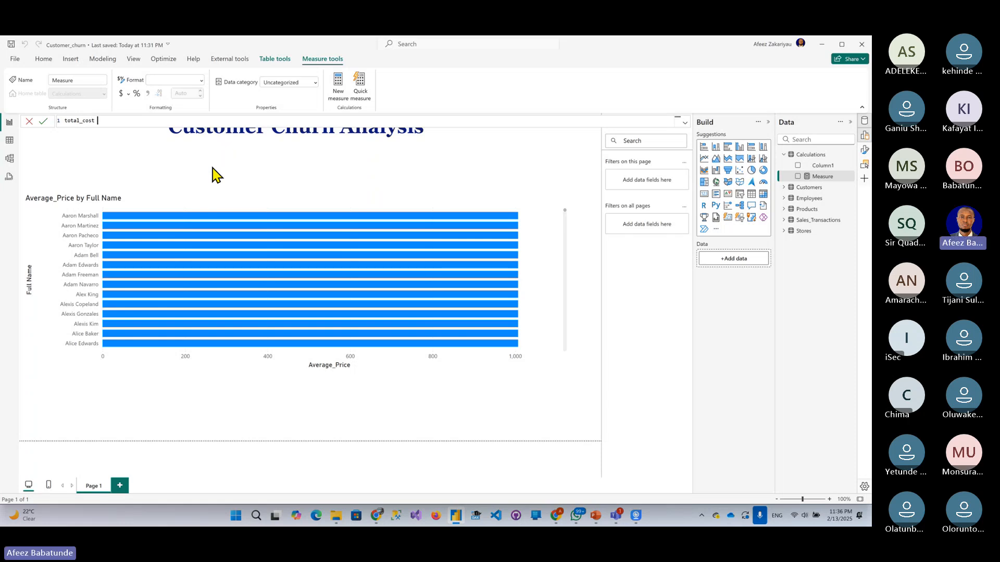
type(" = T")
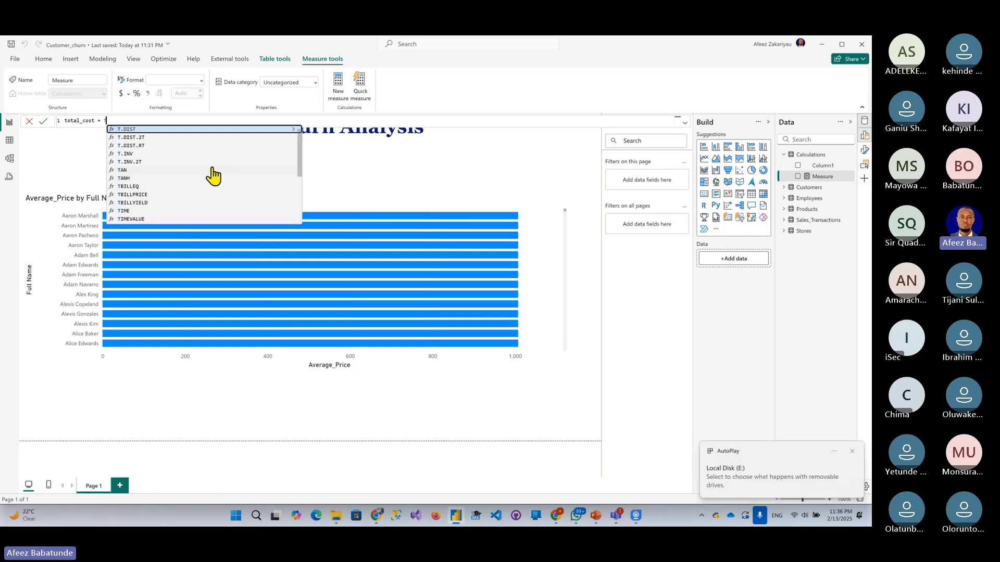
key("BackSpace")
type("R")
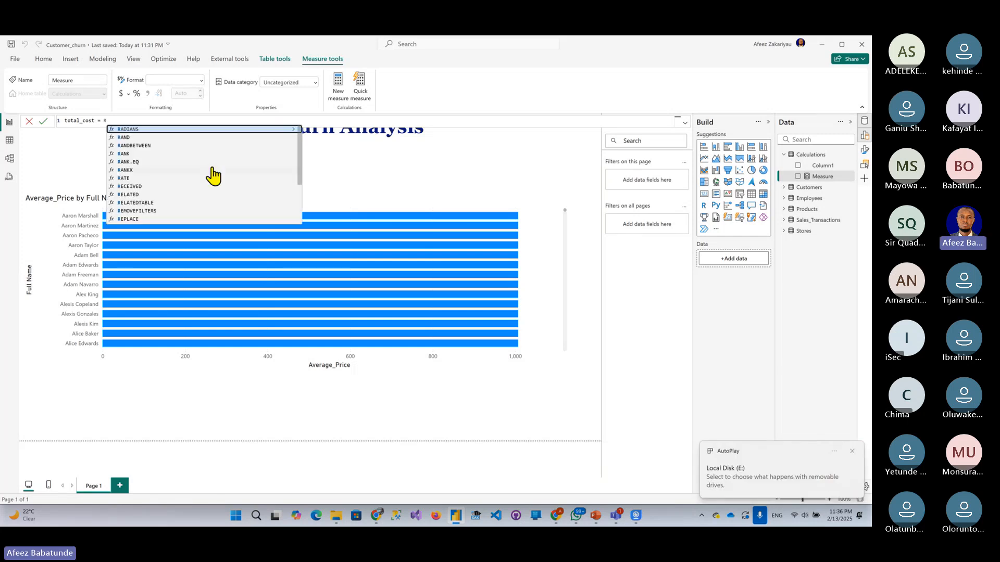
type("eLATED(")
key("Tab")
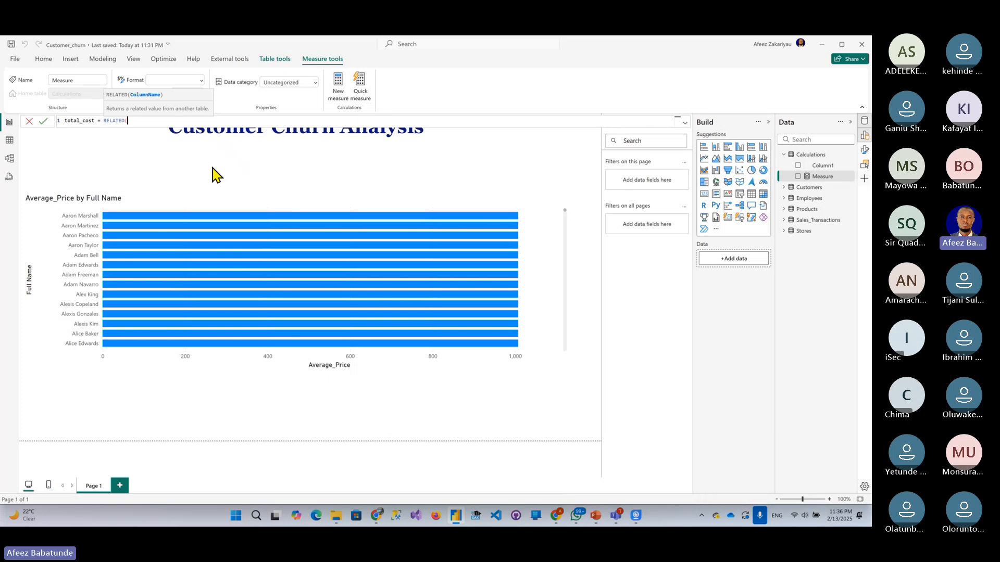
key("BackSpace")
key("BackSpace")
key("BackSpace")
key("BackSpace")
key("BackSpace")
key("BackSpace")
key("BackSpace")
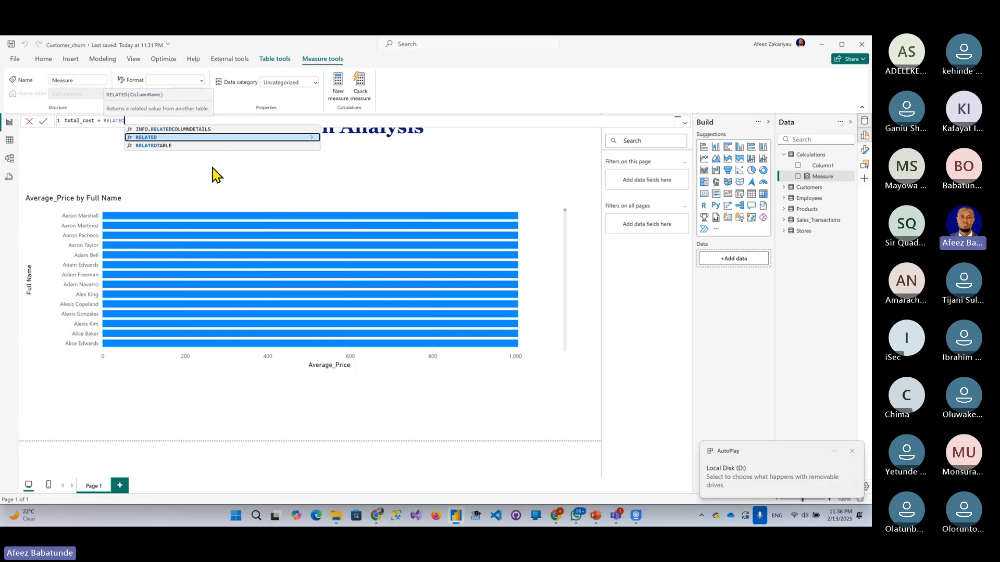
key("BackSpace")
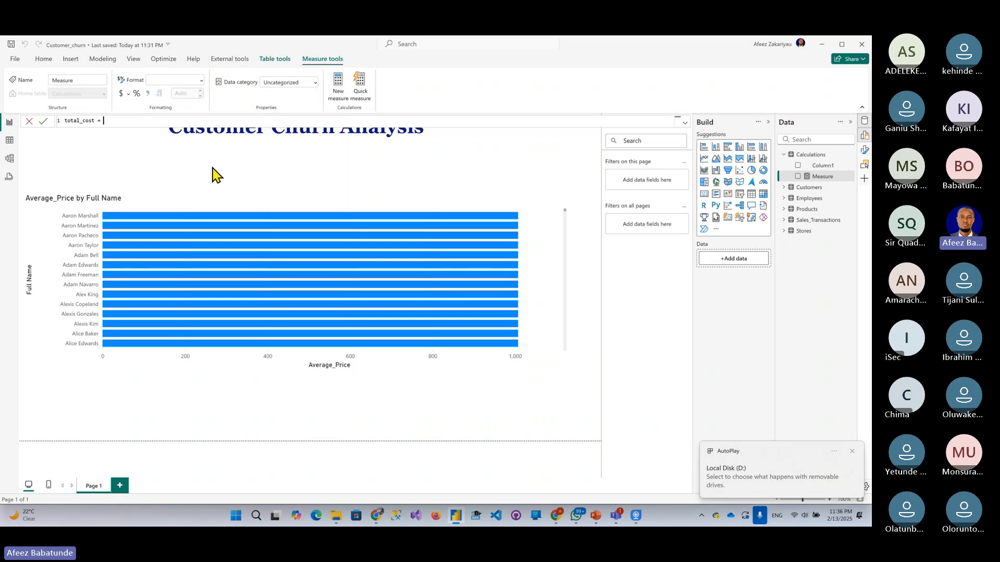
type("C")
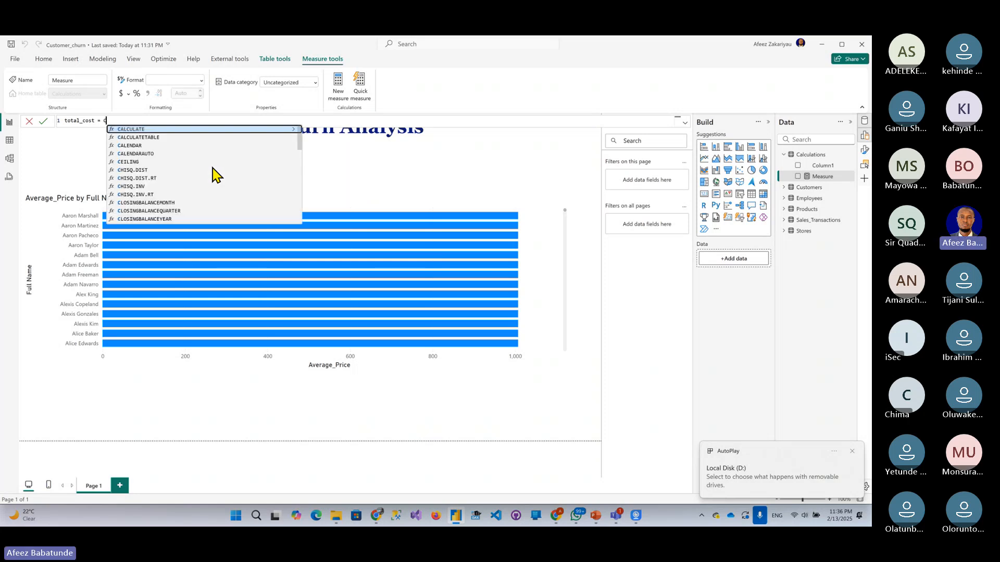
key("Tab")
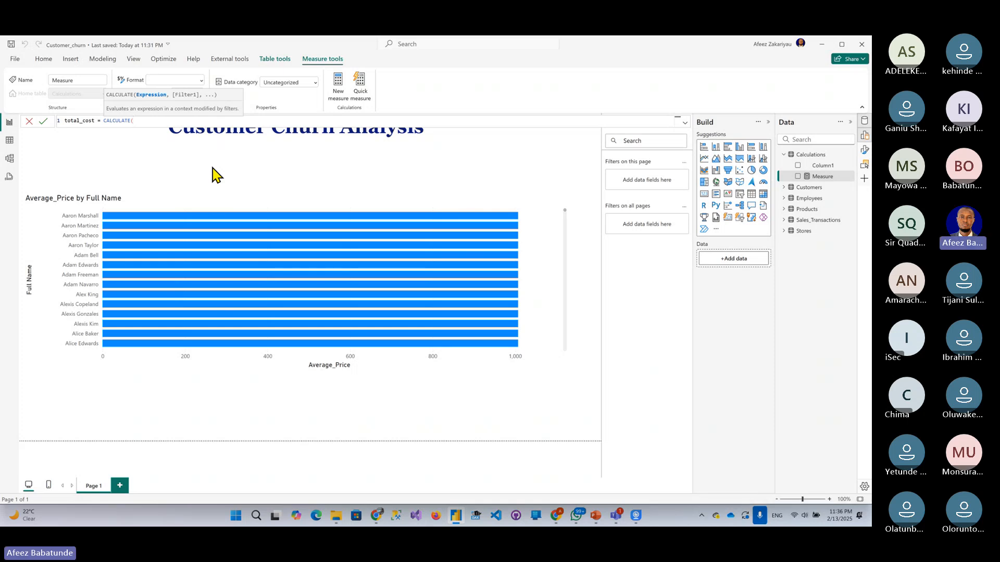
key("BackSpace")
key("BackSpace")
key("BackSpace")
key("BackSpace")
key("BackSpace")
key("BackSpace")
key("BackSpace")
key("BackSpace")
key("BackSpace")
key("BackSpace")
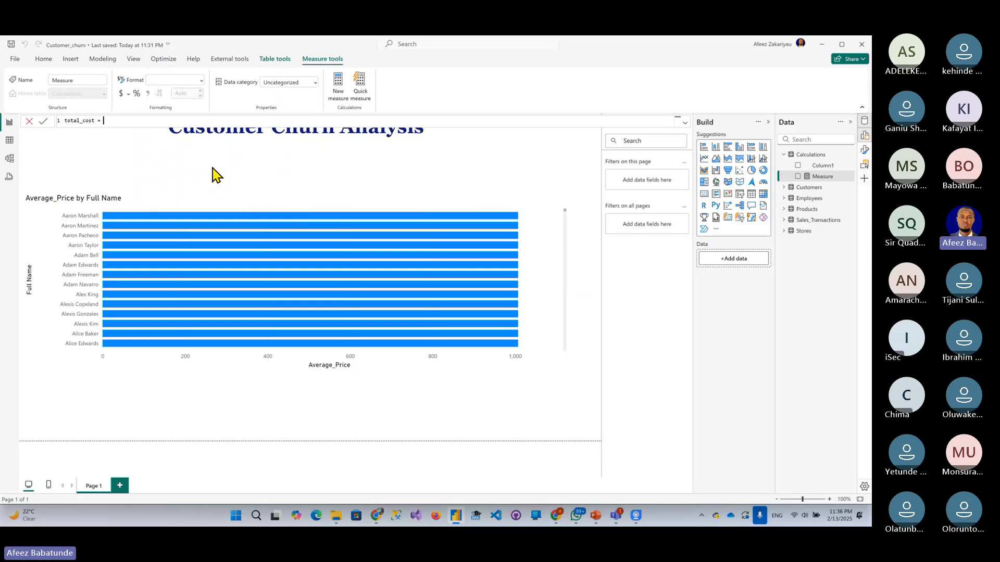
Start the total_cost expression with SUM(Sales_Transactions[Units Sold] followed by the multiplication operator.
type("SUM(")
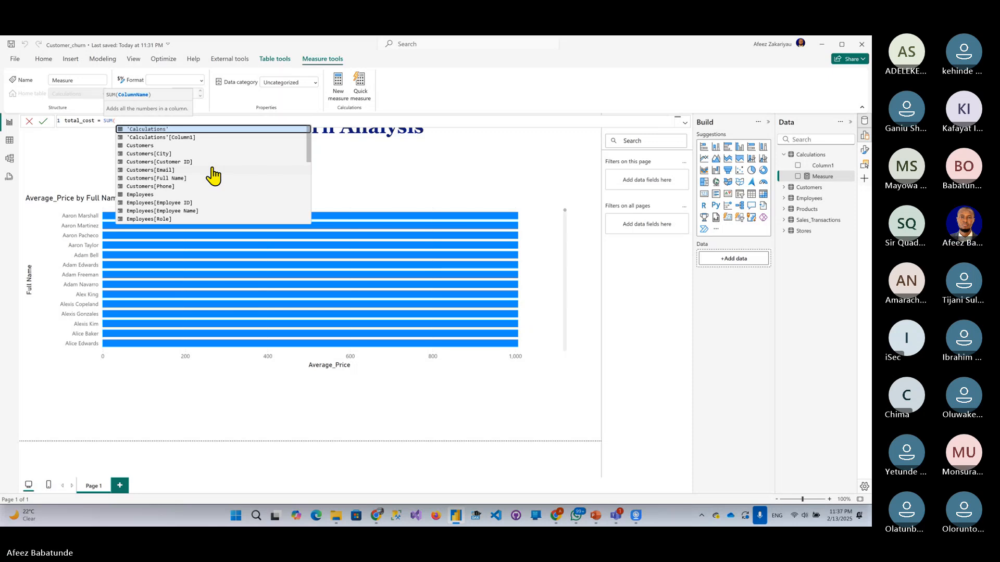
type("re")
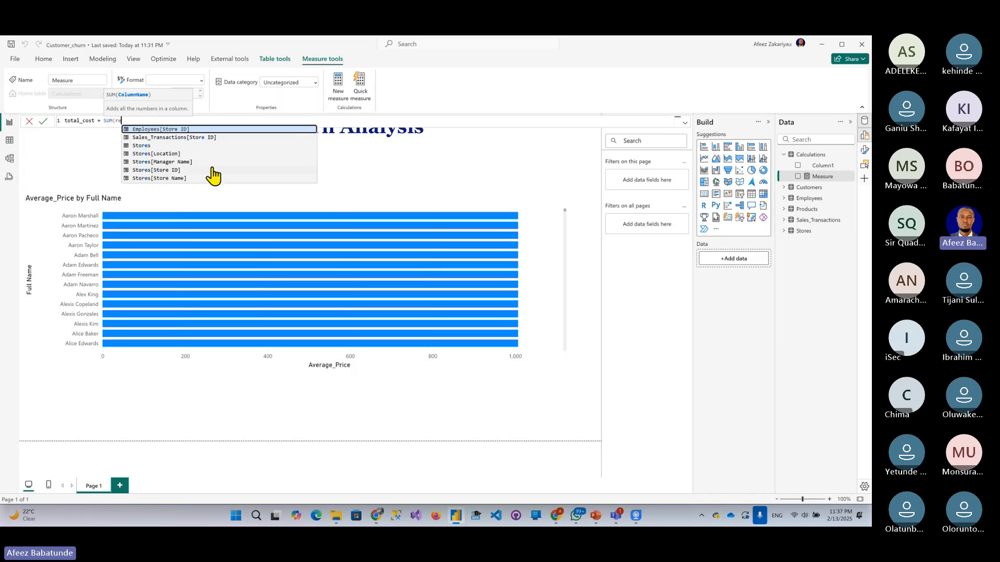
type("la")
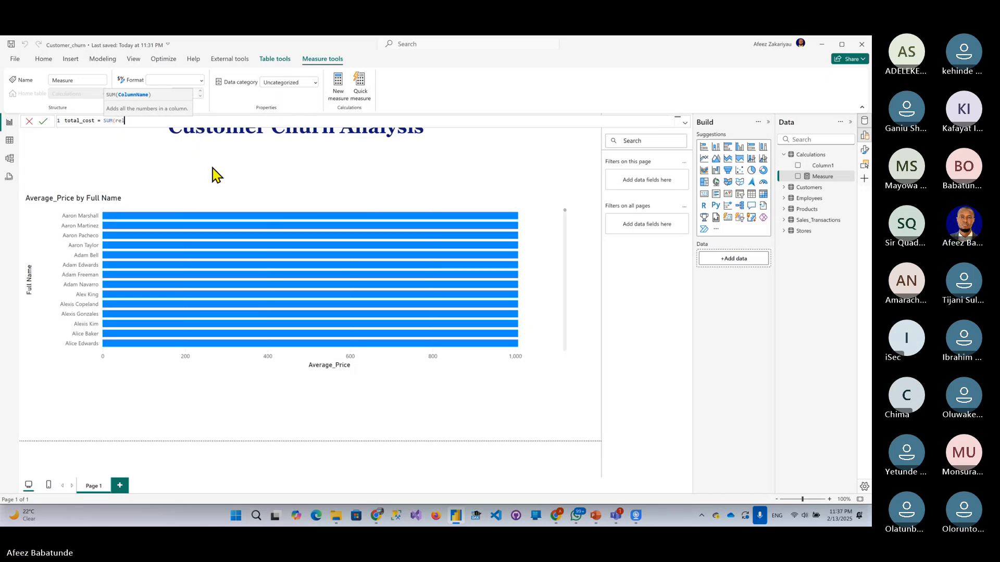
key("BackSpace")
key("BackSpace")
key("BackSpace")
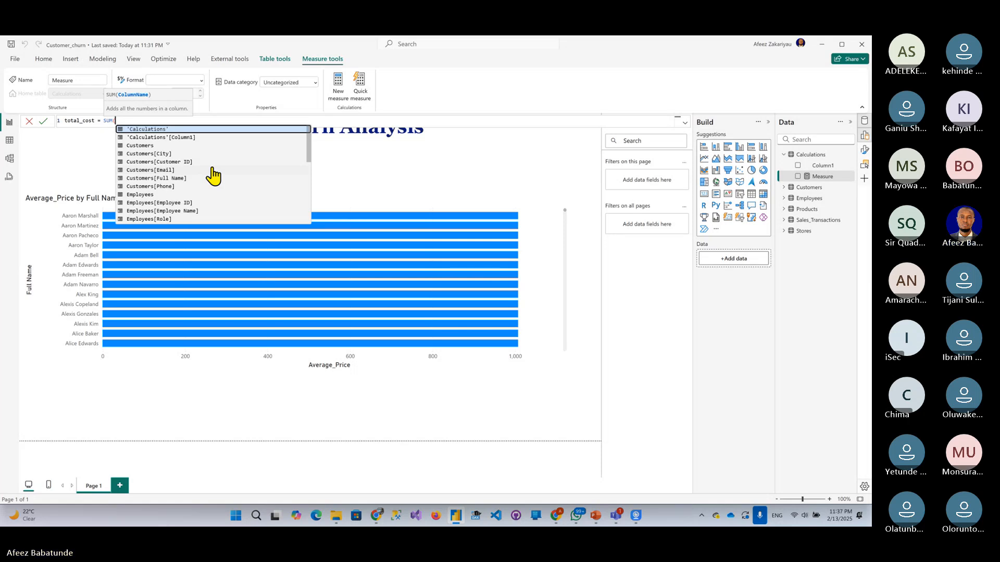
type("us")
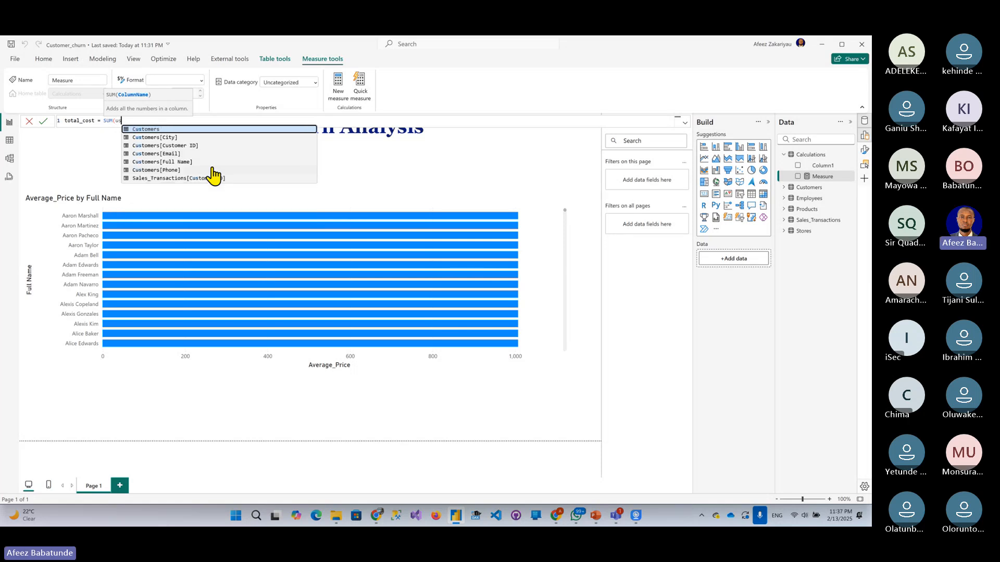
key("BackSpace")
type("nit")
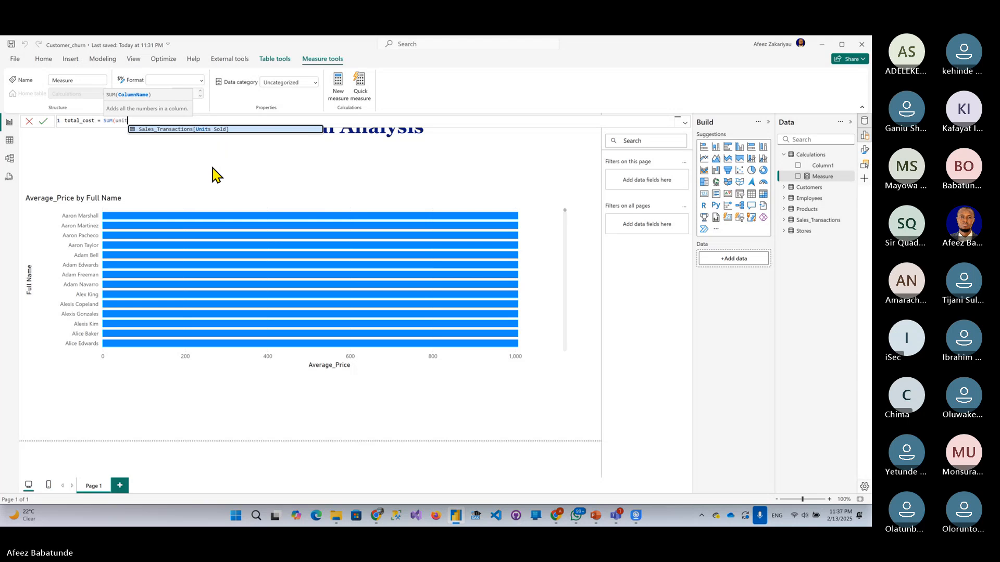
key("Tab")
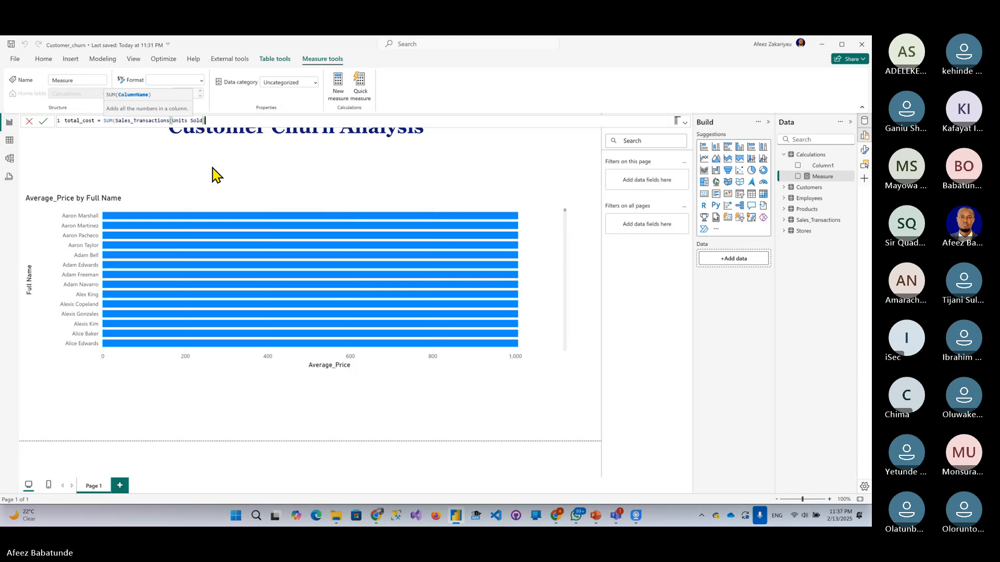
type("* ")
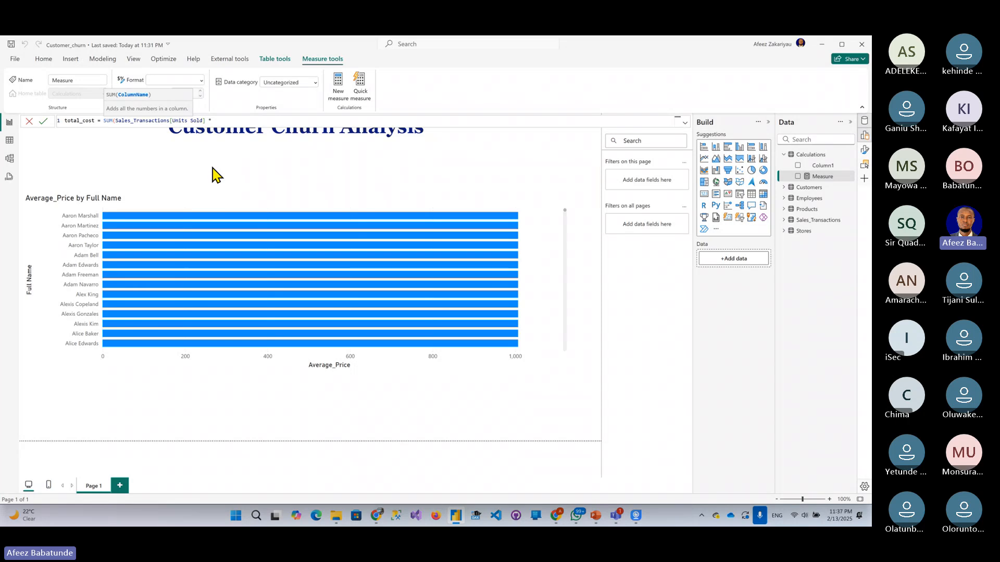
type("RELATED(")
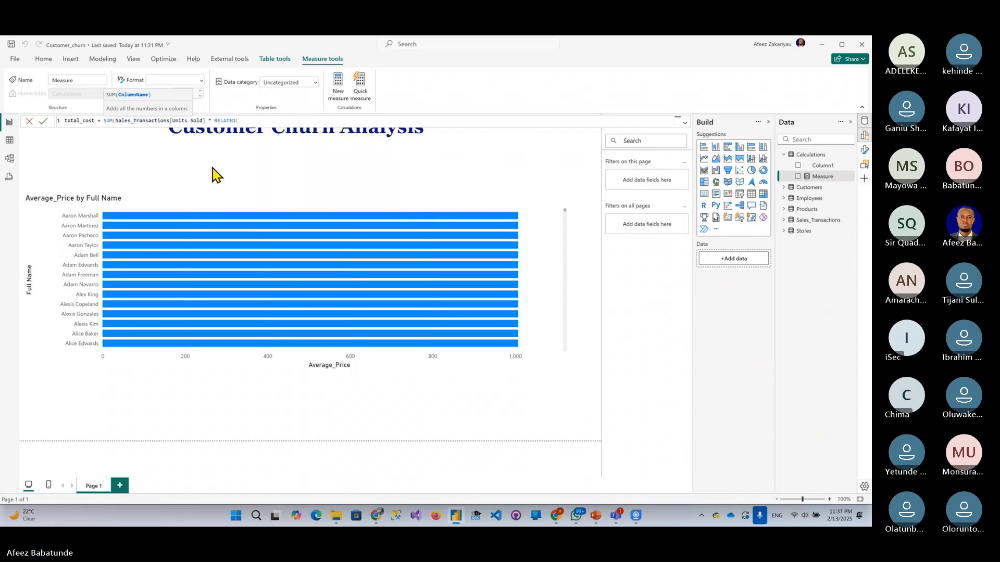
type("pr")
key("BackSpace")
key("BackSpace")
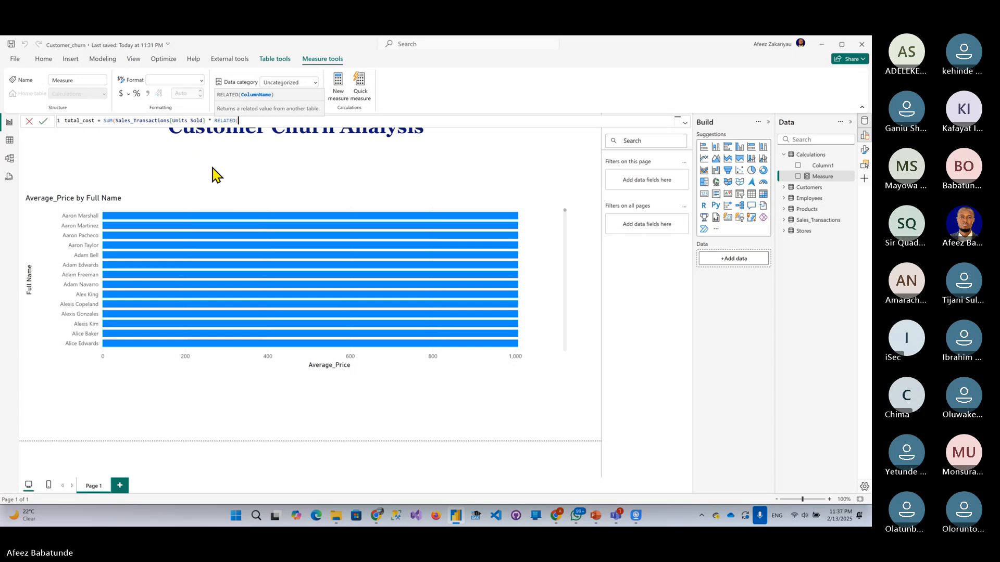
type("cos")
key("BackSpace")
key("BackSpace")
key("BackSpace")
key("BackSpace")
key("BackSpace")
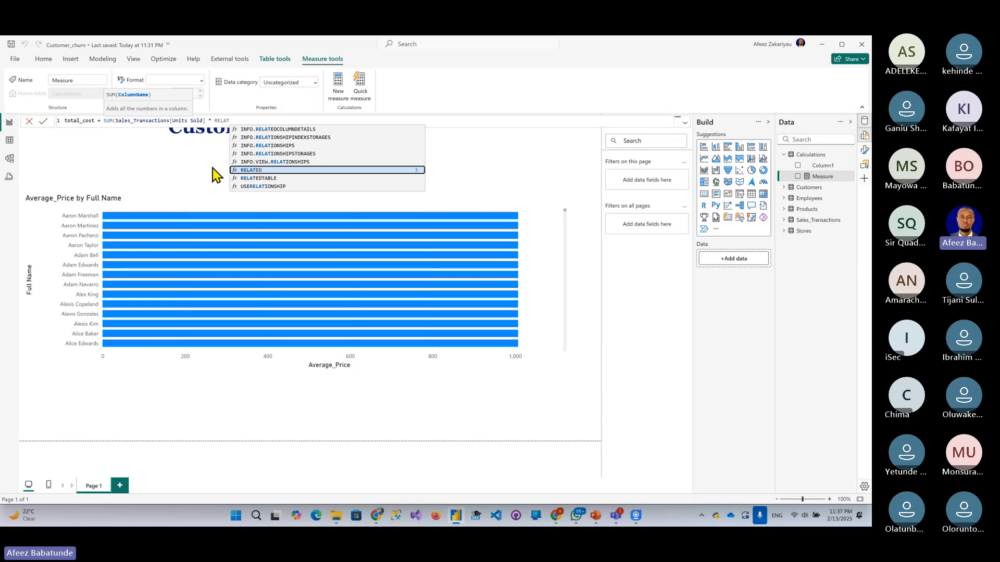
Insert USERELATIONSHIP around Products[Cost Price] as the multiplier, and delete the function name so only the bracketed column remains.
key("Down")
key("Down")
key("Tab")
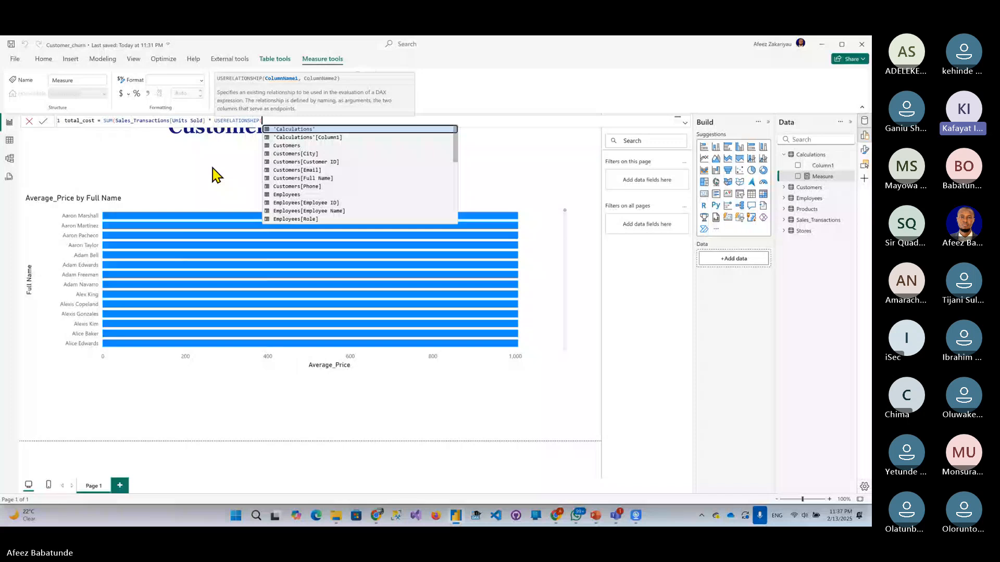
type("Products[Cost Price])")
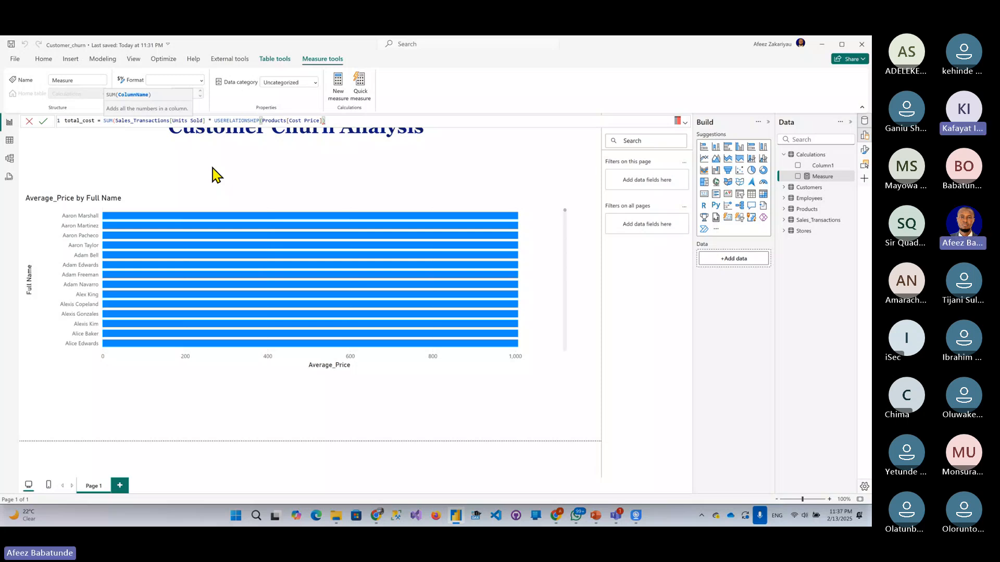
double_click(235, 120)
key("BackSpace")
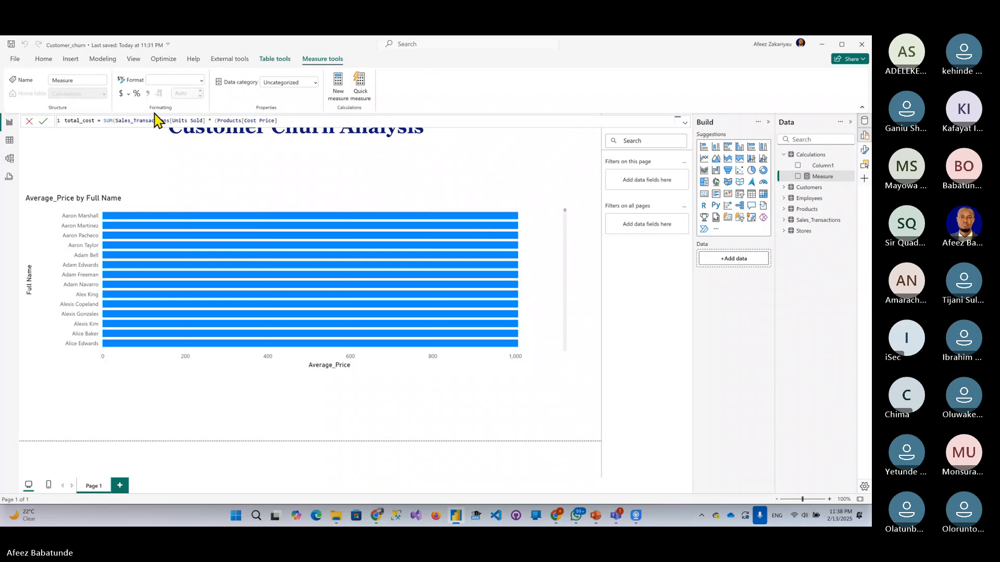
Insert line breaks before SUM so the expression sits on line 4, with blank lines under total_cost =.
left_click(113, 120)
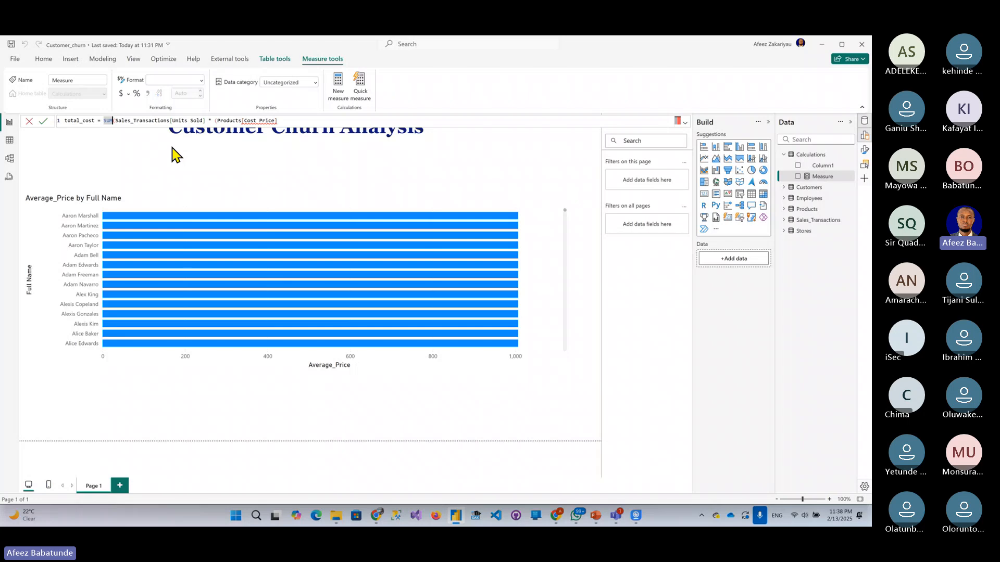
left_click(104, 119)
key("shift+Return")
key("shift+Return")
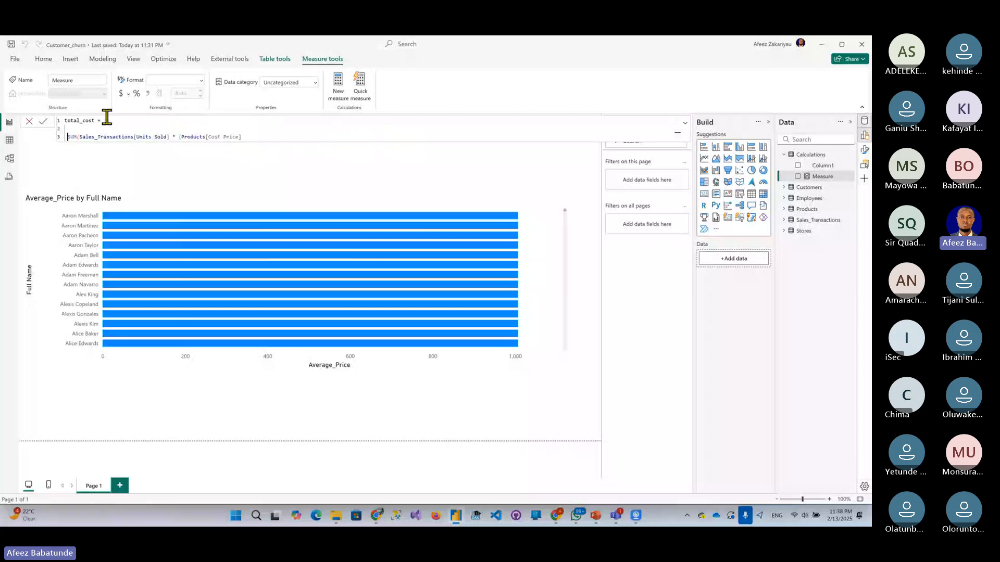
key("shift+Return")
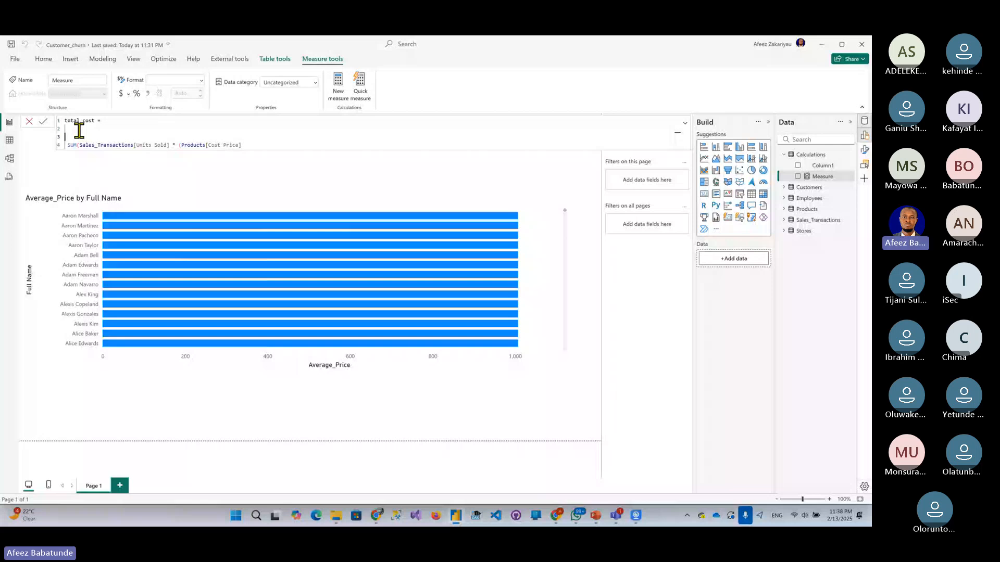
Define the variable gt_c above the SUM line as USERELATIONSHIP(Sales_Transactions[Units Sold],Products[Cost Price]).
type("var gt_c = USERELATIONSHIP(")
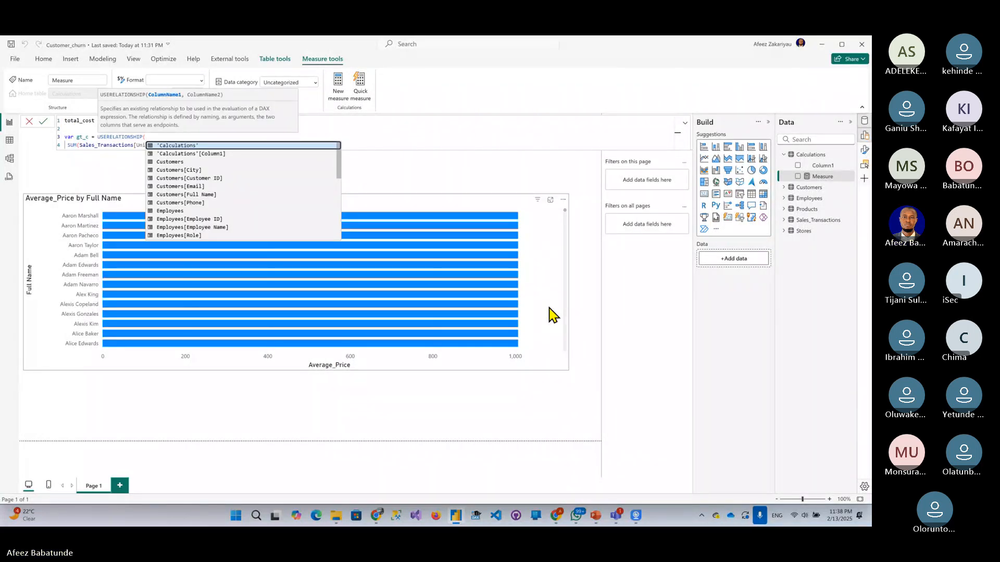
type("Sales_Transactions[Units Sold]")
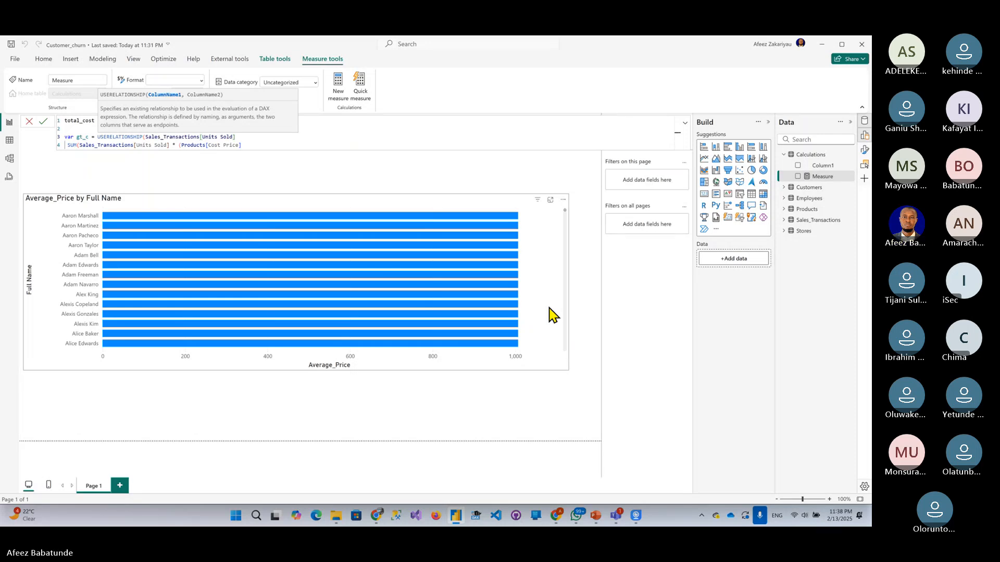
key("Left")
type(",")
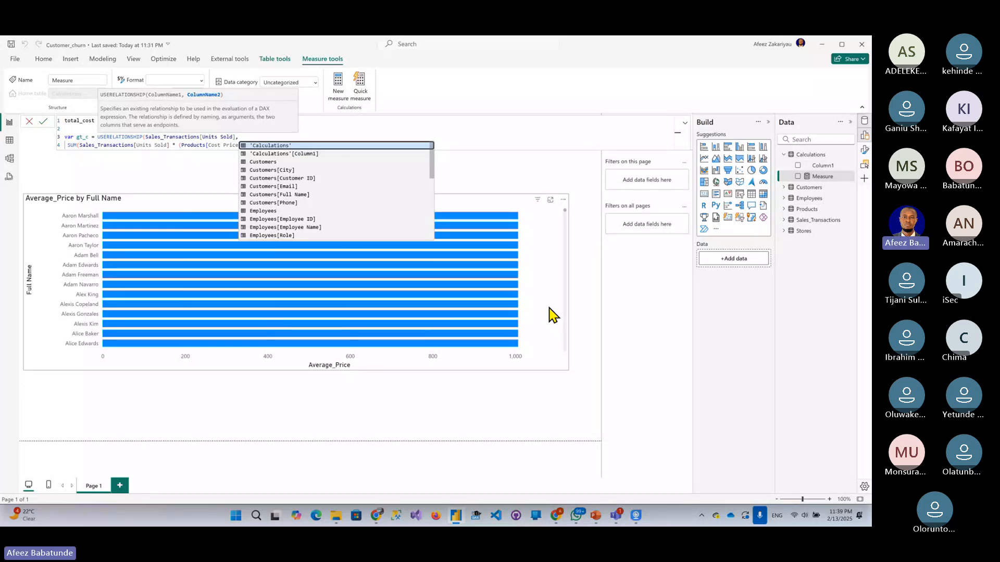
type("cos")
key("Tab")
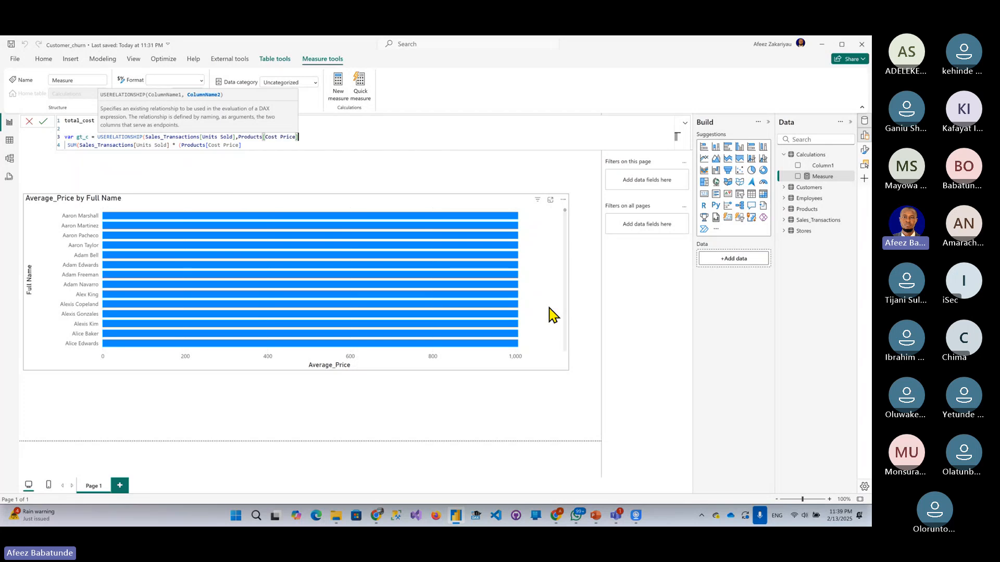
type(")")
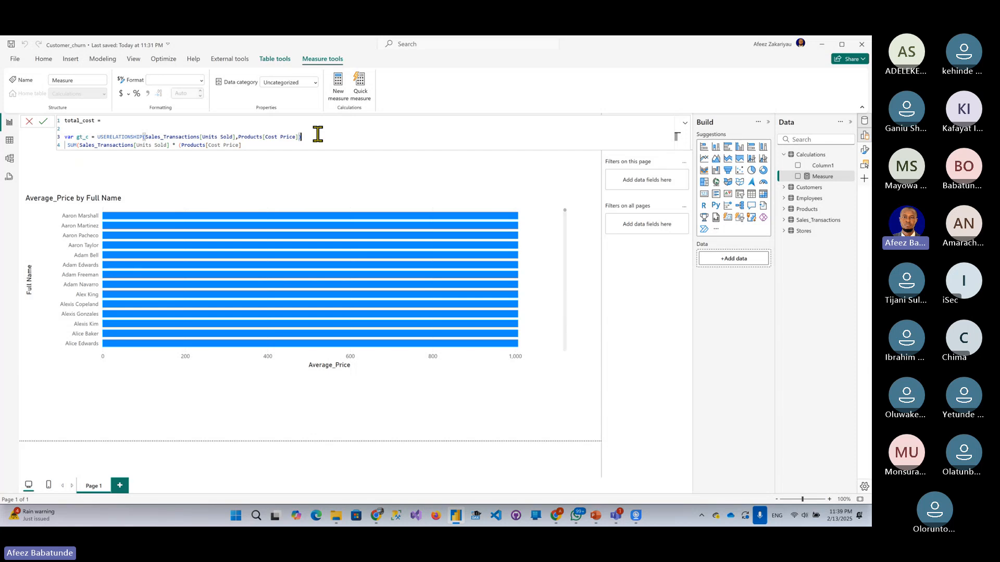
left_click(97, 132)
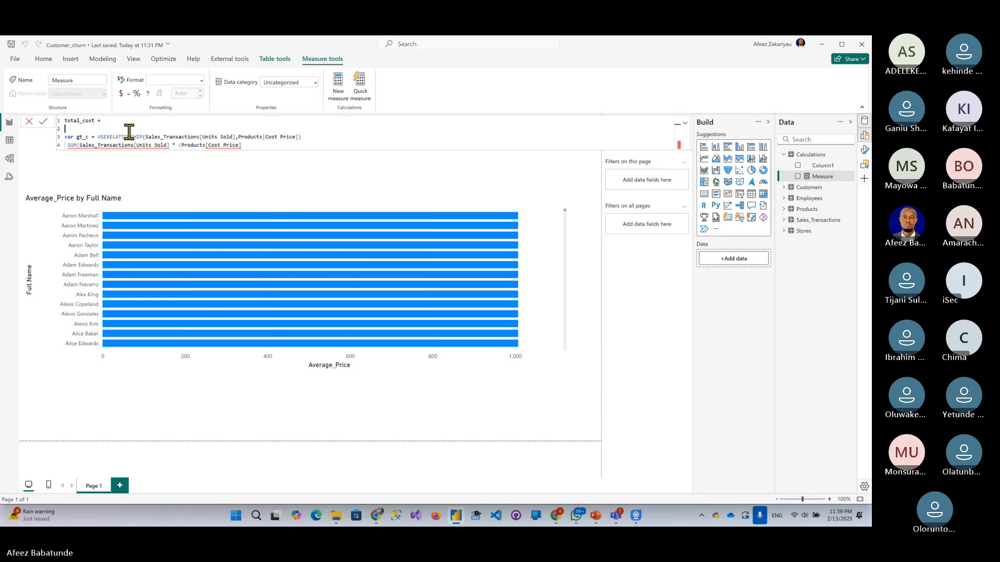
Delete the SUM line from the total_cost formula, add CALCULATE( on line 2, and remove the var gt_c = declaration before USERELATIONSHIP.
left_click_drag(255, 145, 66, 146)
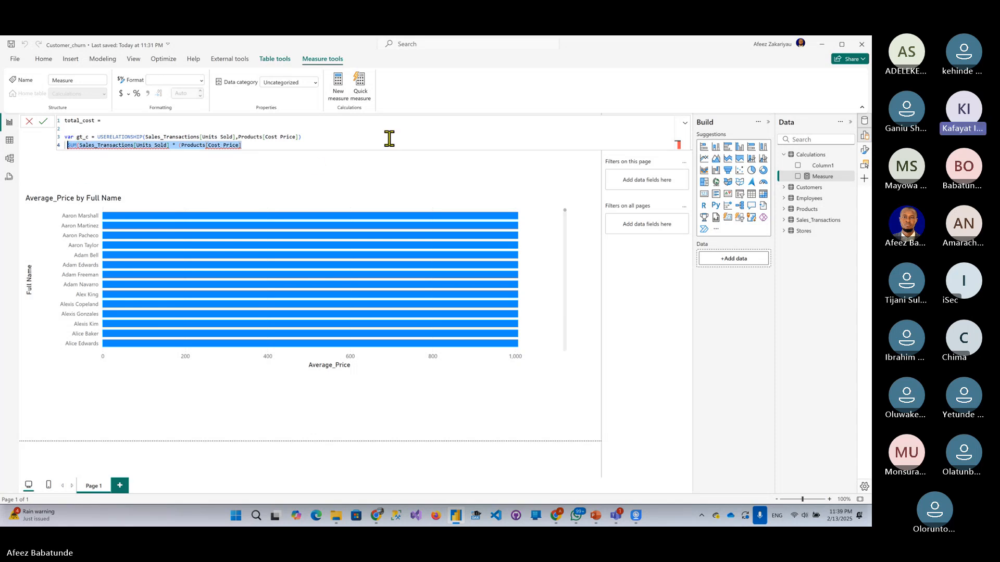
key("BackSpace")
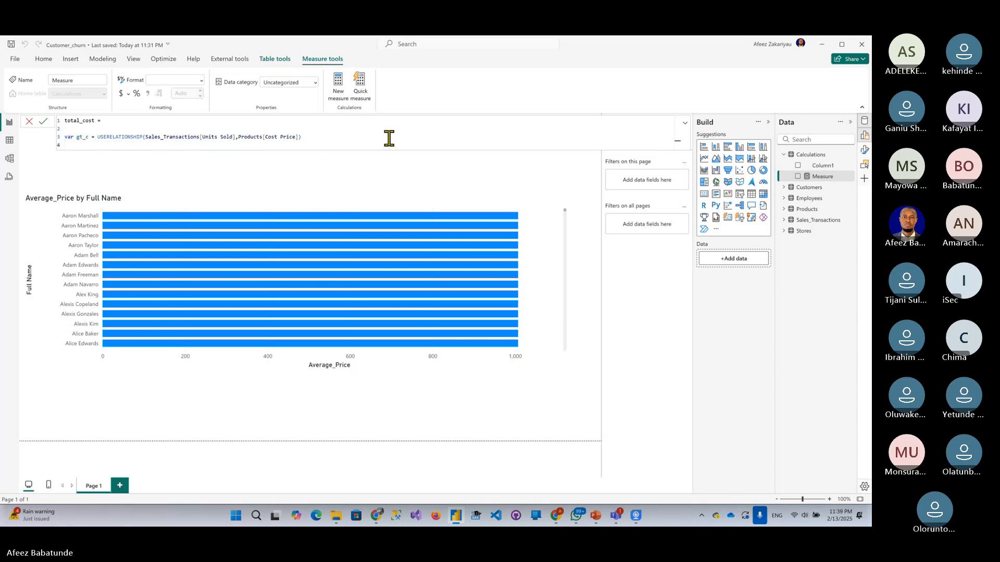
left_click(311, 137)
left_click(120, 129)
type("CALCULATE(")
double_click(106, 137)
left_click_drag(97, 137, 64, 139)
type("SUM(")
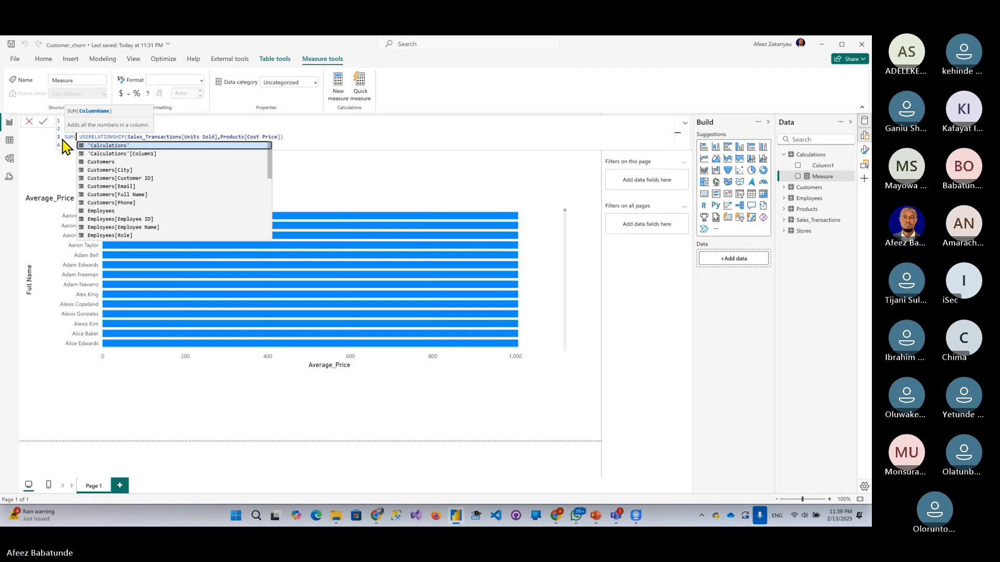
key("BackSpace")
key("BackSpace")
key("BackSpace")
key("BackSpace")
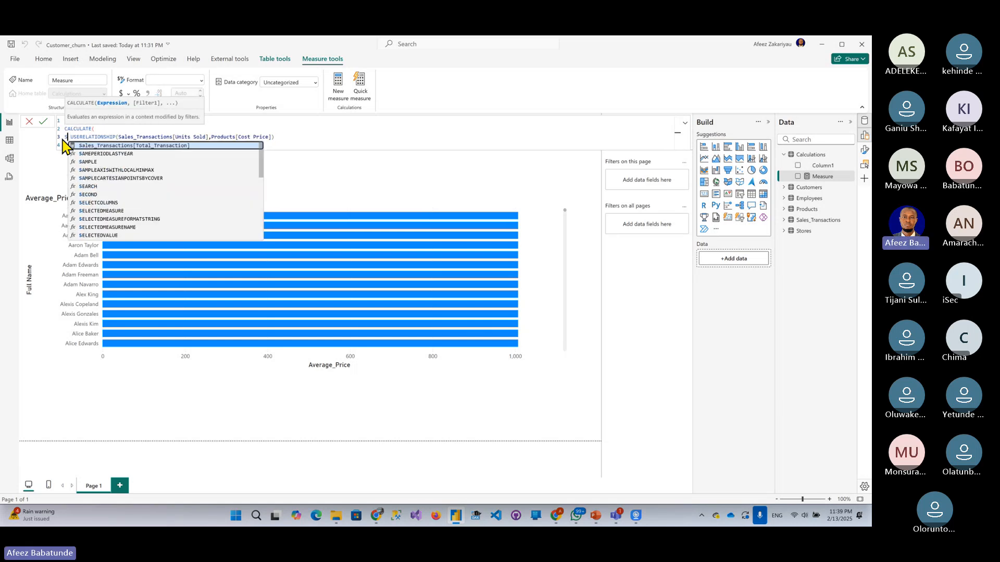
Insert an empty line below CALCULATE( and try finding an expression for it with uni and mu.
left_click(104, 127)
key("shift+Return")
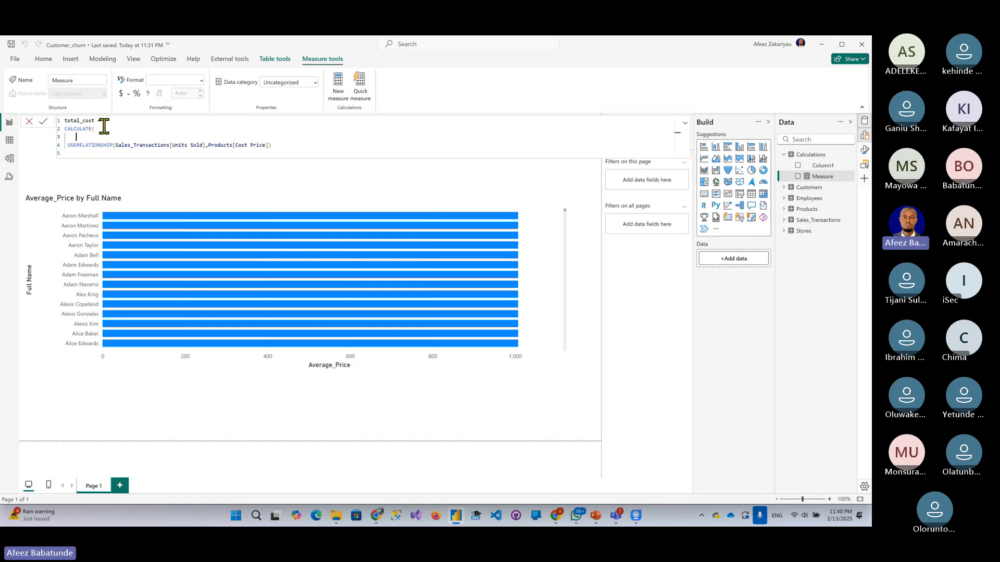
type("un")
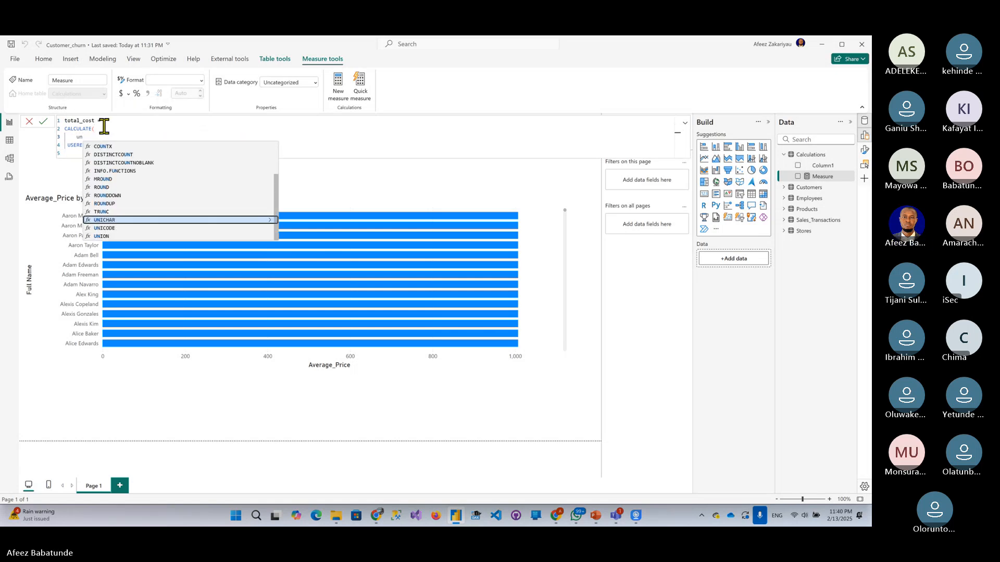
type("i")
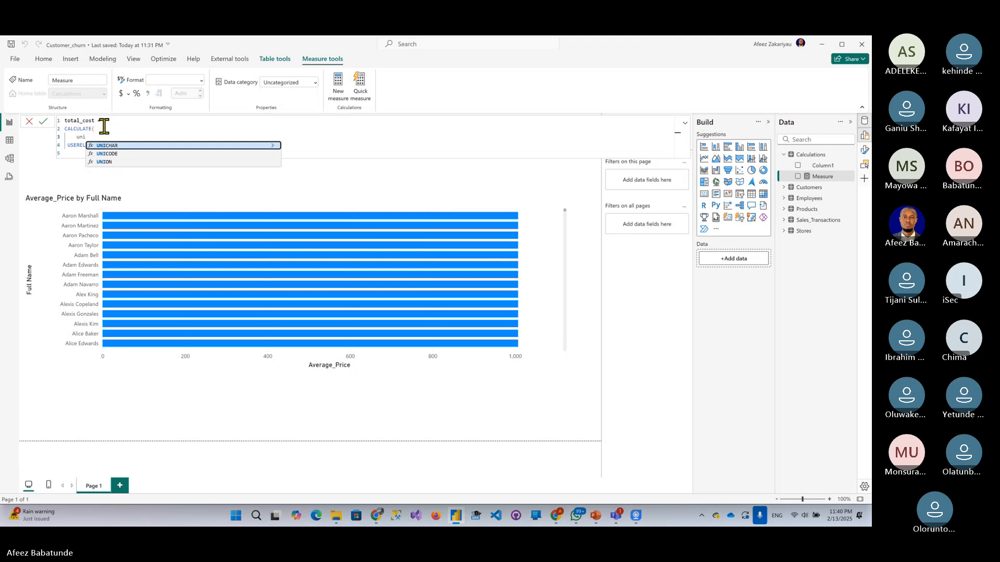
key("BackSpace")
key("BackSpace")
key("BackSpace")
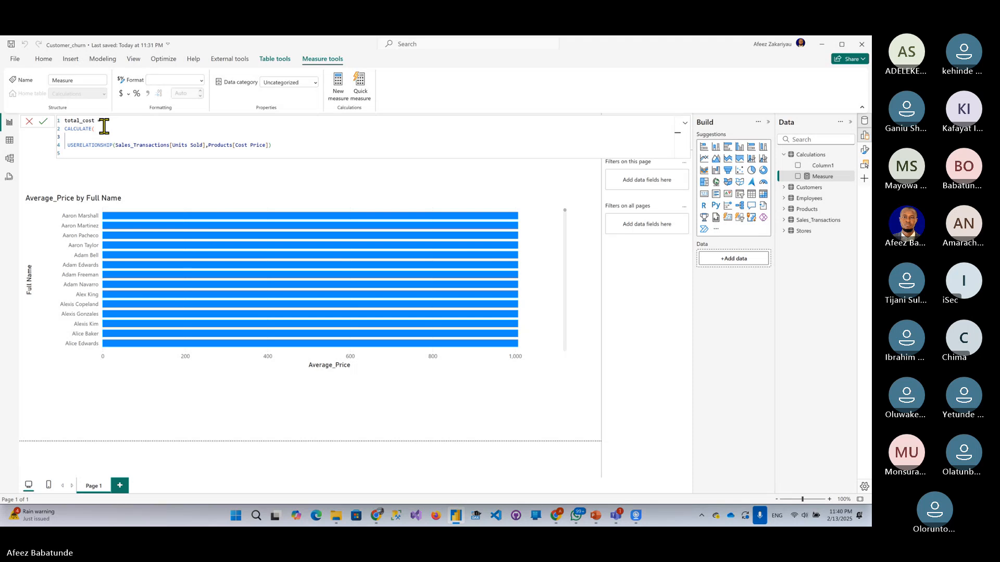
type("mu")
key("BackSpace")
key("BackSpace")
Enter the PRODUCT function inside CALCULATE, trying PRODUCTX and reverting to PRODUCT.
type("pr")
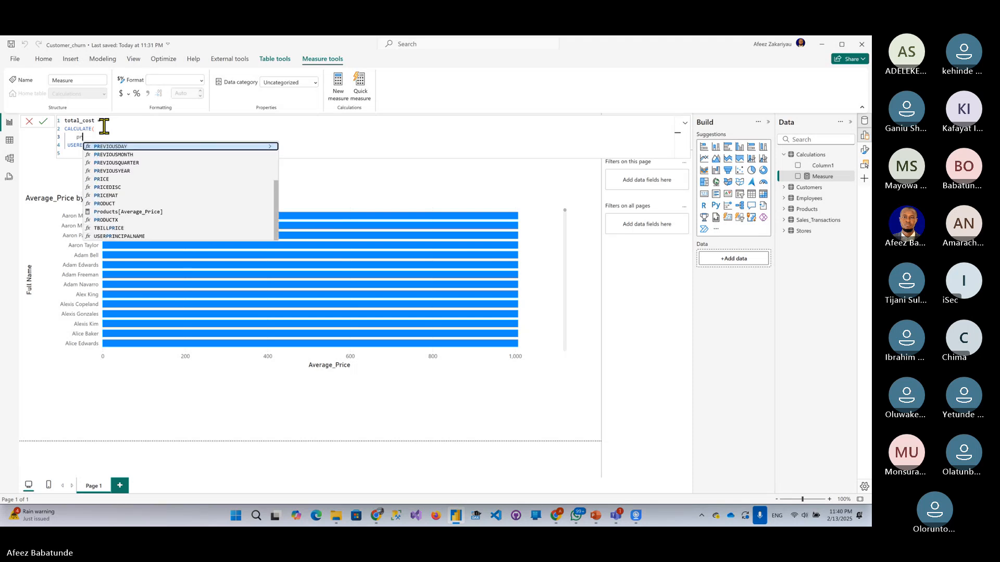
key("Left")
key("Left")
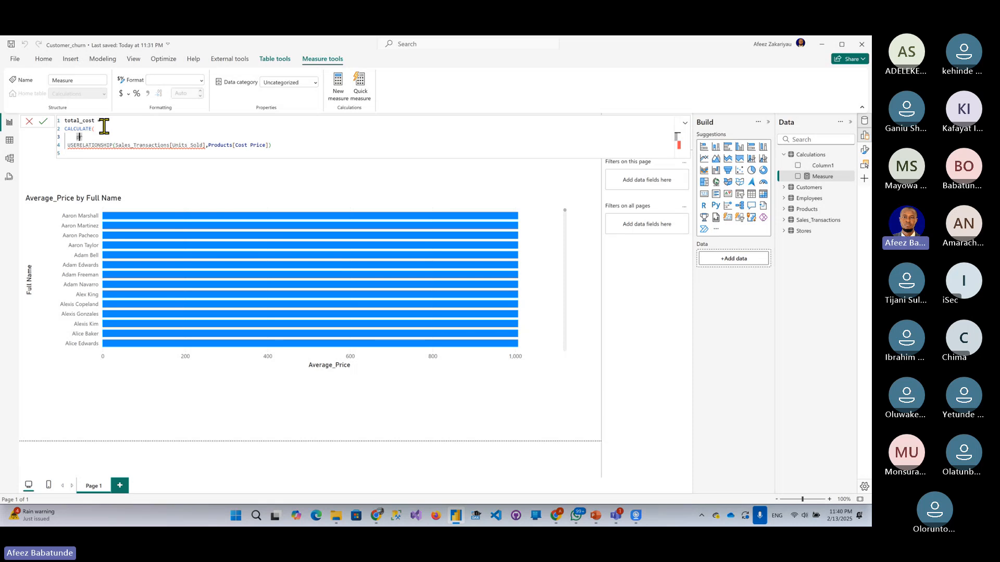
type("ODUCT(")
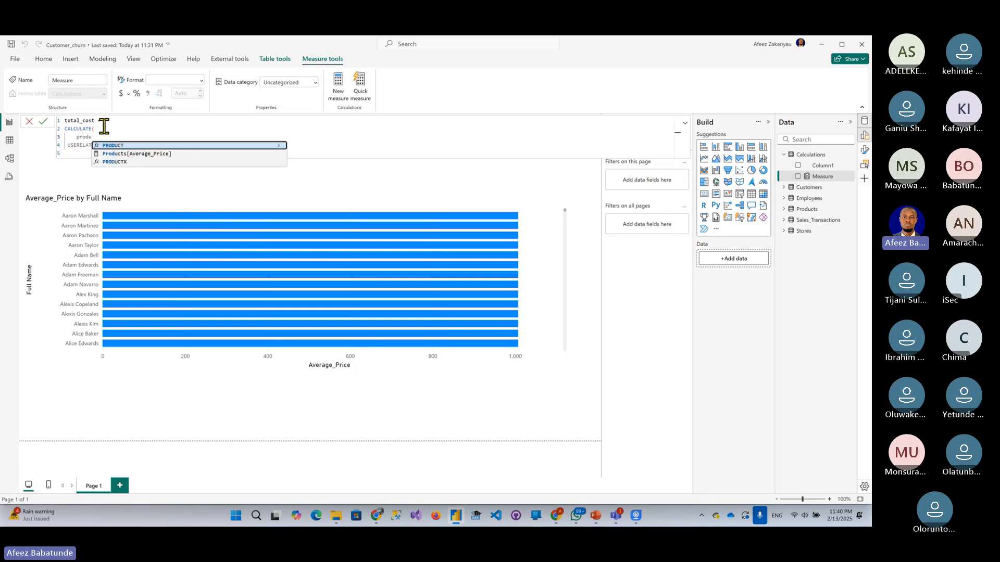
key("Tab")
key("BackSpace")
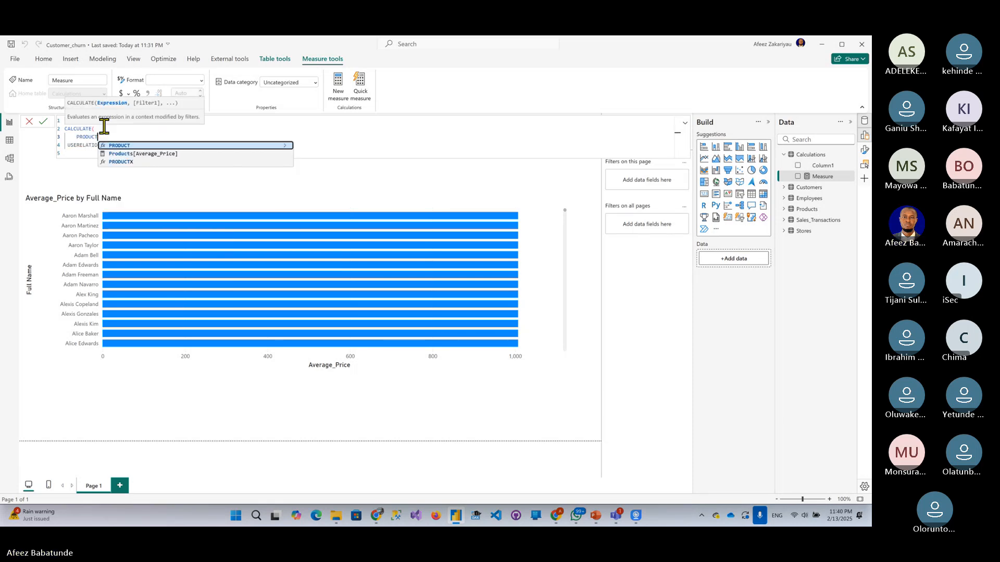
key("Down")
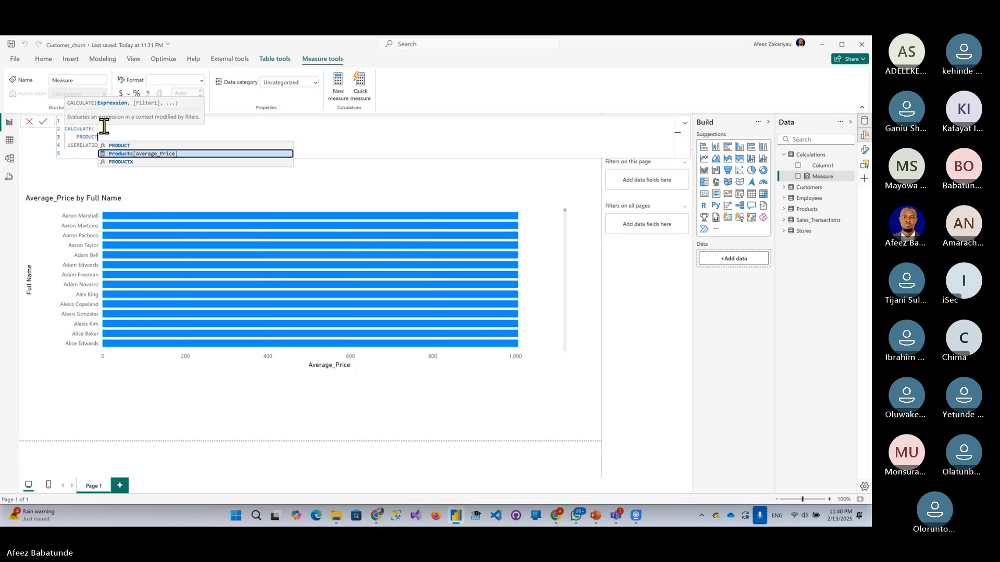
key("Down")
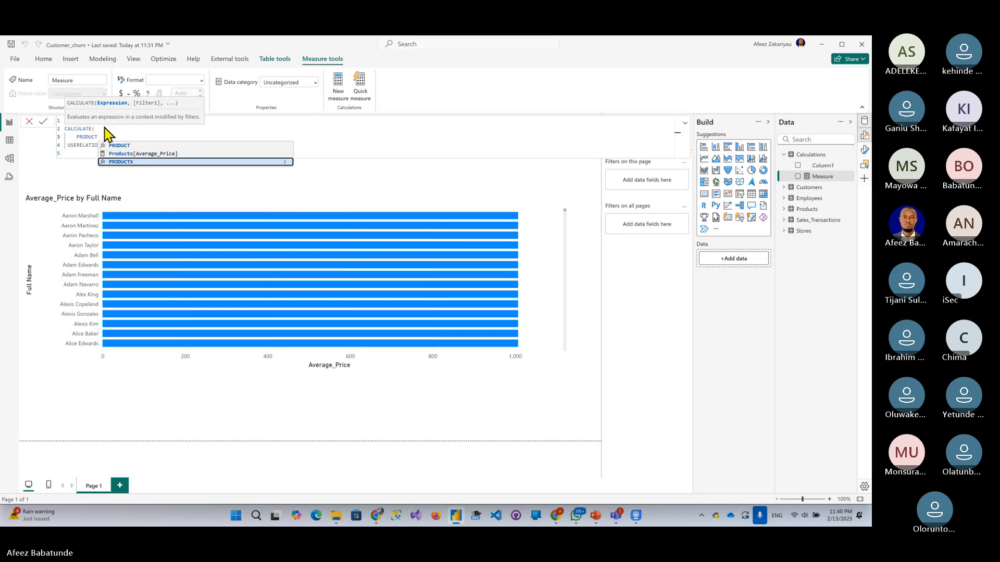
key("Tab")
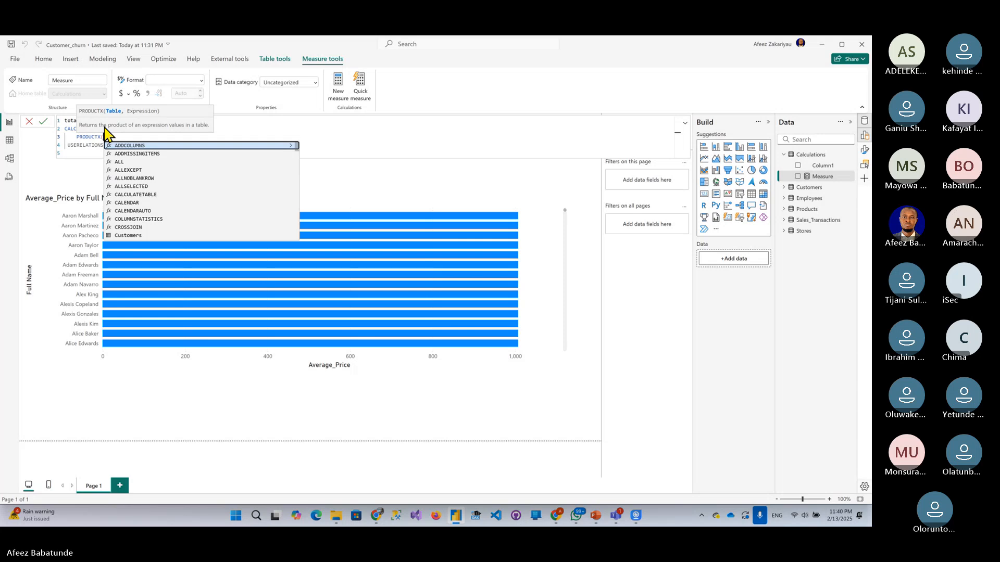
key("BackSpace")
key("BackSpace")
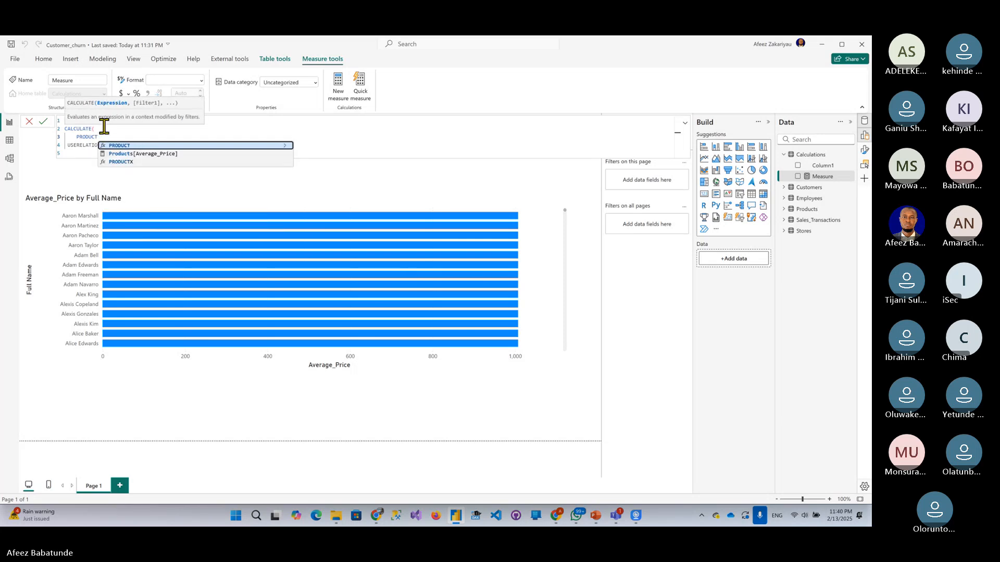
Give PRODUCT the column argument Sales_Transactions[Units Sold] and close its bracket.
type("(")
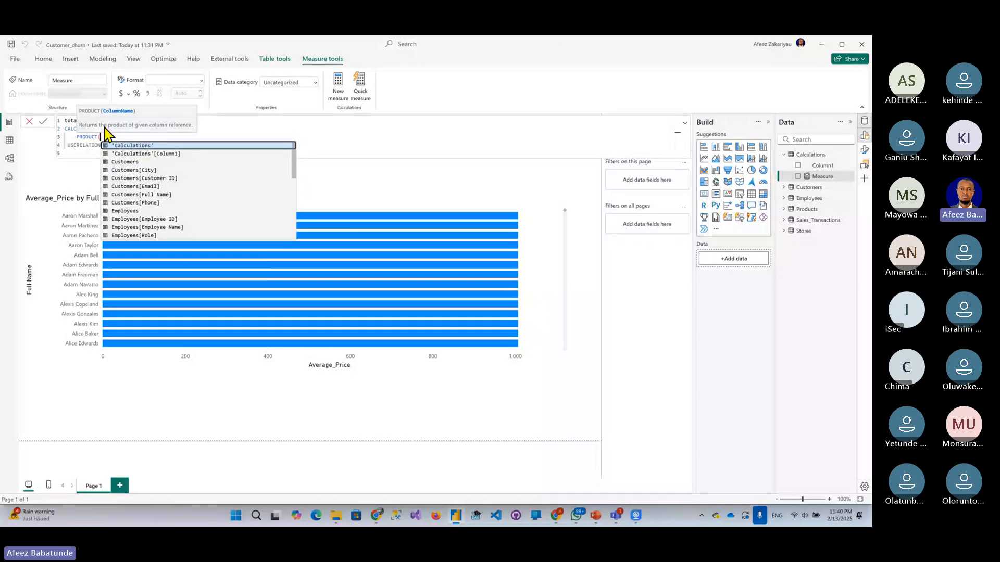
type("Sales_Transactions[Units Sold]")
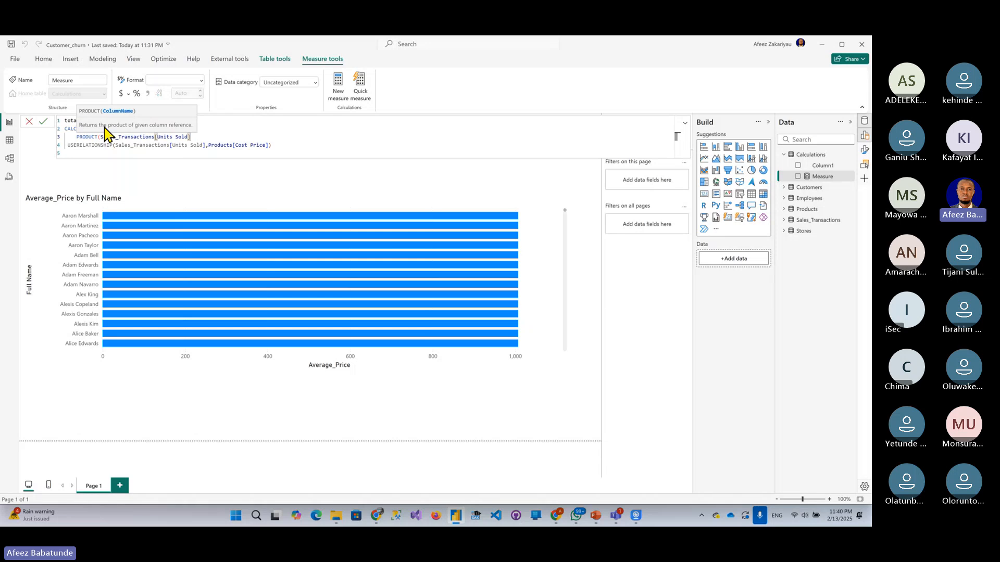
type(")")
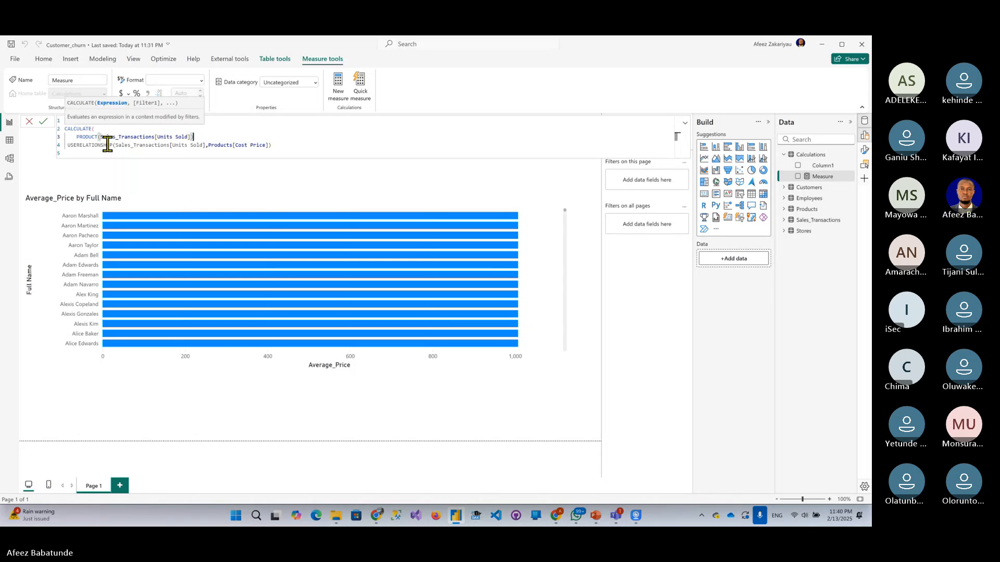
Clear the entire total_cost formula and discard the unfinished measure.
left_click_drag(292, 151, 52, 111)
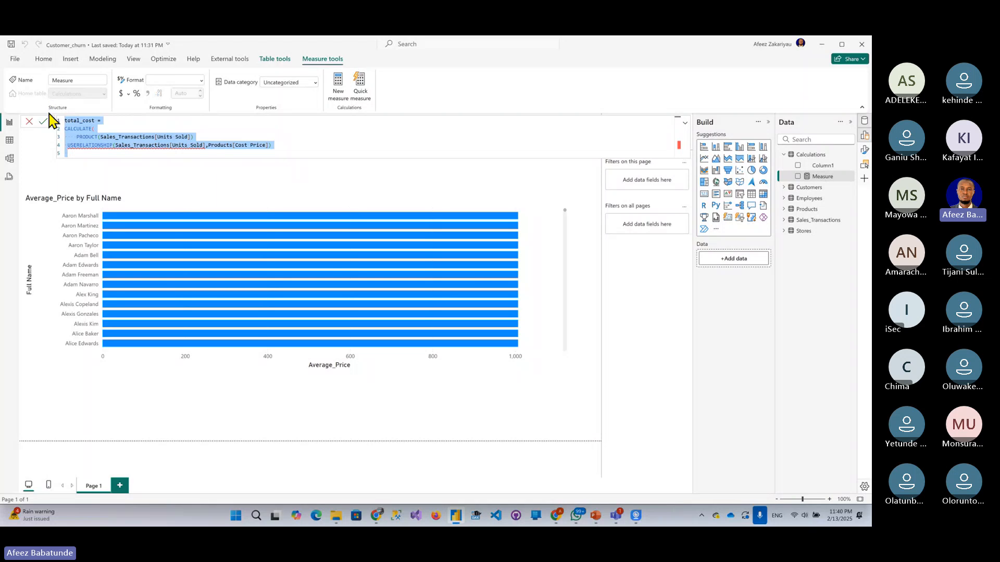
key("BackSpace")
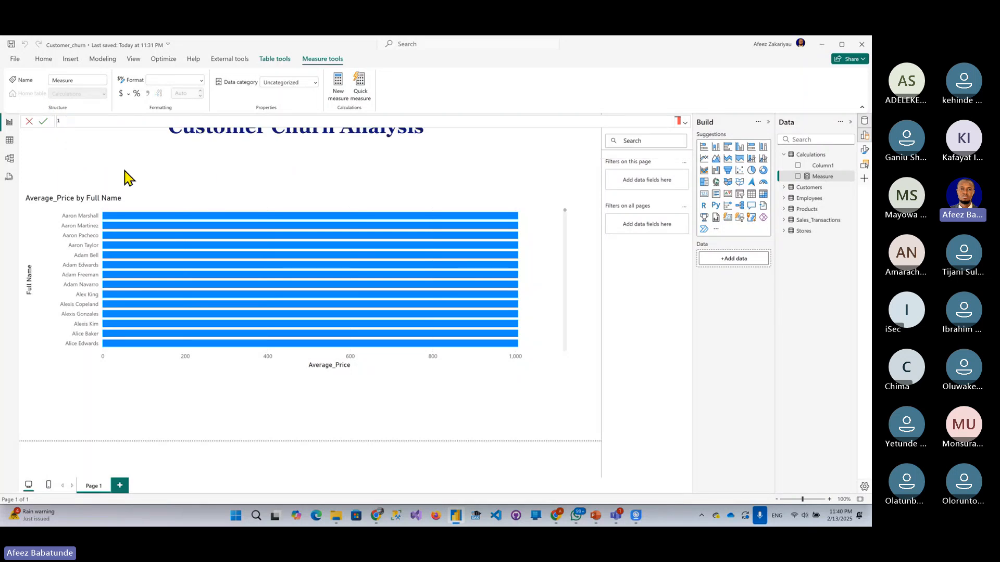
key("Escape")
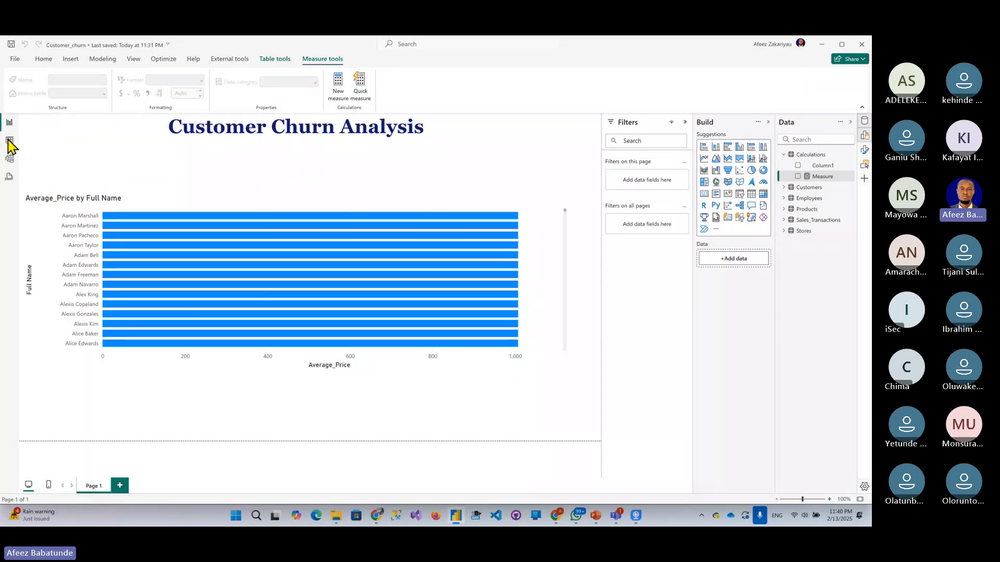
Show the Sales_Transactions table in Table view and add a new calculated column to it.
left_click(10, 142)
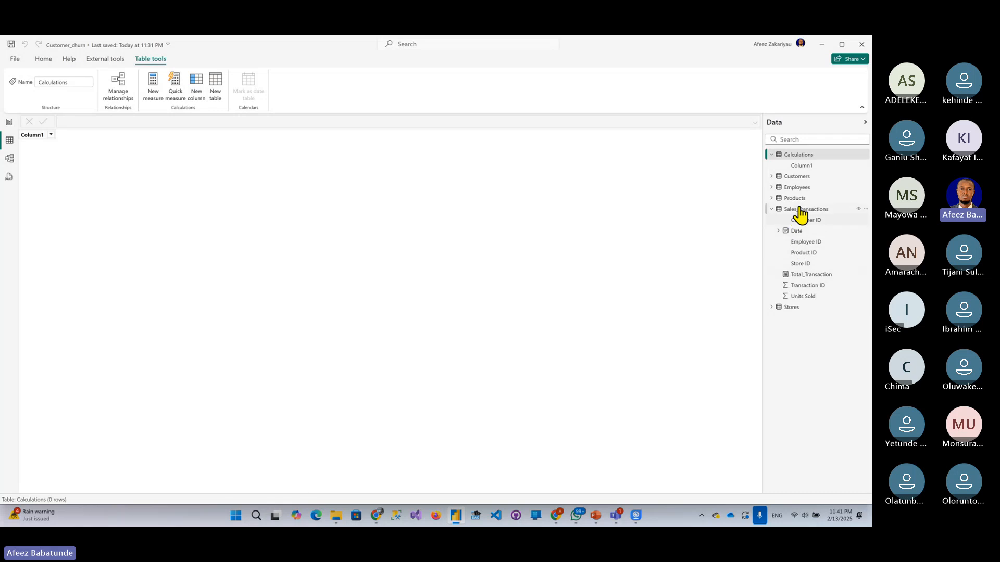
key("super+e")
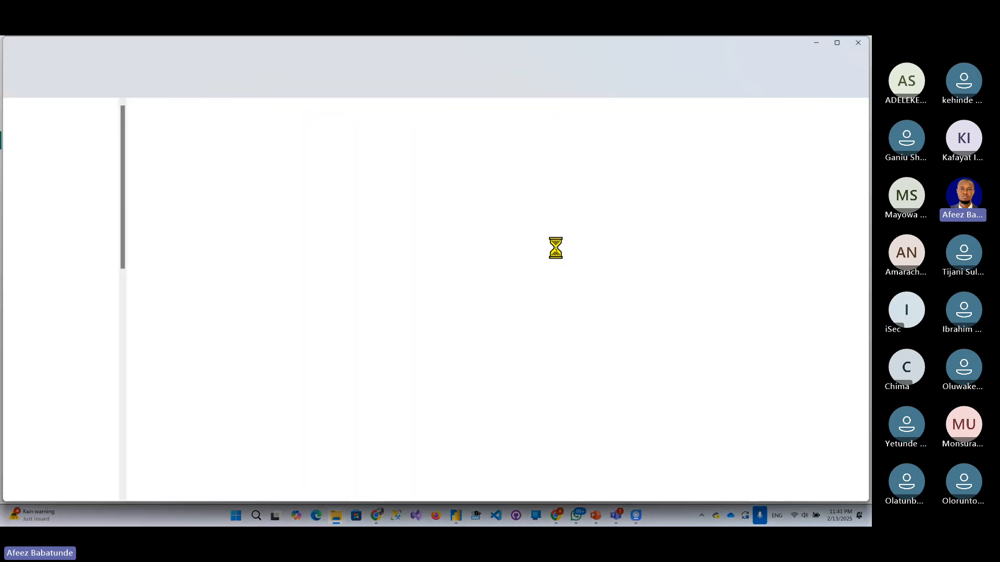
left_click(858, 43)
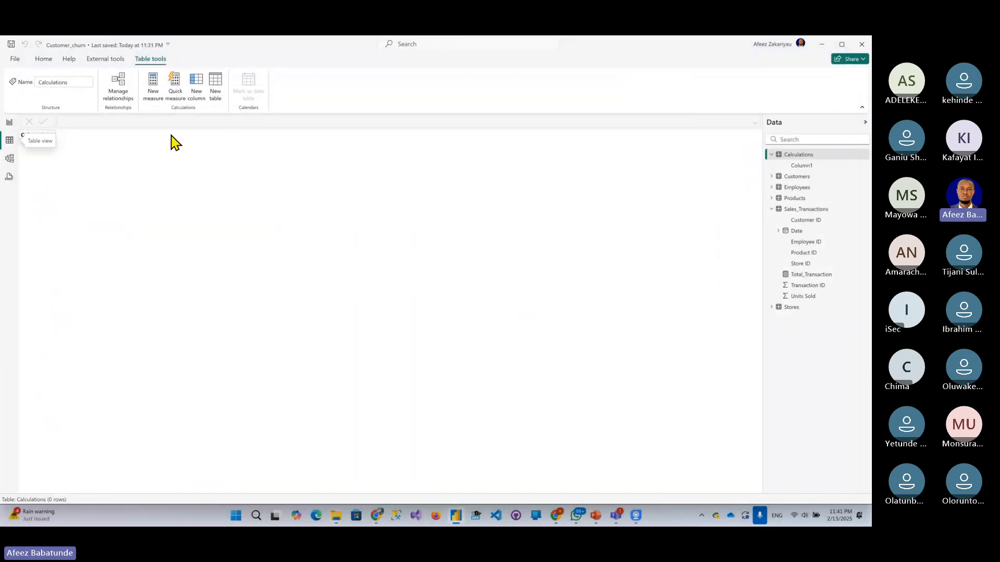
left_click(796, 208)
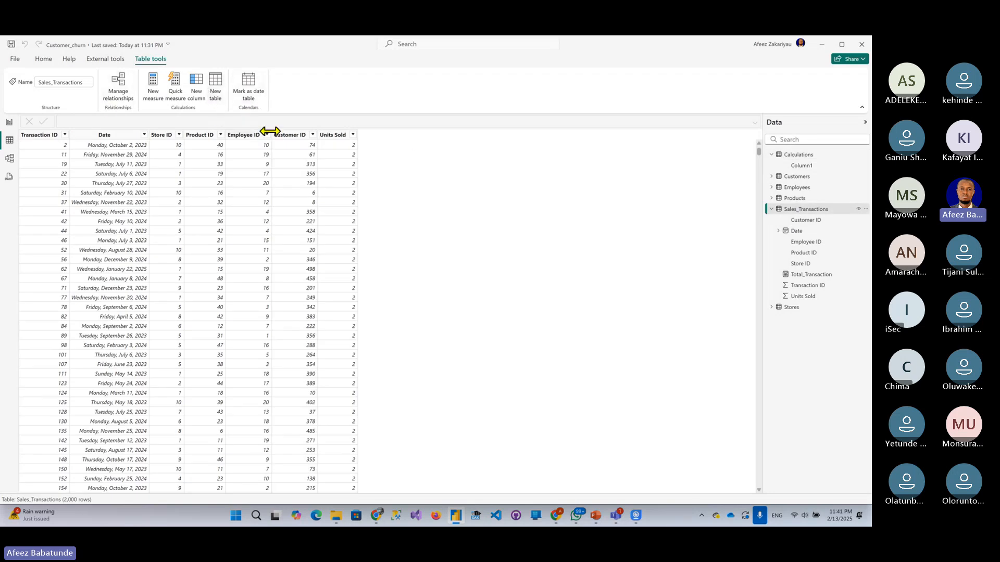
left_click(202, 83)
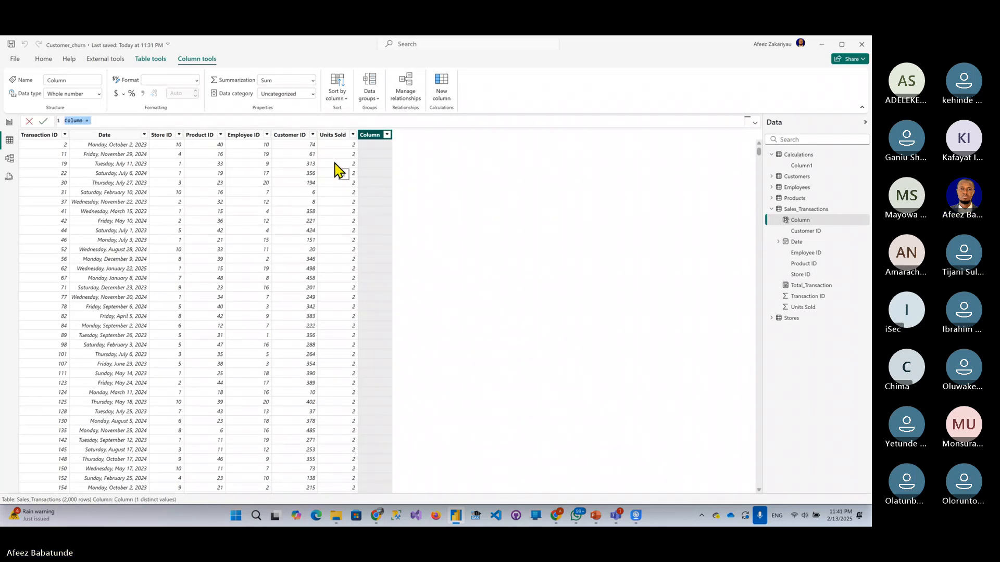
Name the new column Total Cost and start its expression with Sales_Transactions[Units Sold].
type("Toc")
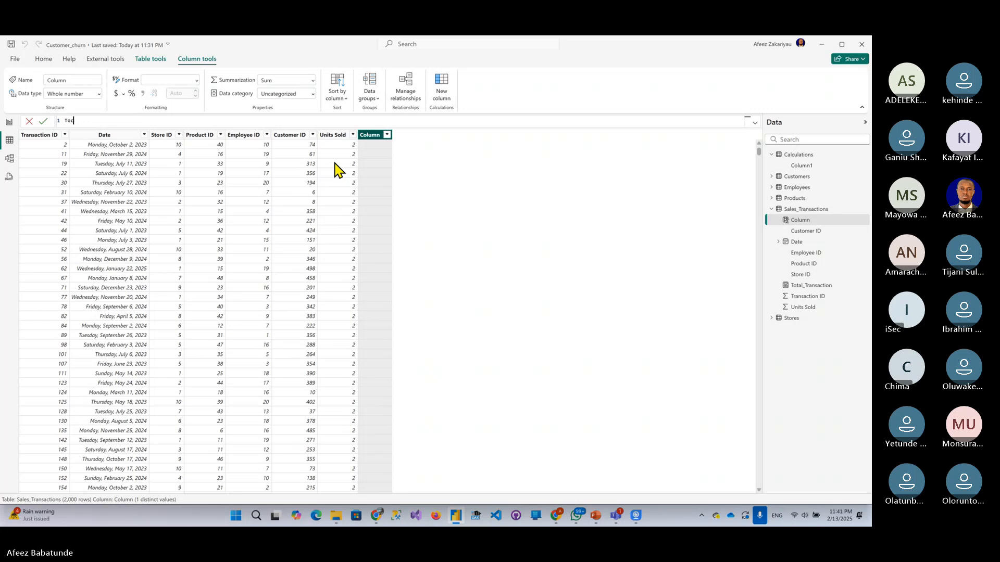
key("BackSpace")
type("tla")
key("BackSpace")
key("BackSpace")
key("BackSpace")
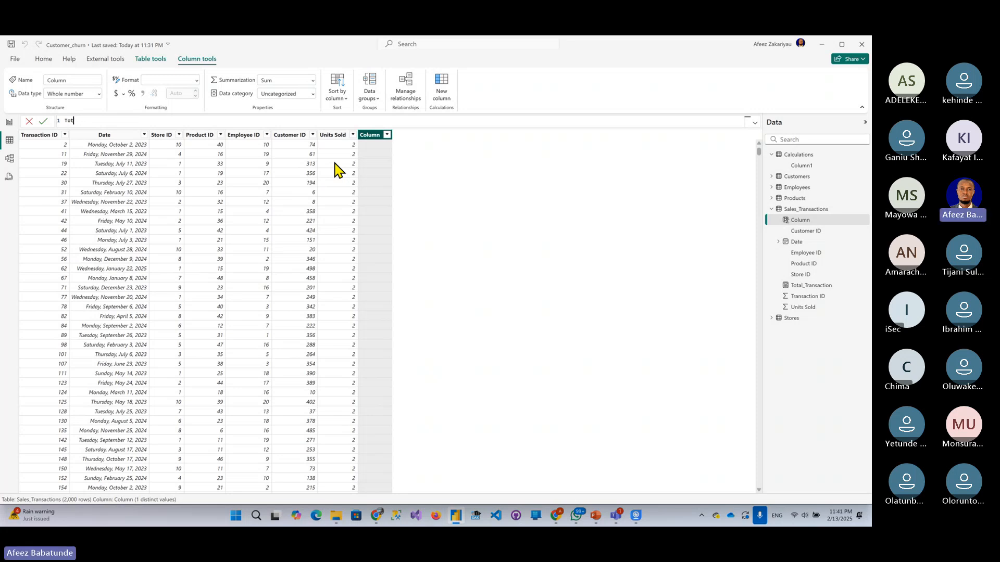
type("al ")
type("Cost = ")
type("Sales_Transactions[Units Sold]")
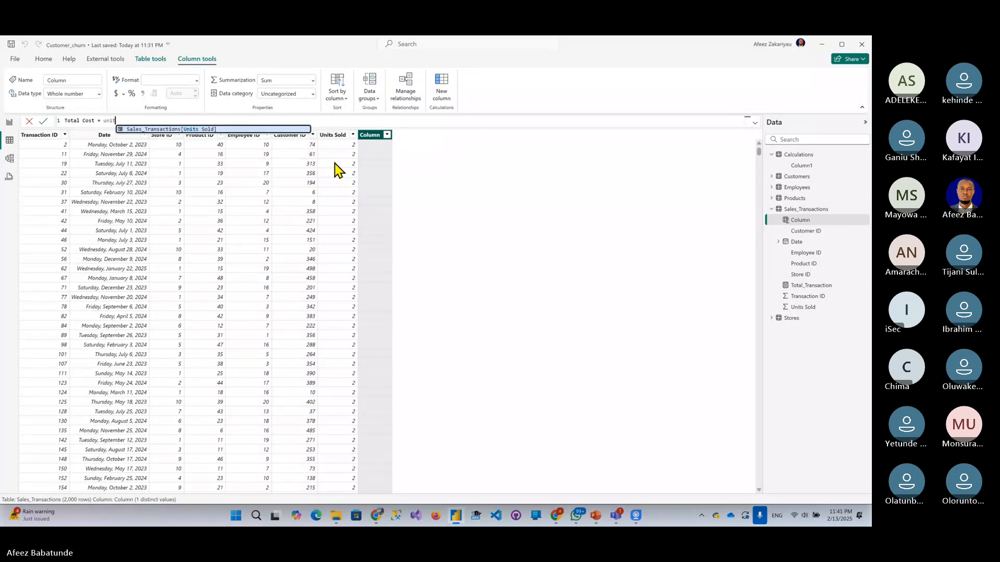
key("Tab")
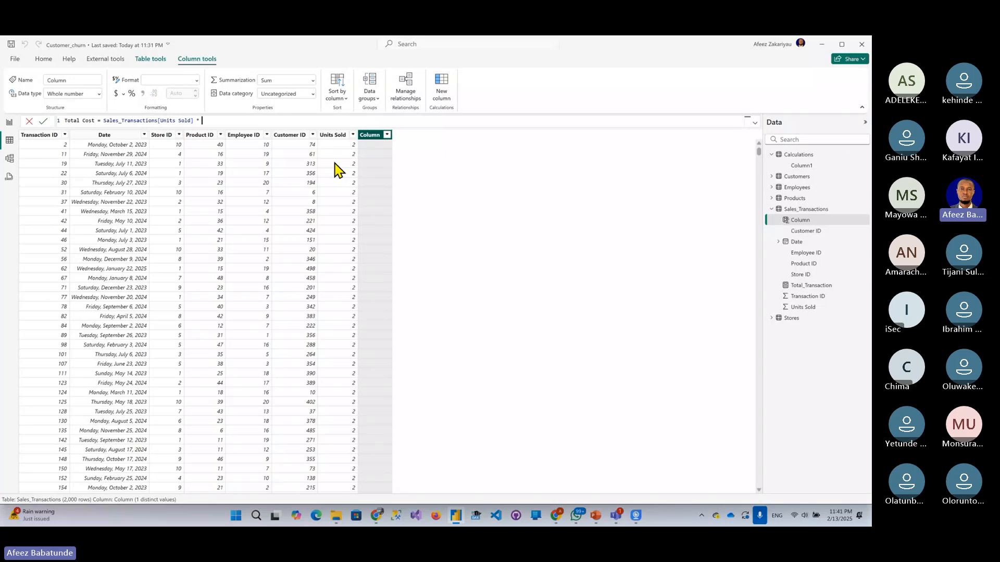
Multiply the units sold by RELATED(Products[Cost Price]) and commit the Total Cost column formula.
type("* RELATED(")
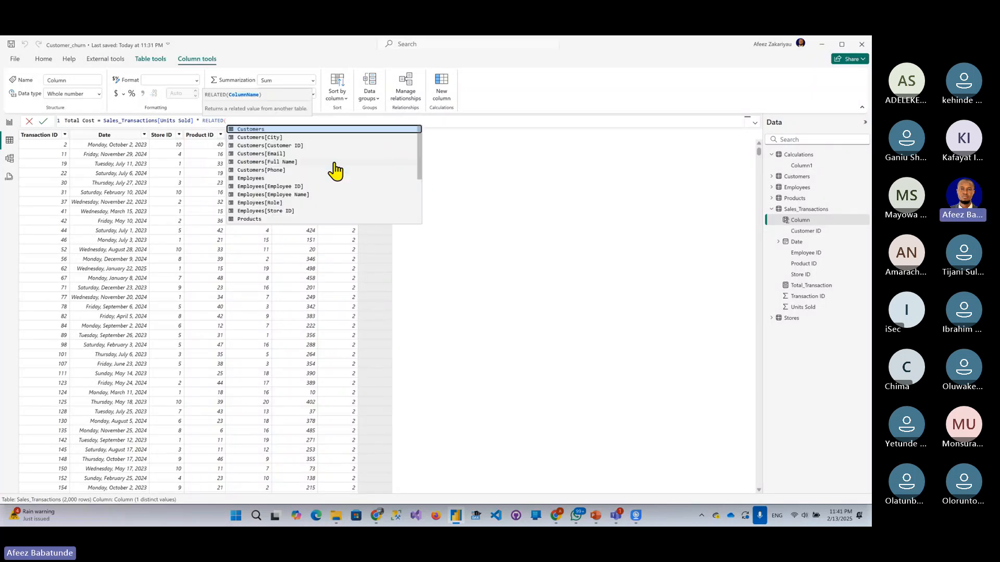
type("pro")
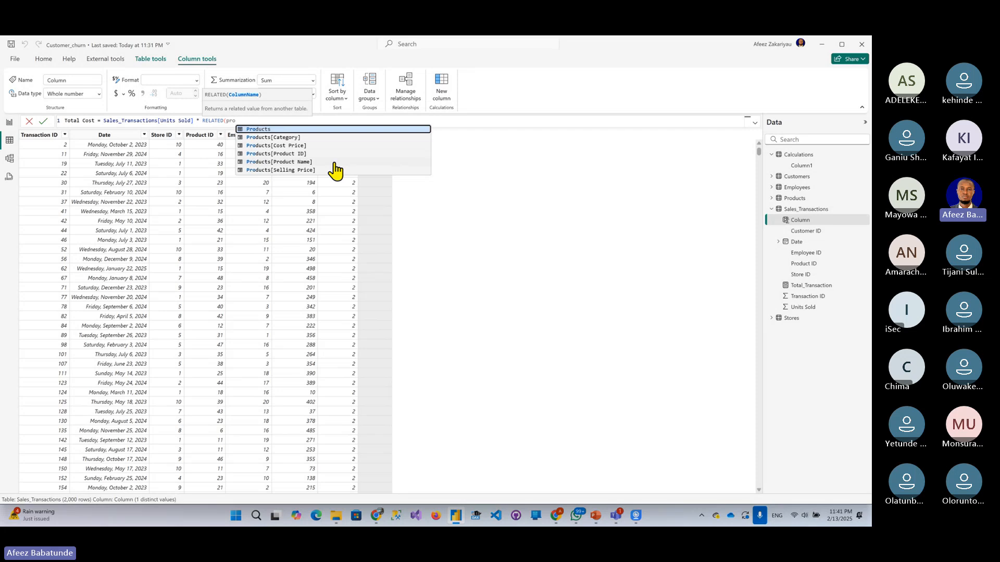
key("Down")
key("Down")
key("Tab")
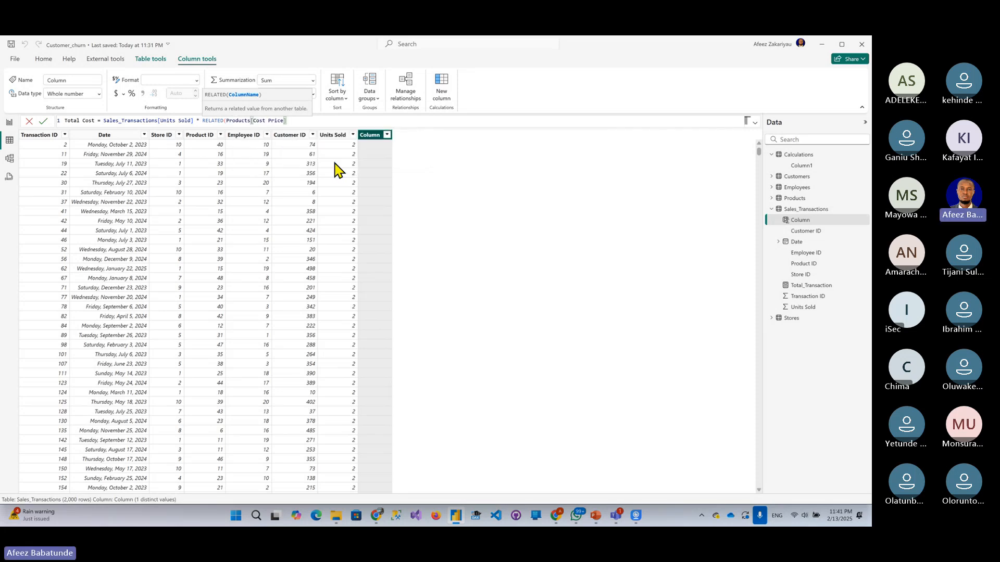
type(")")
key("Return")
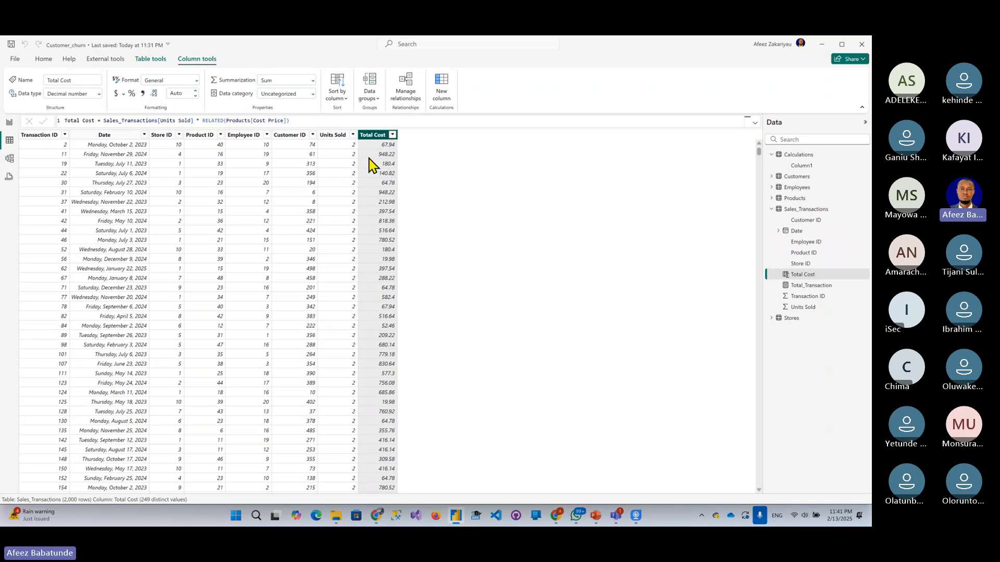
Add a calculated column named Total Sales to Sales_Transactions and start its expression with Sales_Transactions[Units Sold].
left_click(435, 95)
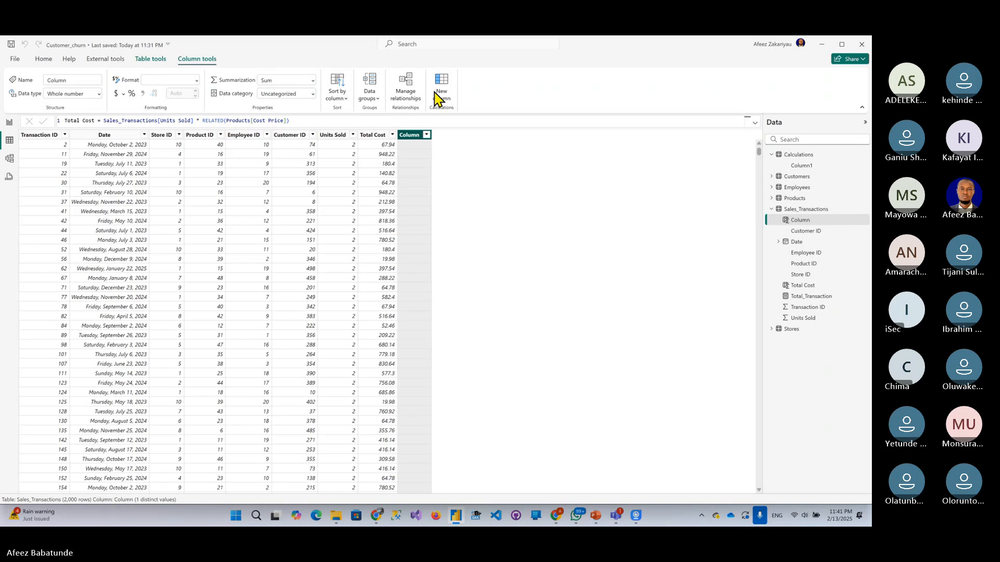
type("T")
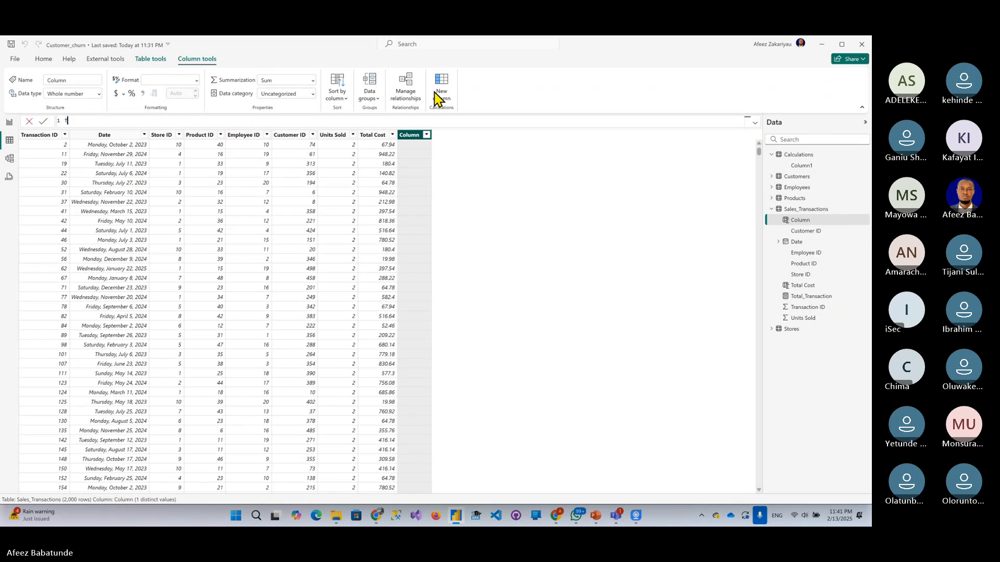
type("otal sa")
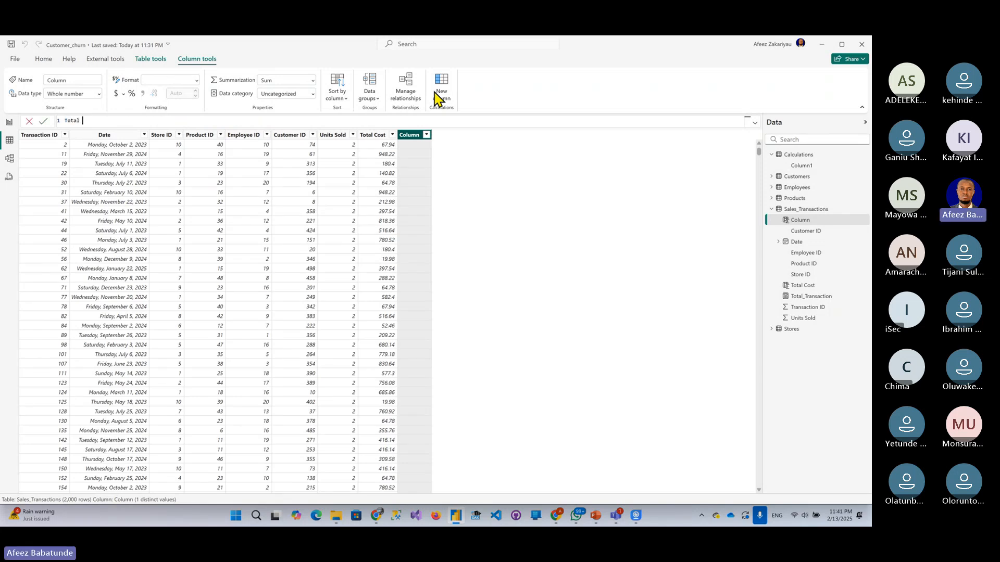
key("BackSpace")
key("BackSpace")
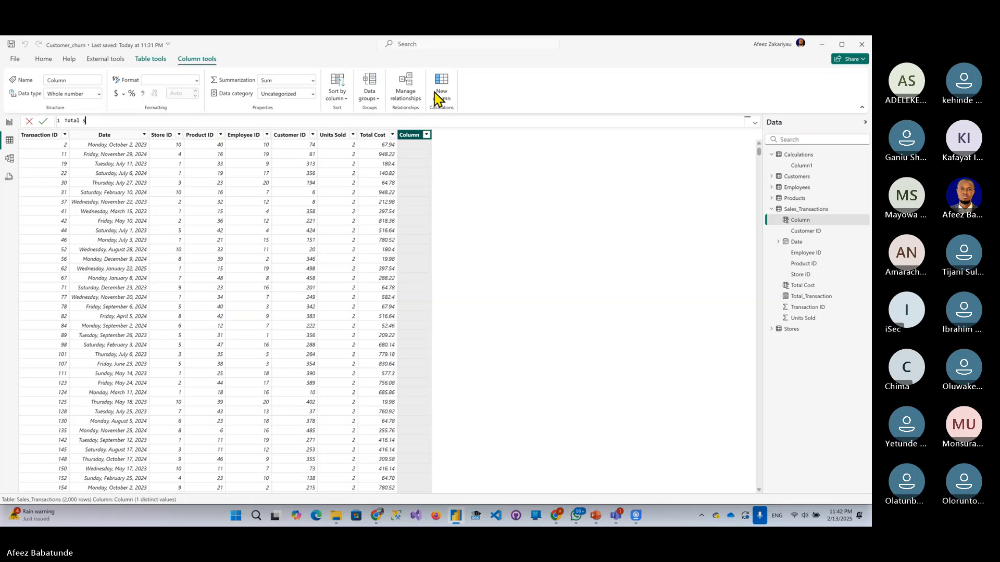
type("Sale ")
type(" = ")
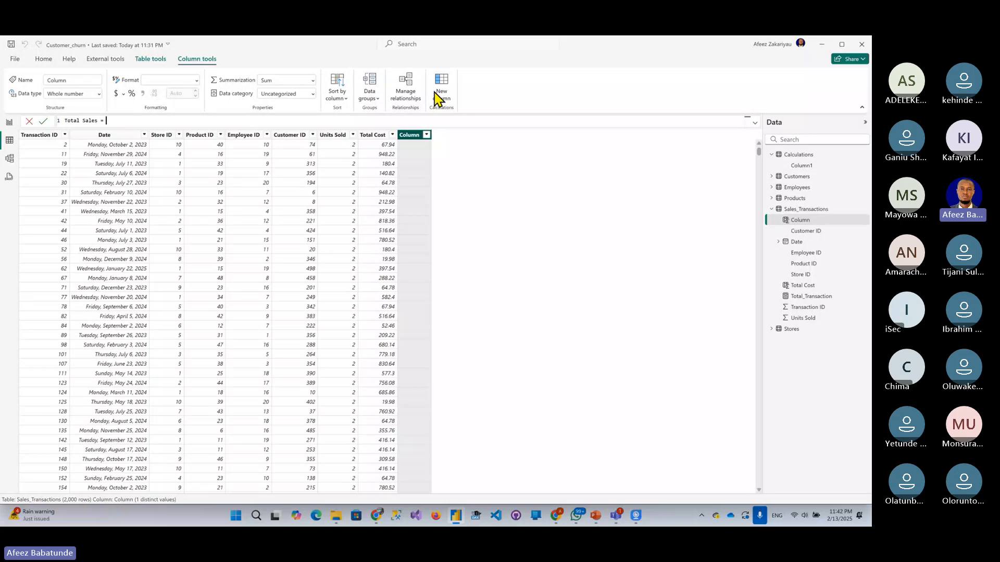
type("uni")
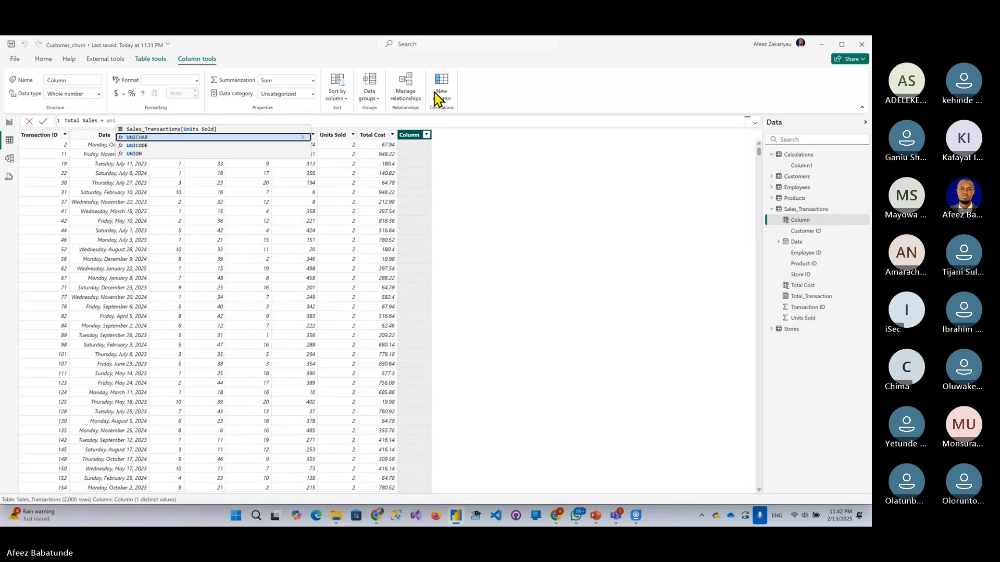
key("Up")
key("Tab")
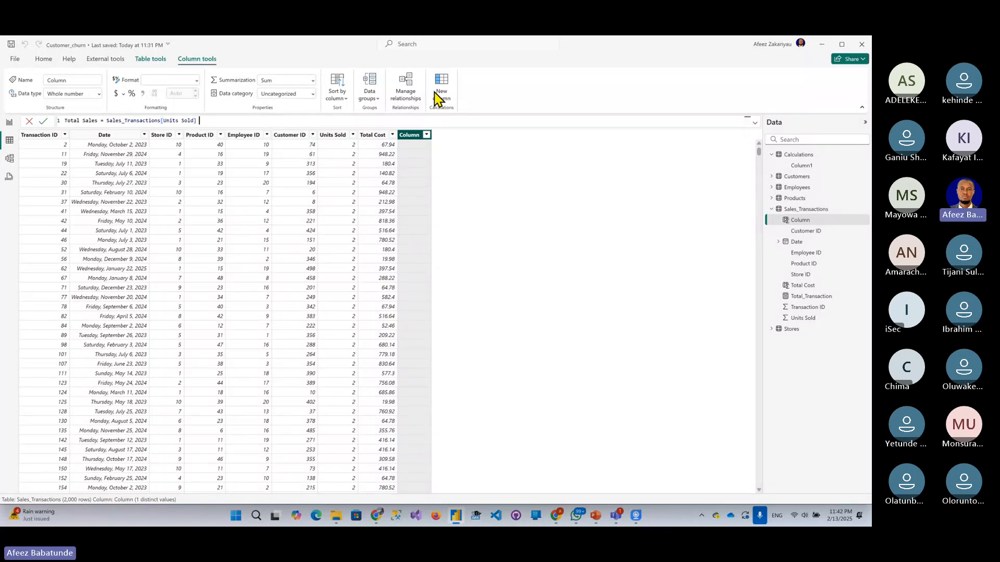
Multiply the units sold by RELATED(Products[Selling Price]) and commit the Total Sales column formula.
type("* ")
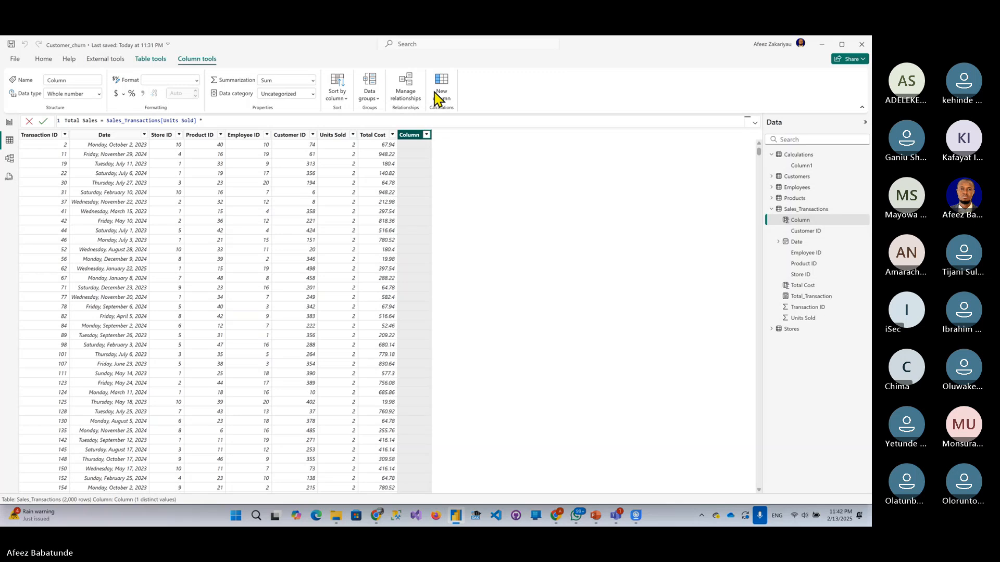
type("c")
key("BackSpace")
type("se")
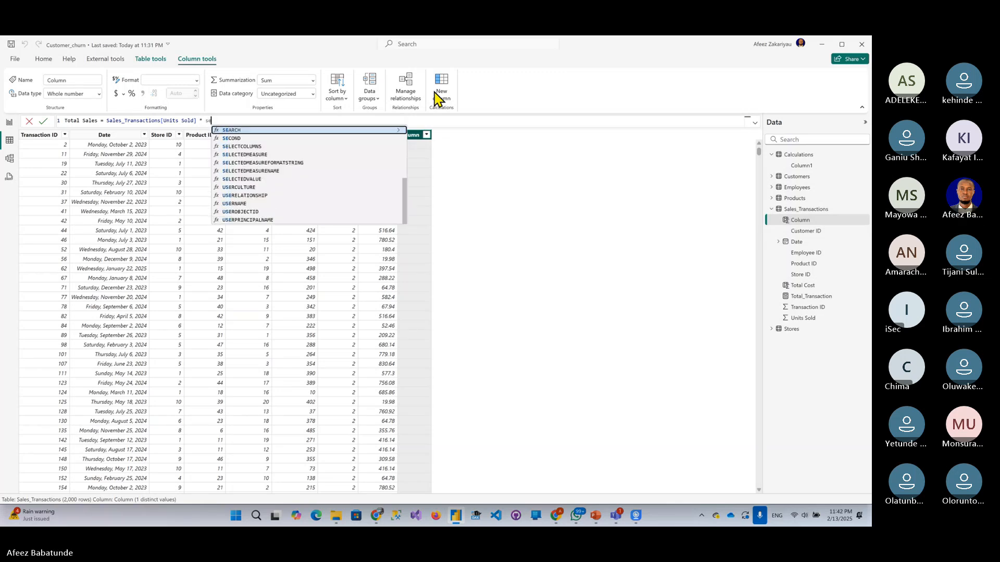
type("ll")
key("BackSpace")
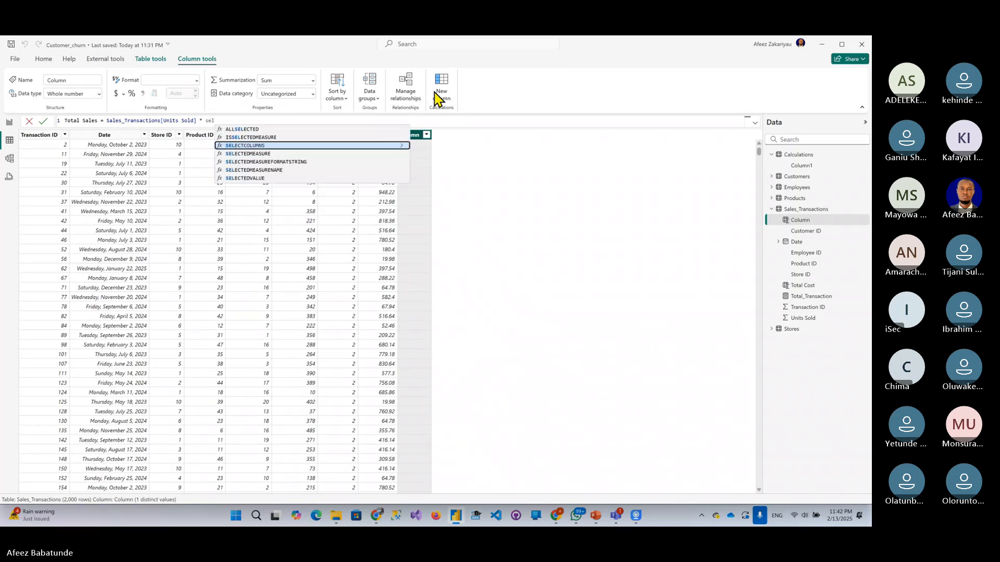
key("BackSpace")
key("BackSpace")
key("BackSpace")
type("rela")
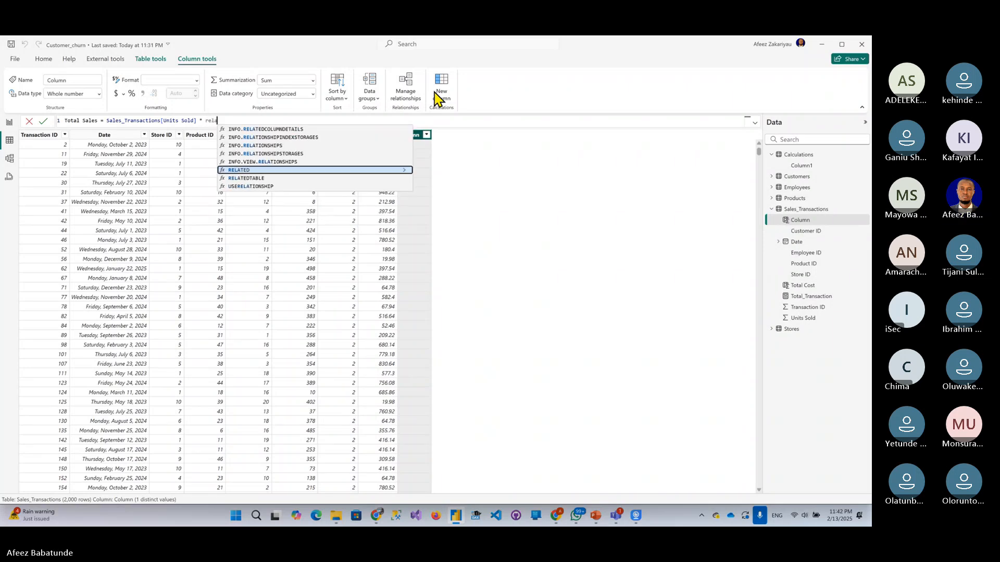
key("Tab")
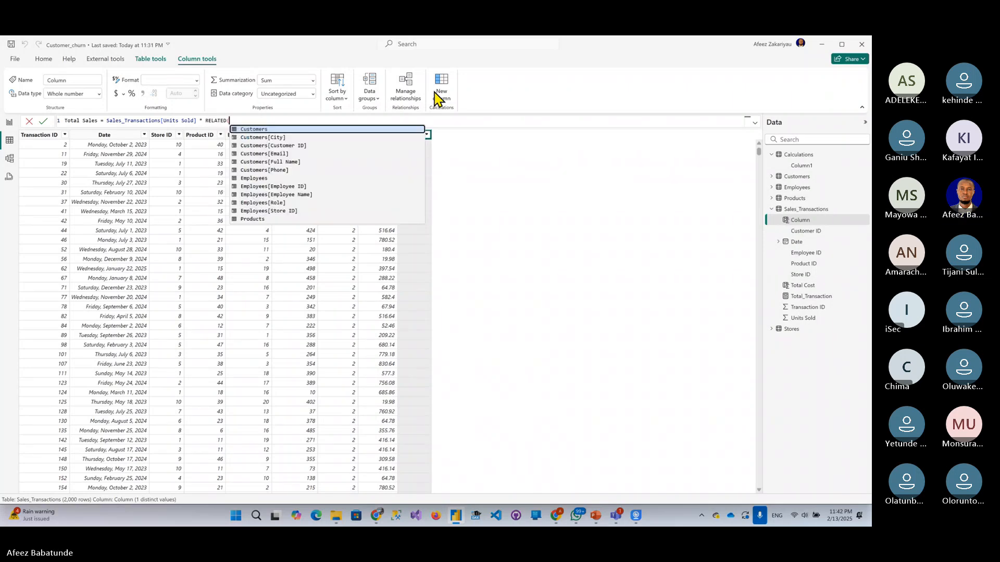
type("sell")
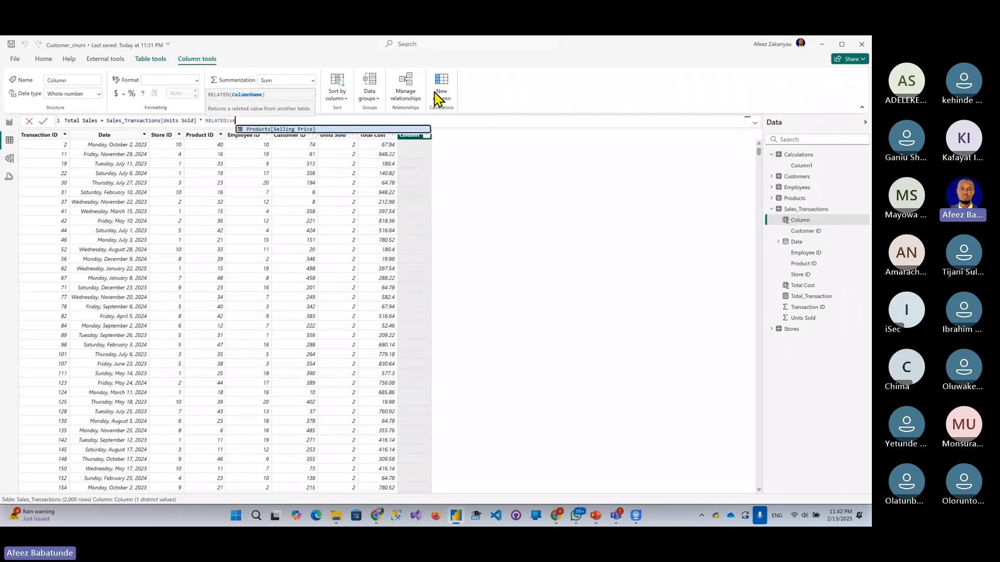
key("Tab")
type(")")
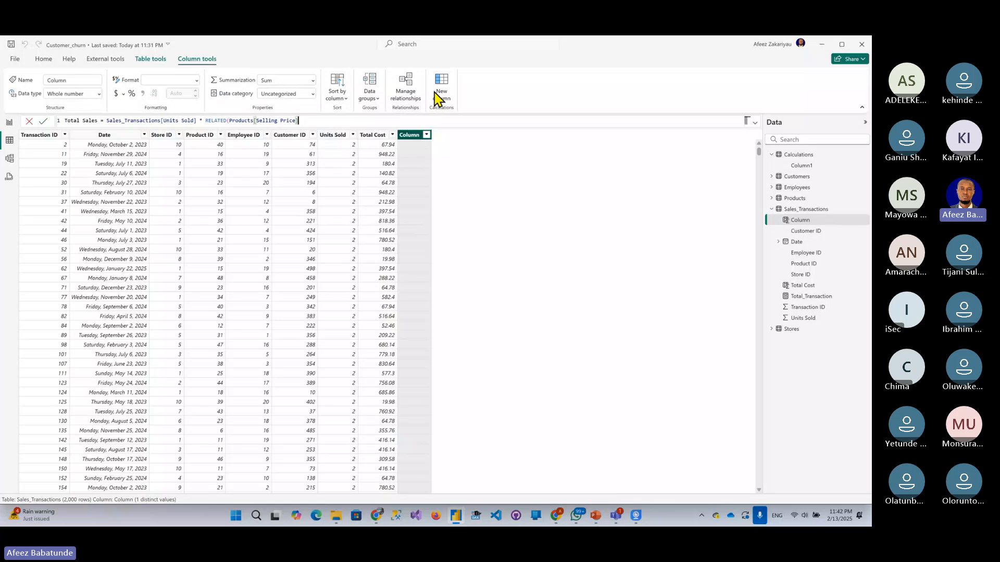
key("Return")
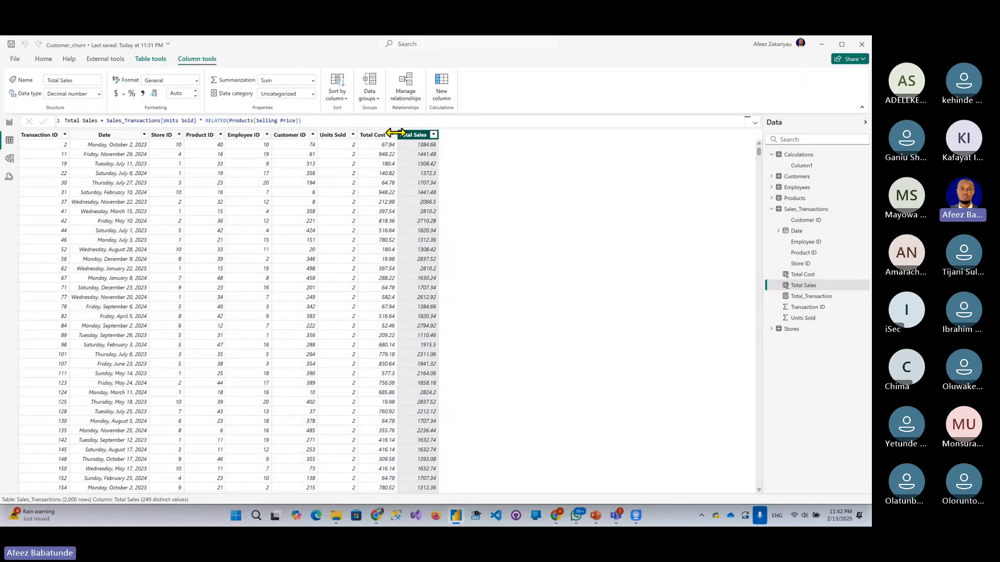
Return to Report view and add a new measure to the Calculations table.
right_click(804, 156)
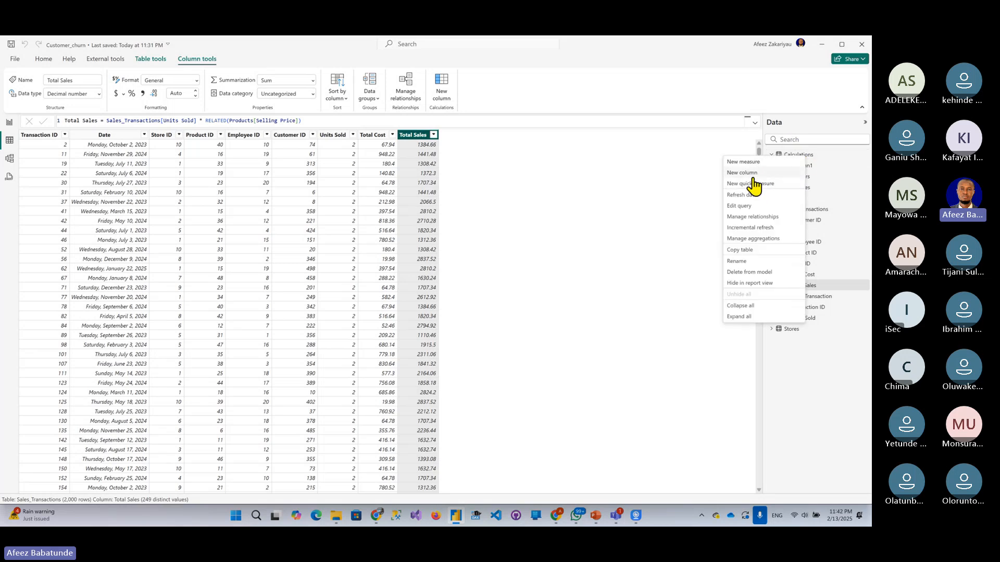
left_click(9, 124)
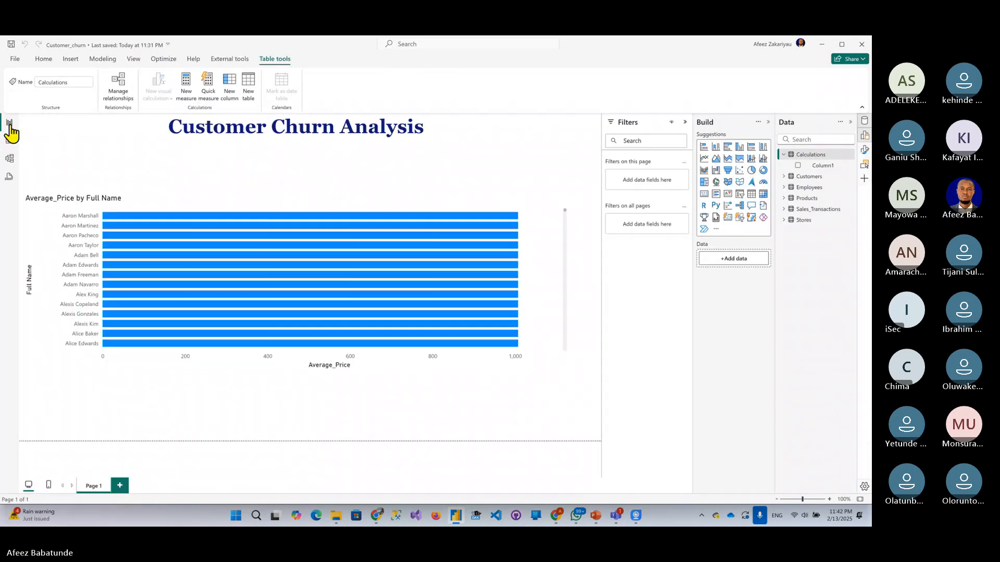
right_click(814, 155)
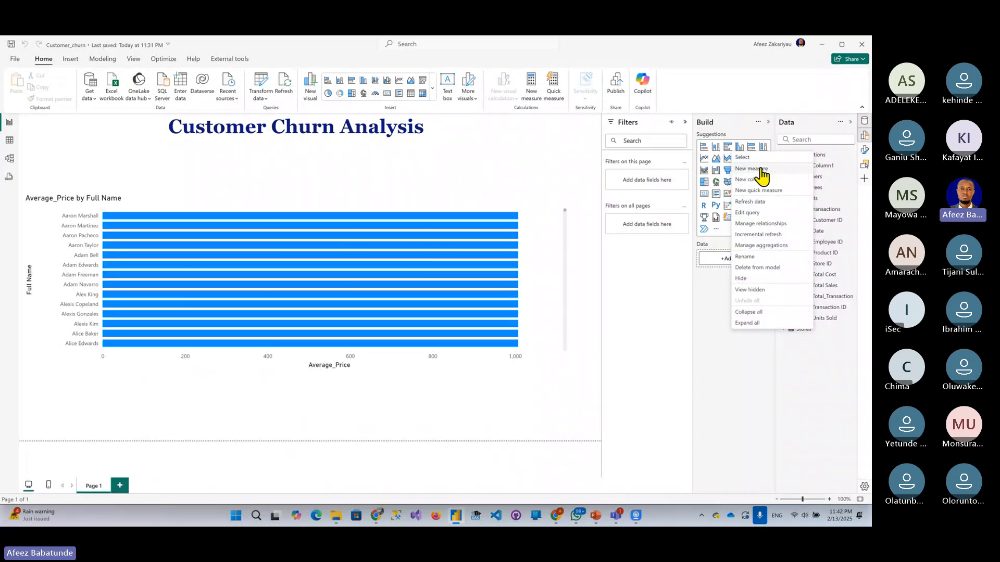
left_click(751, 169)
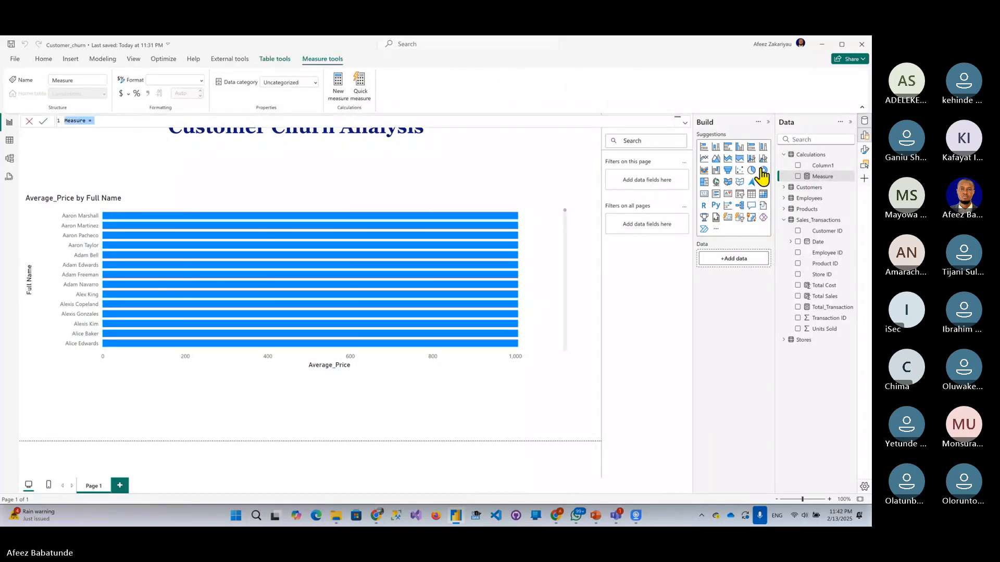
Define the new measure as total_sales = SUM(Sales_Transactions[Total Sales]) and commit it.
type("Sale")
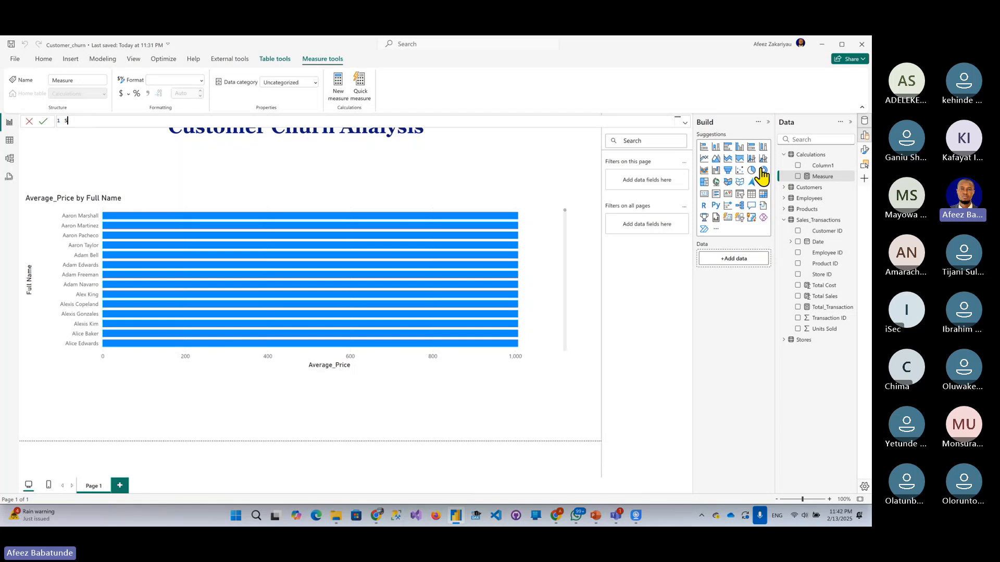
key("BackSpace")
key("BackSpace")
key("BackSpace")
key("BackSpace")
key("BackSpace")
type("t")
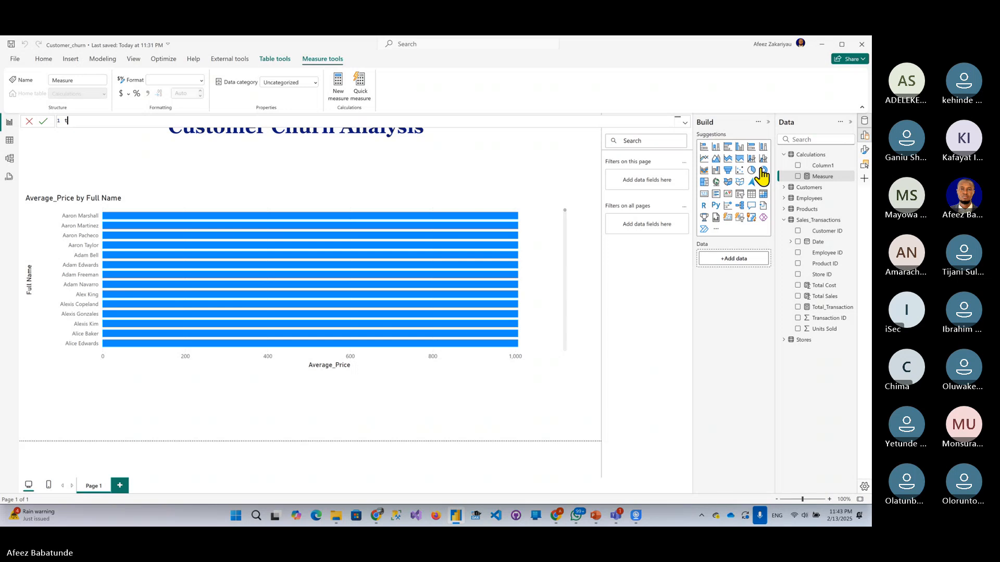
type("otal_sales = sum")
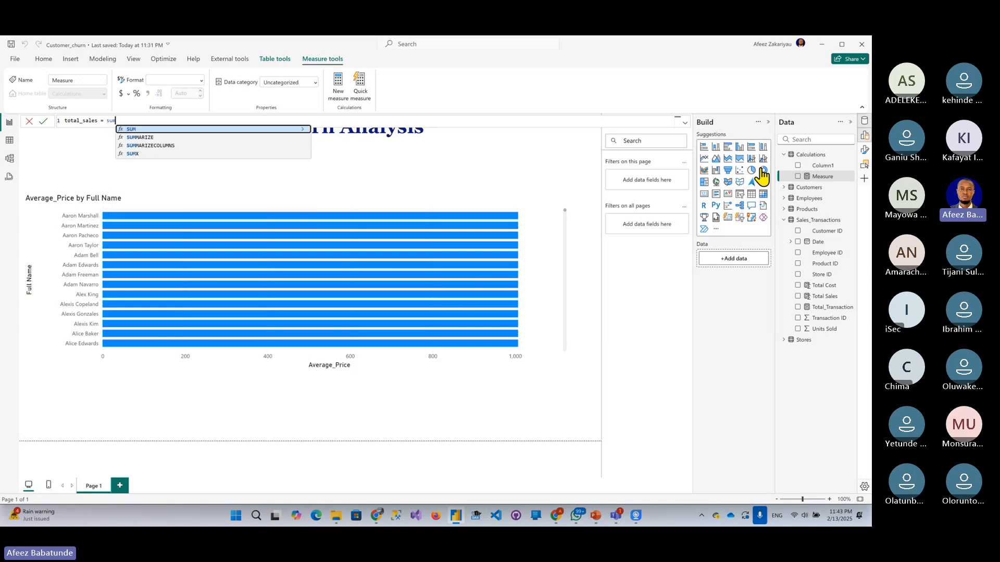
key("Tab")
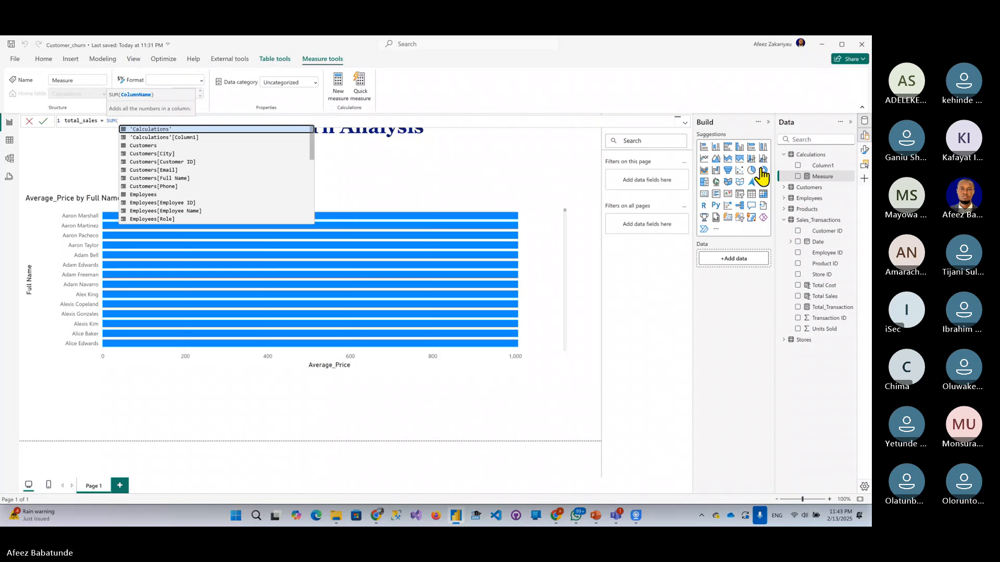
type("to")
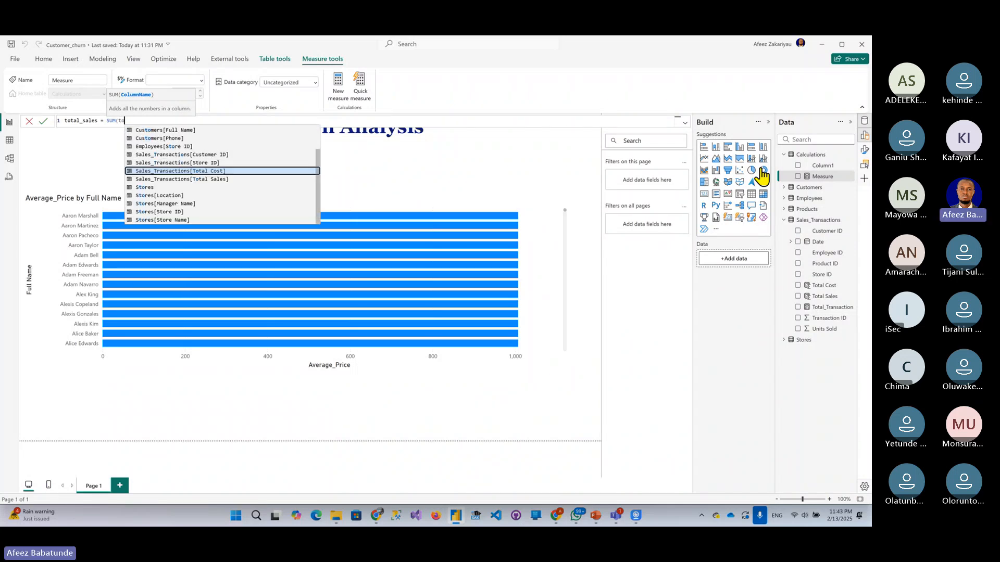
key("Down")
key("Tab")
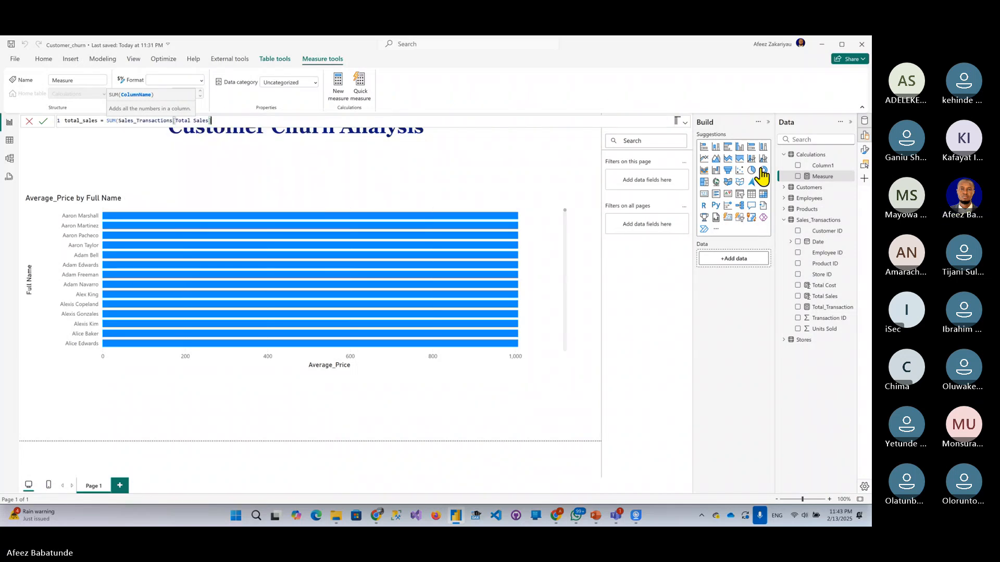
type(")")
key("Return")
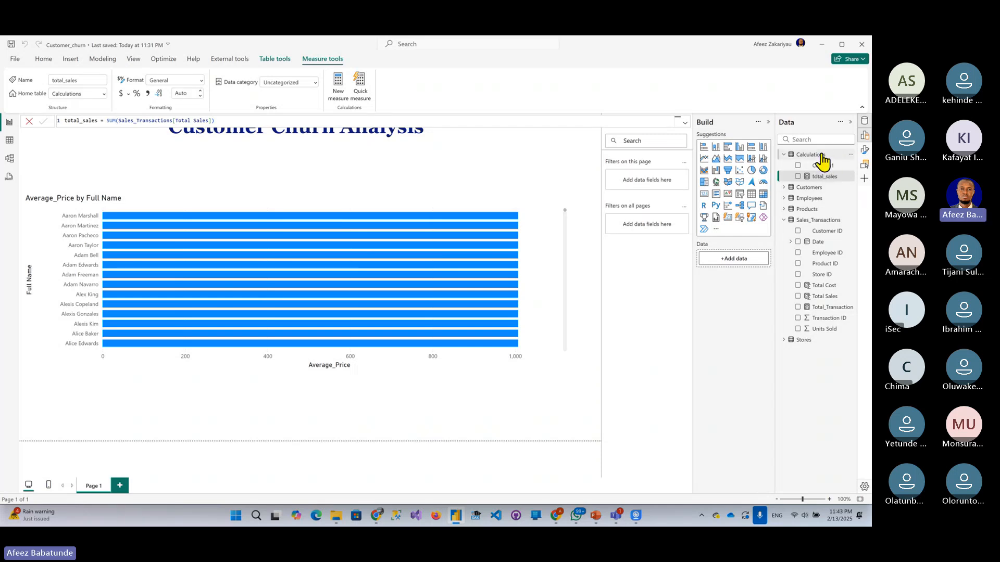
Add another measure named total_cost to the Calculations table and start its formula with the SUM function.
right_click(821, 157)
left_click(768, 173)
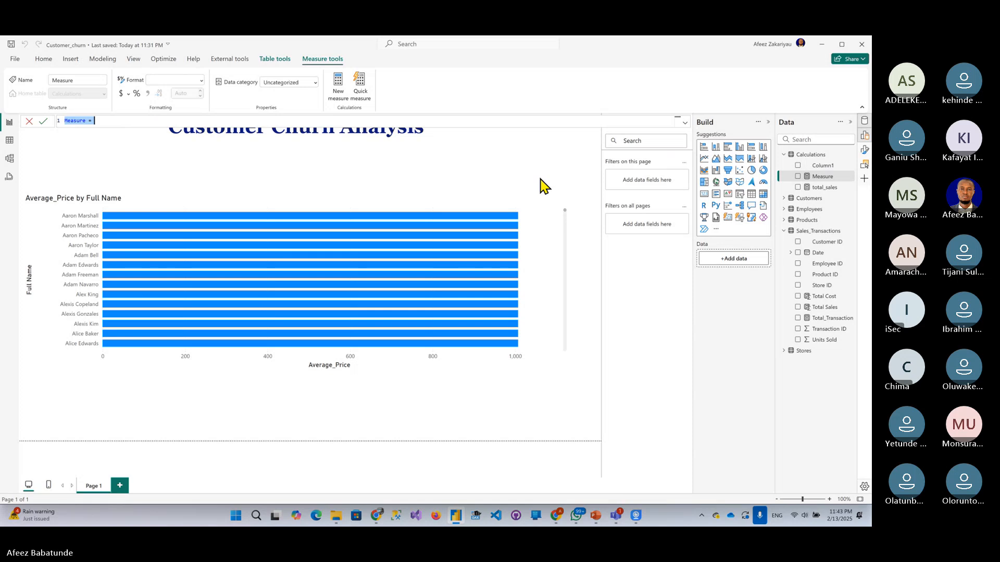
type("total_cost =")
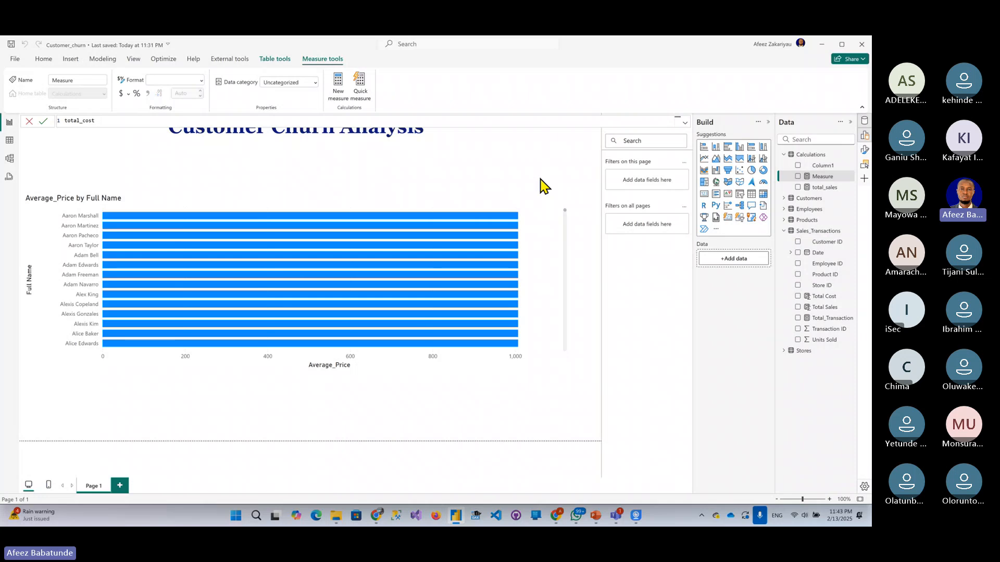
key("BackSpace")
type("= SUMMARIZE")
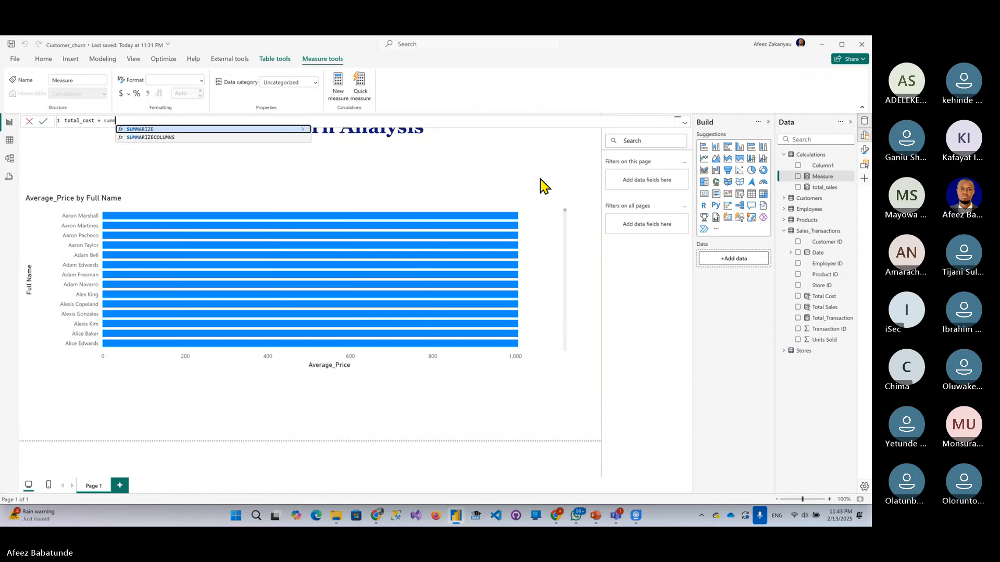
key("BackSpace")
key("BackSpace")
key("BackSpace")
key("BackSpace")
key("BackSpace")
key("BackSpace")
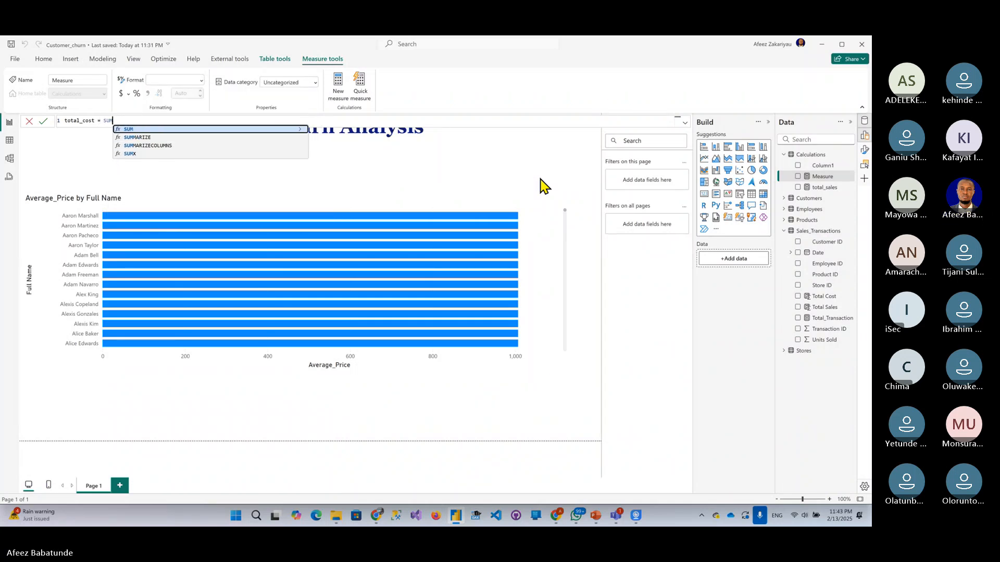
type("(")
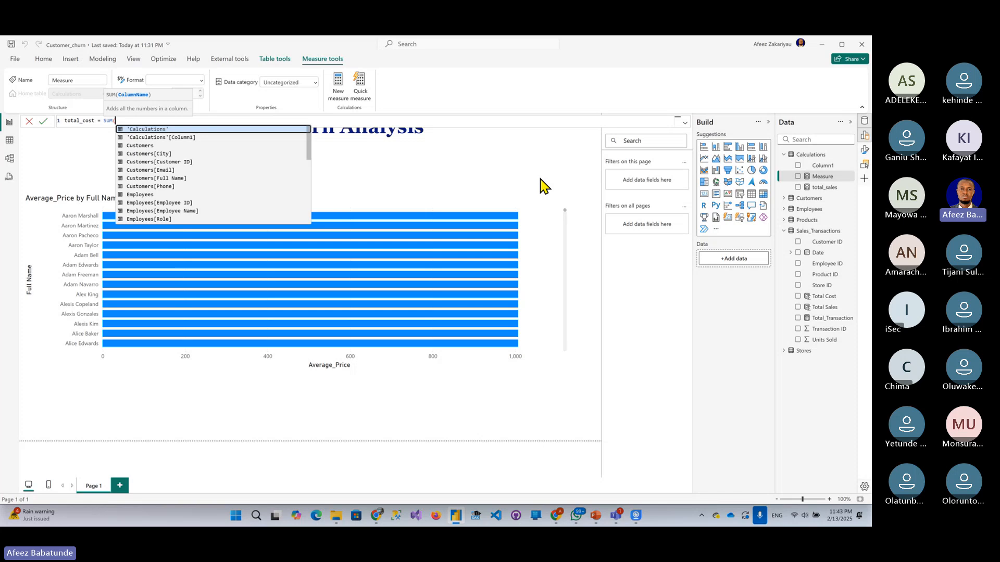
Use Sales_Transactions[Total Cost] as the column summed by total_cost and commit the measure.
type("sale")
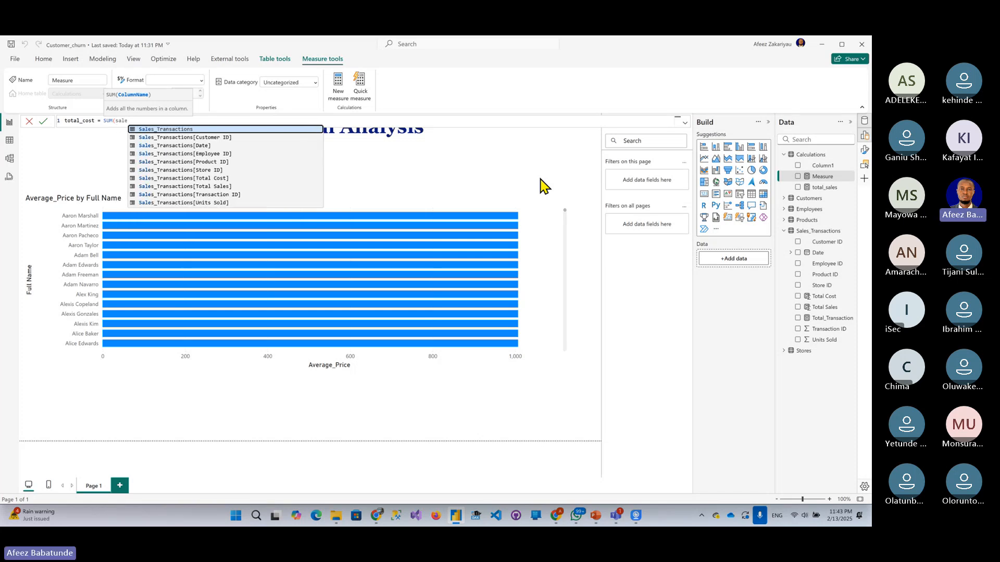
key("Down")
key("Down")
key("Down")
key("Down")
key("Down")
key("Down")
key("Down")
key("Up")
key("Up")
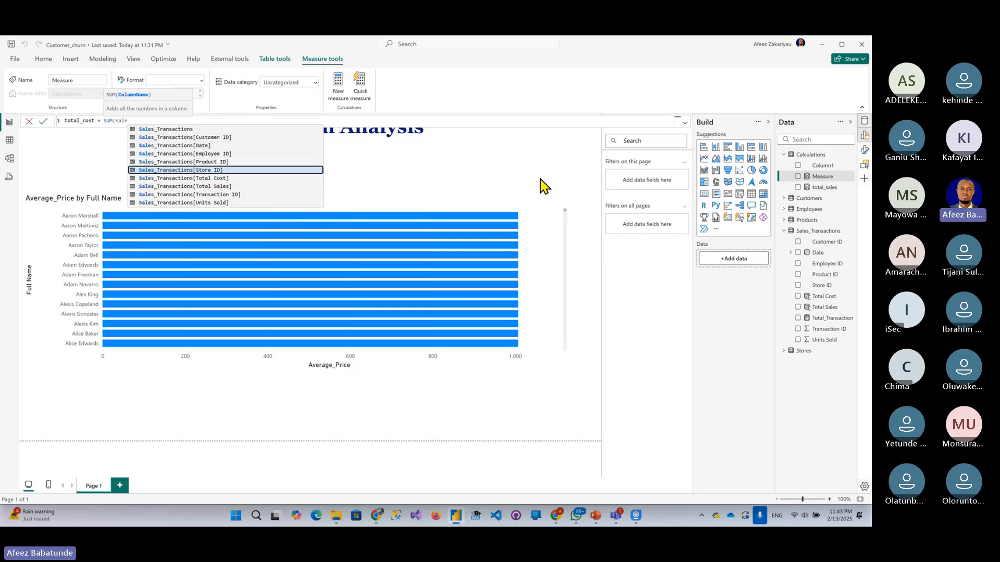
key("Down")
key("Tab")
type(")")
key("Return")
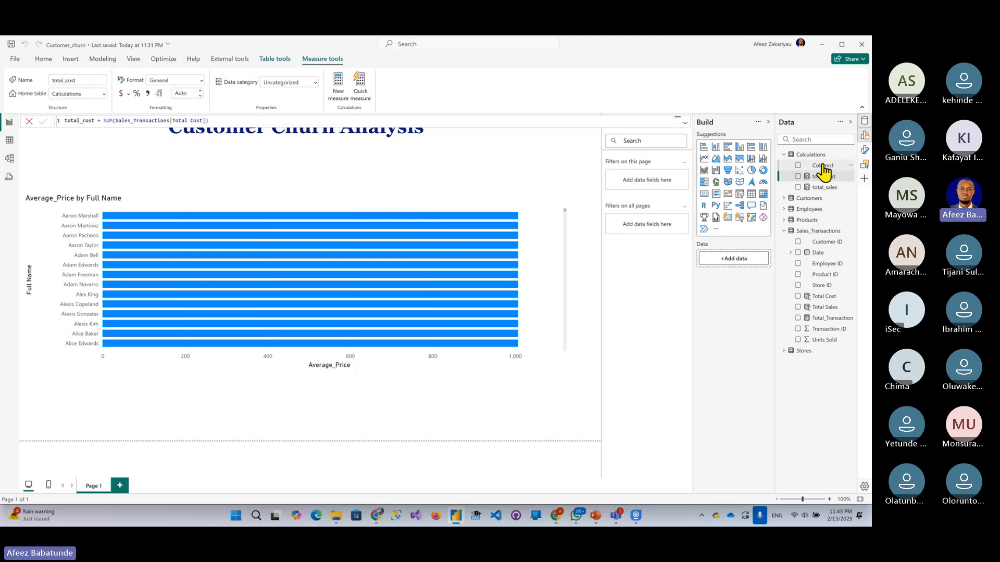
Add one more measure to the Calculations table and replace its default formula text, starting the name with "to".
right_click(820, 156)
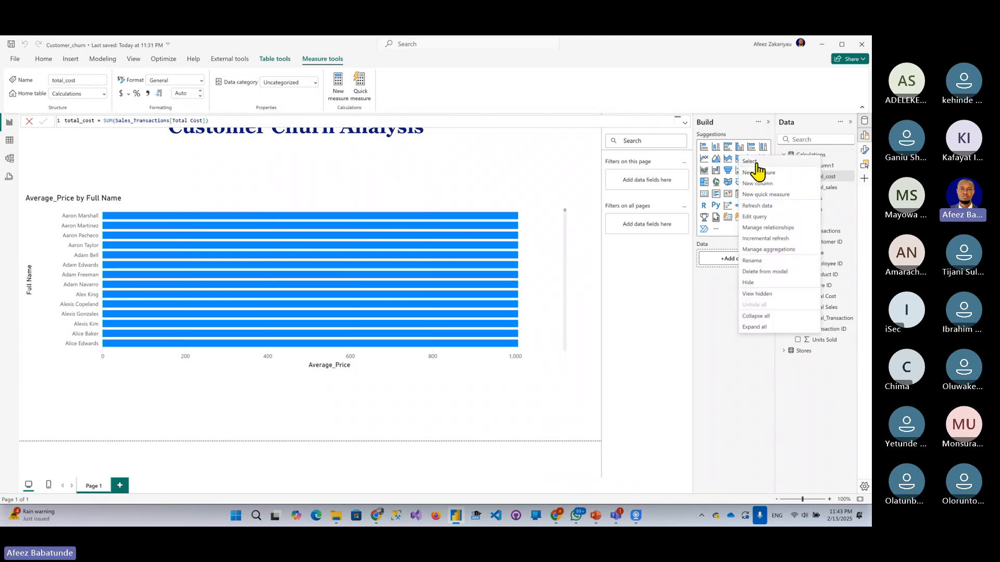
left_click(756, 180)
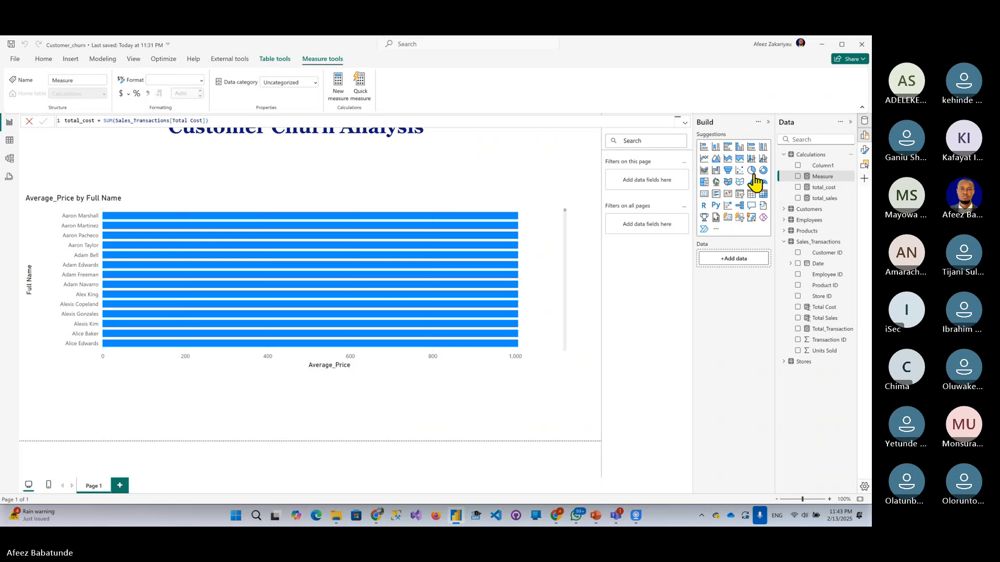
key("ctrl+a")
type("to")
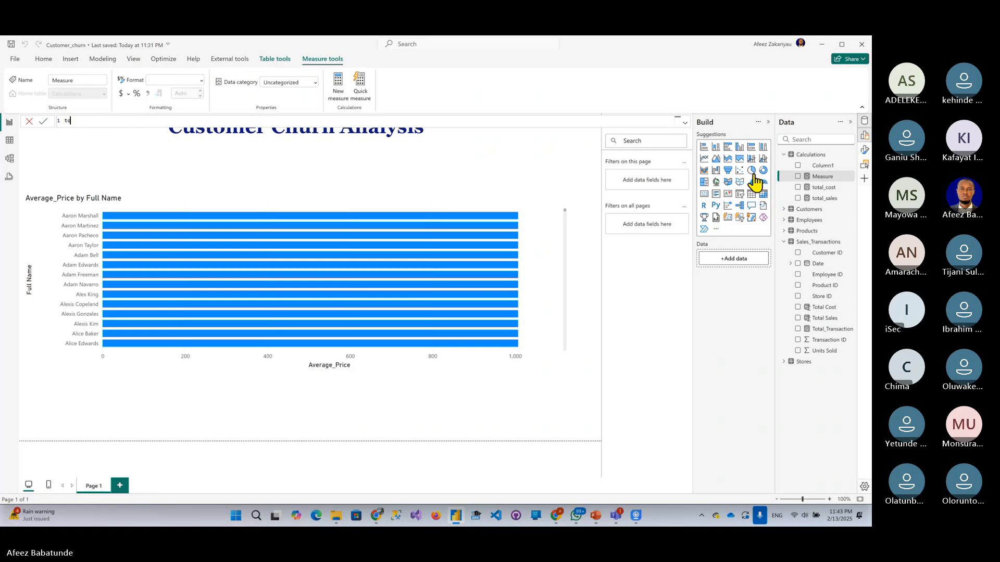
Name the new measure total_profit and start its formula with the [total_sales] measure.
type("tla")
type("_")
type("pro")
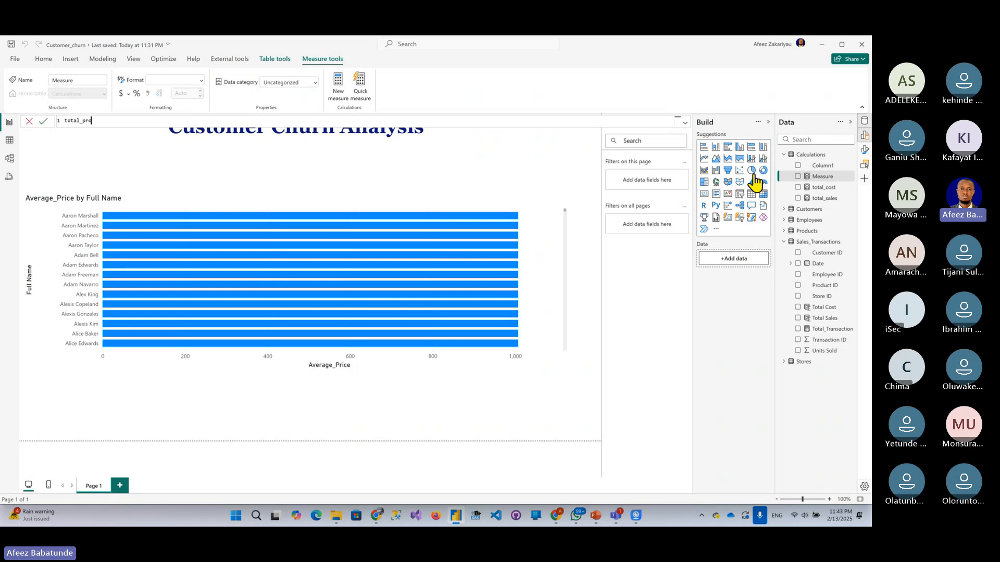
type("fit =")
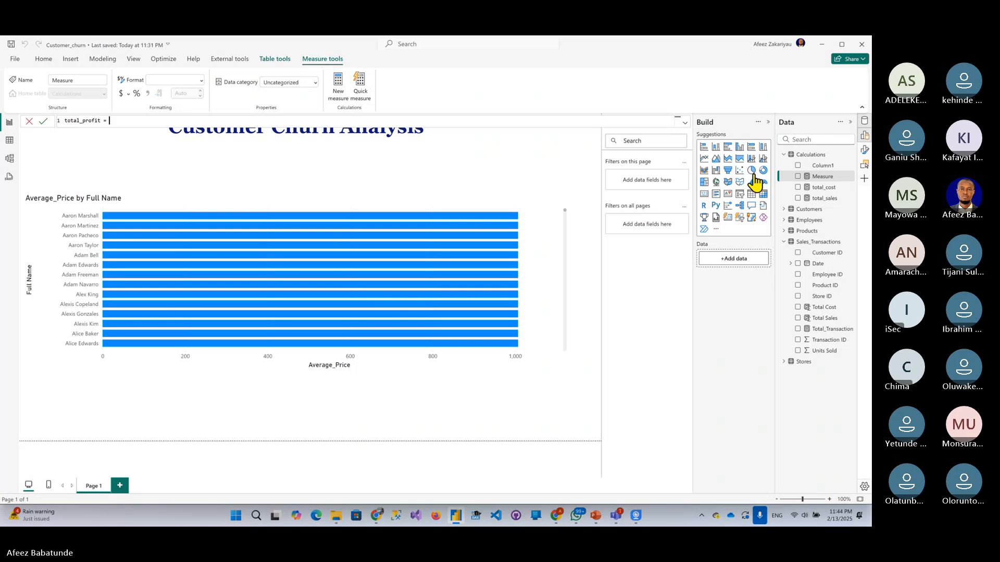
type("s")
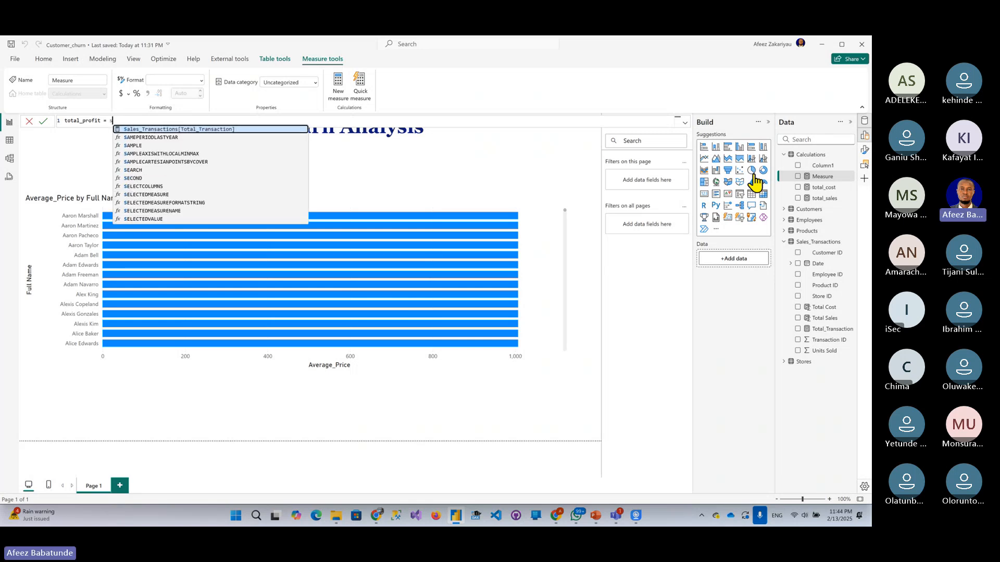
key("BackSpace")
type("tat")
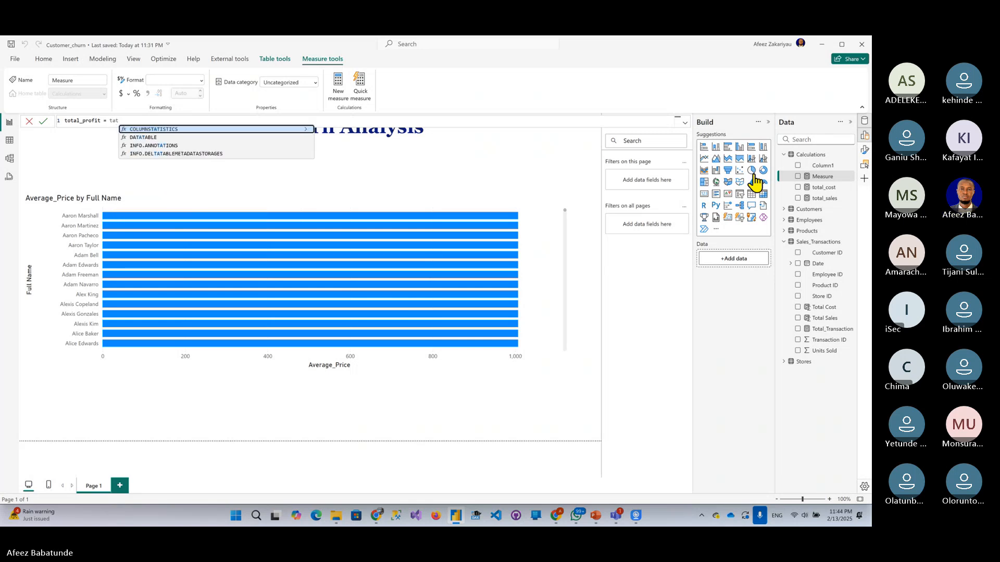
key("BackSpace")
key("BackSpace")
type("otal")
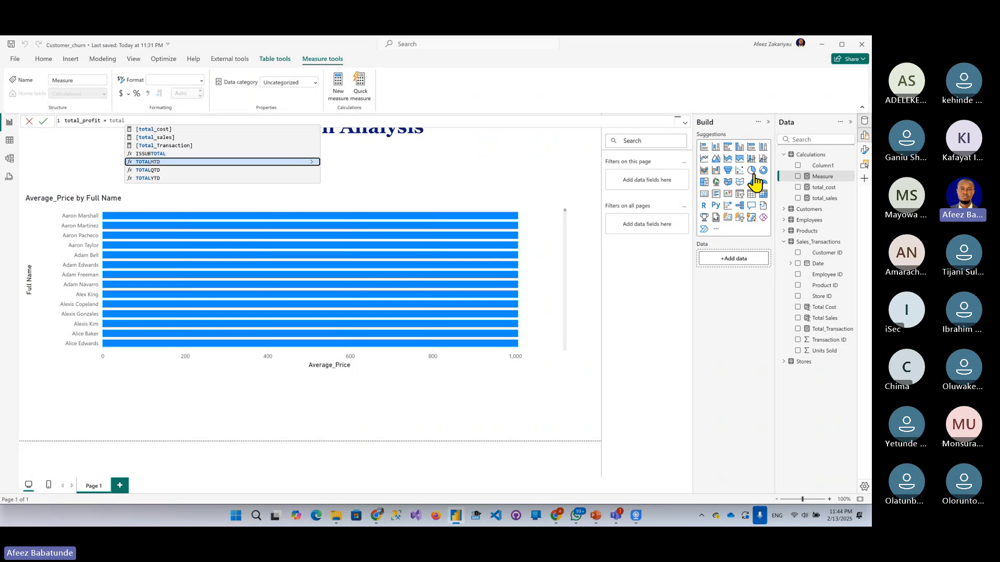
left_click(216, 137)
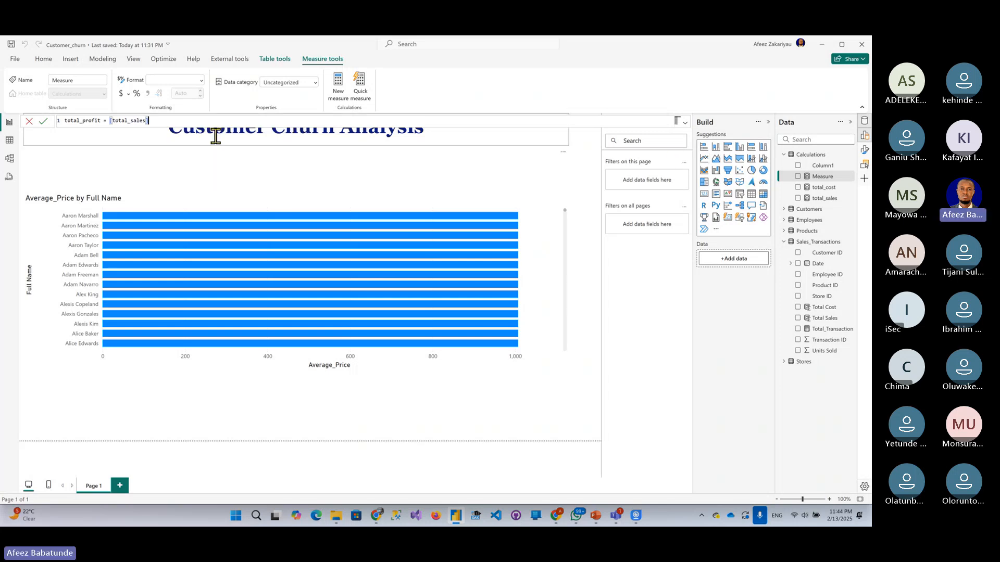
Subtract [total_cost] in the total_profit formula and commit the measure.
type("- cos")
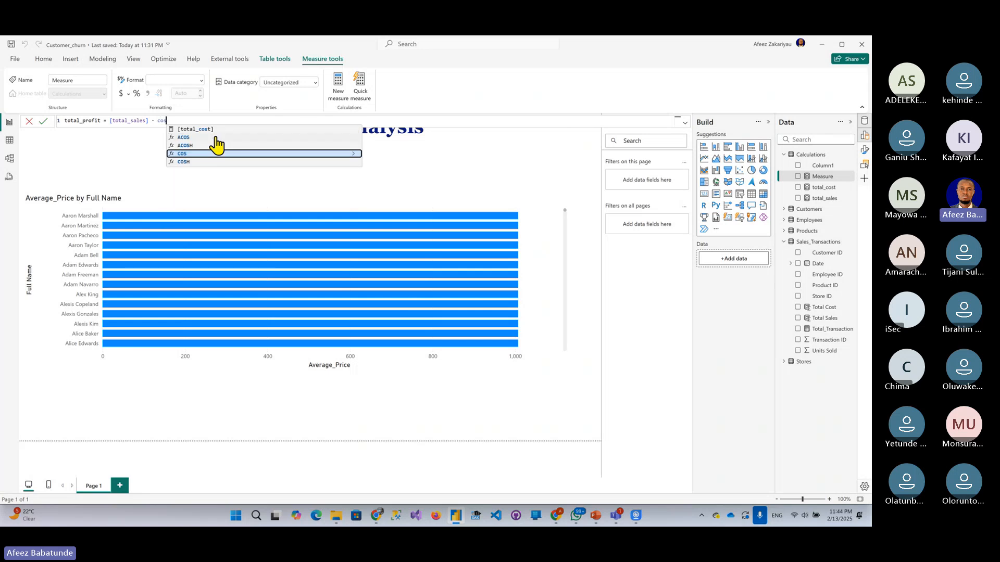
key("Up")
key("Up")
key("Up")
key("Tab")
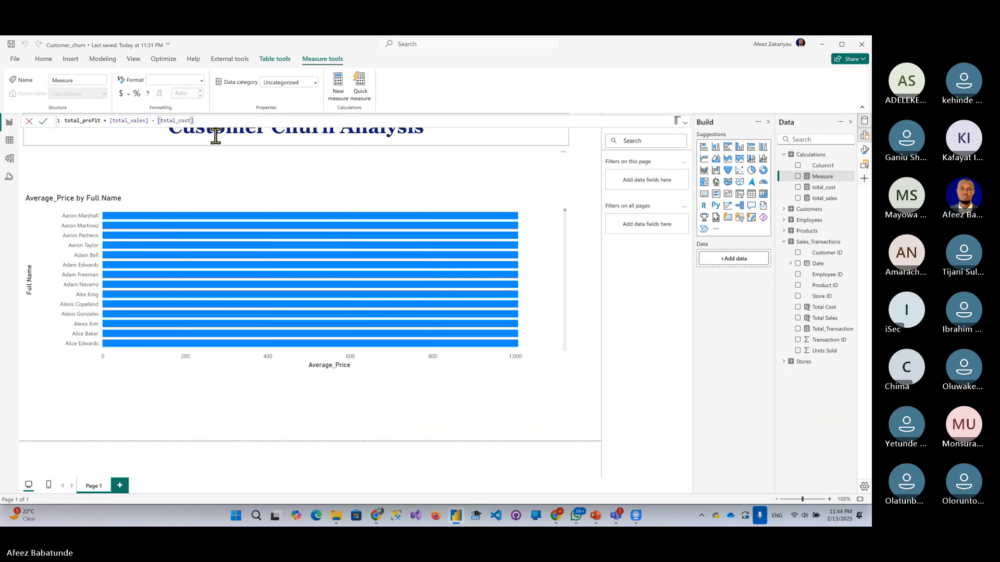
key("Return")
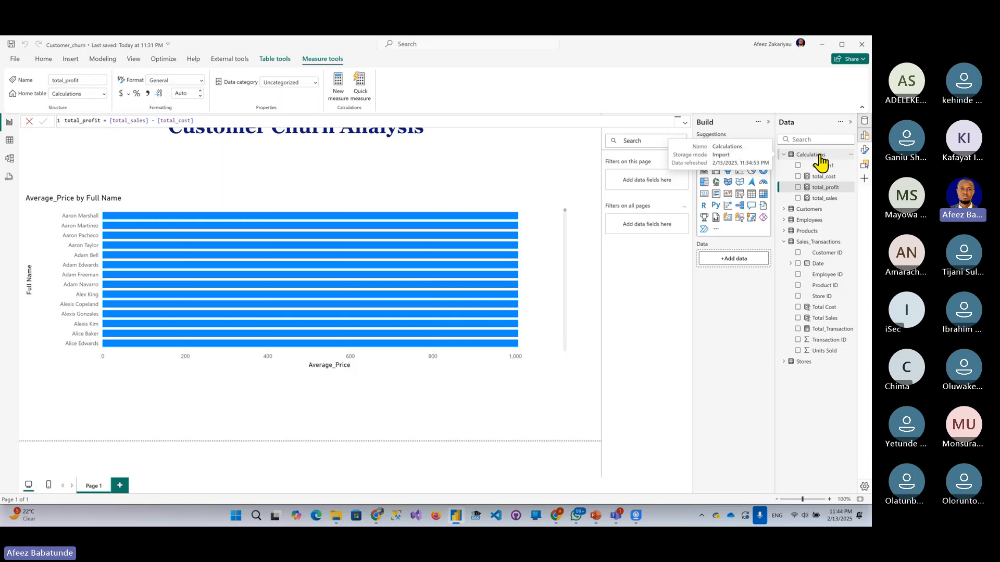
Create another measure in the Calculations table, named avg_sales, and begin its formula with the AVERAGE function.
right_click(810, 155)
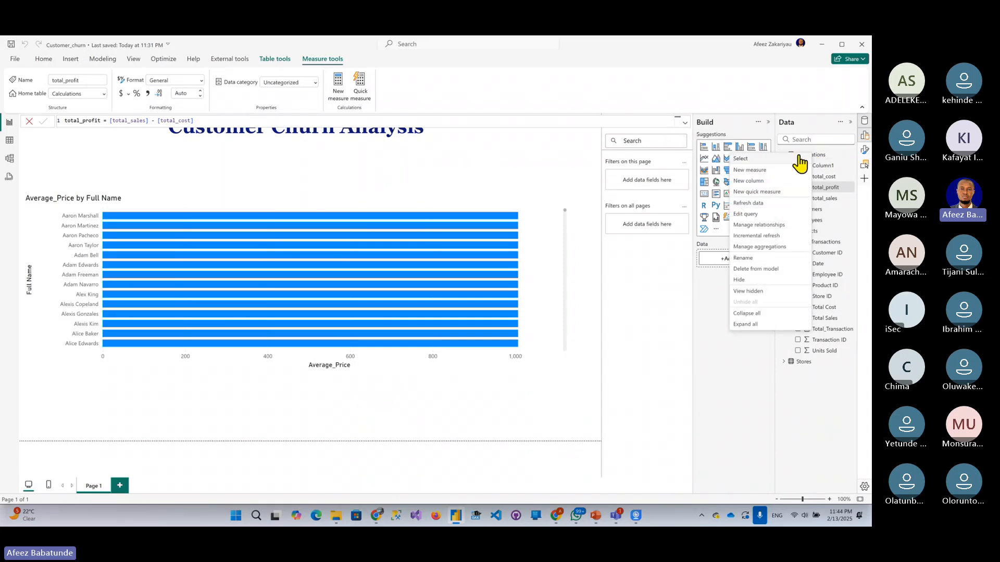
left_click(757, 181)
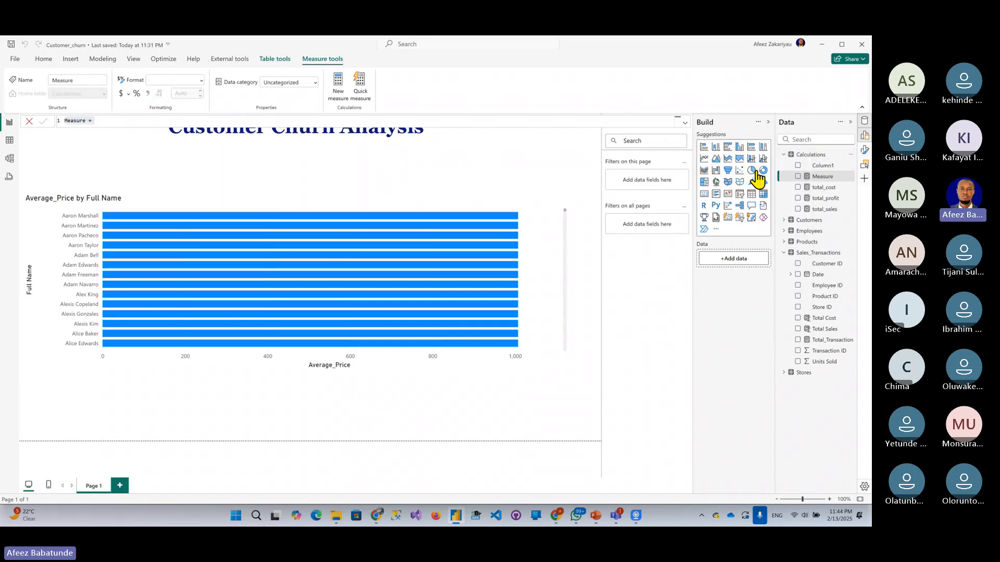
type("av")
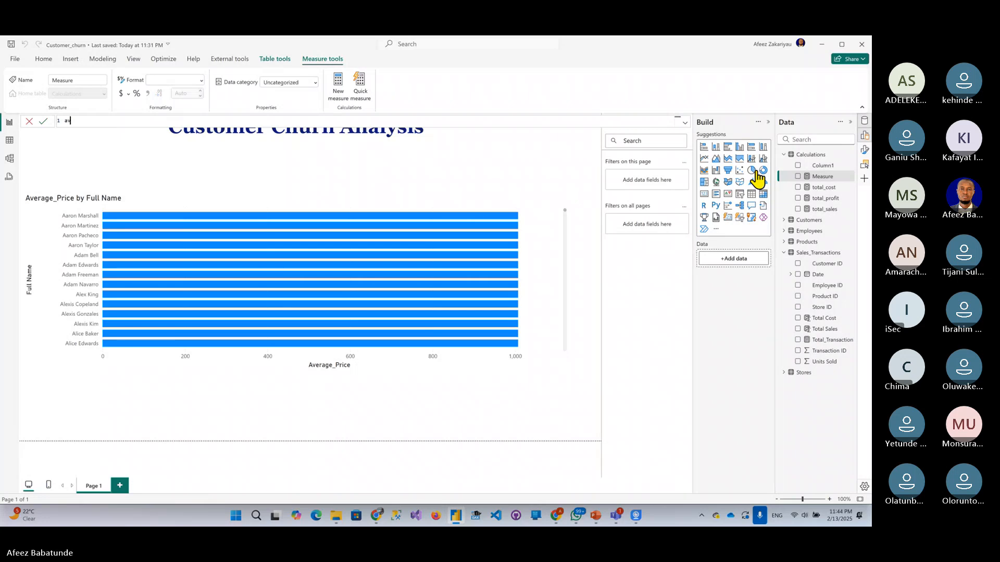
type("g_sales = AVERAGE(")
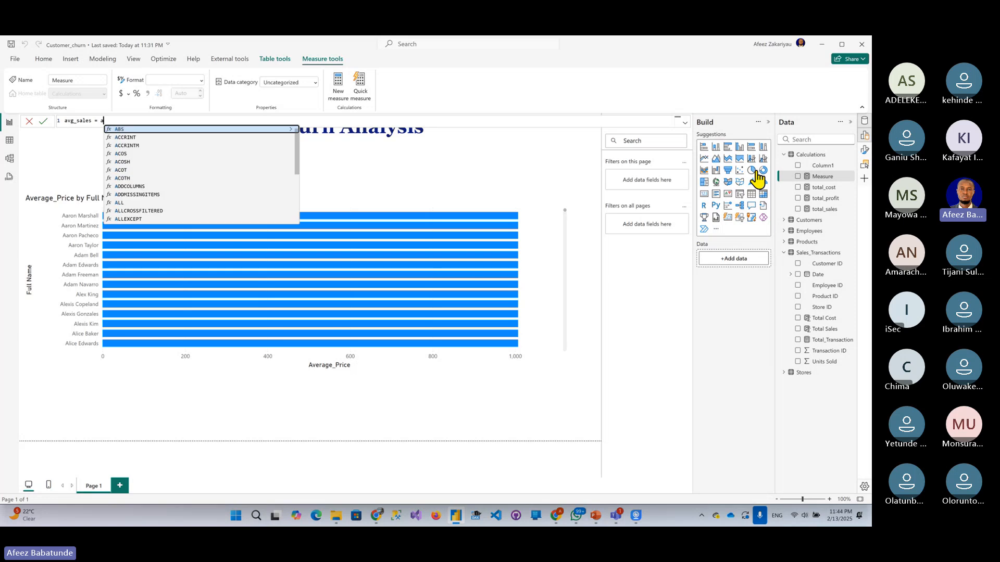
type("s")
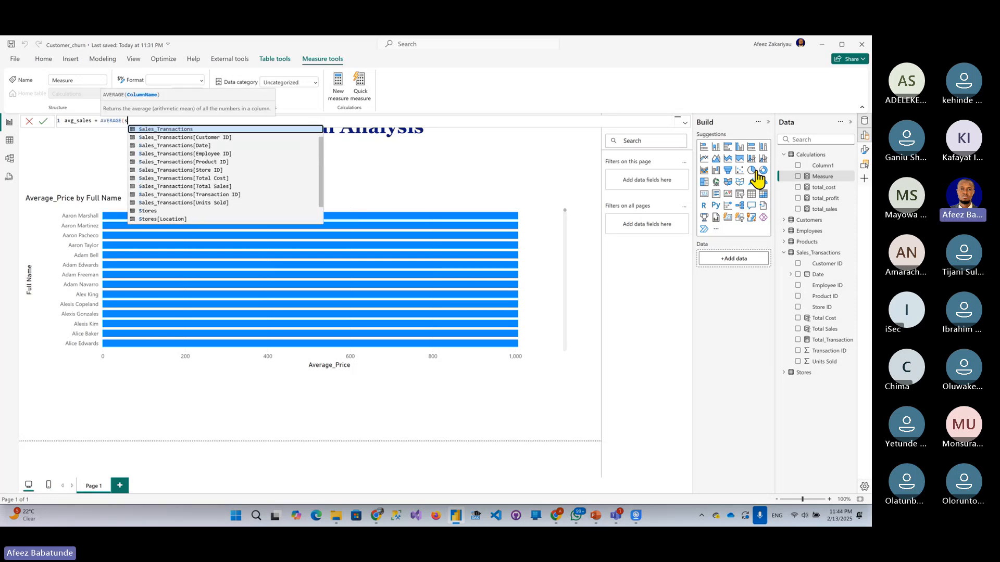
key("BackSpace")
type("ta")
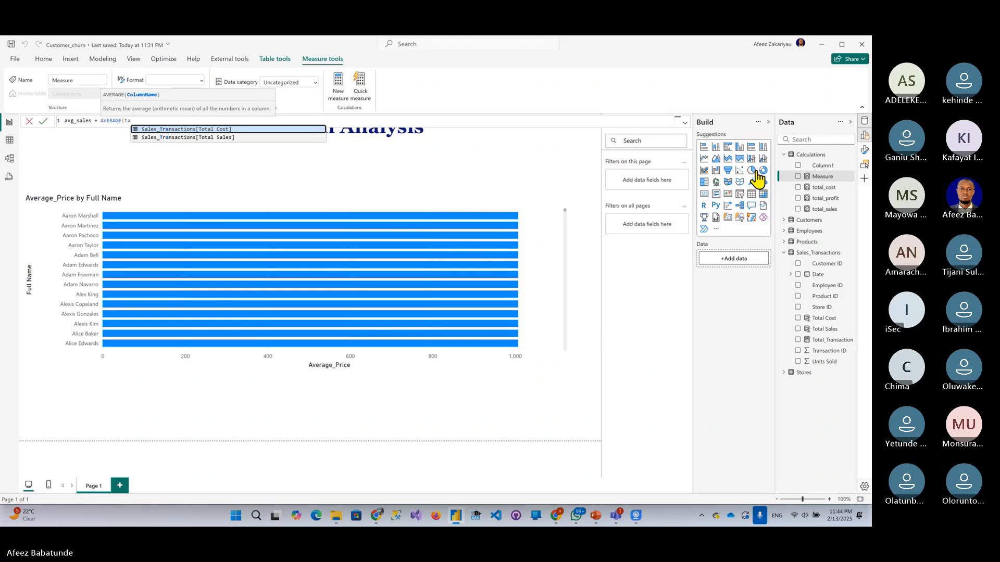
key("BackSpace")
key("BackSpace")
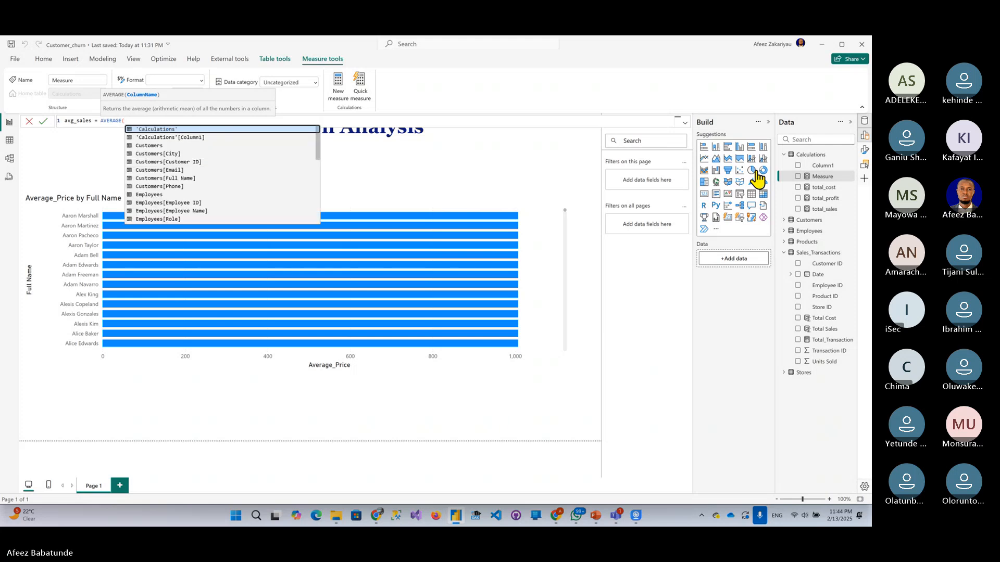
key("BackSpace")
type("x")
key("Tab")
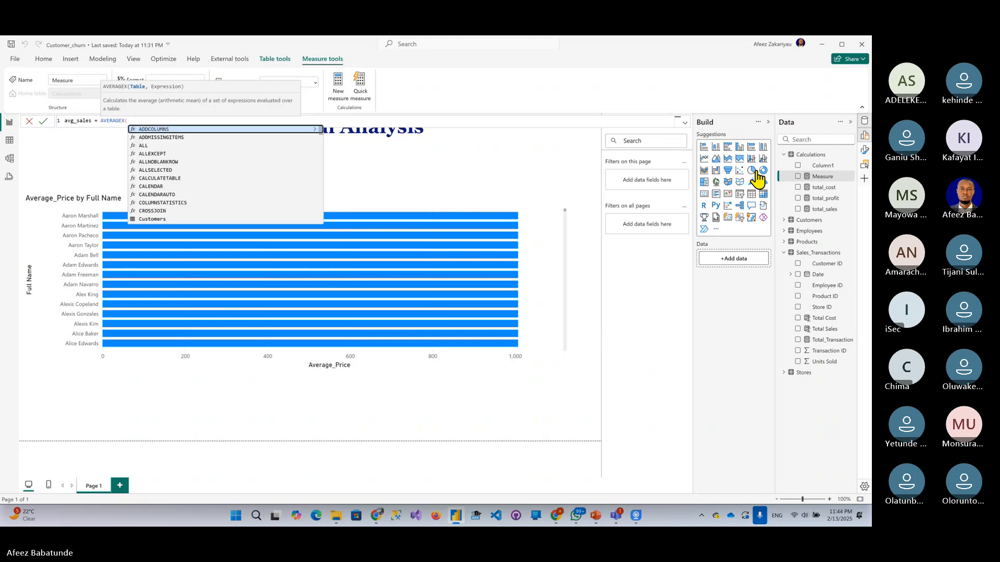
type("t")
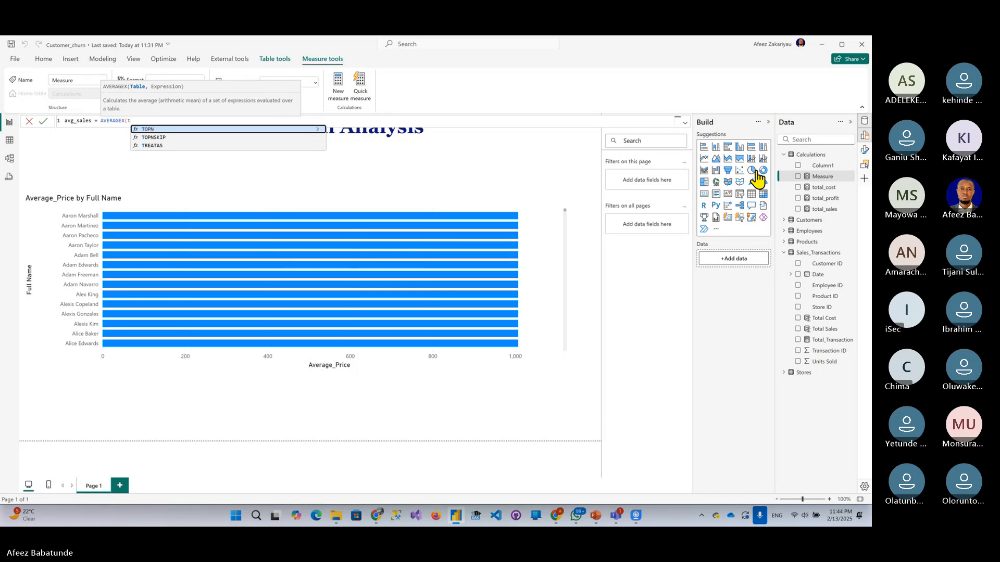
key("BackSpace")
key("BackSpace")
key("BackSpace")
key("Tab")
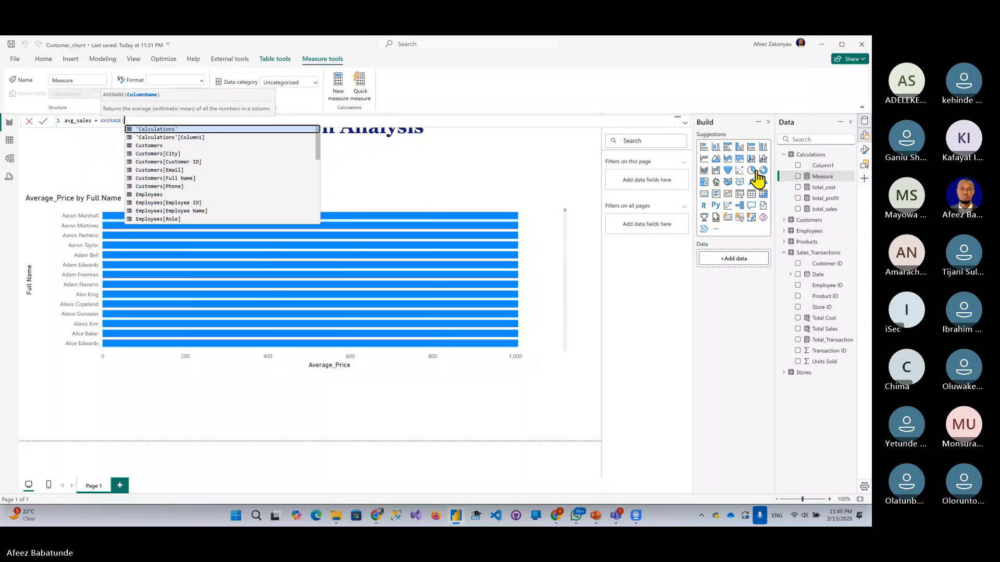
Complete the avg_sales formula as the average of Sales_Transactions[Total Sales] and commit it.
type("t")
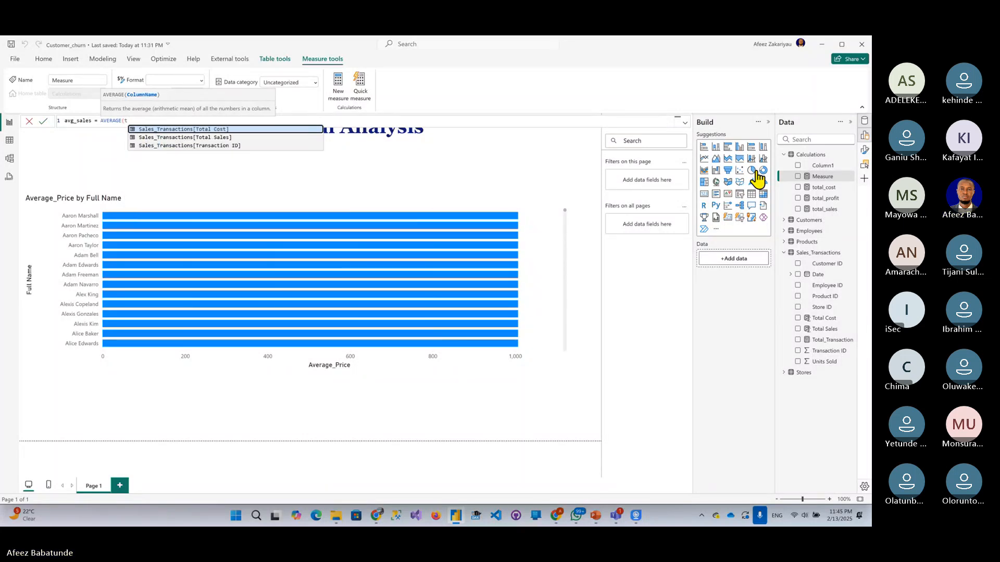
key("Down")
key("Tab")
type(")")
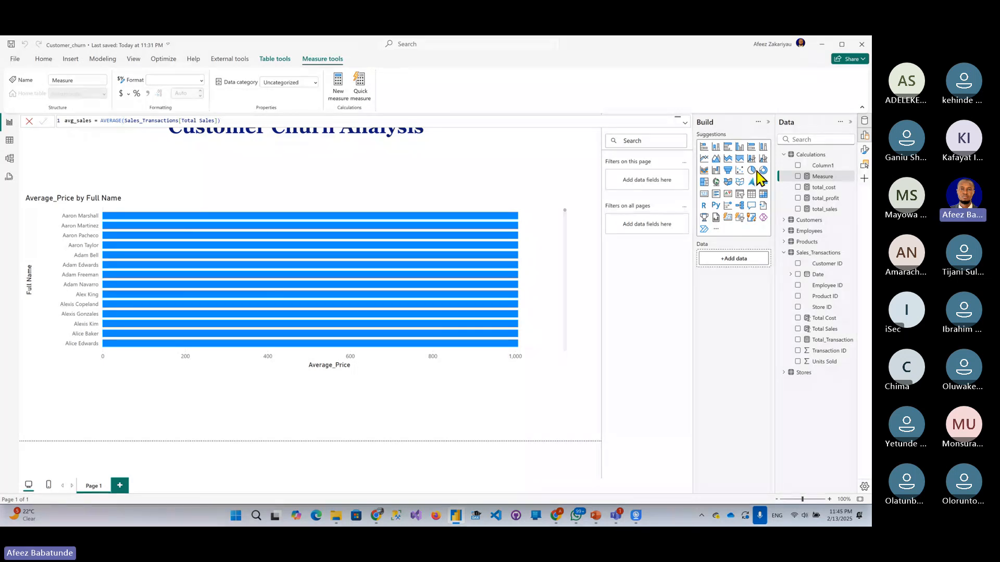
key("Return")
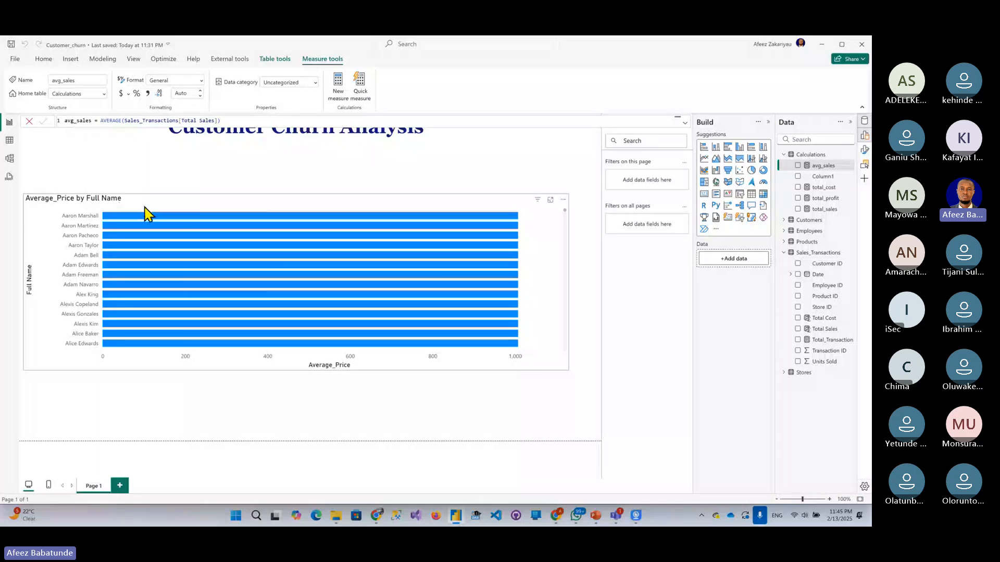
Narrow the bar chart by Full Name and replace Average_Price with avg_sales on its X-axis.
left_click(187, 202)
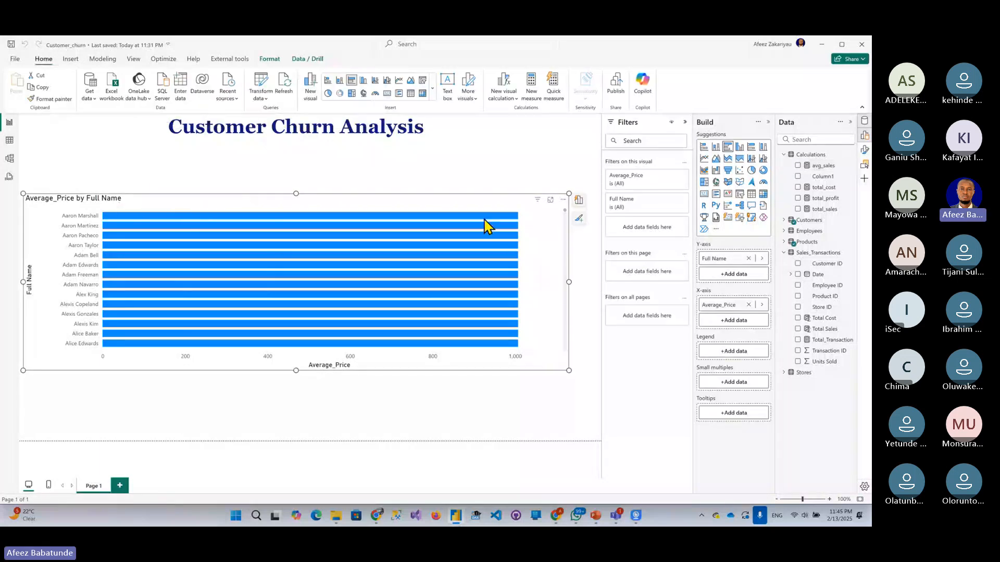
left_click_drag(569, 282, 512, 298)
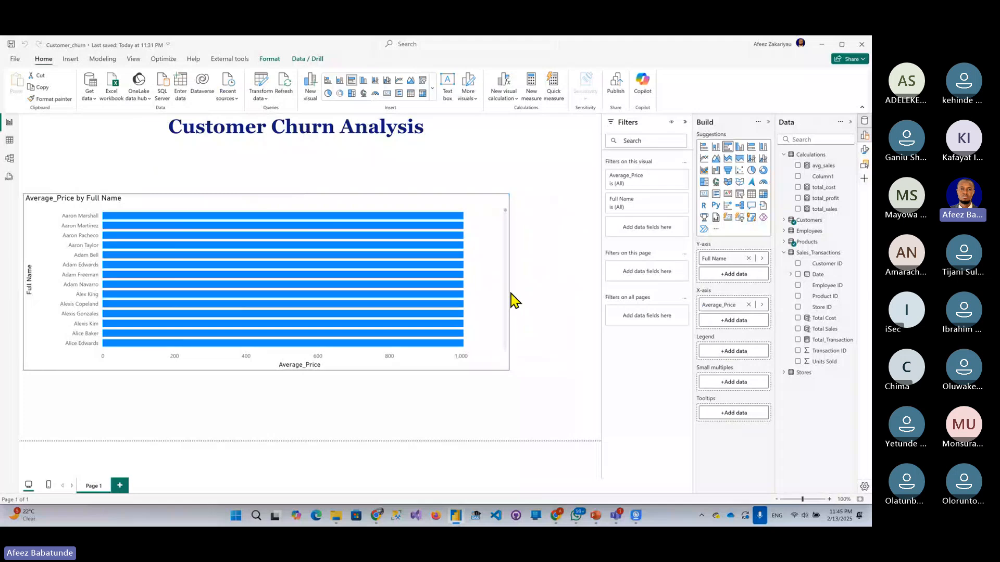
left_click(748, 305)
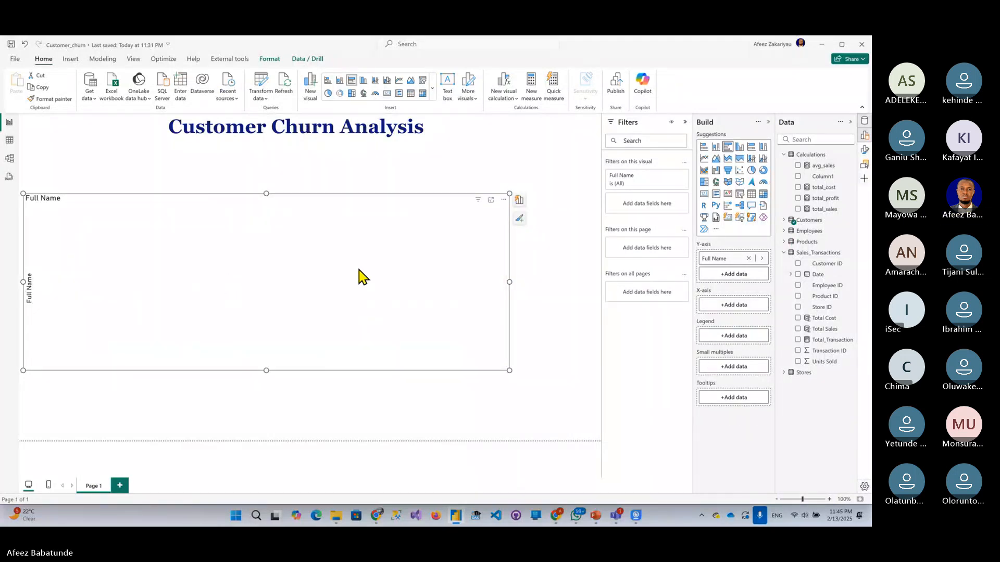
left_click(798, 166)
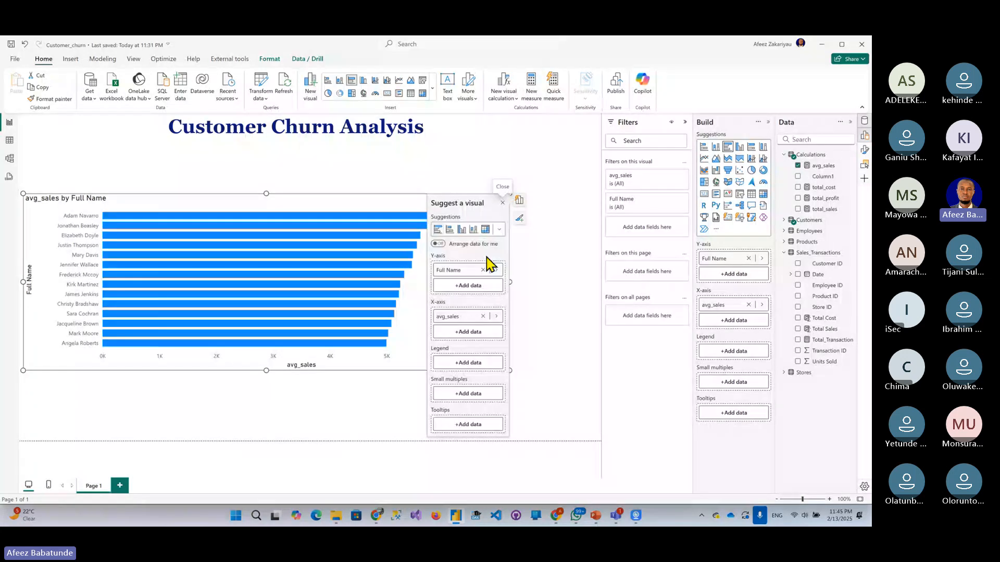
left_click(555, 189)
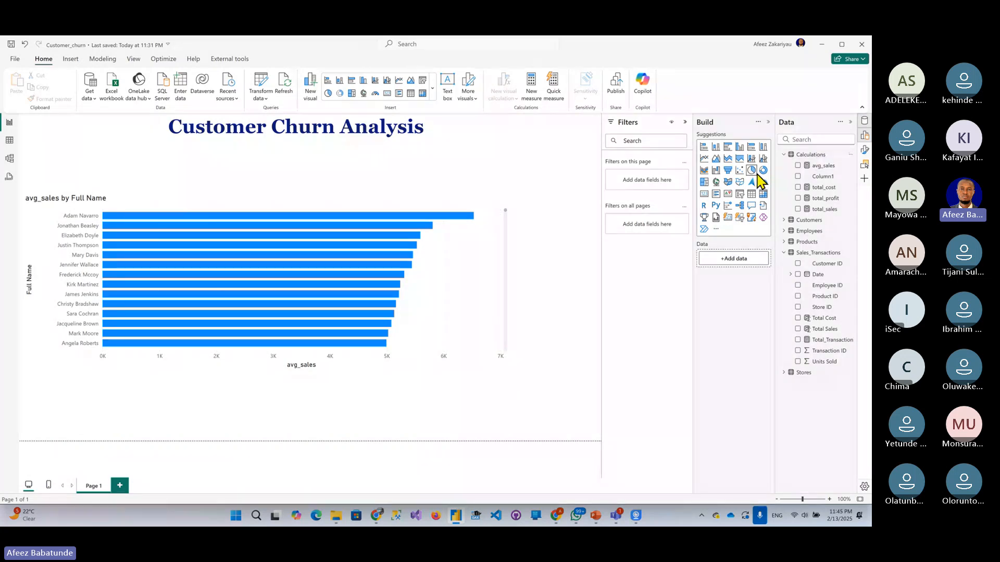
Create the measure unit_sold = SUM(Sales_Transactions[Units Sold]) in the Calculations table.
left_click(531, 86)
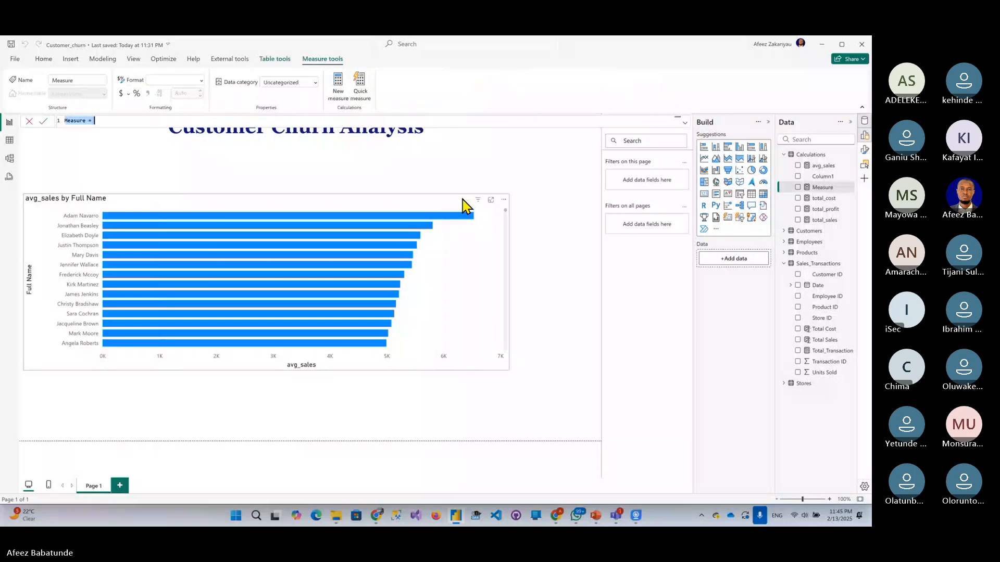
type("unit_sold = SUM(")
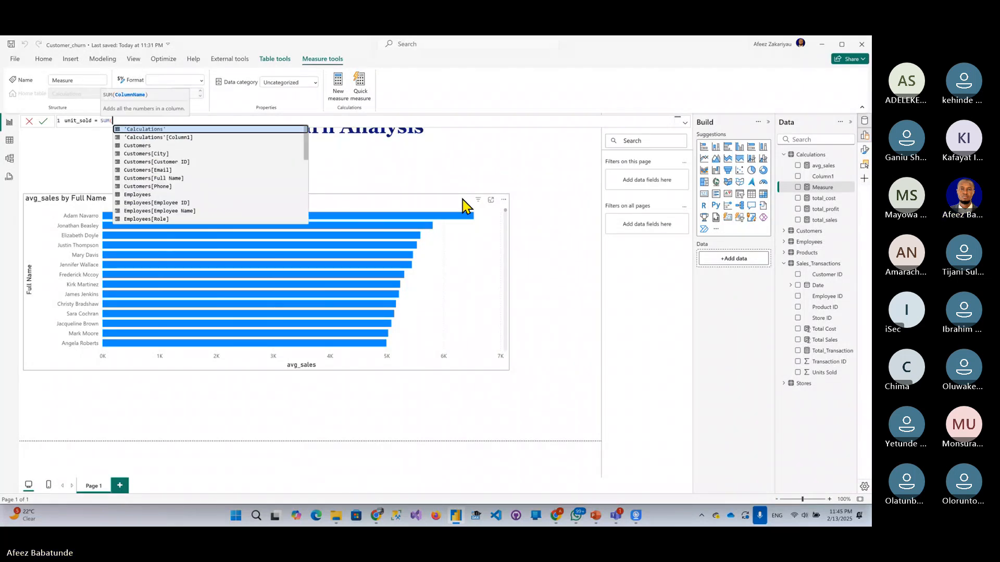
type("Sales_Transactions[Units Sold])")
key("Return")
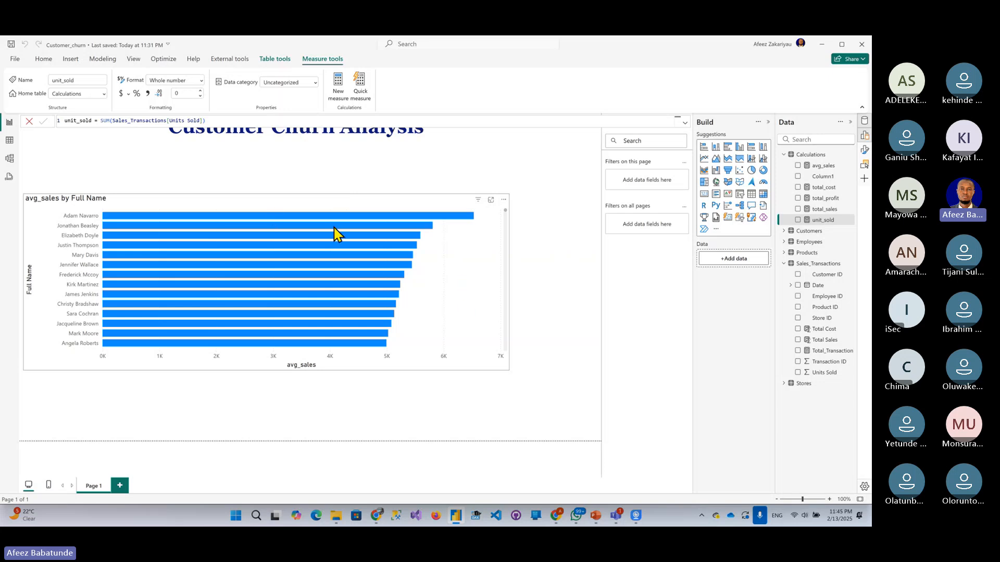
Convert the avg_sales by Full Name bar chart into a clustered column chart.
left_click(385, 283)
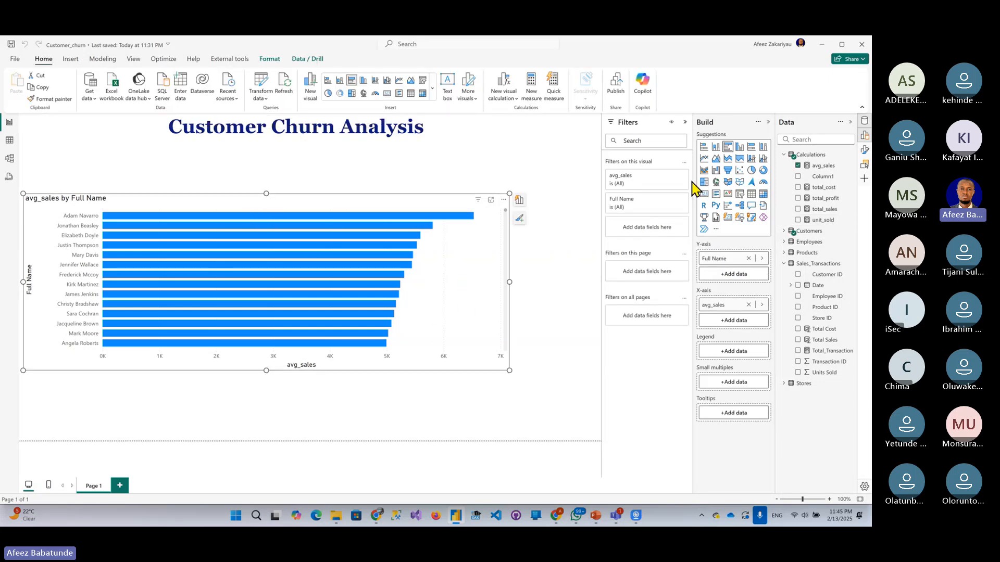
left_click(716, 147)
left_click(740, 148)
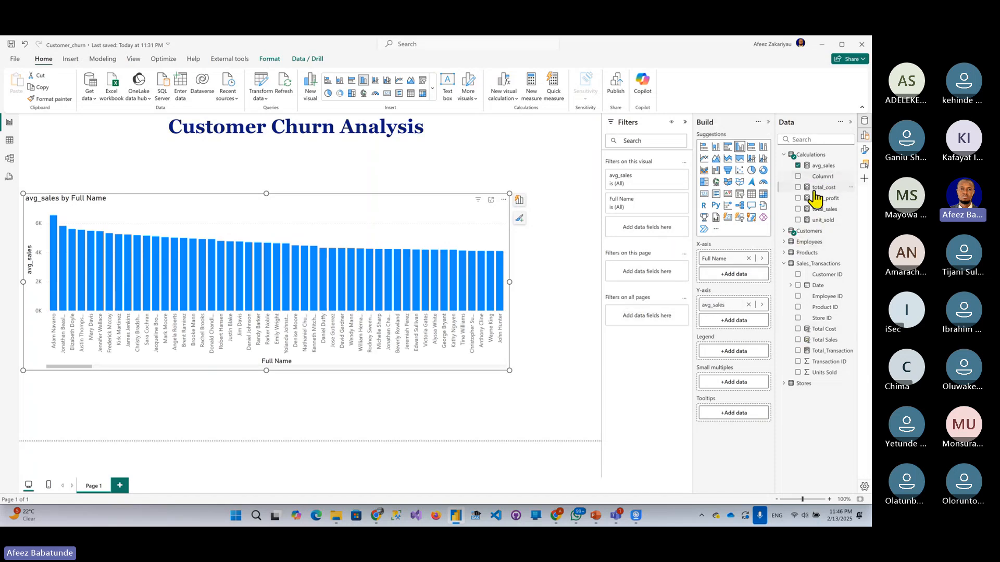
Add unit_sold to the chart's Y-axis alongside avg_sales and switch the visual to a stacked column chart.
left_click_drag(819, 221, 725, 311)
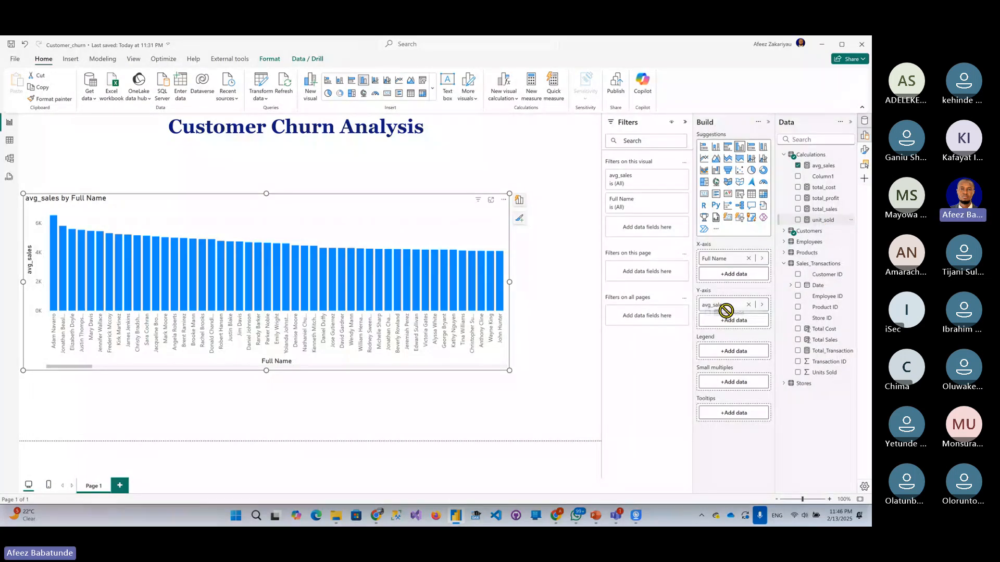
left_click_drag(725, 311, 731, 323)
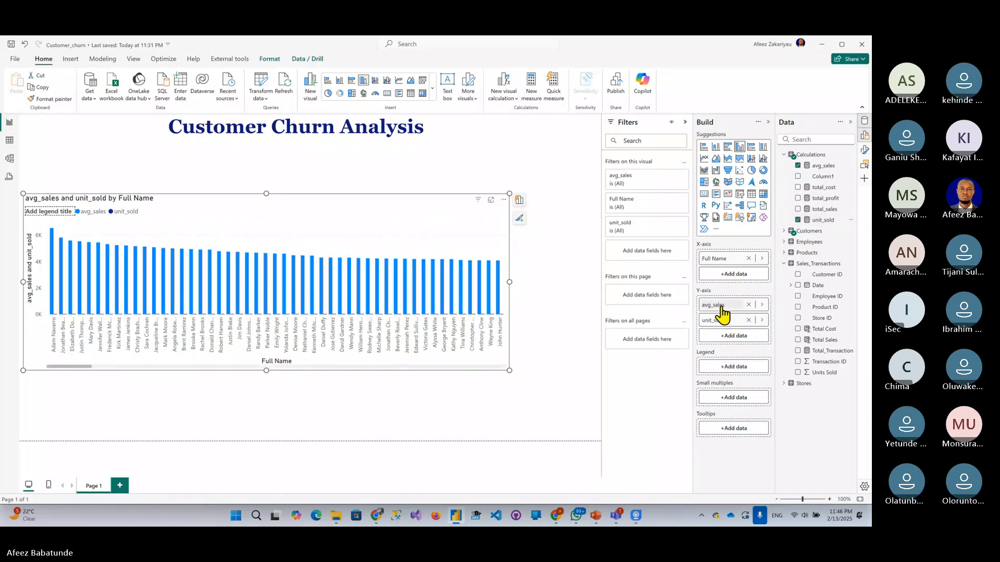
left_click(717, 149)
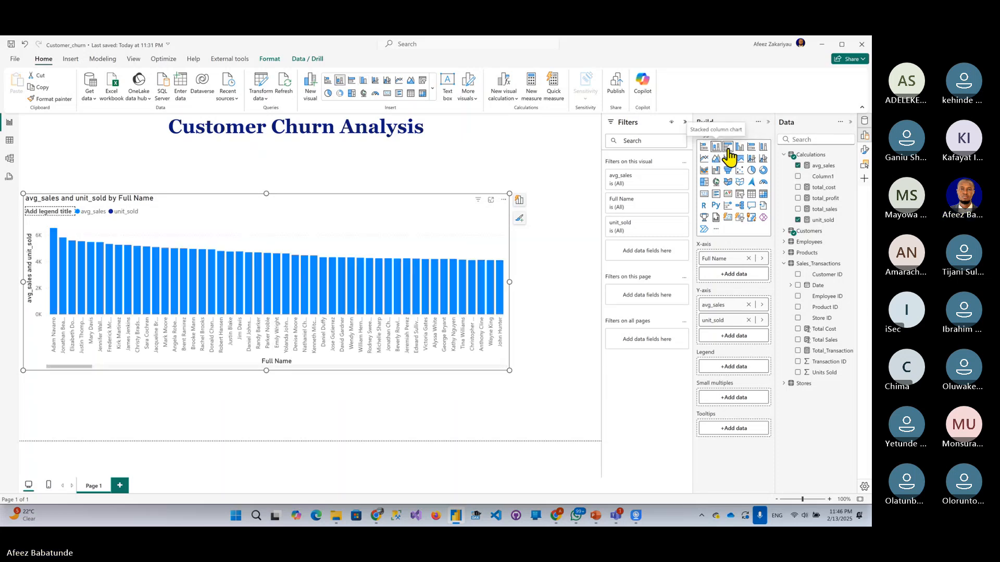
Convert the avg_sales and unit_sold visual into a clustered column chart and enlarge it in width and height.
left_click(731, 149)
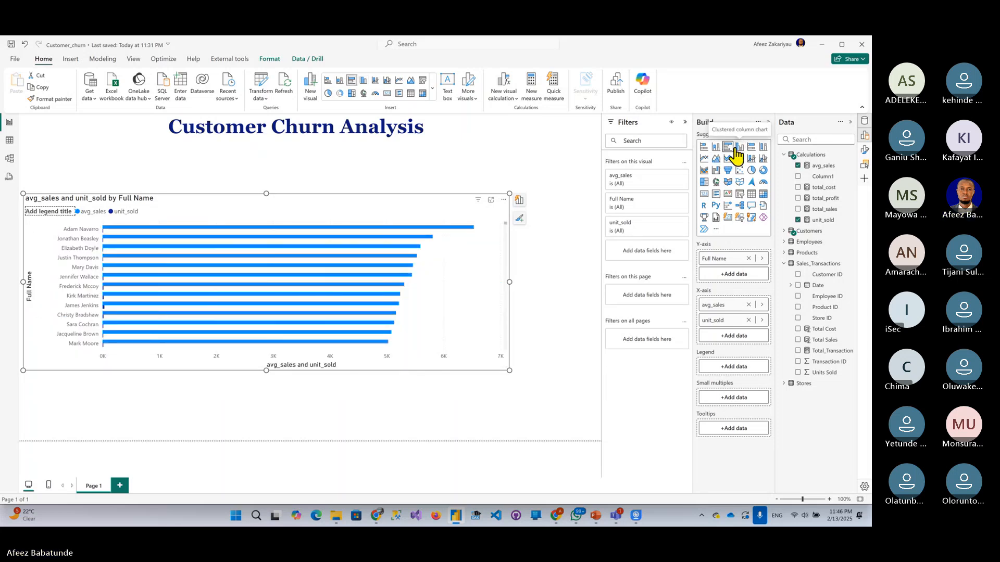
left_click(738, 148)
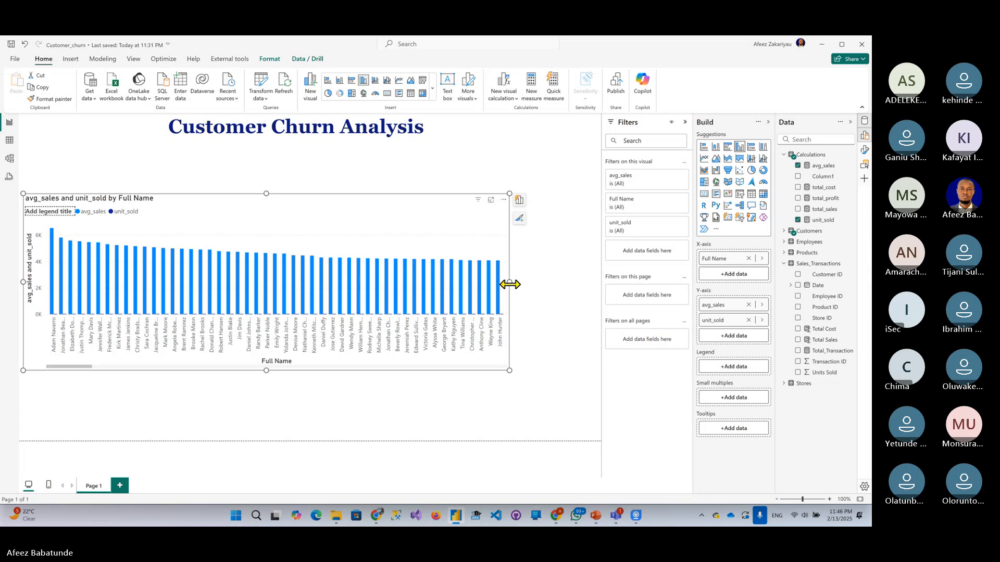
left_click_drag(510, 285, 534, 285)
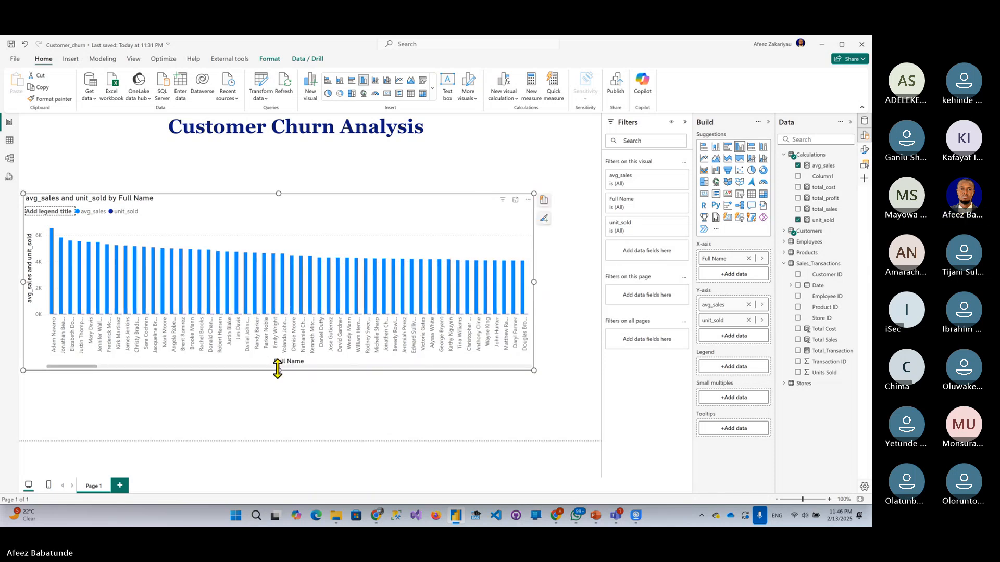
left_click_drag(278, 370, 286, 426)
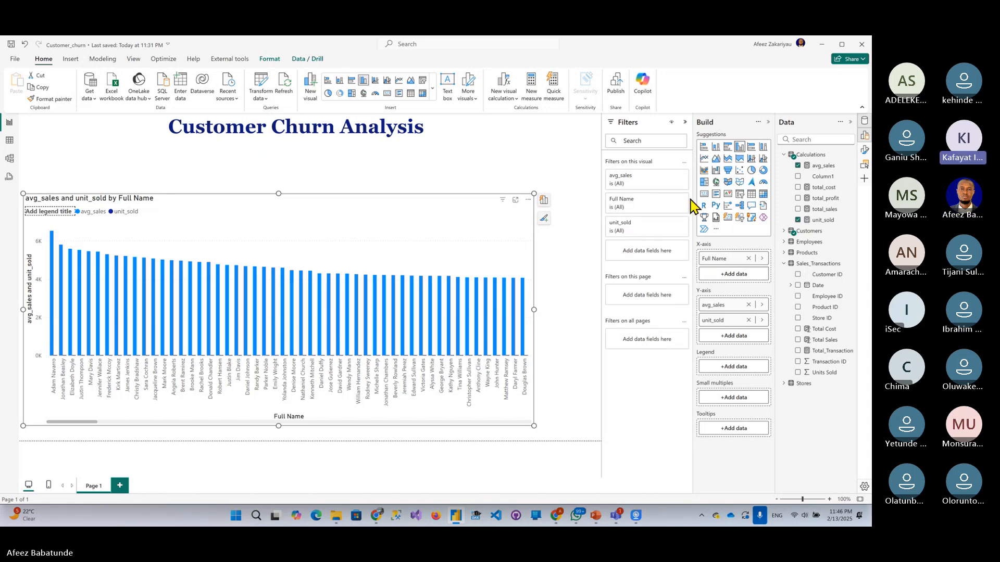
Convert the visual into a line chart and move unit_sold from the Y-axis to the secondary Y-axis.
left_click(704, 160)
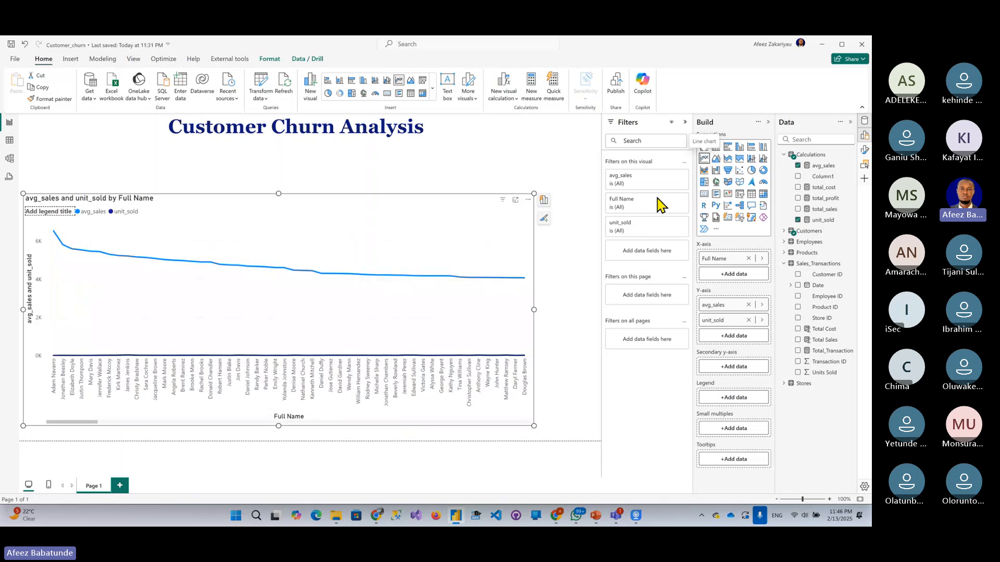
left_click_drag(721, 322, 726, 368)
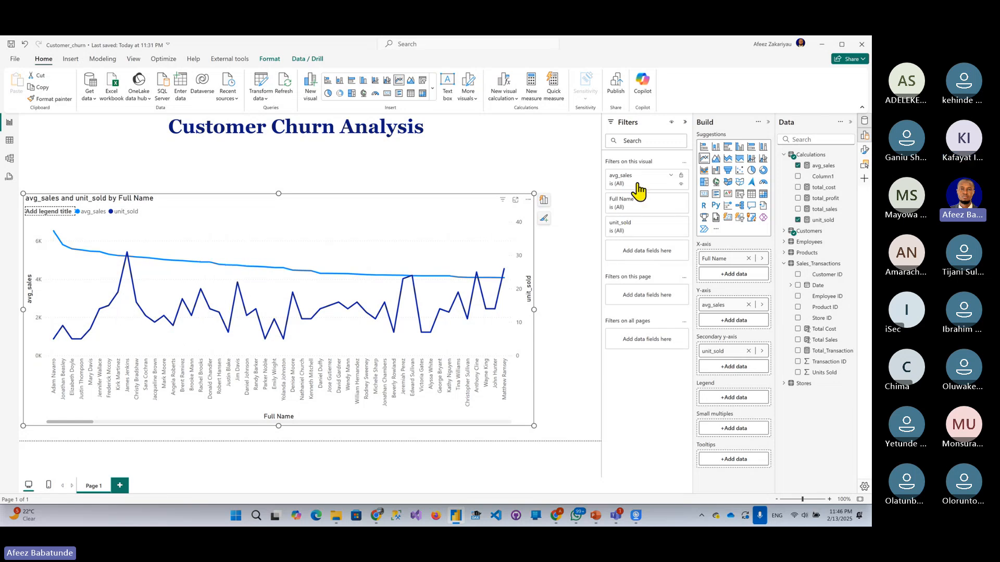
Filter the chart's Full Name field with a Top N filter showing the top 10 by total_sales.
left_click(668, 203)
left_click(663, 234)
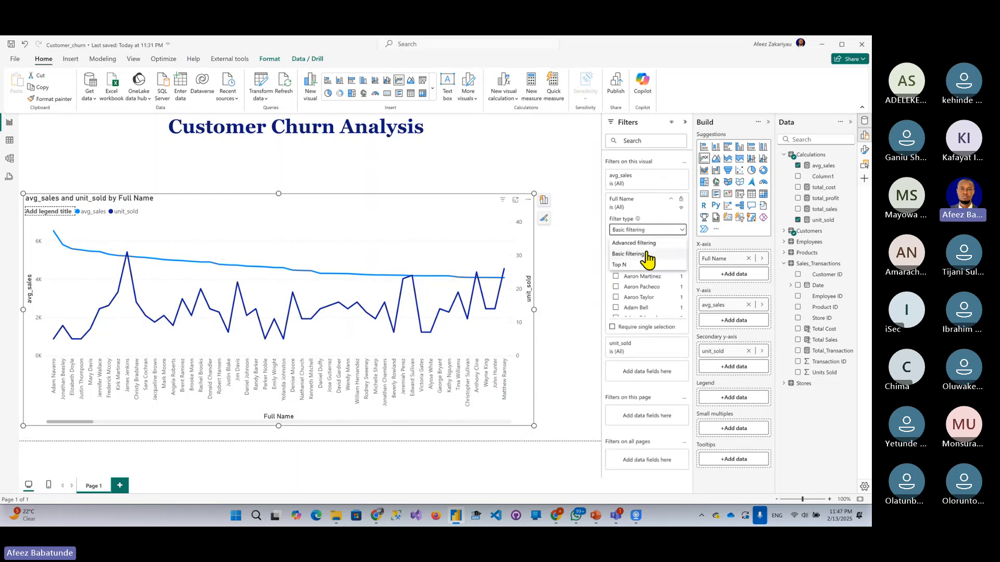
left_click(640, 264)
left_click(667, 253)
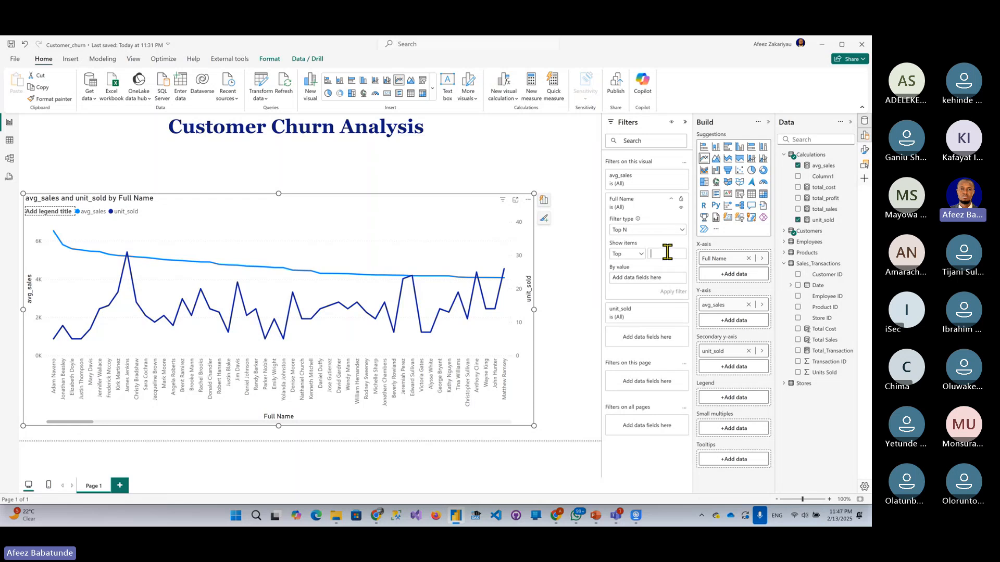
type("10")
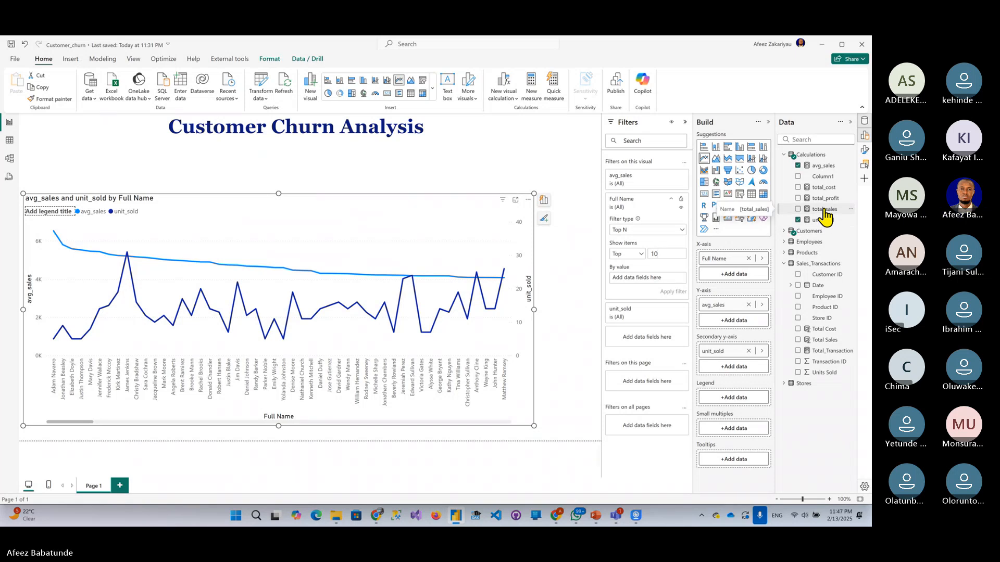
left_click_drag(824, 209, 641, 283)
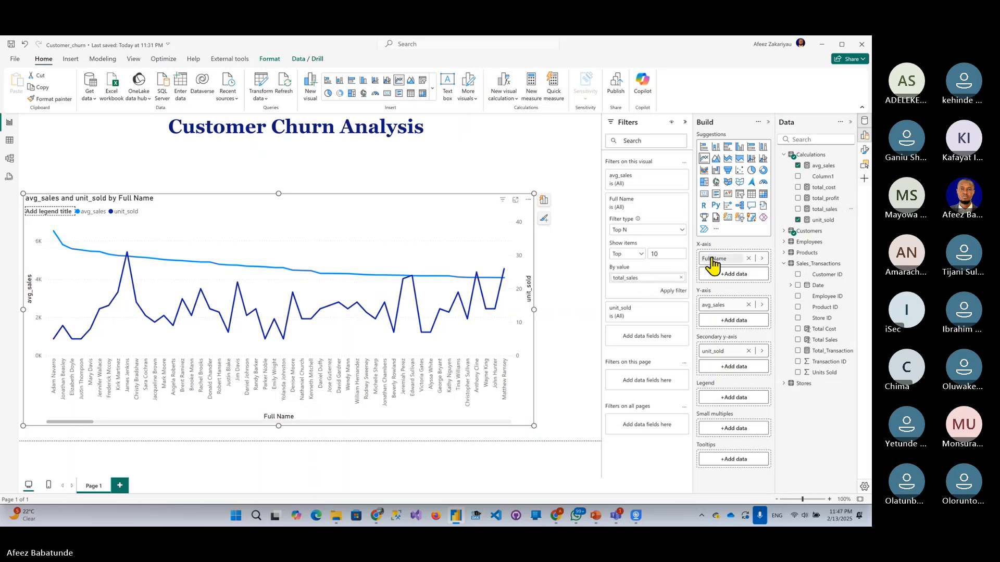
left_click(670, 291)
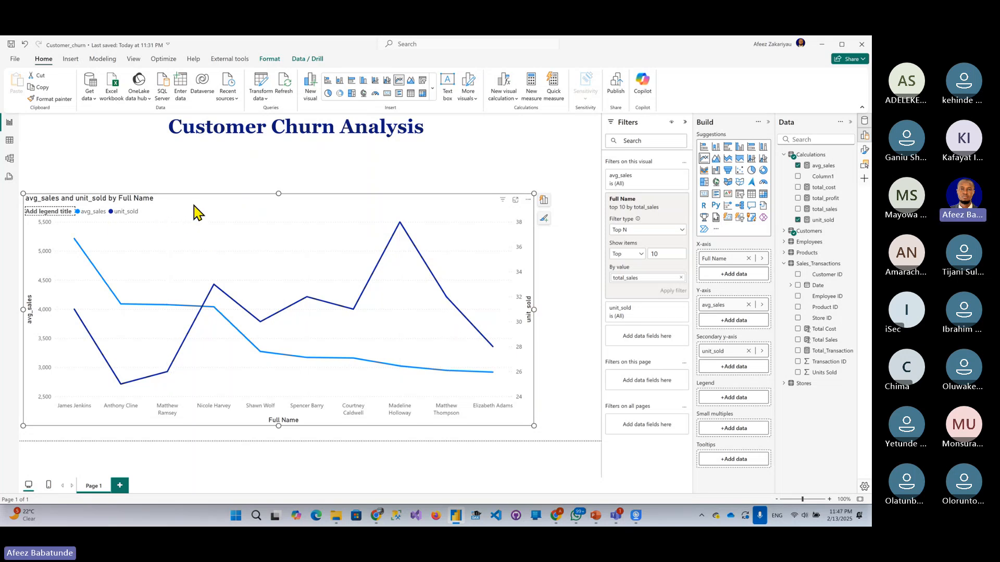
Move the line chart up beneath the report title and shrink it to roughly half the page width.
left_click_drag(194, 212, 213, 169)
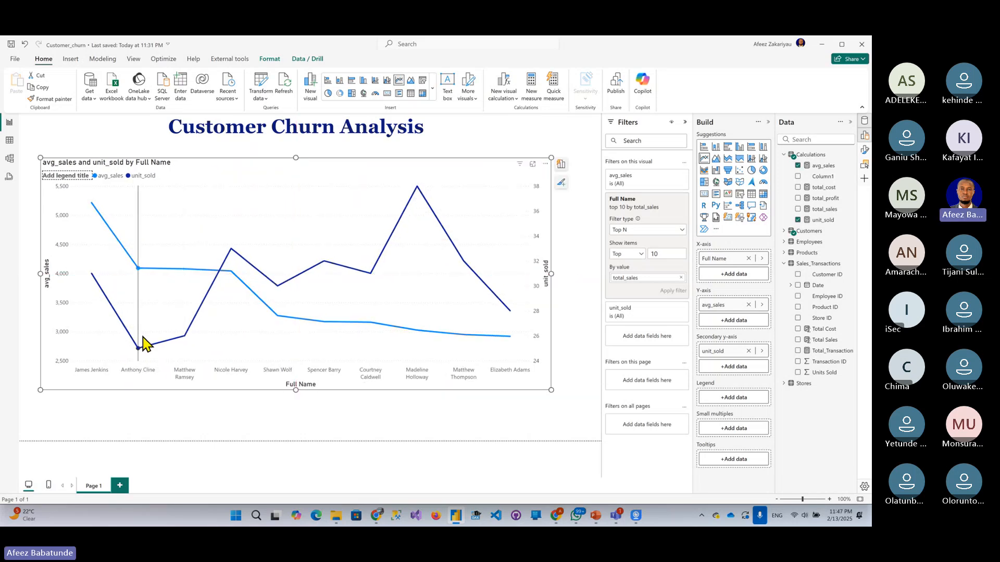
mouse_move(146, 339)
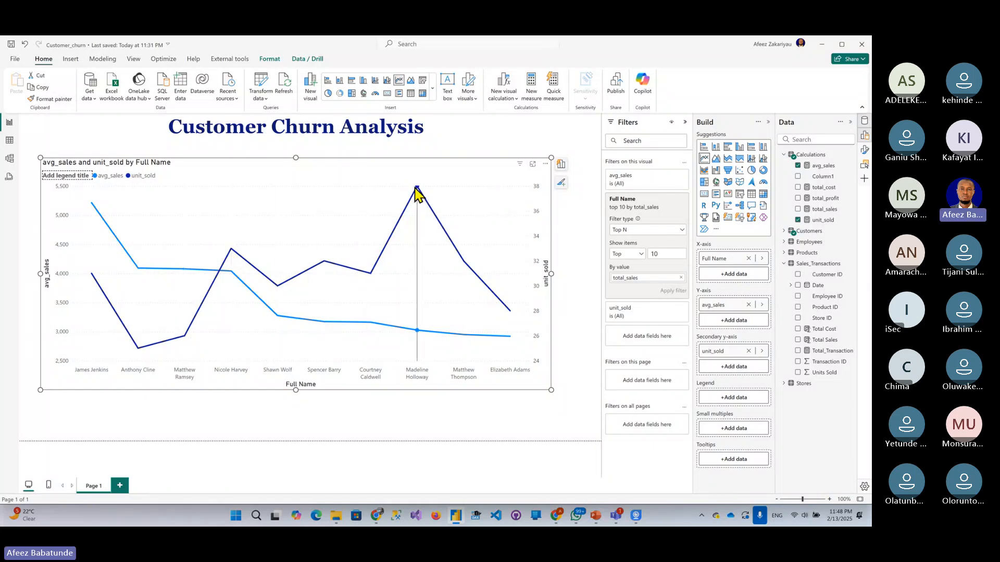
mouse_move(417, 194)
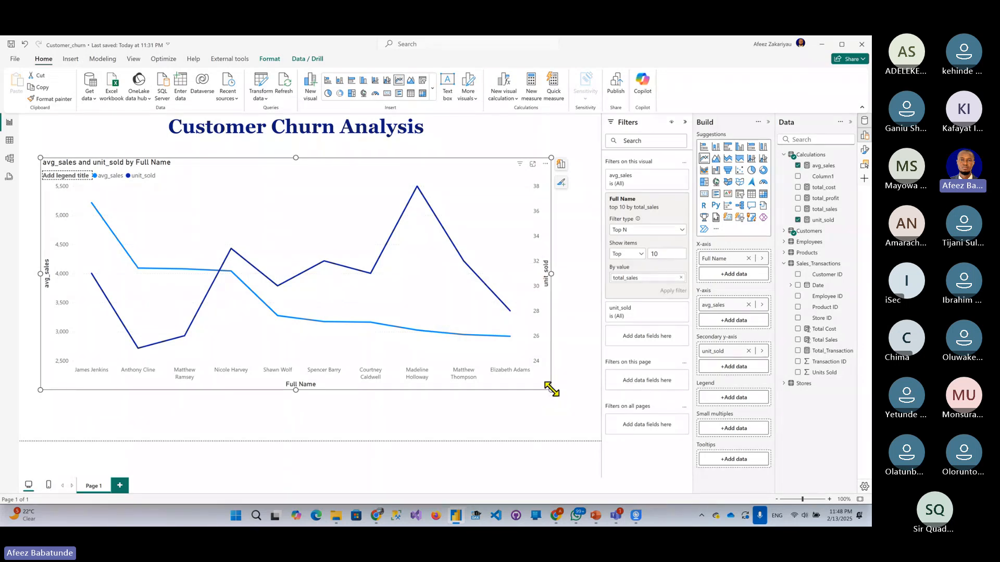
left_click_drag(551, 389, 463, 360)
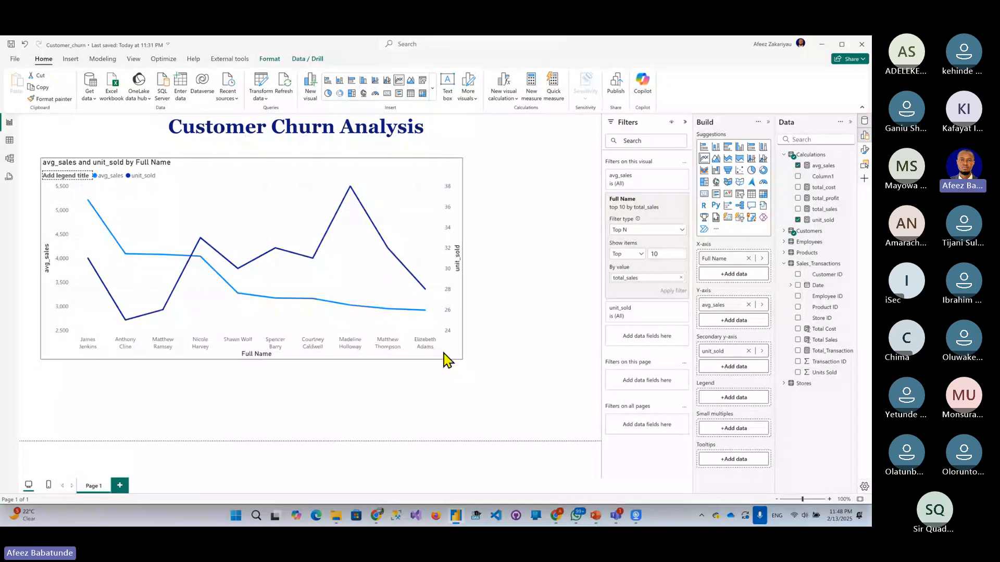
left_click_drag(462, 359, 339, 310)
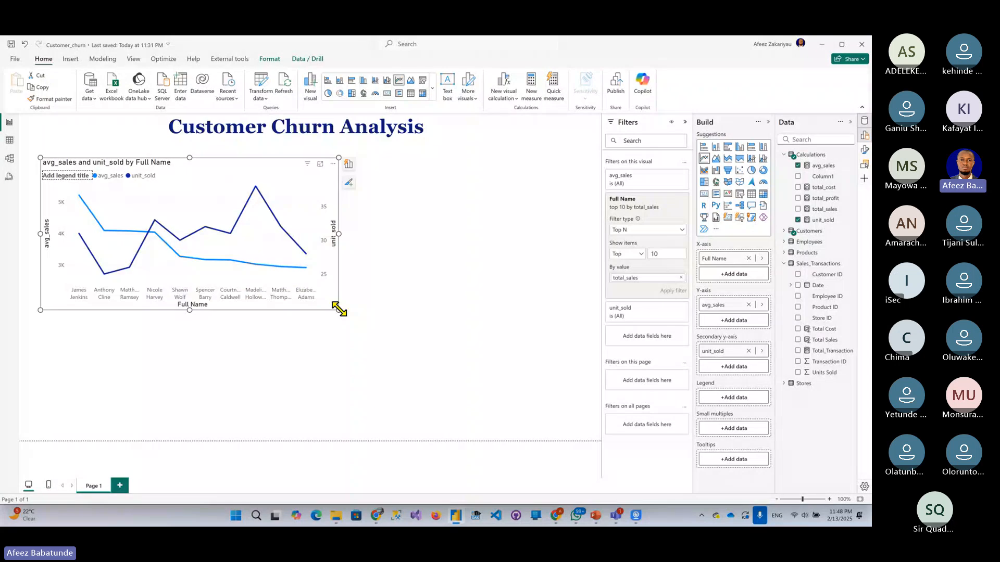
Convert the line chart into a table and shrink its frame to fit the Full Name, avg_sales and unit_sold columns.
left_click(753, 195)
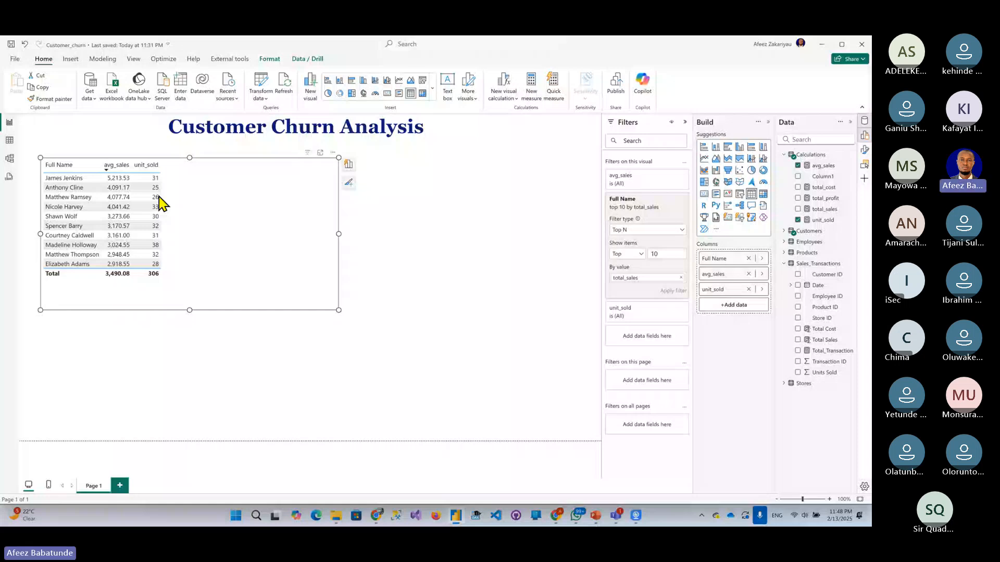
left_click_drag(338, 310, 234, 299)
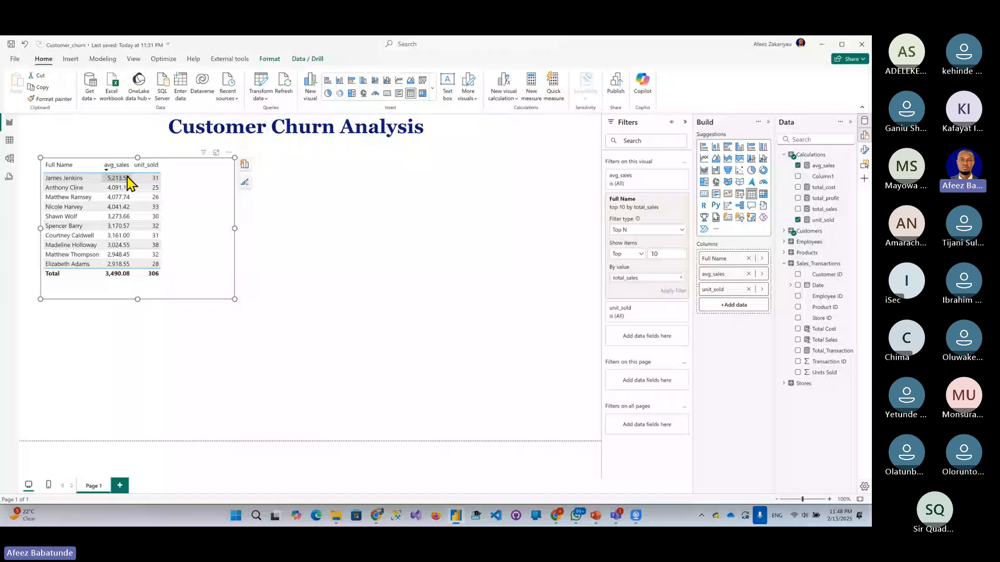
left_click_drag(234, 299, 178, 293)
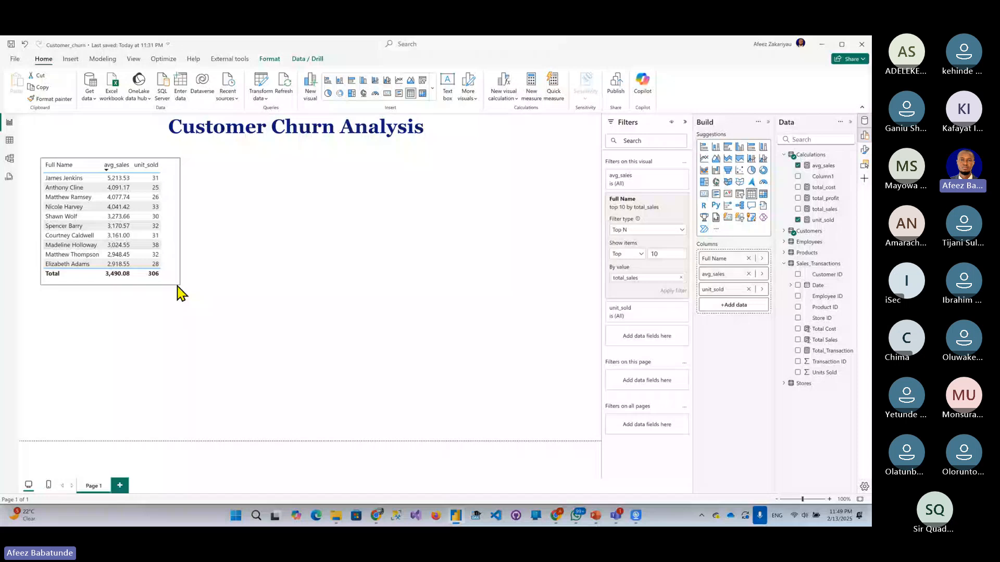
left_click(175, 282)
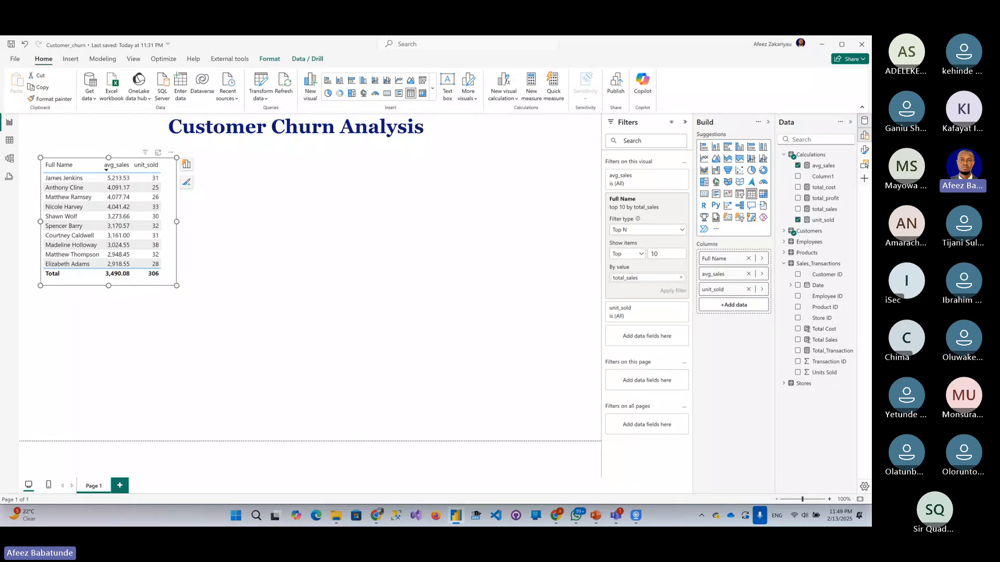
left_click(341, 247)
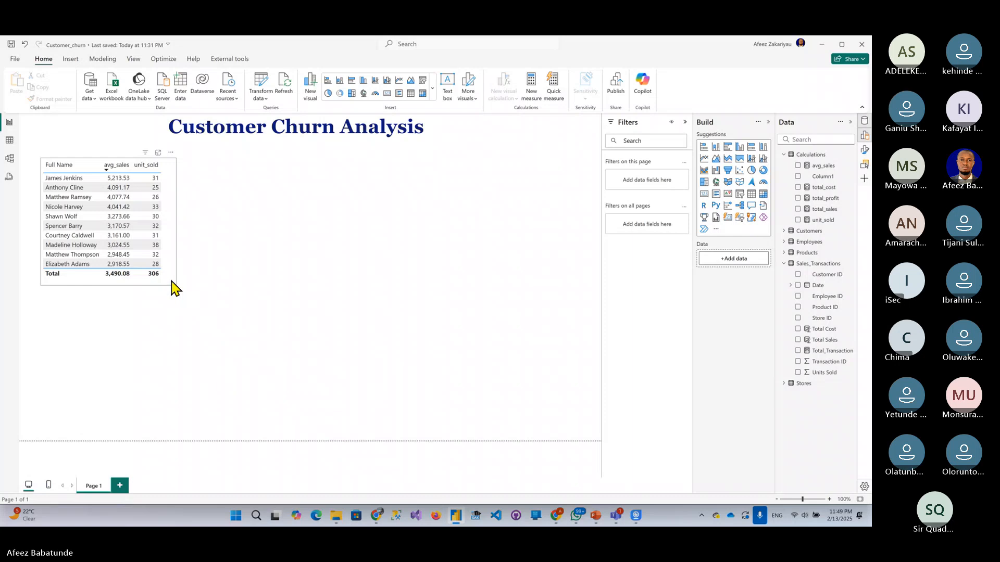
left_click(313, 225)
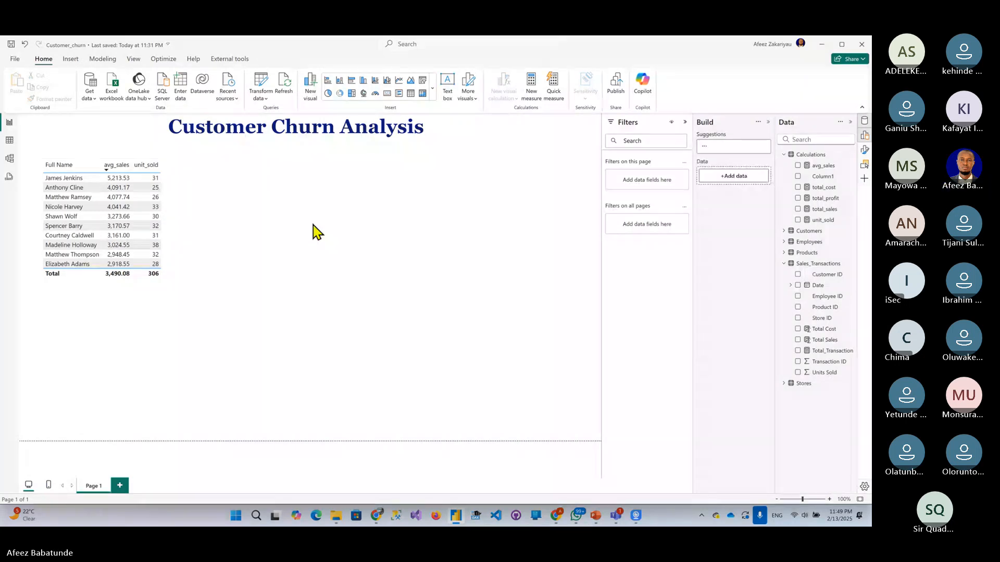
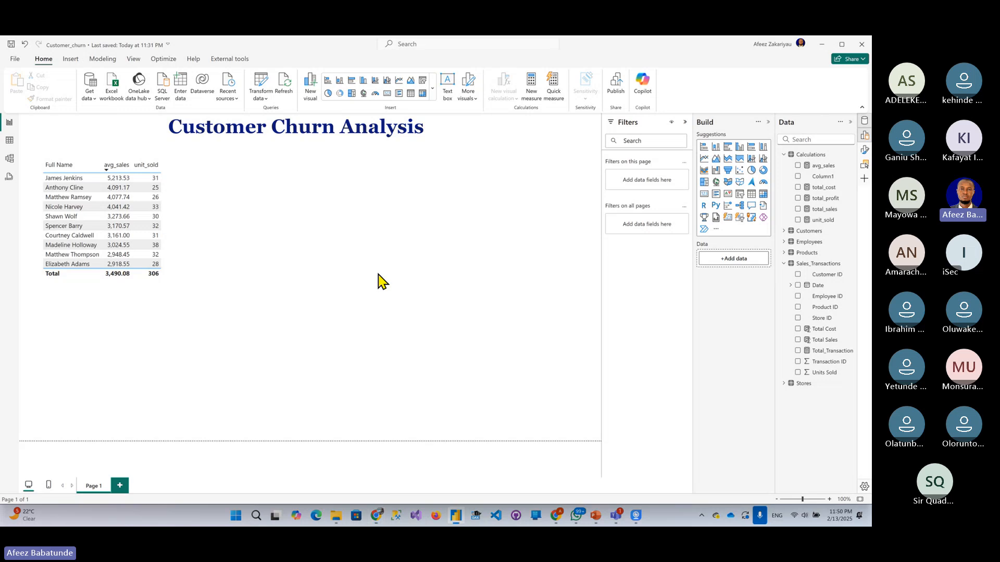
Add a second table below the first with Full Name from Customers, and enlarge its frame slightly.
left_click(750, 196)
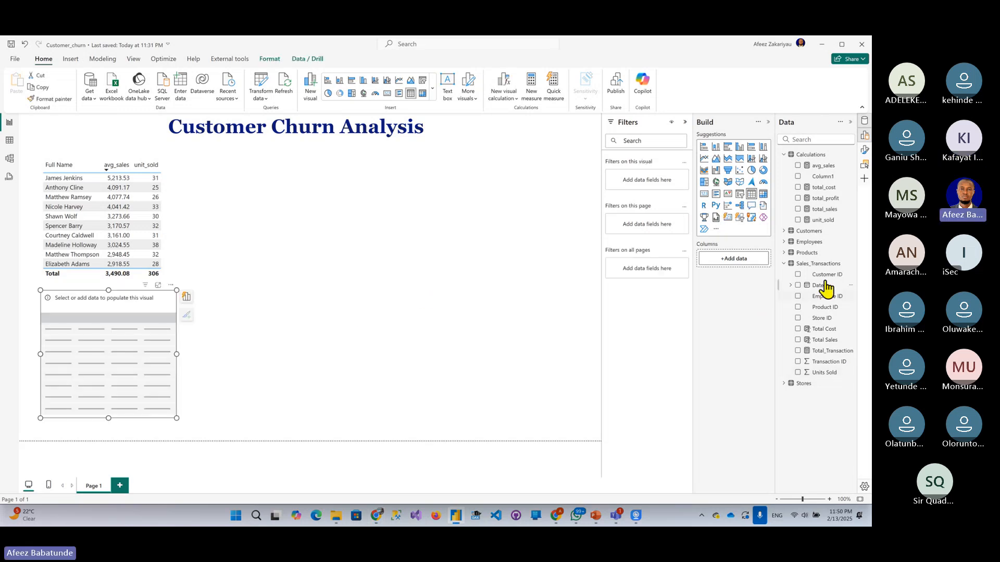
left_click(785, 230)
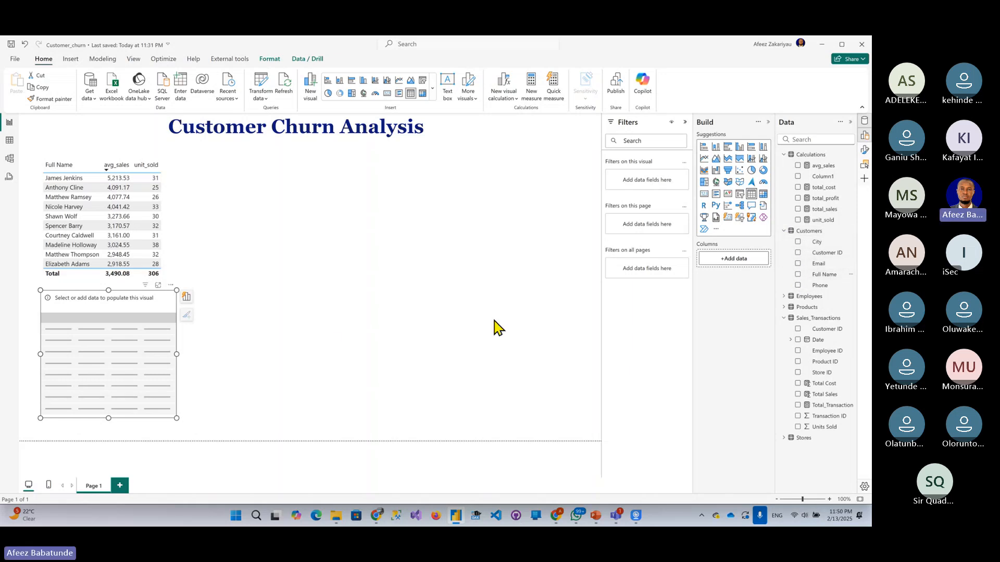
left_click(799, 275)
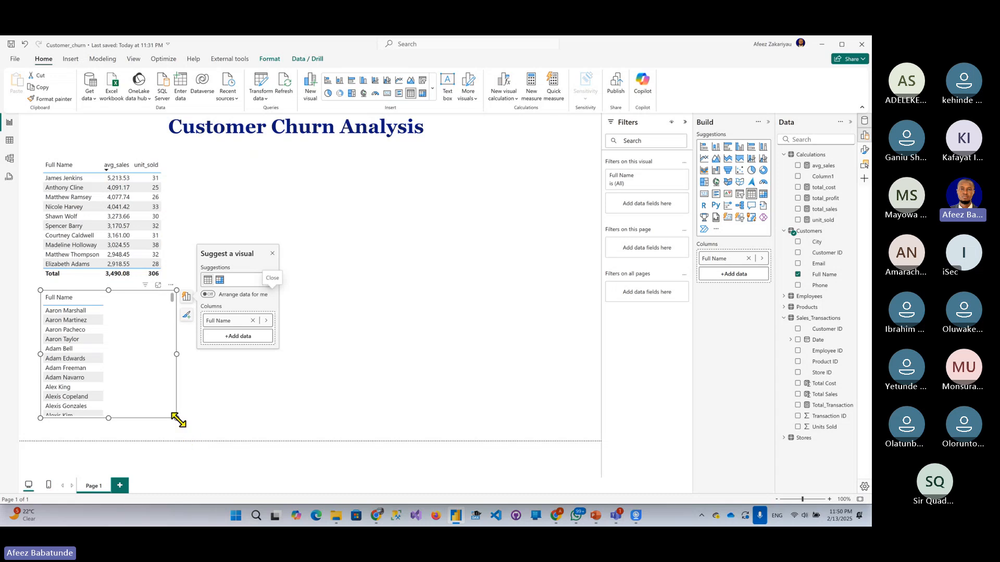
left_click_drag(179, 421, 216, 434)
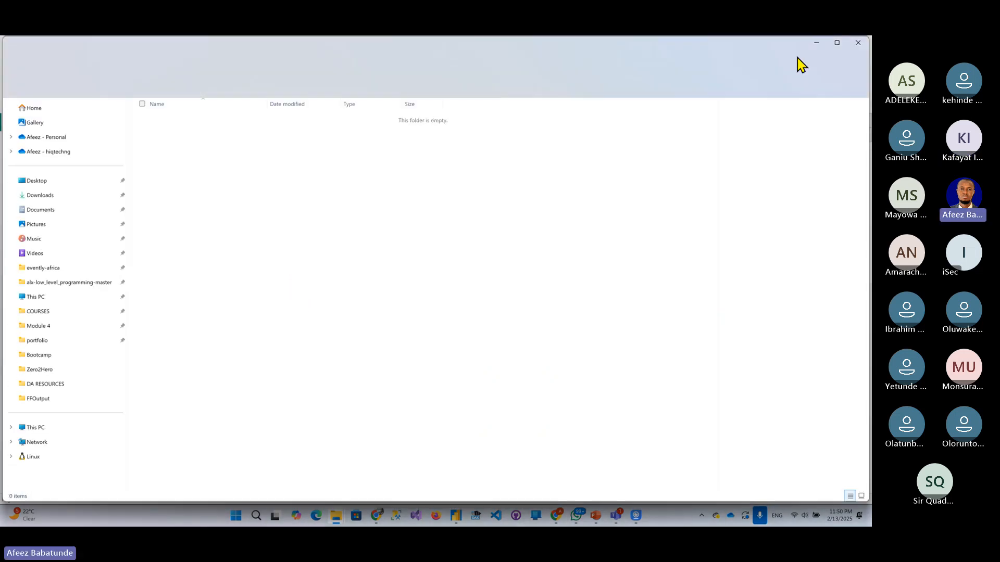
left_click(858, 44)
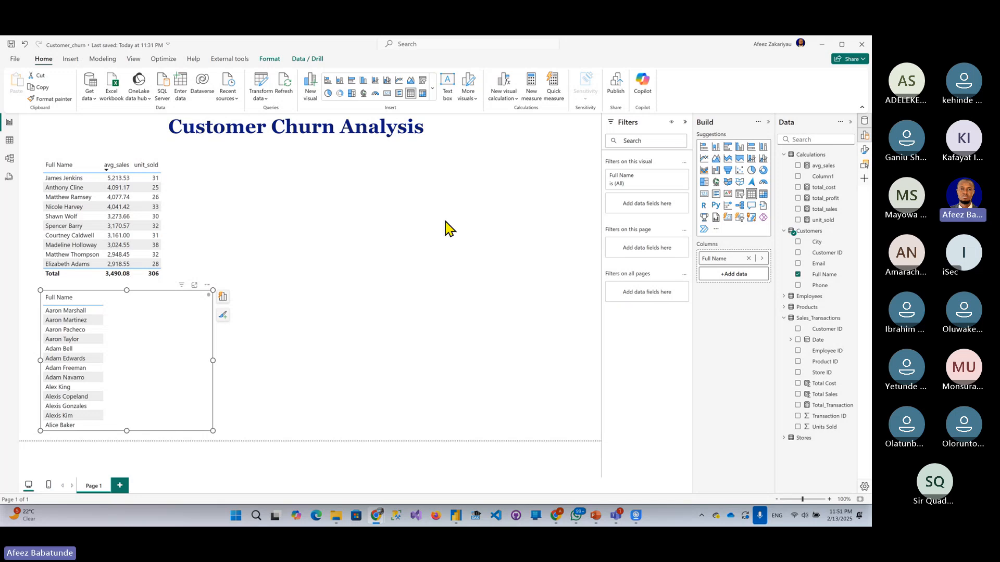
left_click(319, 228)
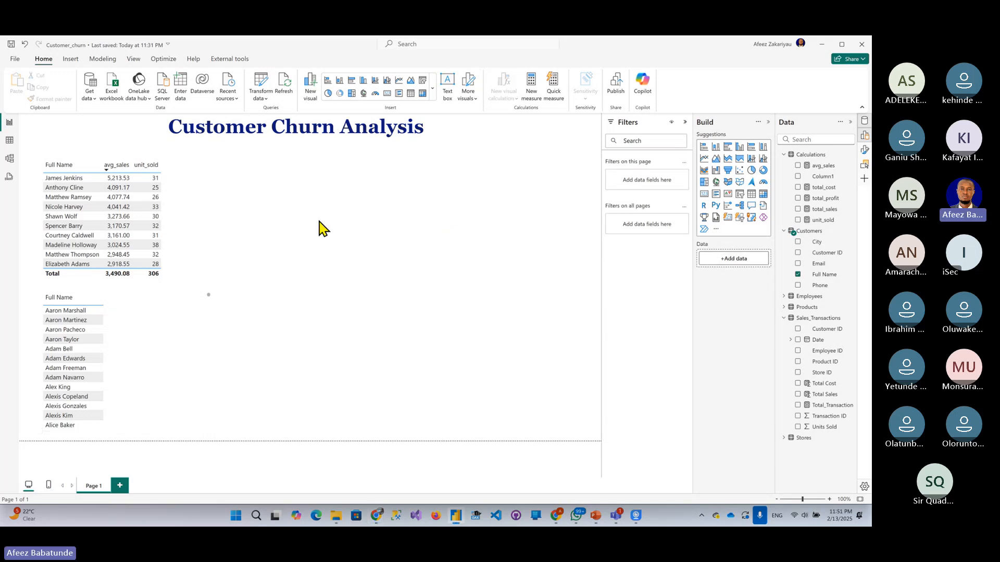
Create a new measure named Purchase Frequency in the Calculations table and begin its formula with the DISTINCTCOUNT function.
right_click(820, 157)
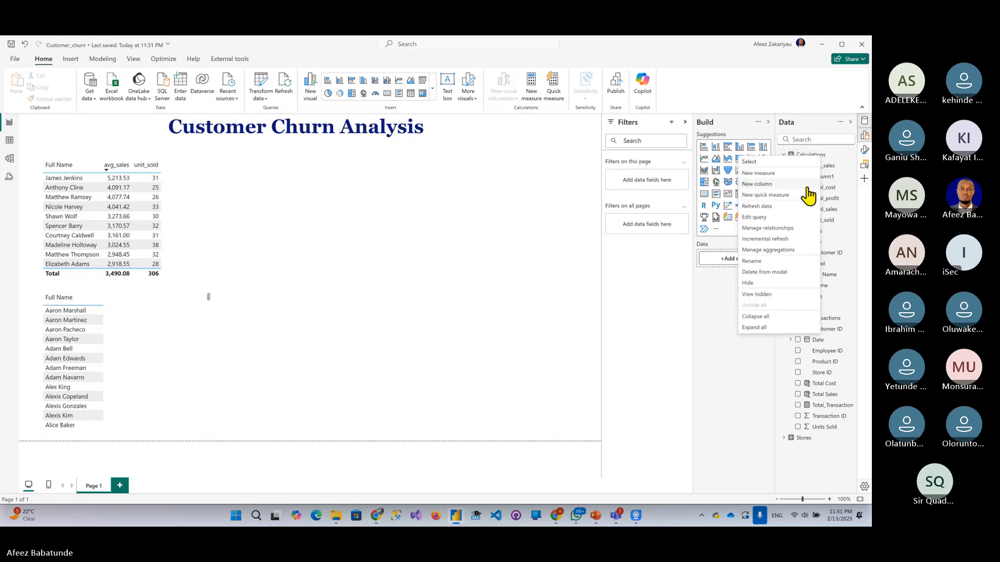
left_click(786, 175)
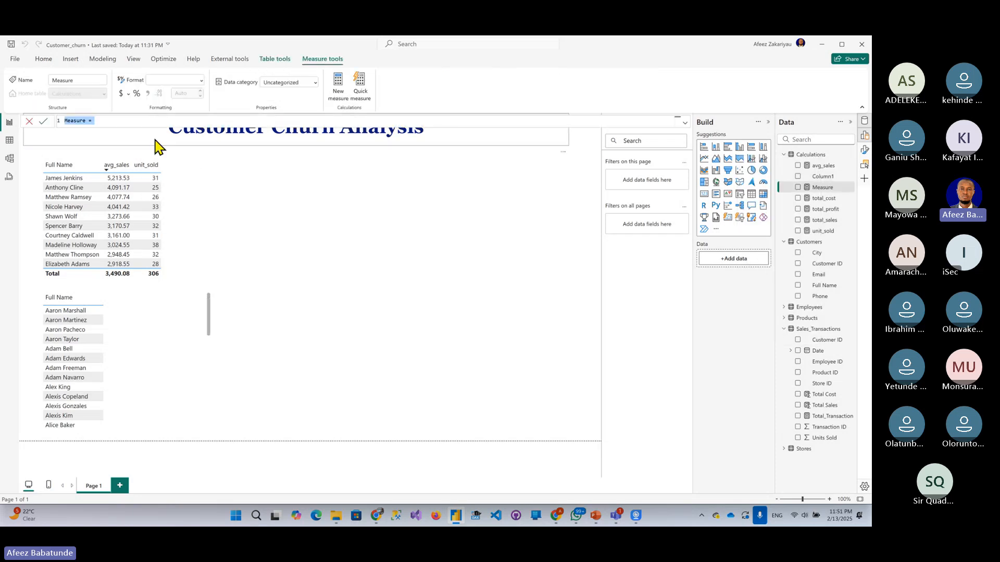
type("Purc")
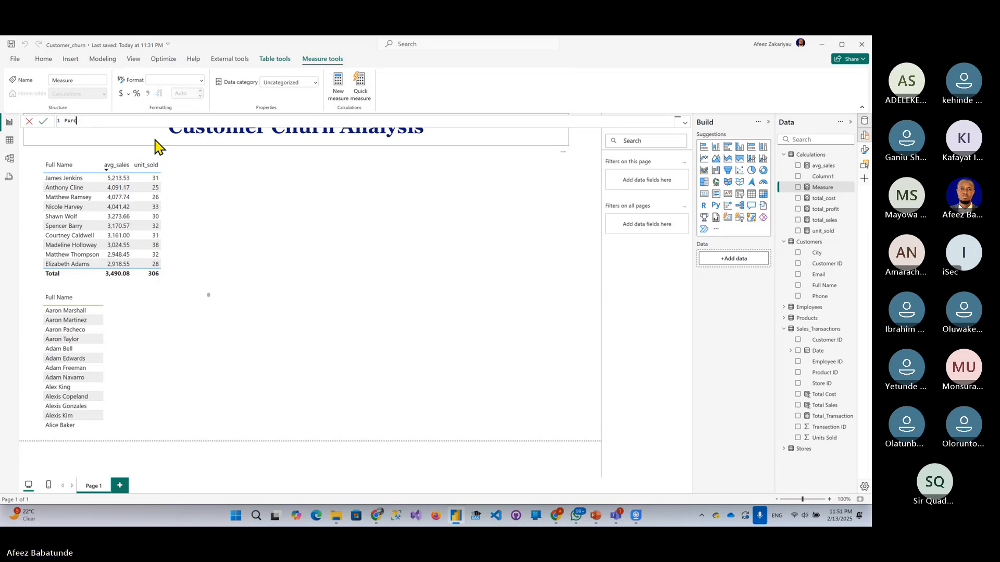
type("hase")
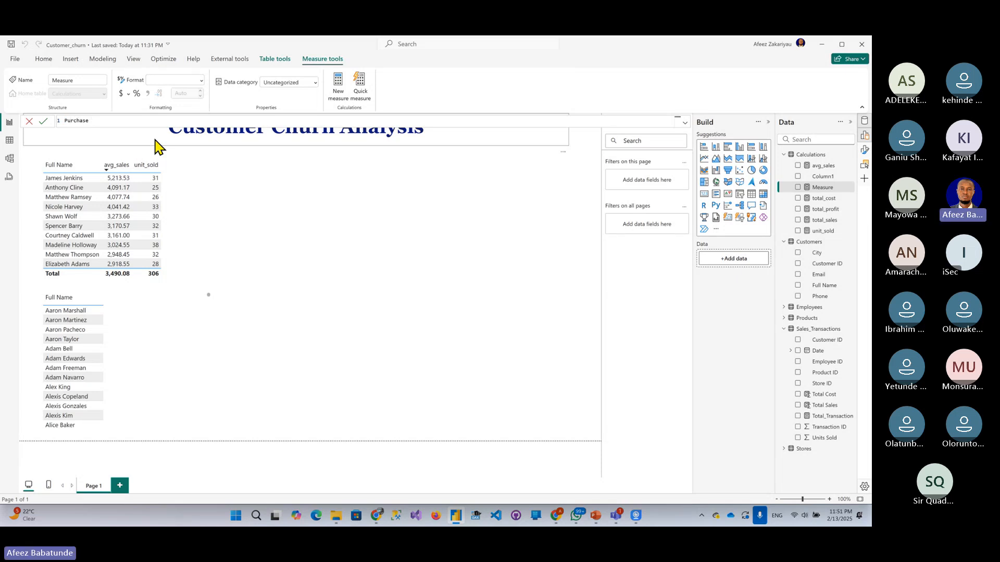
type(" Freq")
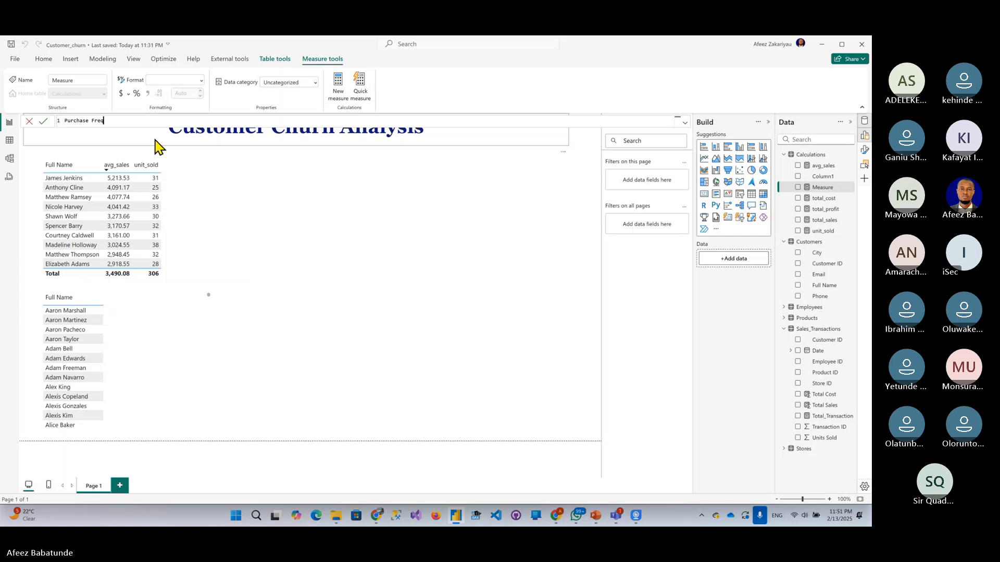
type("uenc")
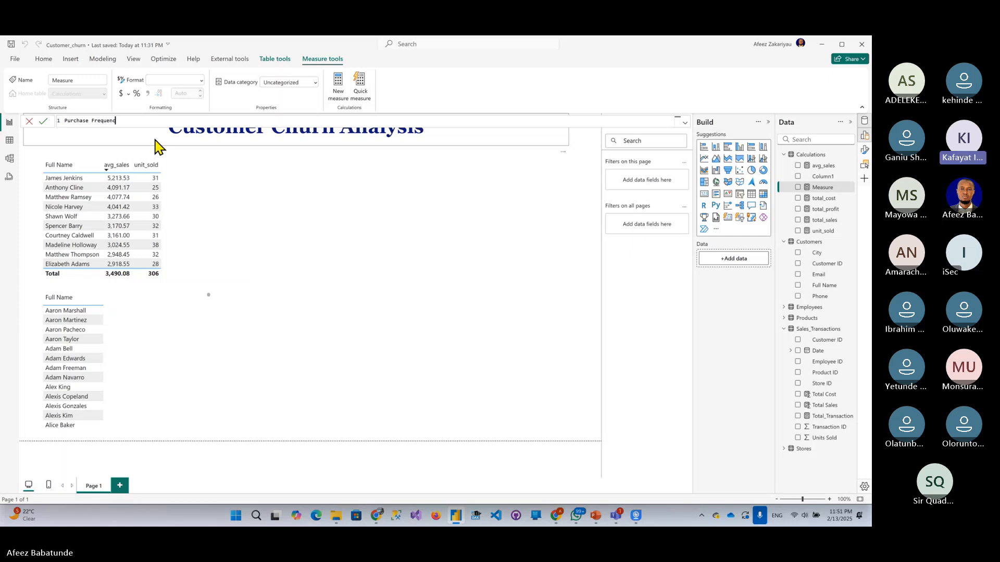
type("y ")
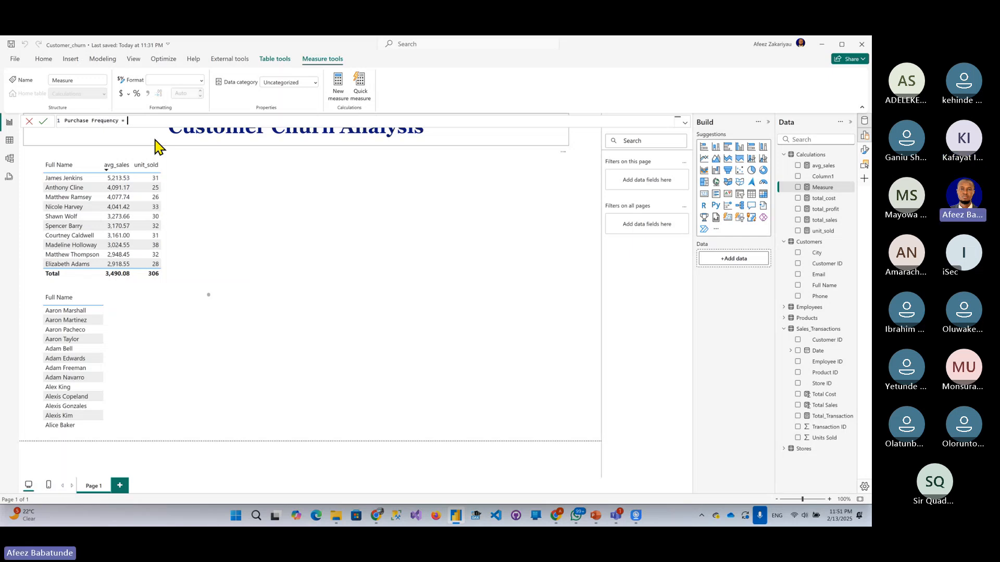
type("=  d")
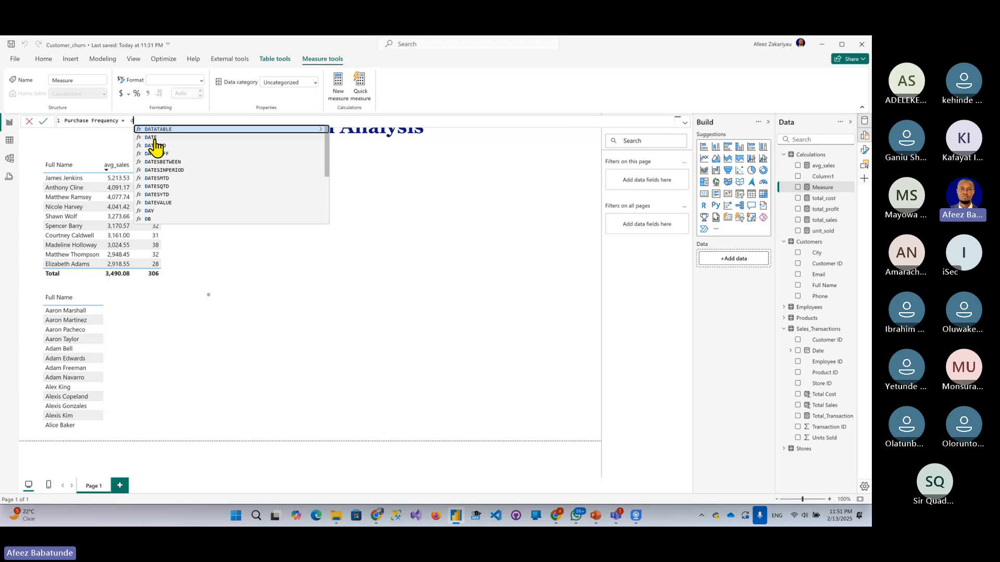
type("is")
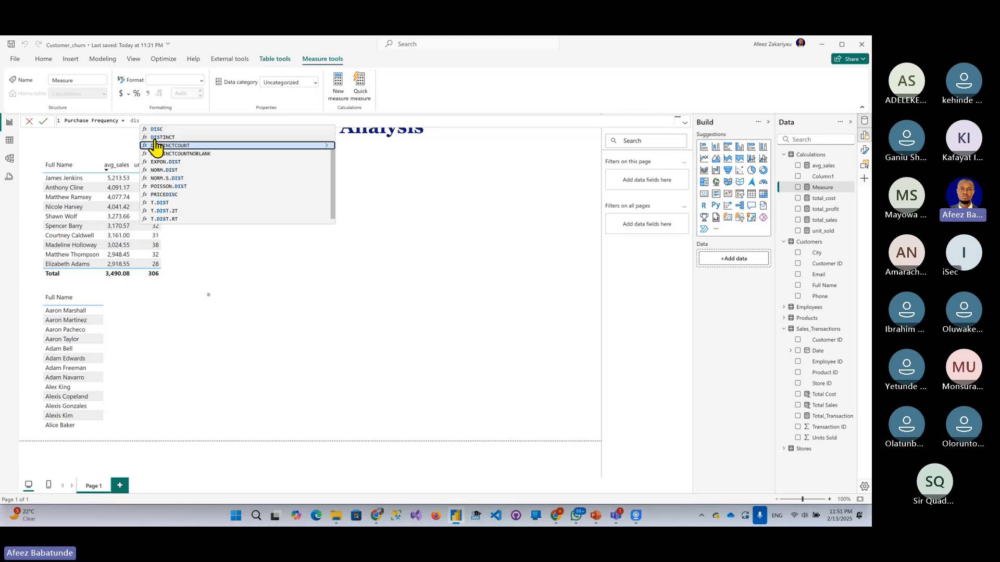
left_click(155, 146)
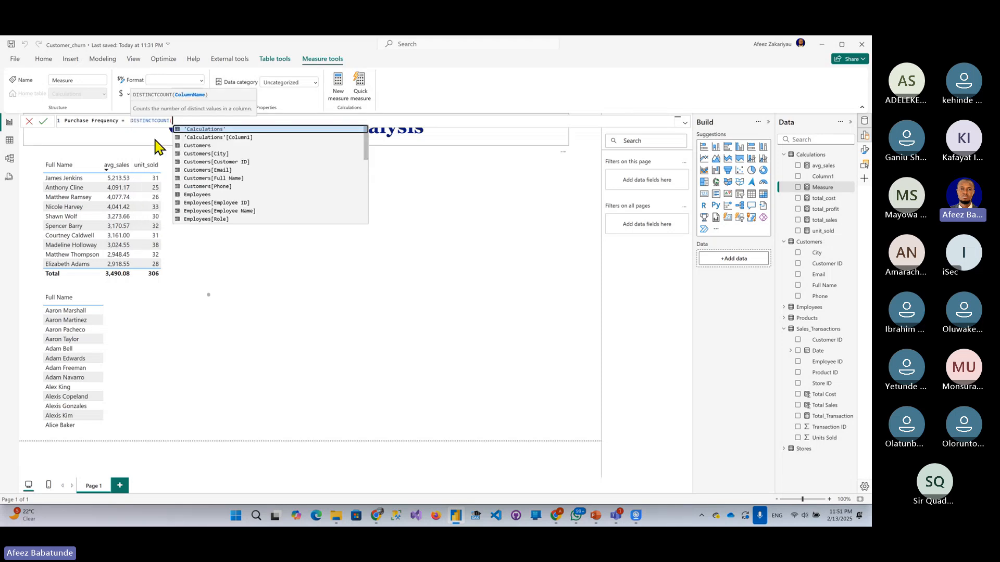
type("sla")
key("BackSpace")
key("BackSpace")
key("BackSpace")
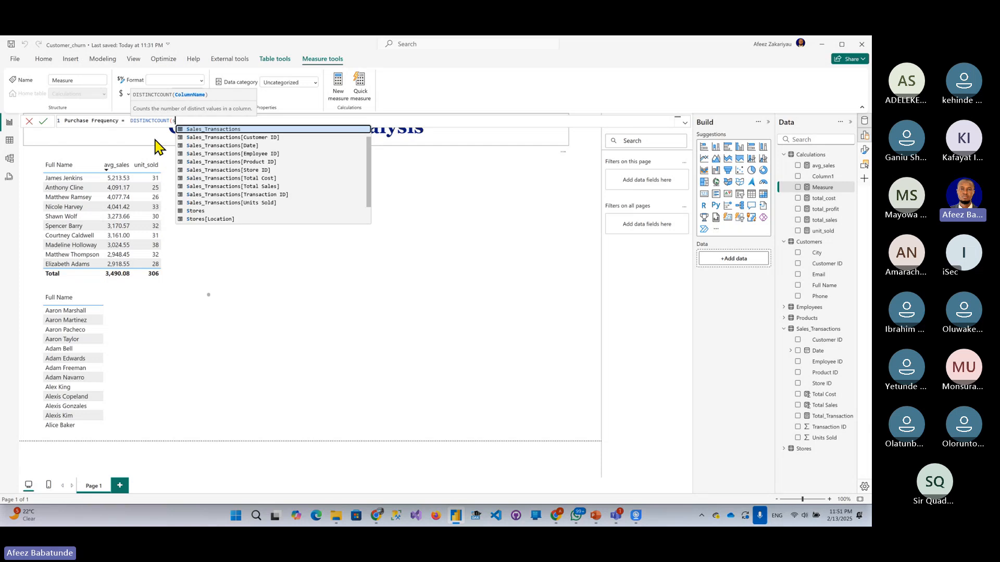
type("cus")
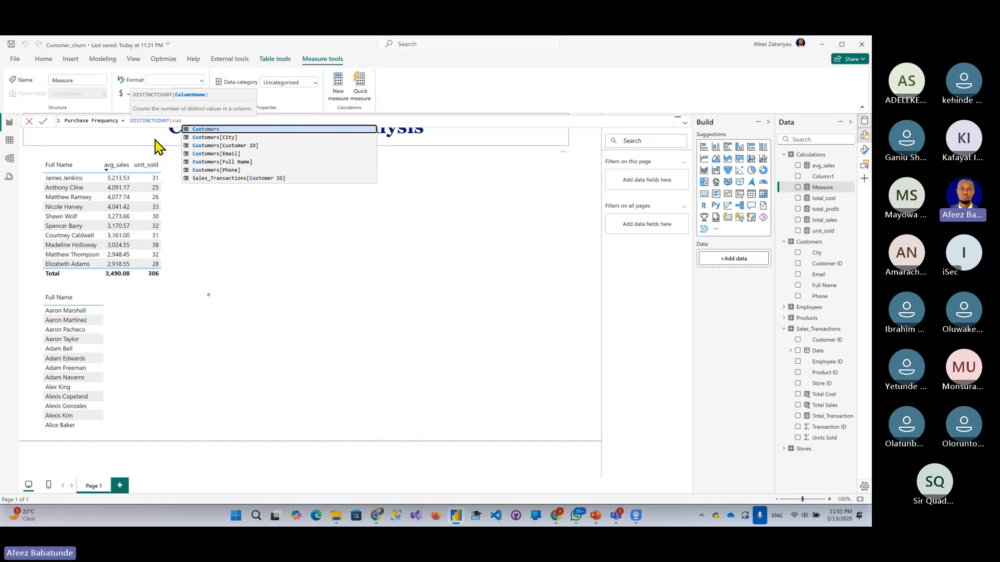
key("BackSpace")
key("BackSpace")
key("BackSpace")
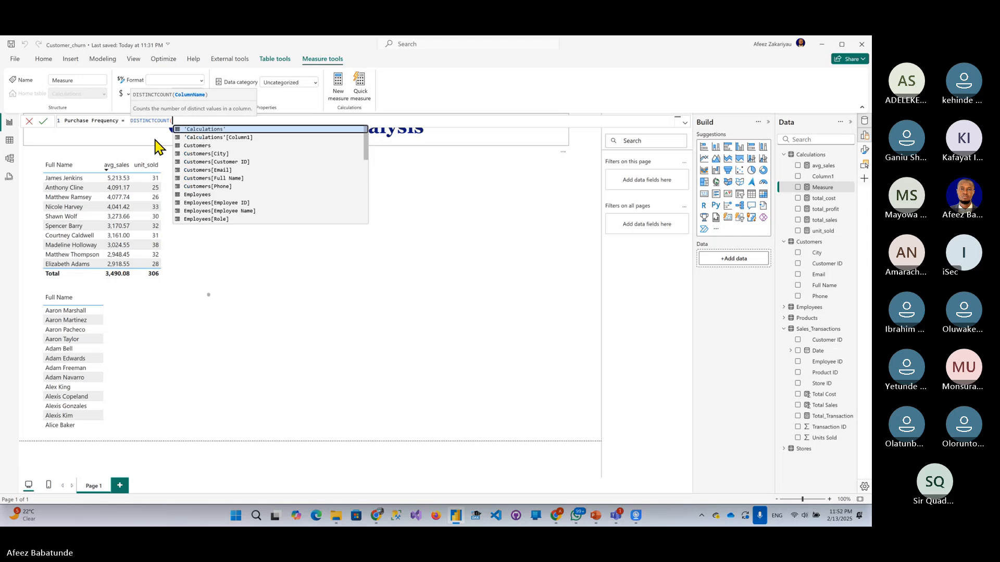
type("s")
key("BackSpace")
Complete the Purchase Frequency formula with Sales_Transactions[Transaction ID] as the counted column and commit the measure.
type("t")
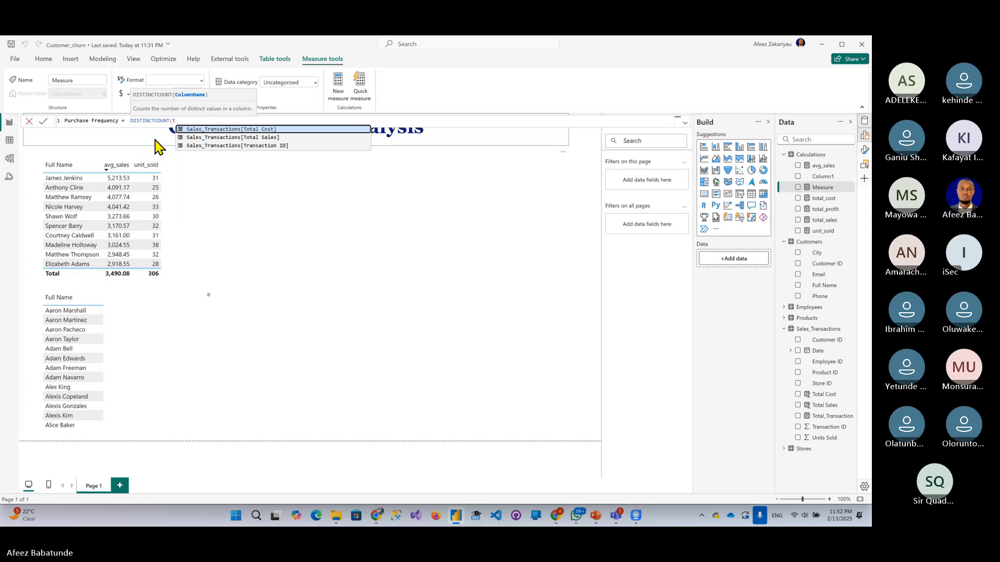
key("Down")
key("Down")
key("Tab")
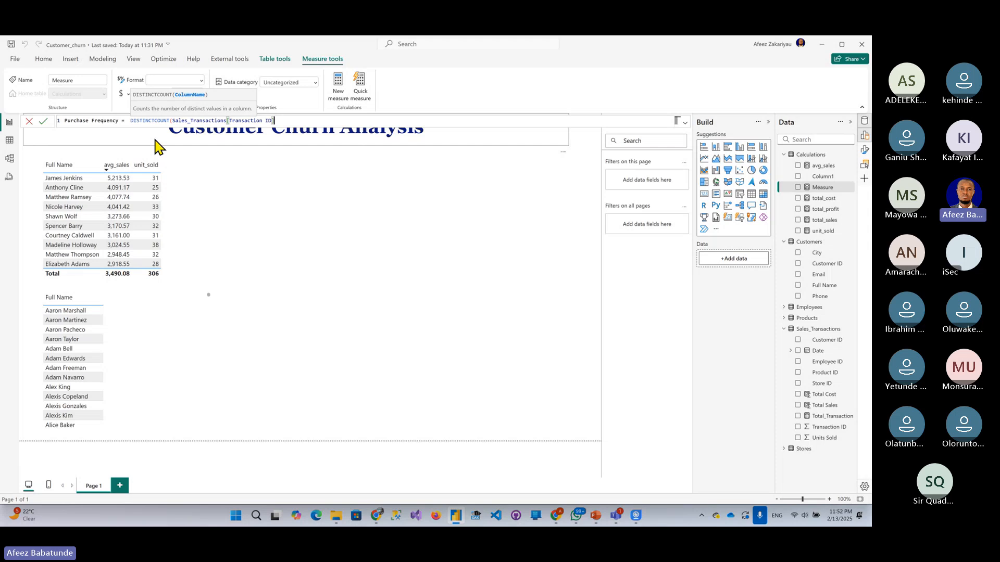
type(")")
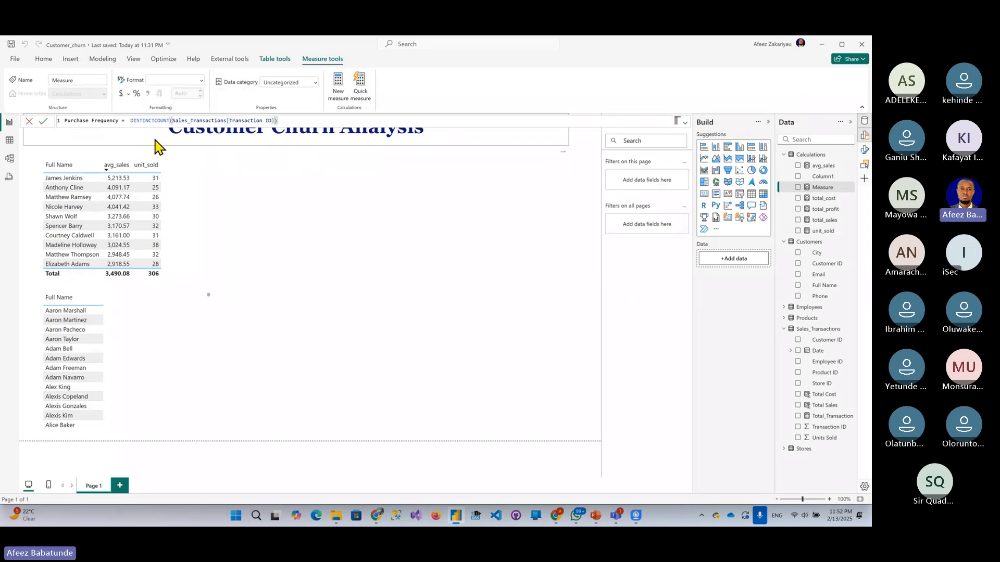
key("Return")
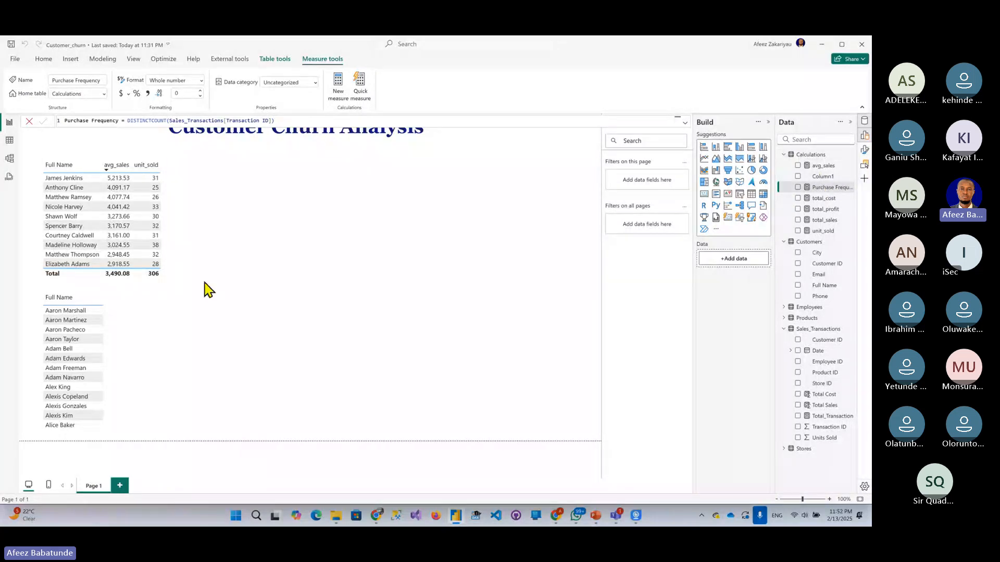
Add the Purchase Frequency measure as a column to the lower Full Name table and look through its rows.
left_click(130, 326)
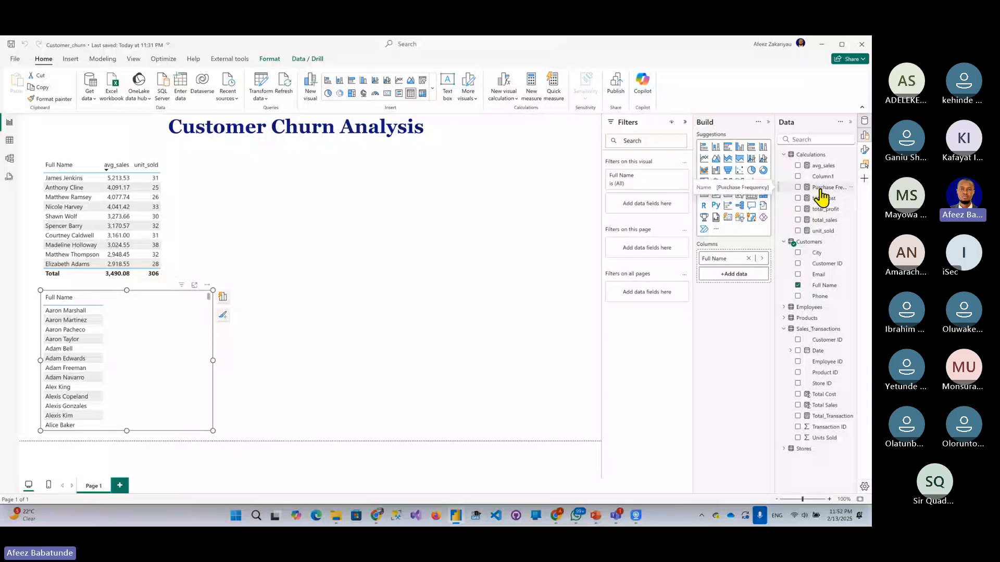
left_click_drag(821, 189, 730, 276)
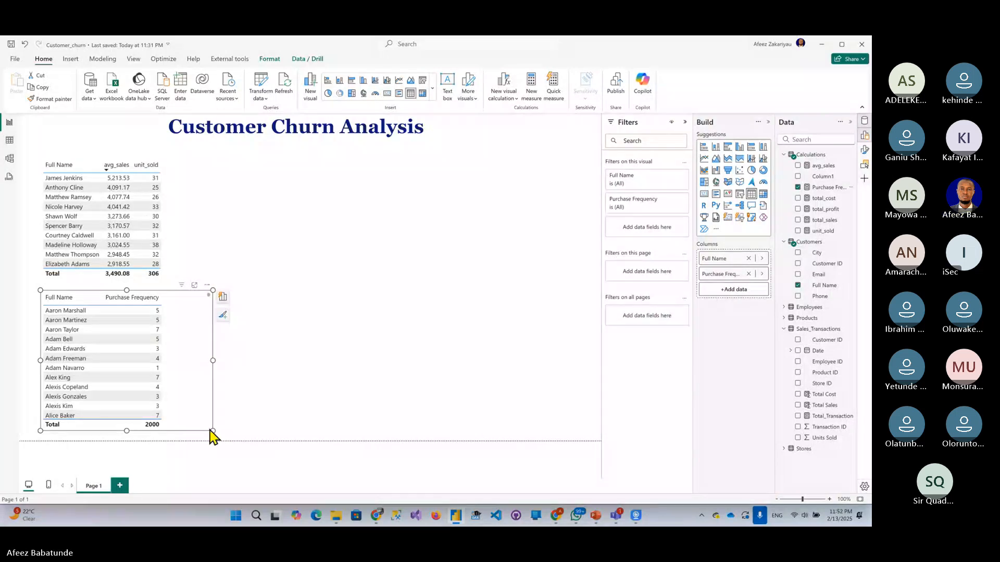
scroll(185, 360, "down", 5)
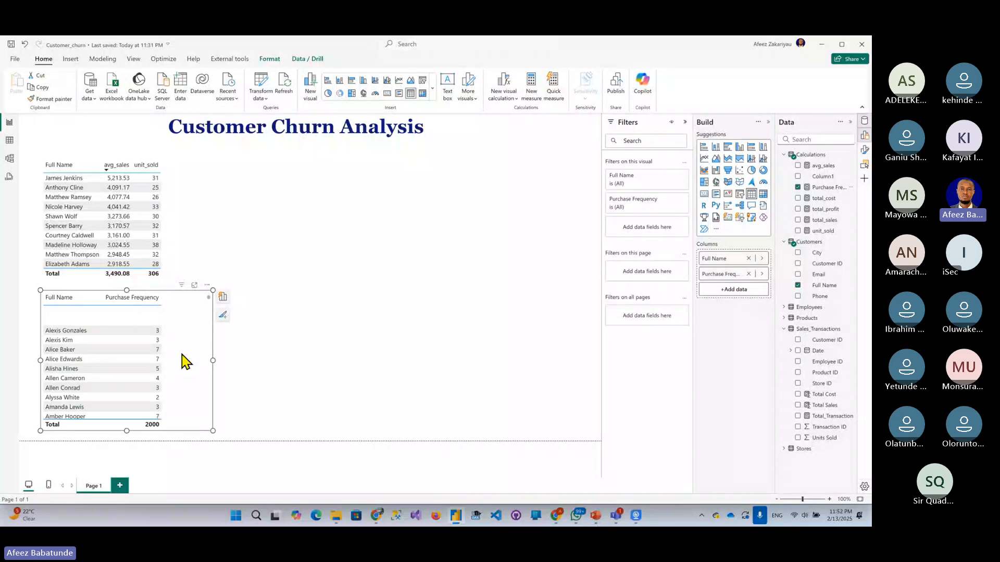
scroll(185, 361, "up", 5)
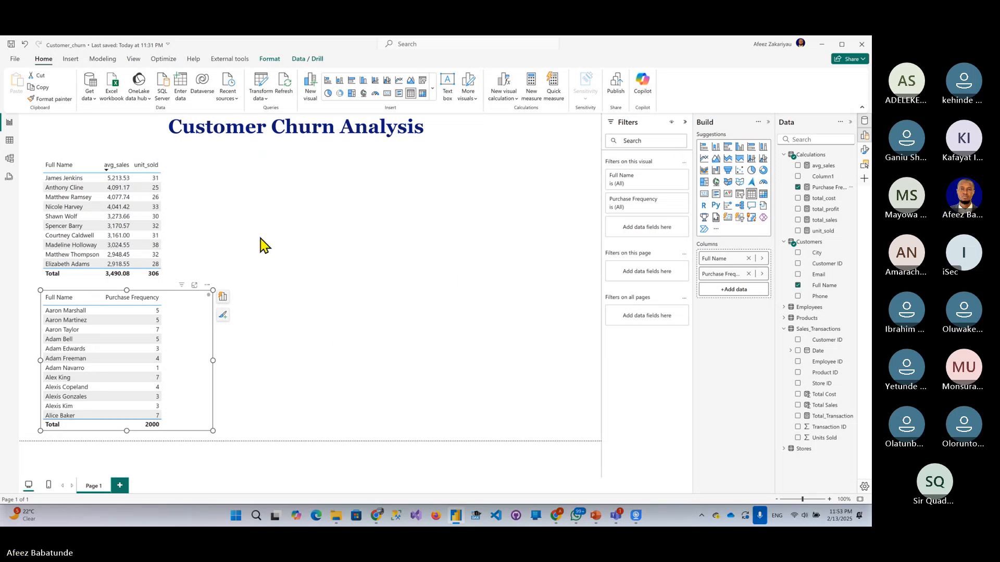
left_click(342, 192)
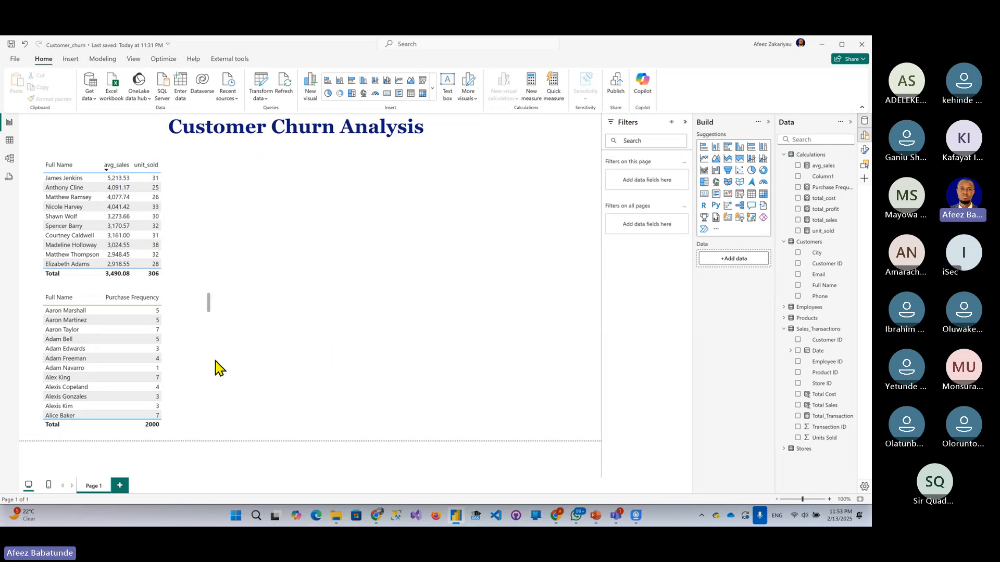
Filter the lower table to show only customers whose Purchase Frequency is less than or equal to 3.
left_click(187, 369)
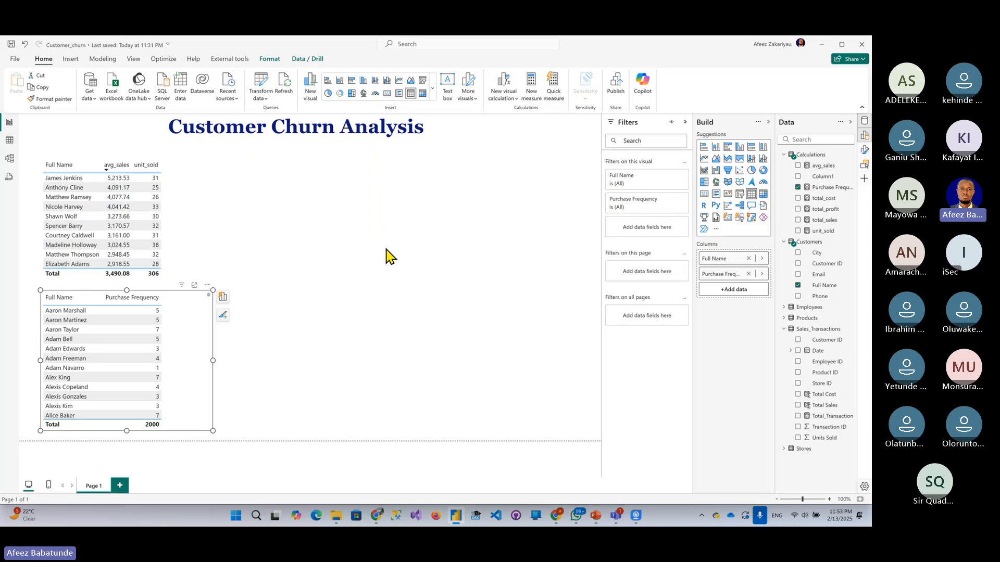
left_click(672, 199)
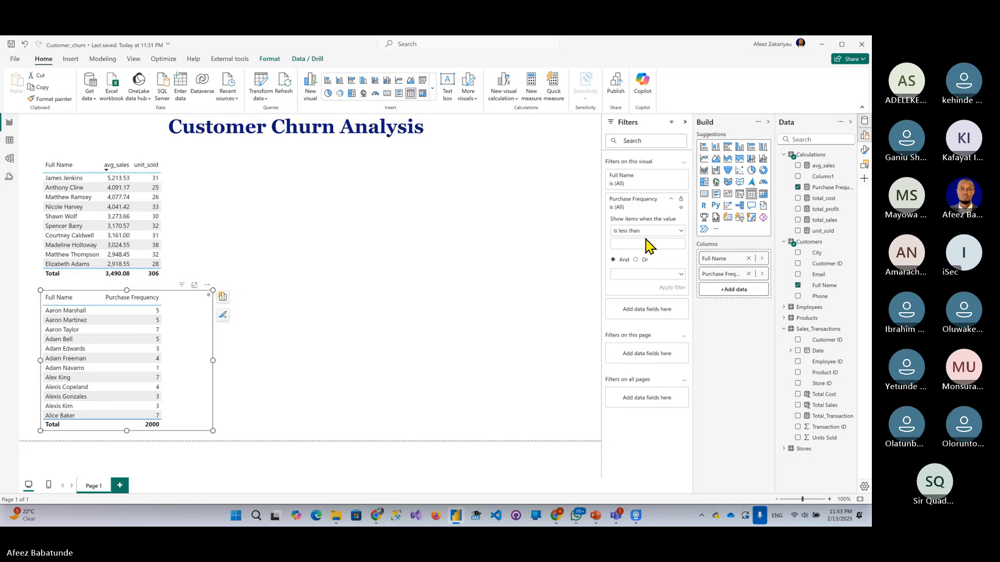
left_click(666, 232)
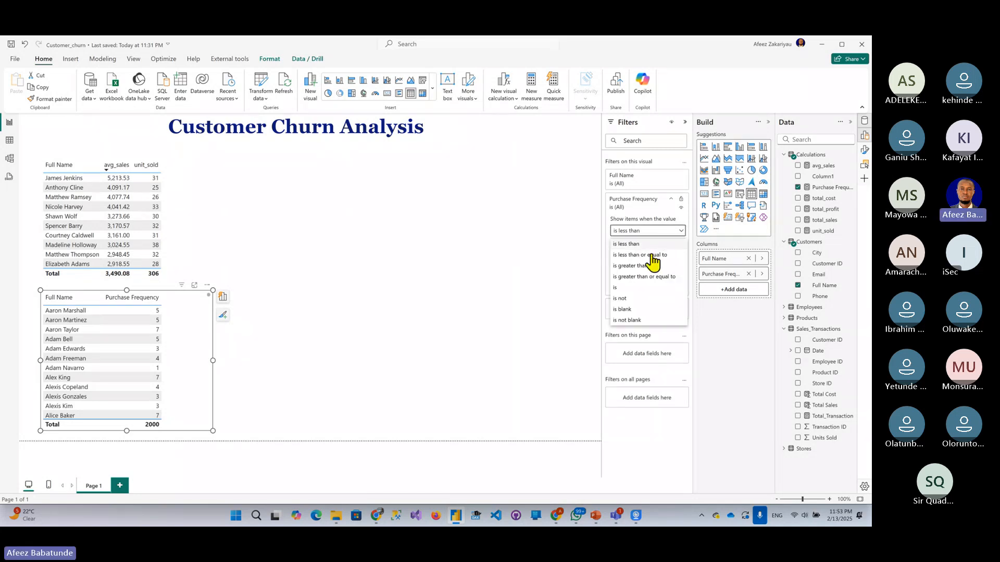
left_click(651, 255)
left_click(622, 244)
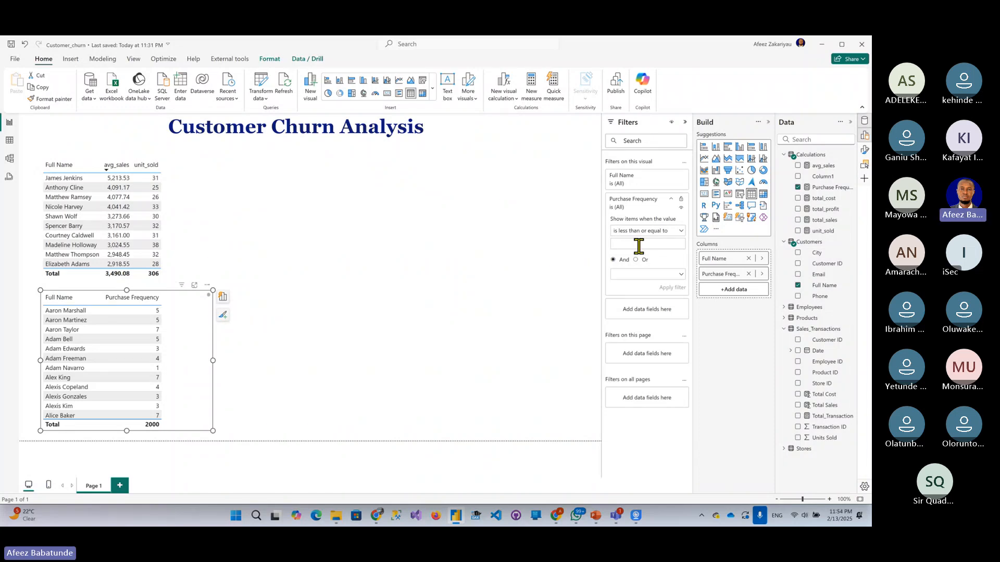
left_click(679, 276)
left_click(679, 276)
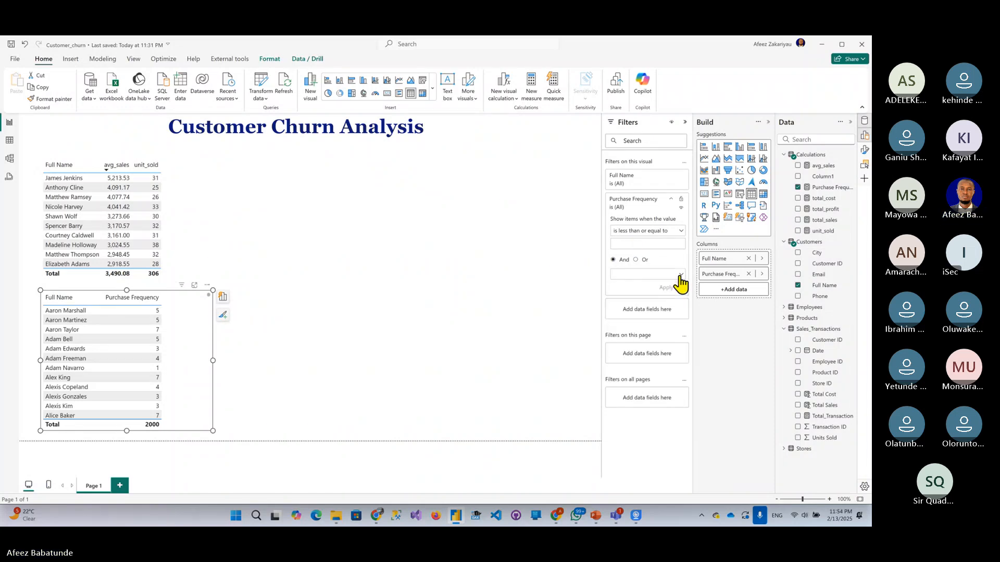
left_click(622, 243)
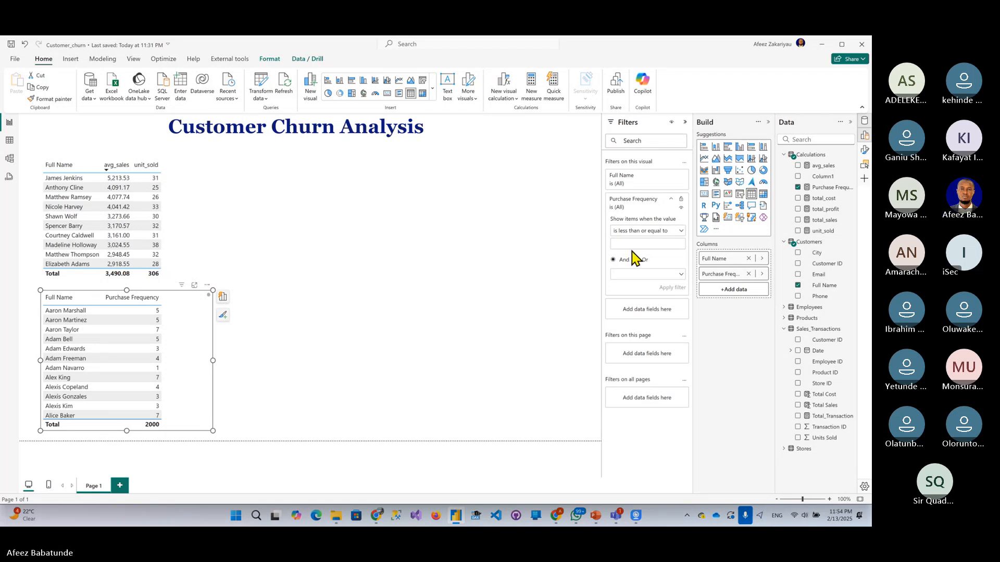
type("3")
left_click(668, 288)
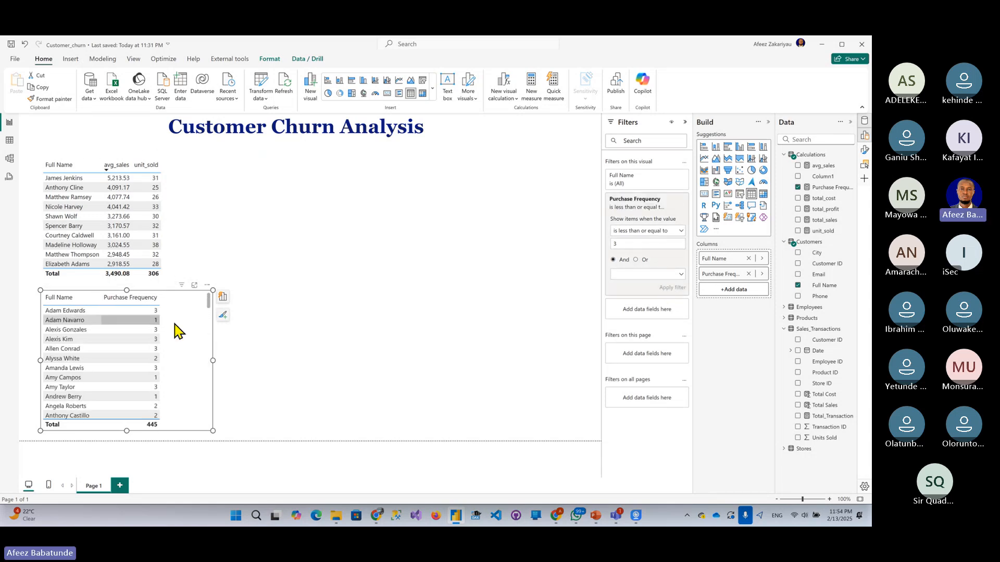
Check the filtered customer rows and narrow the lower table's frame to fit the Full Name and Purchase Frequency columns.
scroll(163, 405, "down", 10)
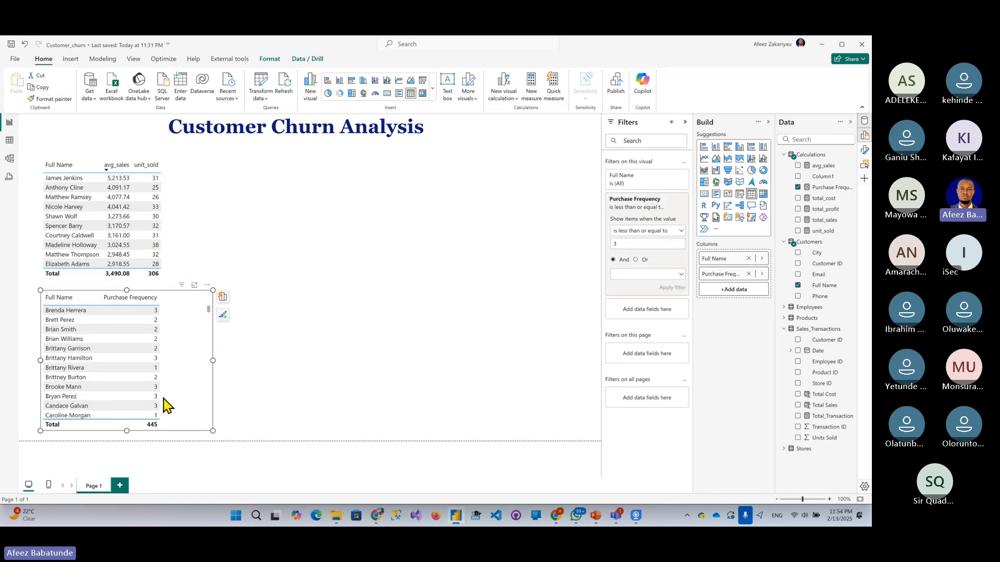
scroll(152, 369, "down", 15)
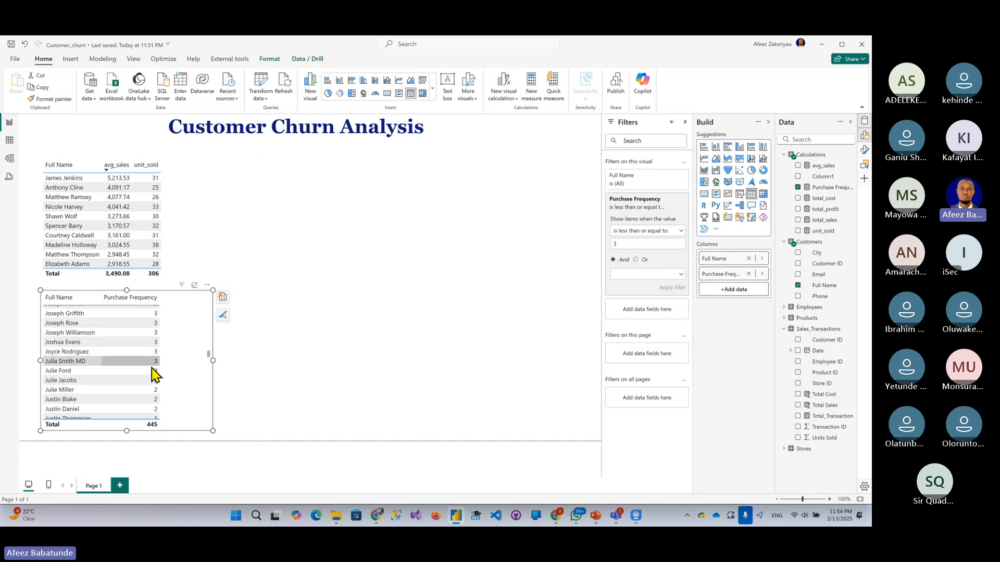
scroll(153, 373, "up", 10)
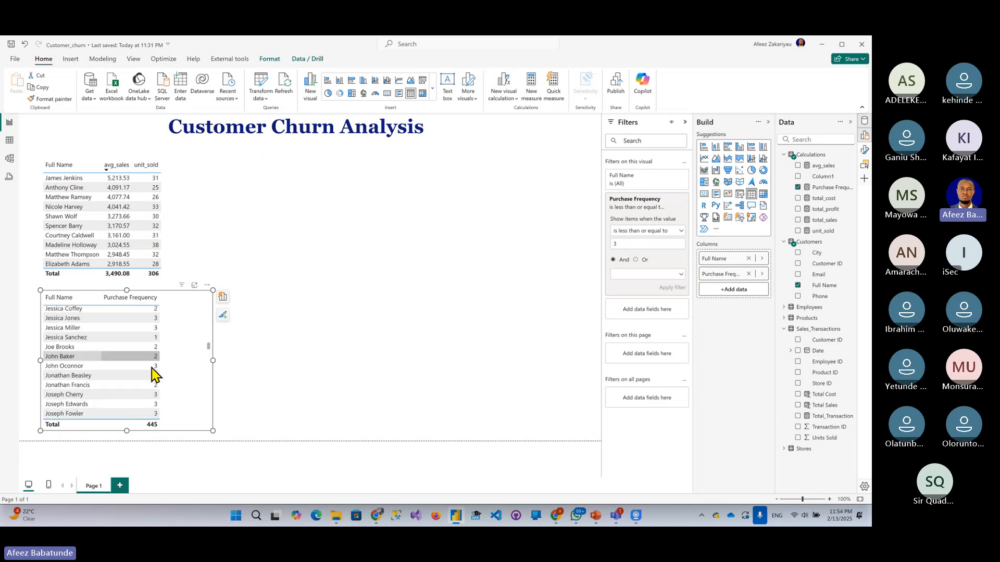
scroll(153, 373, "down", 5)
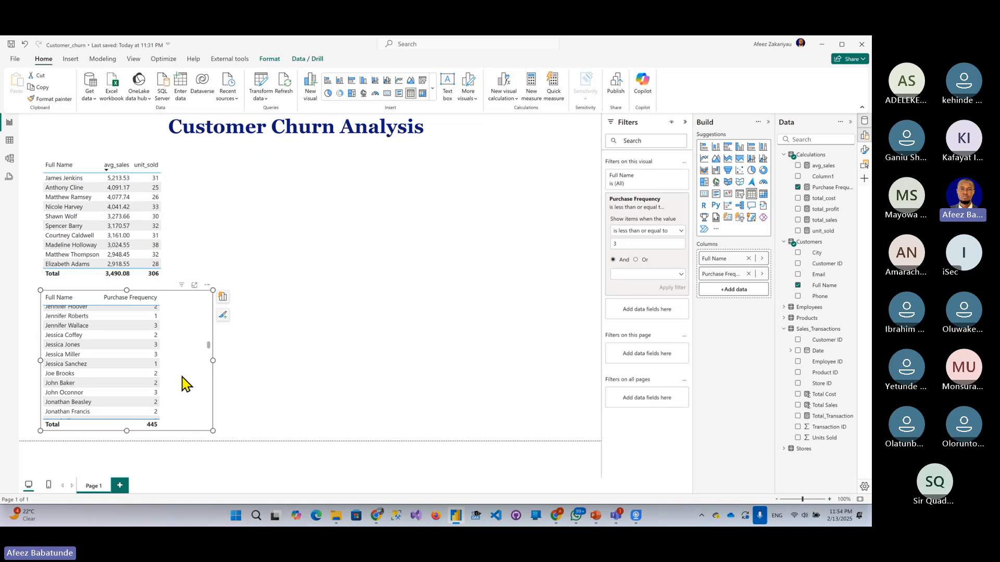
left_click_drag(213, 363, 179, 366)
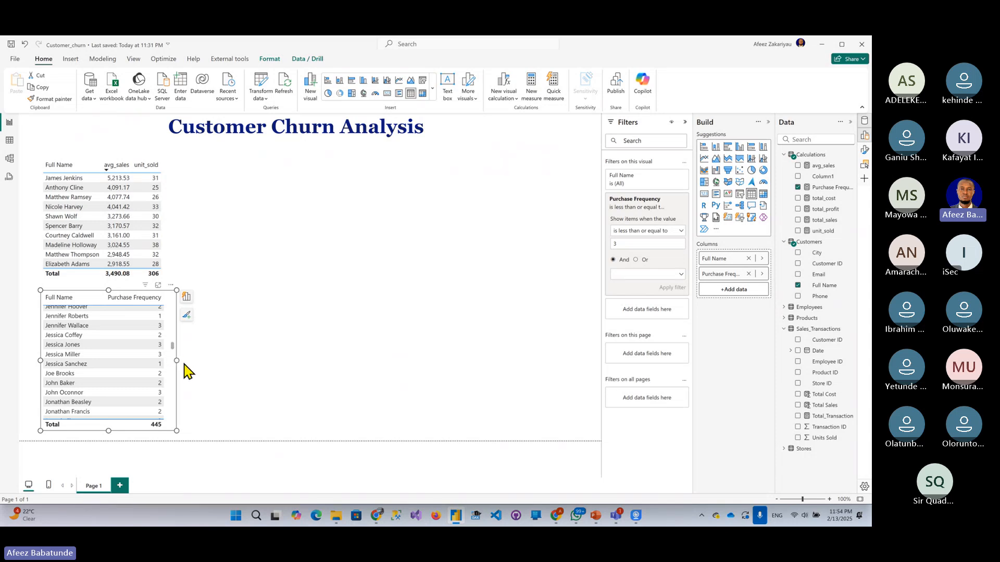
mouse_move(176, 362)
left_mouse_down()
mouse_move(205, 373)
mouse_move(178, 375)
left_mouse_up()
left_click(384, 229)
Start a new measure named Bundle Count in the Calculations table with a COUNT nested inside CALCULATE, each on its own line.
right_click(816, 158)
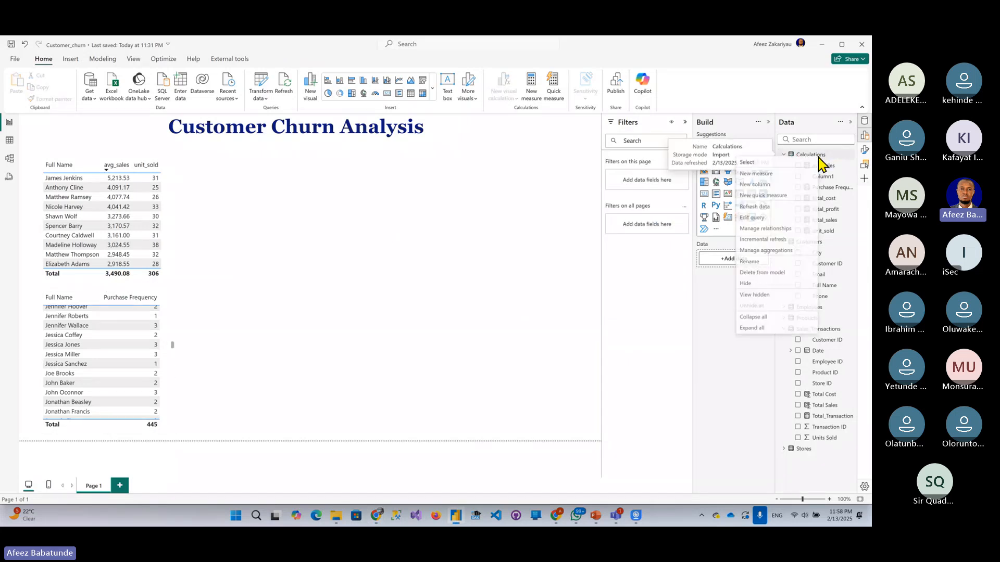
left_click(756, 174)
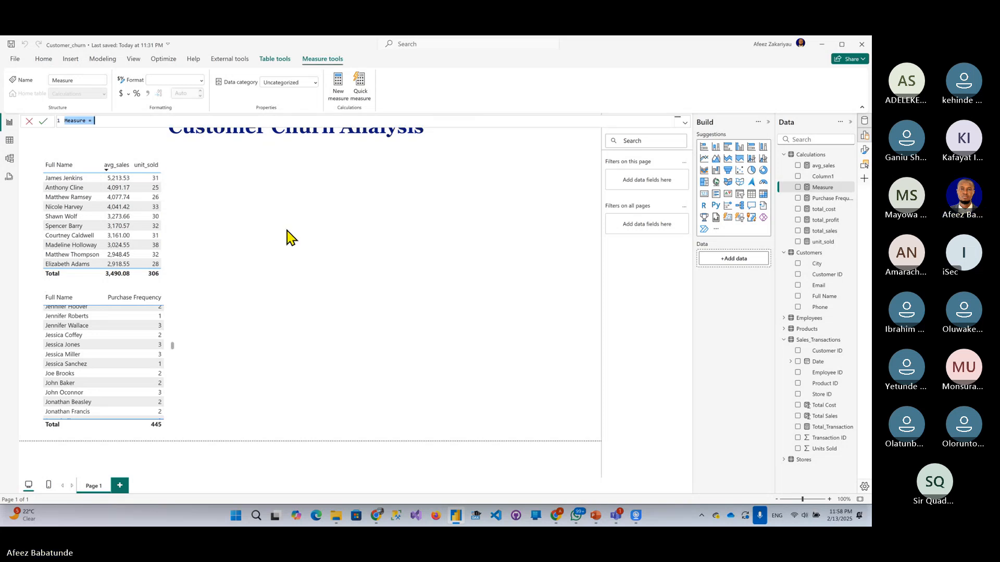
type("Bundle ")
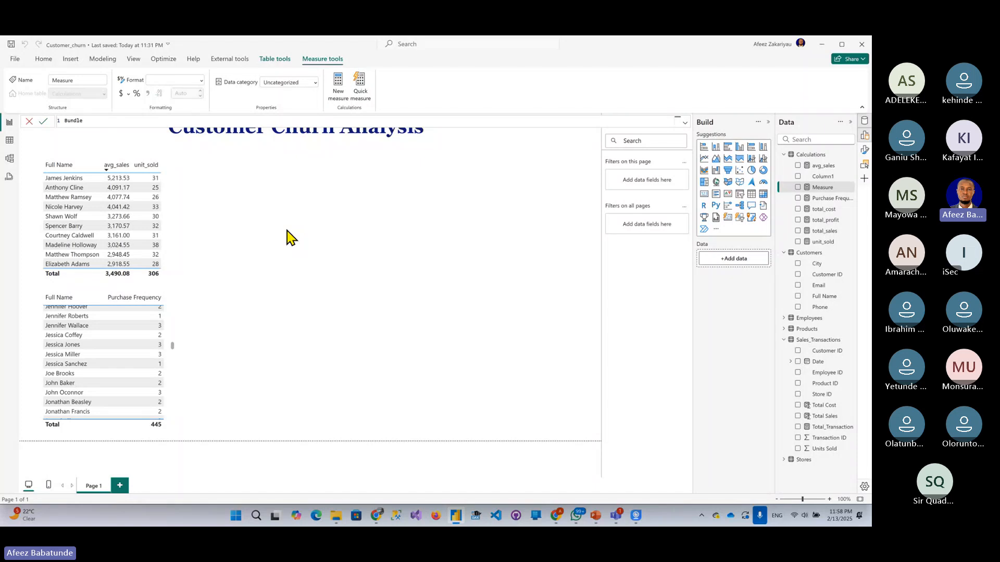
type("Count =")
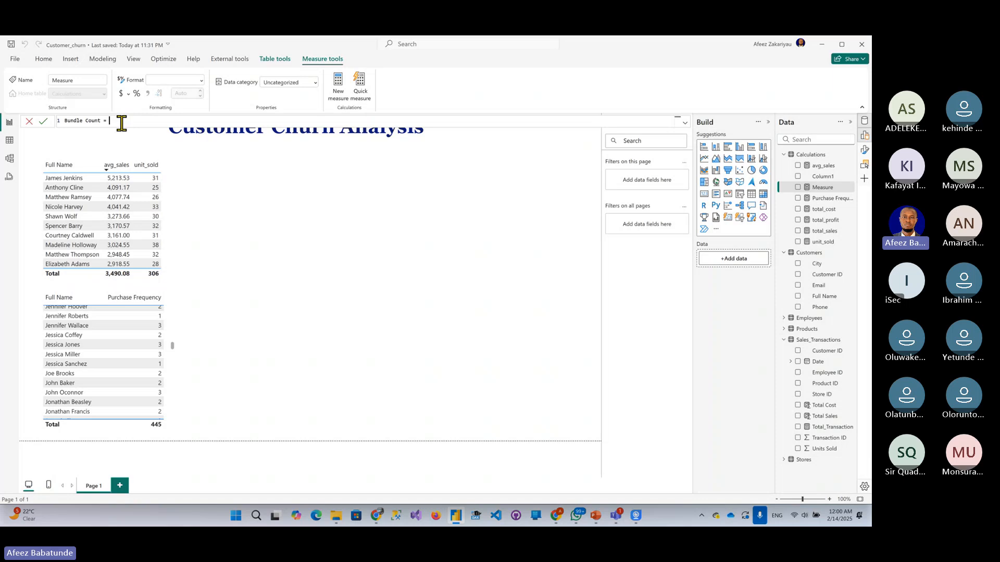
key("shift+Return")
type("CALCULATE(")
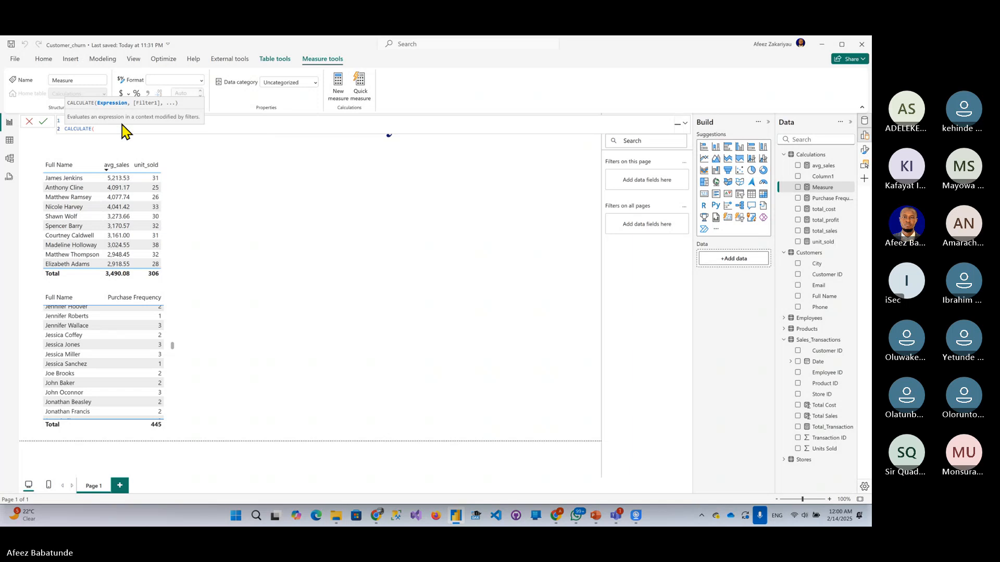
key("shift+Return")
type("COUNT(")
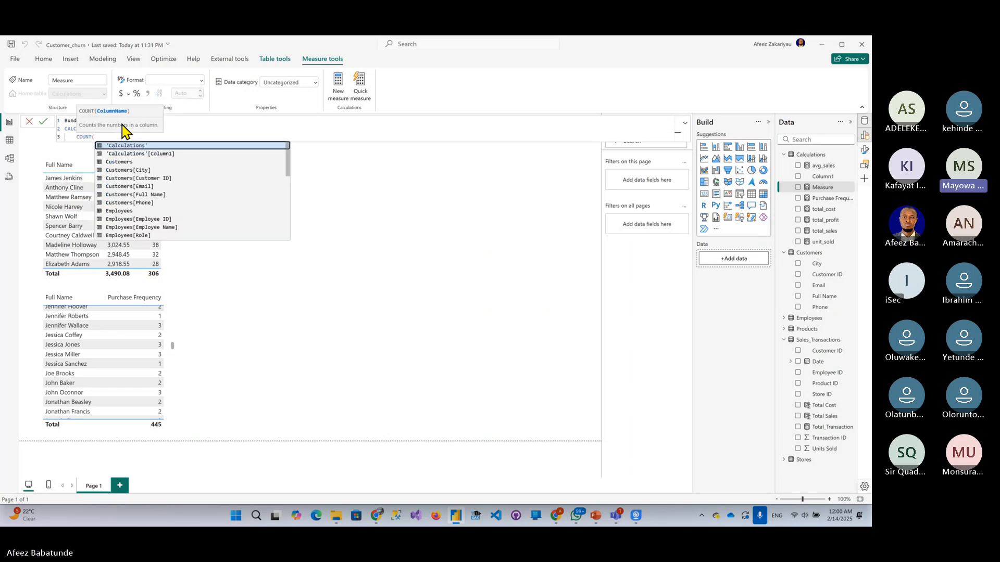
Set Sales_Transactions[Transaction ID] as the counted column in the Bundle Count formula and close the COUNT expression.
type("(sale")
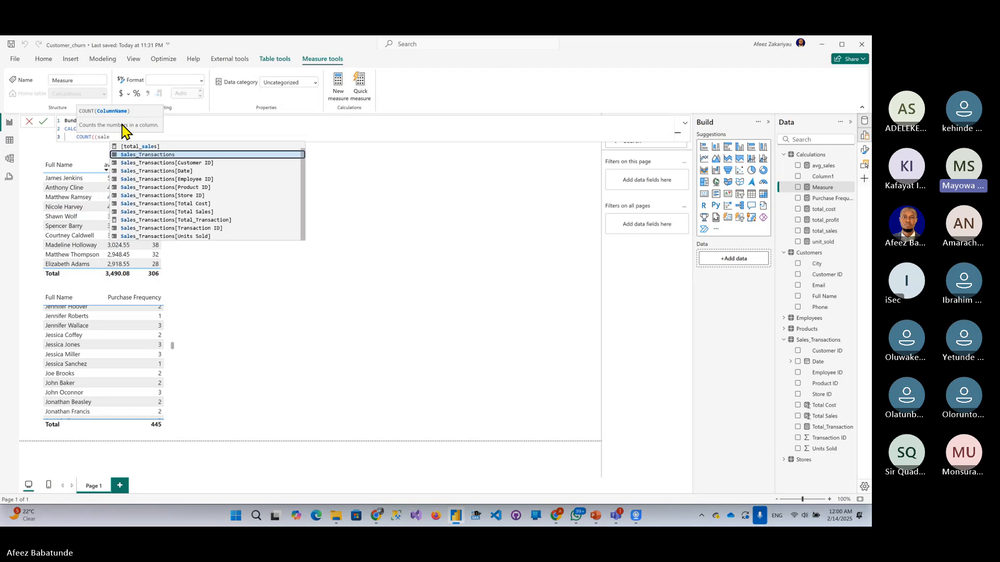
key("Tab")
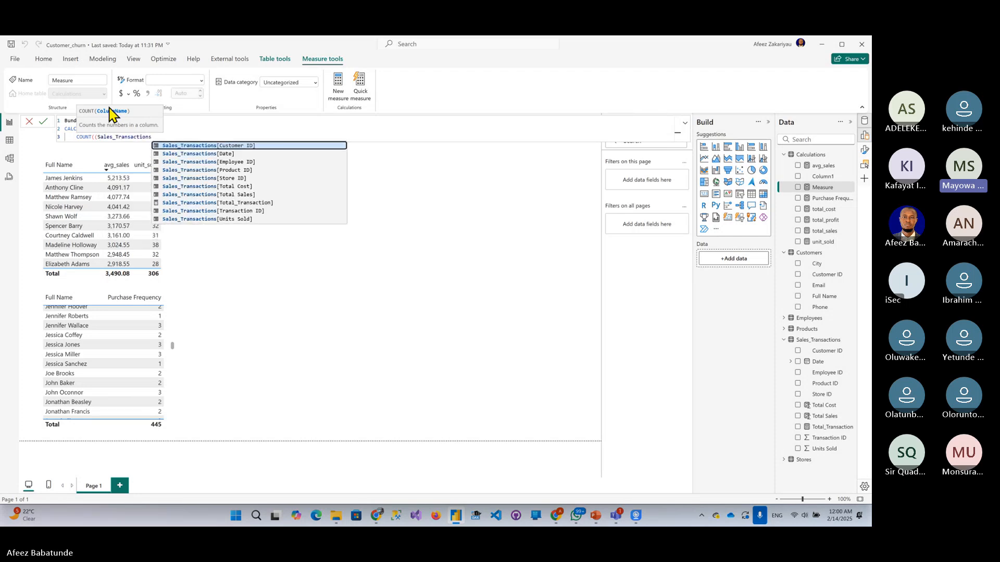
left_click(98, 137)
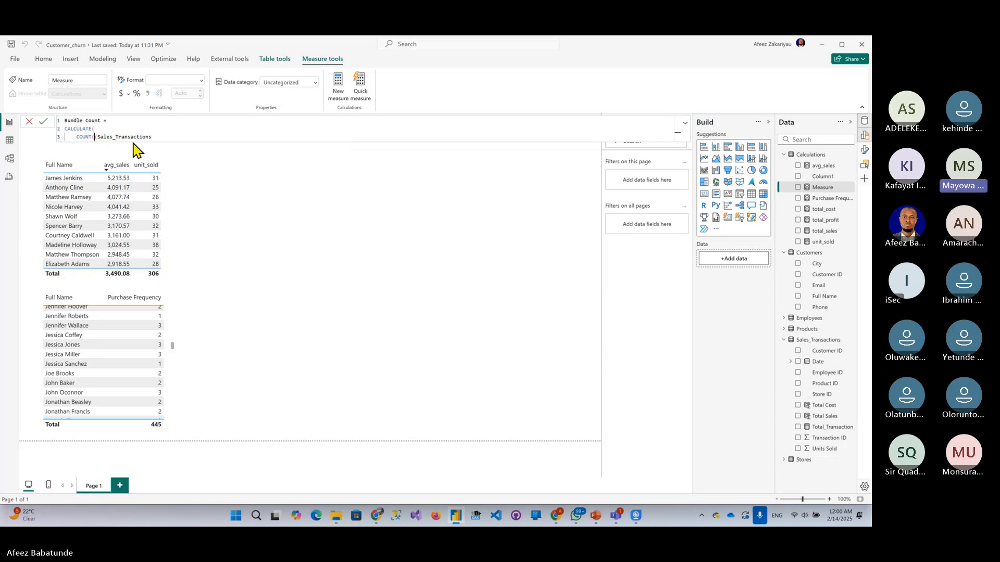
key("BackSpace")
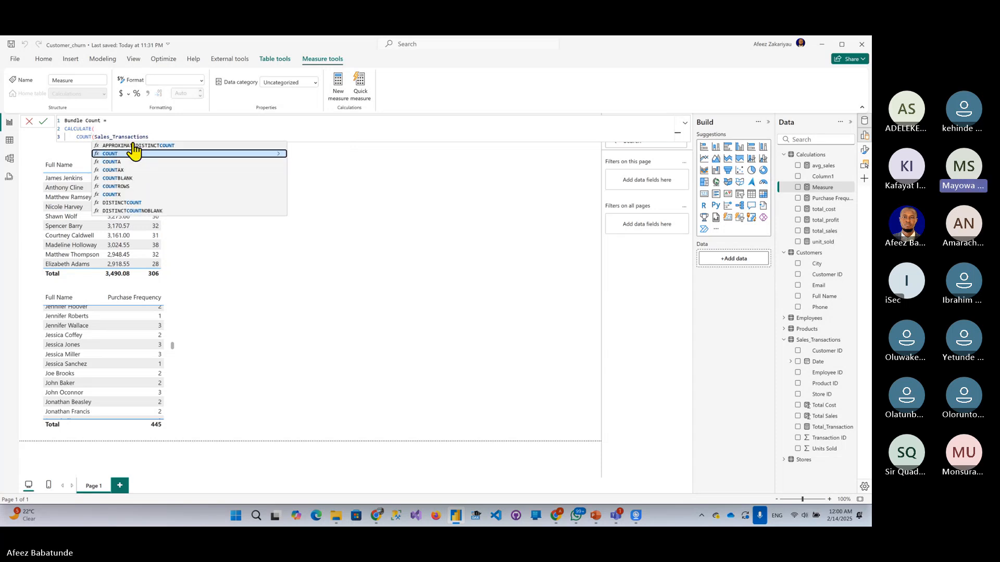
left_click(151, 137)
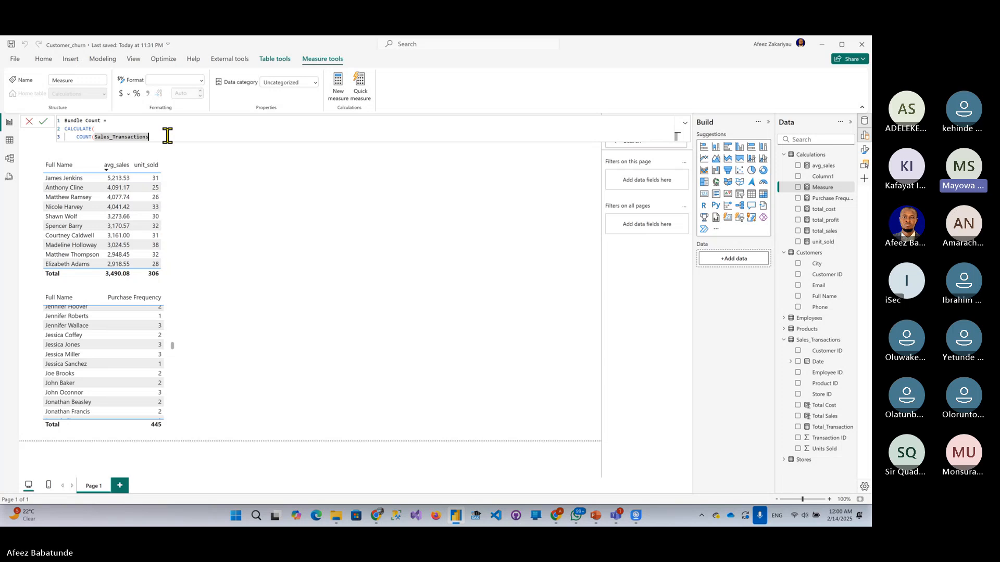
key("BackSpace")
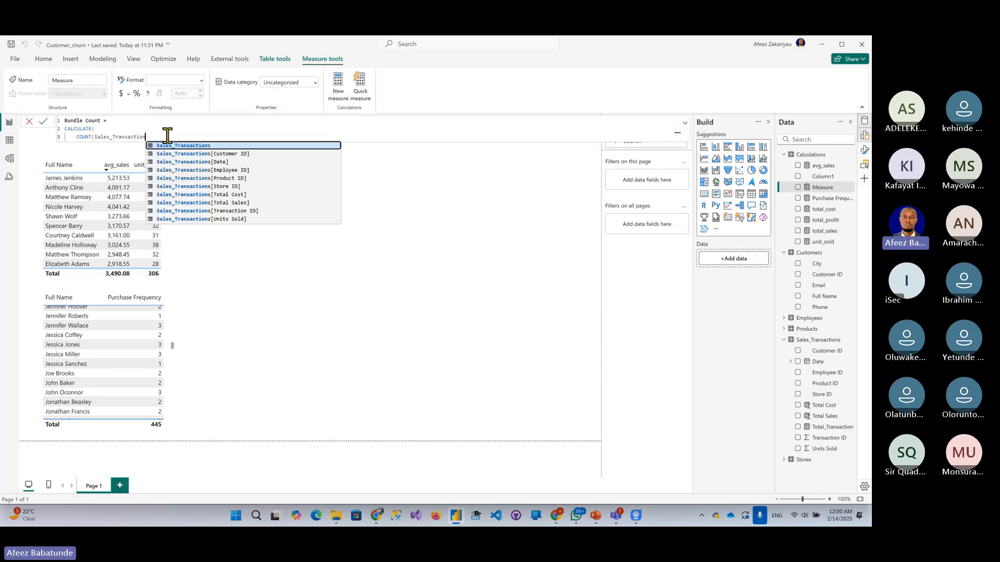
key("Down")
key("Down")
key("Down")
key("Down")
key("Down")
key("Down")
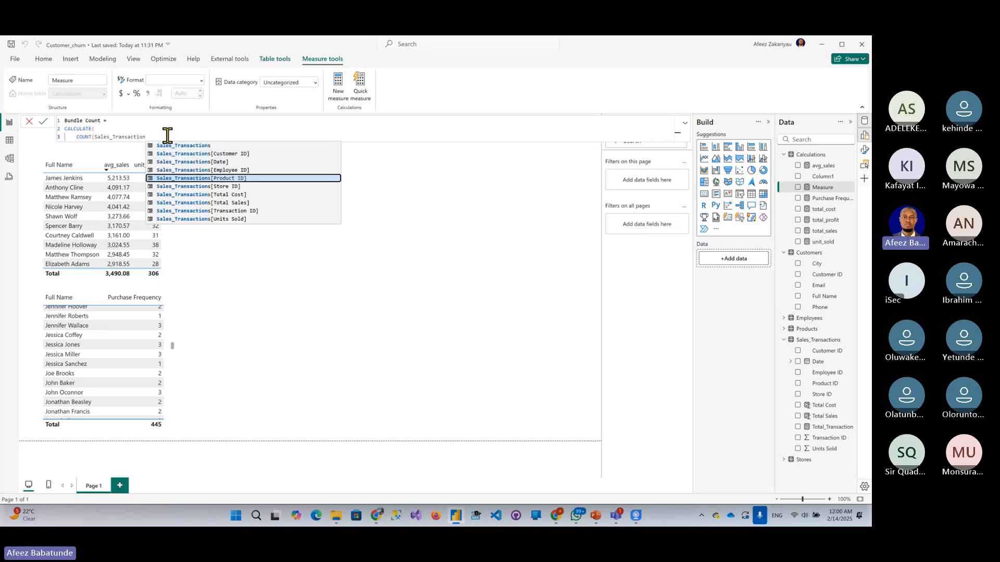
key("Down")
key("Down")
key("Tab")
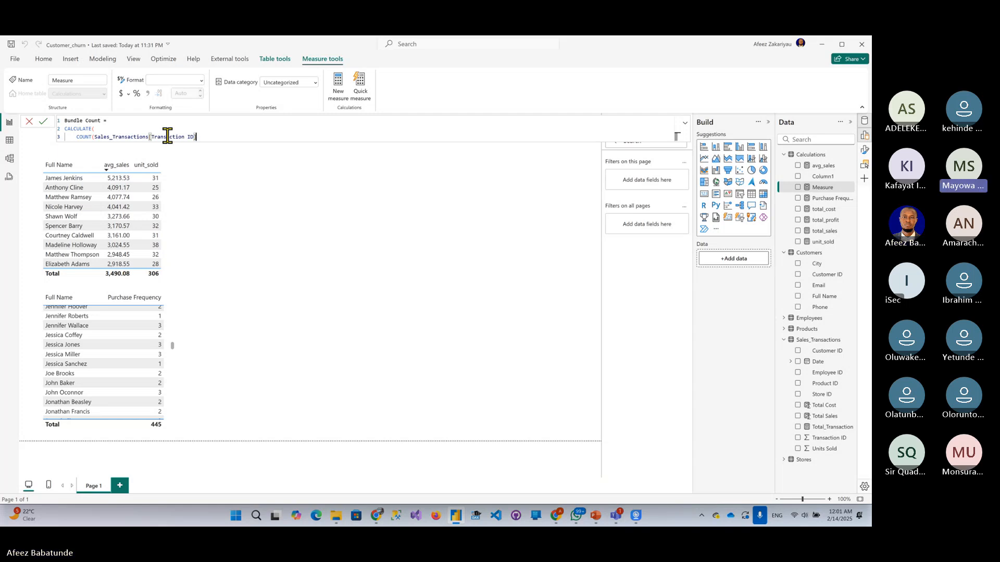
type("),")
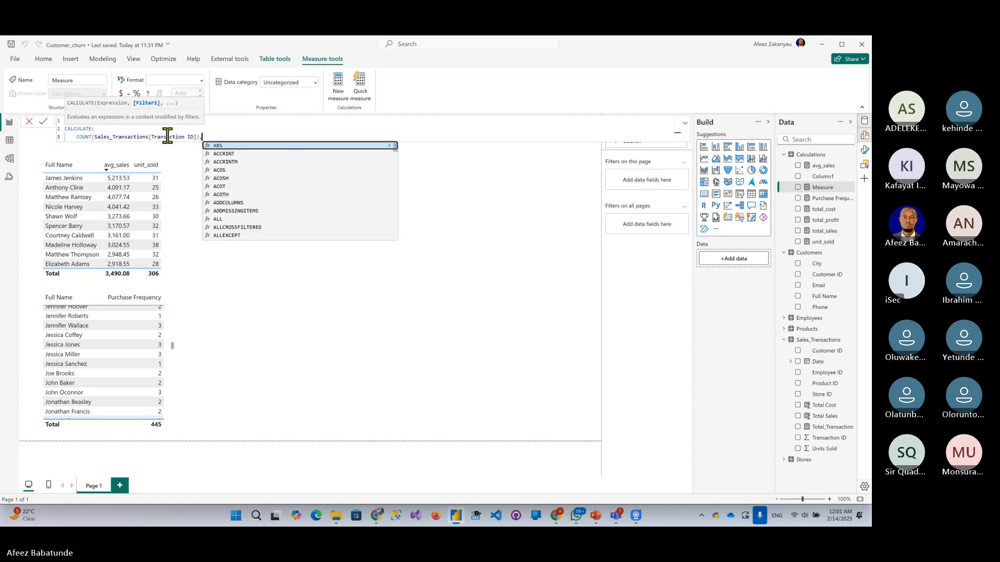
Add the ALLEXCEPT function on a new line as the filter argument of CALCULATE.
key("shift+Return")
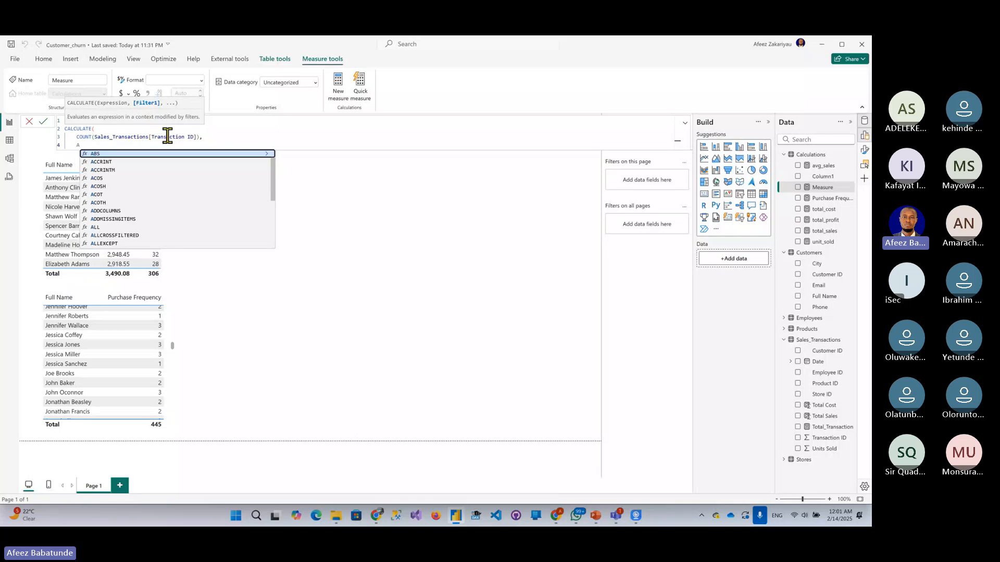
type("All")
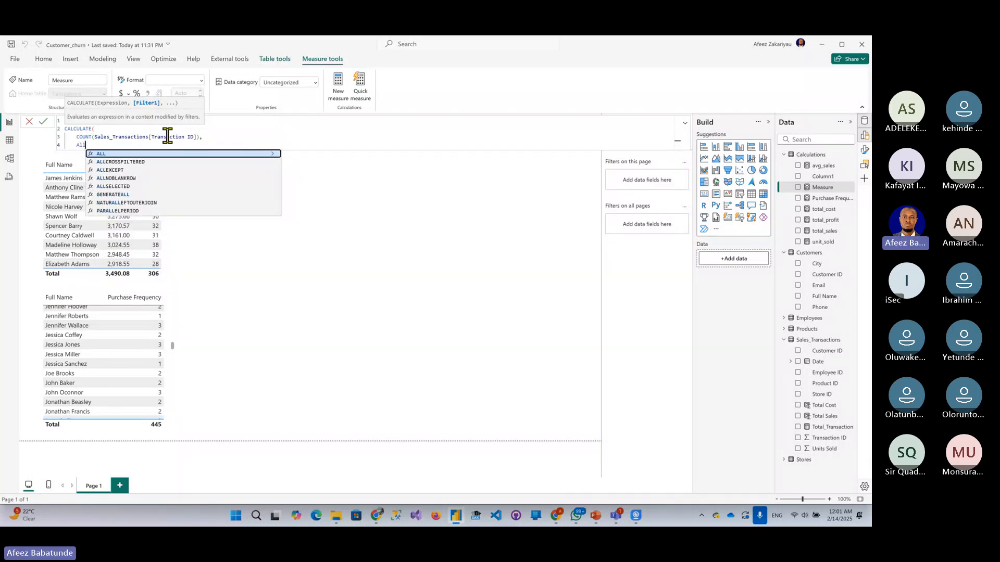
key("Up")
key("Up")
key("Up")
key("Up")
key("Up")
key("Up")
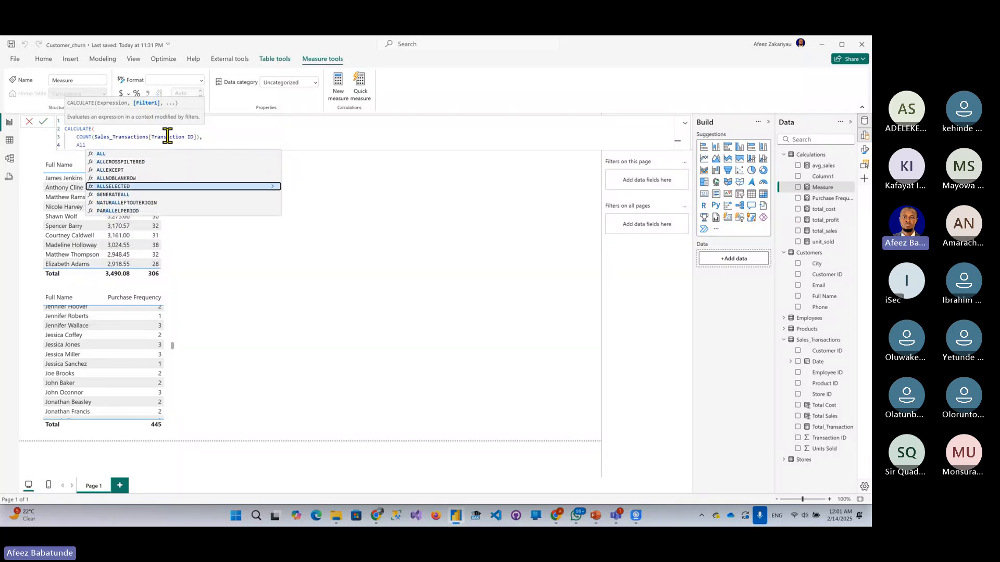
key("Tab")
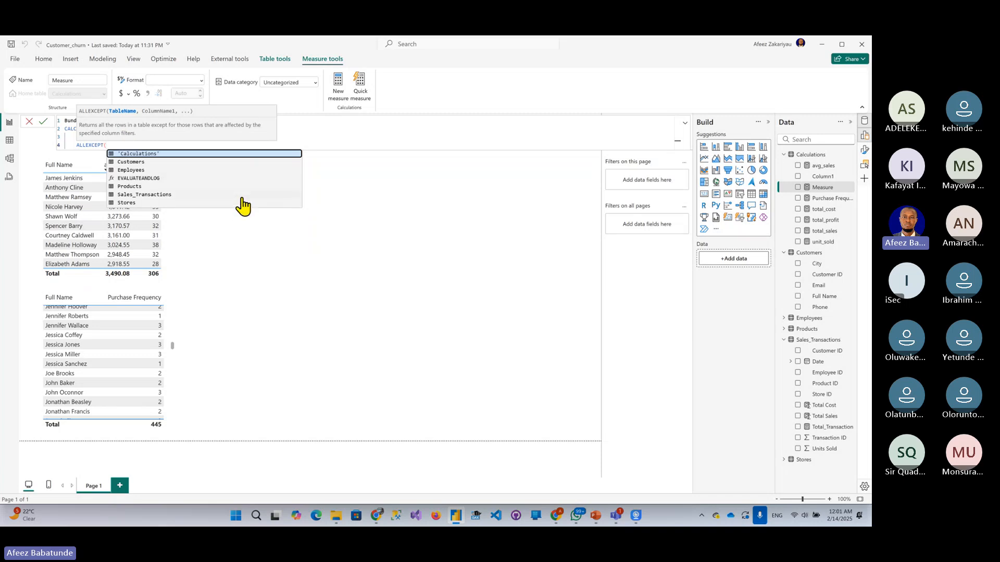
Give ALLEXCEPT the Sales_Transactions table and its Transaction ID column, close the formula and commit the Bundle Count measure.
type("sale")
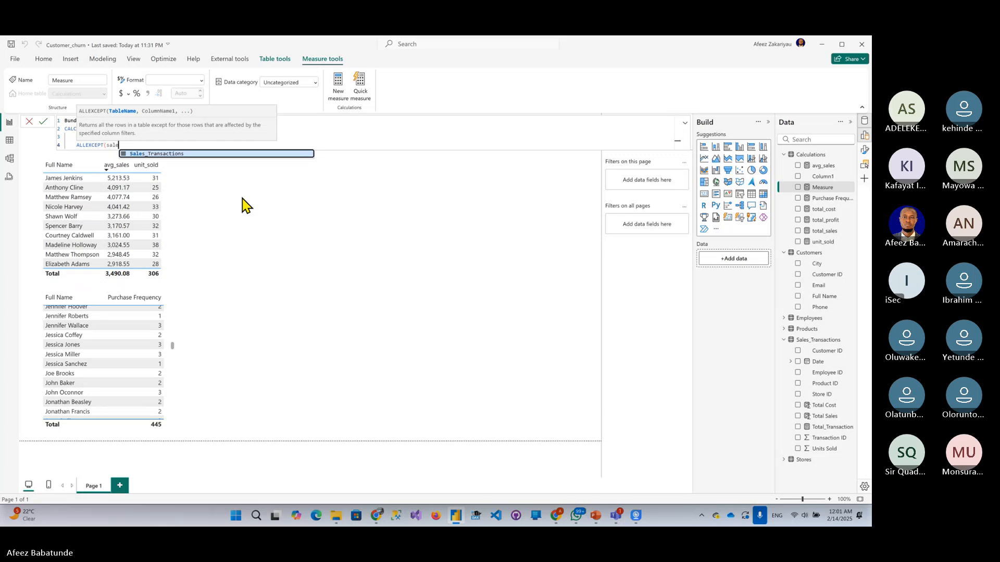
key("Tab")
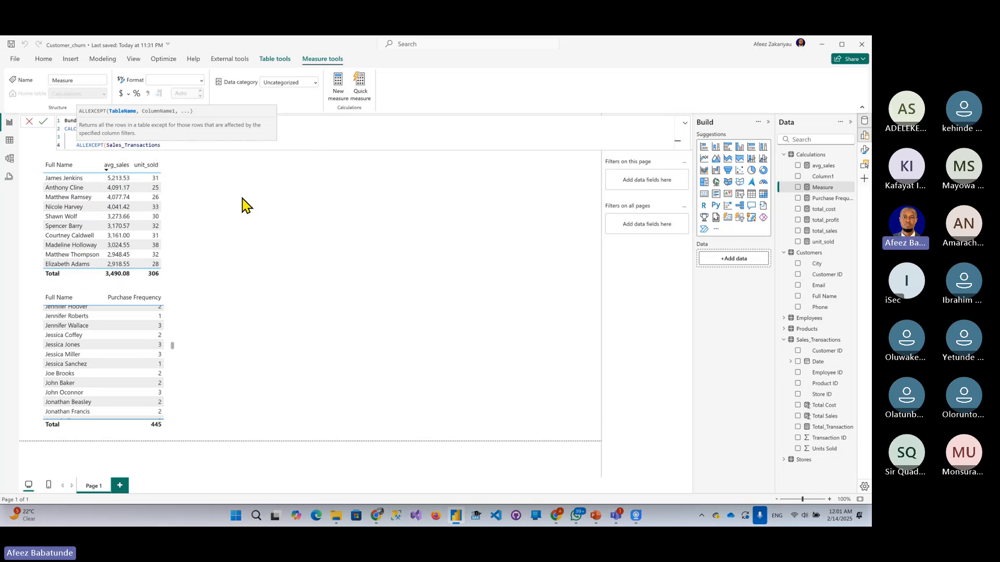
type(", sa")
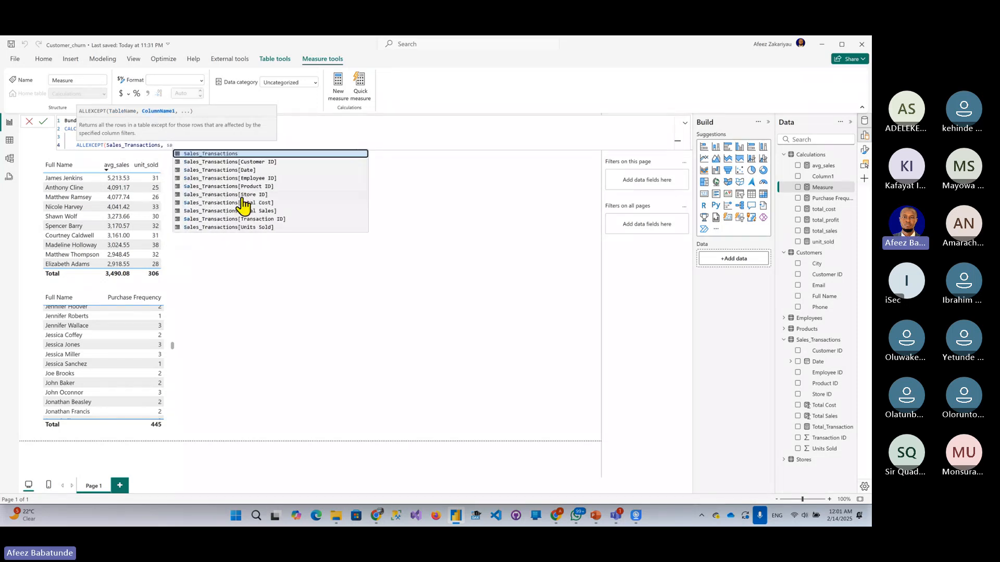
key("Down")
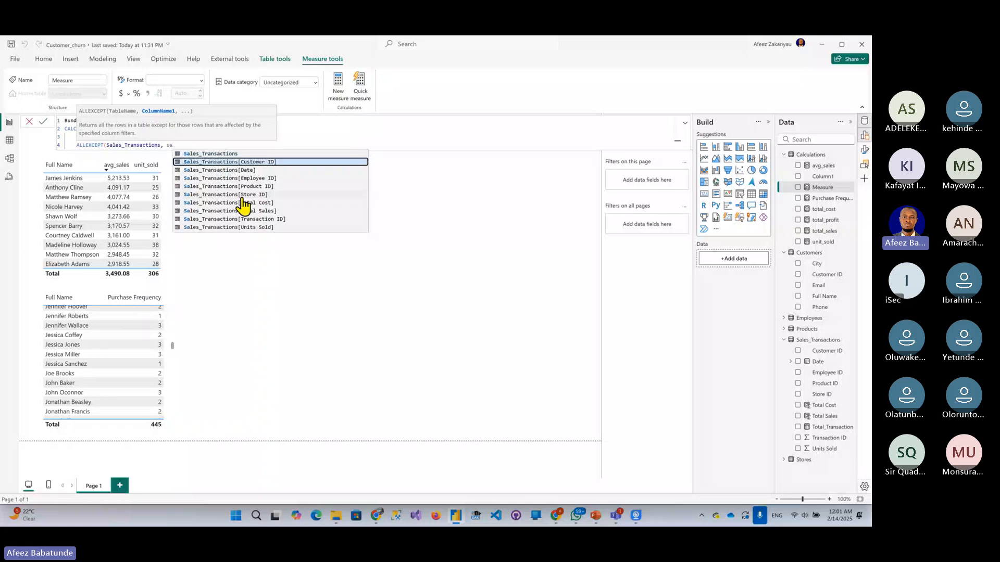
key("Down")
key("Down")
key("Down")
key("Down")
key("Down")
key("Down")
key("Down")
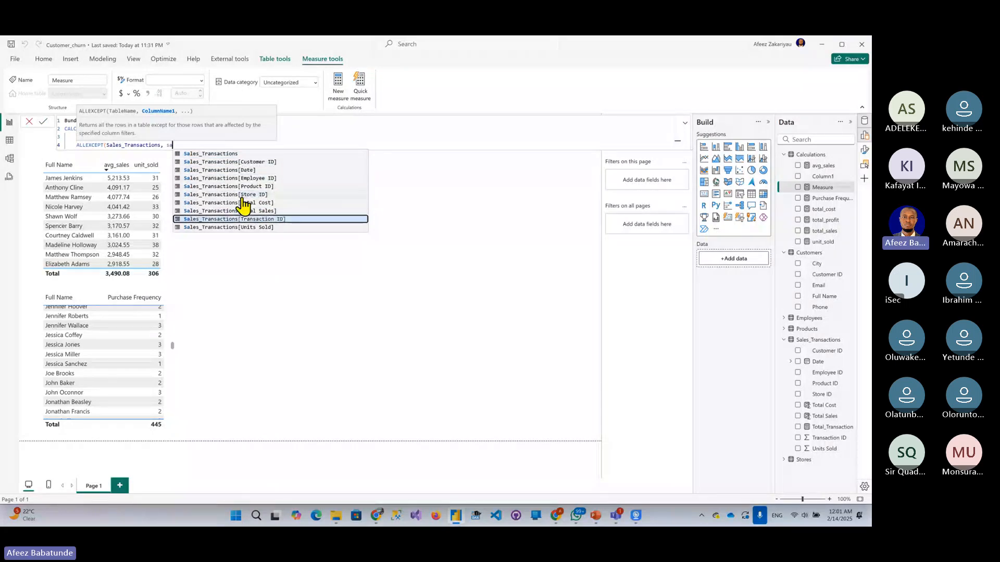
key("Tab")
type(")")
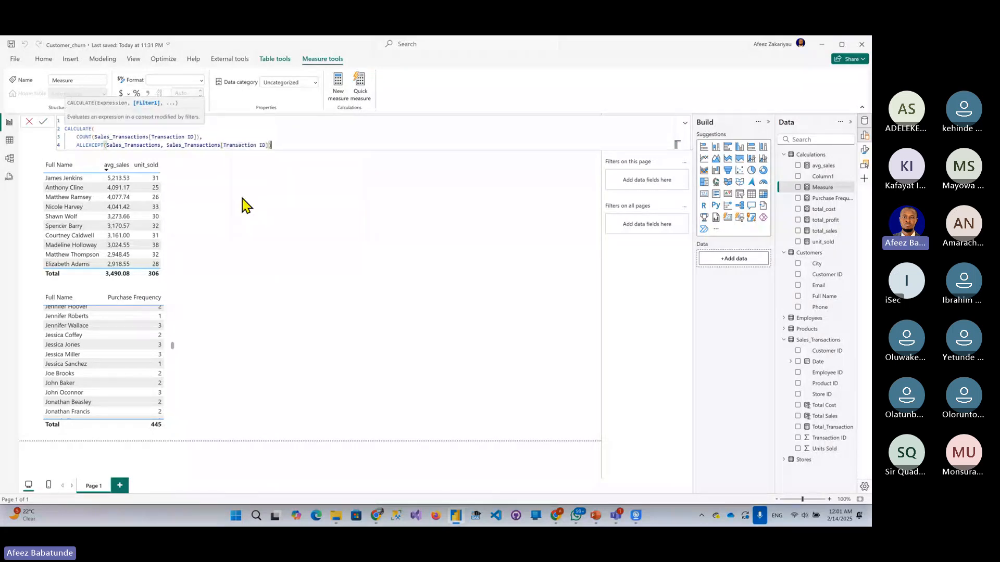
key("shift+Return")
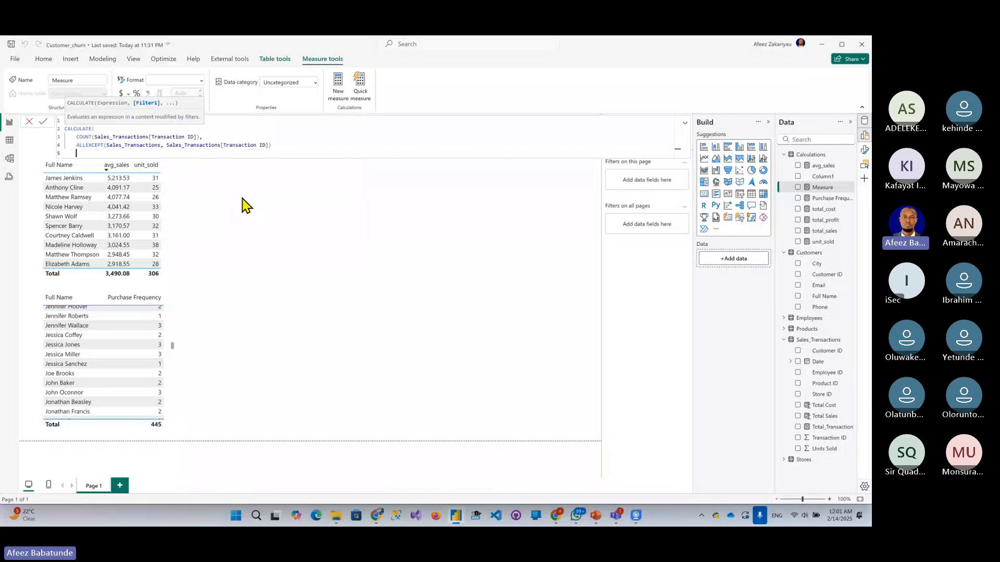
type(")")
key("Return")
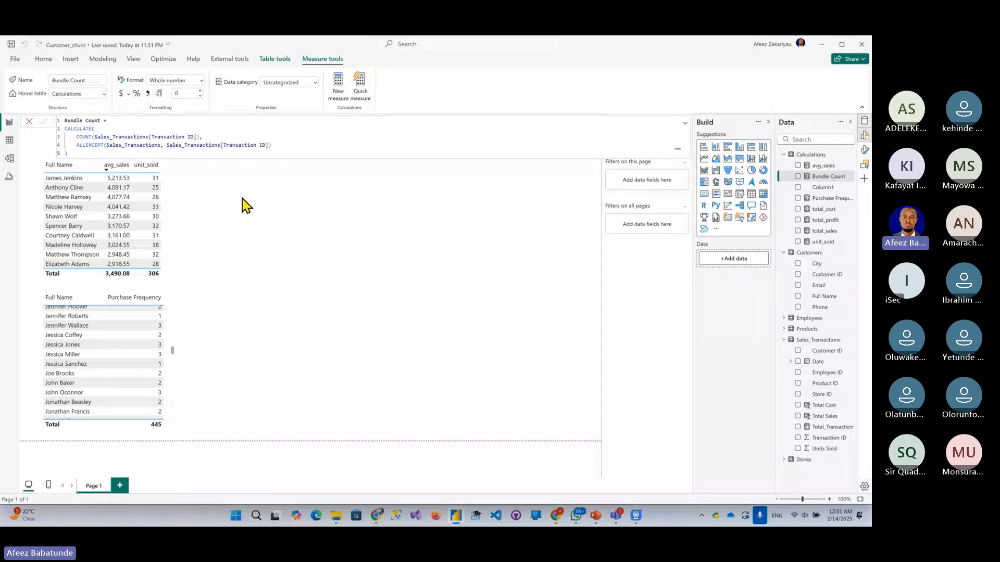
Add a card visual to the report page, shrink it and place it in the open area beside the upper customer table.
left_click(364, 290)
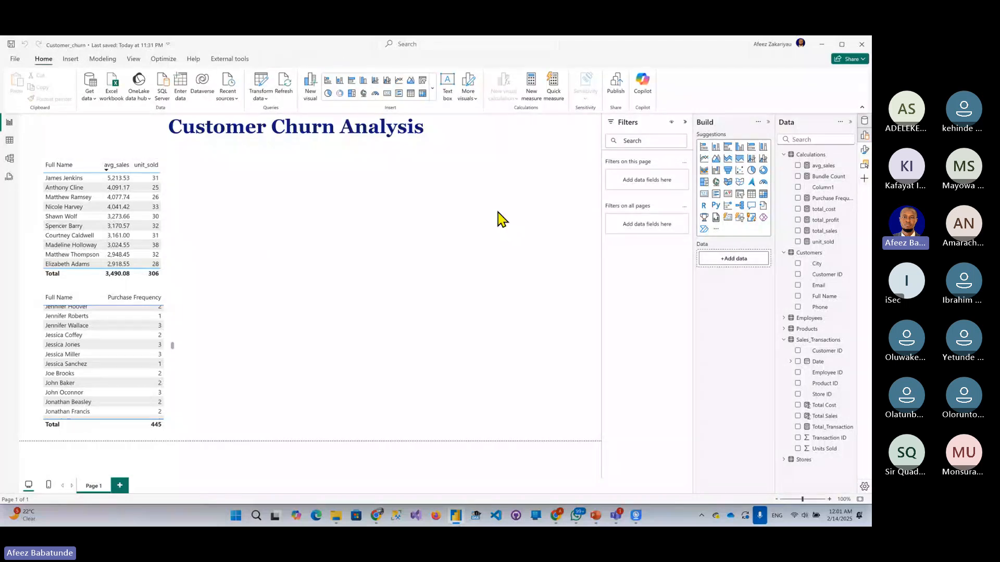
left_click(704, 195)
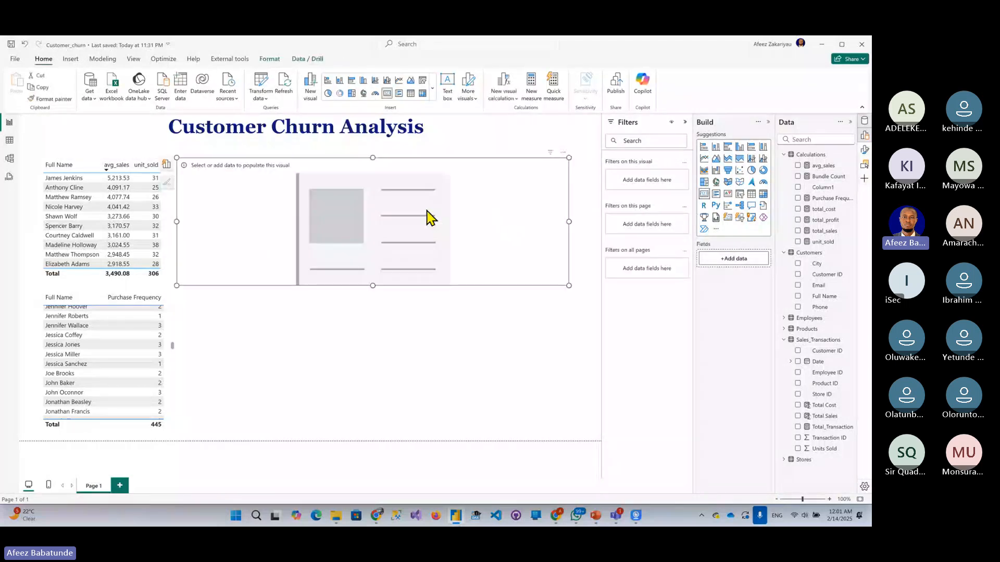
left_click_drag(567, 285, 295, 201)
left_click_drag(249, 178, 350, 200)
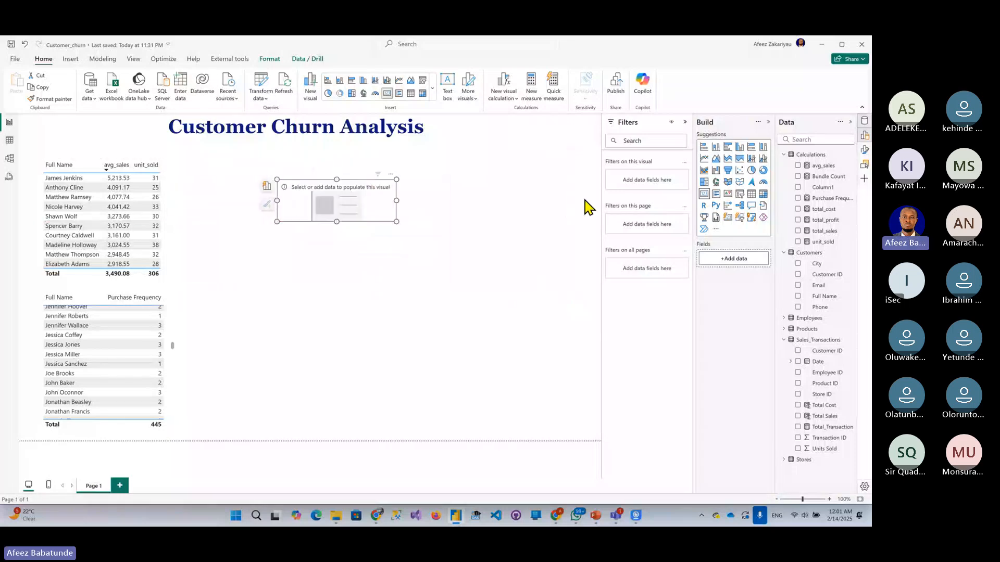
Show the Bundle Count measure in the card and make the card taller so its label fits.
left_click(798, 177)
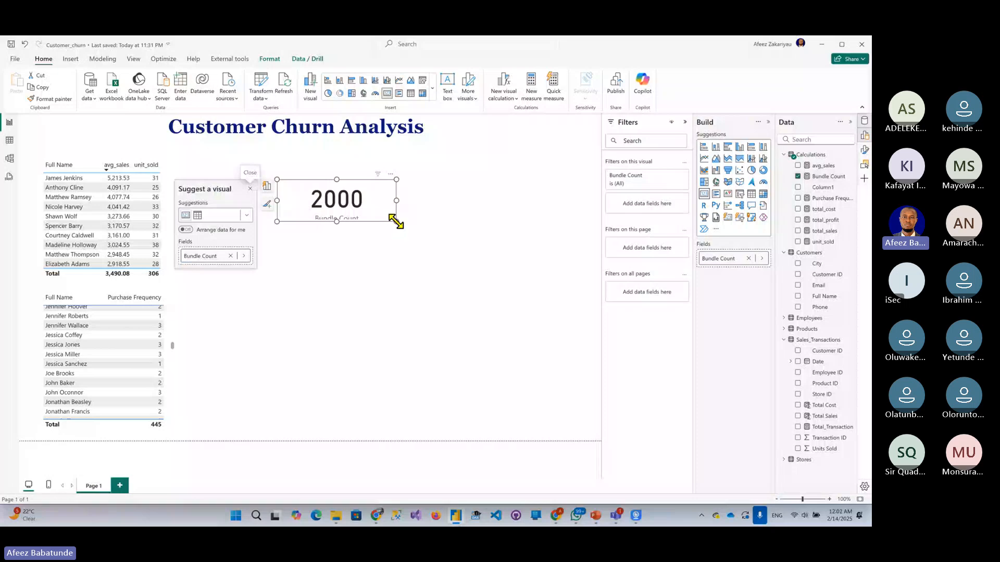
left_click_drag(397, 221, 397, 236)
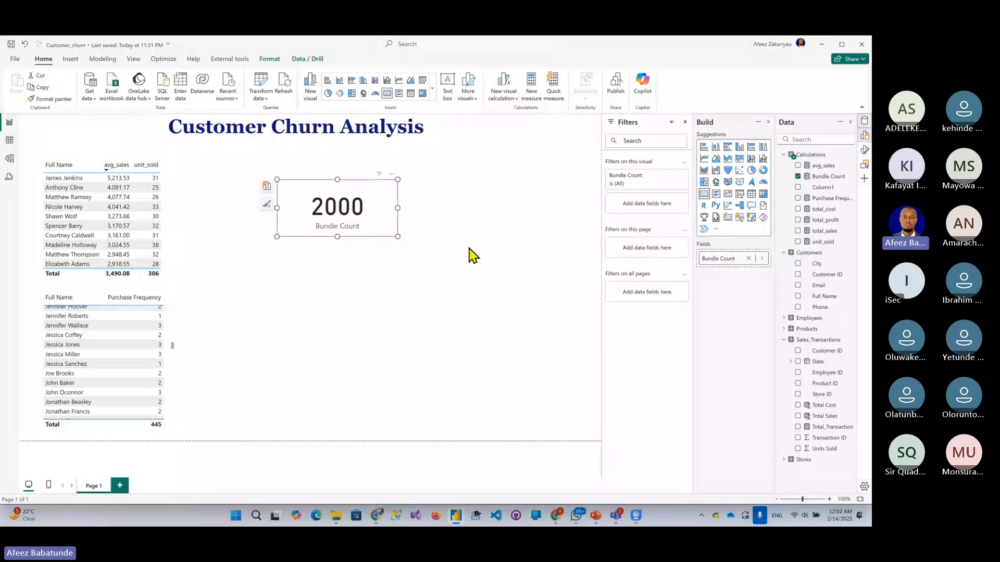
left_click(364, 312)
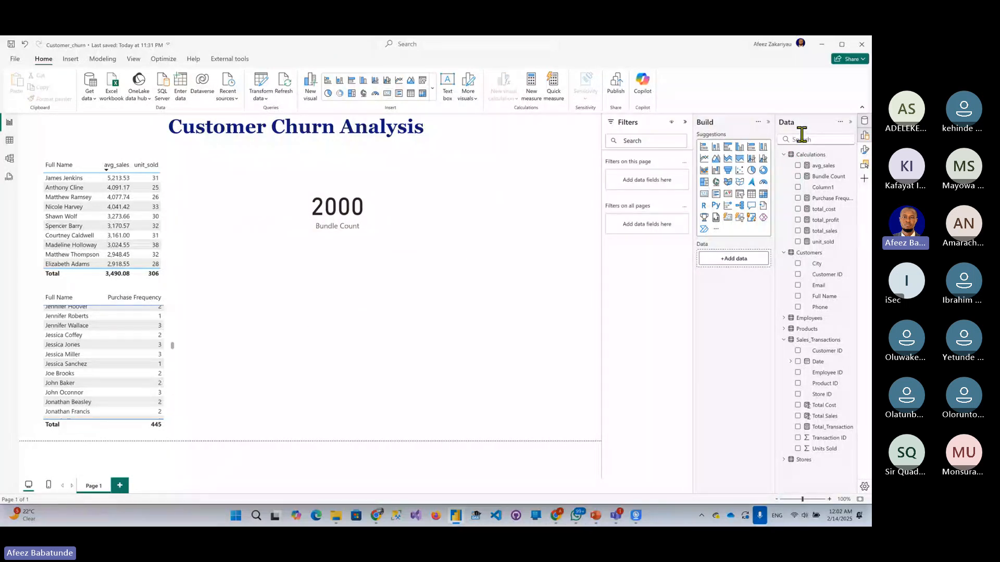
Create a new measure in the Calculations table and name it Count Sales.
left_click(802, 140)
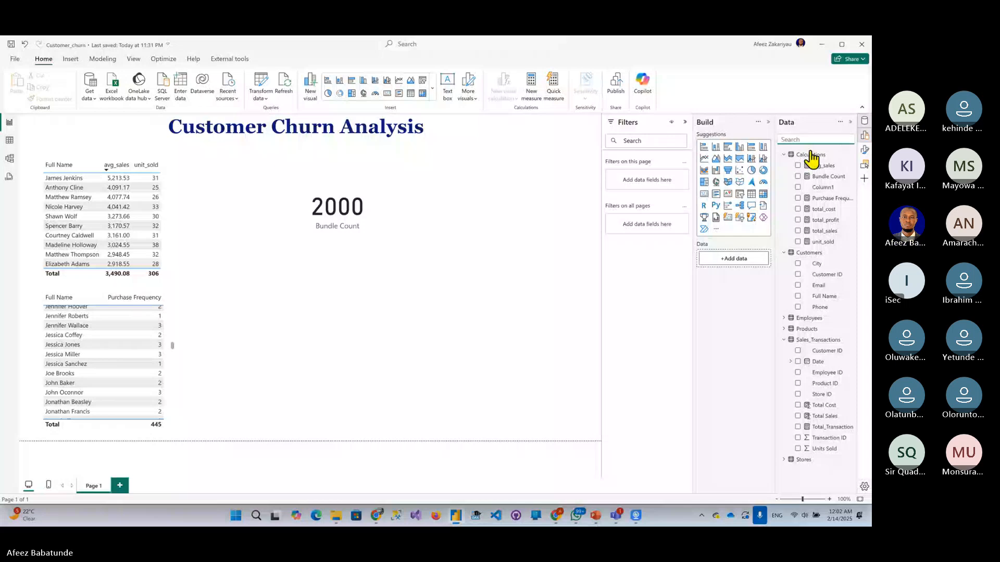
right_click(811, 157)
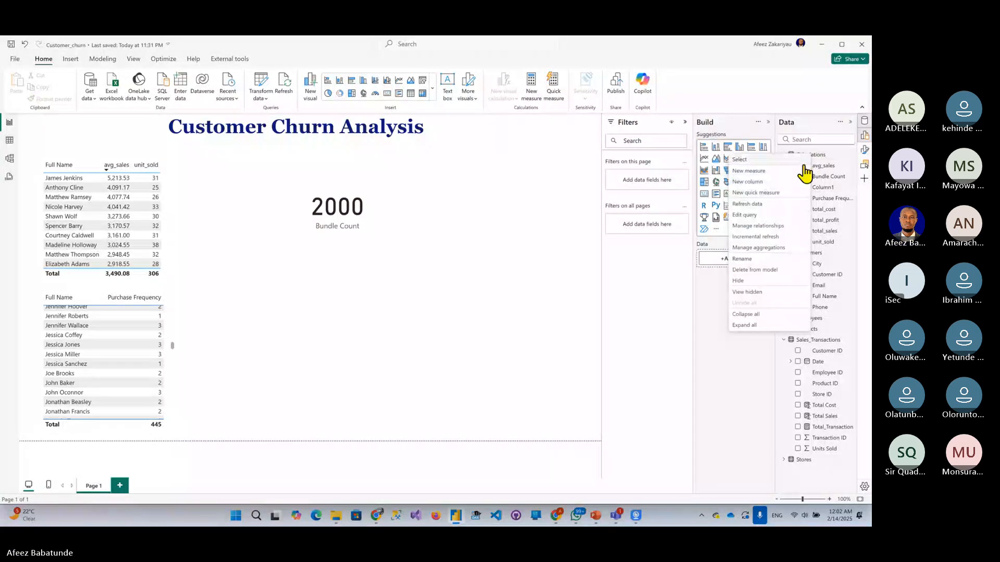
left_click(534, 185)
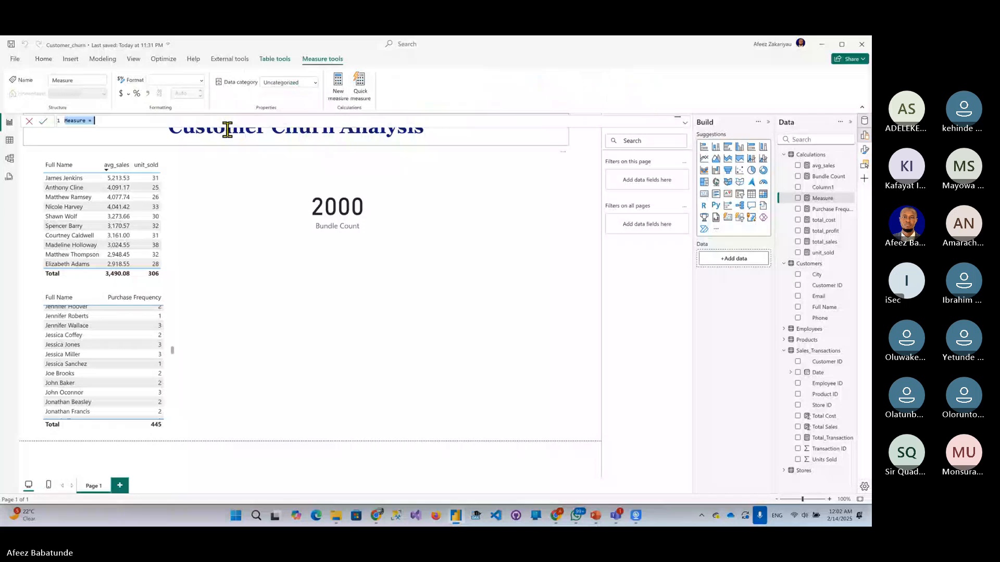
type("D")
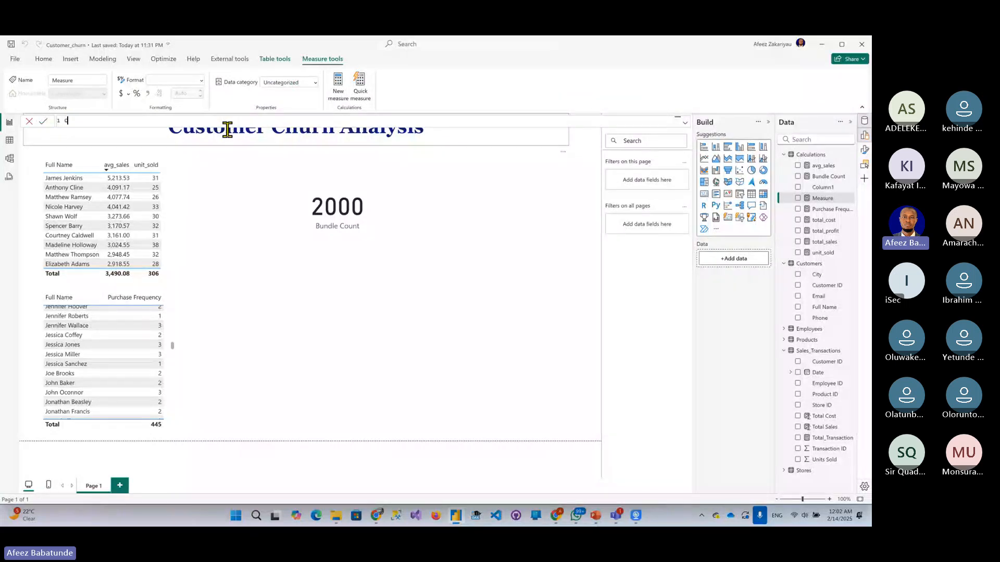
type("outn")
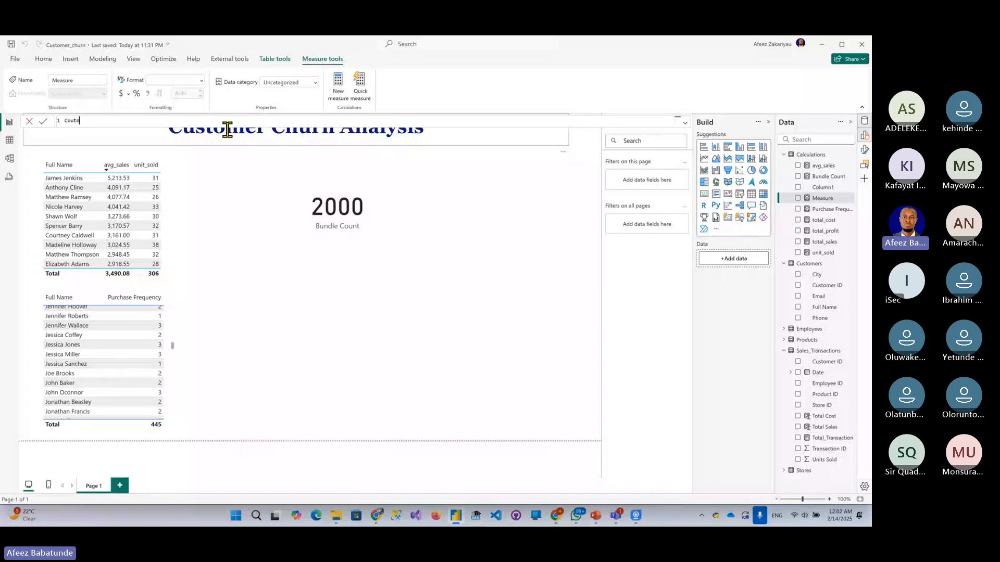
key("BackSpace")
type("nt Sa")
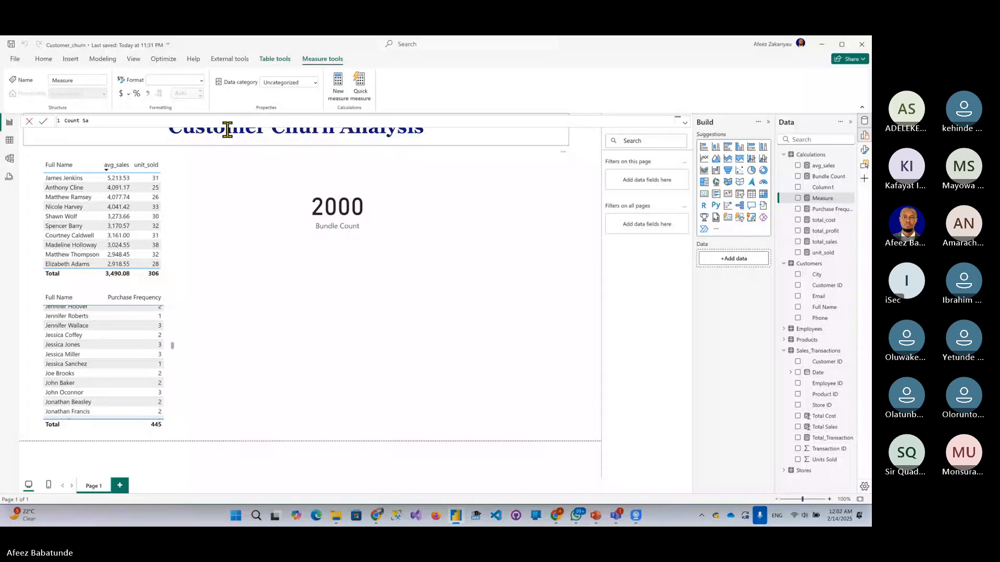
type("les = ")
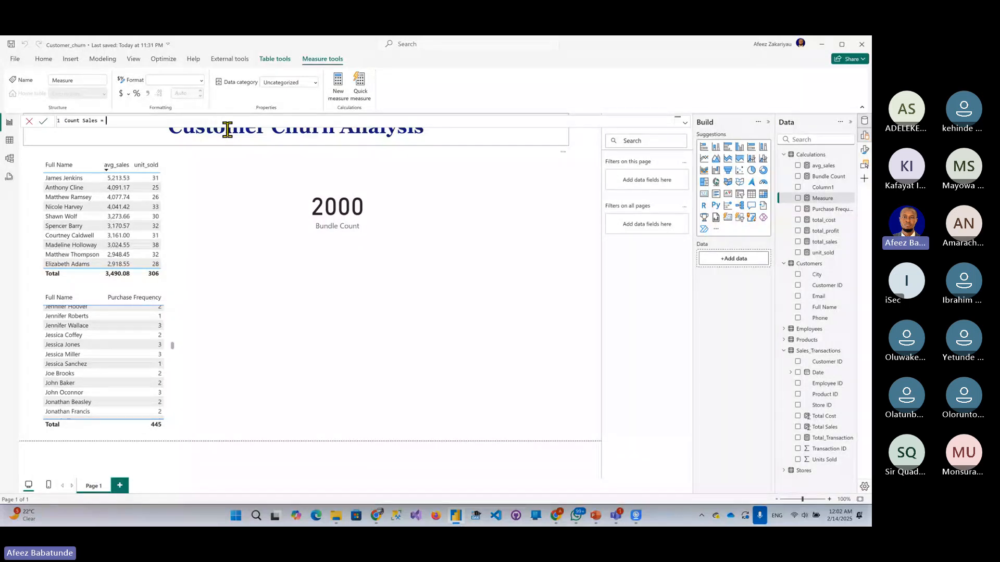
Start the Count Sales formula with the DISTINCTCOUNT function.
type("co")
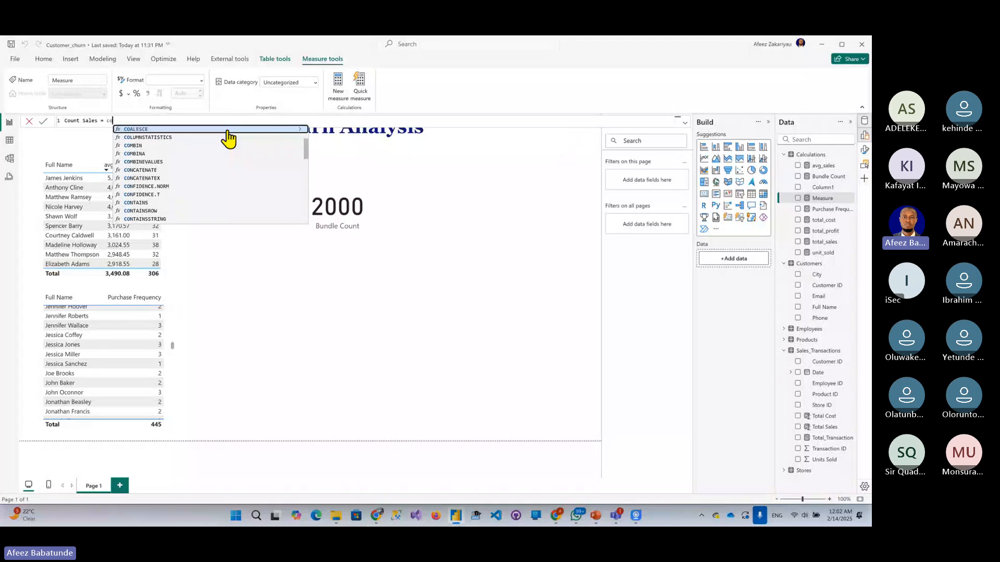
key("Down")
key("Down")
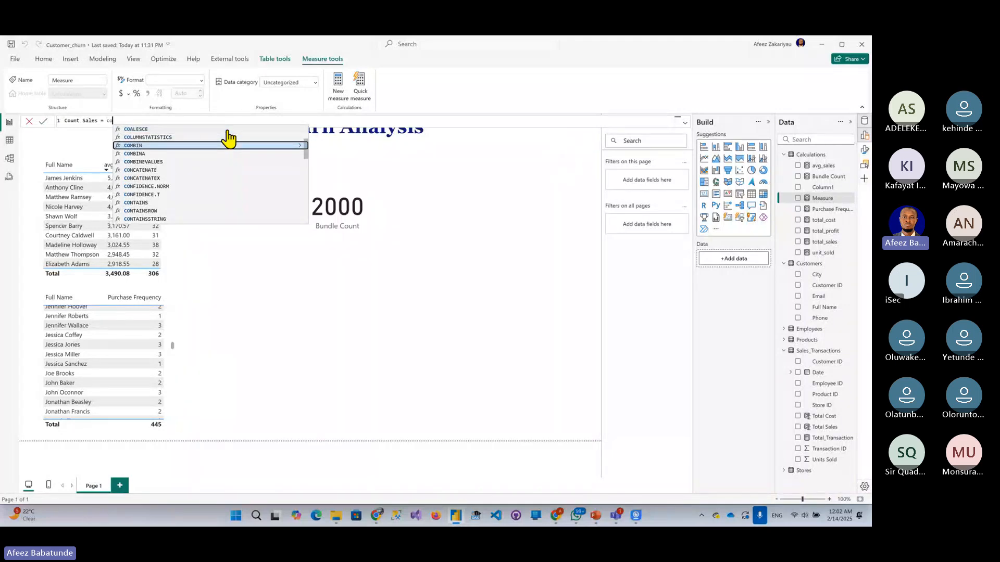
type("unt")
key("BackSpace")
key("BackSpace")
key("BackSpace")
key("BackSpace")
key("BackSpace")
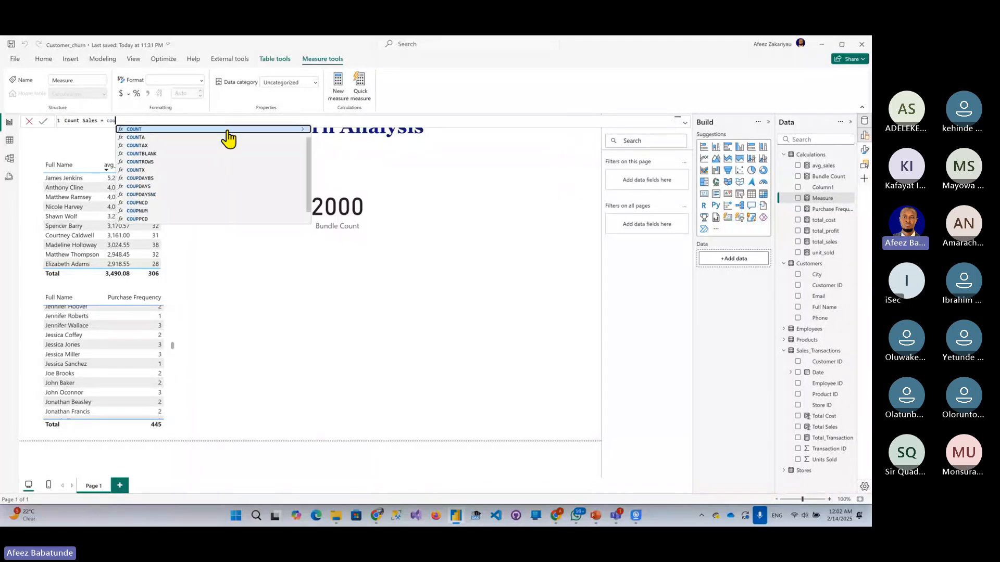
type("dis")
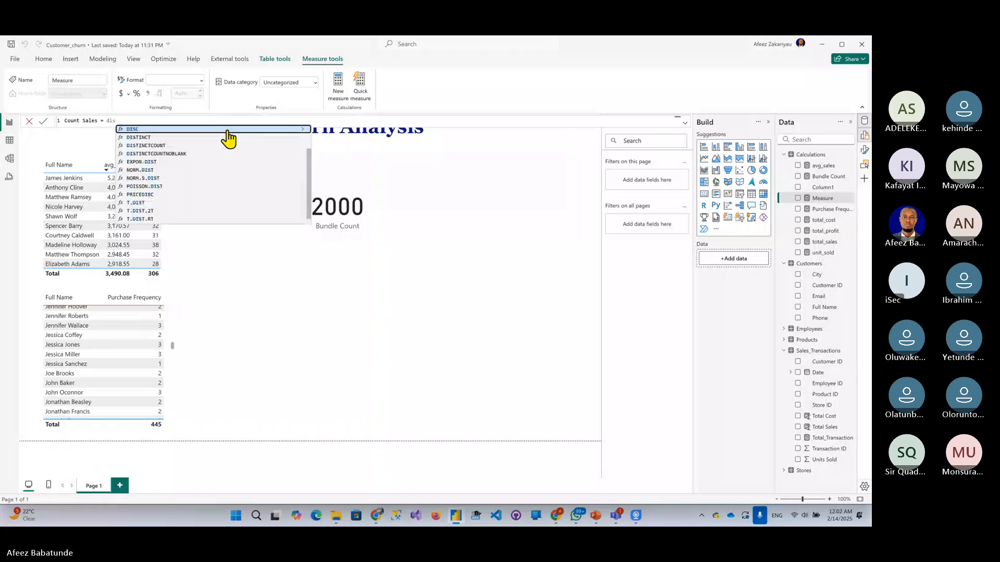
key("Down")
key("Down")
key("Tab")
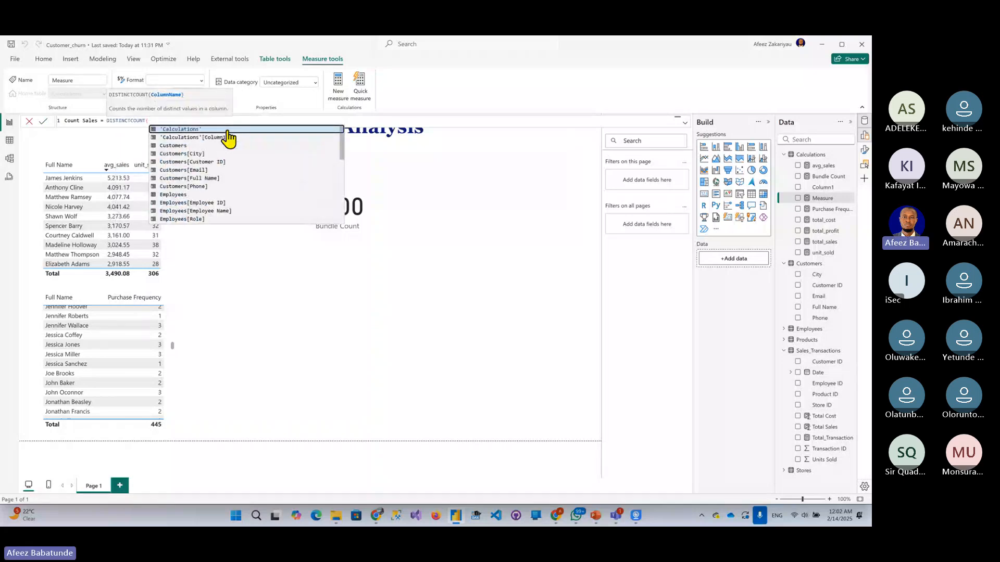
Give DISTINCTCOUNT the Transaction ID column of Sales_Transactions, close the formula and commit the Count Sales measure.
type("sa")
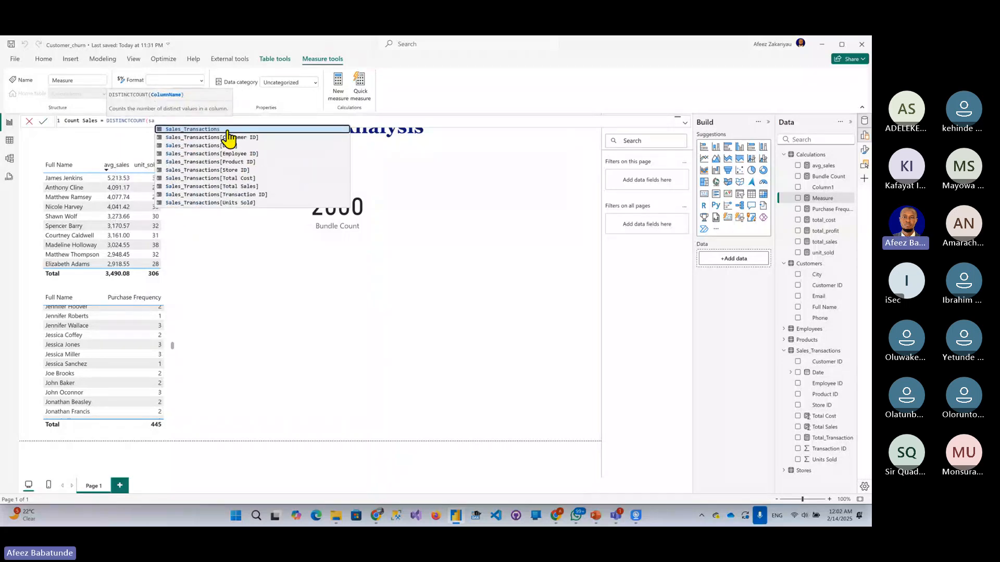
key("Down")
key("Down")
key("Down")
key("Down")
key("Down")
key("Down")
key("Down")
key("Down")
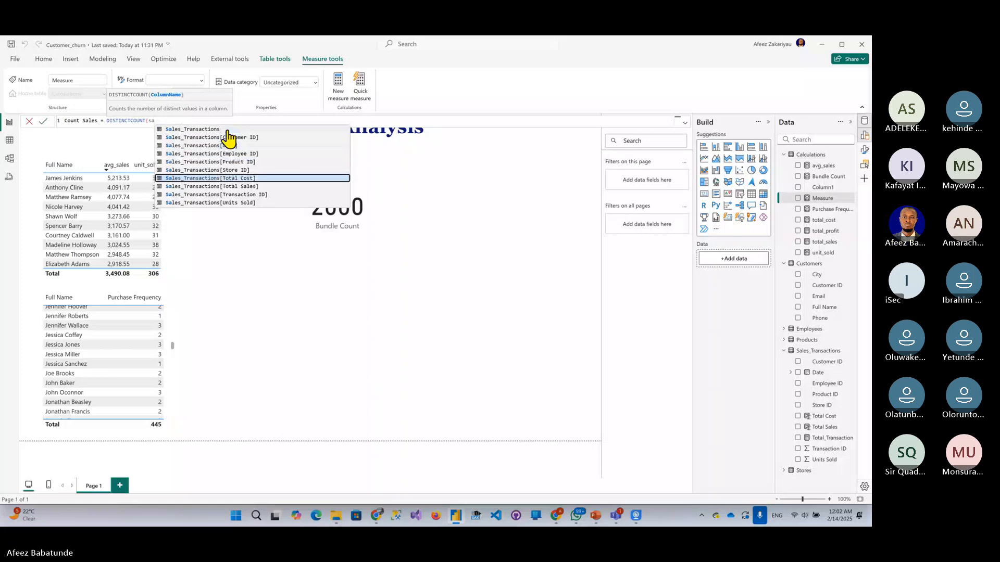
key("Tab")
type(")")
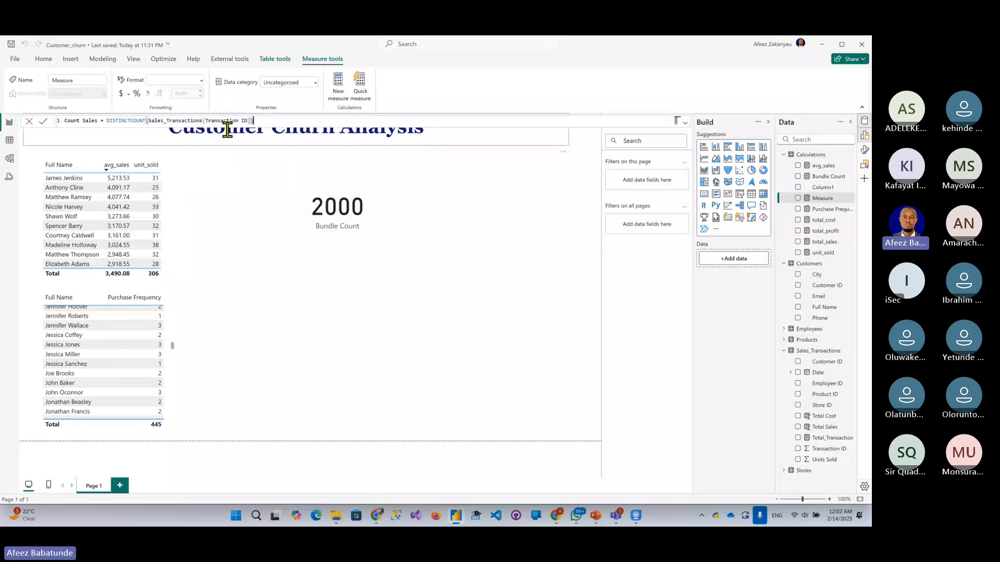
key("Return")
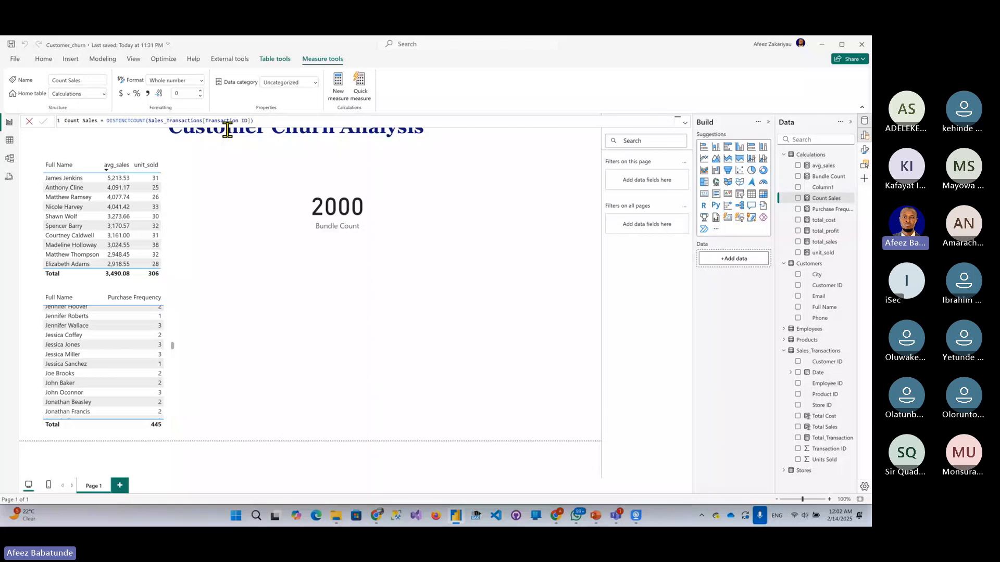
Add a new card visual to the report page and show the Count Sales measure in it.
left_click(294, 263)
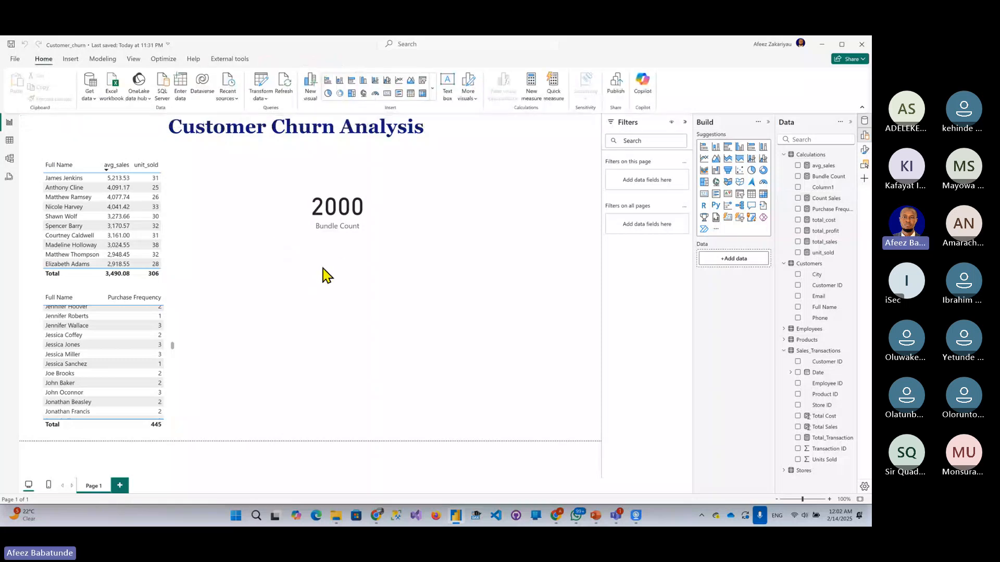
left_click(352, 229)
left_click(363, 310)
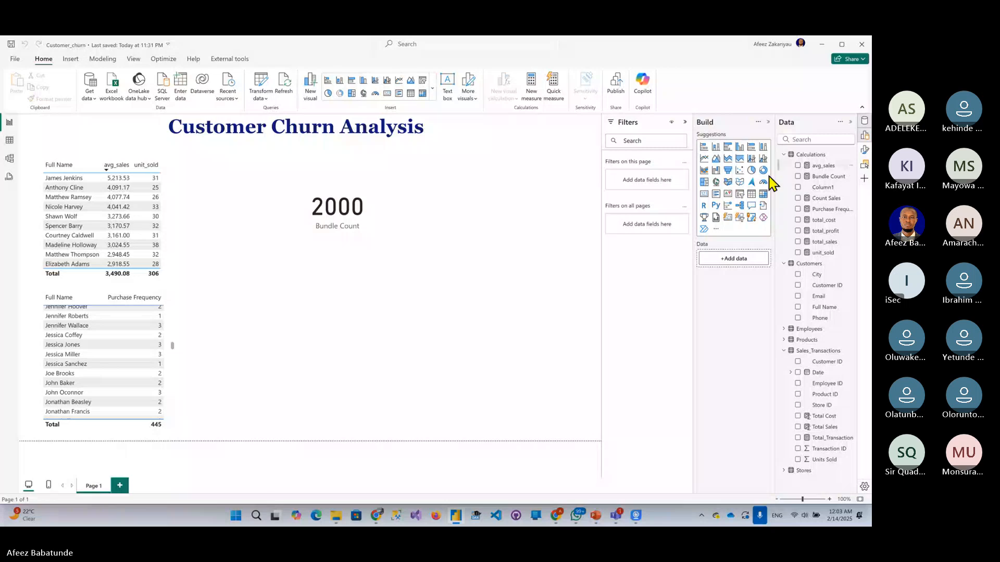
left_click(715, 197)
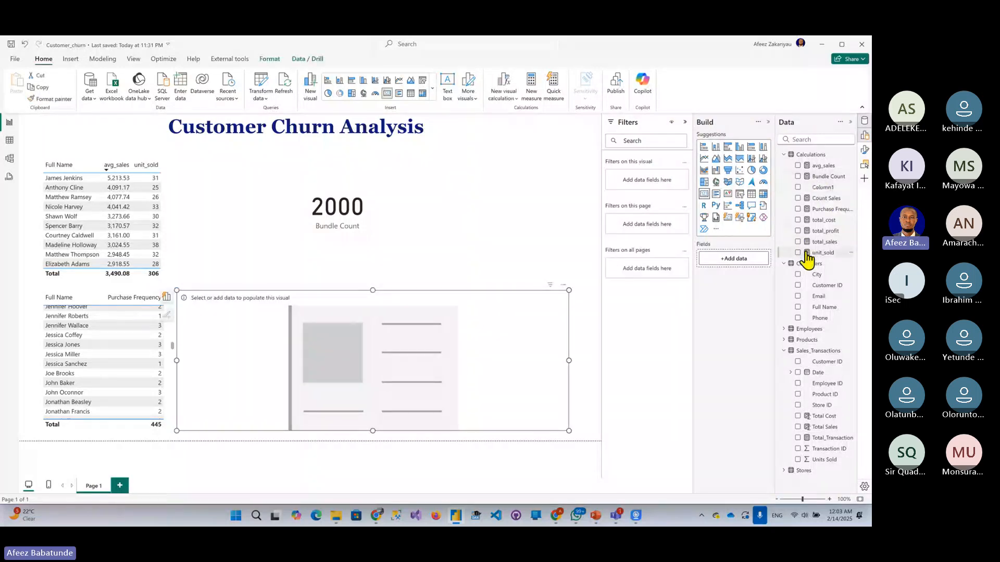
left_click(798, 199)
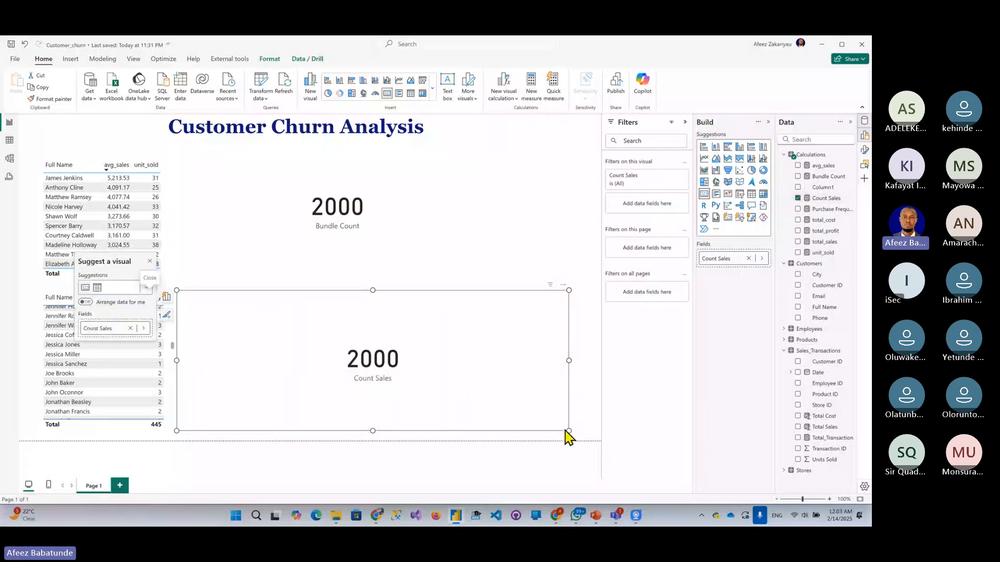
Shrink the Count Sales card and place it directly beside the Bundle Count card.
left_click_drag(516, 414, 283, 319)
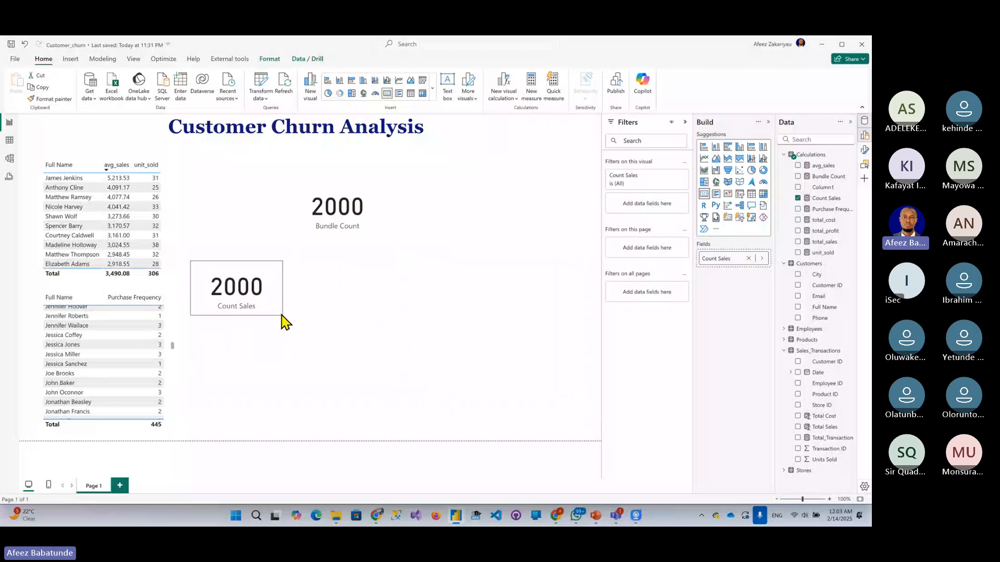
left_click_drag(239, 286, 385, 209)
left_click(331, 215)
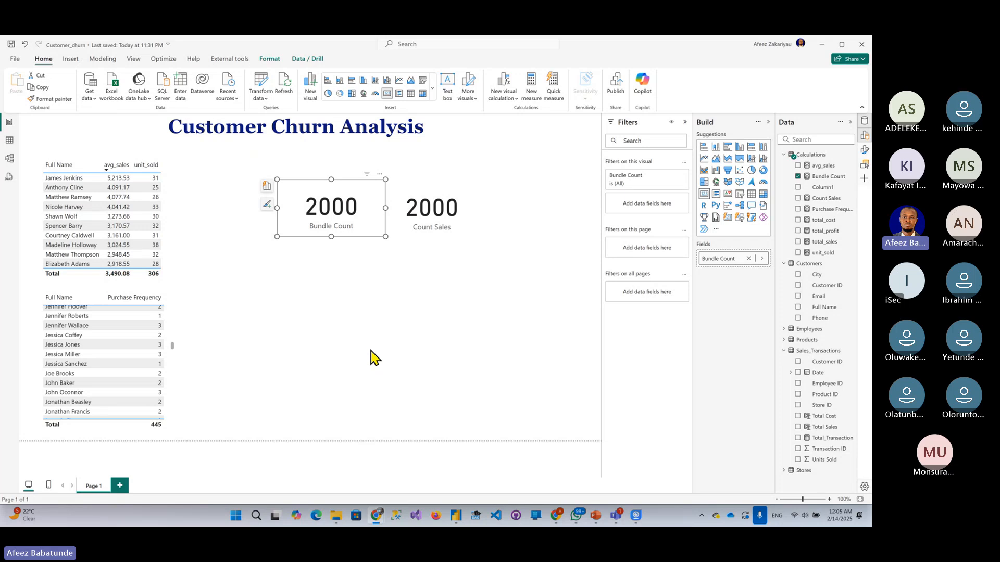
Add a table visual in the open area below the cards and fill it with the customers' Full Name field.
left_click(336, 336)
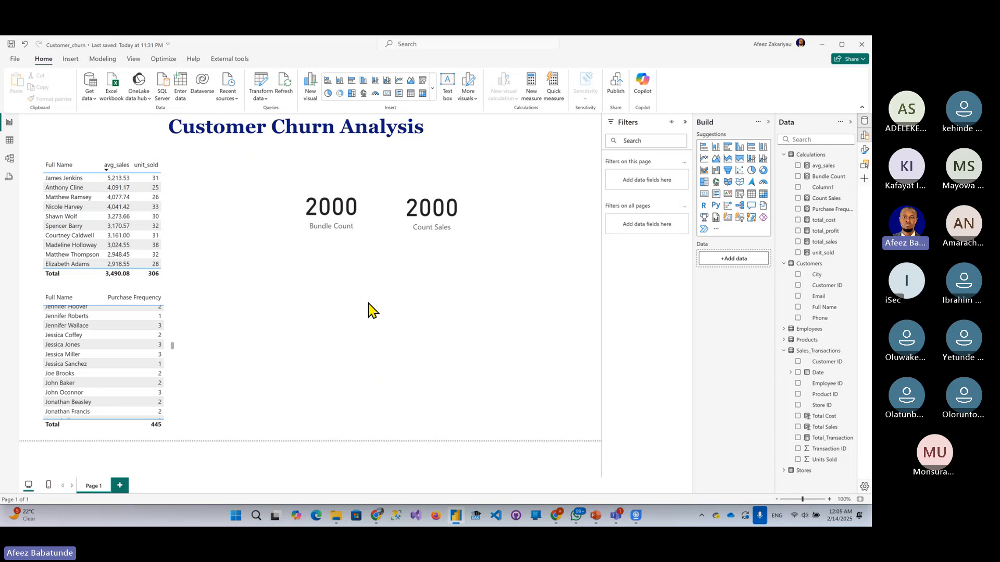
left_click(750, 201)
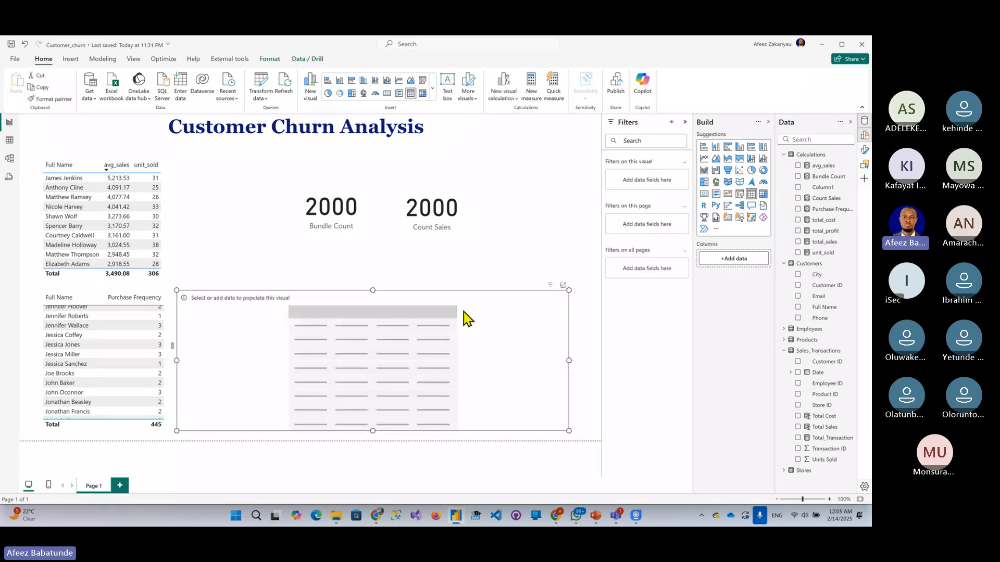
left_click(798, 307)
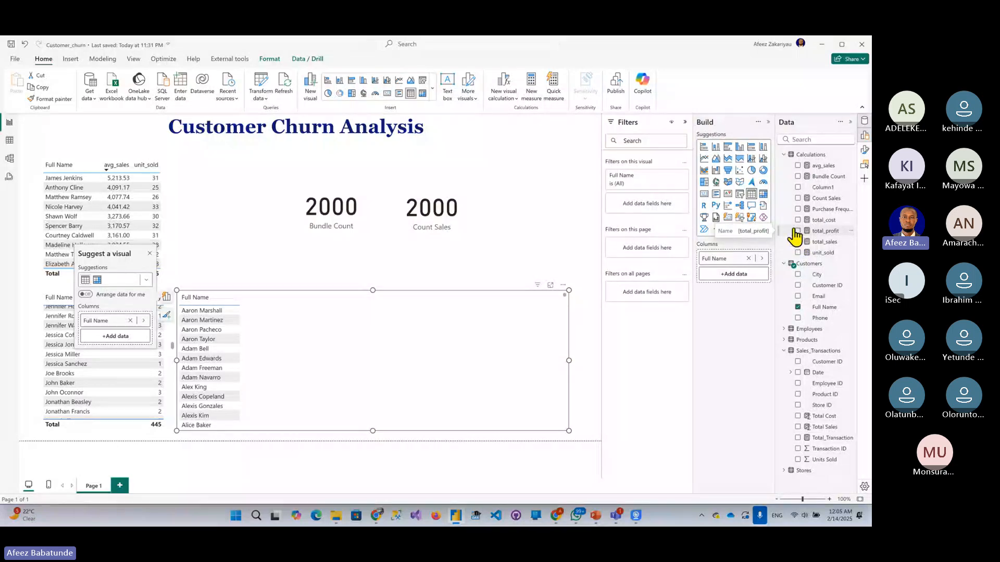
Add the total_profit measure to the upper customer table and widen the table so the new column fits.
left_click(175, 198)
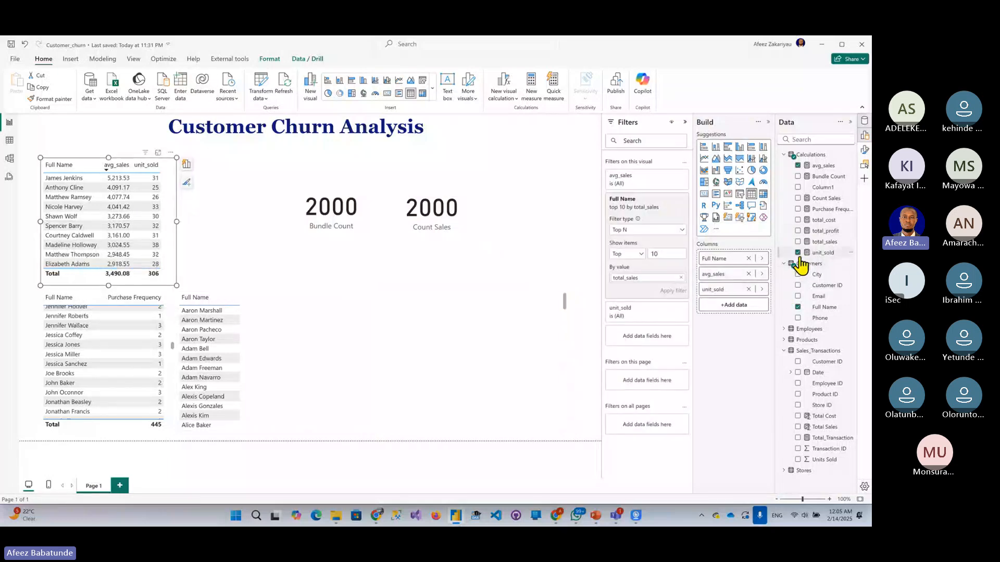
left_click(798, 231)
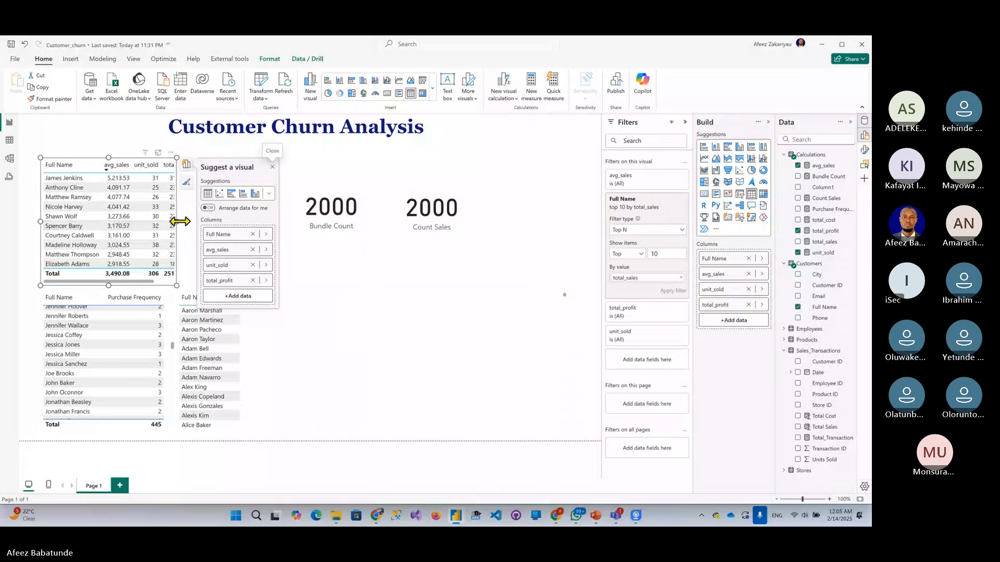
left_click_drag(178, 221, 214, 236)
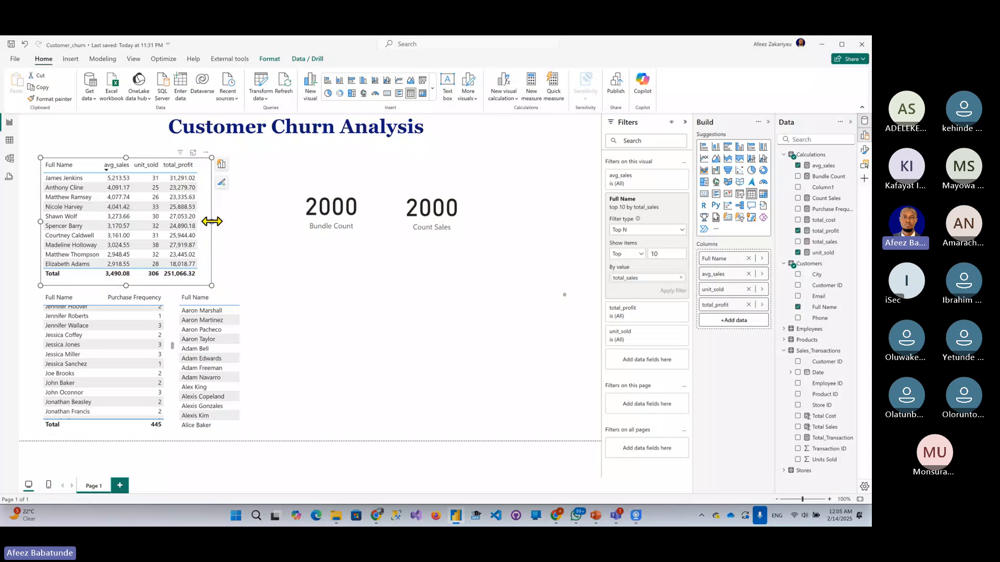
left_click_drag(212, 222, 243, 223)
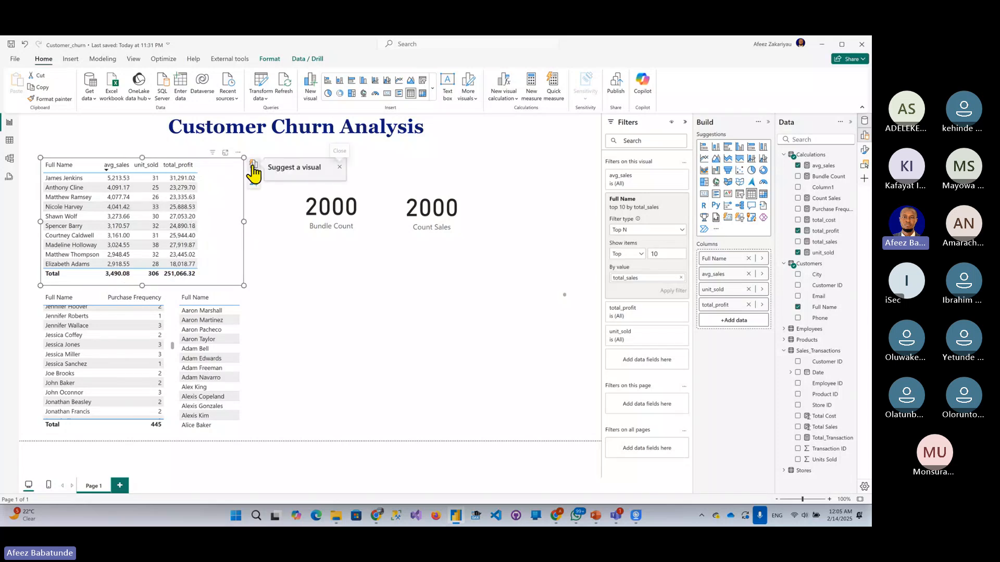
Open the upper customer table's full formatting options and examine its Values and Sparklines settings.
left_click(254, 165)
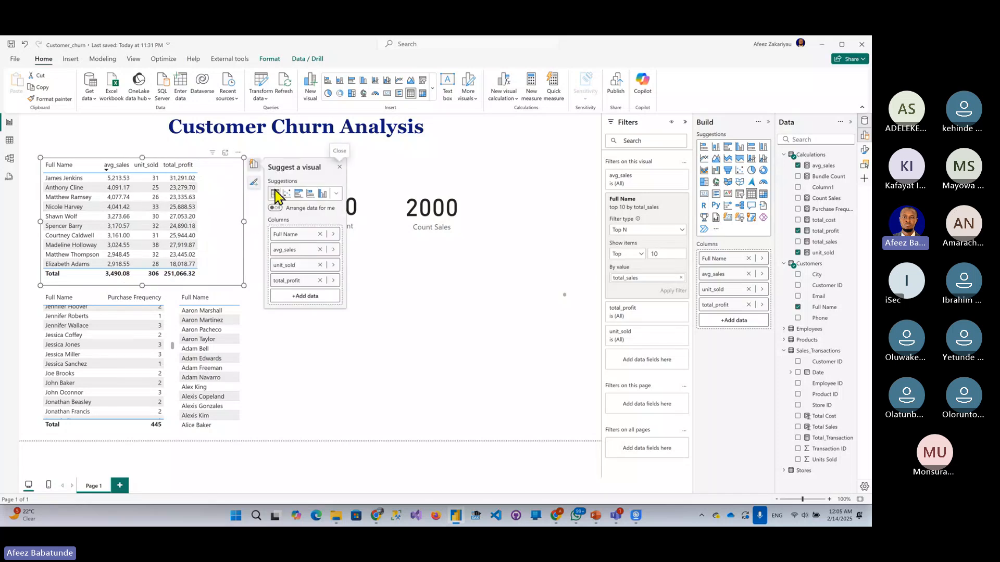
left_click(253, 183)
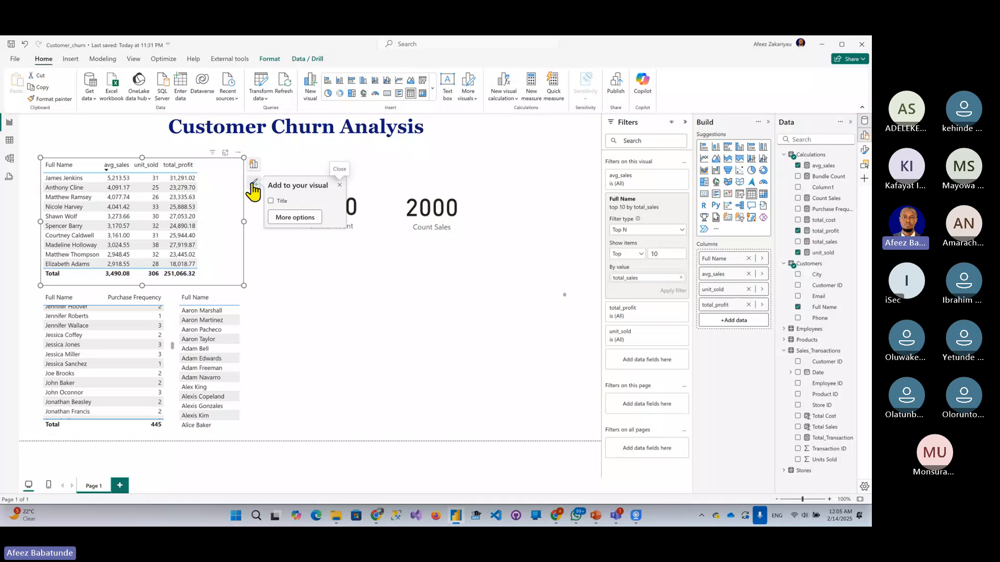
left_click(295, 217)
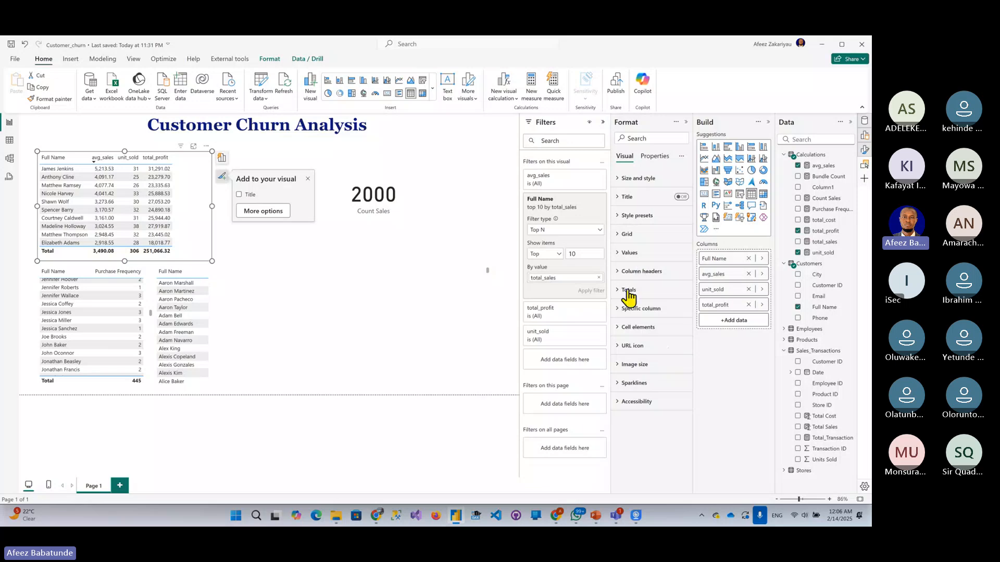
left_click(617, 254)
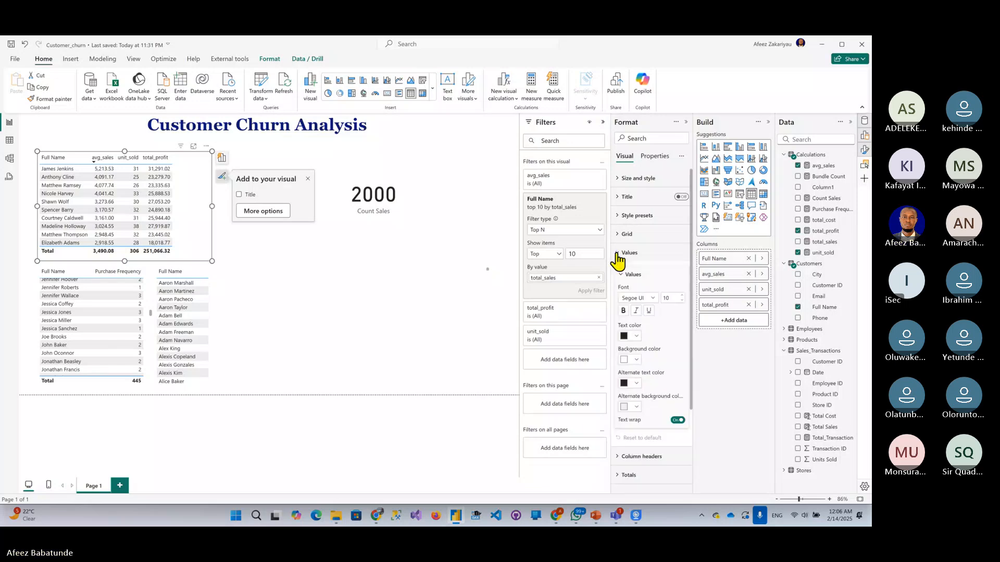
left_click(617, 255)
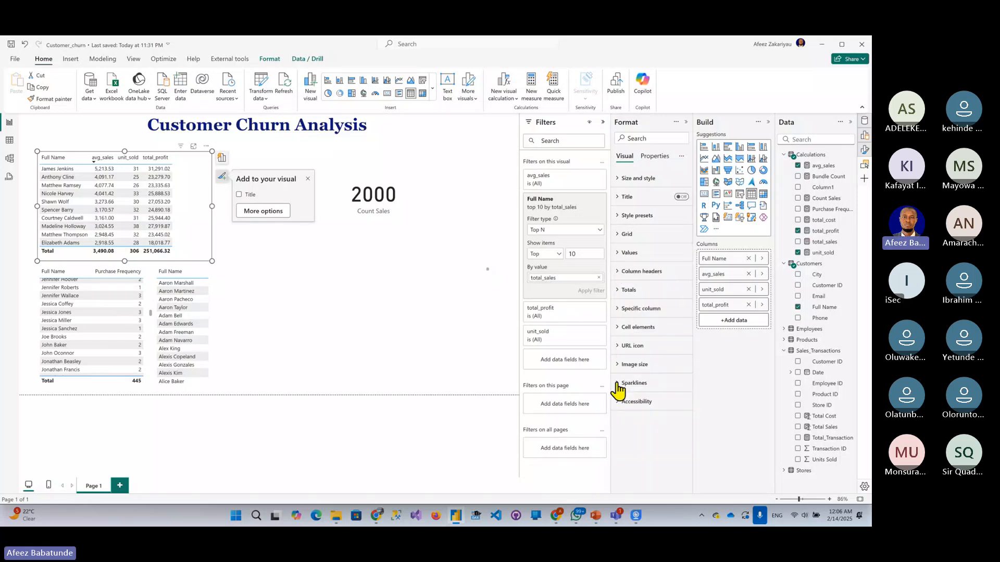
left_click(620, 384)
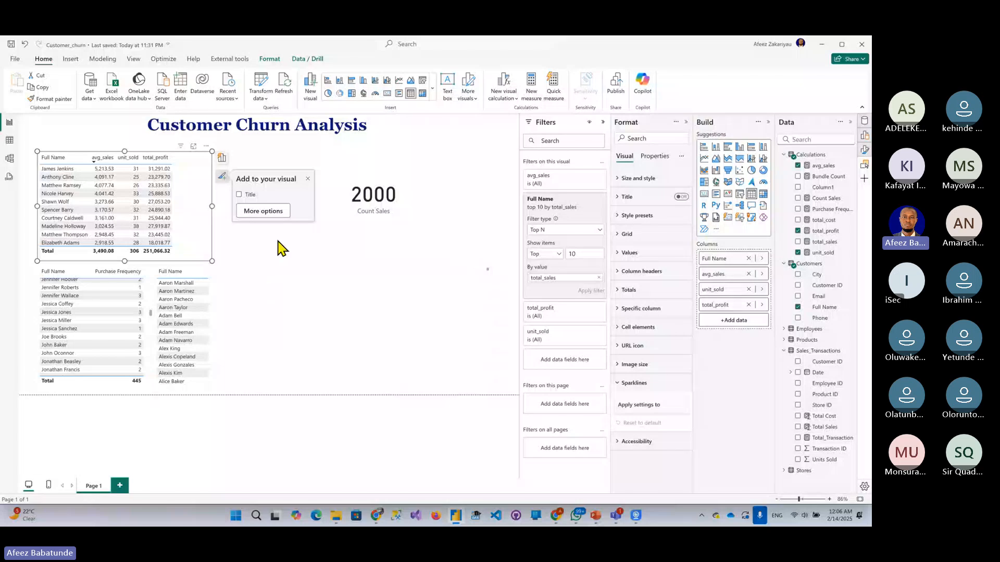
Narrow the upper customer table to fit its columns and add the total_profit measure to the lower table that lists only Full Name.
left_click_drag(213, 206, 189, 214)
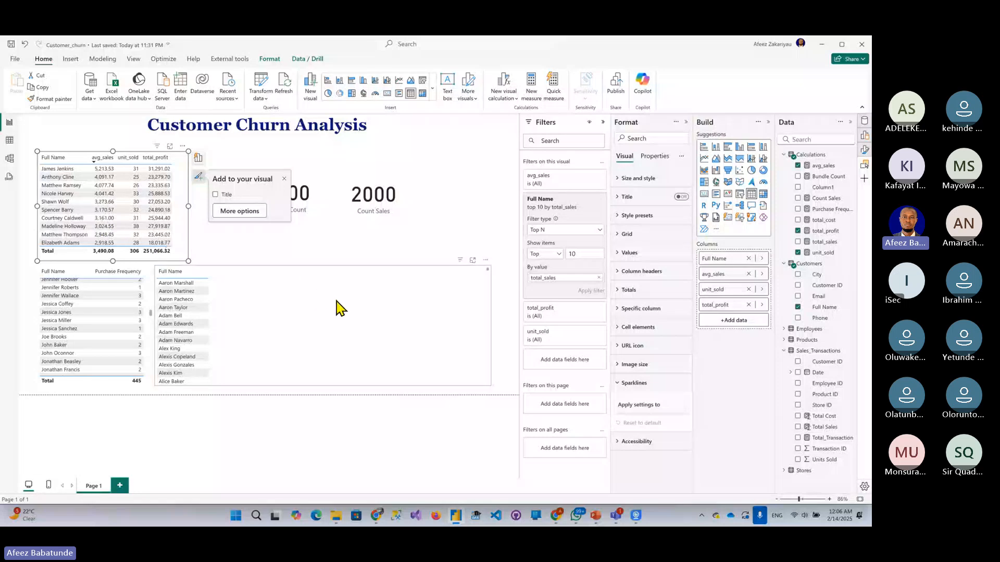
left_click(363, 313)
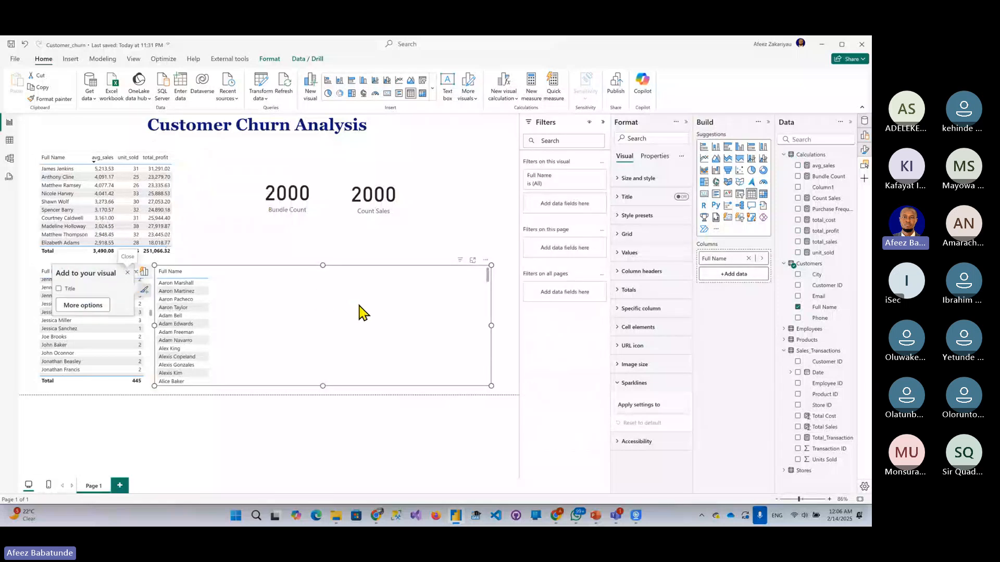
left_click(798, 231)
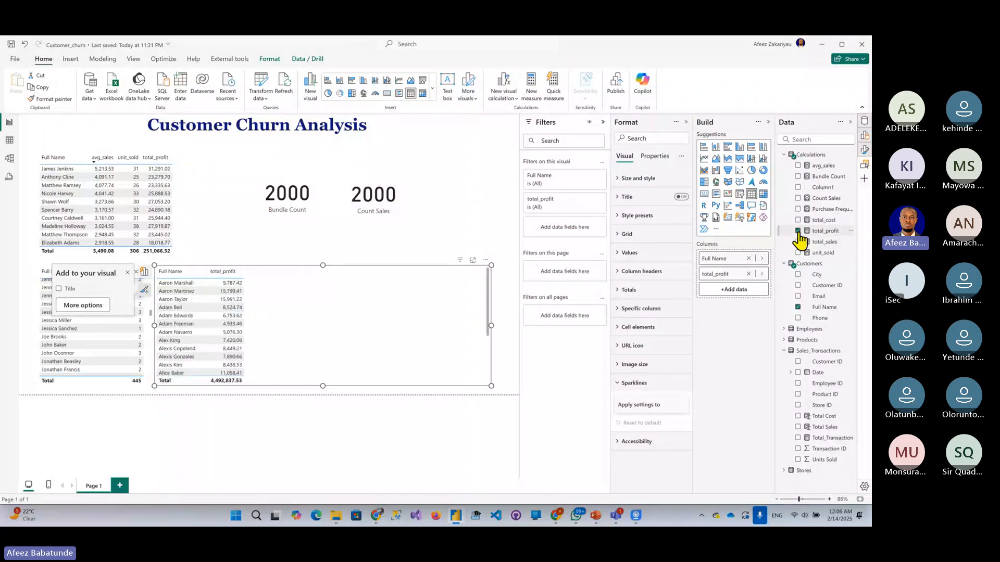
Filter the new profit table's Full Name field with a Top N filter showing the bottom 10 customers by total_profit.
left_click(572, 207)
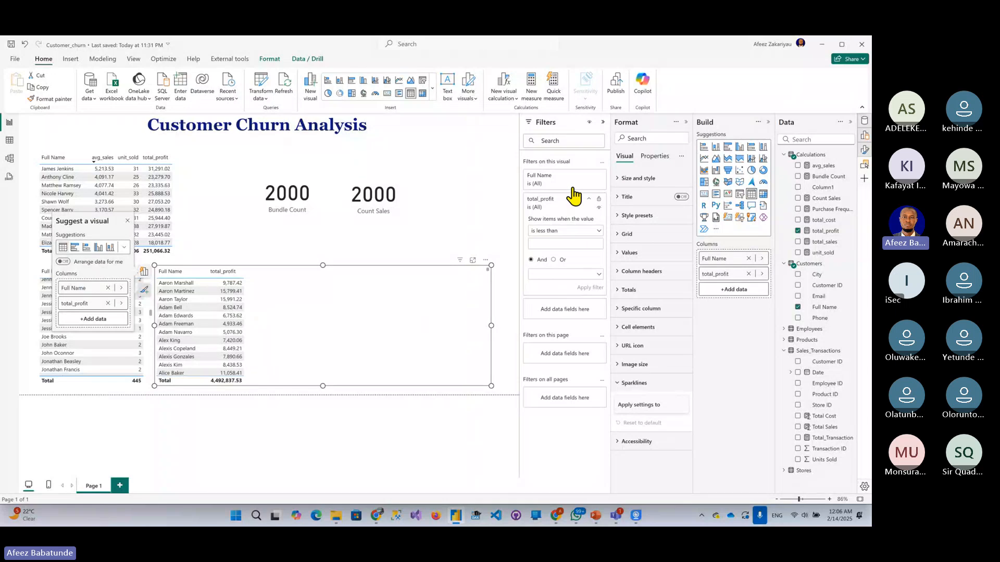
left_click(568, 183)
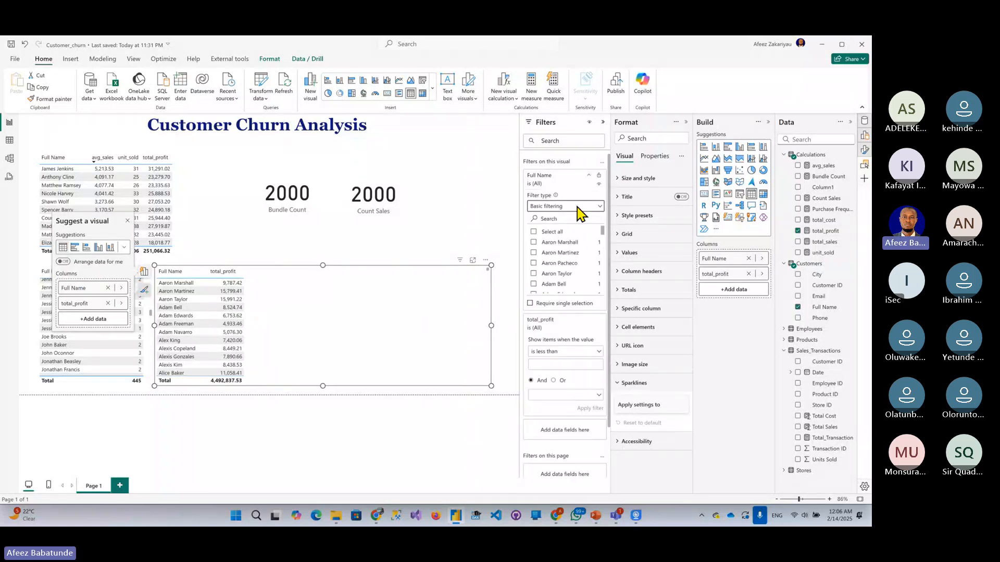
left_click(578, 208)
left_click(553, 248)
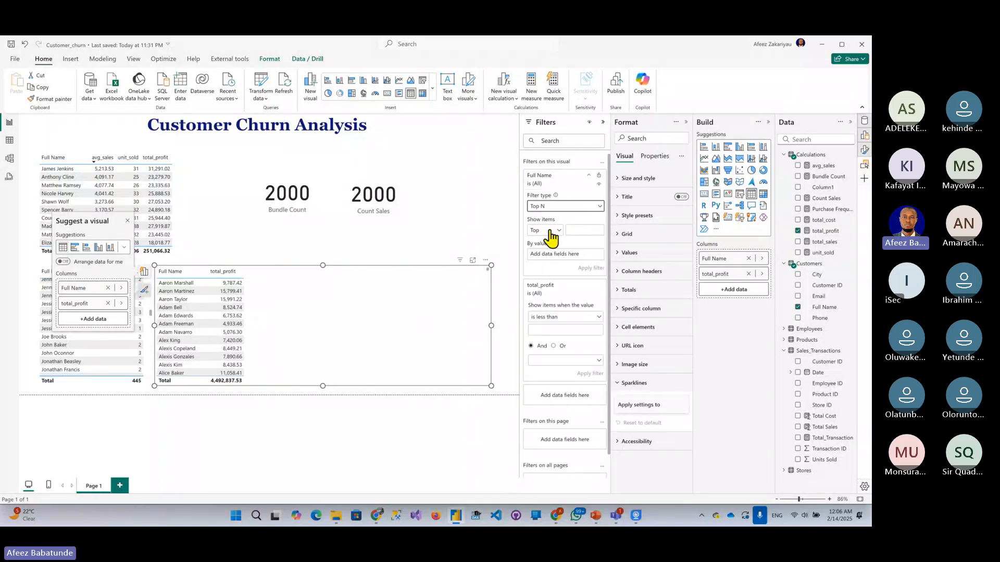
left_click(551, 233)
left_click(544, 255)
left_click(579, 229)
type("10")
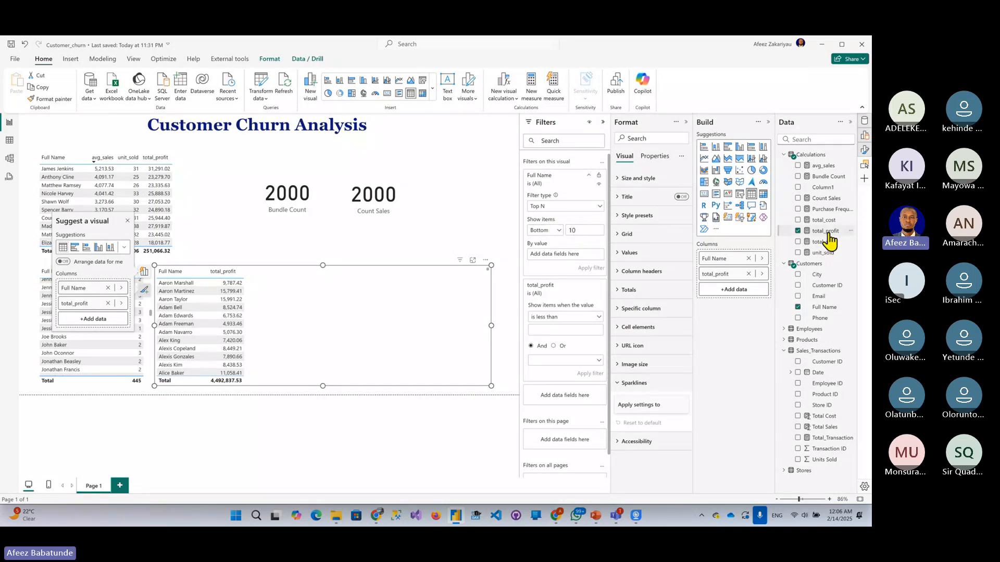
left_click_drag(828, 235, 560, 263)
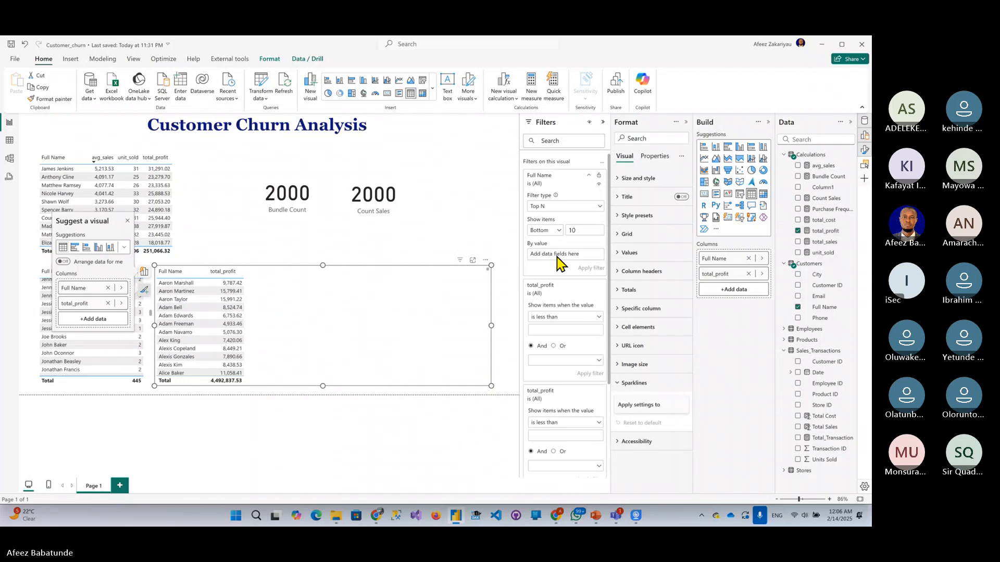
left_click_drag(836, 229, 574, 259)
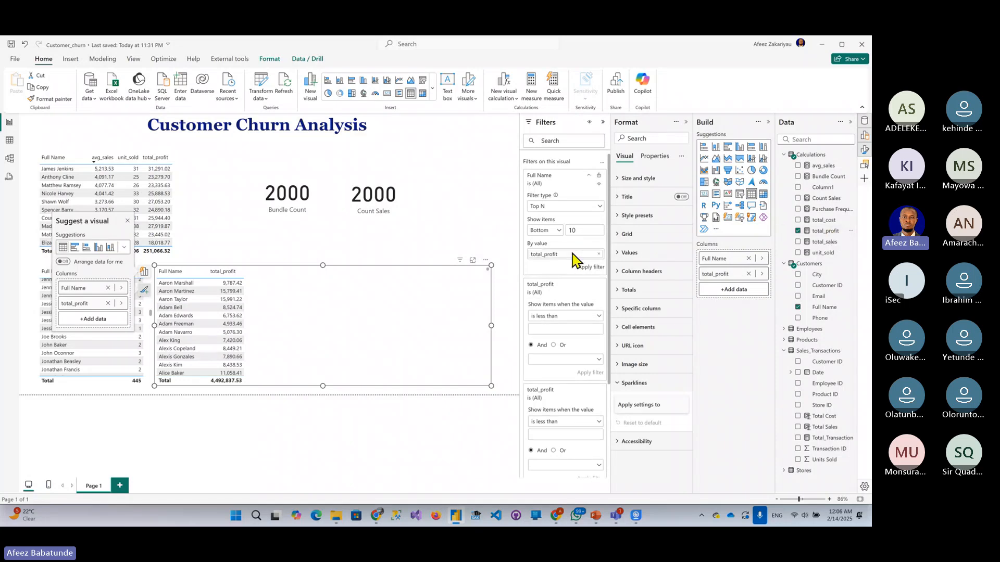
left_click(594, 267)
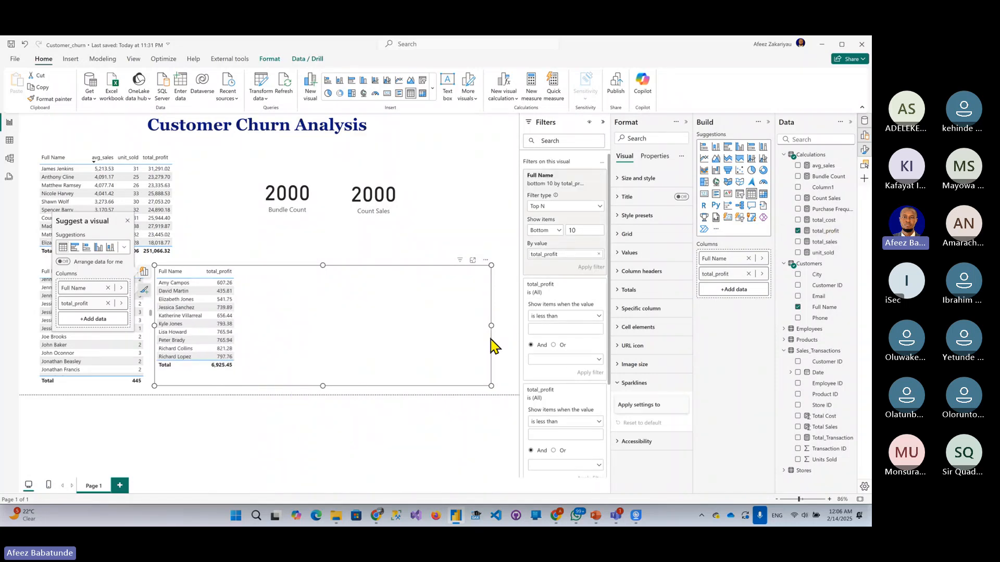
Shrink the bottom 10 customer table around its data and add unit_sold as a column between Full Name and total_profit.
left_click_drag(487, 323, 268, 313)
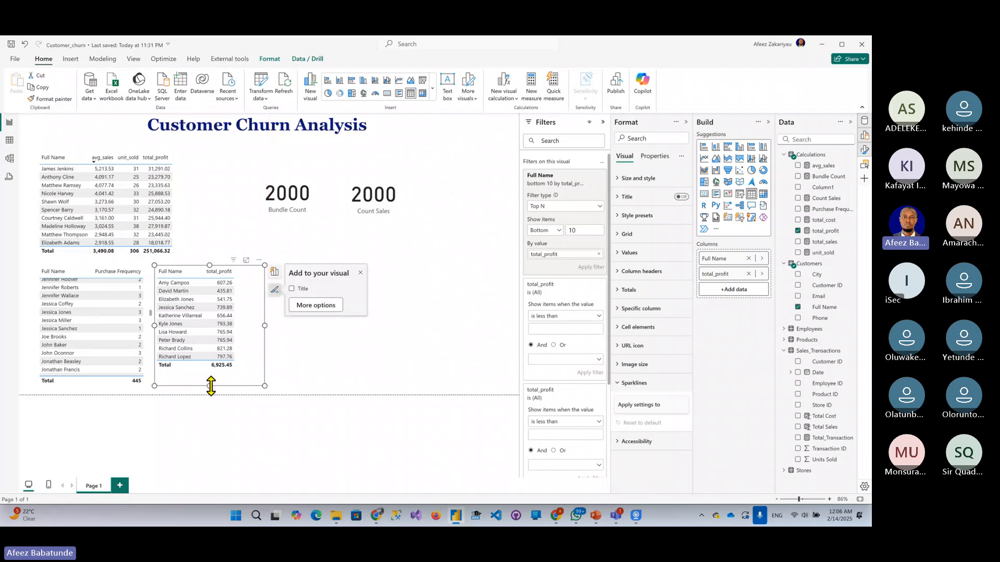
left_click_drag(209, 385, 216, 380)
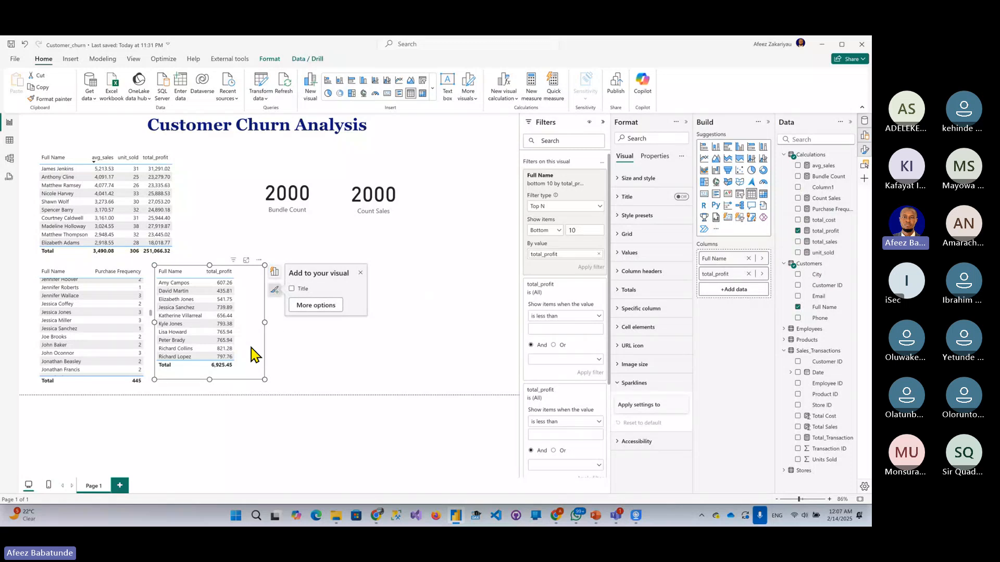
left_click(798, 253)
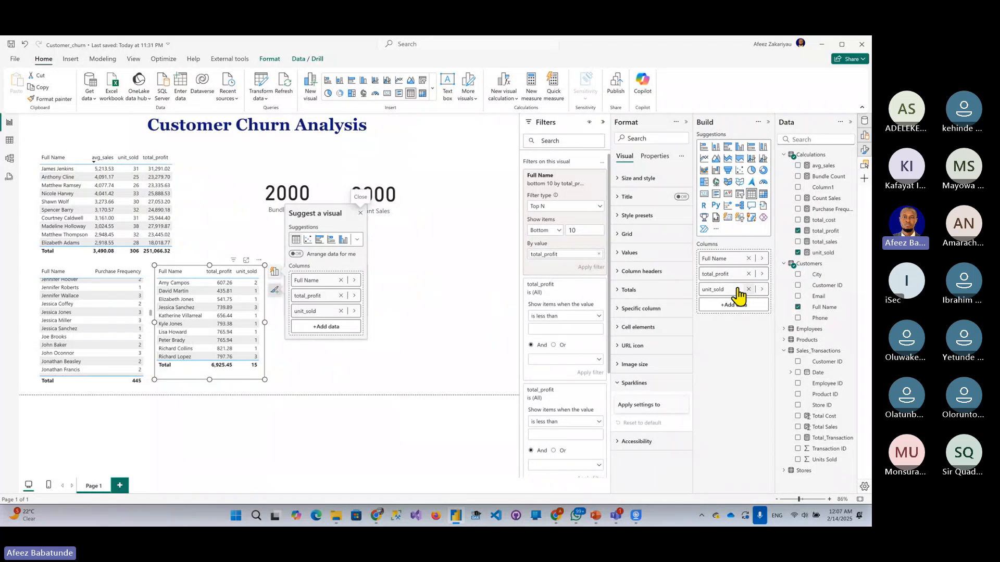
left_click_drag(731, 295, 734, 272)
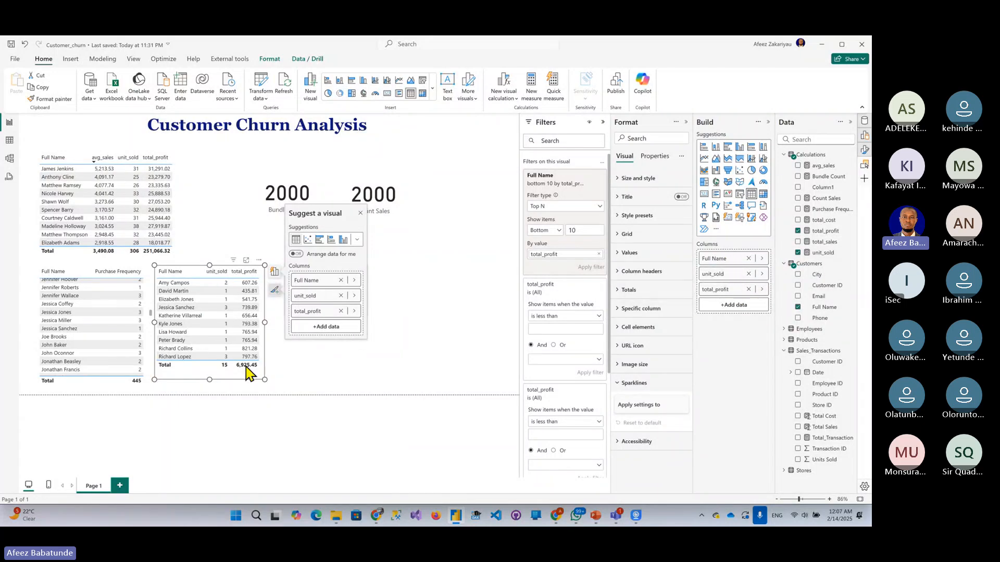
Delete the Count Sales and Bundle Count cards from the page.
left_click(400, 210)
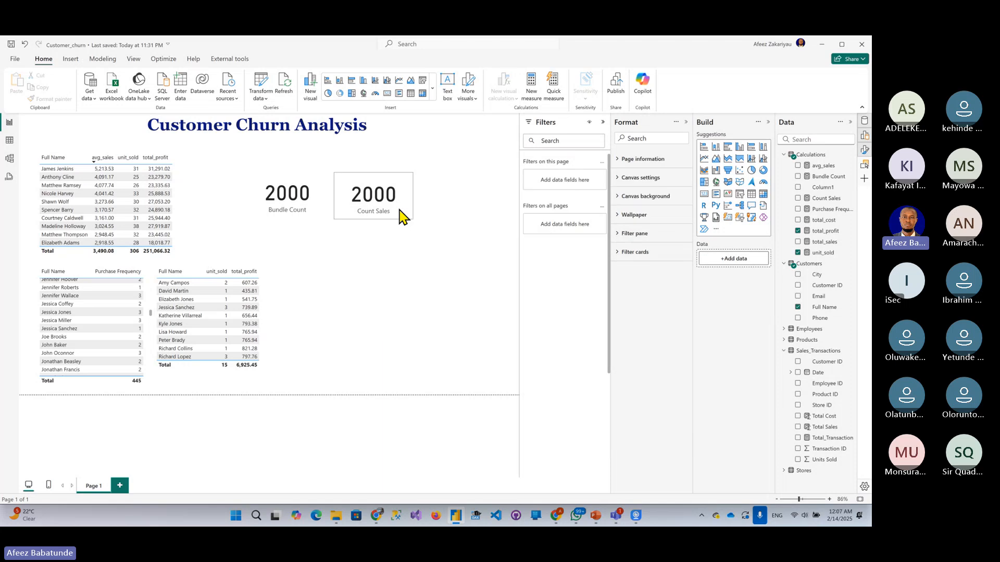
left_click(400, 211)
key("Delete")
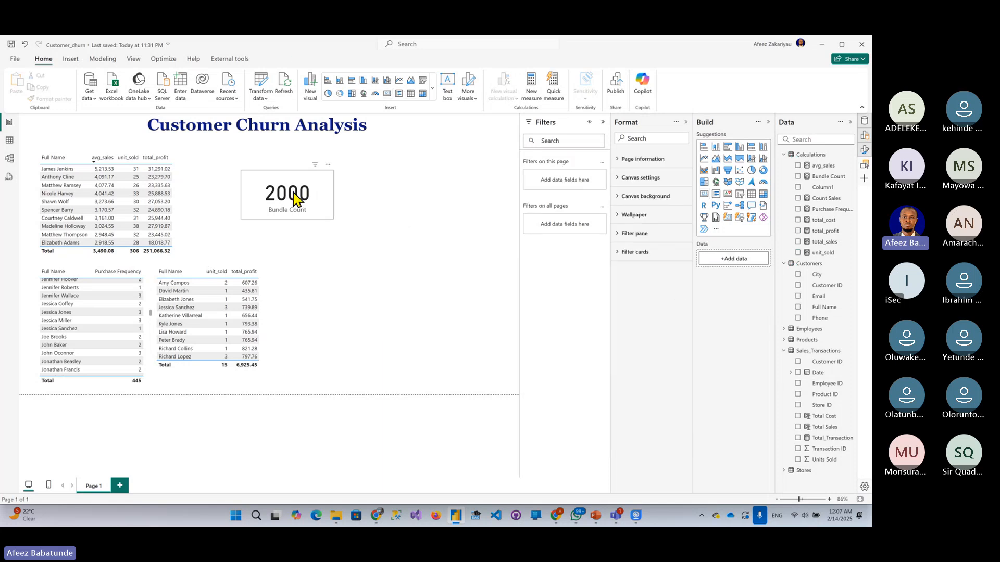
left_click(295, 199)
key("Delete")
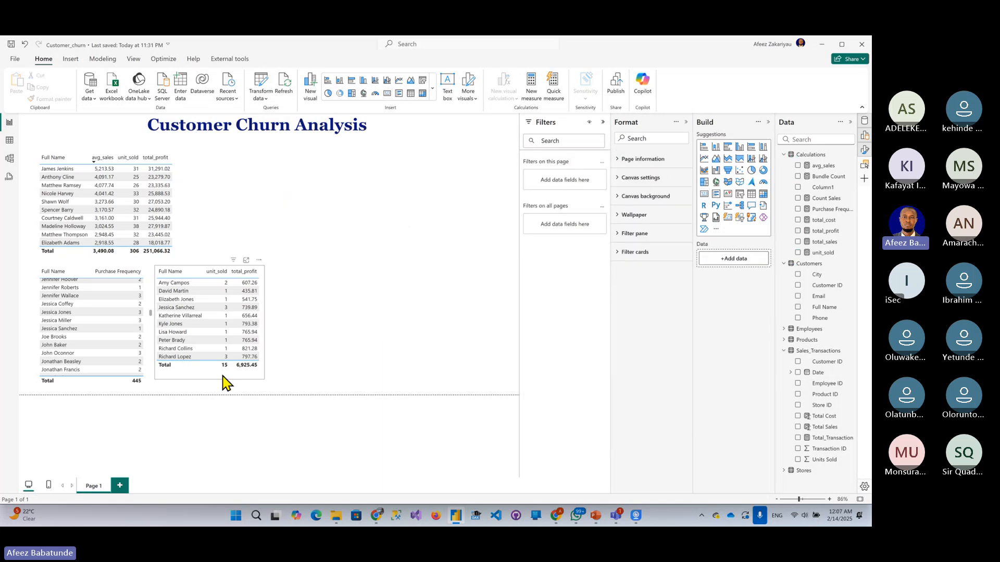
Sort the bottom 10 customer table by Full Name in ascending order.
left_click(199, 373)
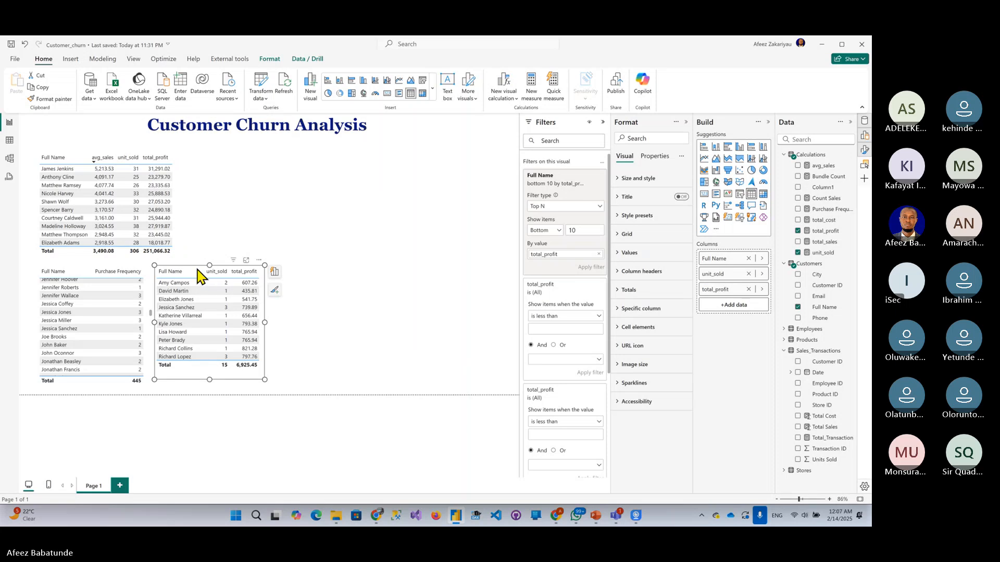
left_click(262, 221)
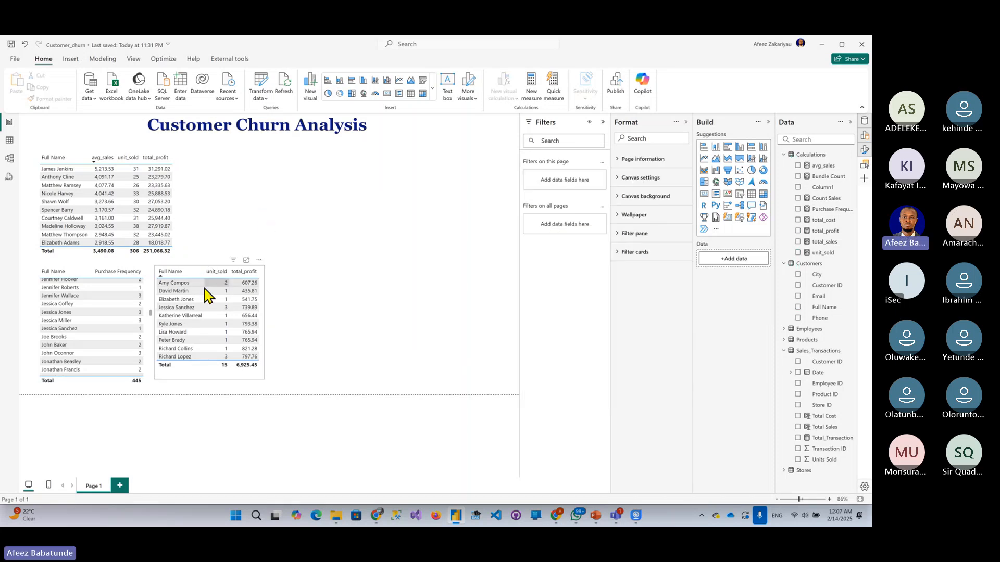
left_click(183, 206)
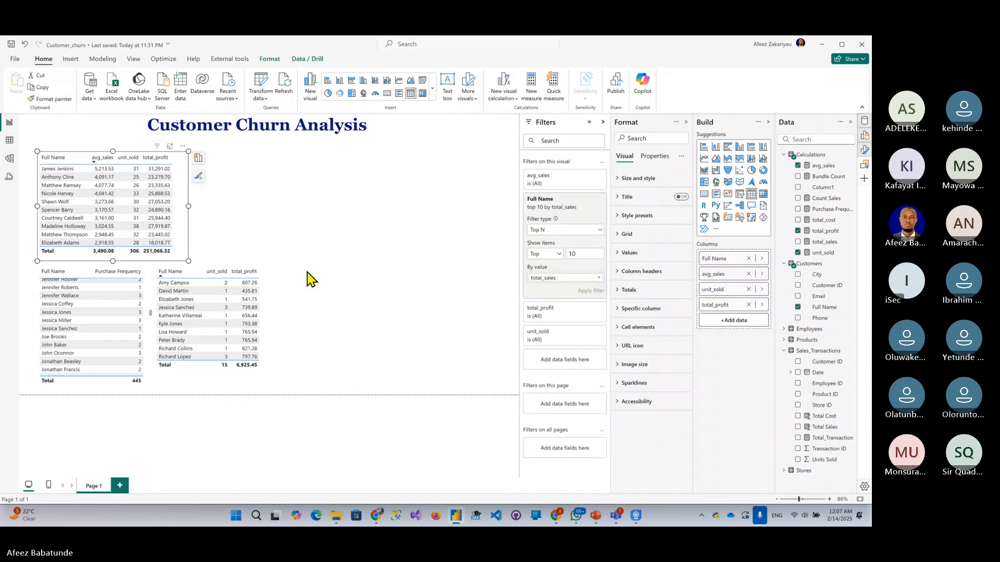
left_click(272, 248)
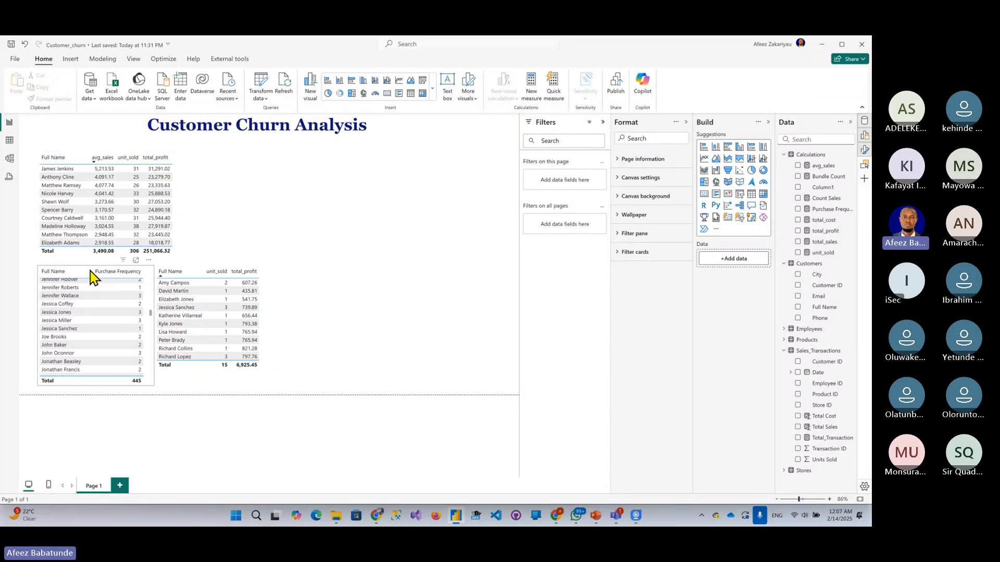
Move the Purchase Frequency table beside the upper customer table and widen it across the free page width.
scroll(134, 272, "up", 10)
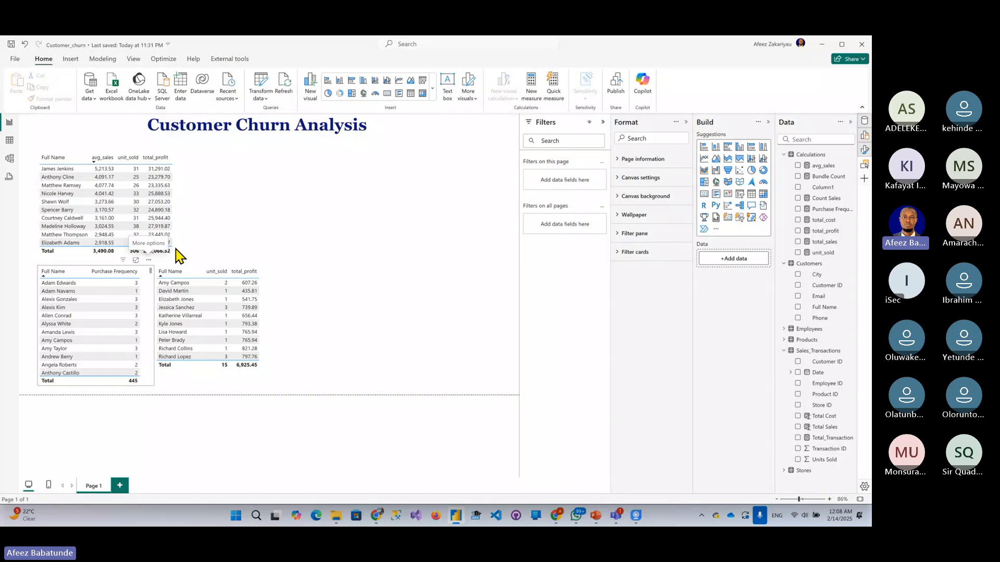
left_click_drag(150, 265, 301, 147)
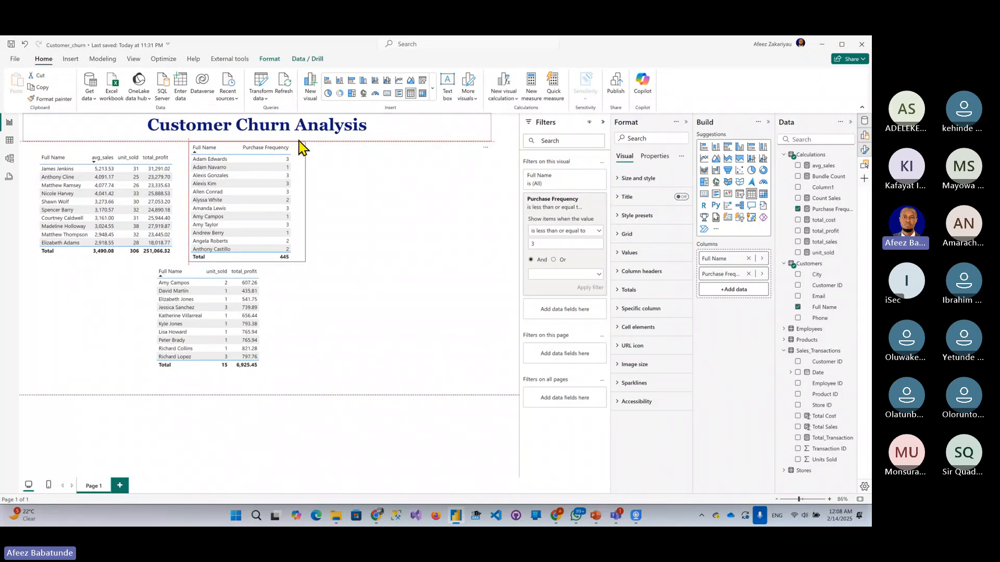
left_click_drag(306, 201, 510, 223)
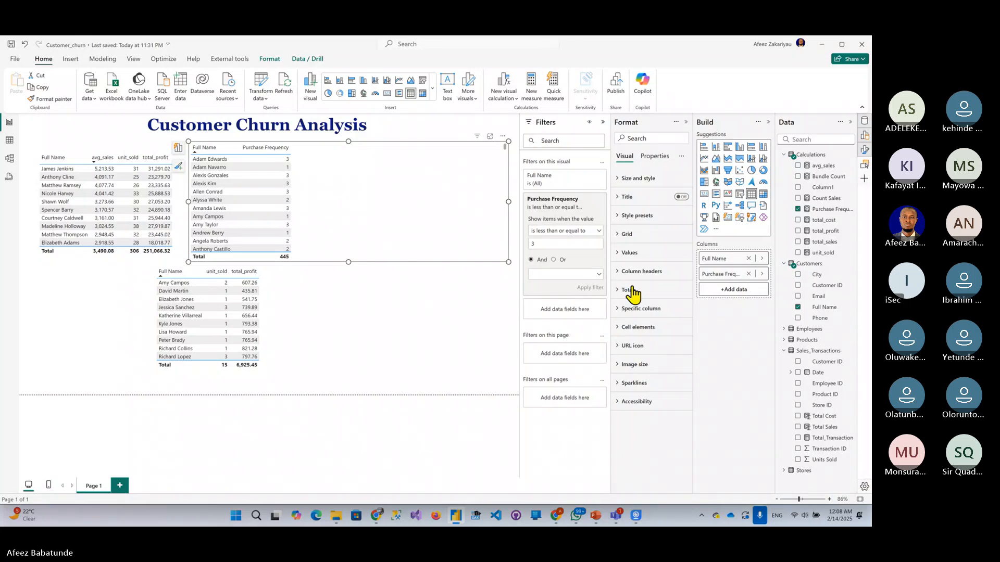
Convert the Purchase Frequency table to a matrix with Month from the Sales_Transactions Date Hierarchy as its columns.
left_click(764, 196)
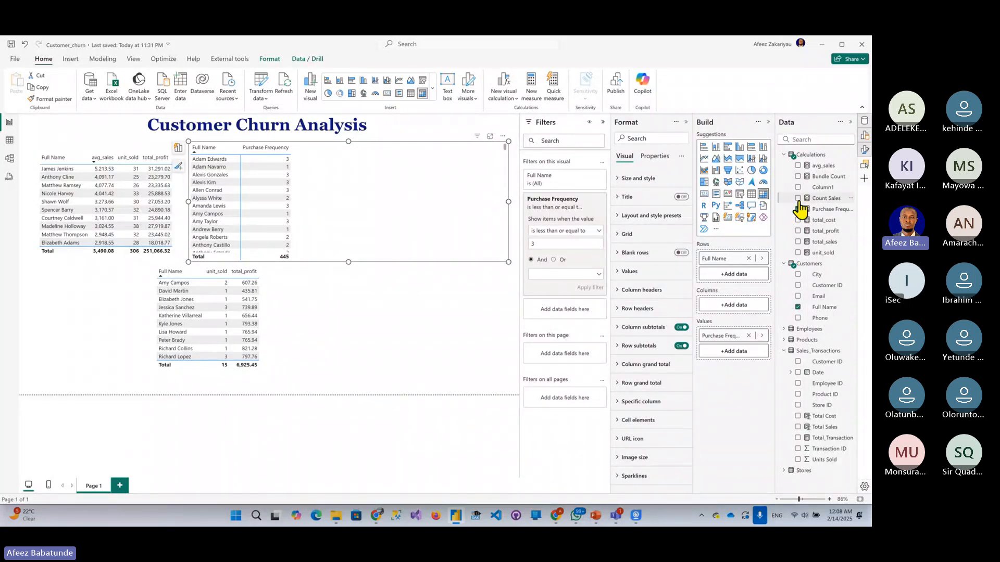
left_click(784, 351)
left_click(784, 352)
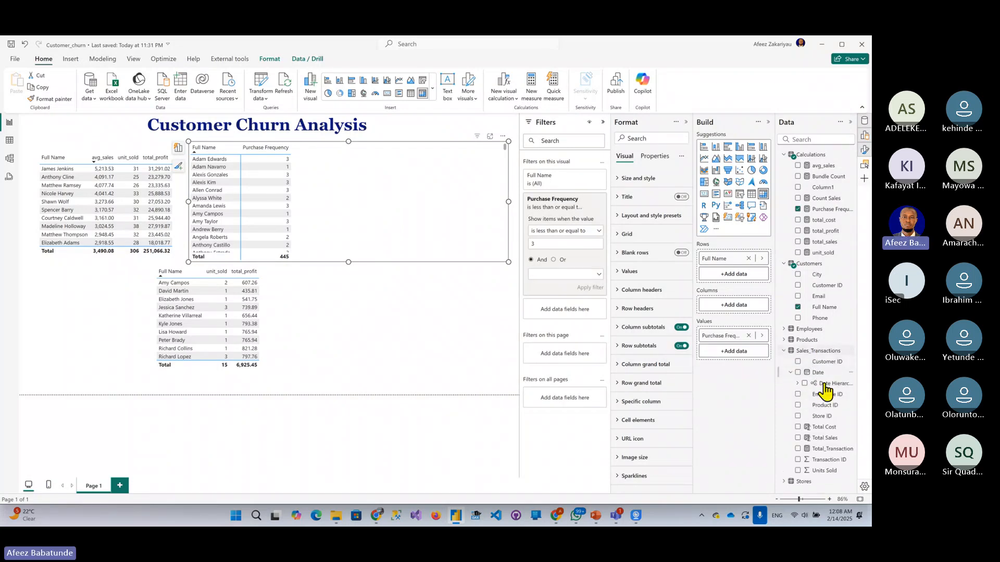
left_click(798, 384)
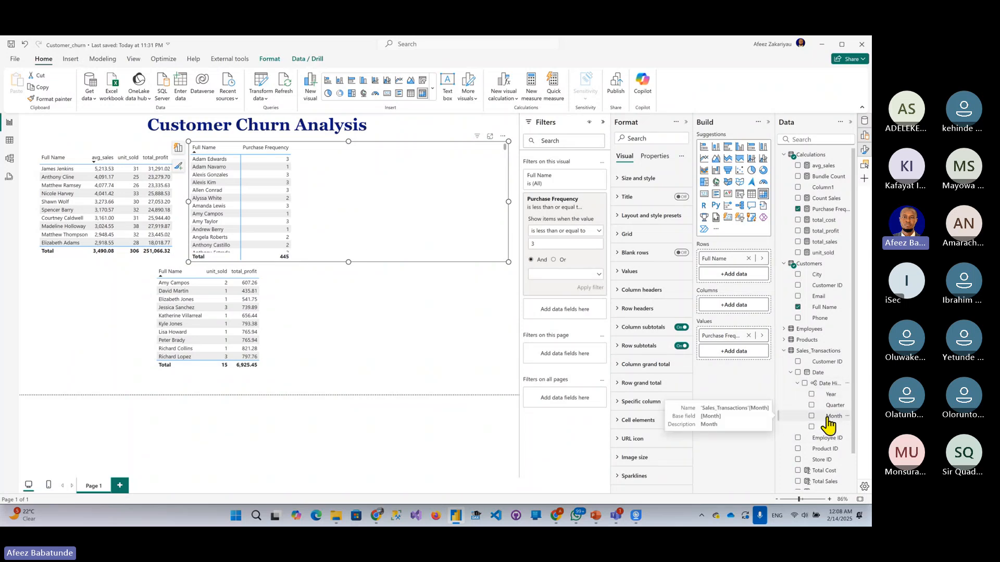
left_click_drag(835, 419, 733, 307)
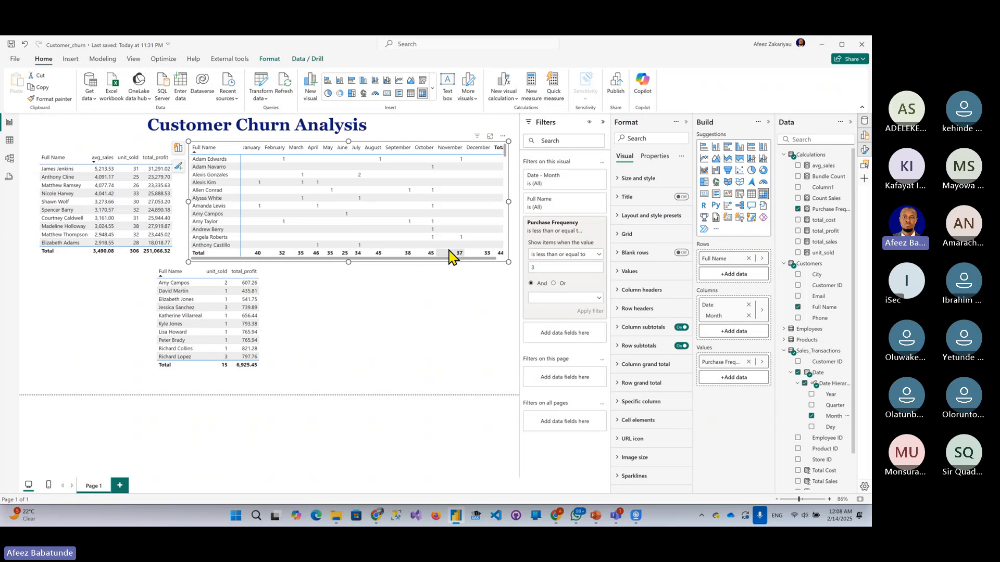
Widen the monthly Purchase Frequency matrix until its Total column fits and look through its customer rows.
left_click_drag(508, 201, 520, 214)
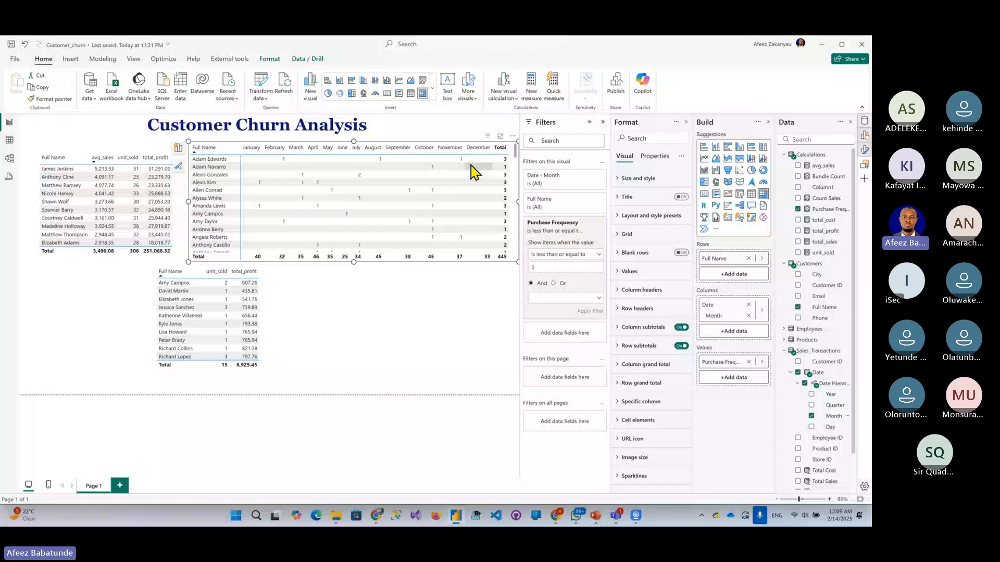
scroll(468, 219, "down", 10)
scroll(469, 221, "down", 10)
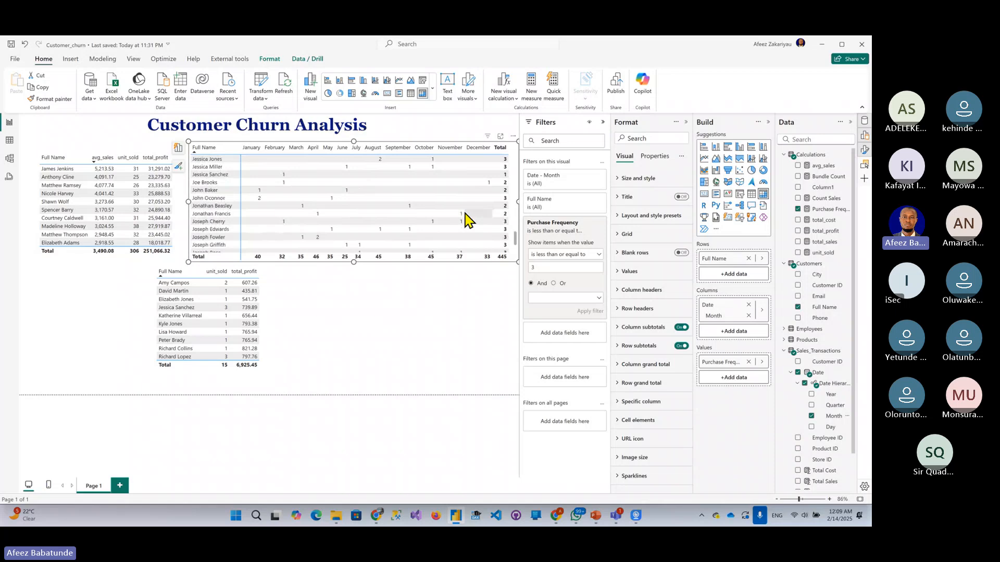
scroll(469, 219, "up", 20)
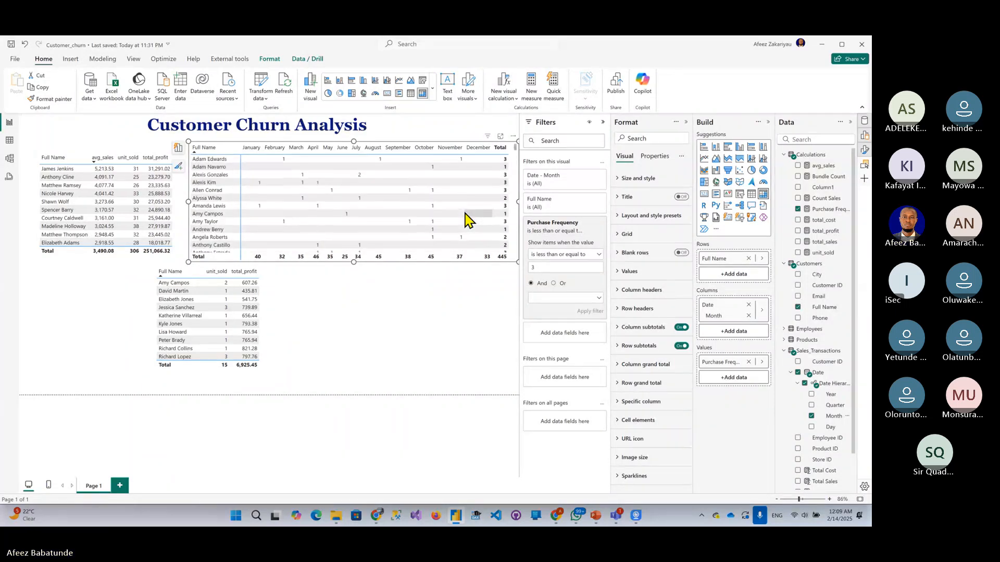
Move the bottom 10 customer table directly below the upper customer table, aligned with its outer edge, and return the matrix to its first rows.
left_click(261, 310)
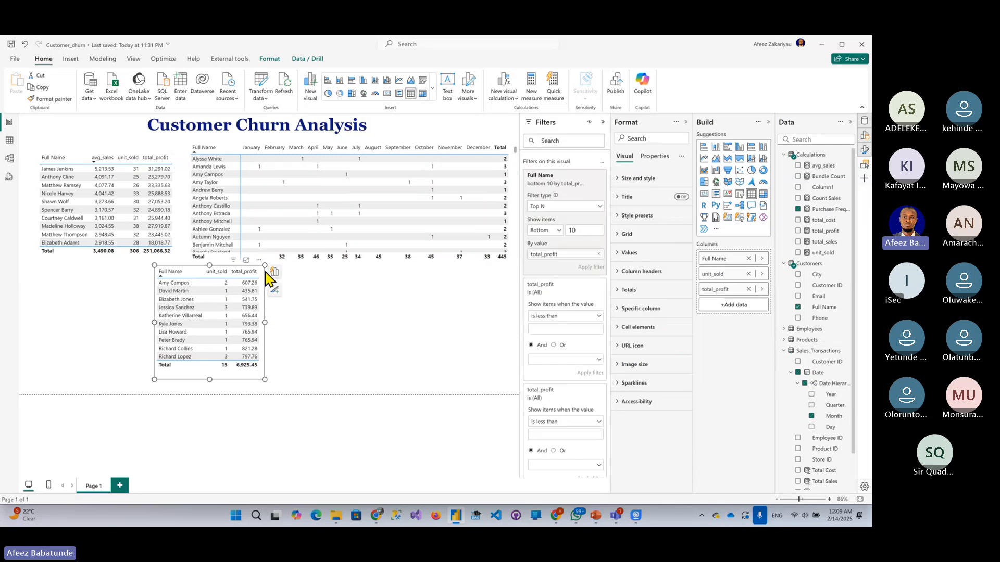
left_click_drag(259, 268, 151, 264)
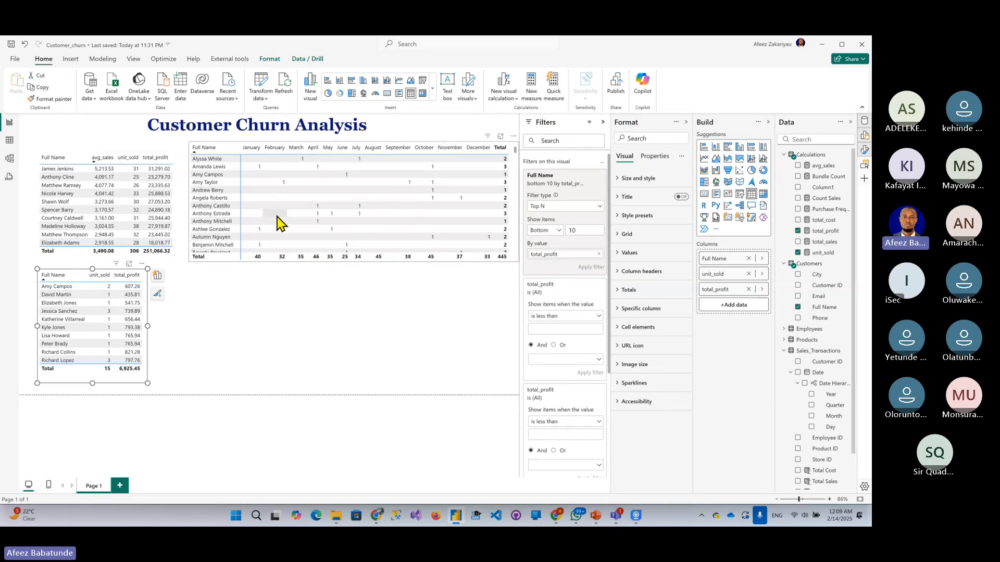
scroll(311, 209, "up", 2)
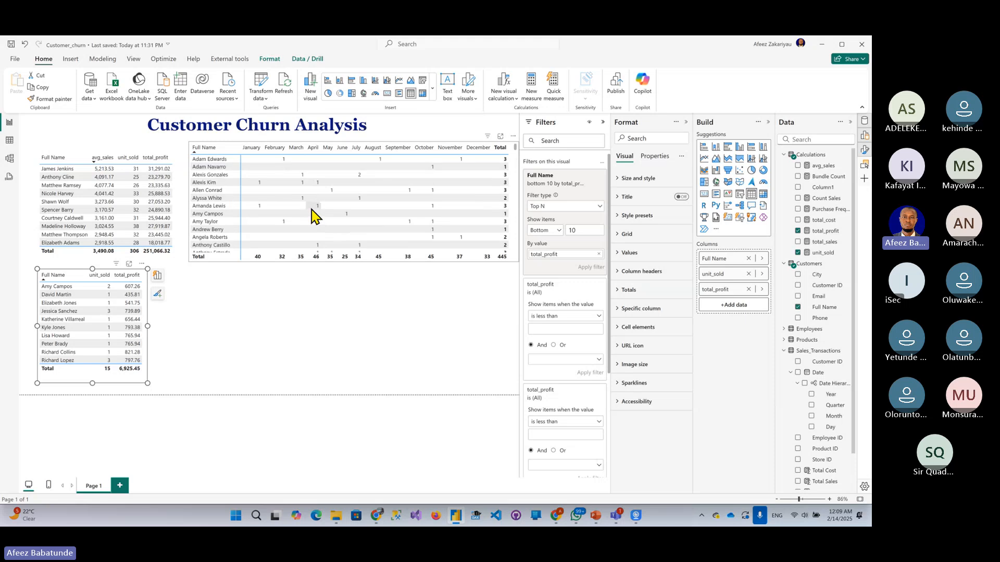
left_click(292, 323)
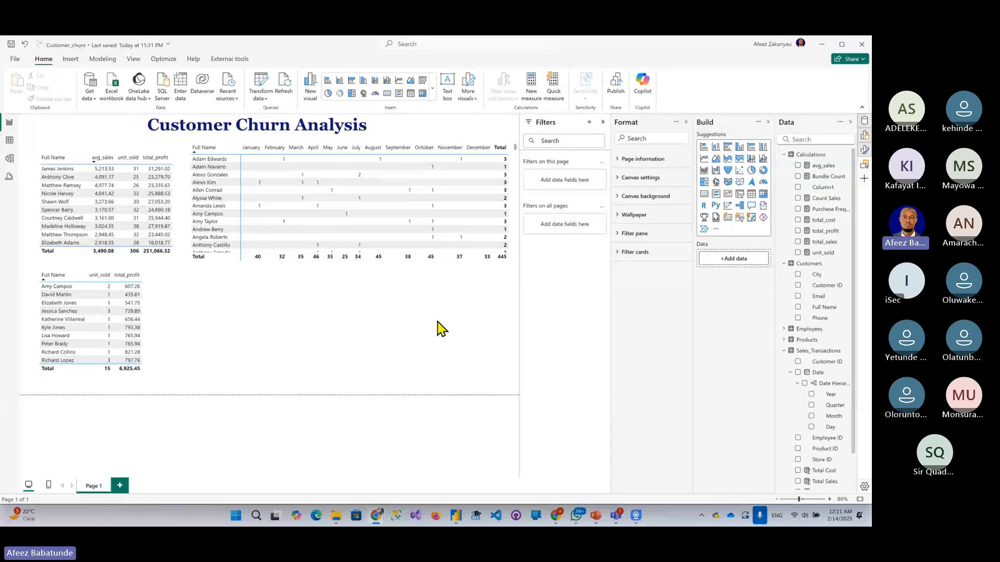
Switch to the Teams meeting chat, look through its recent messages and return to the Power BI report.
mouse_move(616, 516)
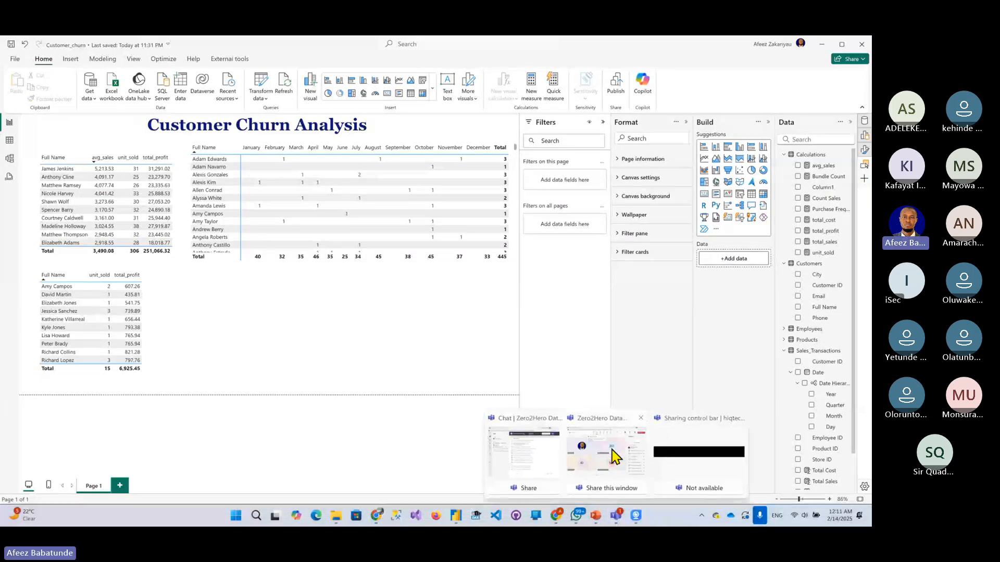
mouse_move(614, 457)
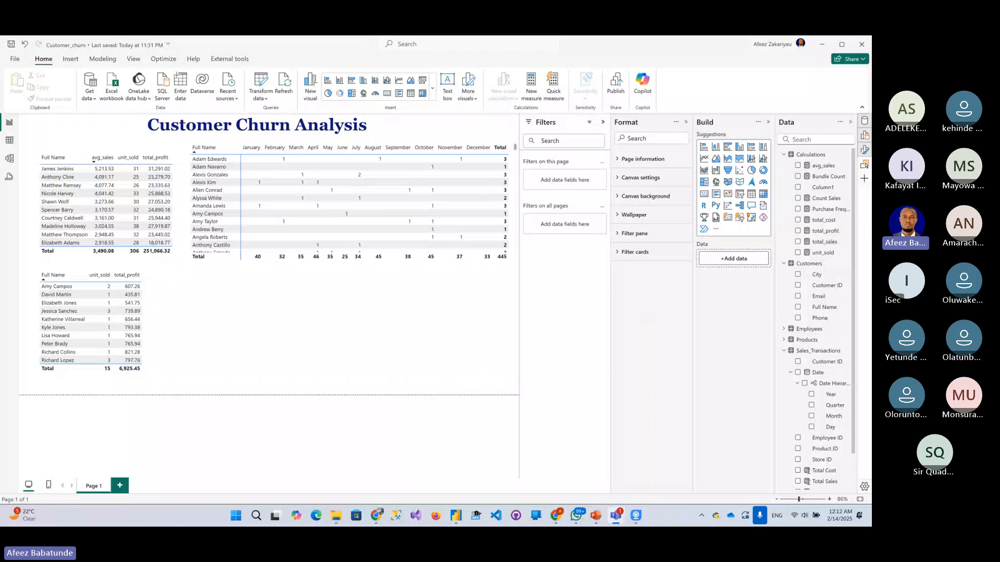
mouse_move(369, 519)
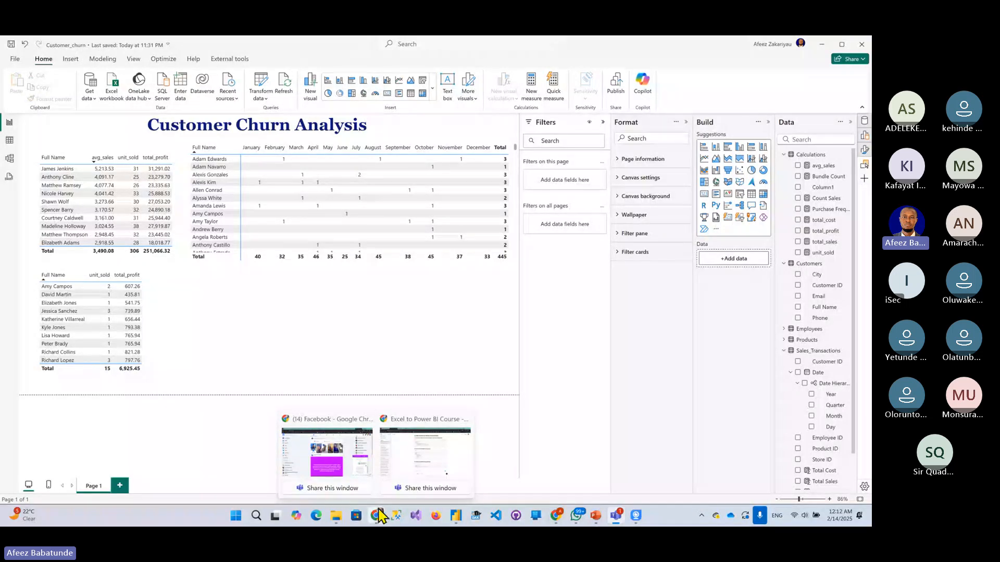
mouse_move(619, 517)
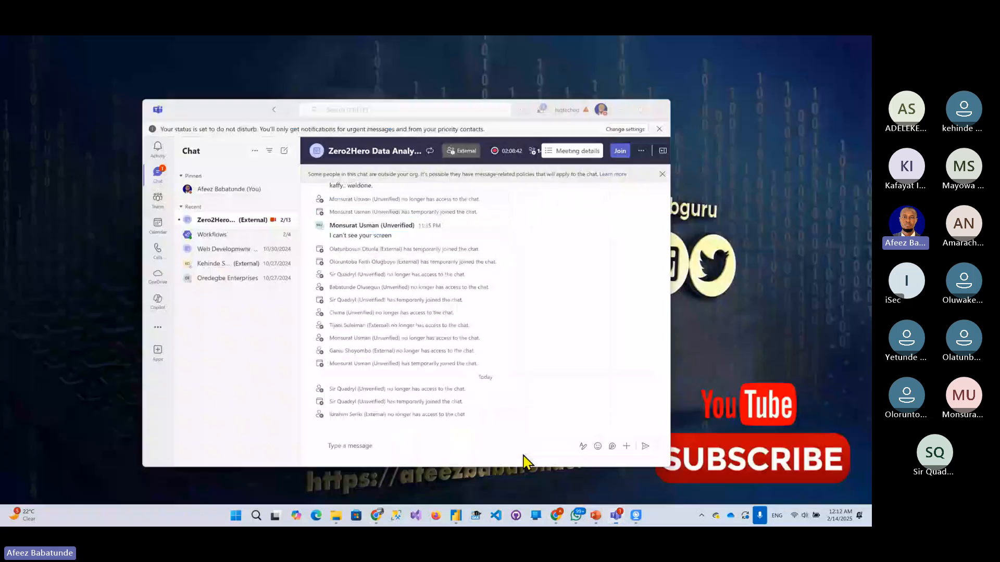
left_click(526, 460)
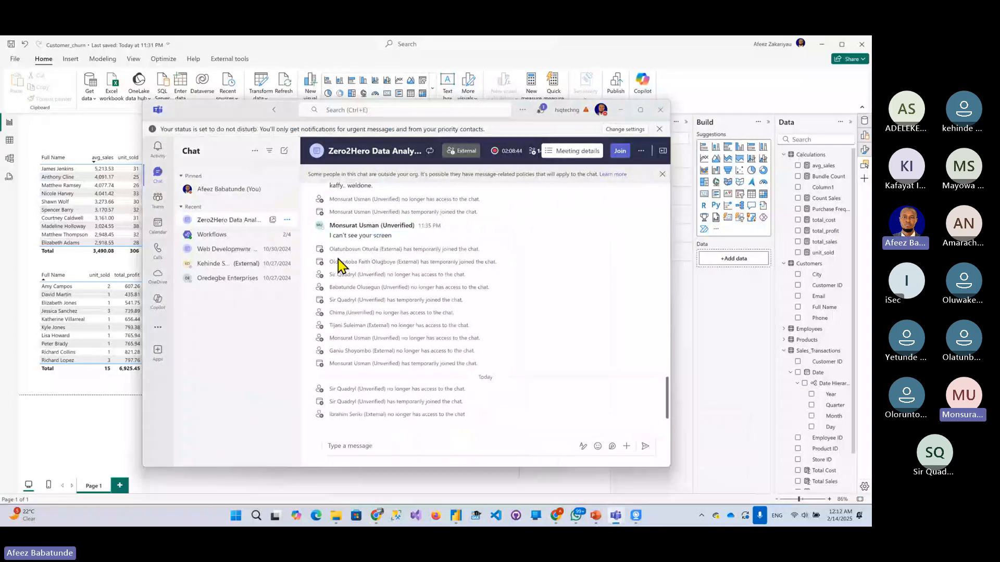
scroll(401, 272, "up", 3)
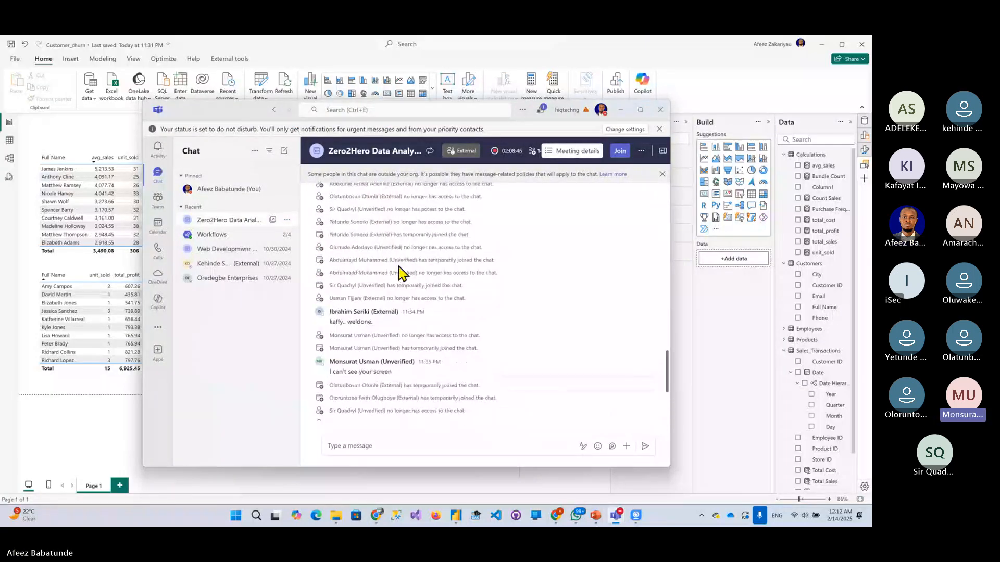
scroll(401, 272, "down", 3)
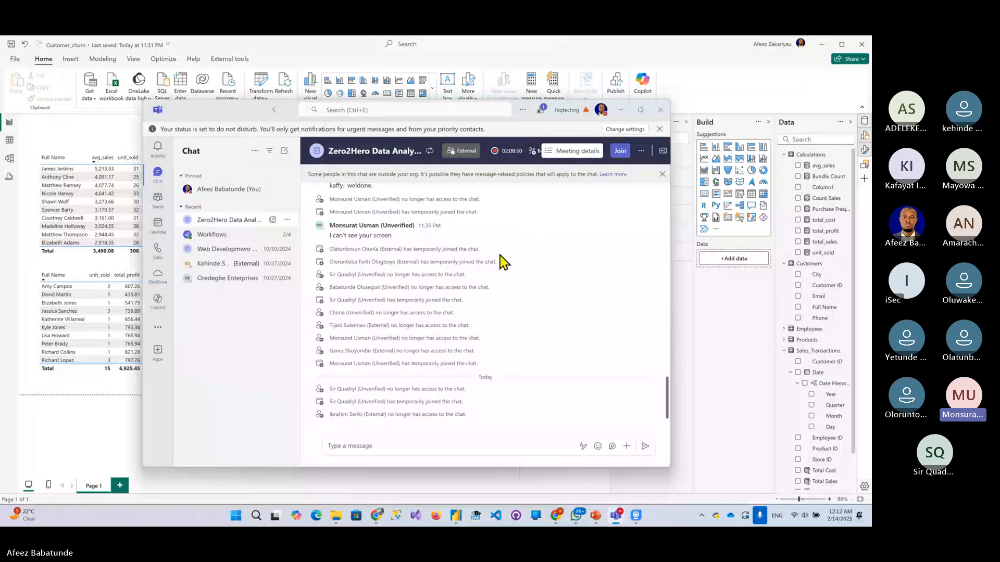
left_click(621, 110)
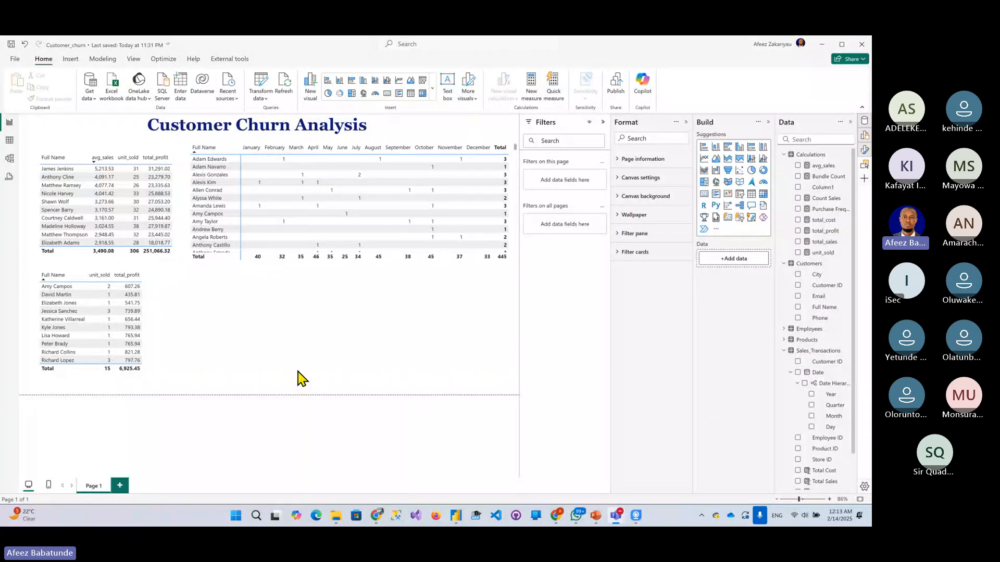
Switch to Chrome, search the web for "dax reference" and open the DAX function reference on Microsoft Learn.
mouse_move(377, 516)
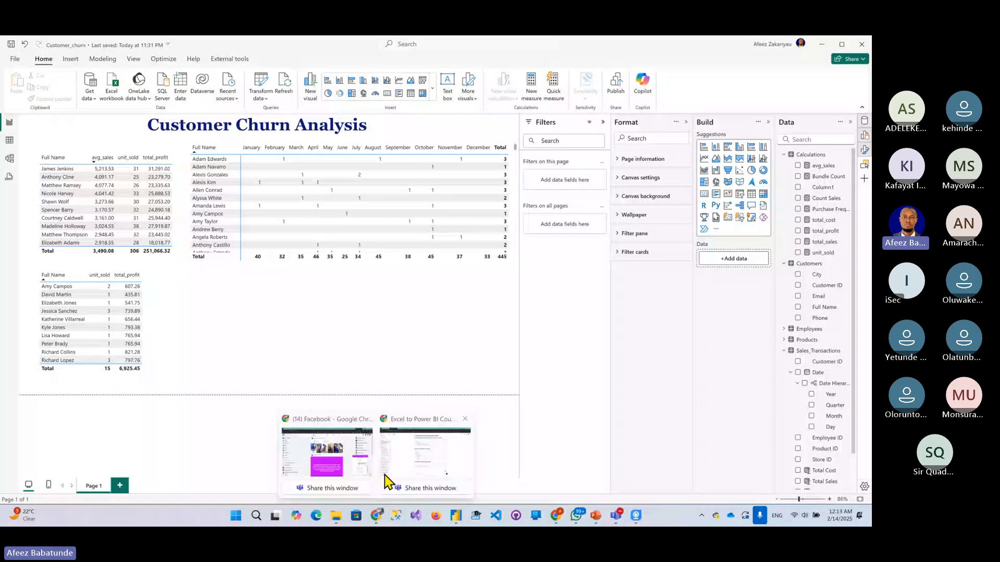
left_click(327, 453)
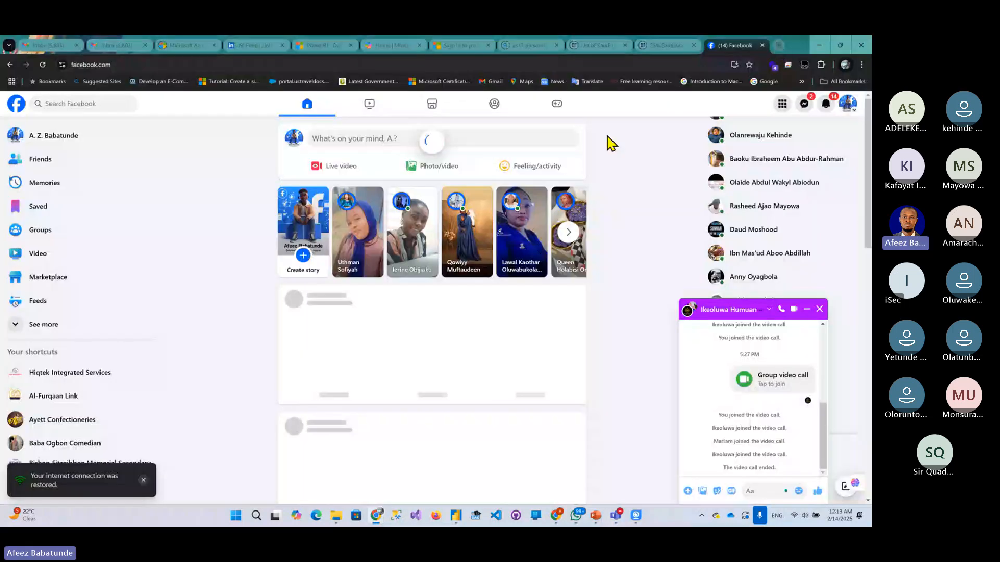
key("ctrl+t")
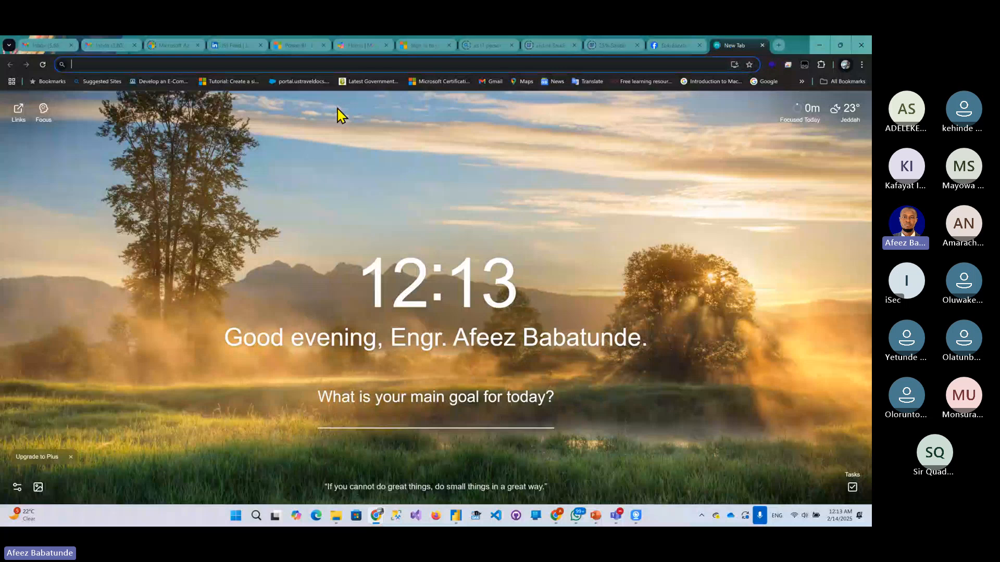
type("DAX")
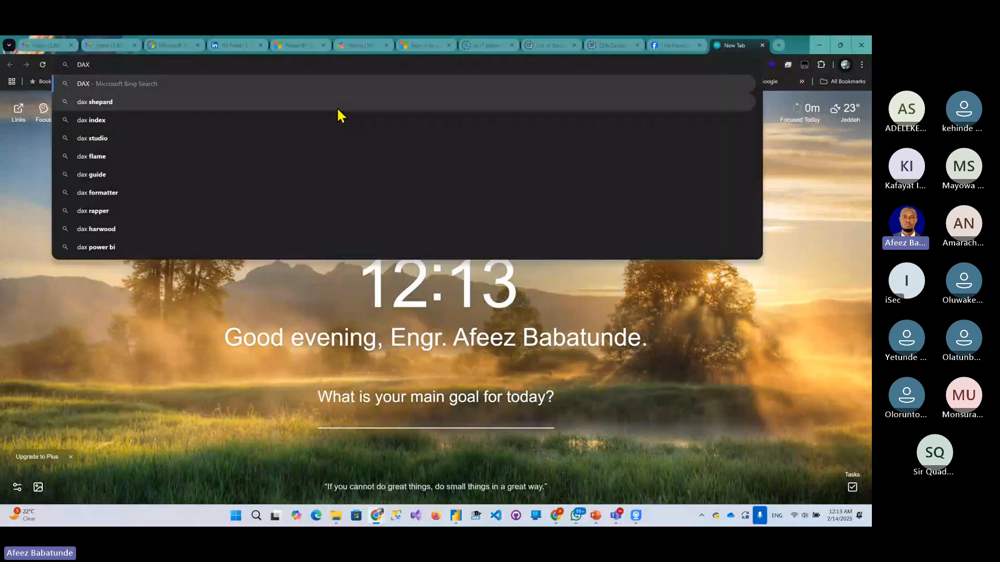
type(" re")
key("Down")
key("Down")
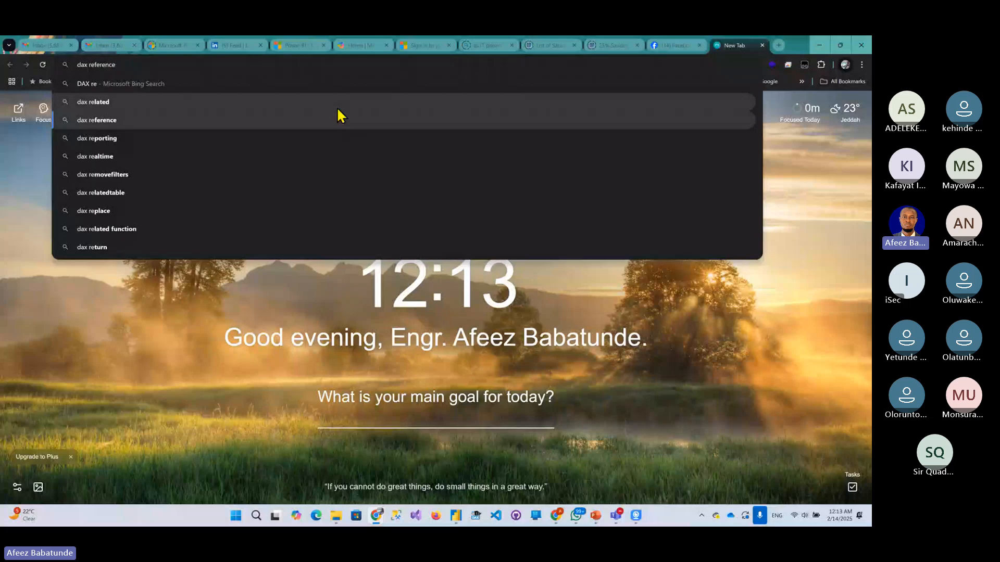
key("Return")
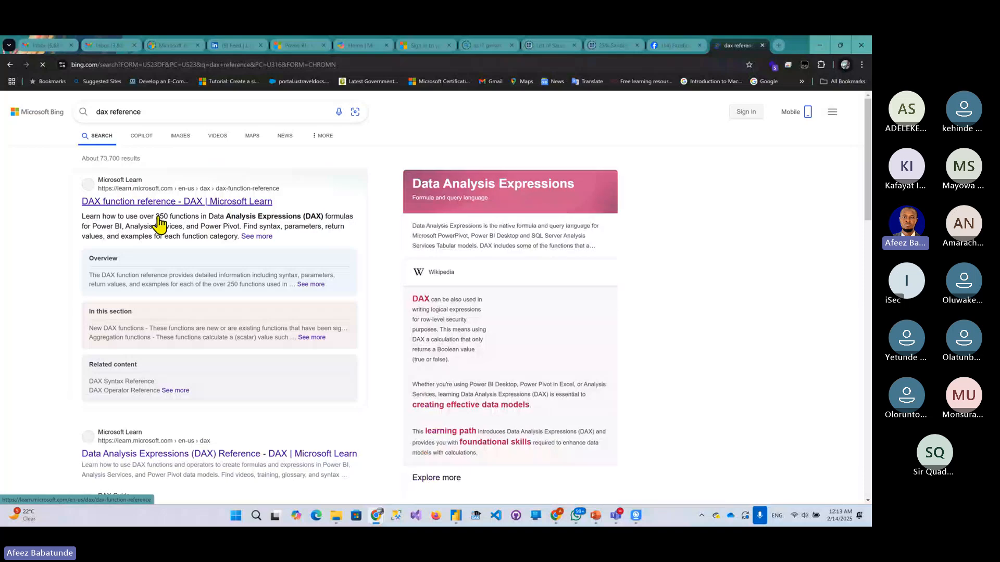
left_click(156, 206)
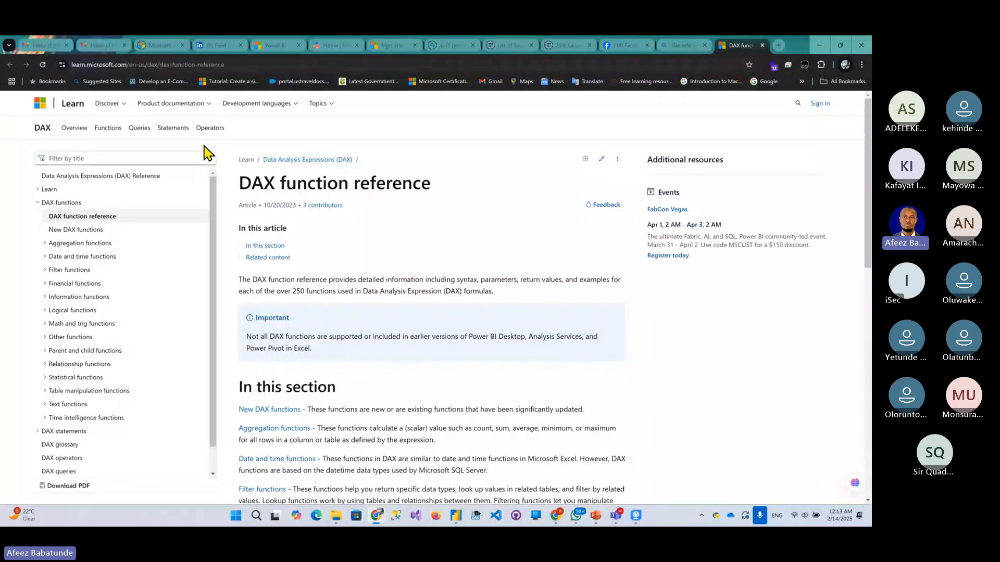
Look through the function categories described on the DAX function reference page.
scroll(344, 239, "down", 6)
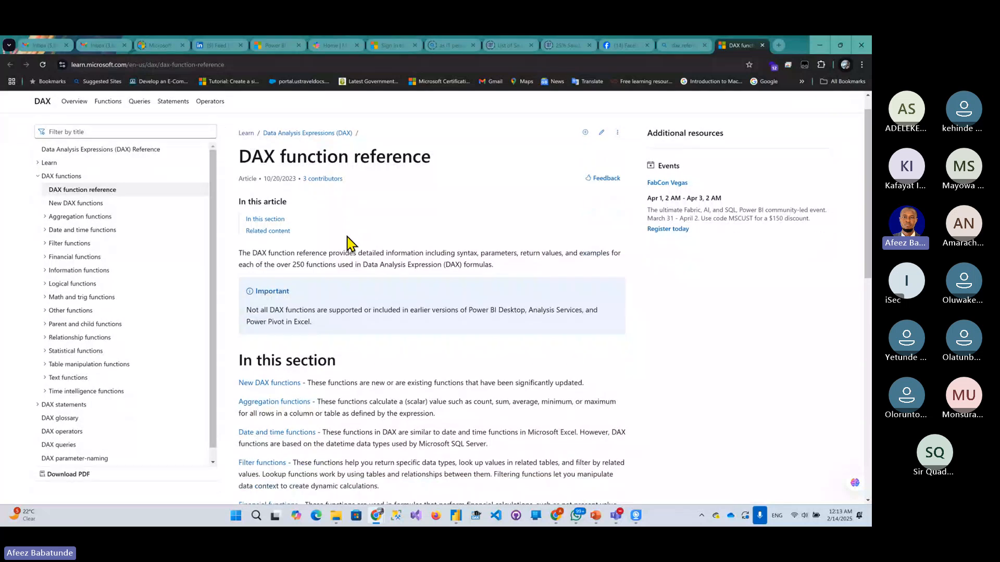
scroll(317, 265, "down", 5)
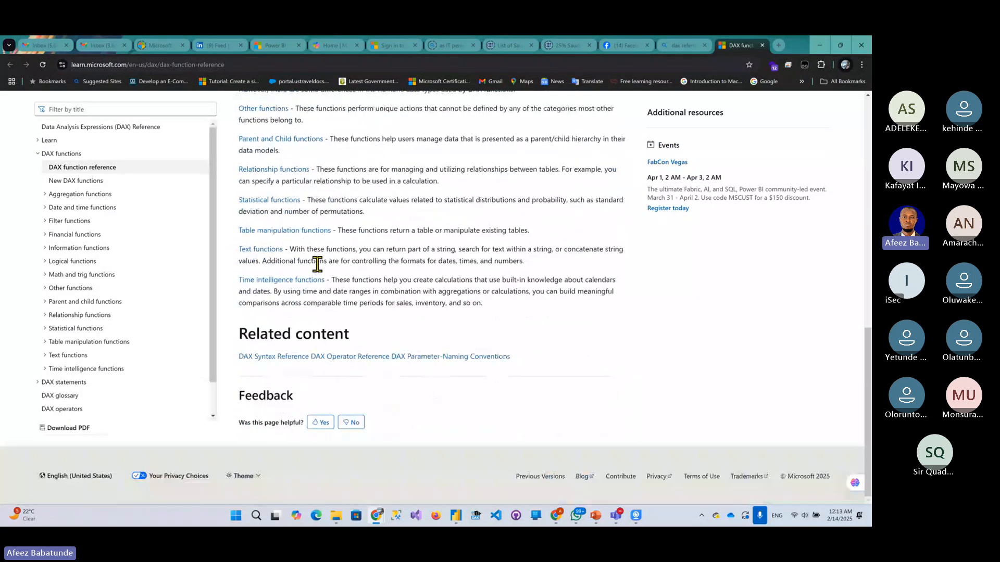
scroll(318, 264, "up", 11)
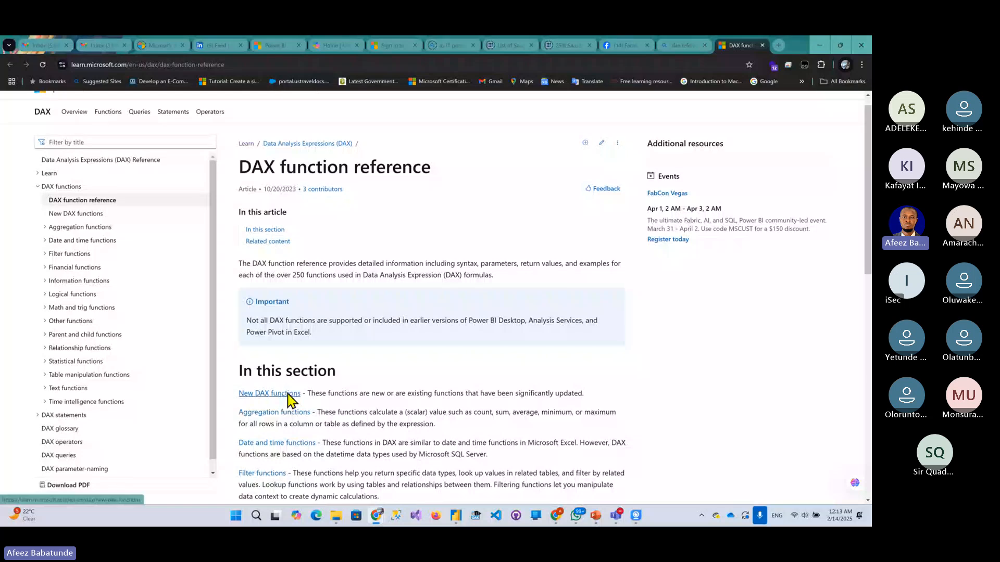
scroll(289, 400, "down", 3)
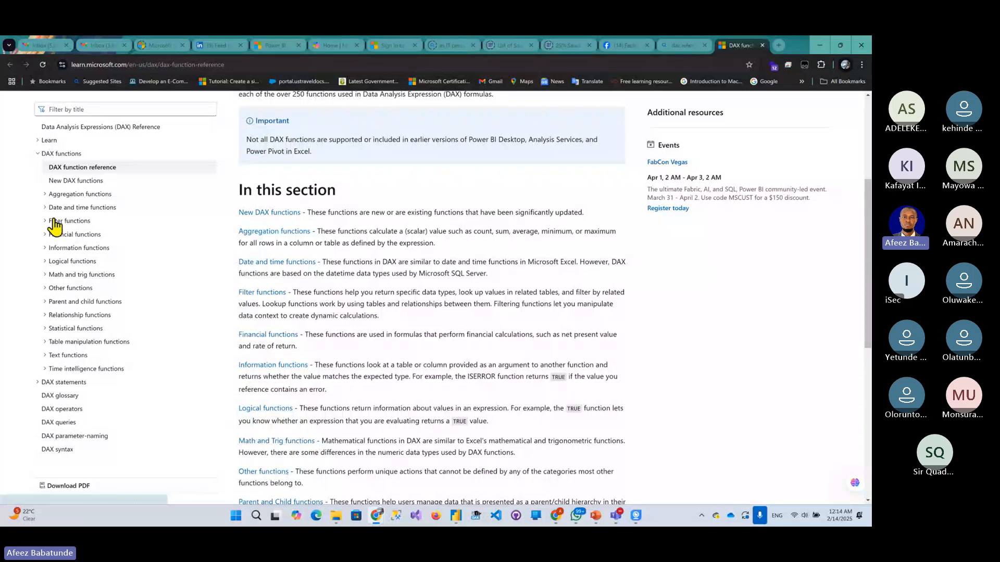
Expand the Aggregation functions category, read the AVERAGE article's syntax and return value, and open the COUNTAX article.
left_click(45, 195)
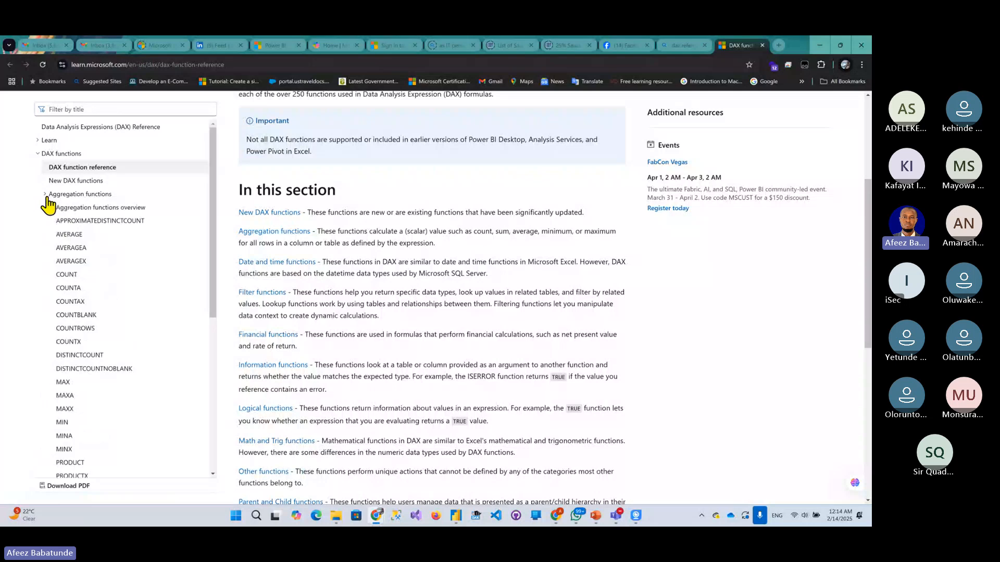
left_click(69, 237)
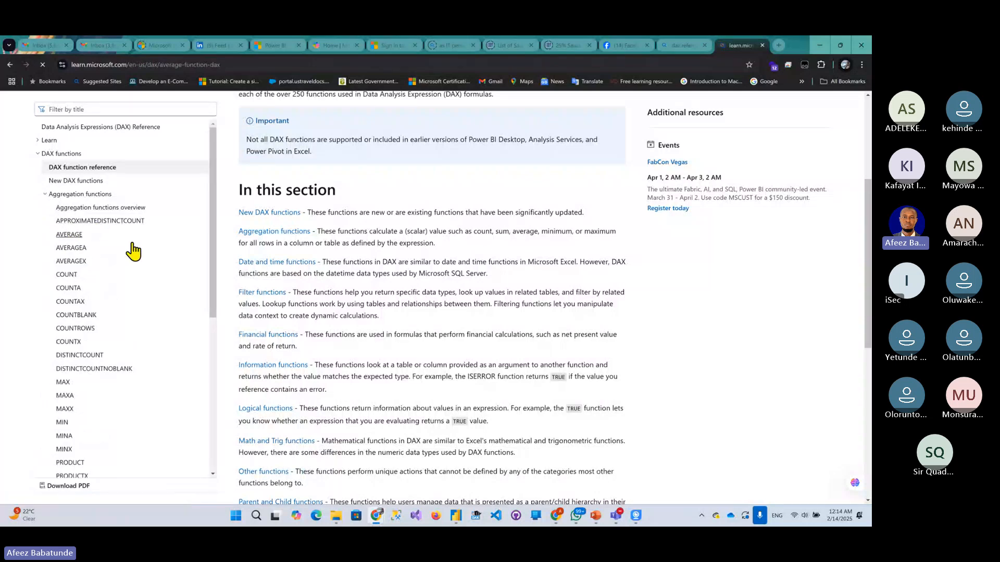
scroll(297, 268, "down", 2)
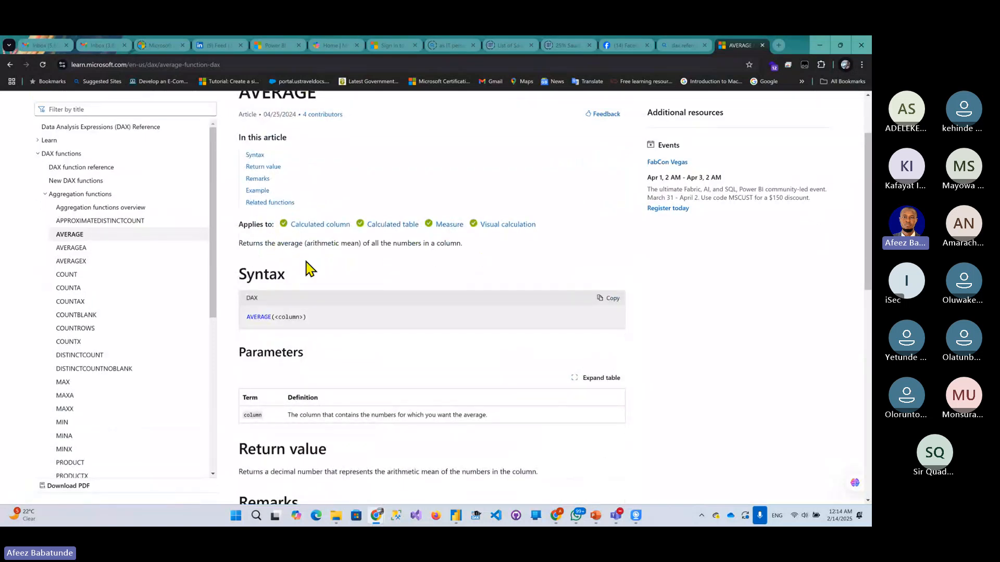
scroll(323, 370, "down", 2)
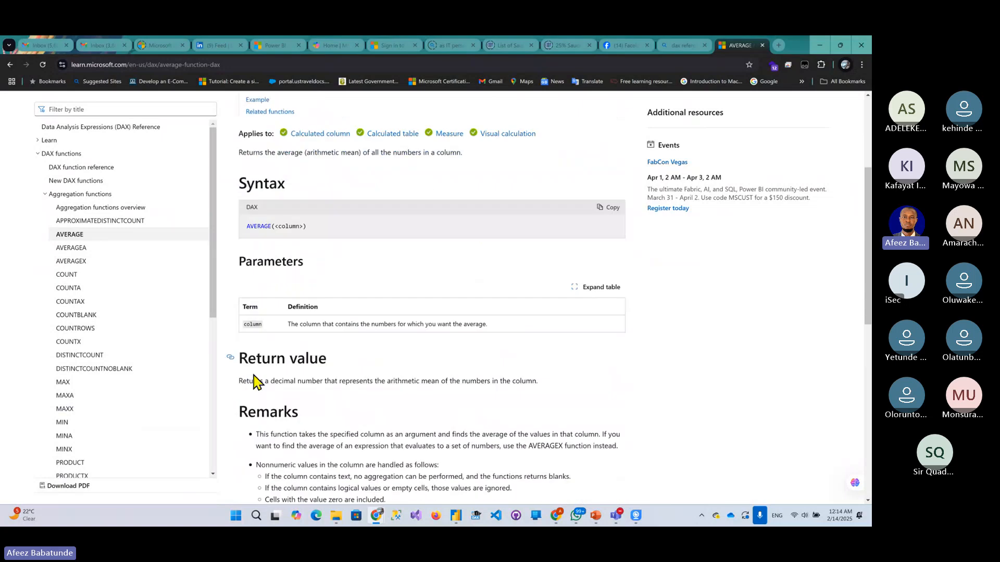
left_click(70, 302)
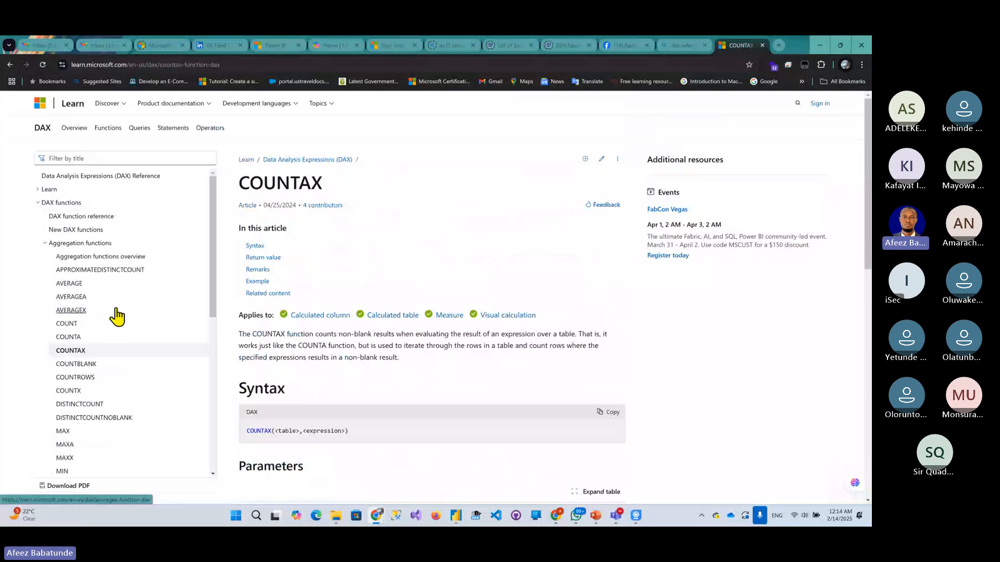
left_click_drag(159, 63, 55, 67)
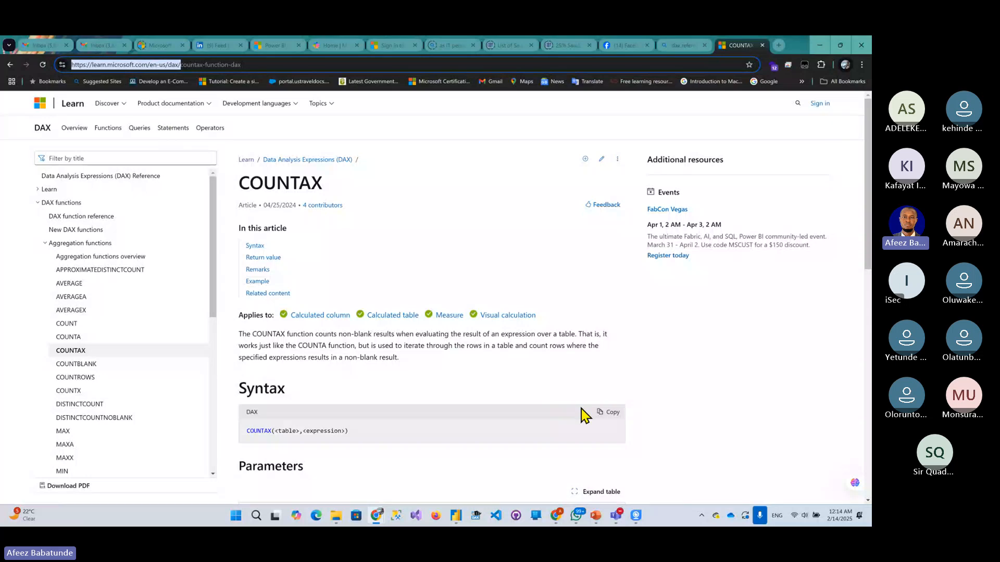
left_click(576, 516)
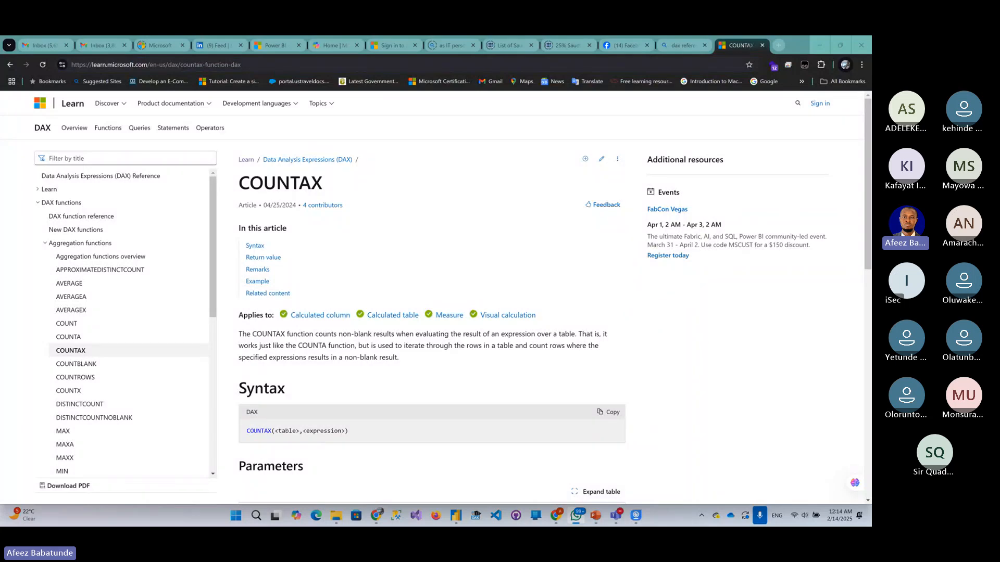
left_click(818, 45)
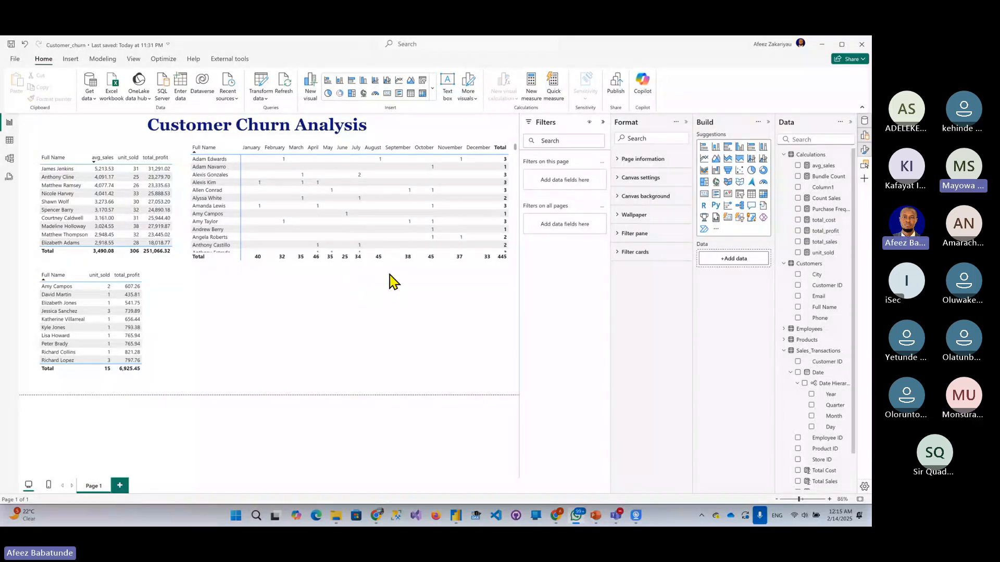
mouse_move(617, 515)
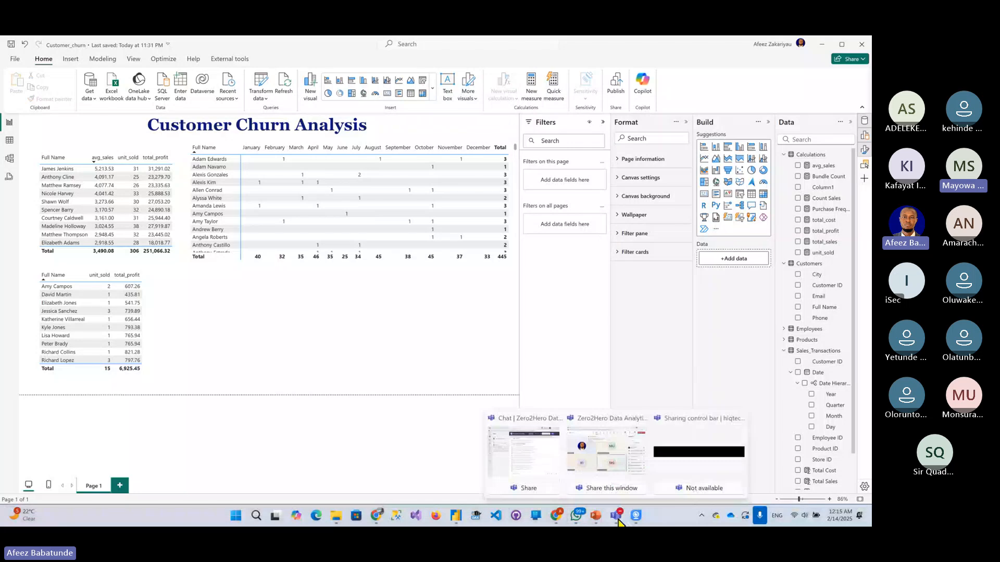
left_click(611, 473)
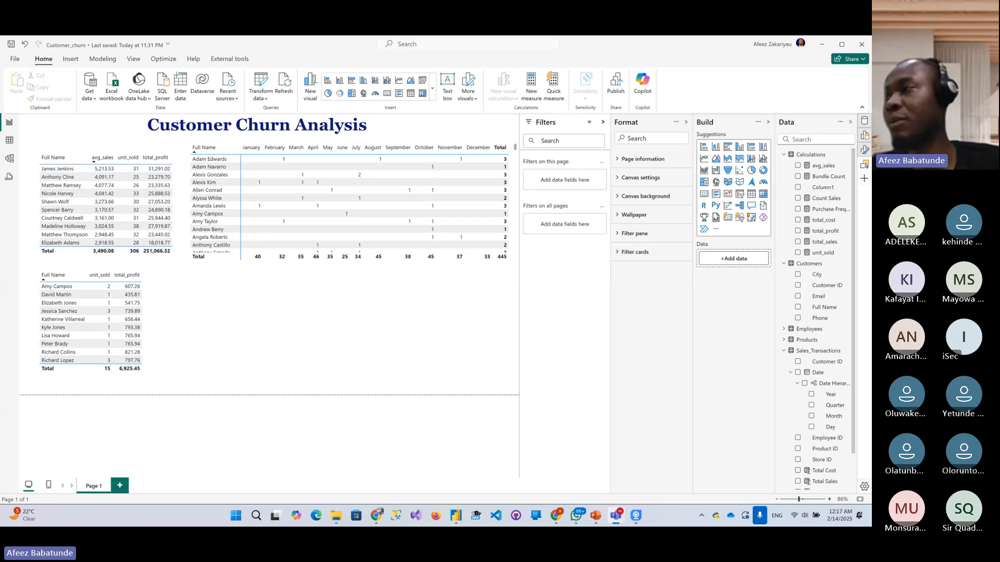
In the model view, move the Sales_Transactions and Employees tables higher and lengthen the Employees table to fit all its fields.
left_click(9, 158)
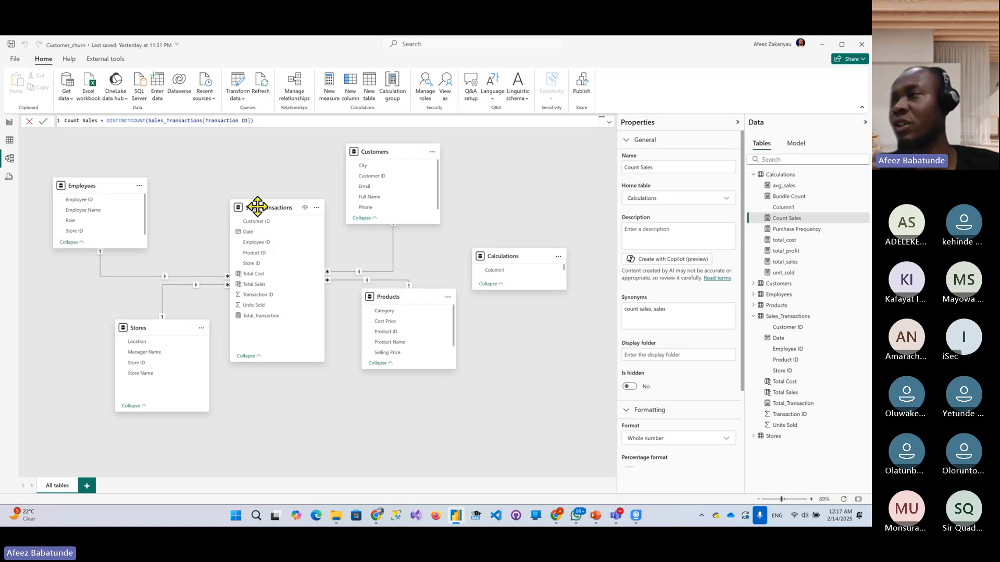
left_click_drag(259, 205, 259, 160)
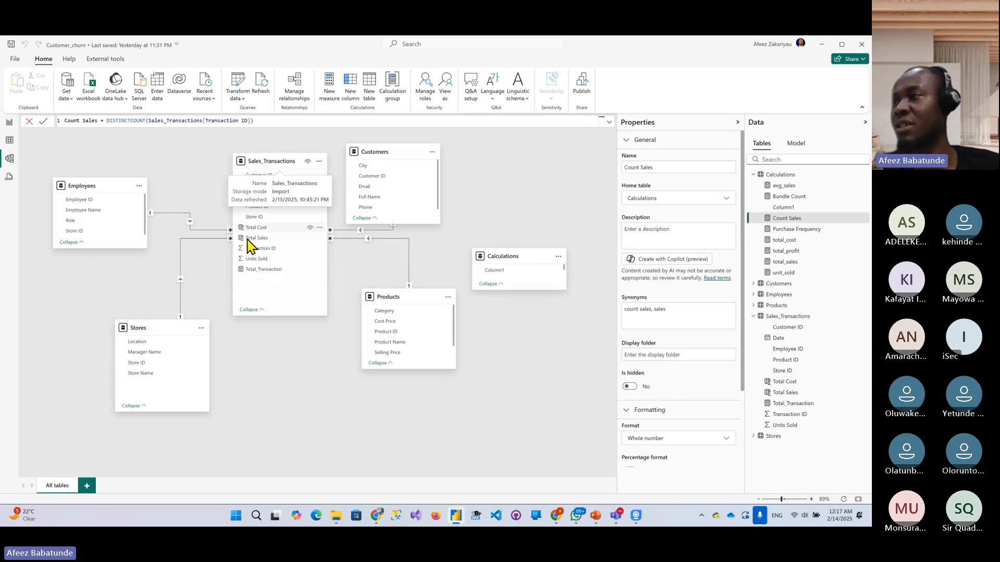
left_click_drag(82, 186, 81, 169)
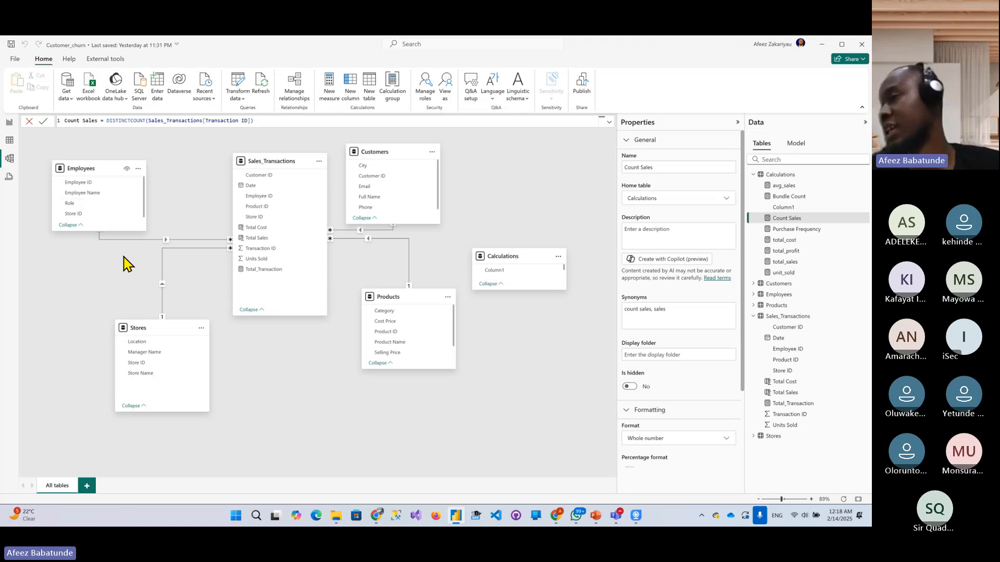
left_click_drag(105, 231, 107, 241)
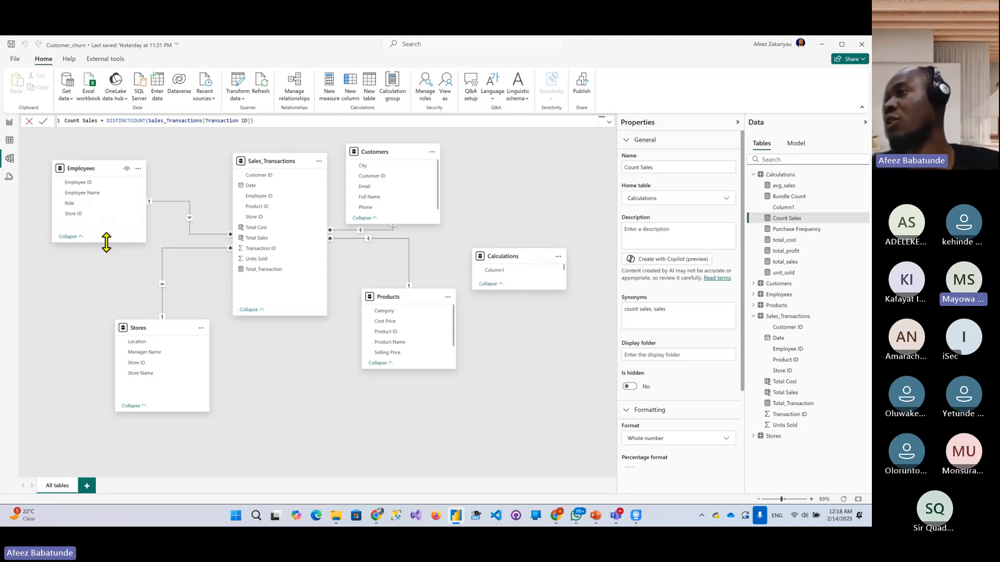
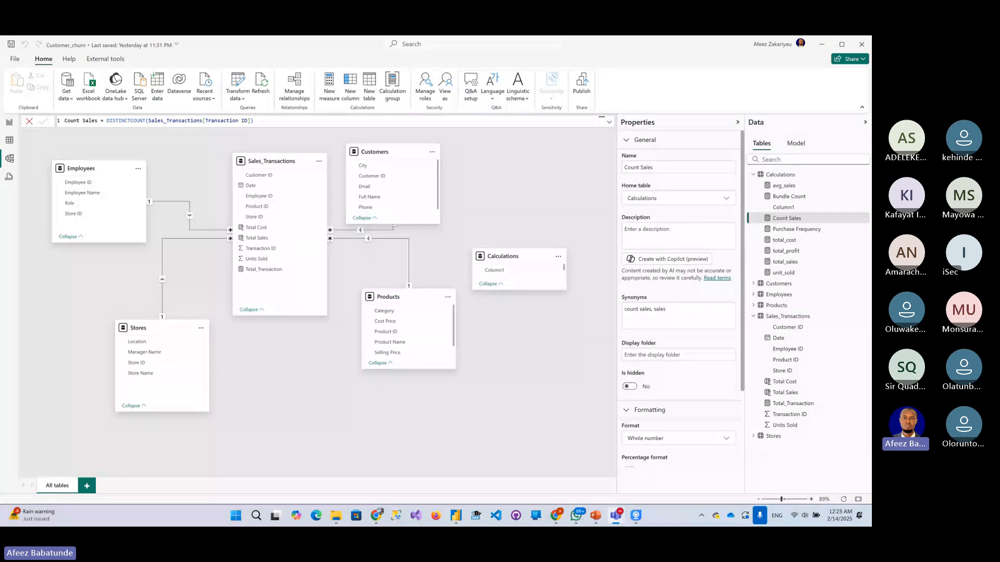
Switch to the browser, check the Power BI product page and bring up the Microsoft 365 sign-in page.
mouse_move(376, 515)
left_click(354, 440)
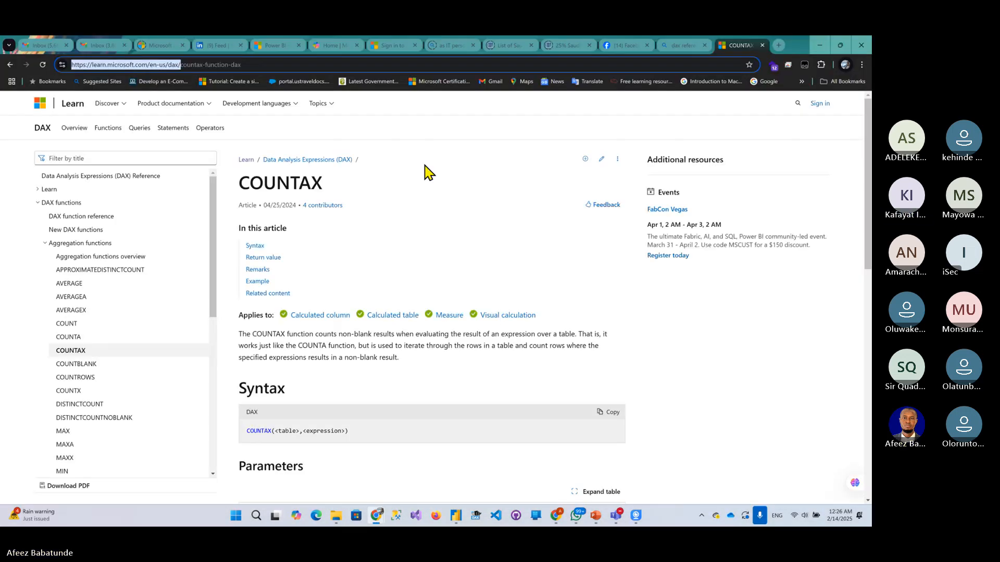
left_click(275, 46)
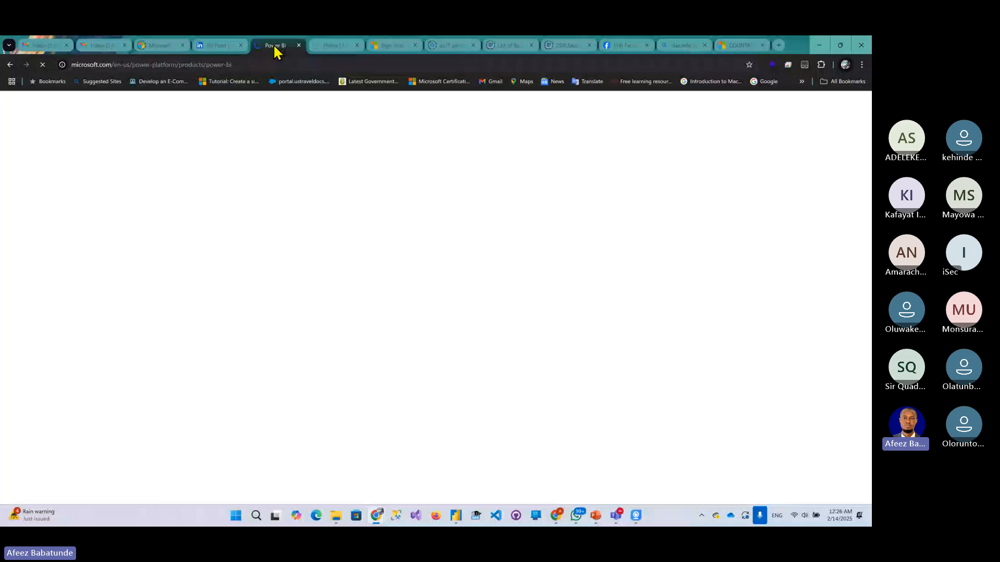
left_click(332, 46)
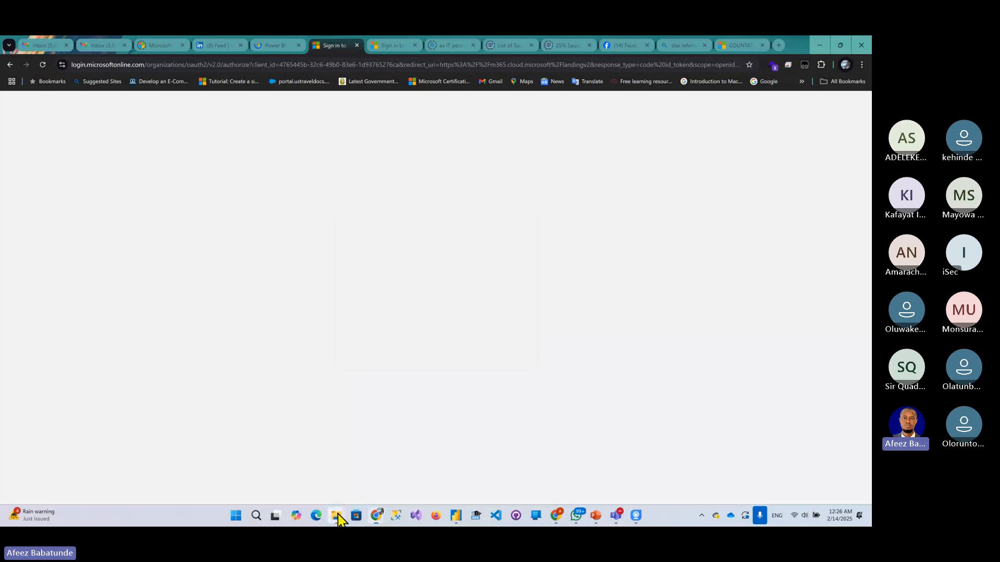
Switch to File Explorer, open the Desktop folder and look inside its COURSES folder, returning to Desktop.
mouse_move(336, 515)
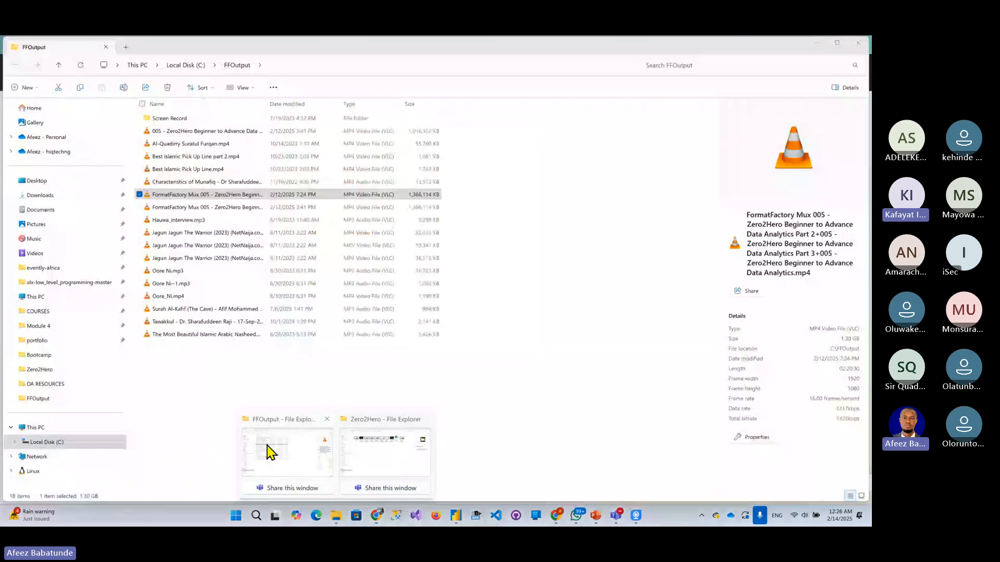
left_click(268, 453)
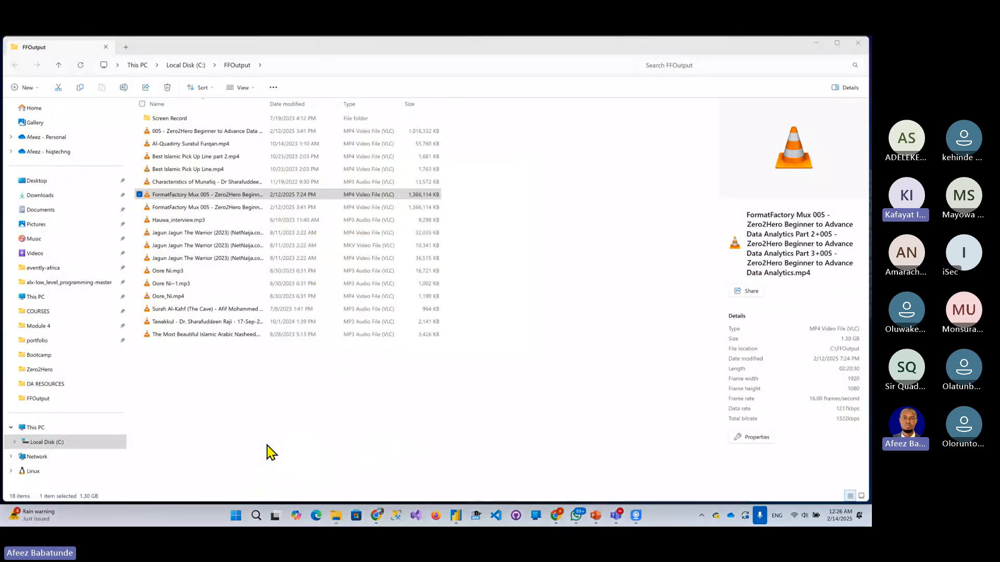
left_click(67, 184)
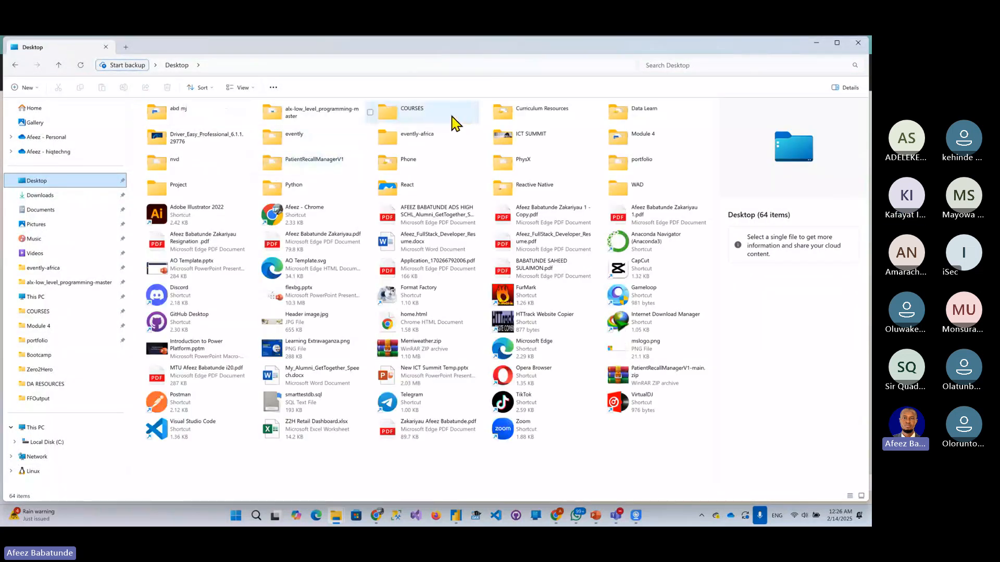
double_click(432, 123)
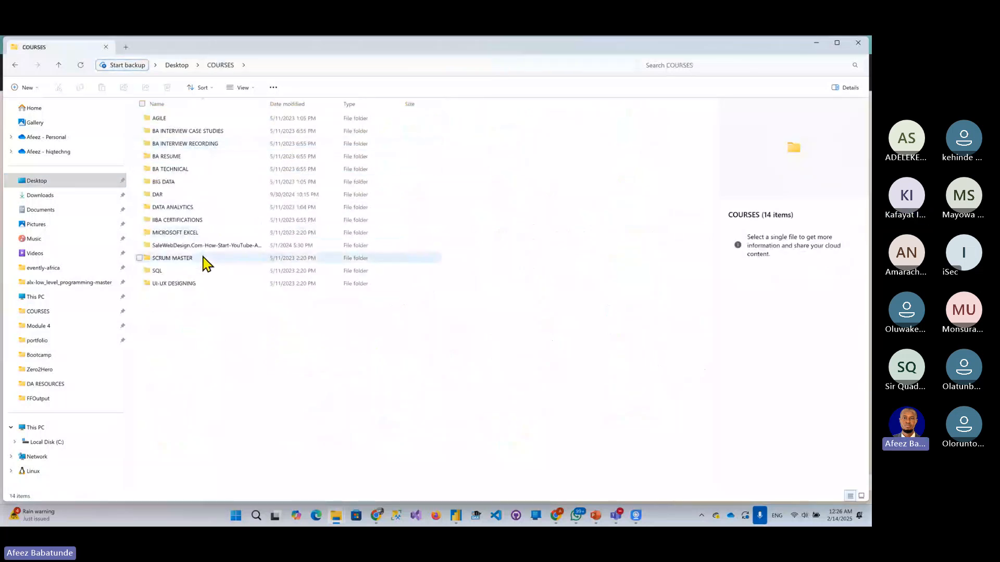
left_click(16, 65)
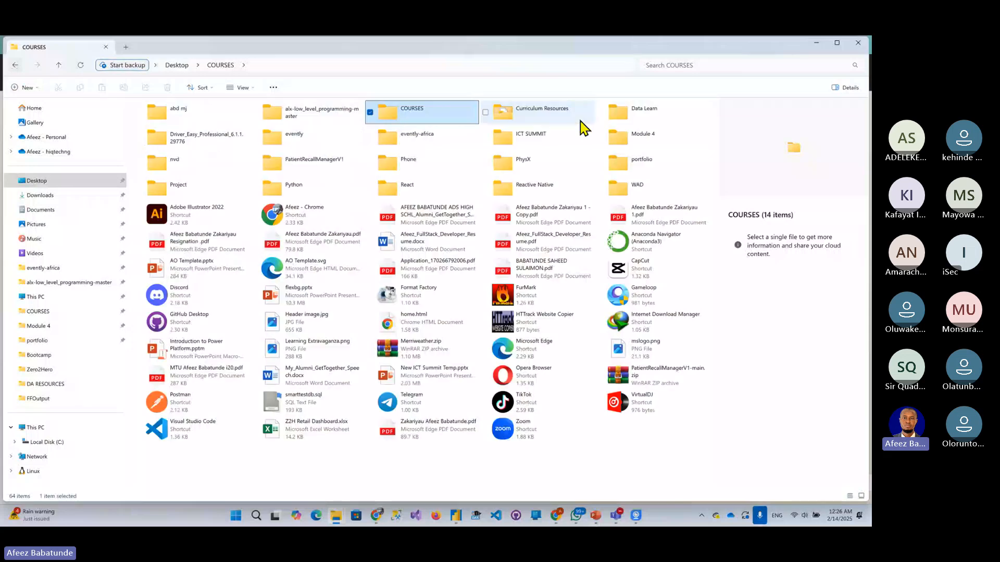
Browse through Data Learn, Analytics and DA RESOURCES, look inside the DA Test folder and return to DA RESOURCES.
double_click(651, 119)
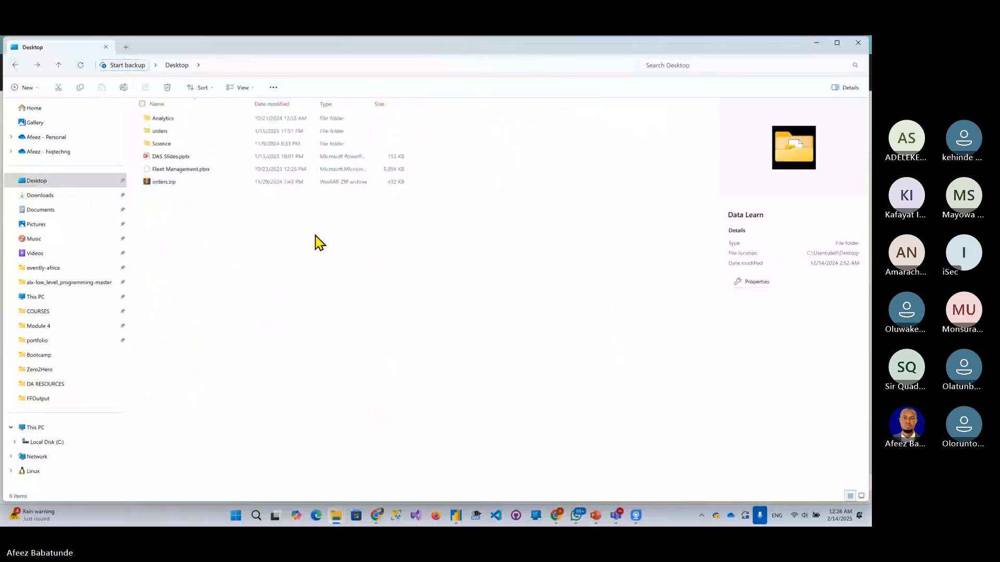
double_click(174, 122)
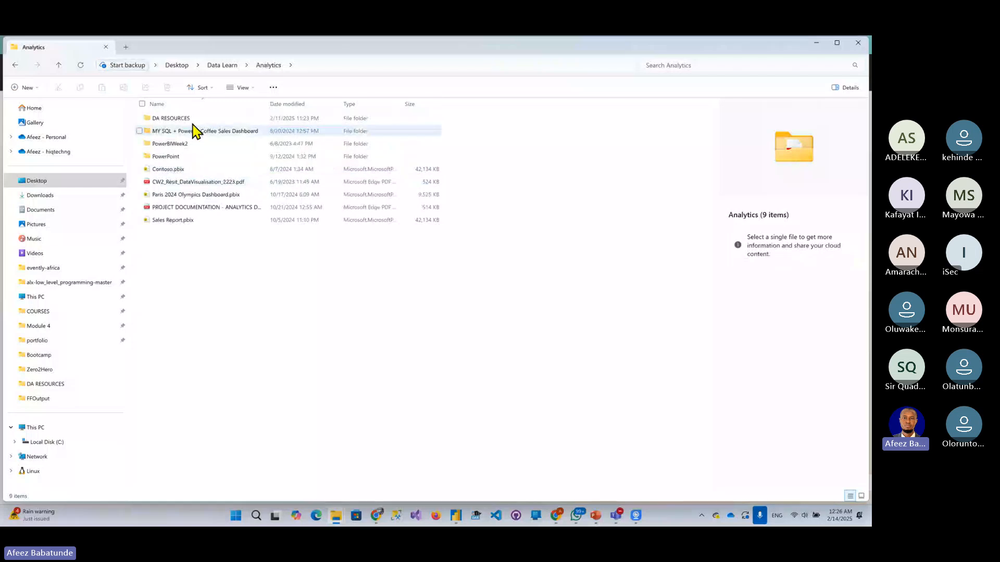
left_click(189, 120)
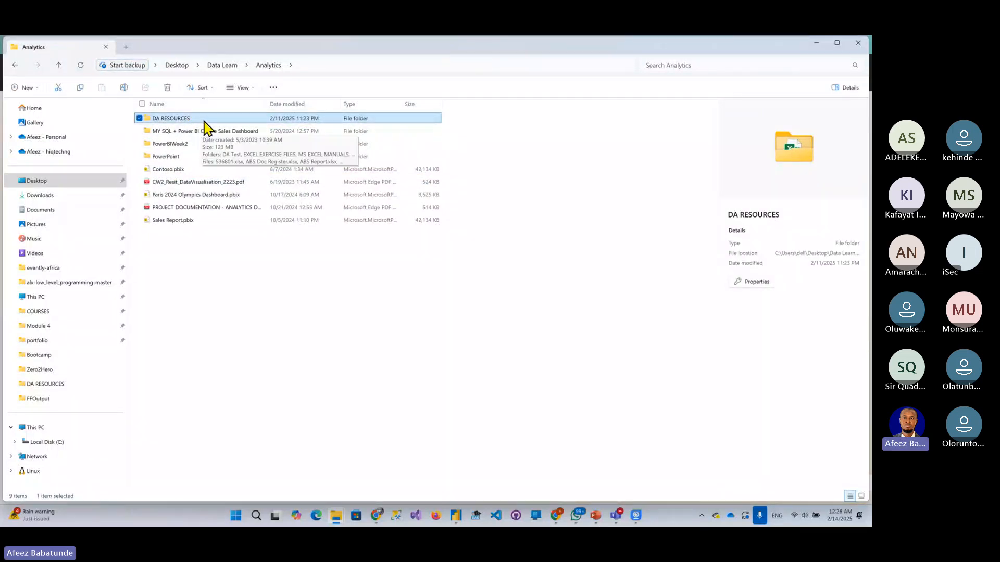
double_click(204, 122)
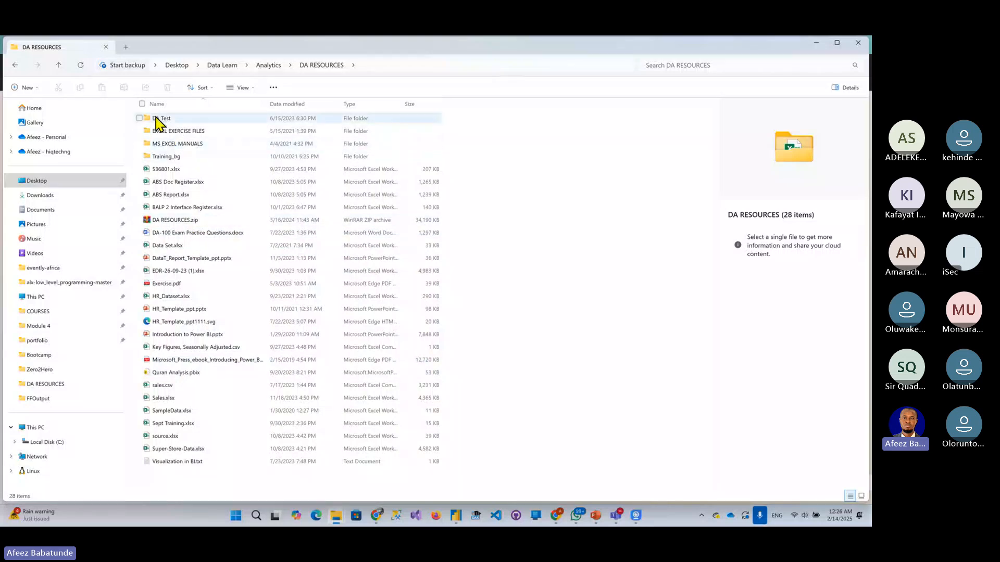
double_click(179, 120)
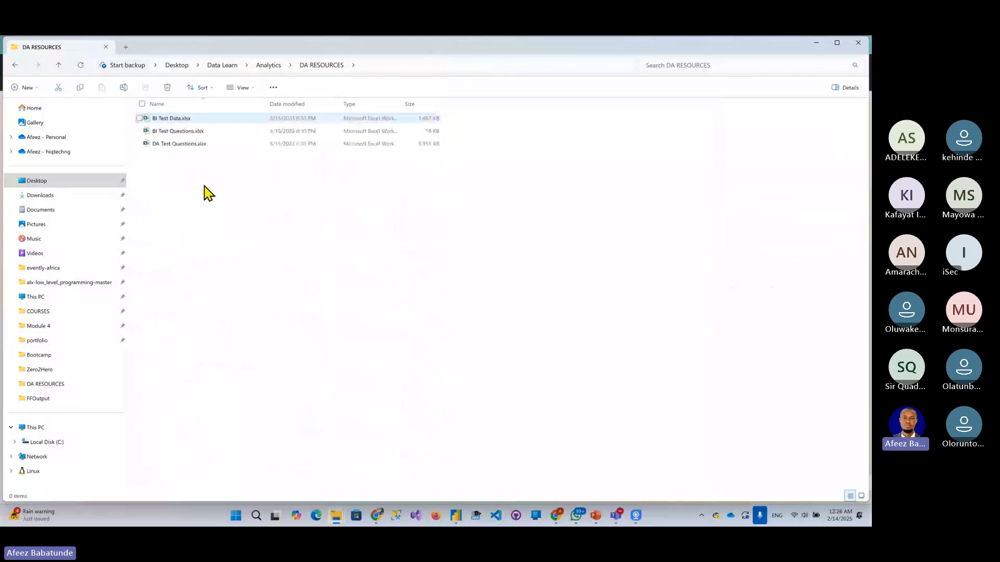
left_click(15, 66)
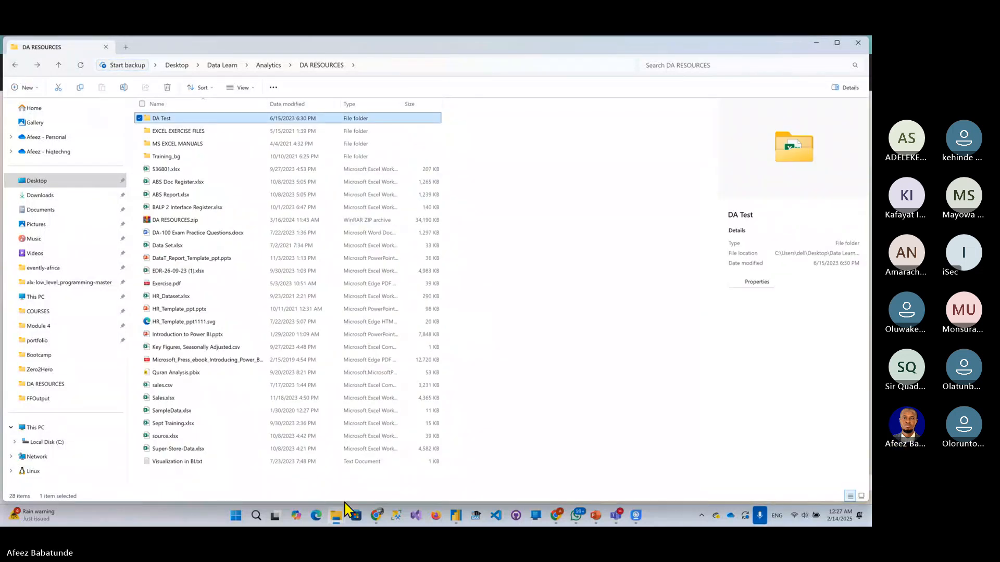
In the browser, sign in to Microsoft 365 with the saved work account, entering the Windows PIN to fill the password, and stay signed in.
left_click(376, 516)
left_click(321, 465)
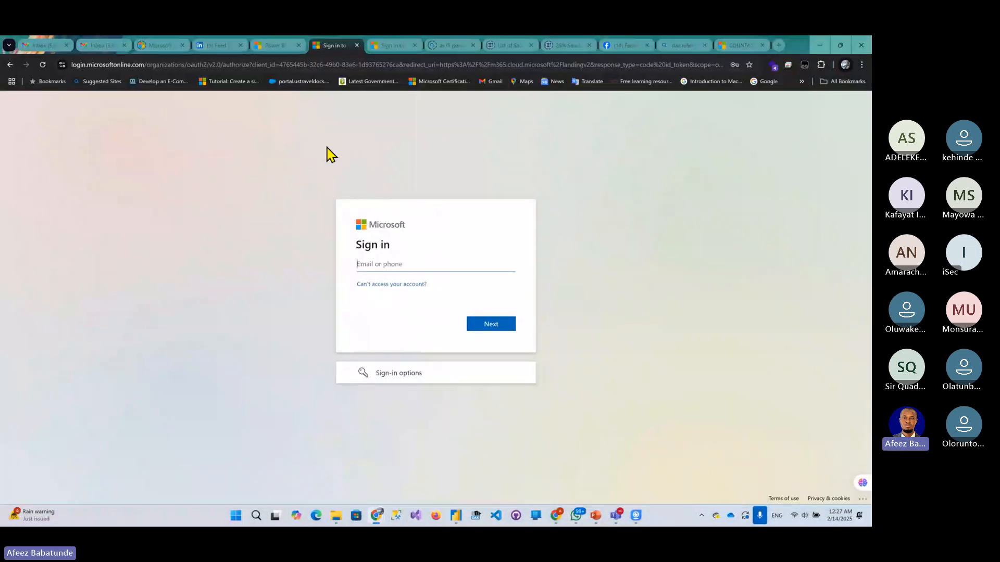
left_click(402, 267)
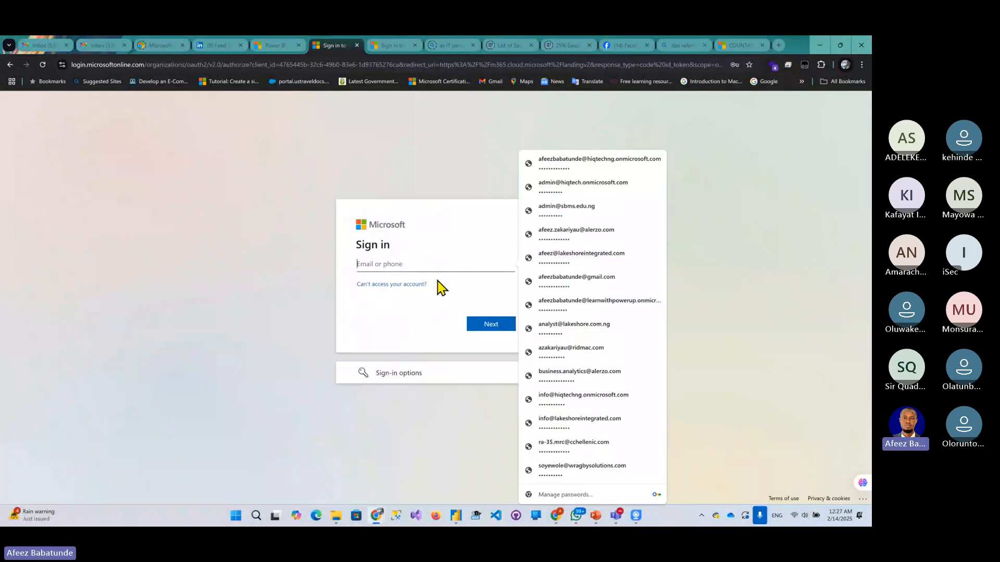
left_click(565, 166)
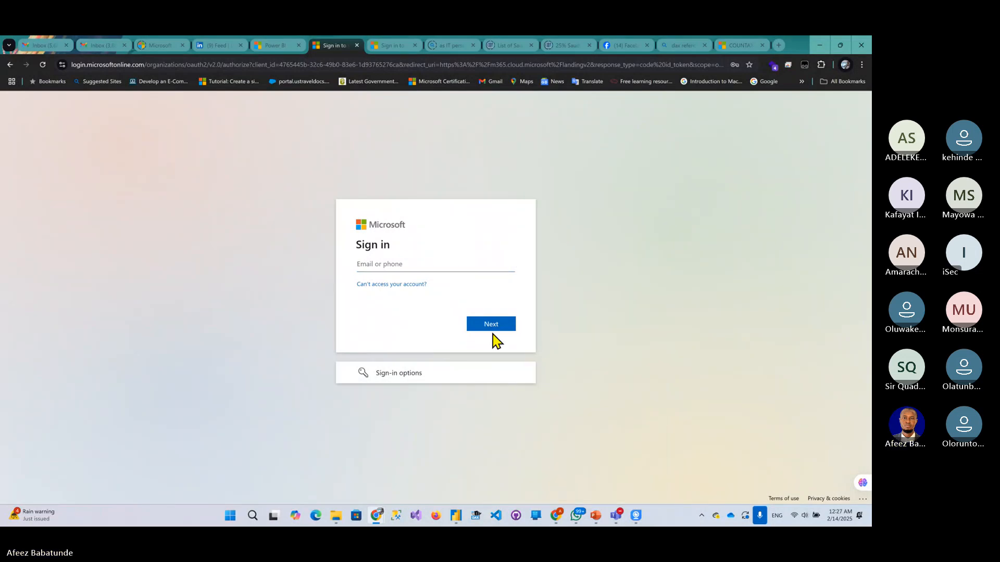
type("••••")
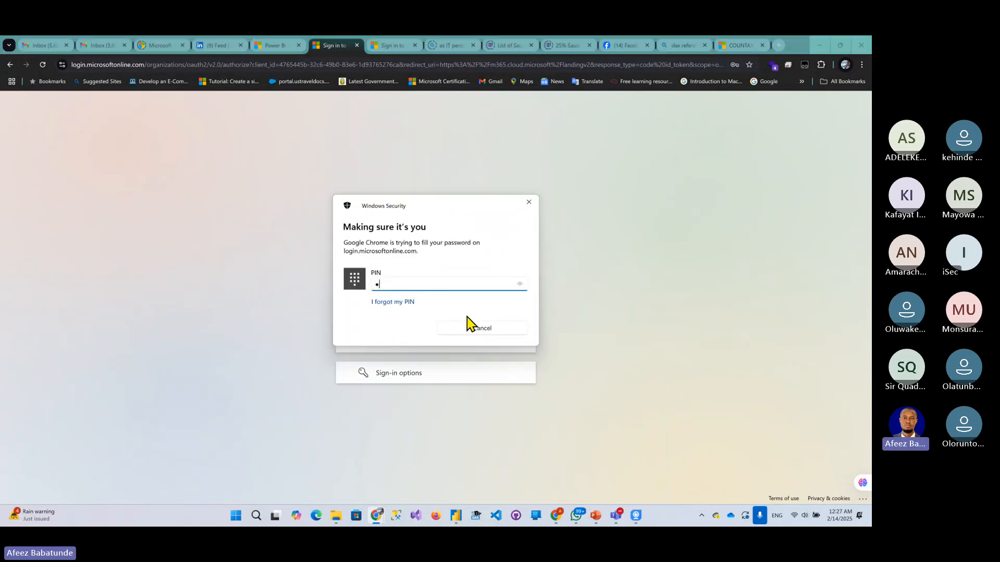
left_click(471, 324)
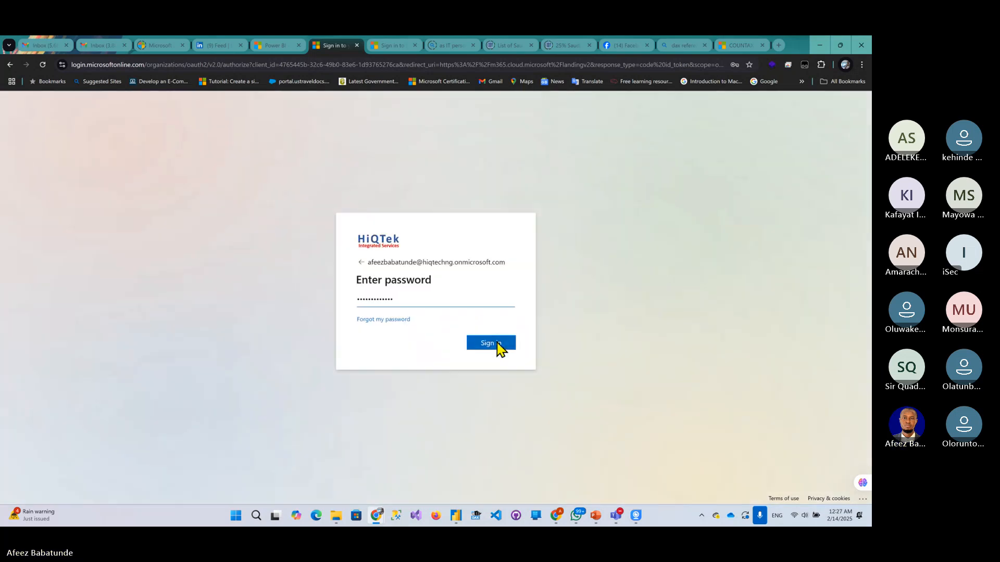
left_click(502, 348)
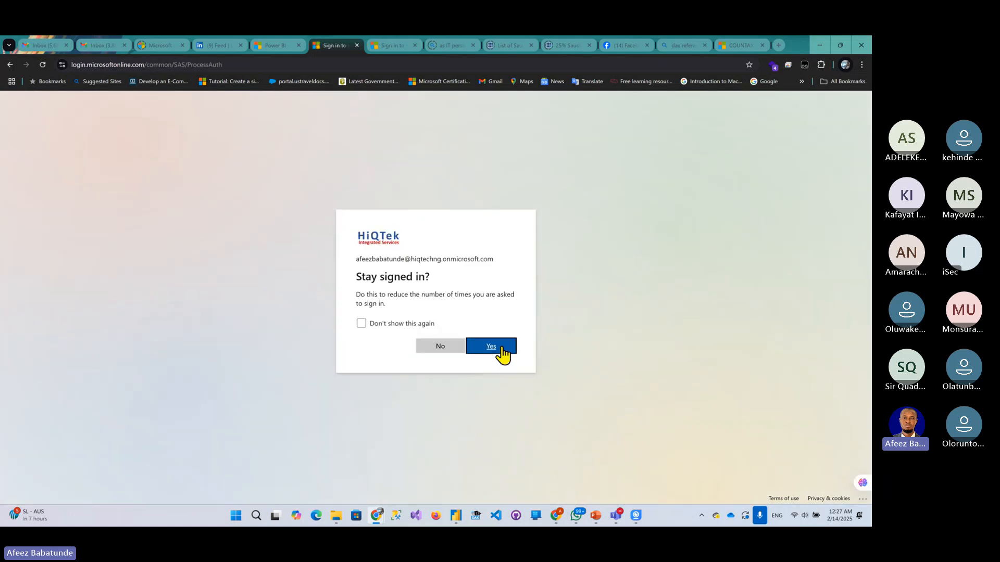
left_click(502, 348)
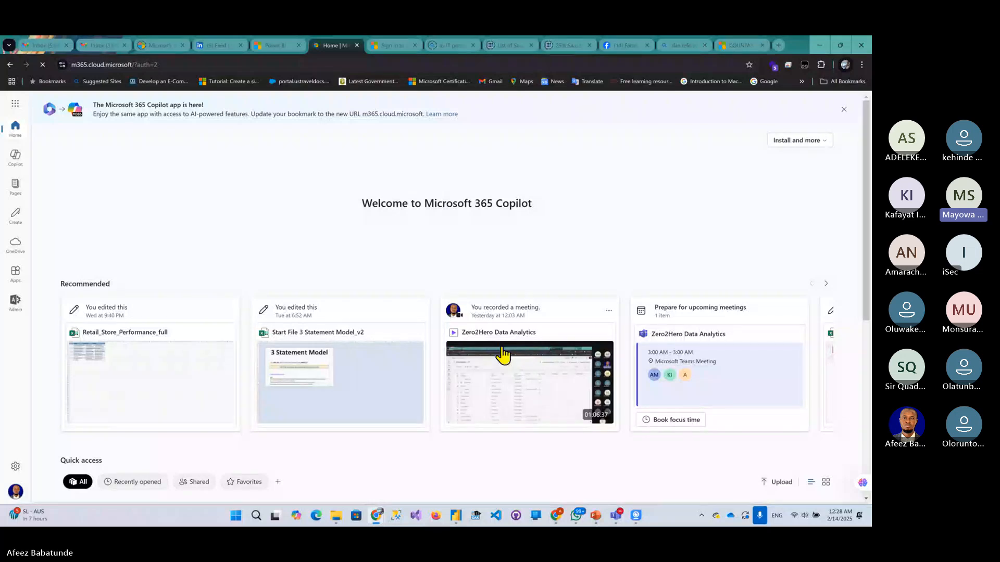
Find Power BI among the Productivity apps of Microsoft 365 and open the Power BI service.
scroll(410, 360, "down", 1)
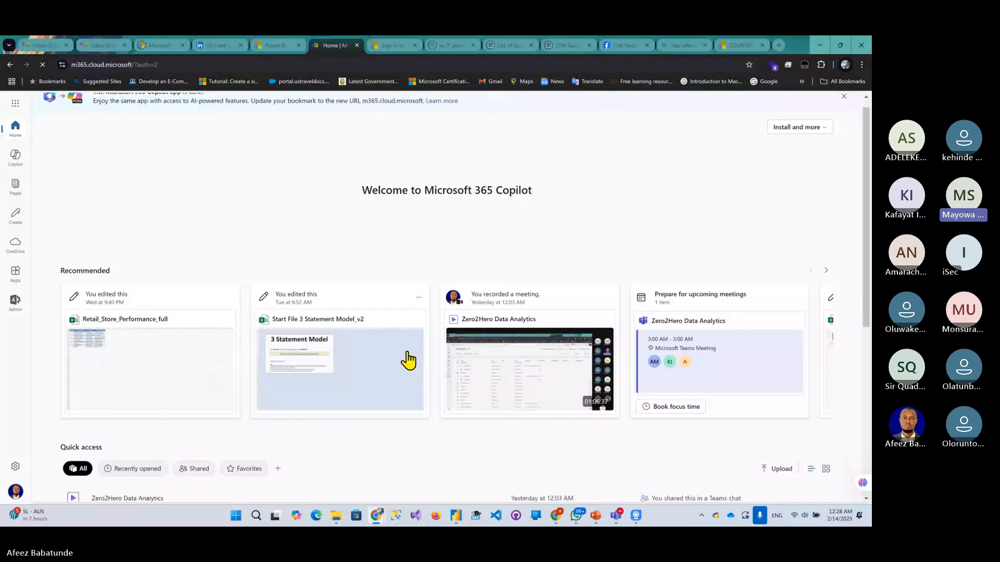
scroll(224, 362, "down", 2)
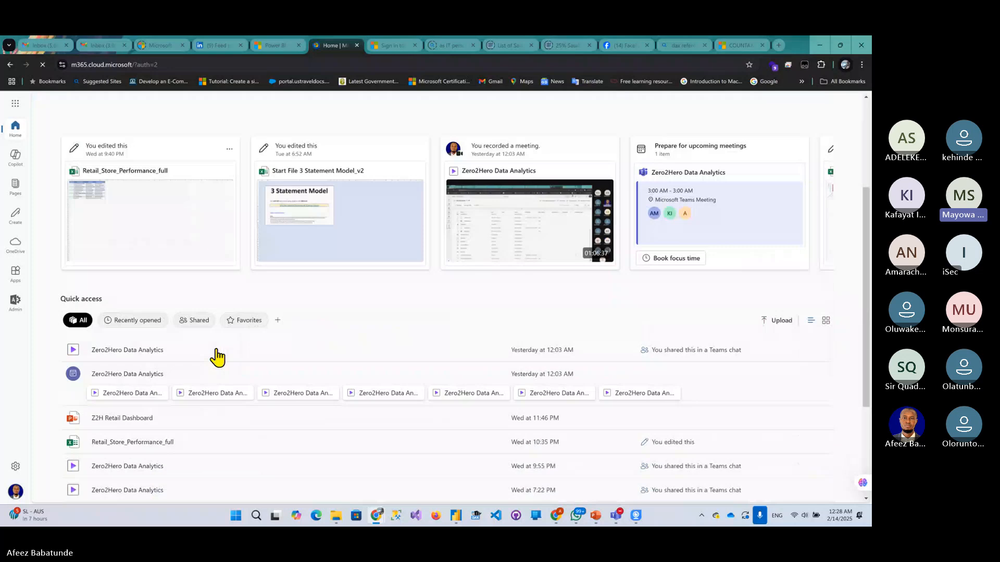
left_click(16, 274)
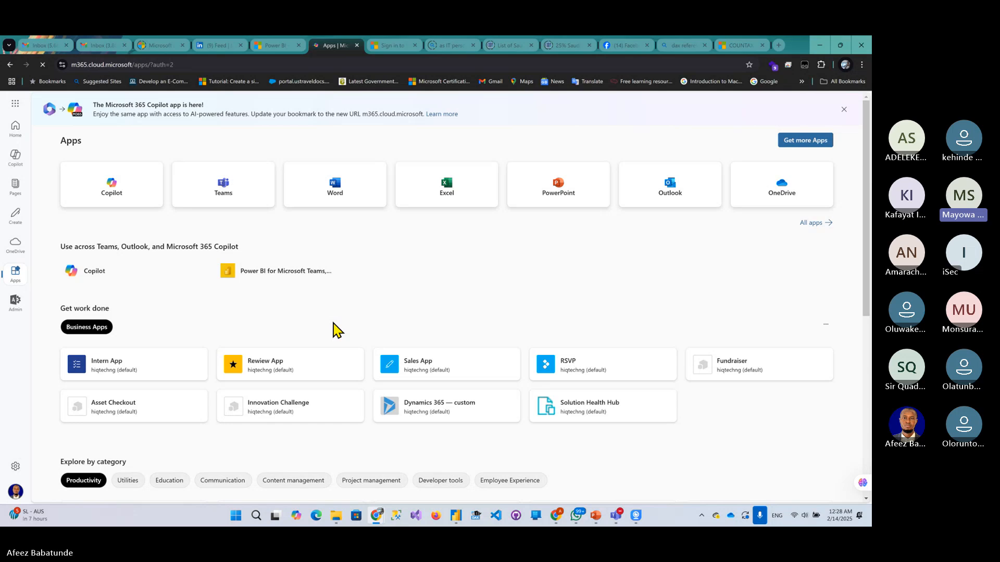
scroll(335, 328, "down", 4)
scroll(698, 331, "down", 1)
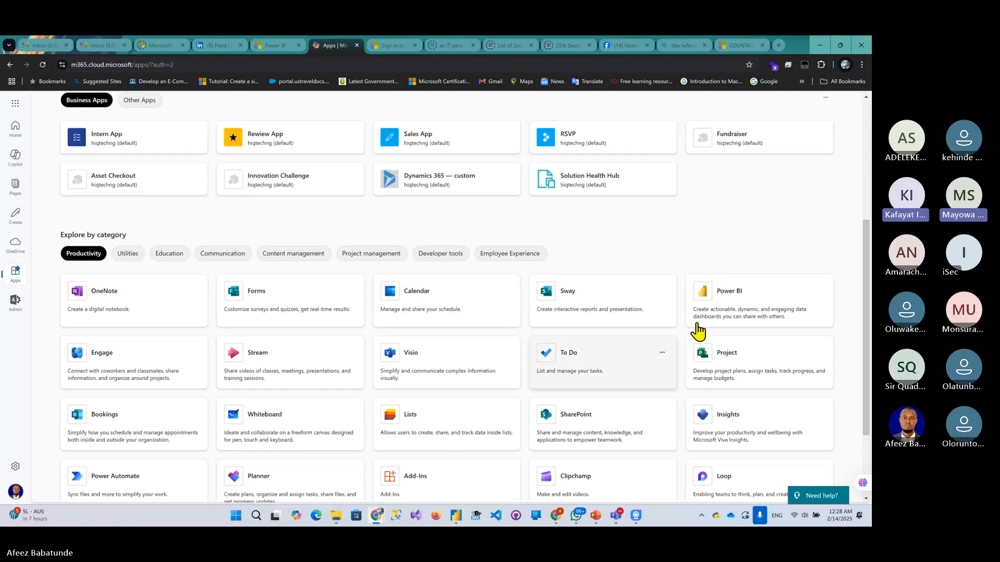
left_click(739, 312)
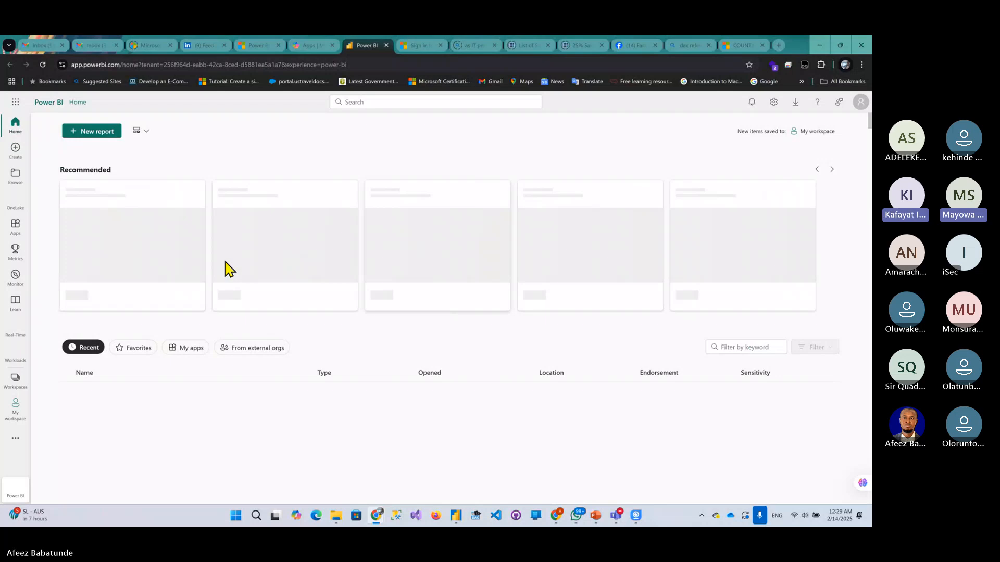
Open the Fleet Truck Report, dismiss the survey form and view its Trips, Repairs, Details Per Truck, Summary and Trip and Repair pages.
scroll(283, 249, "down", 2)
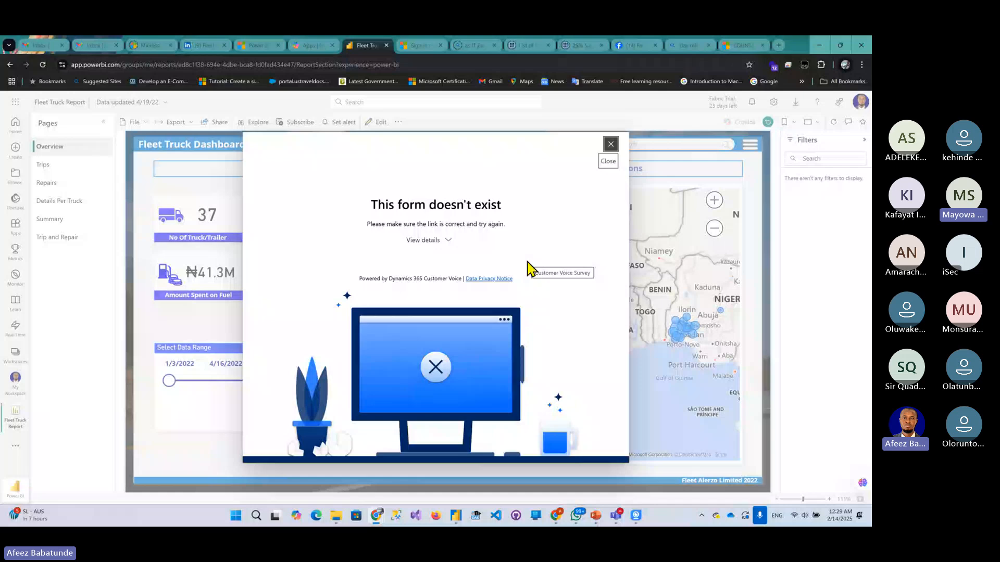
left_click(611, 144)
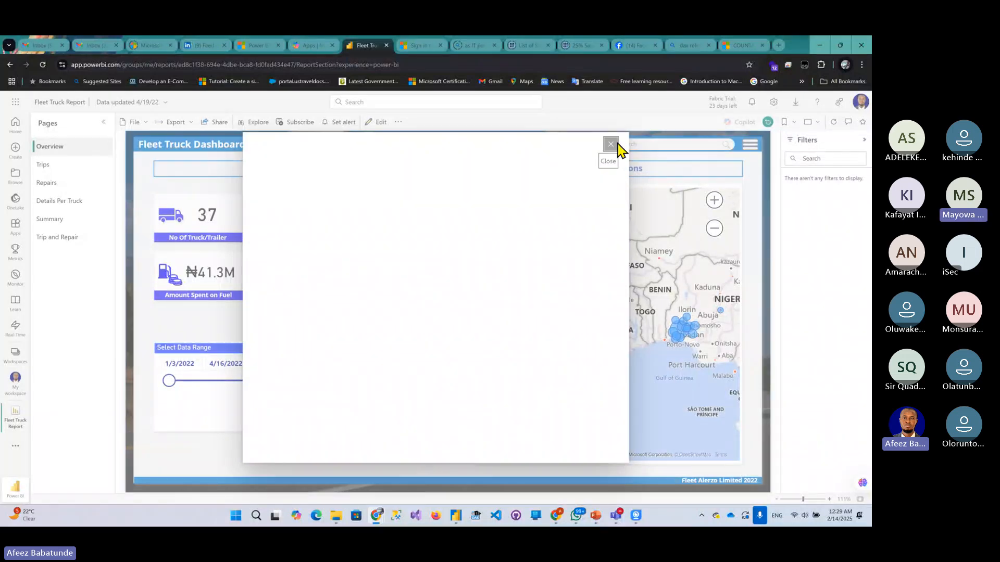
left_click(47, 166)
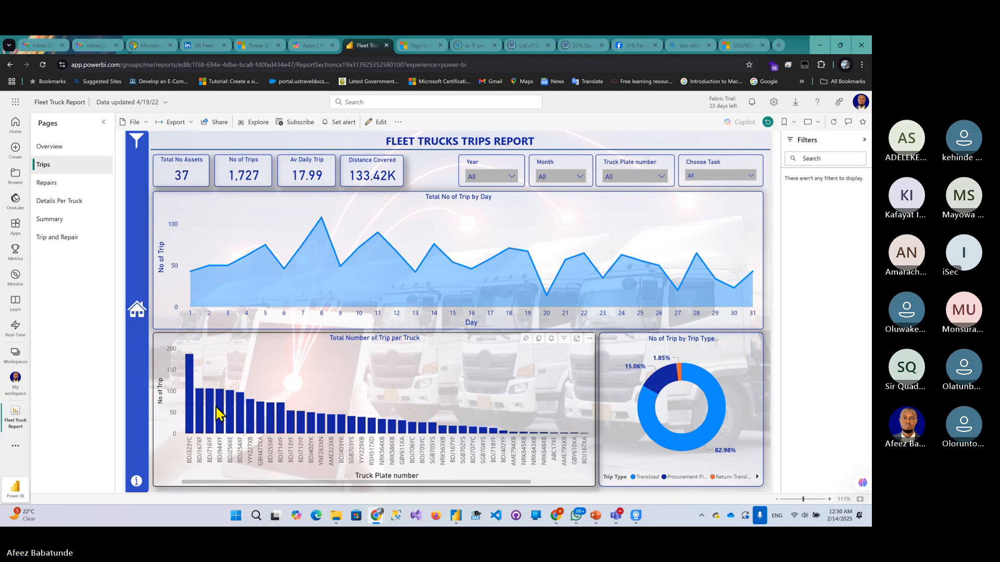
left_click(58, 191)
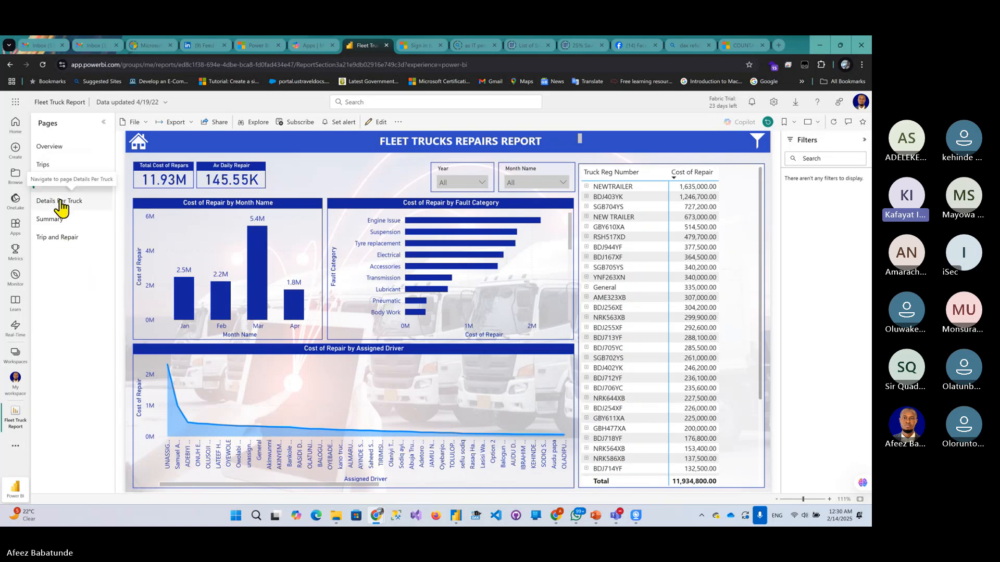
left_click(61, 203)
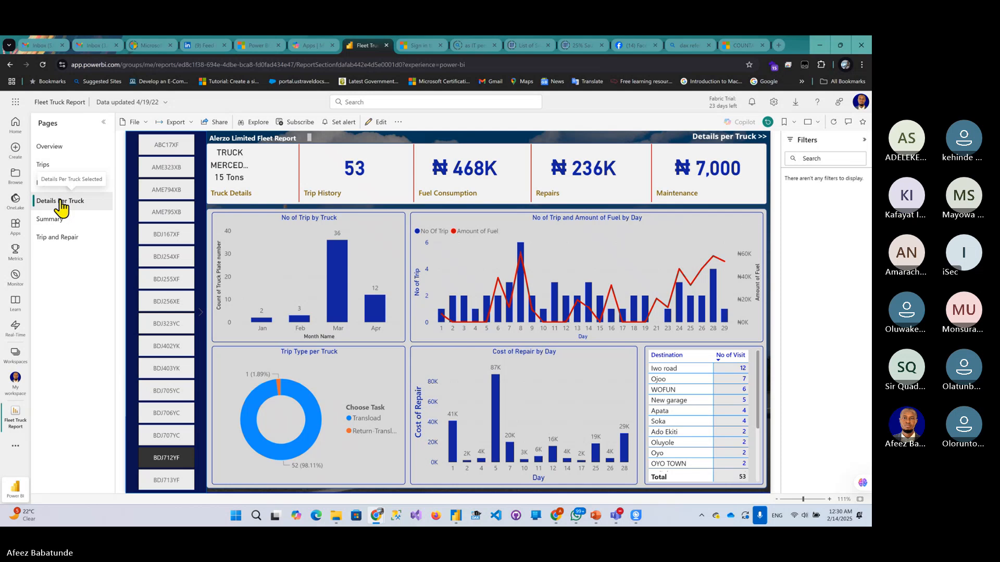
left_click(59, 223)
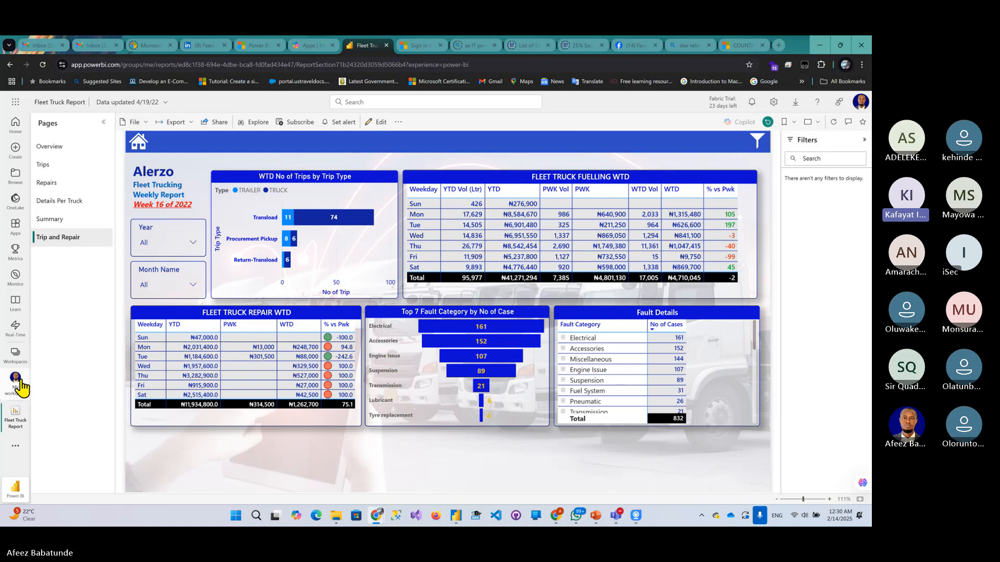
Go to My workspace and open the DAX AND DASHBOARD FORMATING report to view its Sales page.
left_click(16, 379)
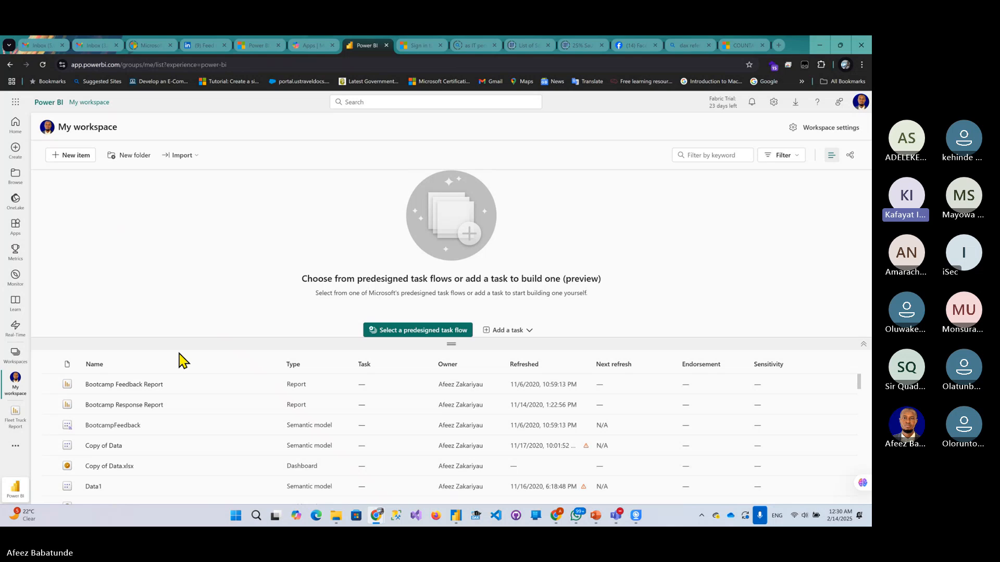
scroll(143, 393, "down", 3)
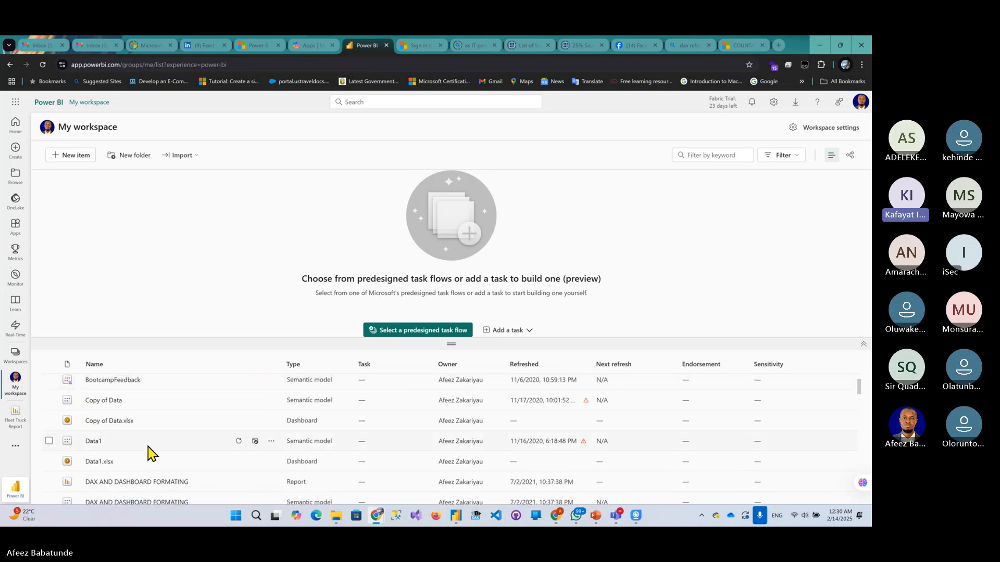
left_click(150, 482)
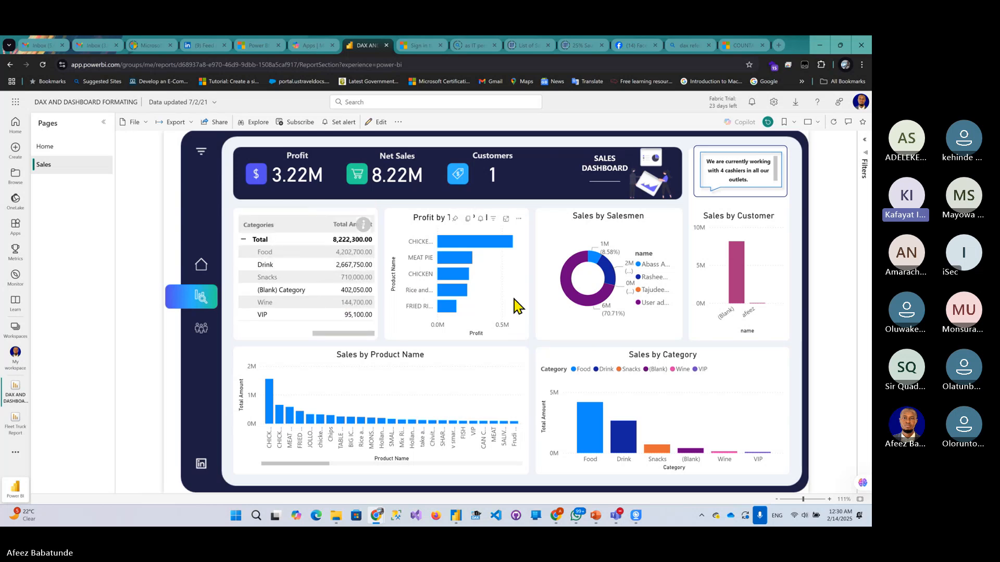
View the report's Home and Sales pages again, and open First BI Report from My workspace.
left_click(47, 147)
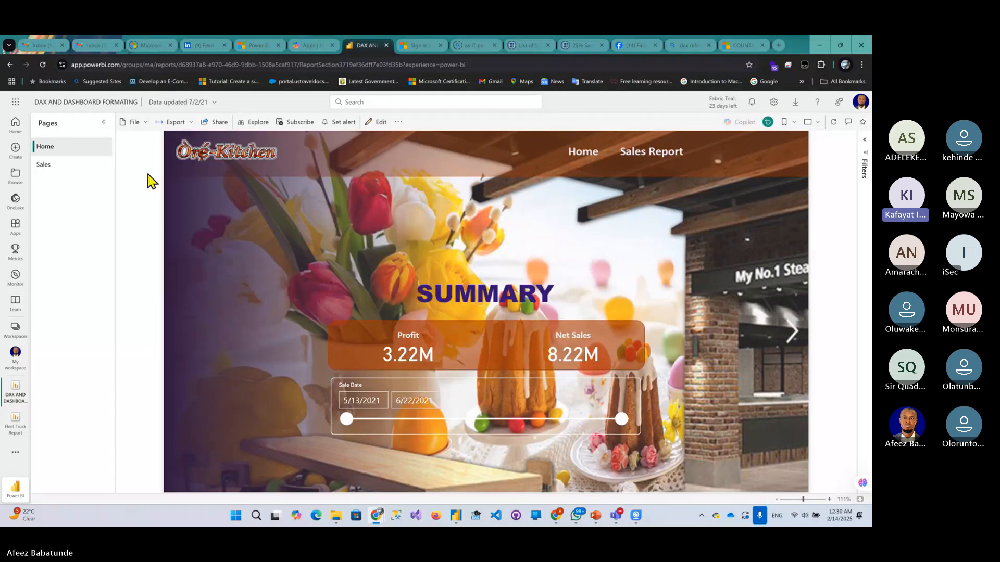
left_click(55, 166)
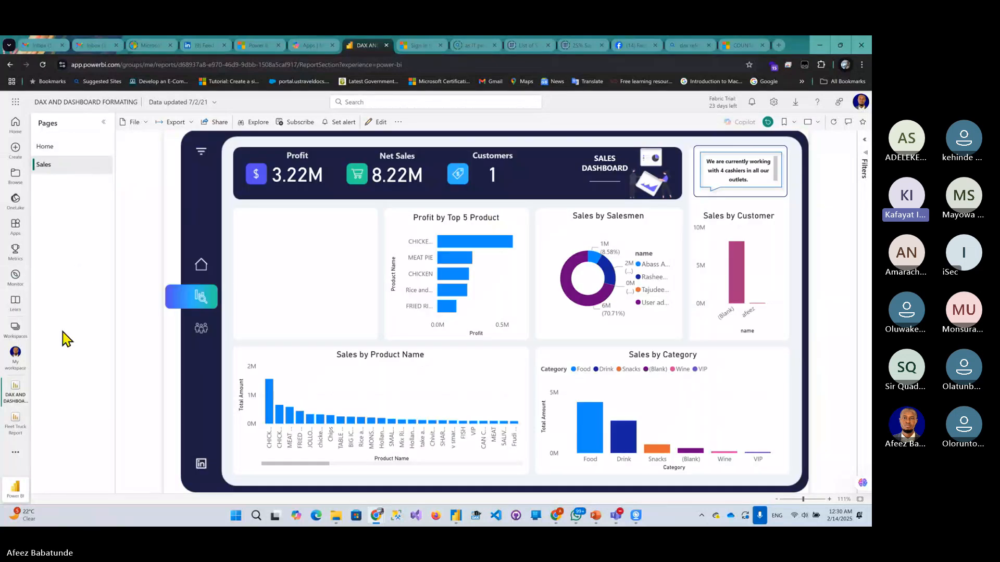
left_click(13, 371)
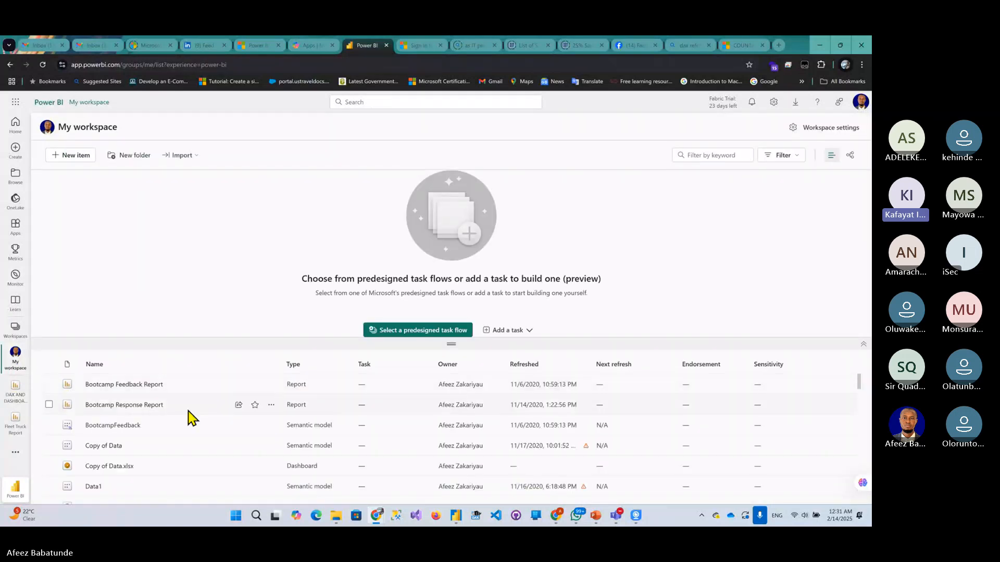
scroll(104, 432, "down", 2)
scroll(115, 437, "down", 2)
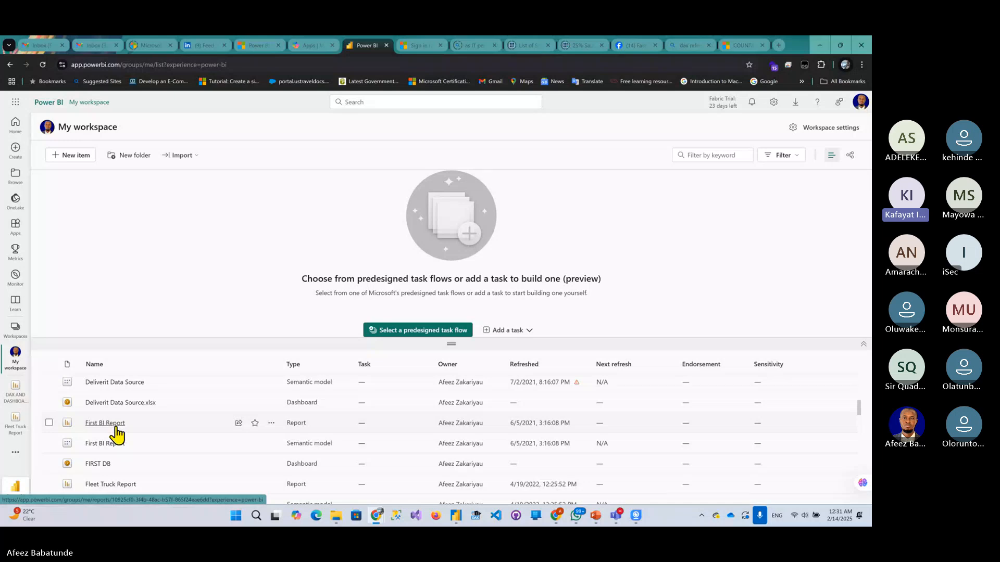
left_click(116, 428)
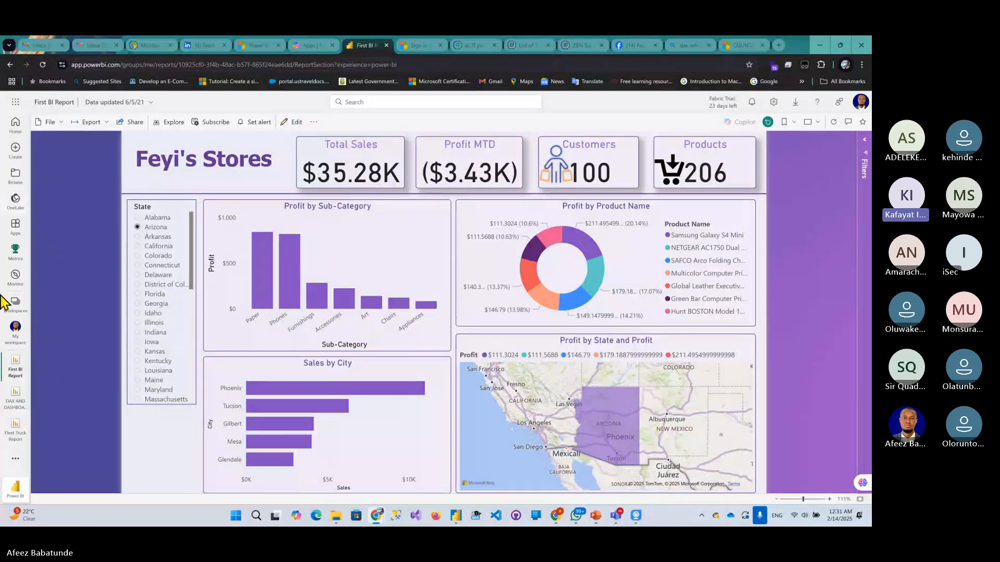
Return to My workspace and open the Human Resources Sample report to examine its New Hires page.
left_click(15, 328)
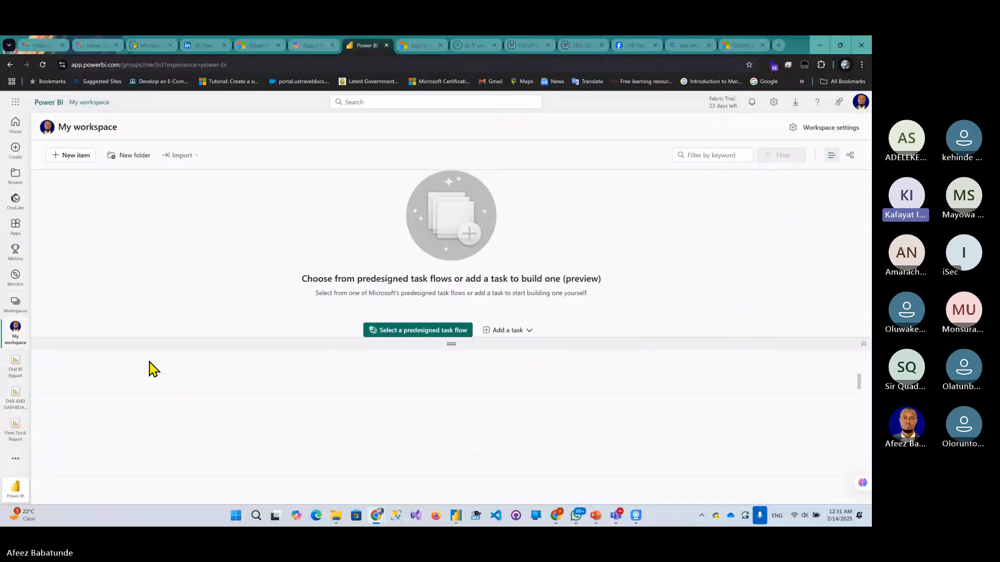
scroll(209, 412, "down", 3)
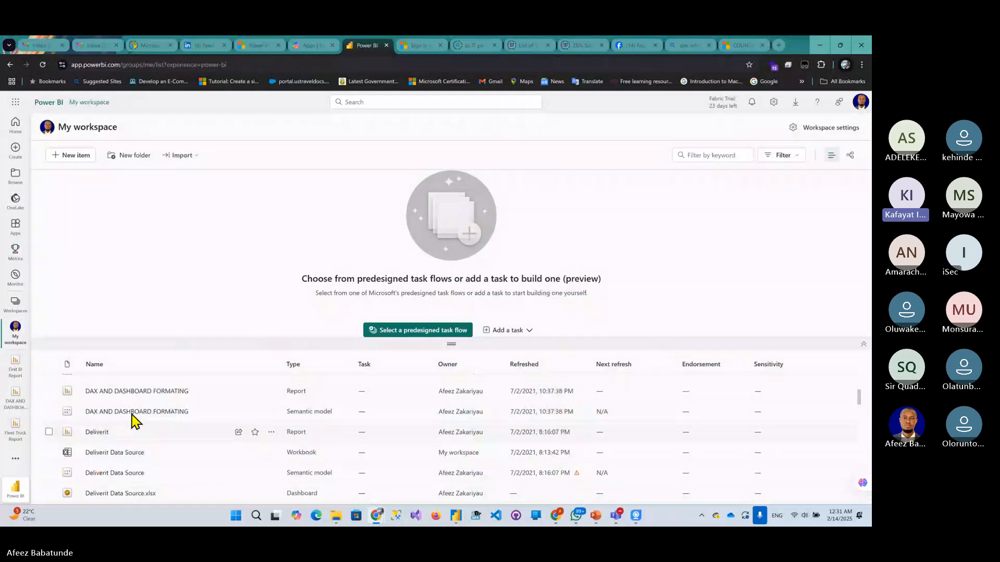
scroll(101, 442, "down", 1)
scroll(104, 453, "down", 4)
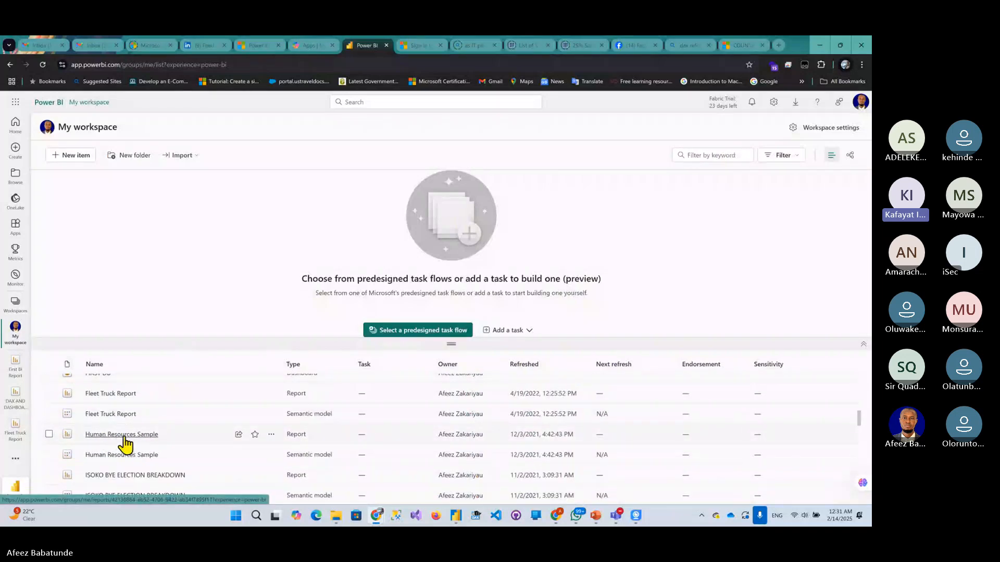
left_click(111, 435)
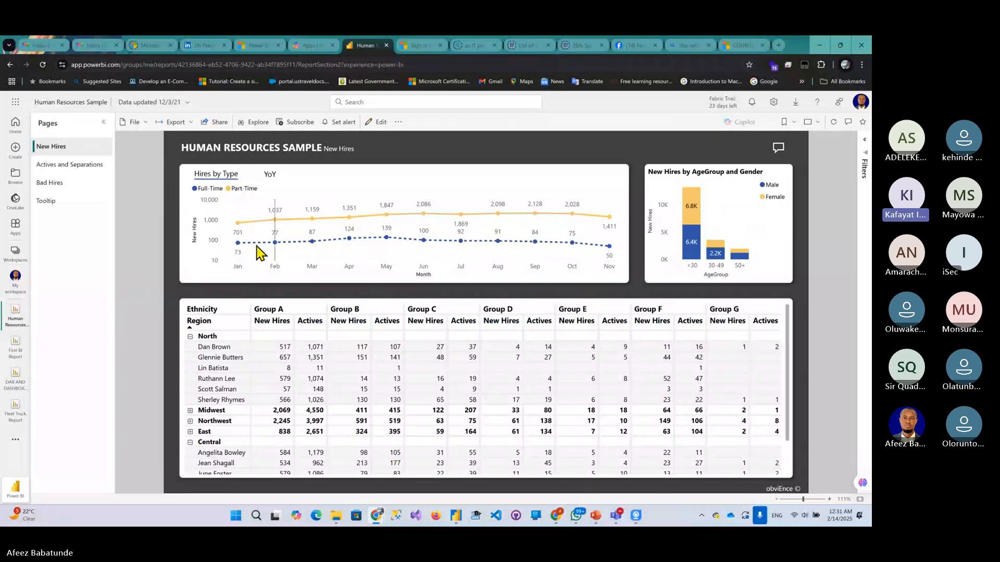
mouse_move(259, 253)
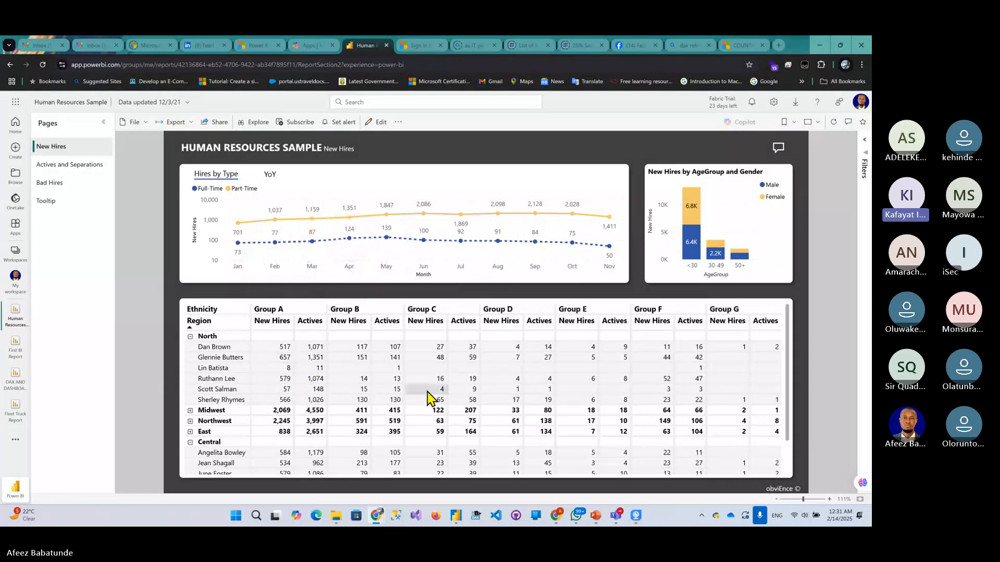
View the Actives and Separations, Bad Hires and Tooltip pages, and inspect the chart tooltips on the separation and bad-hire visuals.
left_click(52, 165)
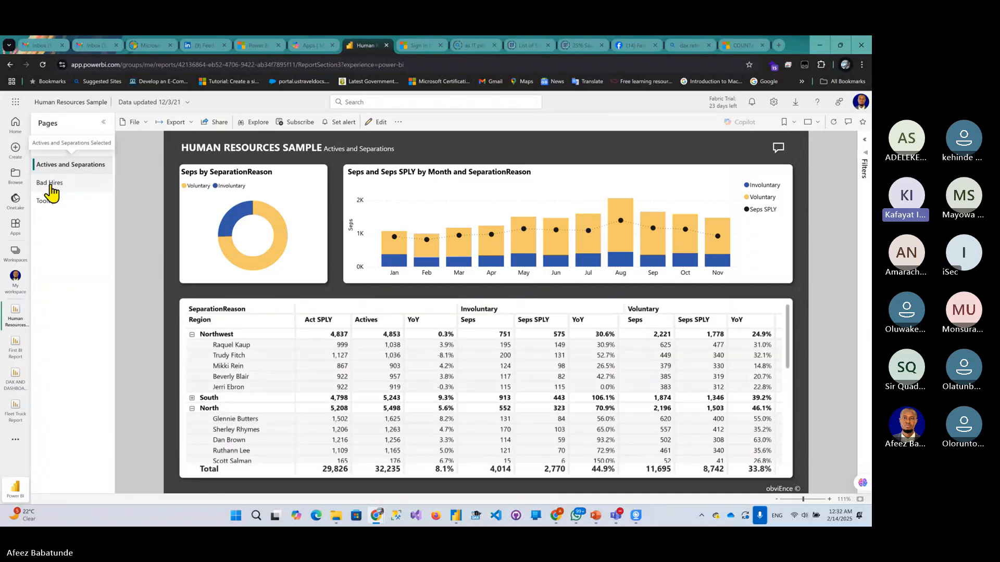
left_click(51, 185)
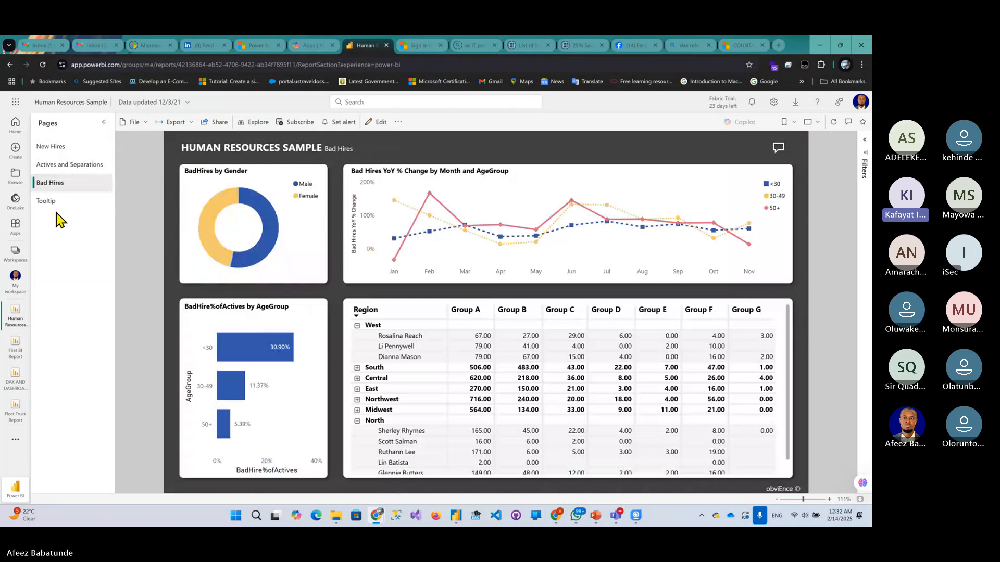
left_click(54, 203)
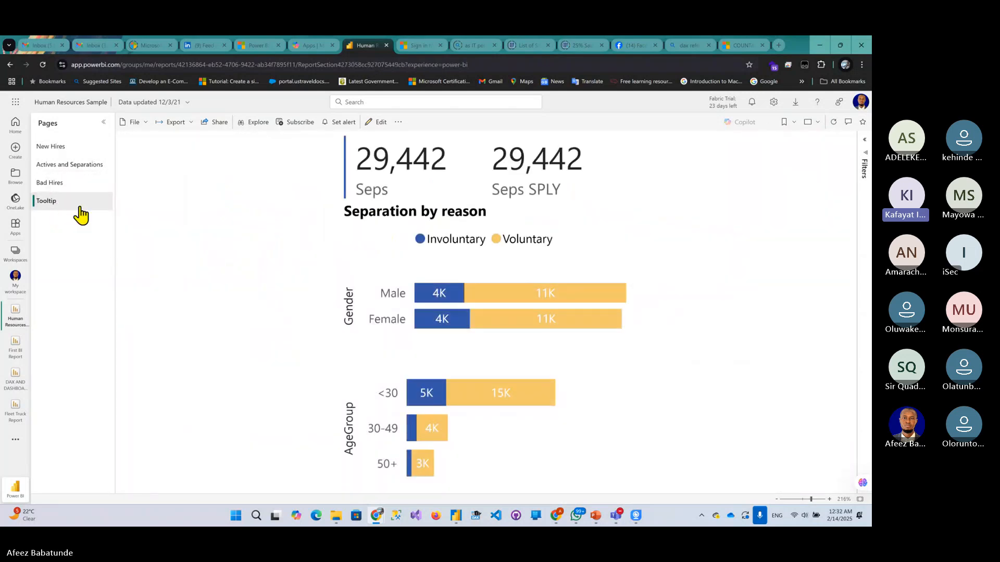
left_click(69, 187)
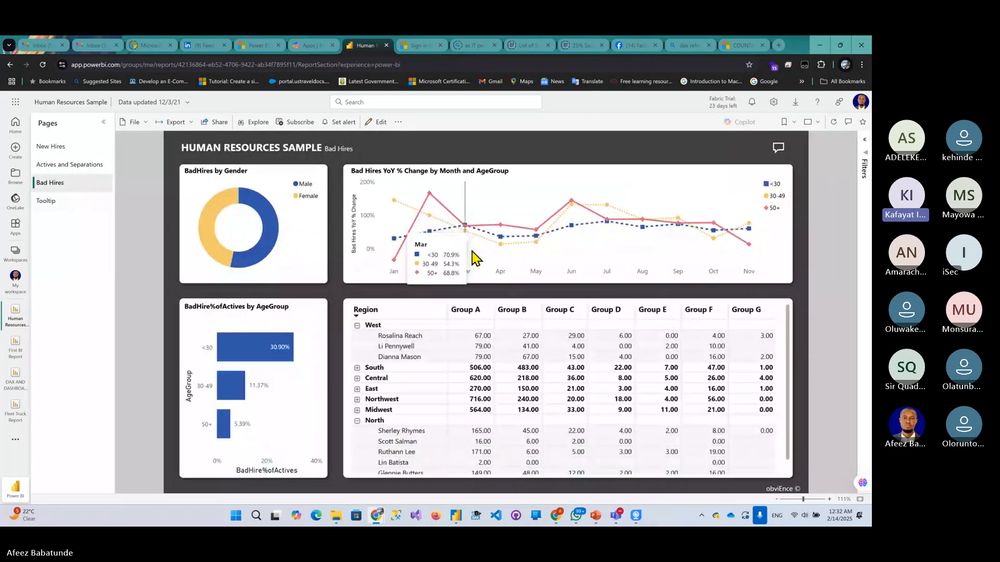
mouse_move(282, 350)
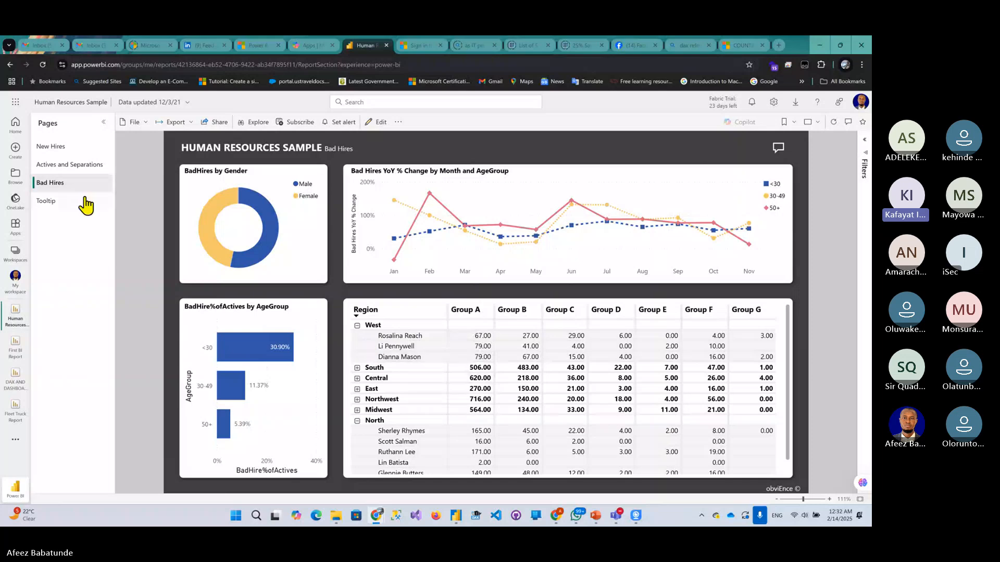
left_click(98, 166)
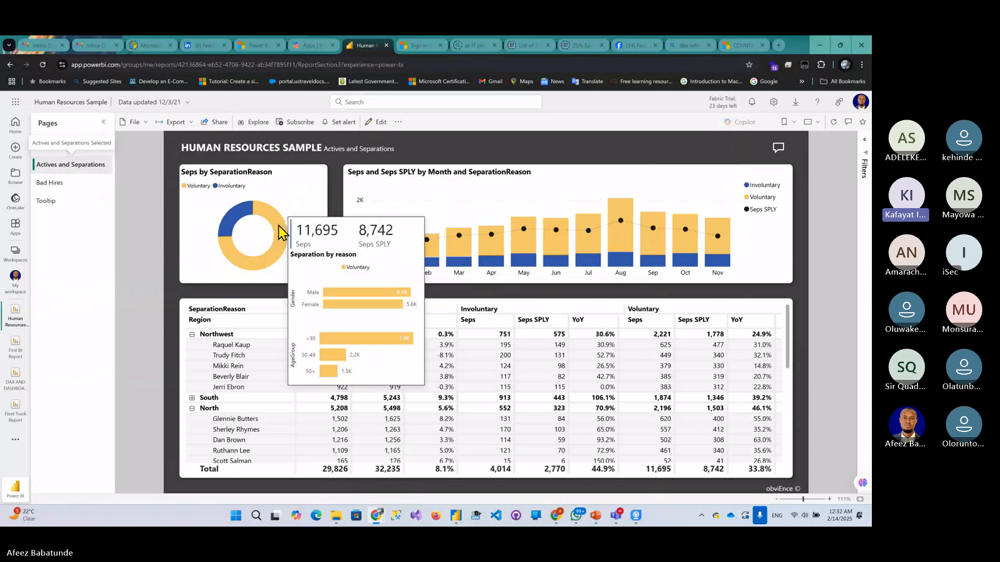
mouse_move(464, 242)
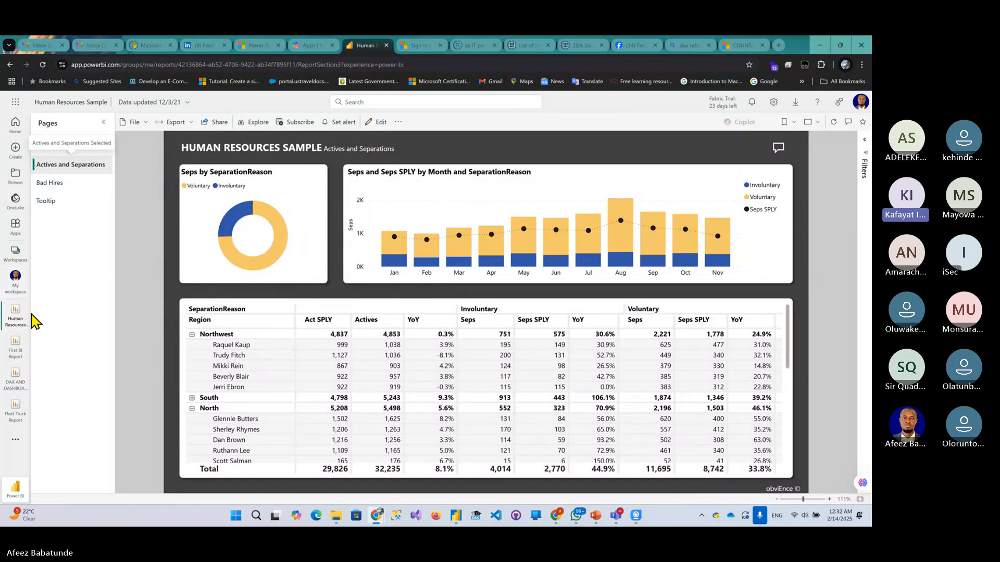
Close the open Human Resources Sample, First BI Report, DAX AND DASHBOARD FORMATING and Fleet Truck Report items.
left_click(25, 306)
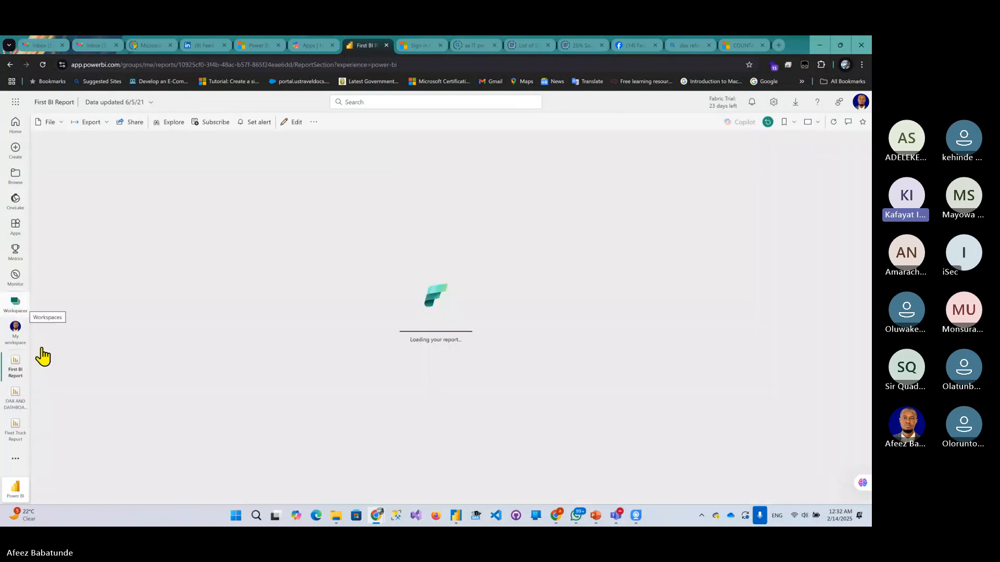
left_click(24, 355)
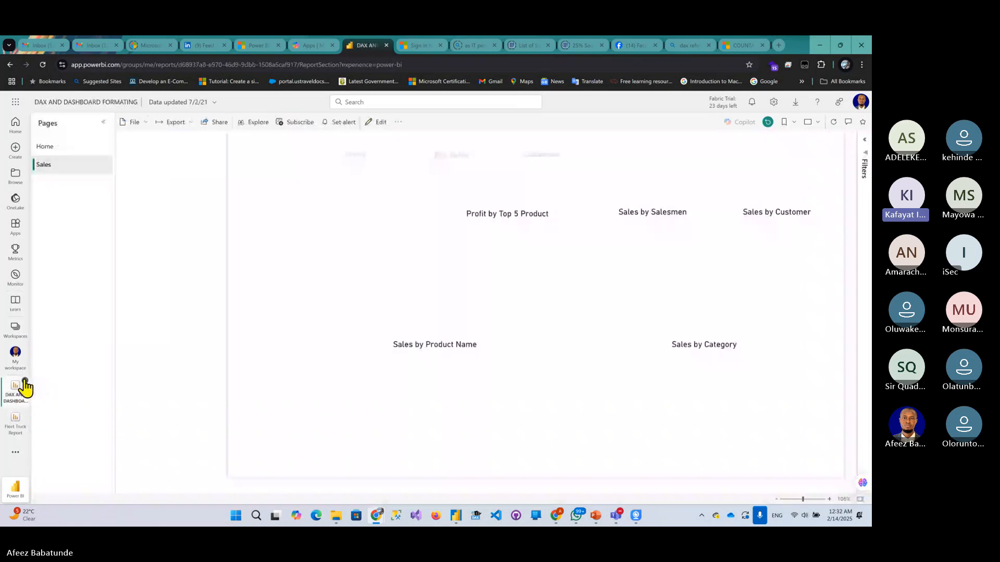
left_click(24, 381)
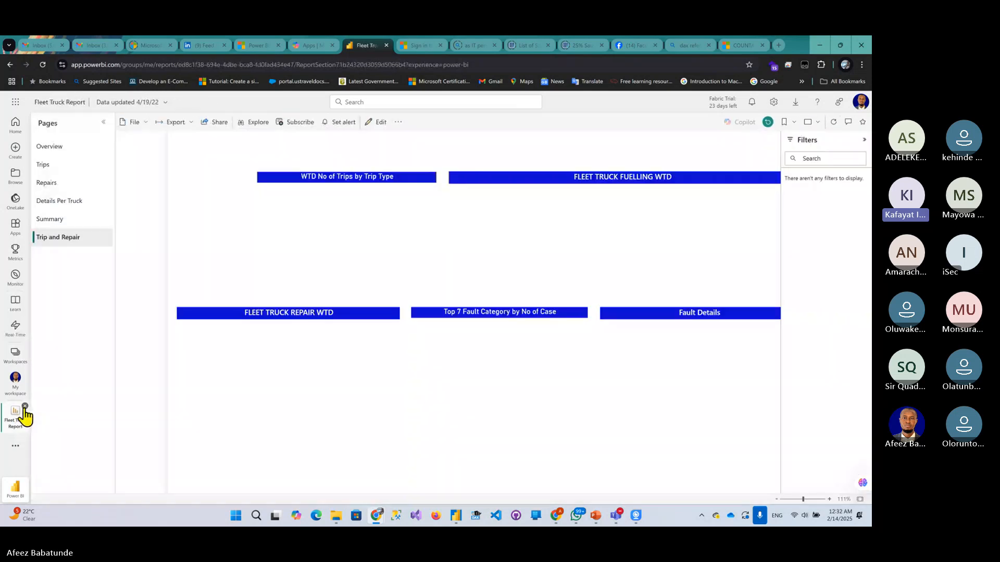
left_click(25, 407)
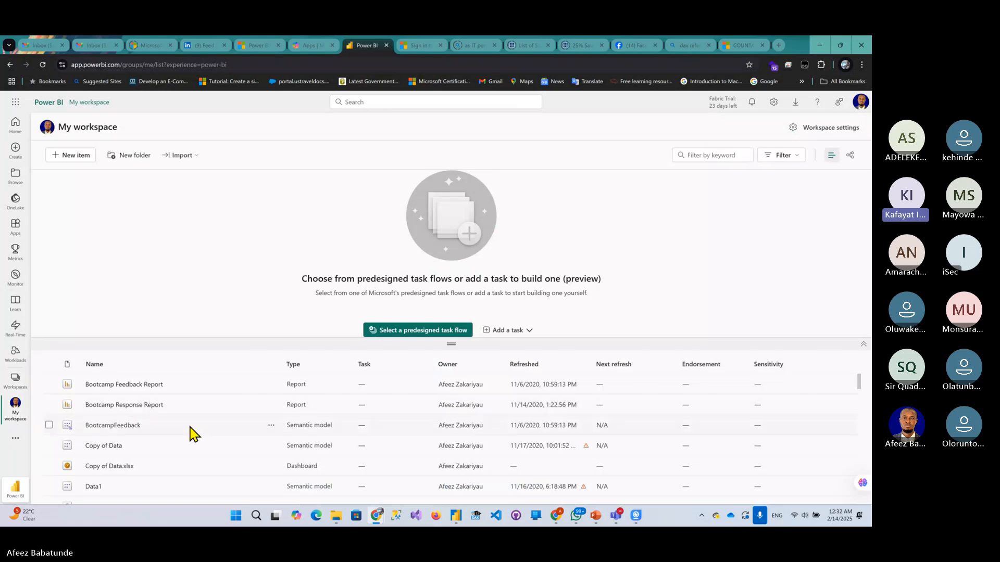
Find the Retail Flower Company Report in My workspace and open it at its Summary page.
scroll(194, 430, "down", 8)
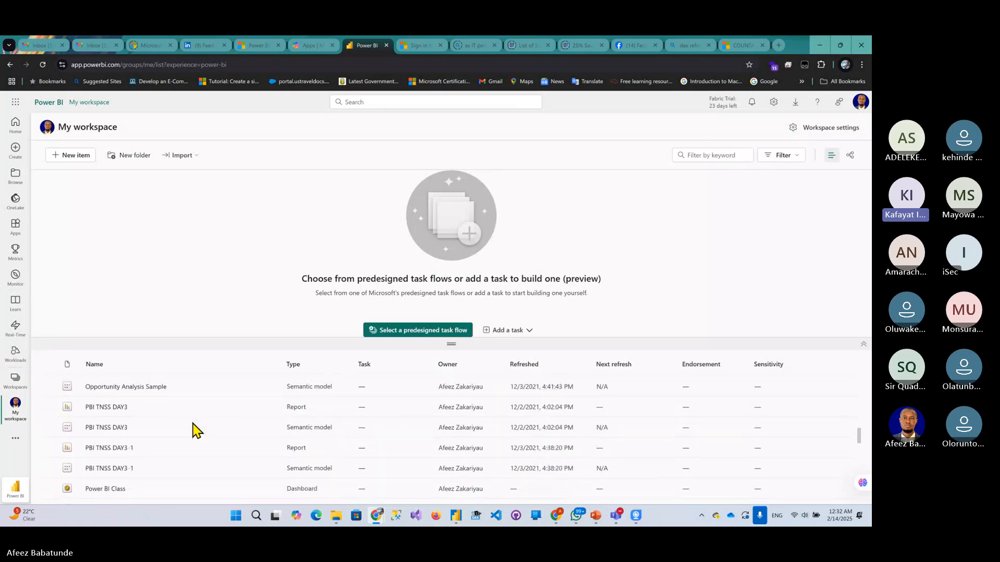
scroll(194, 431, "down", 4)
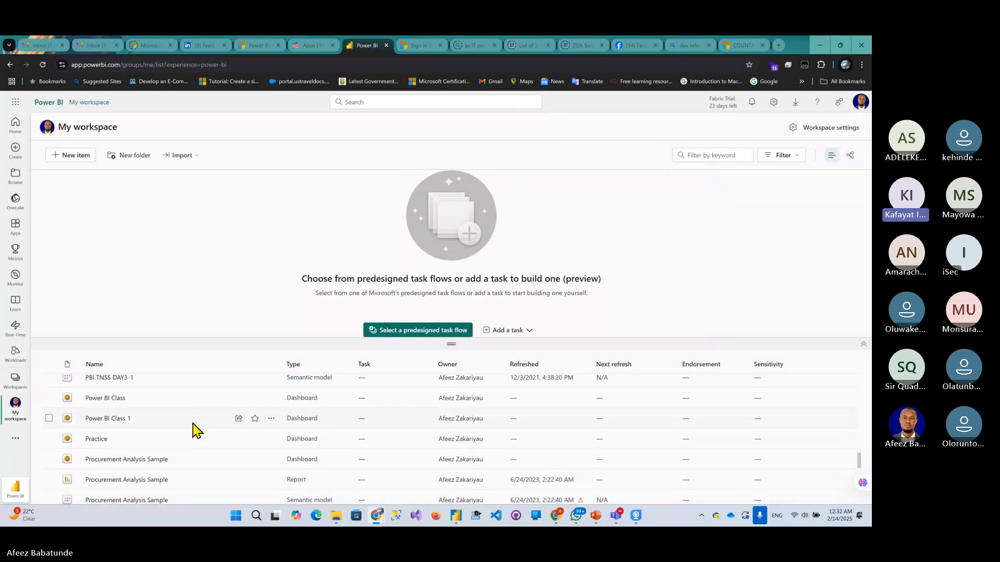
scroll(194, 431, "down", 2)
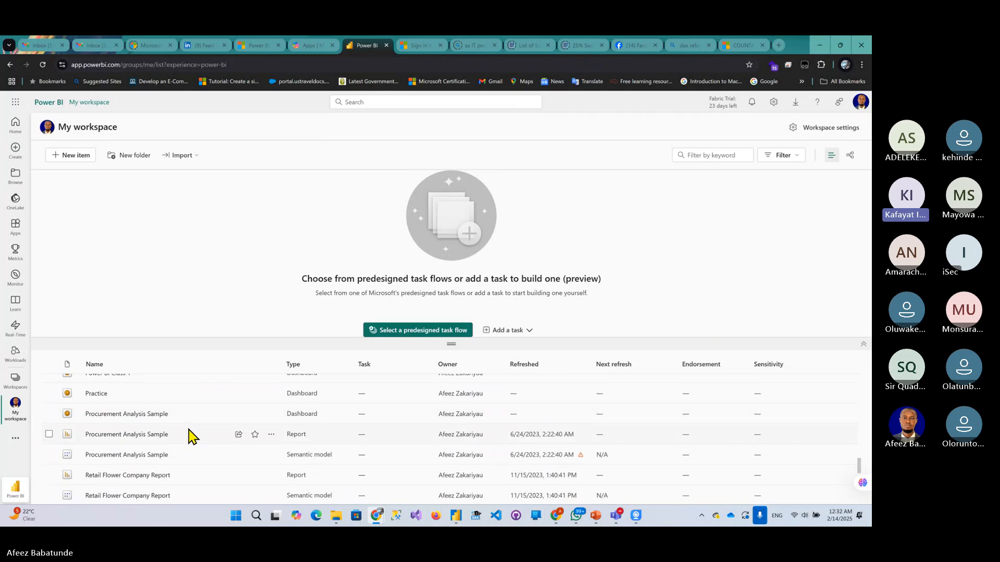
left_click(125, 476)
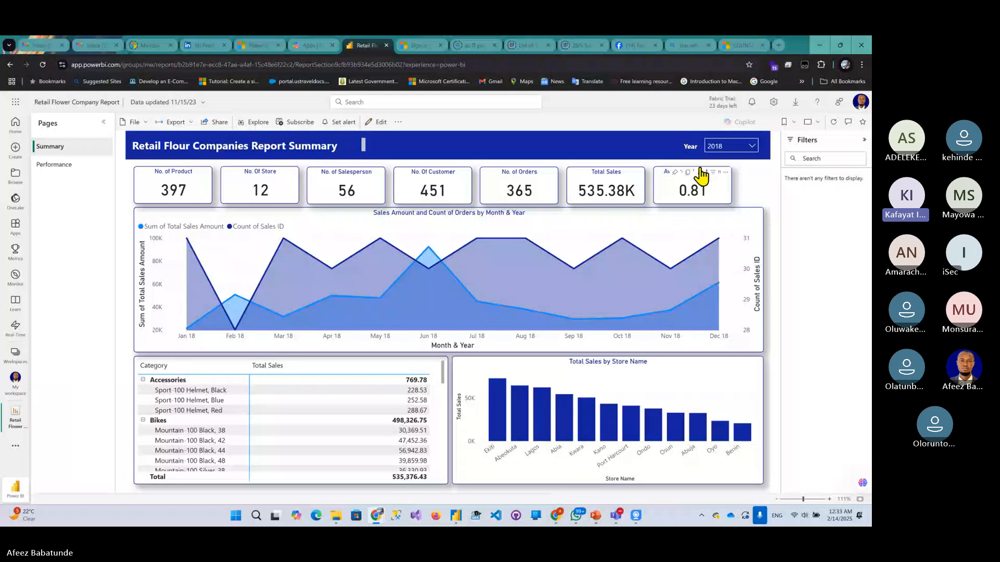
Add 2020 and 2022 to the 2018 selection in the Summary page's Year slicer, and view the Performance page.
left_click(718, 145)
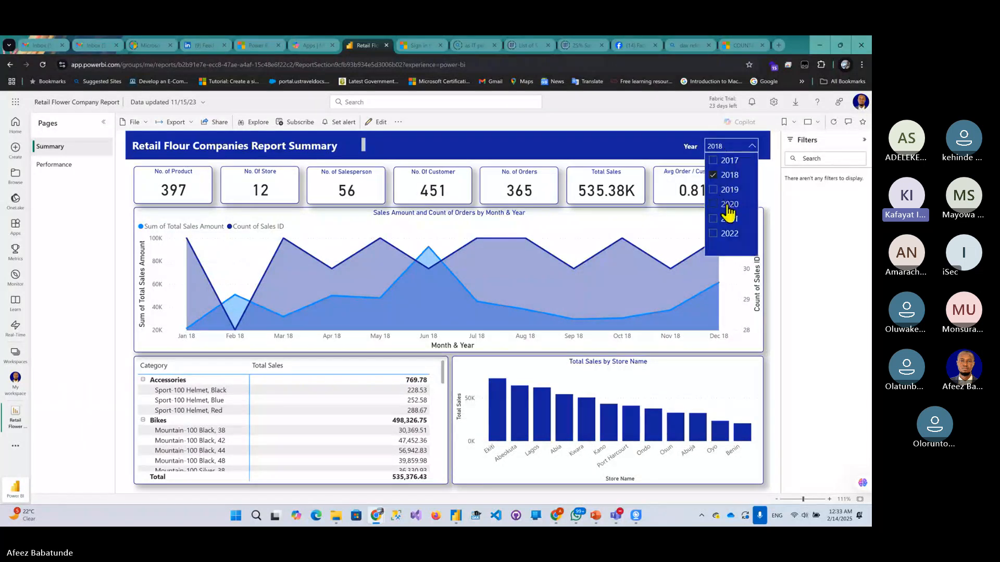
left_click(727, 204, "ctrl")
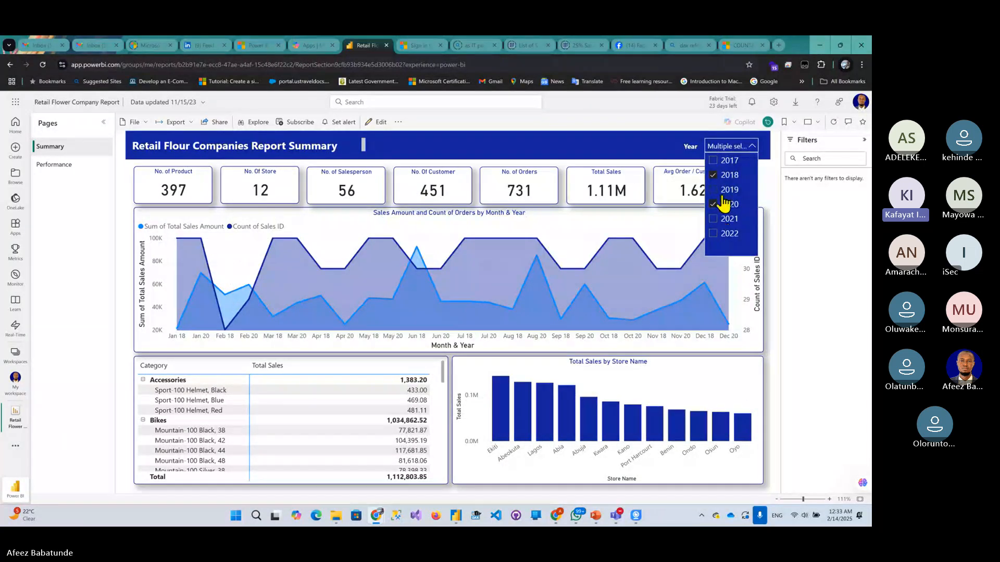
left_click(717, 204)
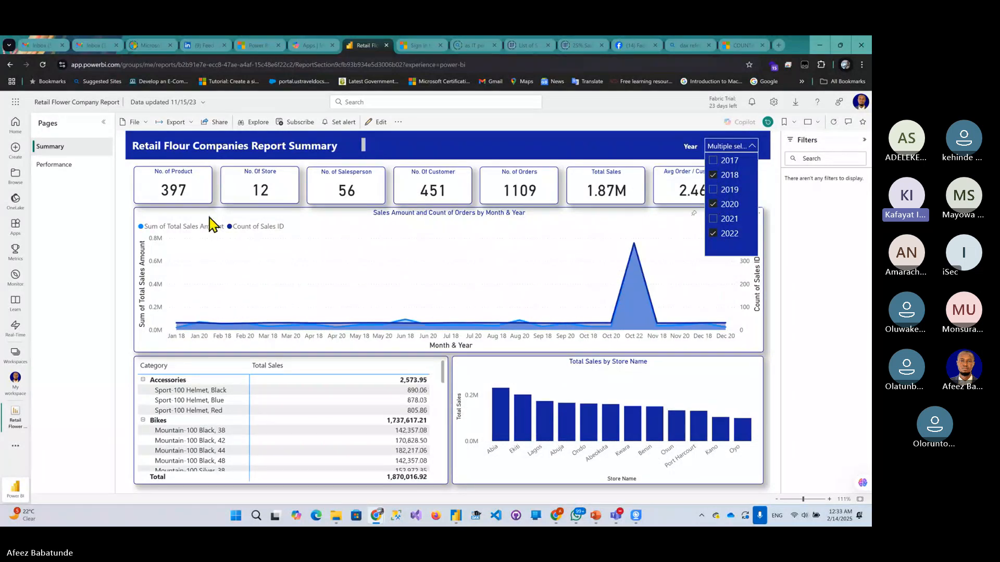
left_click(55, 165)
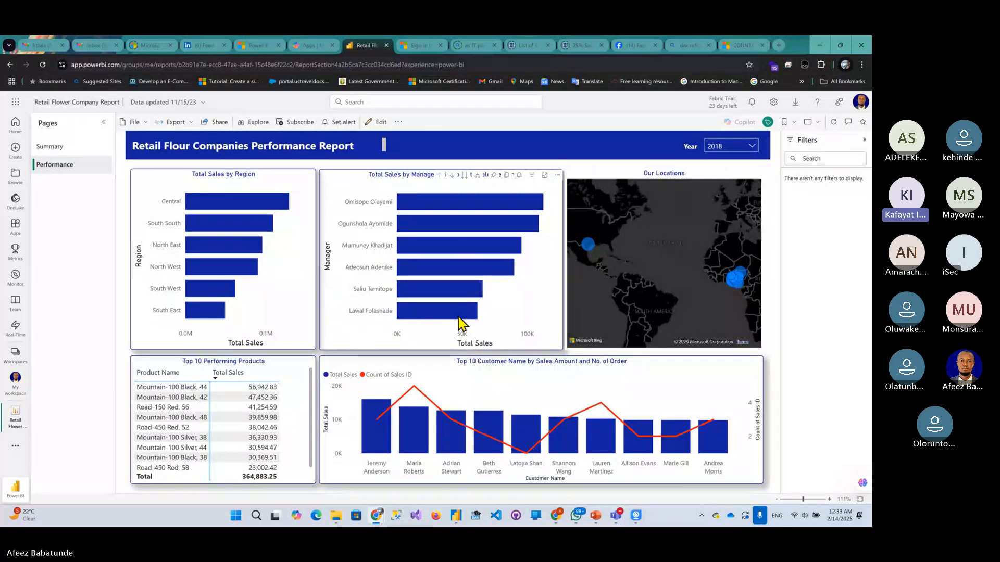
Look through the full list of items in My workspace for further reports, and go to the Power BI Home page.
left_click(15, 379)
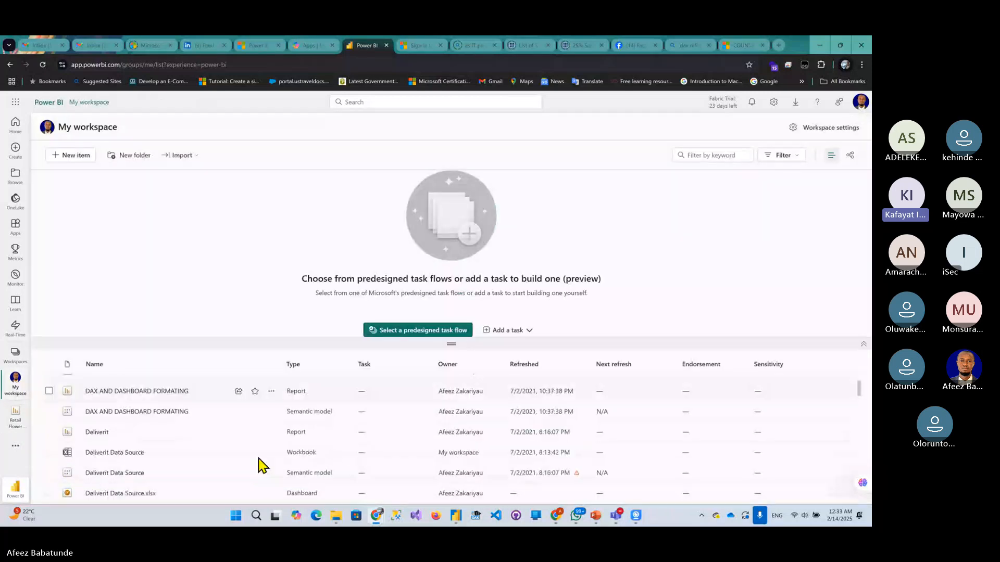
scroll(260, 465, "down", 10)
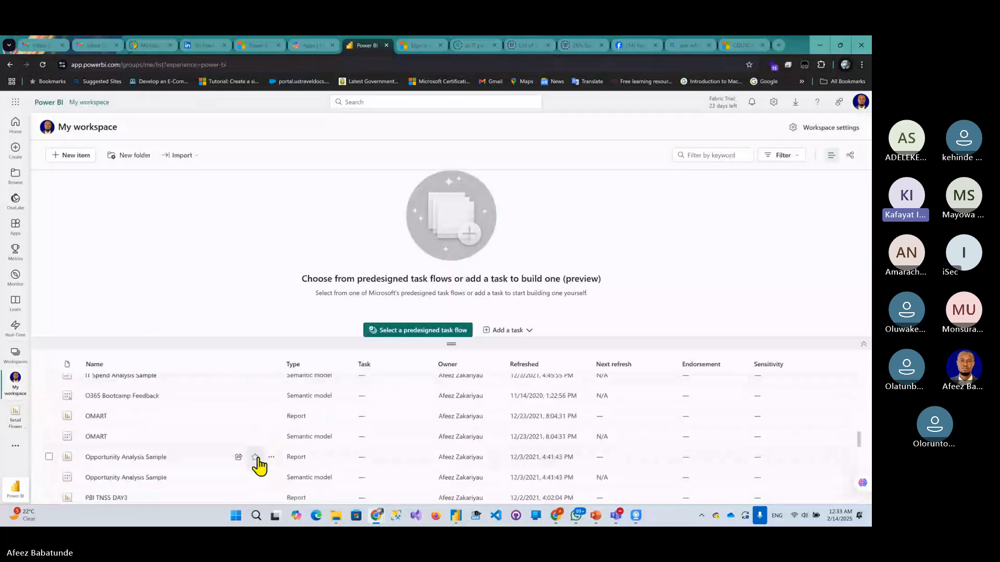
scroll(259, 466, "down", 3)
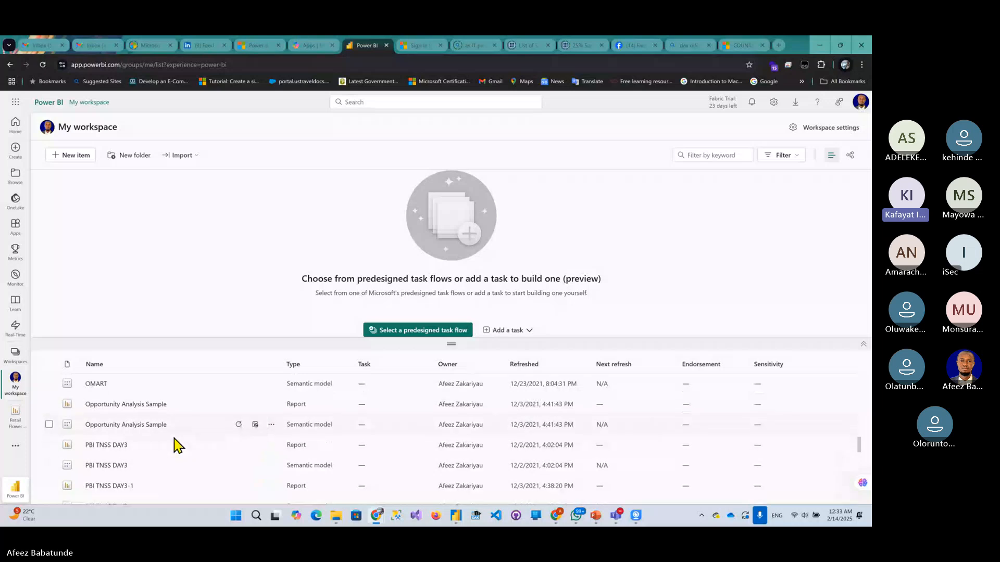
scroll(178, 445, "down", 5)
scroll(178, 445, "down", 12)
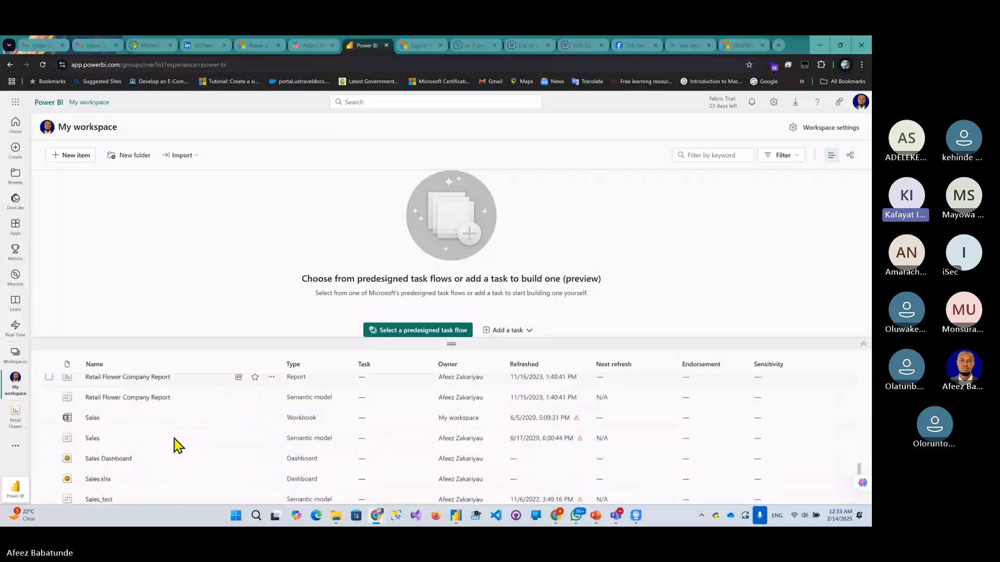
scroll(177, 445, "down", 3)
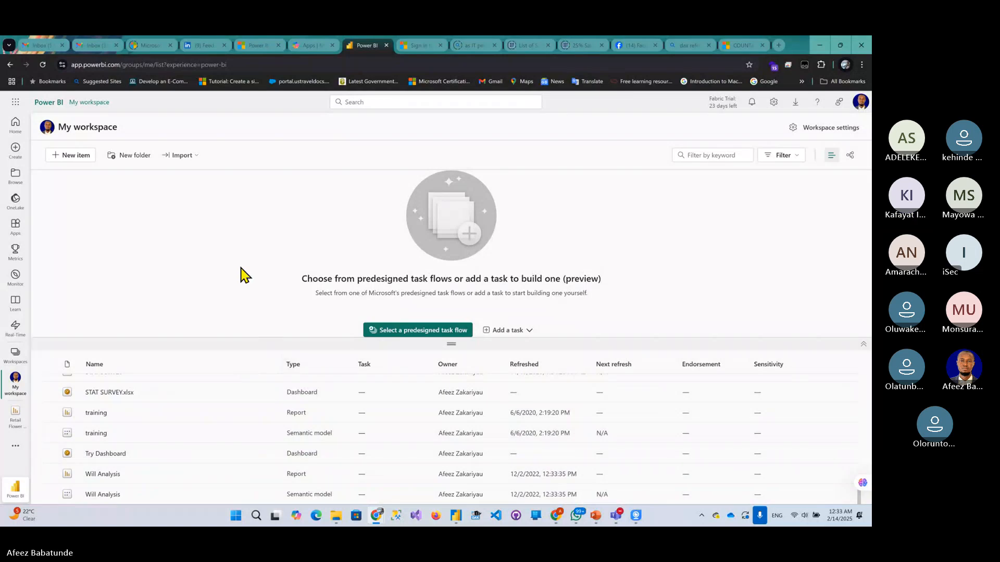
left_click(9, 127)
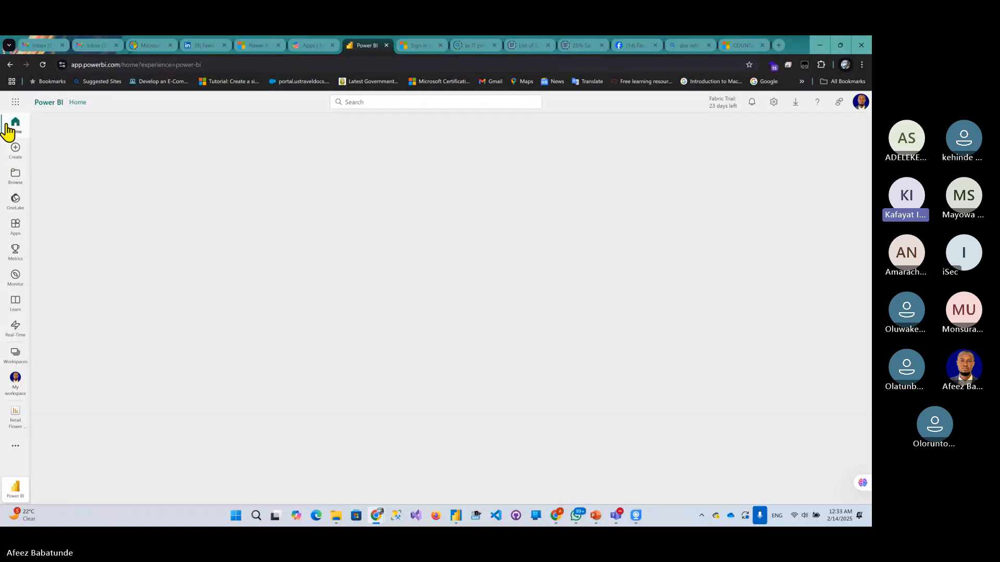
Open the DATA MODELLING CN WK2 report from the YouTube Tutorial workspace and view its DAX page.
scroll(314, 351, "down", 1)
scroll(314, 351, "down", 7)
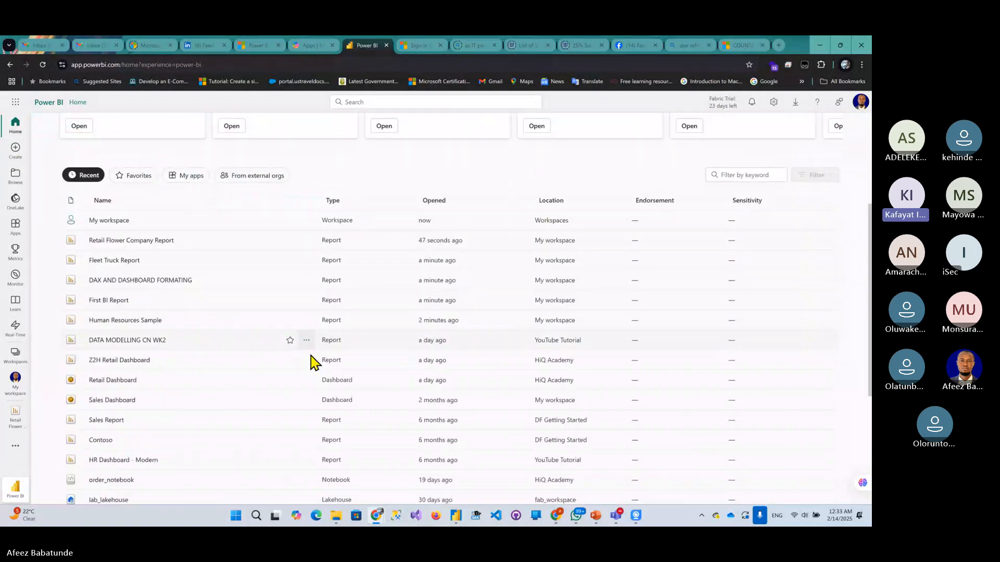
left_click(26, 356)
left_click(89, 295)
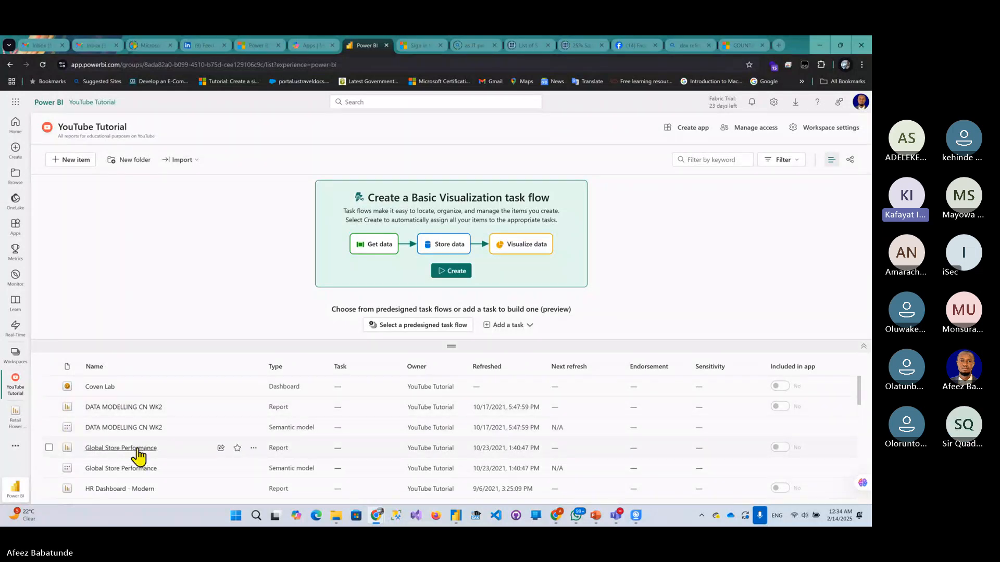
left_click(138, 409)
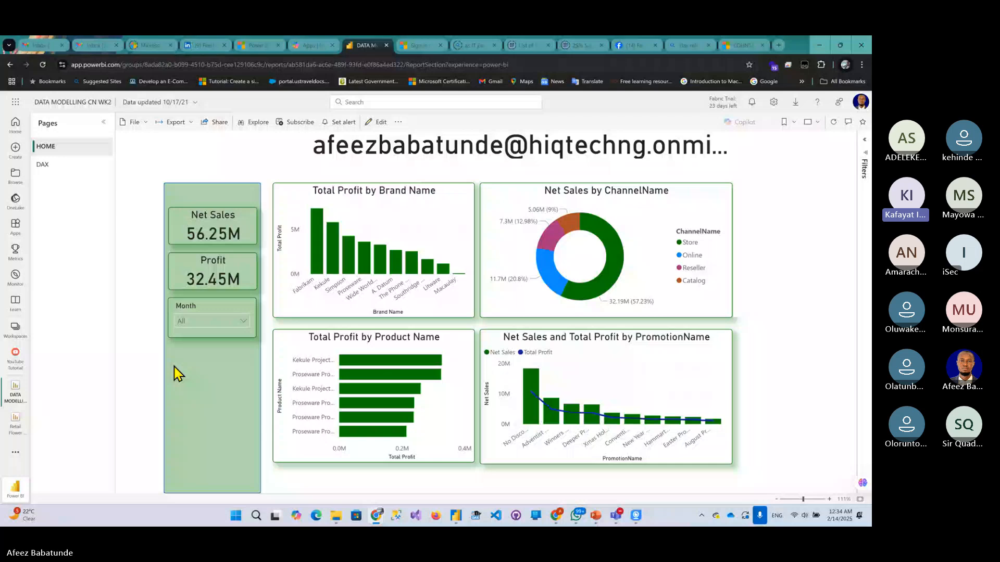
left_click(56, 173)
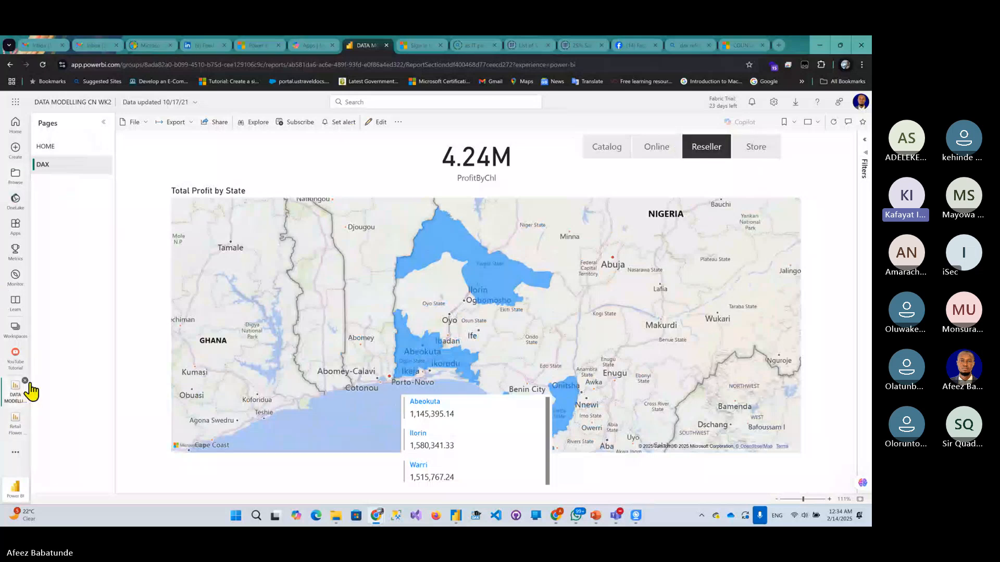
Close the open DATA MODELLING CN WK2 and Retail Flower Company Report items.
left_click(24, 380)
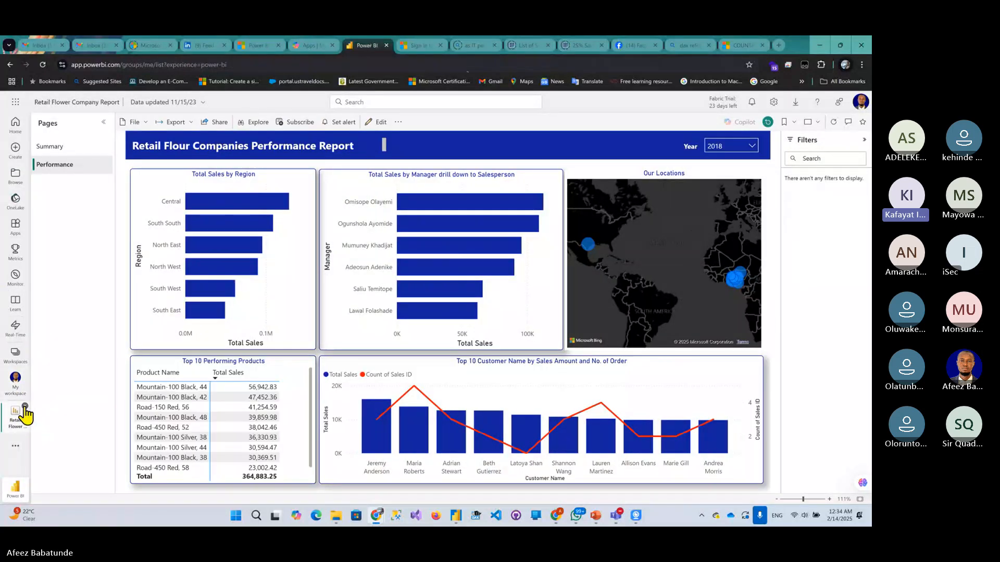
left_click(27, 414)
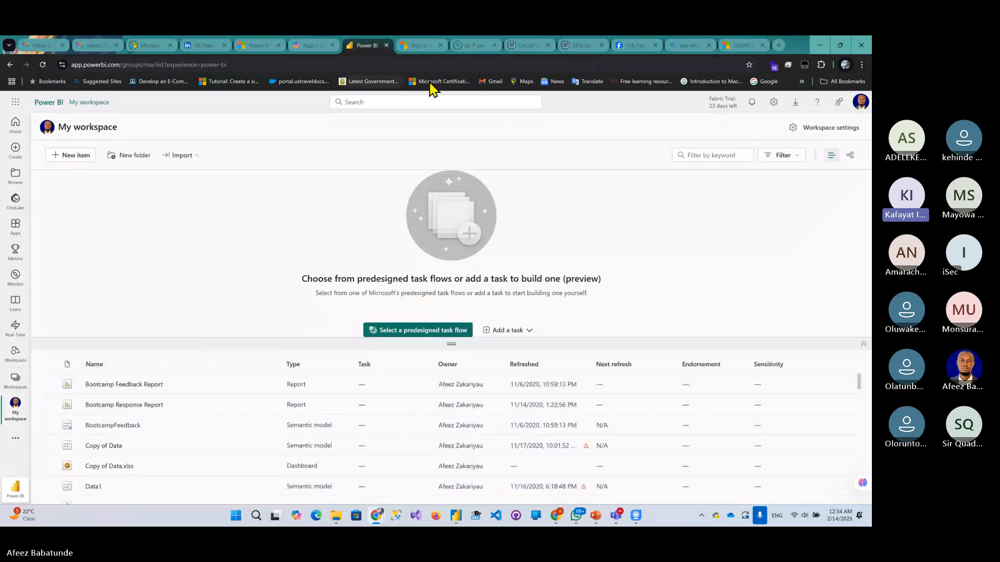
Close the browser page with the DAX reference search and switch away from the browser window.
left_click(687, 46)
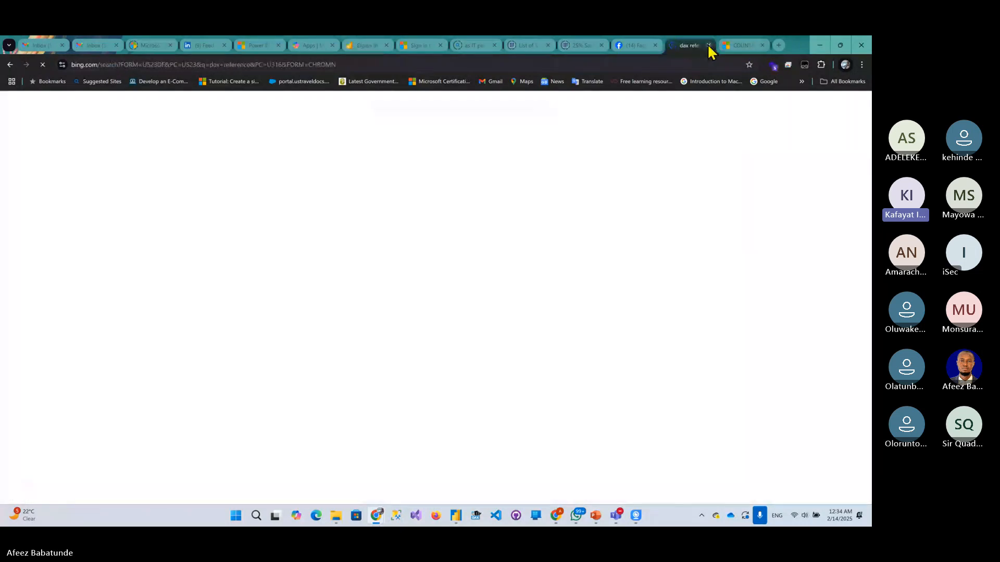
left_click(708, 45)
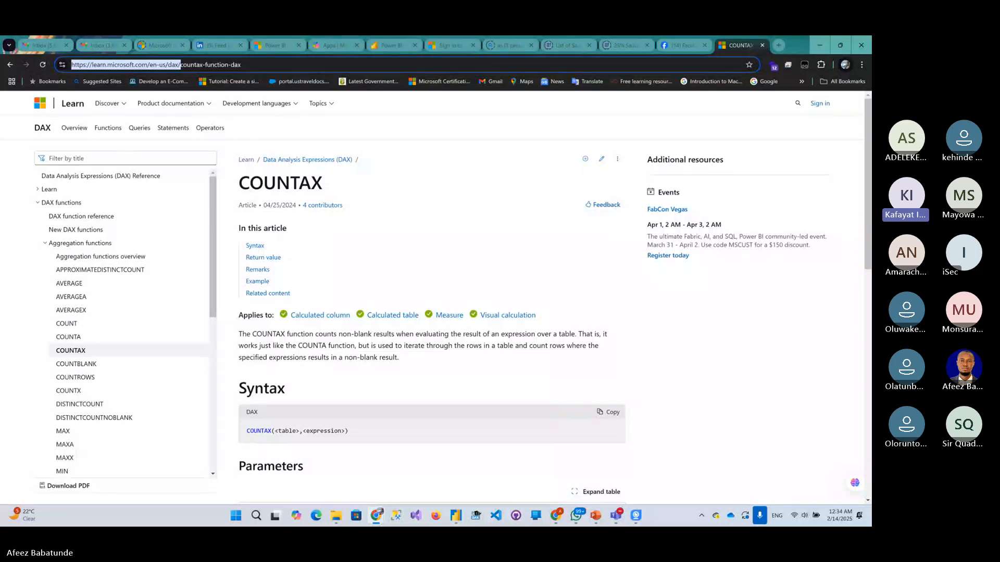
key("alt+Tab")
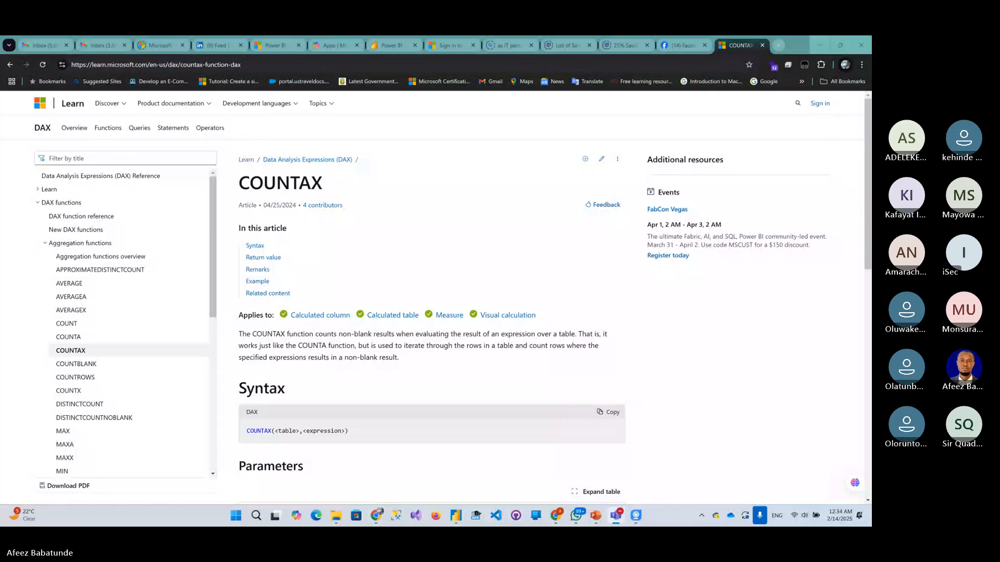